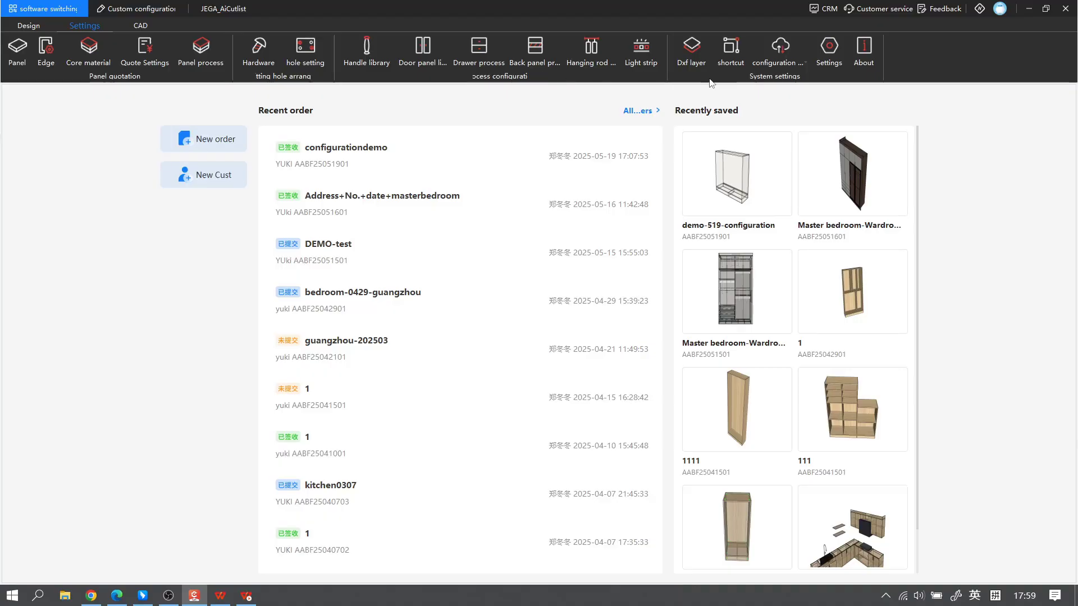
Step: Open the panel settings to review the panel size and thickness limits
{"action": "left_click", "coordinate": [19, 54]}
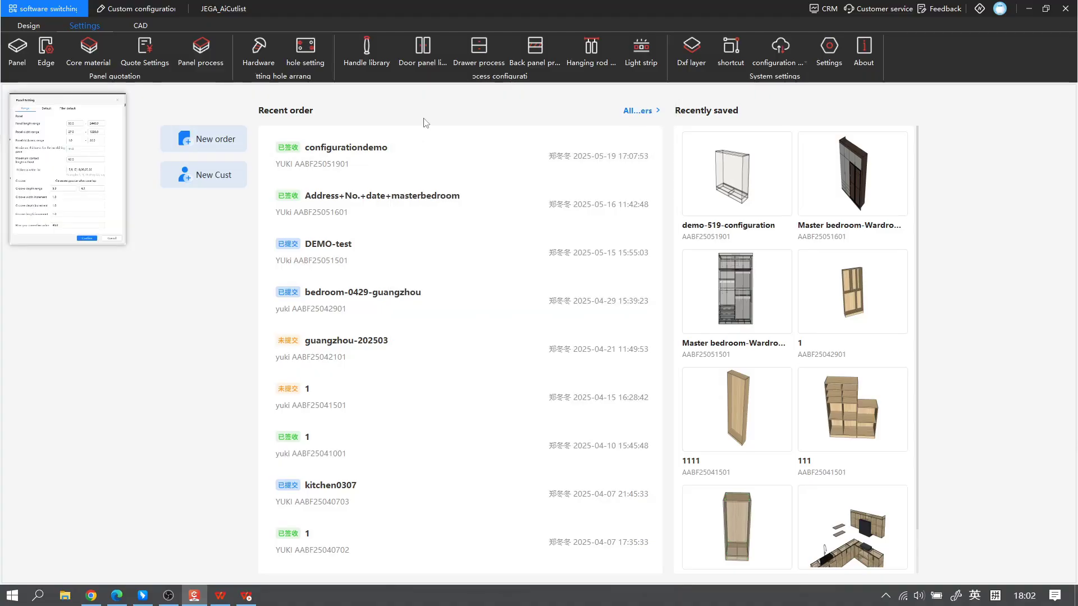
Step: Create a new order named test, filling in the consignee's name, phone number and address
{"action": "left_click", "coordinate": [193, 151]}
{"action": "type", "text": "test"}
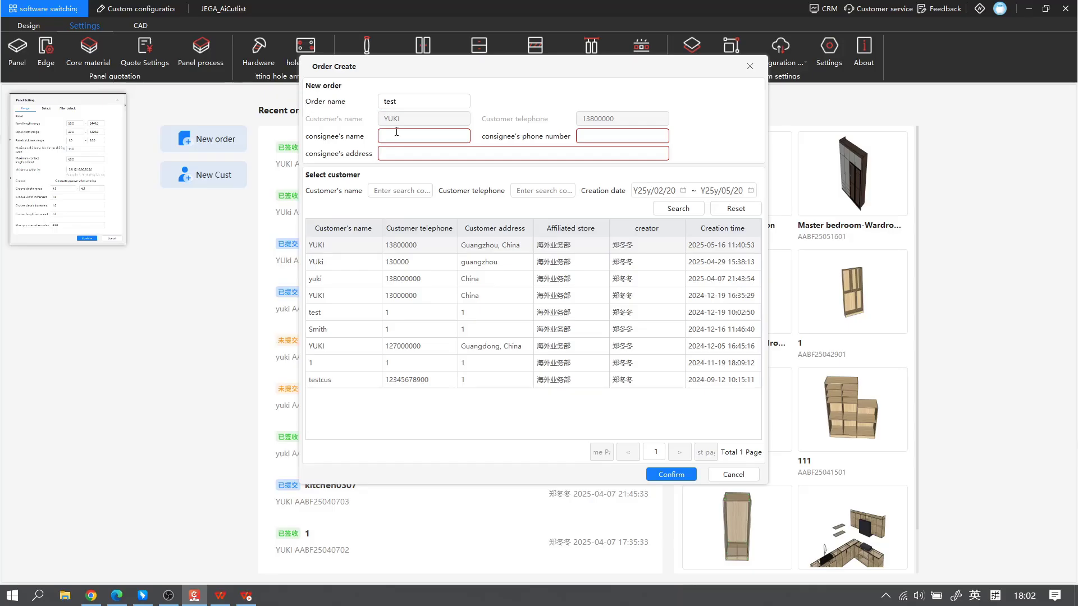
{"action": "left_click", "coordinate": [394, 136]}
{"action": "type", "text": "1"}
{"action": "left_click", "coordinate": [639, 137]}
{"action": "type", "text": "1"}
{"action": "left_click", "coordinate": [607, 154]}
{"action": "type", "text": "1"}
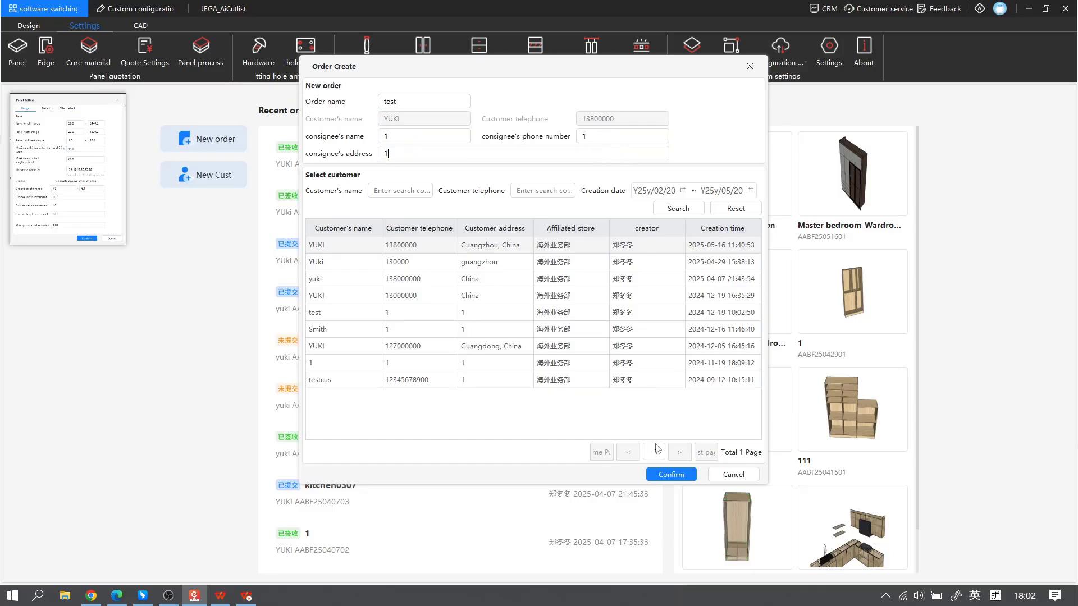
{"action": "left_click", "coordinate": [672, 474]}
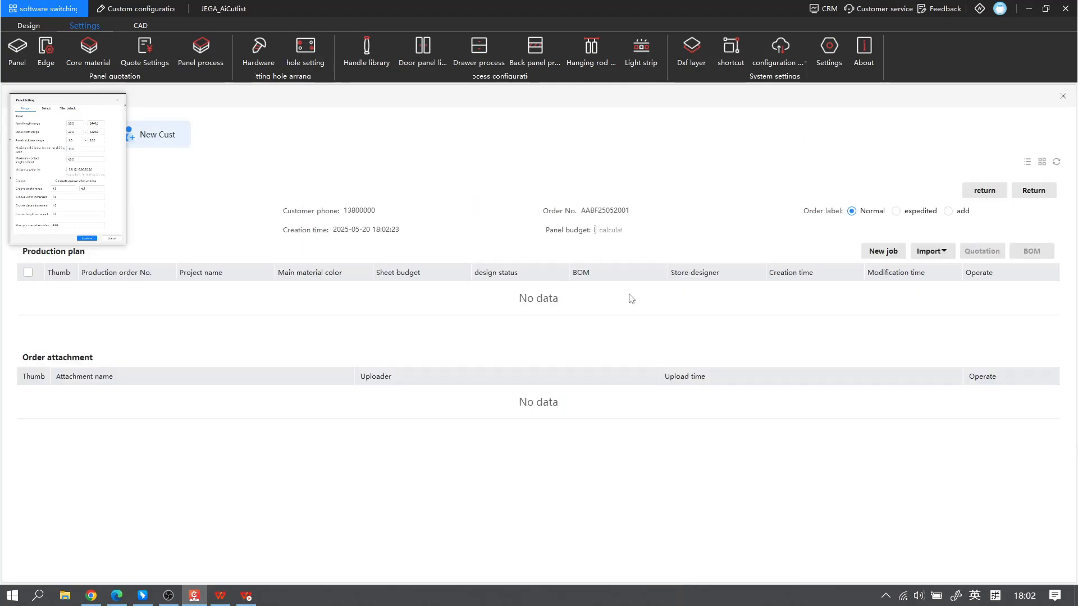
Step: Create a project named test-001 and insert a standard cabinet 600 wide, 400 deep and 1000 high
{"action": "left_click", "coordinate": [883, 254]}
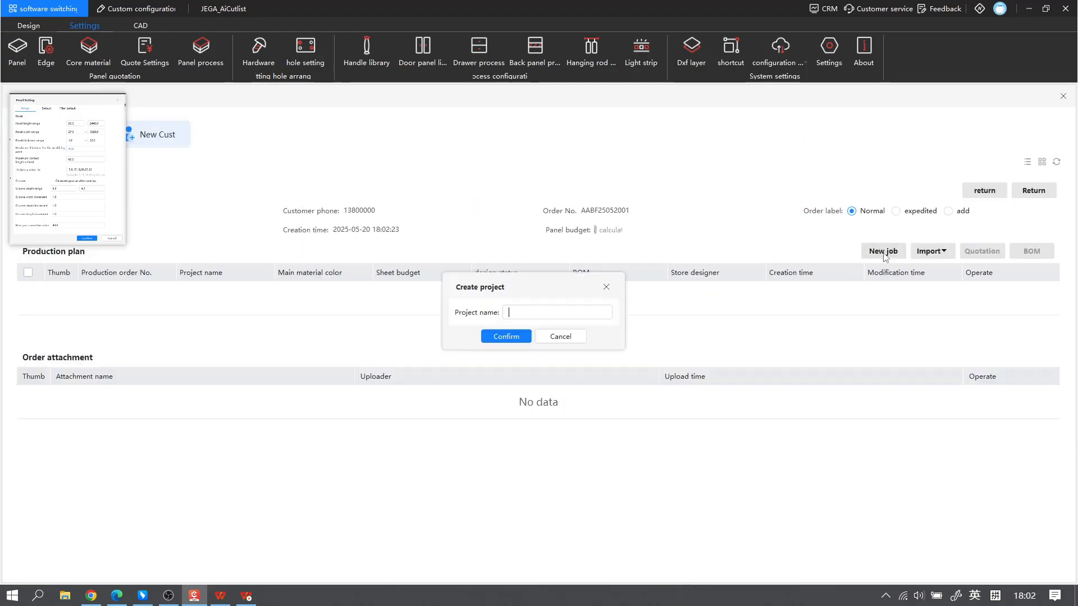
{"action": "type", "text": "test-001"}
{"action": "left_click", "coordinate": [512, 336]}
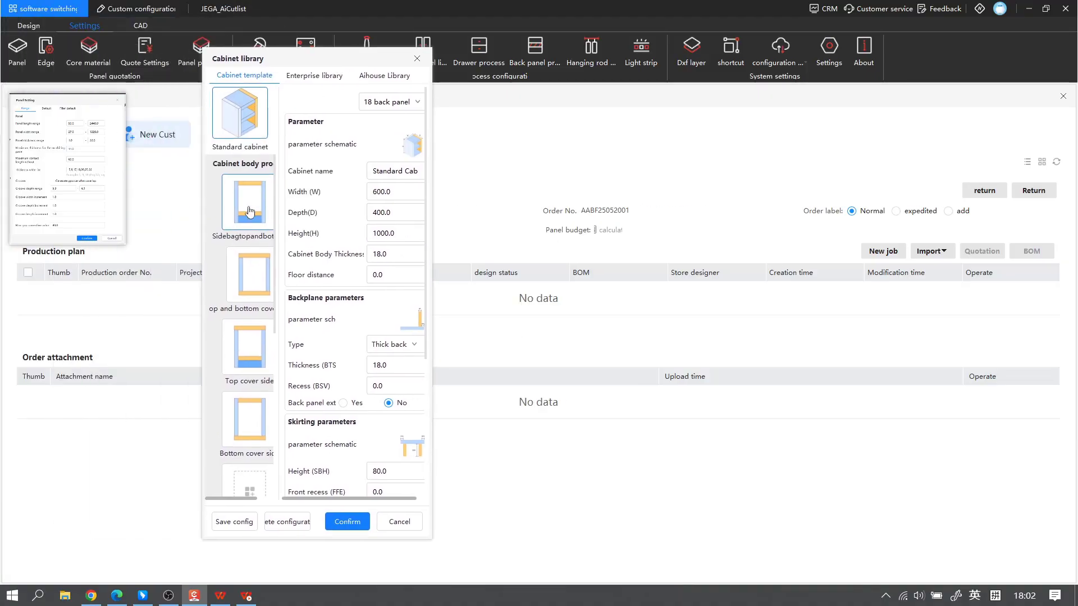
{"action": "left_click", "coordinate": [344, 523]}
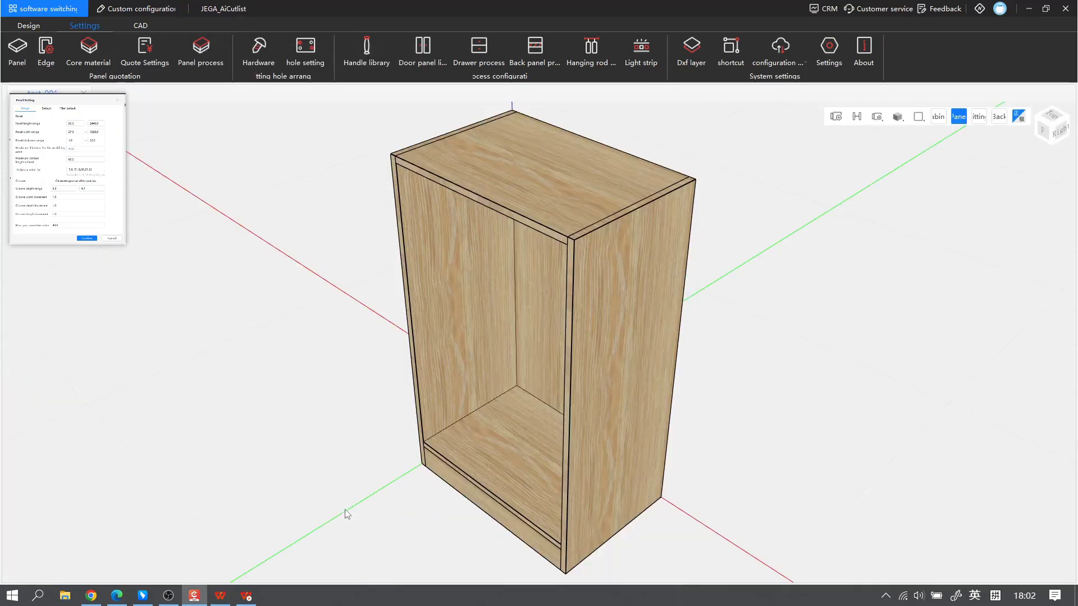
Step: Select the whole standard cabinet instead of a single panel and set its width to 1300
{"action": "left_click_drag", "start_coordinate": [449, 449], "coordinate": [563, 296]}
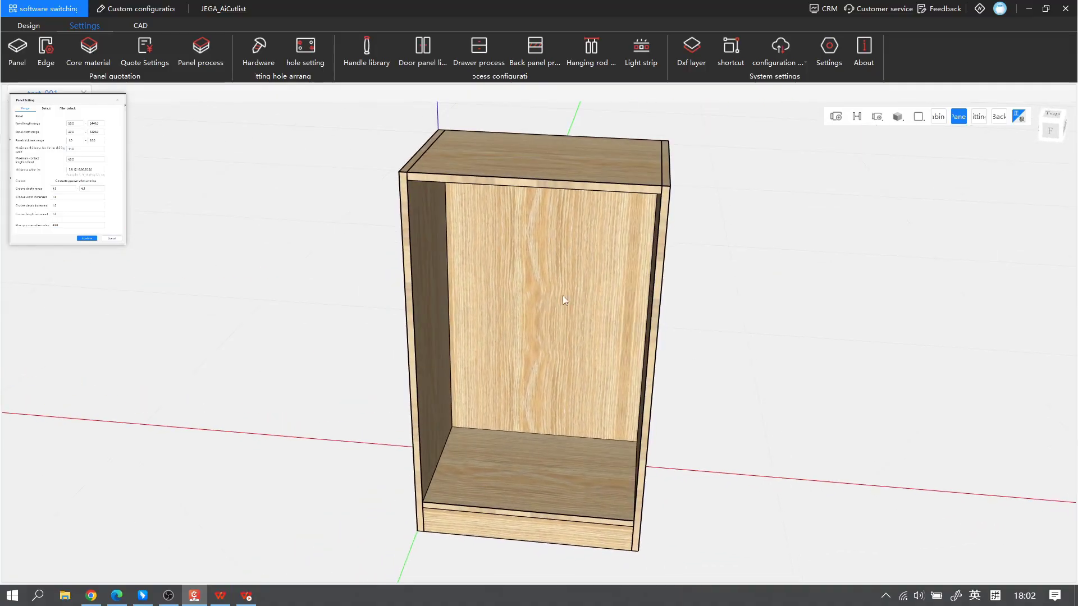
{"action": "scroll", "coordinate": [76, 190], "scroll_direction": "up", "scroll_amount": 6}
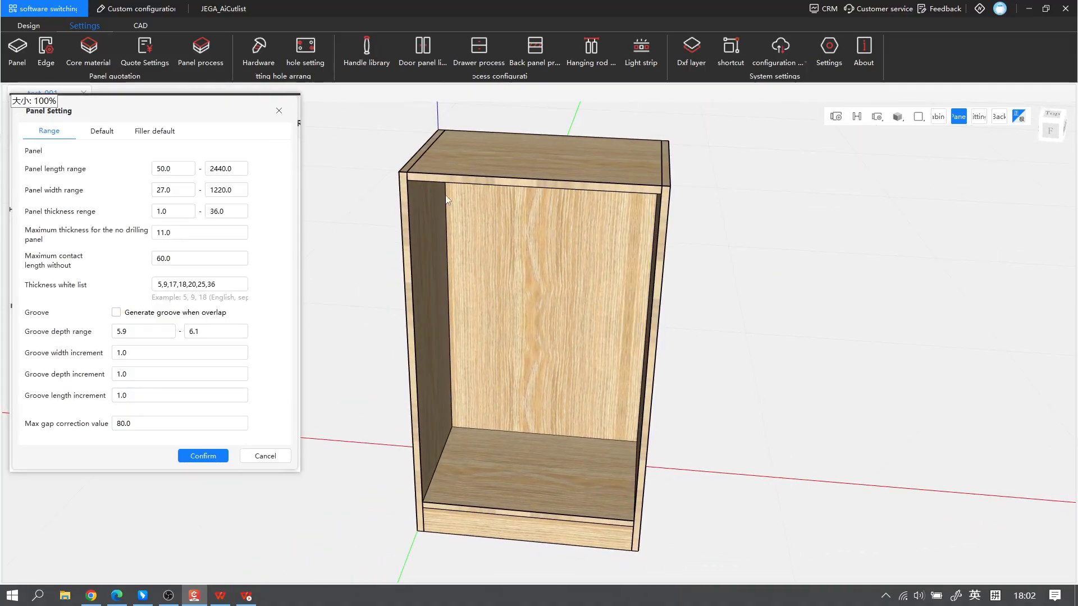
{"action": "left_click", "coordinate": [609, 166]}
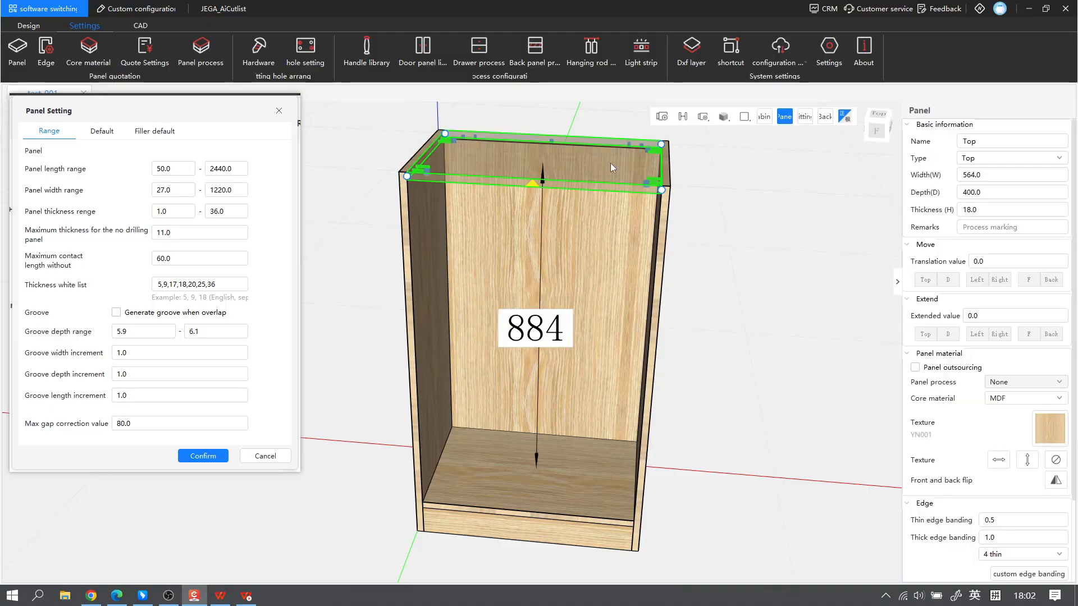
{"action": "left_click", "coordinate": [763, 117]}
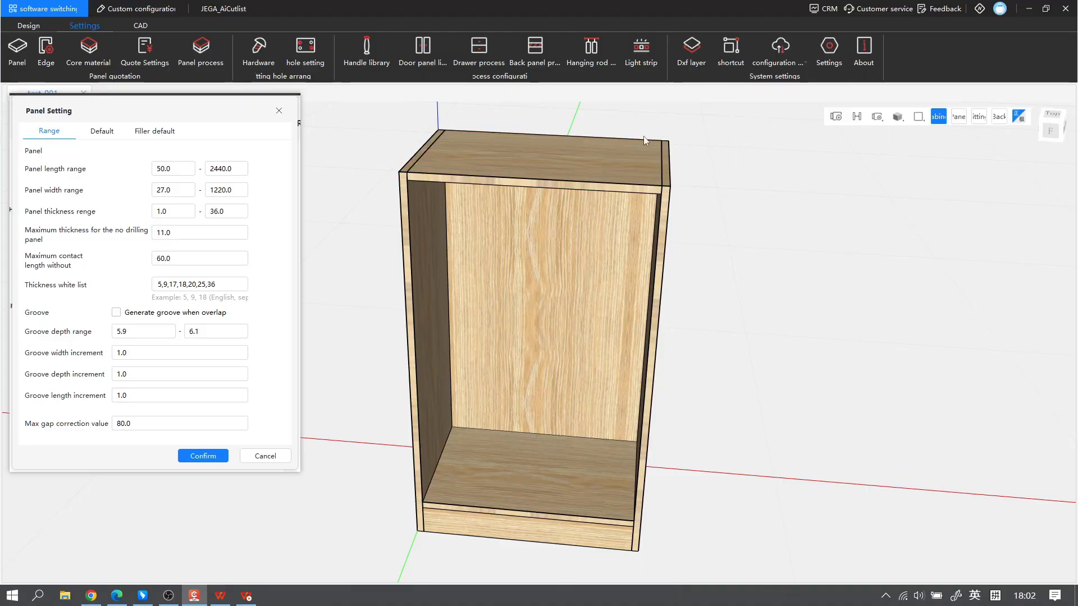
{"action": "left_click", "coordinate": [591, 155]}
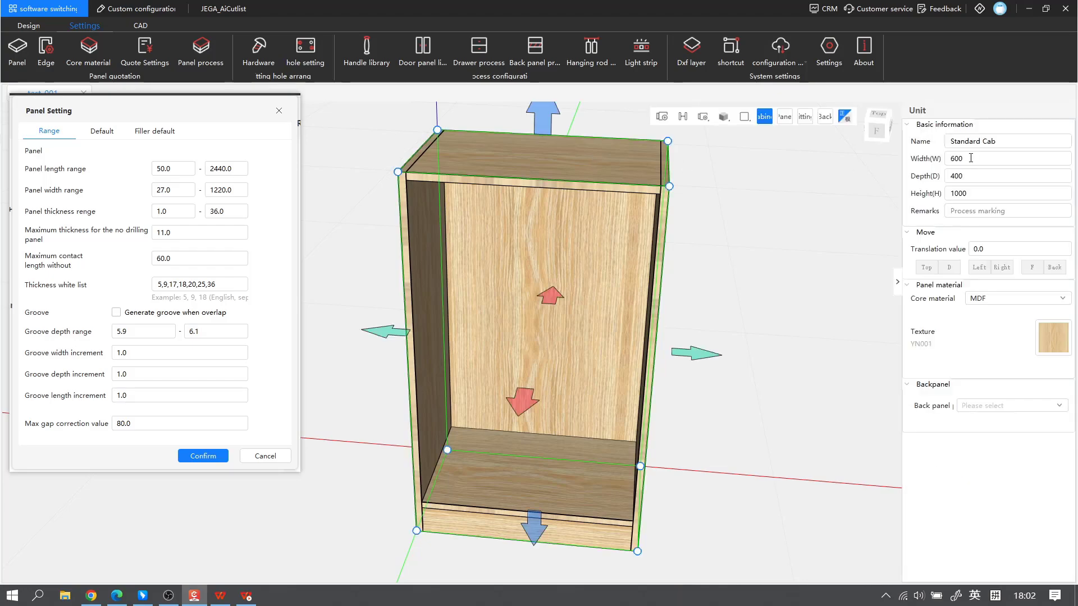
{"action": "double_click", "coordinate": [962, 159]}
{"action": "type", "text": "1300"}
{"action": "key", "text": "Return"}
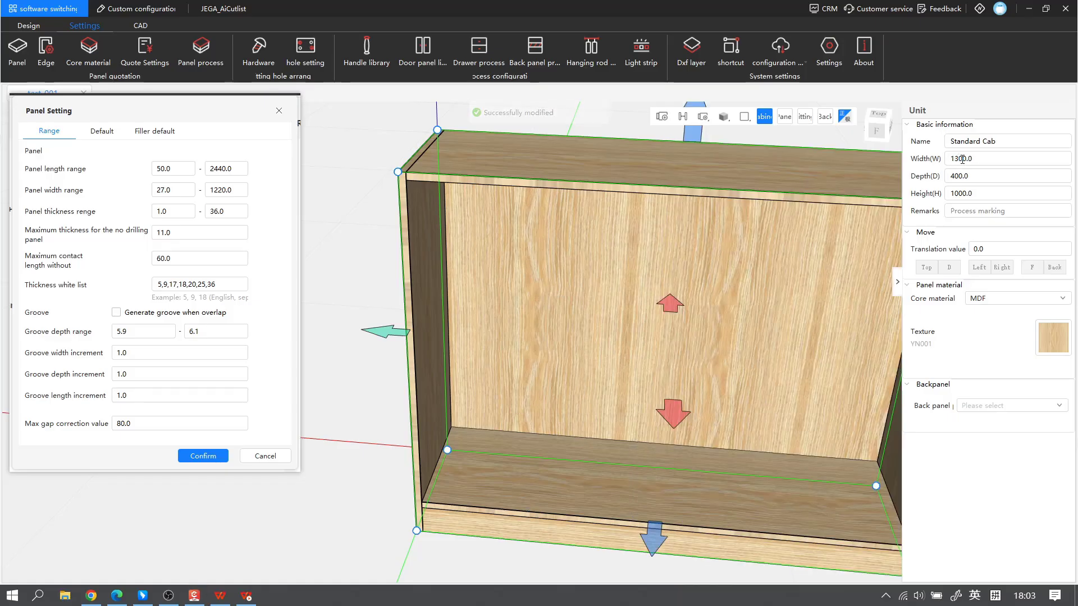
Step: Set the standard cabinet's height to 2500
{"action": "double_click", "coordinate": [955, 193]}
{"action": "type", "text": "2300"}
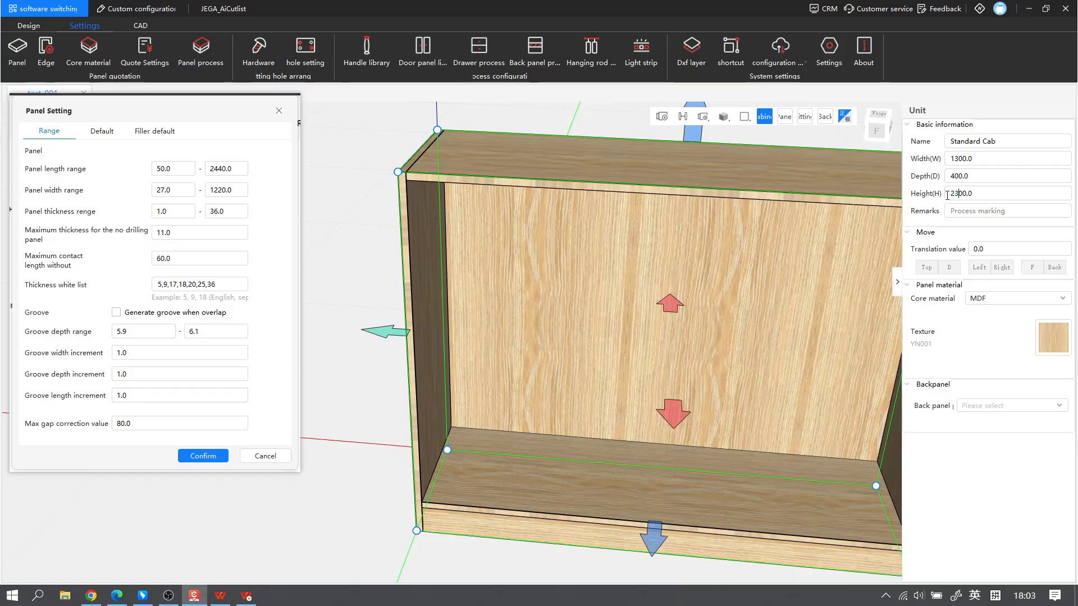
{"action": "key", "text": "BackSpace"}
{"action": "type", "text": "5"}
{"action": "key", "text": "Return"}
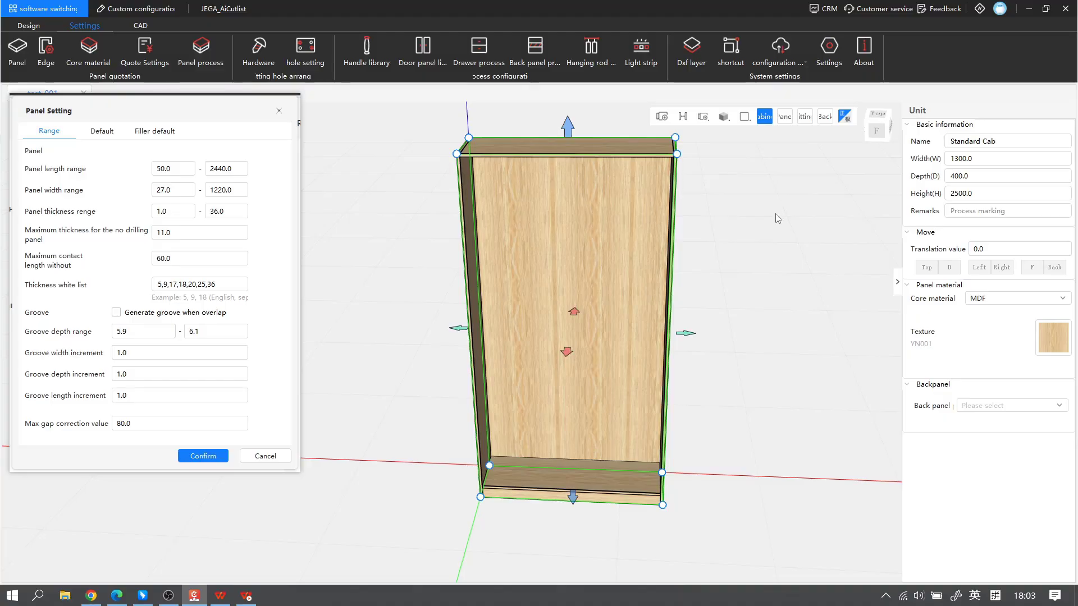
Step: Select the cabinet's top panel and set its thickness to 30 in its properties
{"action": "left_click", "coordinate": [785, 116]}
{"action": "left_click", "coordinate": [585, 155]}
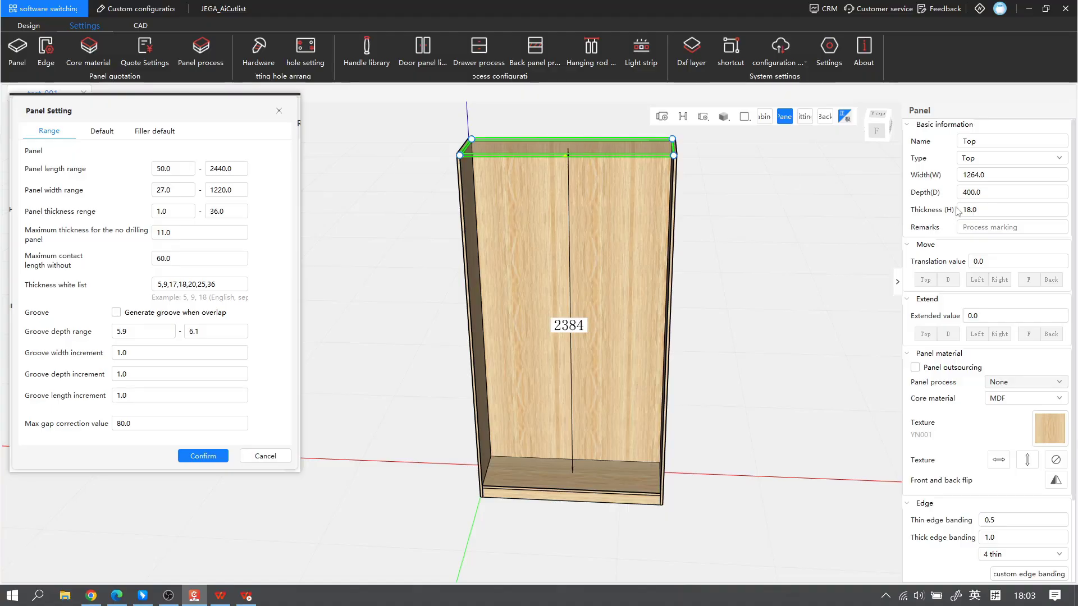
{"action": "scroll", "coordinate": [541, 376], "scroll_direction": "up", "scroll_amount": 5}
{"action": "scroll", "coordinate": [541, 376], "scroll_direction": "down", "scroll_amount": 3}
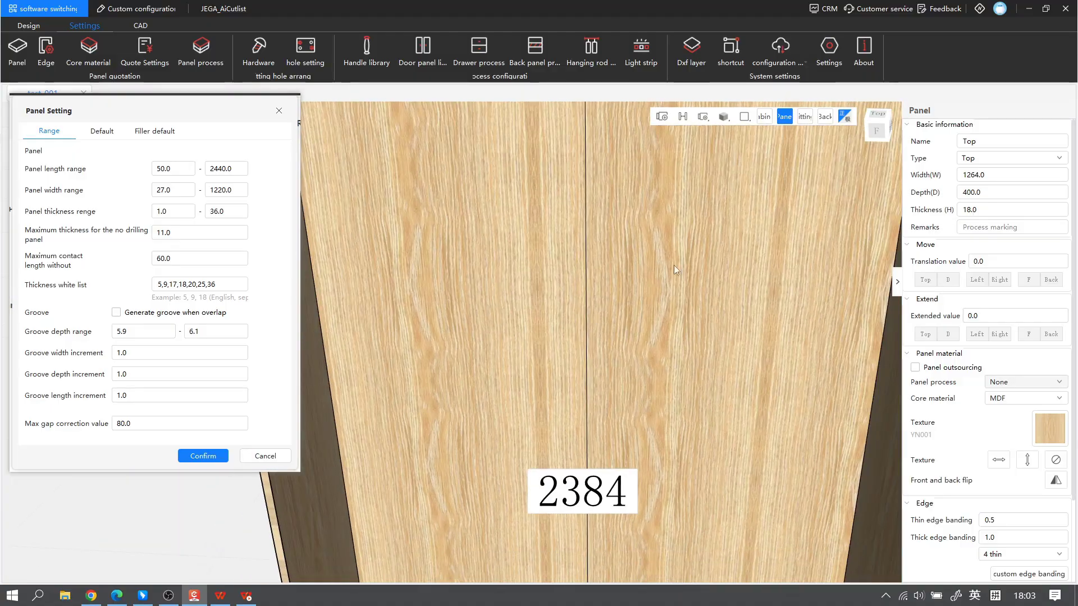
{"action": "scroll", "coordinate": [692, 219], "scroll_direction": "down", "scroll_amount": 2}
{"action": "middle_click_drag", "start_coordinate": [694, 219], "coordinate": [705, 257]}
{"action": "scroll", "coordinate": [746, 305], "scroll_direction": "up", "scroll_amount": 2}
{"action": "scroll", "coordinate": [745, 306], "scroll_direction": "down", "scroll_amount": 1}
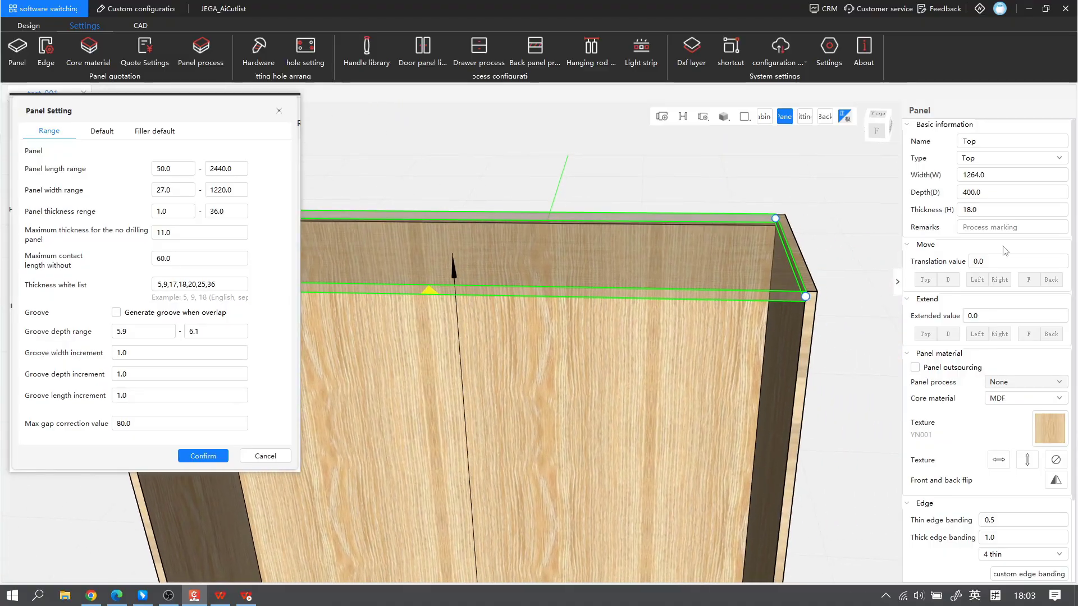
{"action": "double_click", "coordinate": [968, 210]}
{"action": "type", "text": "30"}
{"action": "key", "text": "Return"}
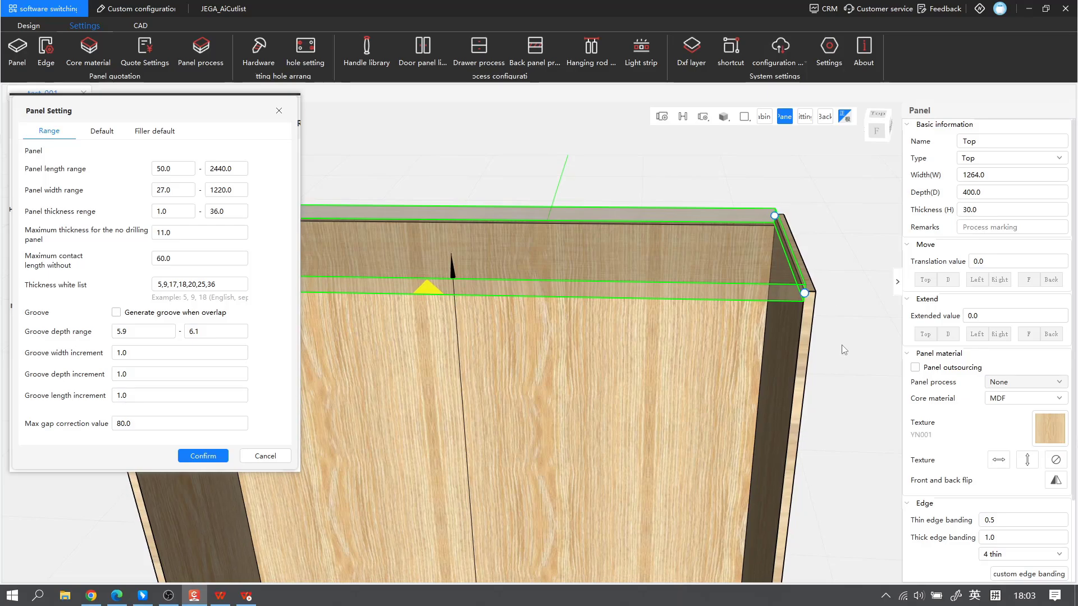
{"action": "left_click", "coordinate": [841, 343]}
{"action": "right_click_drag", "start_coordinate": [831, 303], "coordinate": [702, 285]}
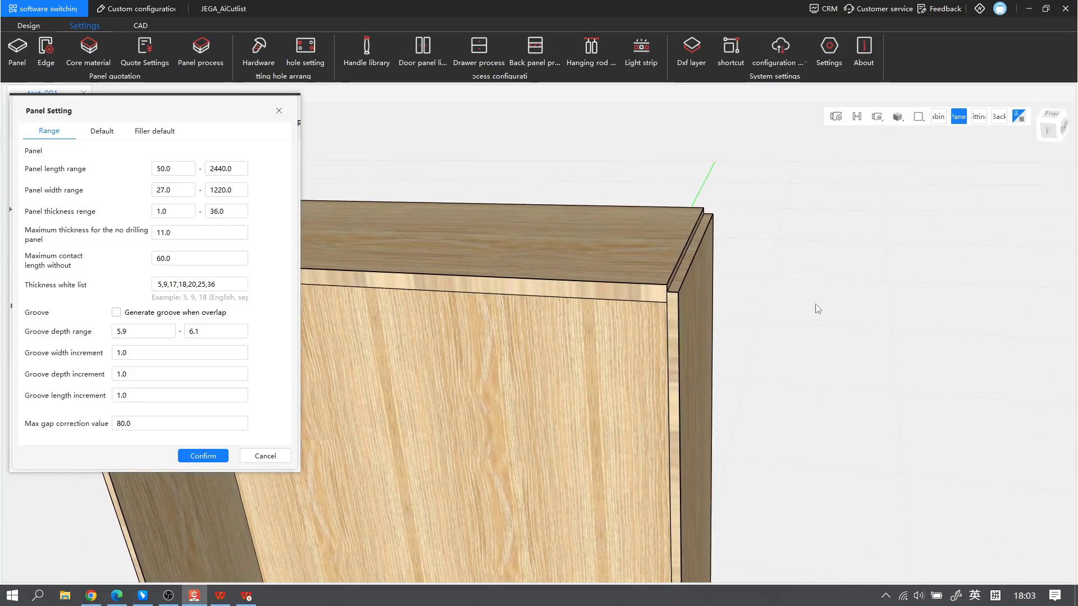
Step: Undo the top panel's thickness change
{"action": "key", "text": "ctrl+z"}
{"action": "right_click_drag", "start_coordinate": [607, 292], "coordinate": [690, 282]}
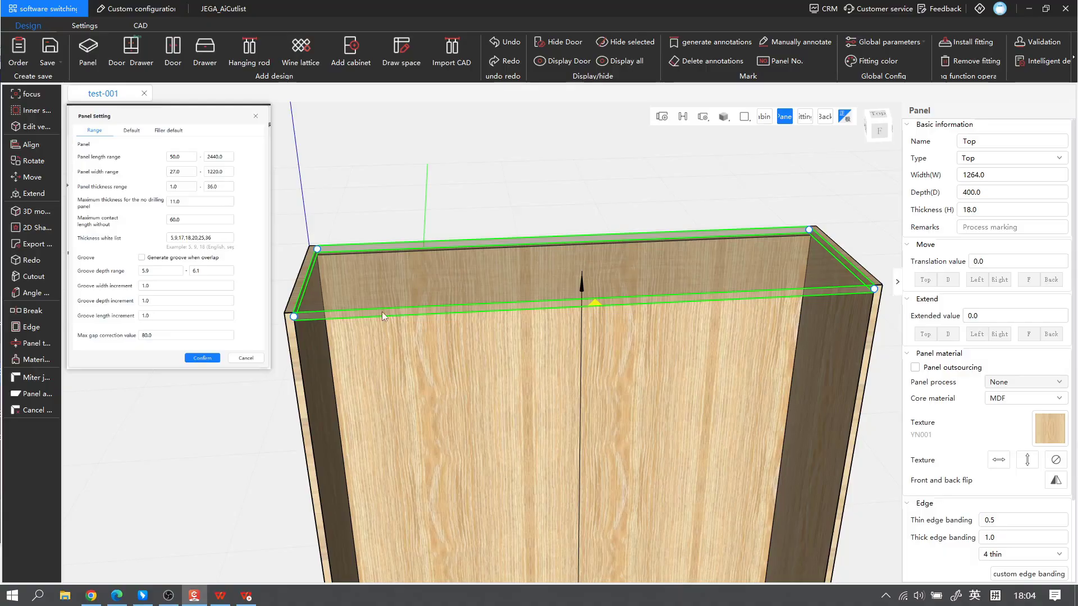
Step: Use the cabinet panel thickness settings to set the selected top panel's thickness to 30
{"action": "left_click", "coordinate": [31, 344]}
{"action": "left_click", "coordinate": [307, 156]}
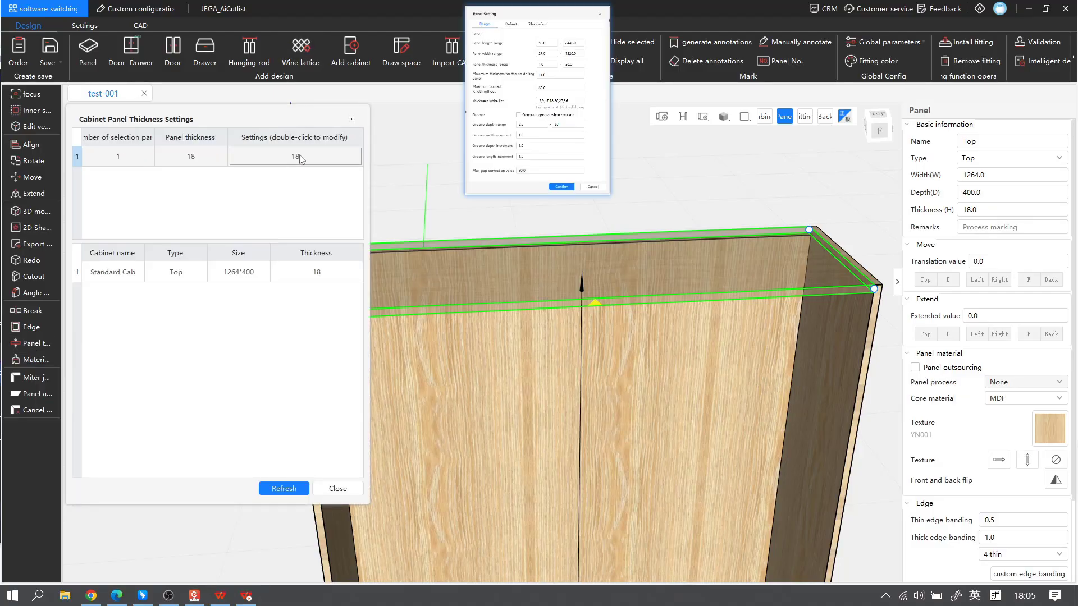
{"action": "double_click", "coordinate": [307, 156]}
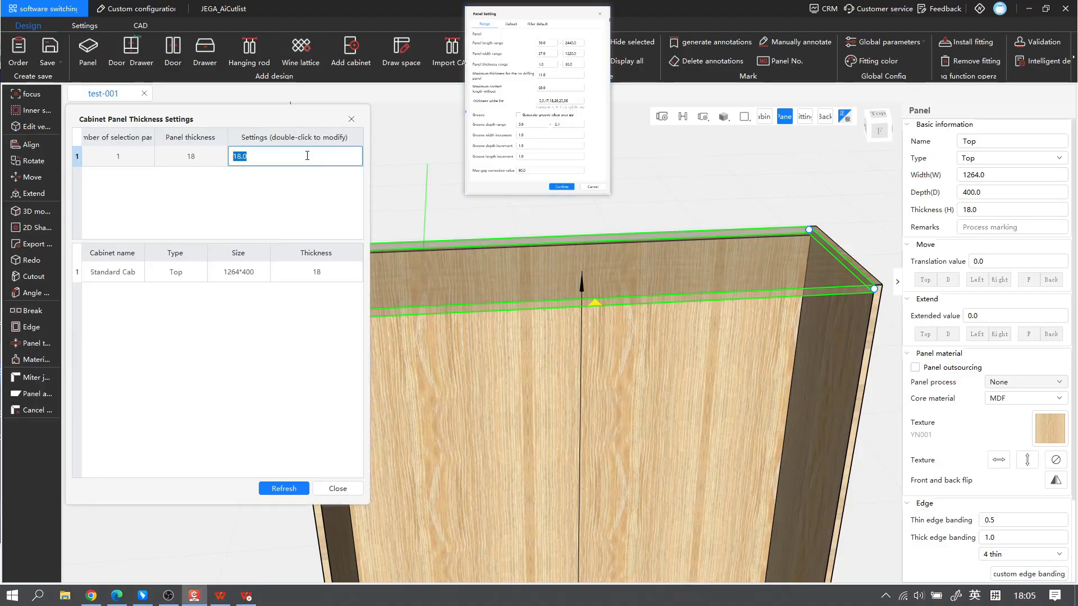
{"action": "type", "text": "30"}
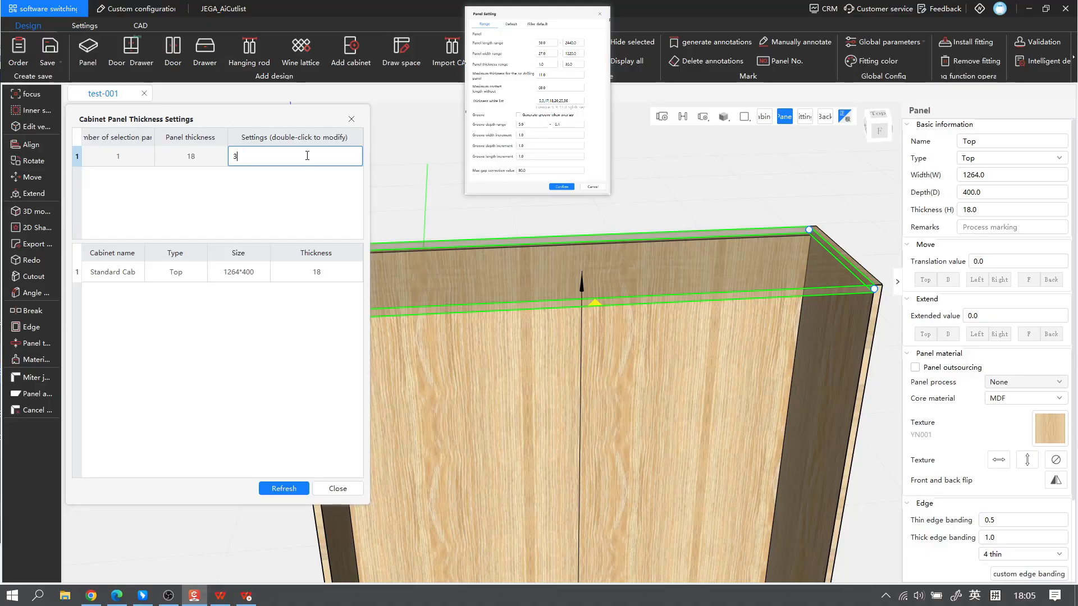
{"action": "left_click", "coordinate": [291, 489]}
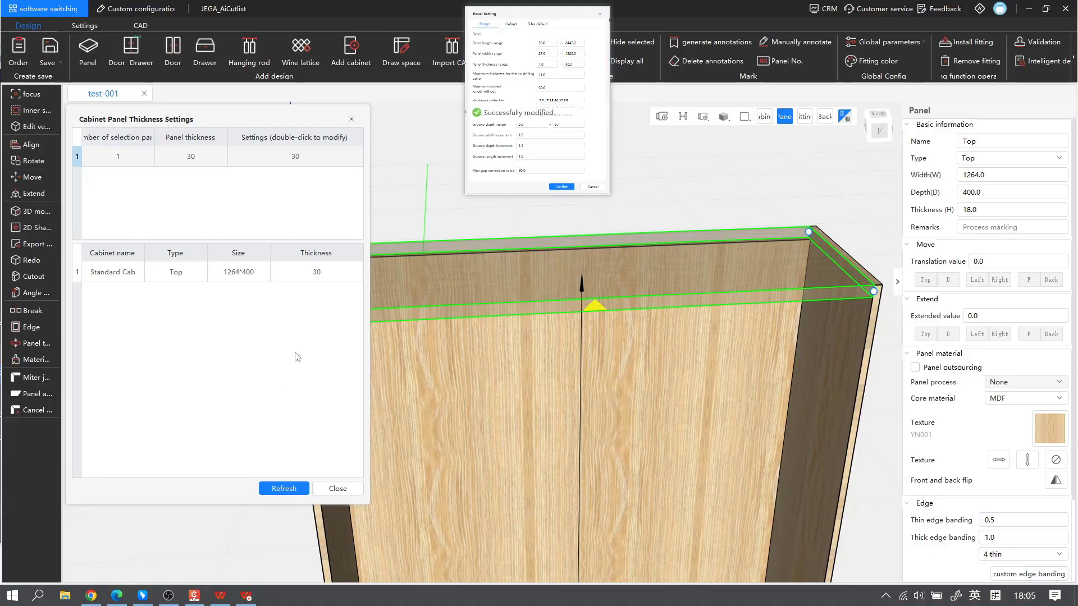
{"action": "left_click", "coordinate": [352, 119]}
{"action": "left_click", "coordinate": [423, 187]}
{"action": "left_click", "coordinate": [406, 291]}
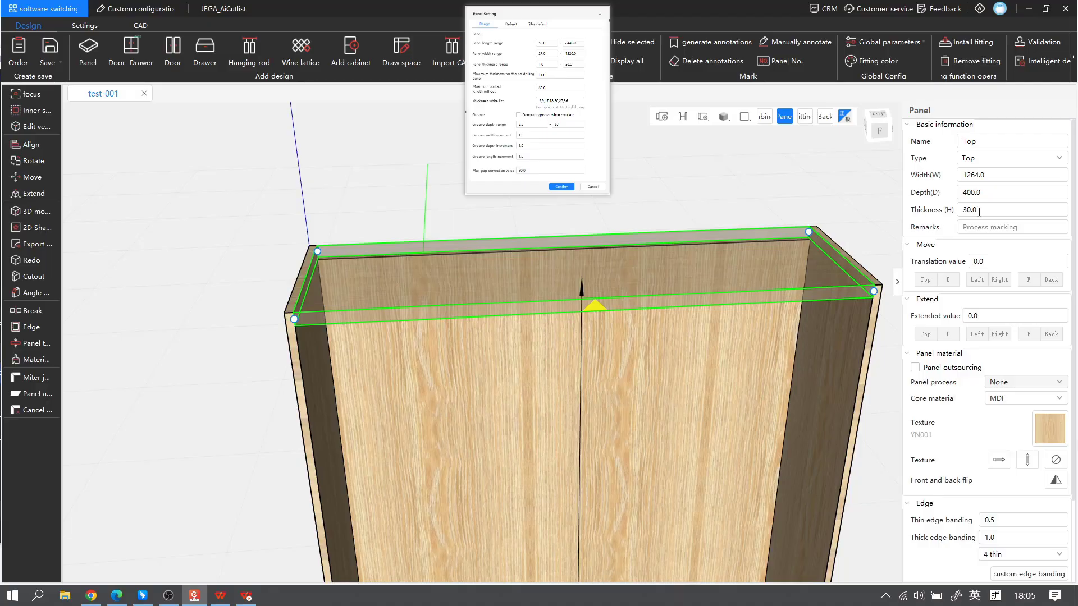
Step: Run intelligent detection on the cabinet and inspect the size issues listed for both side panels and the backpanel
{"action": "middle_click_drag", "start_coordinate": [703, 188], "coordinate": [683, 176]}
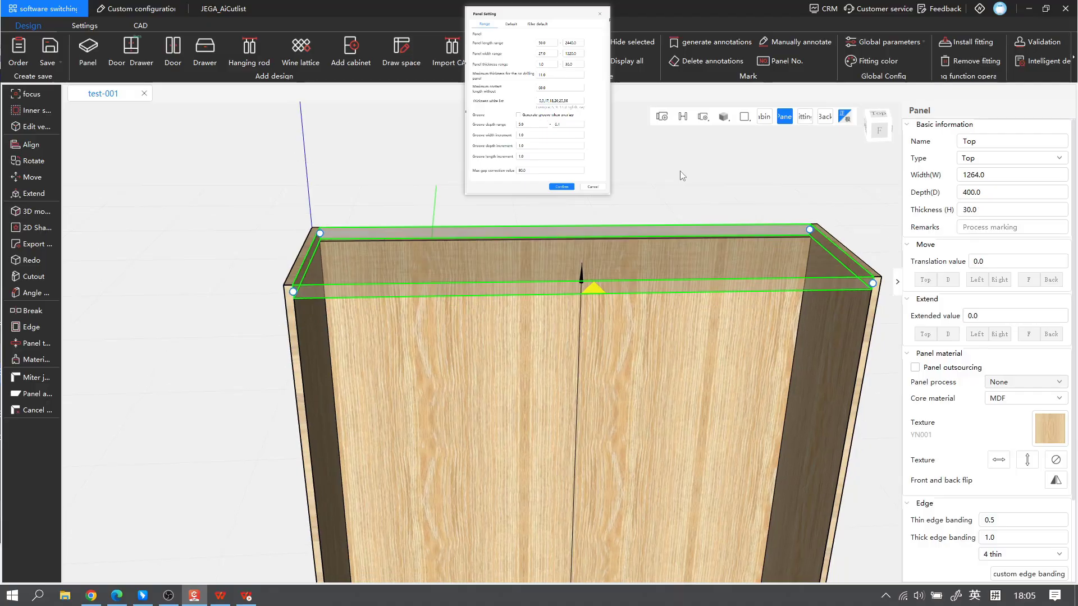
{"action": "left_click", "coordinate": [1033, 62]}
{"action": "left_click_drag", "start_coordinate": [451, 126], "coordinate": [135, 132]}
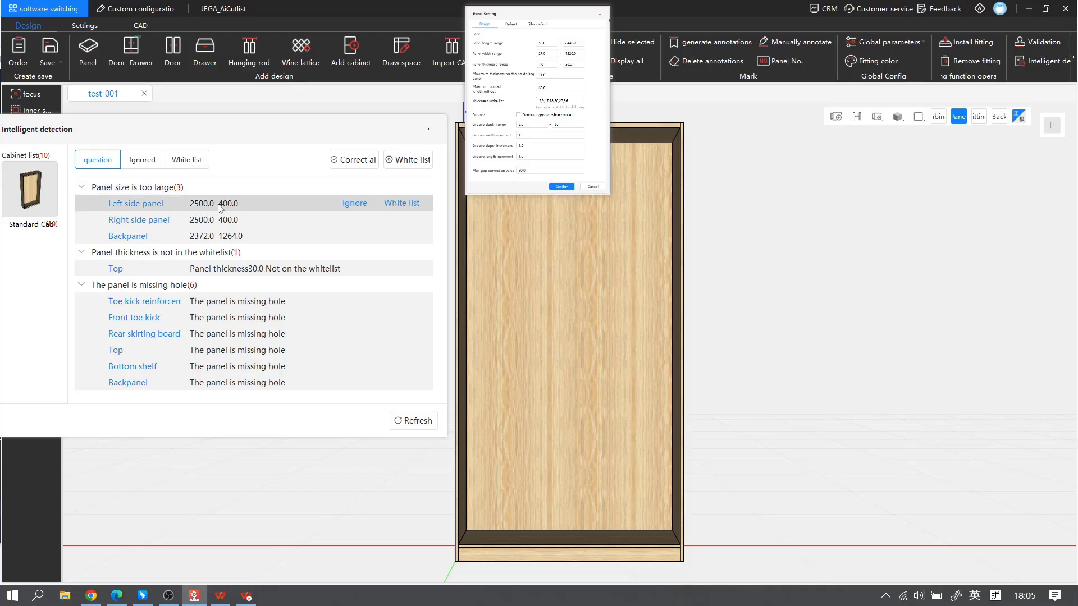
{"action": "left_click", "coordinate": [219, 205]}
{"action": "left_click", "coordinate": [227, 220]}
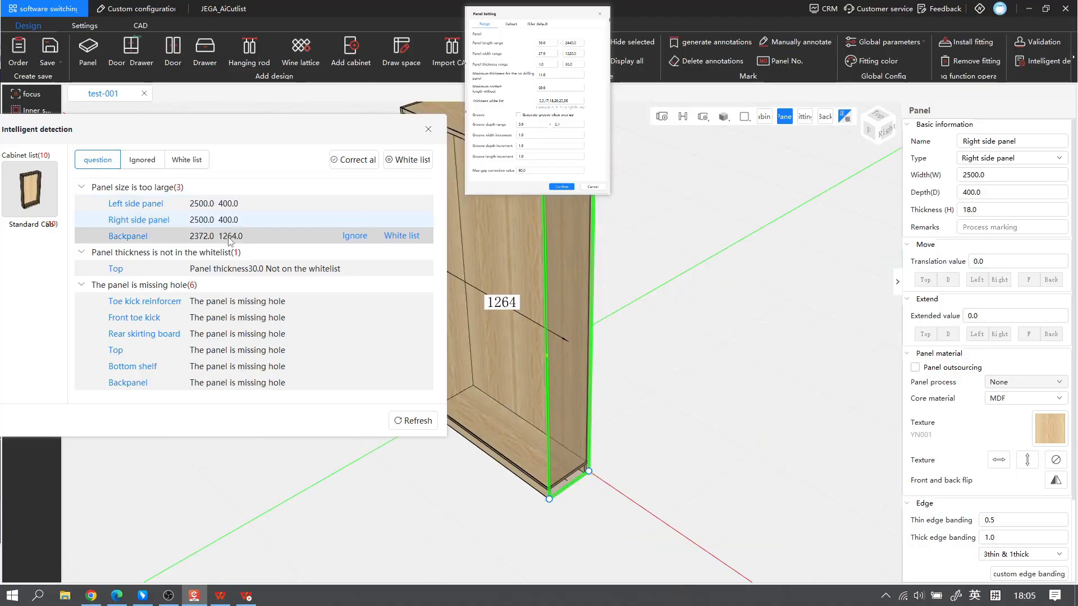
{"action": "left_click", "coordinate": [229, 240]}
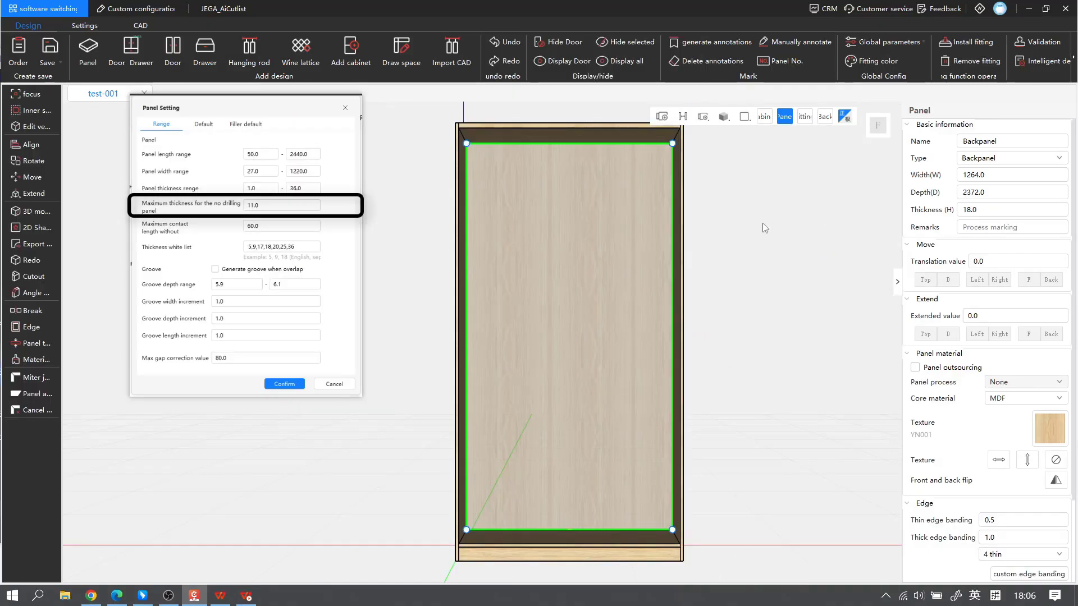
Step: Set the backpanel's thickness to 10
{"action": "middle_click_drag", "start_coordinate": [745, 297], "coordinate": [629, 299]}
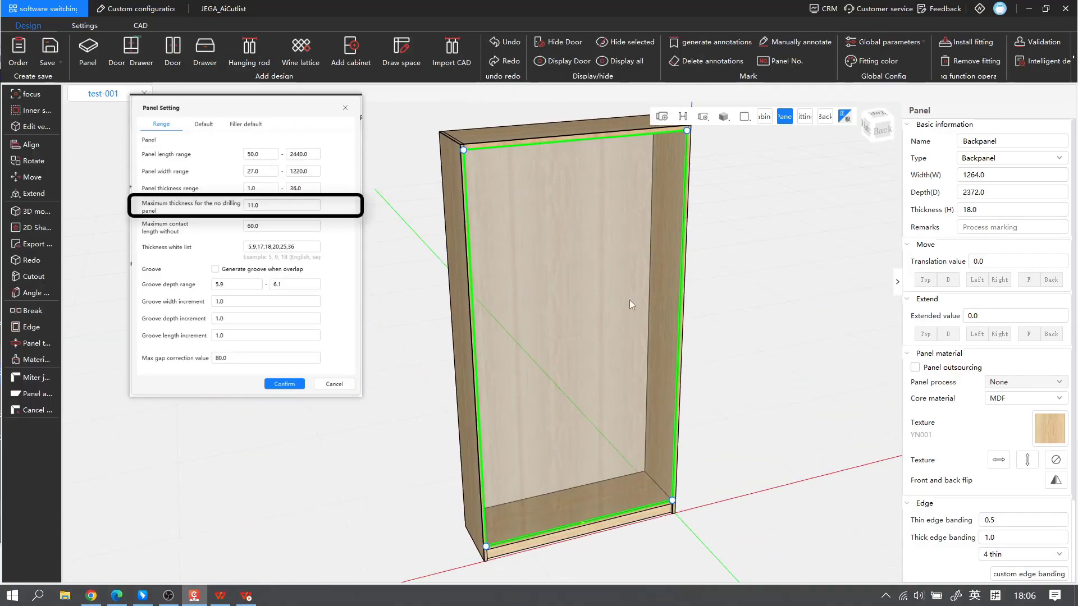
{"action": "left_click_drag", "start_coordinate": [971, 210], "coordinate": [967, 210]}
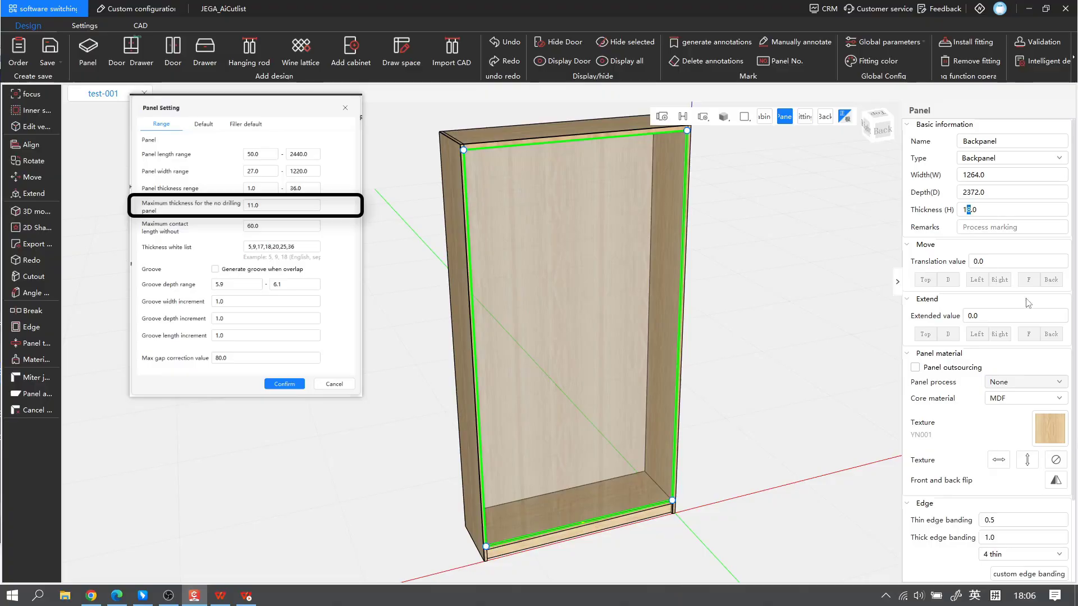
{"action": "type", "text": "0"}
{"action": "key", "text": "Return"}
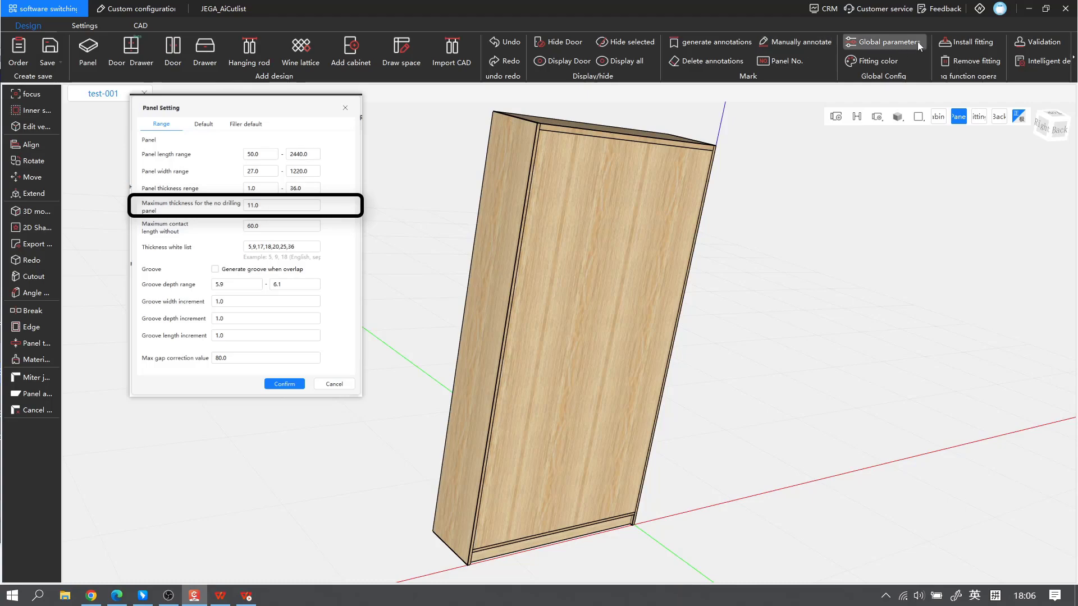
Step: Install the default hardware fittings on the cabinet and display it in the Fitting view style to check the backpanel connections
{"action": "left_click", "coordinate": [951, 46]}
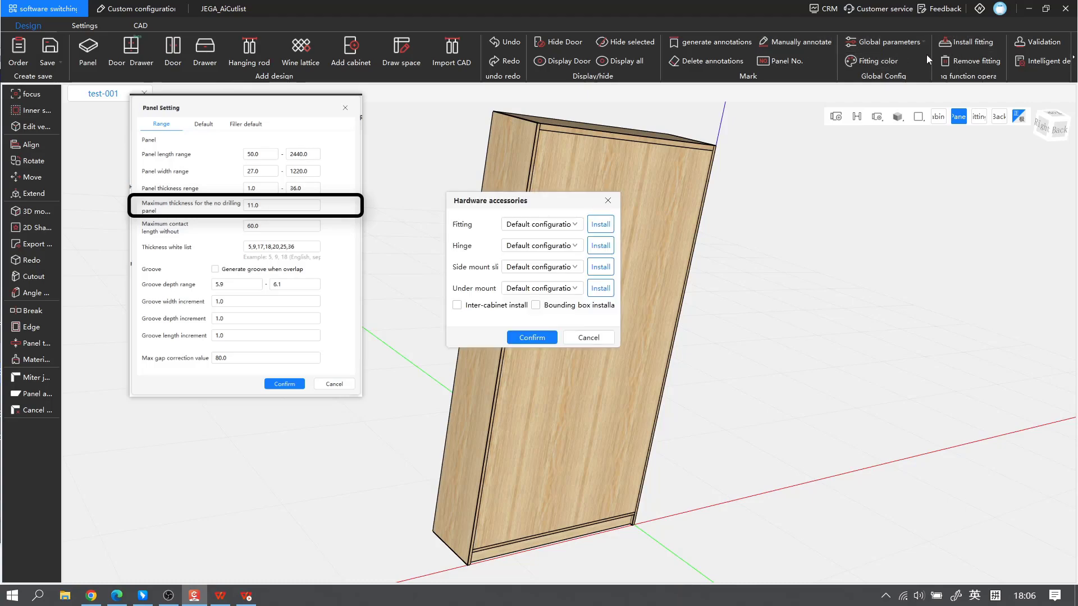
{"action": "left_click", "coordinate": [531, 337]}
{"action": "mouse_move", "coordinate": [893, 120]}
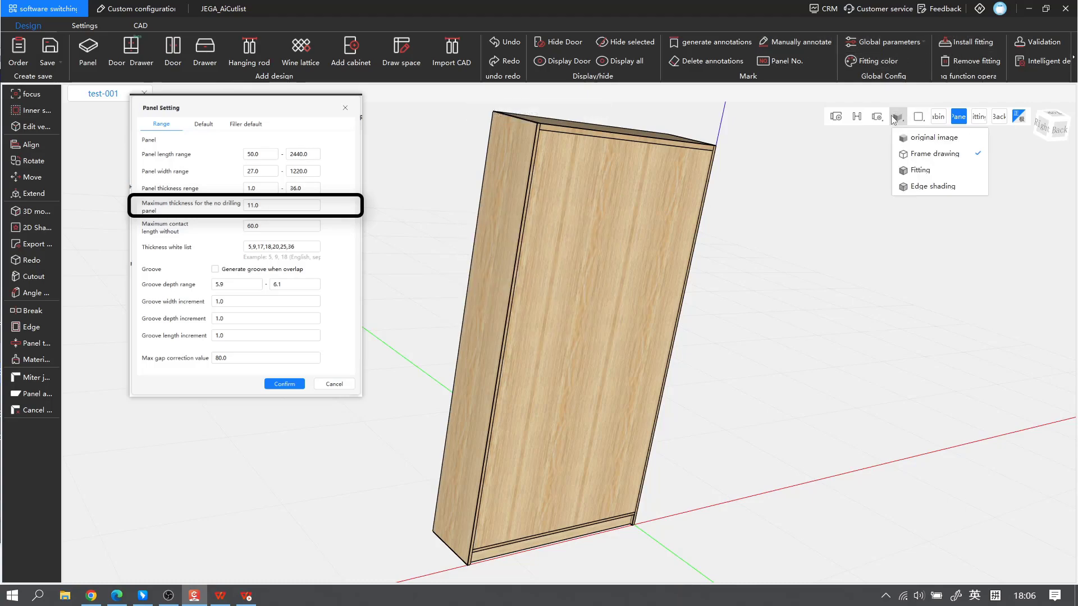
{"action": "left_click", "coordinate": [920, 169]}
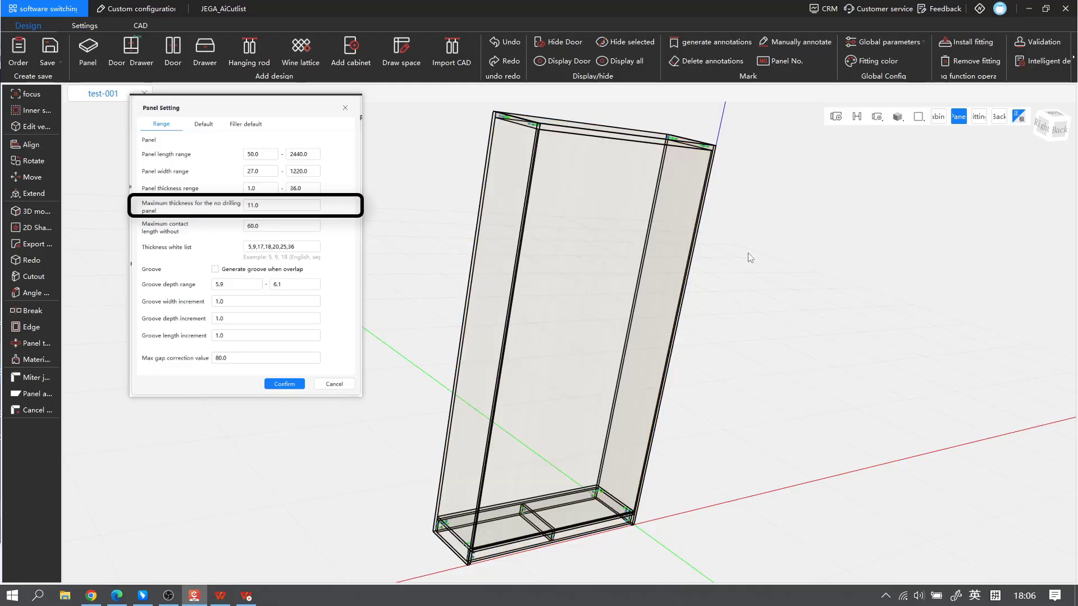
{"action": "scroll", "coordinate": [628, 279], "scroll_direction": "up", "scroll_amount": 10}
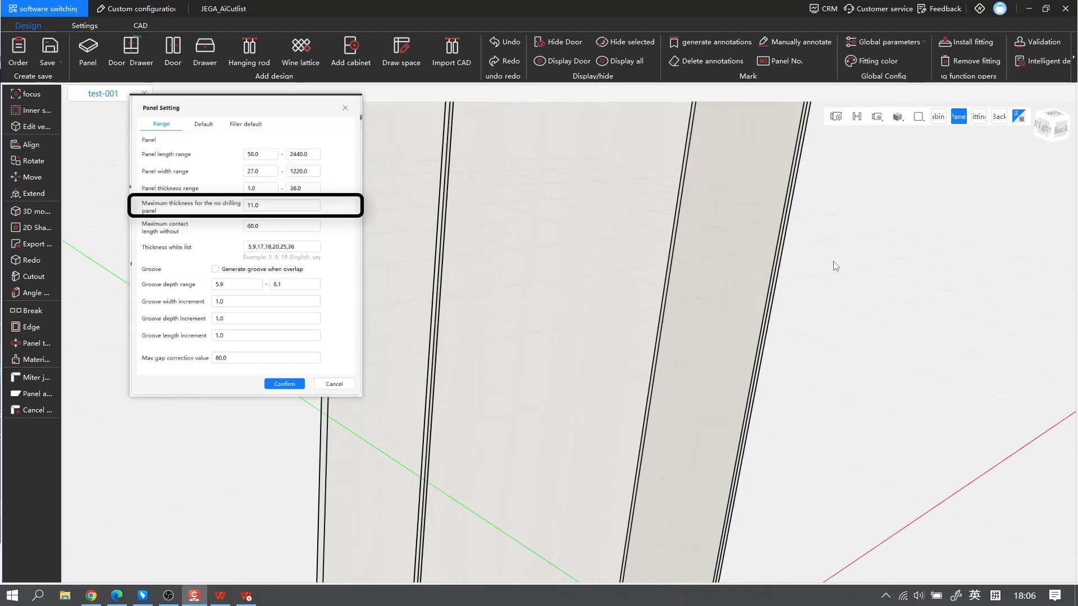
{"action": "scroll", "coordinate": [693, 295], "scroll_direction": "down", "scroll_amount": 10}
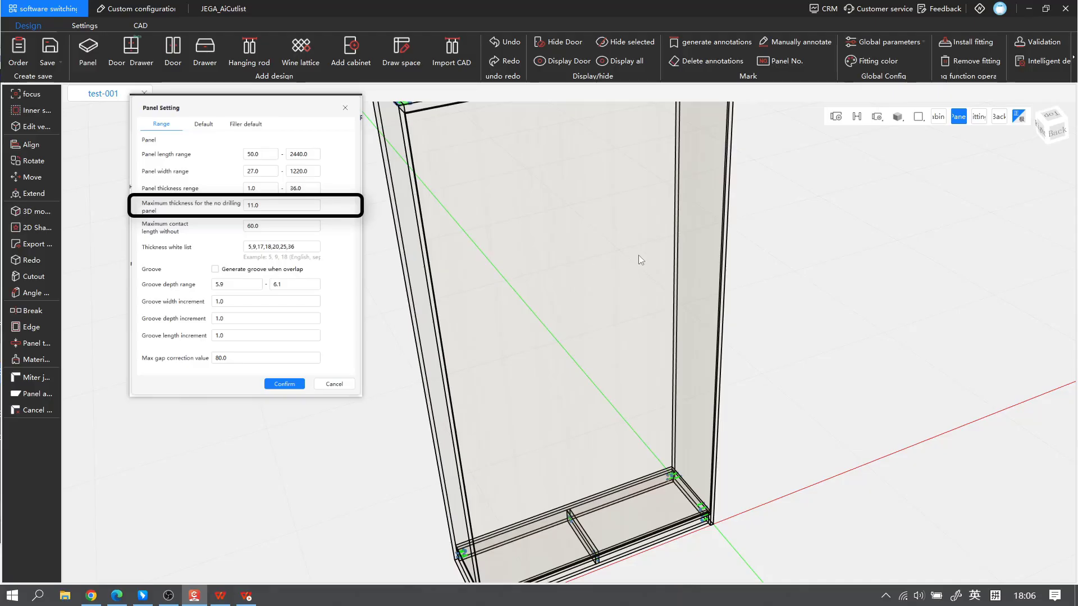
Step: Set the backpanel's thickness to 18
{"action": "left_click", "coordinate": [640, 192]}
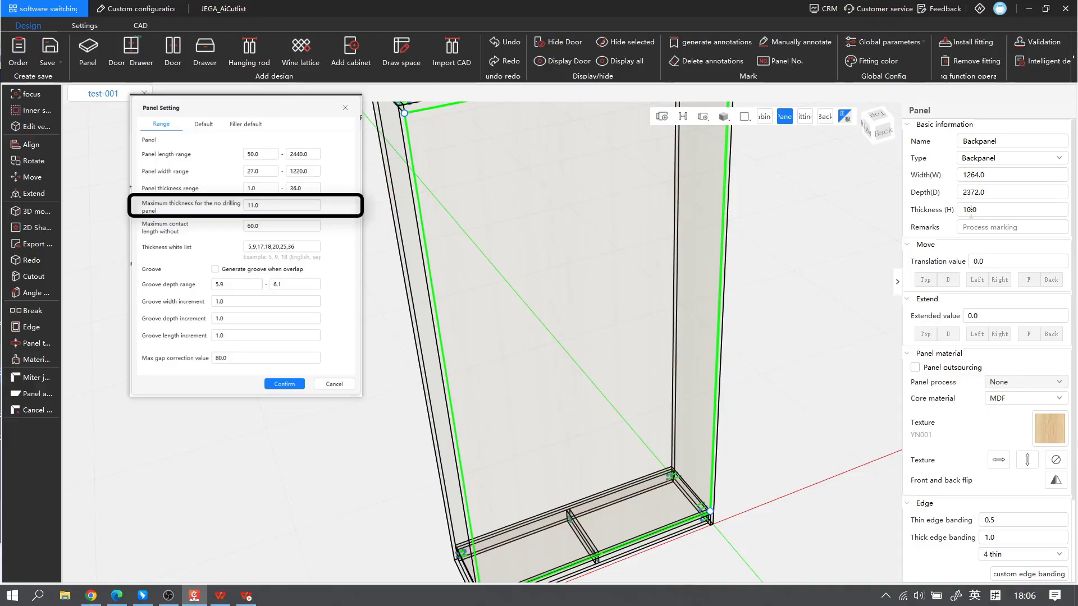
{"action": "key", "text": "Return"}
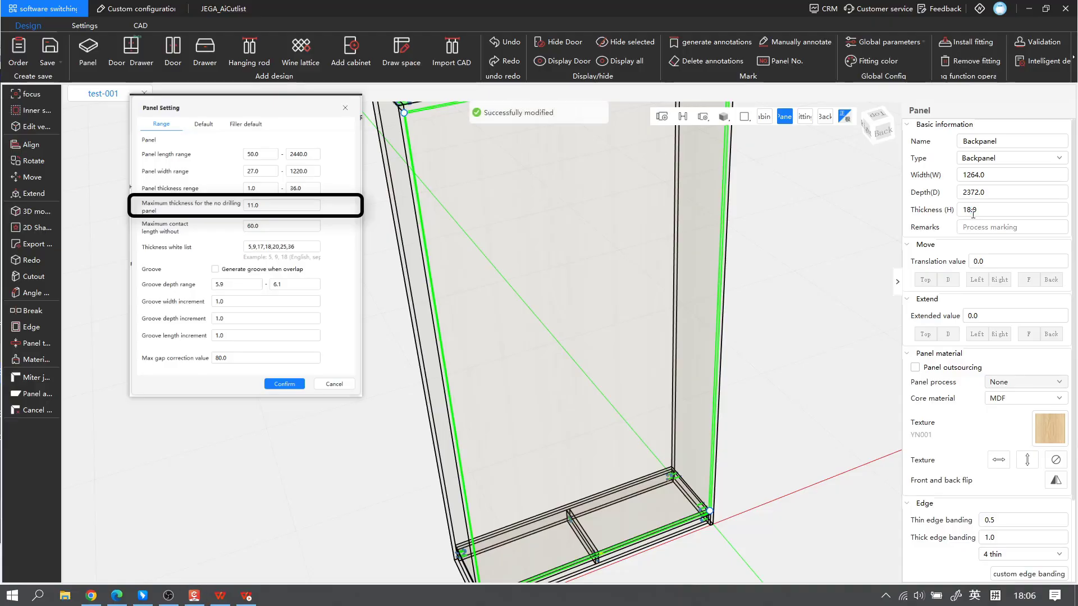
{"action": "left_click", "coordinate": [662, 117]}
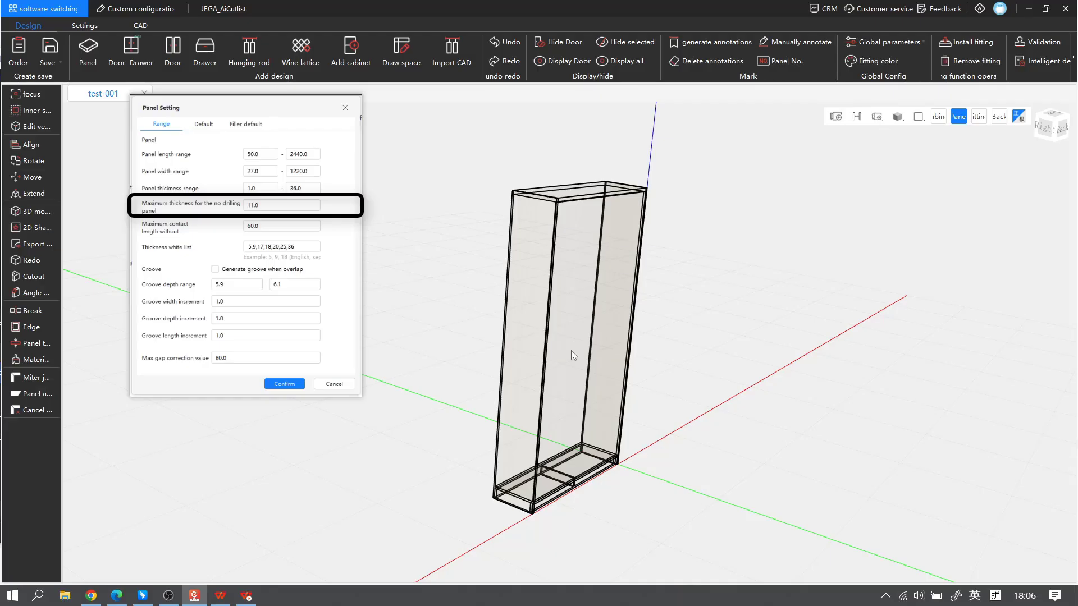
{"action": "left_click_drag", "start_coordinate": [573, 355], "coordinate": [803, 277]}
Step: Reinstall the default hardware fittings and inspect the connectors around the backpanel from several angles
{"action": "left_click", "coordinate": [966, 42]}
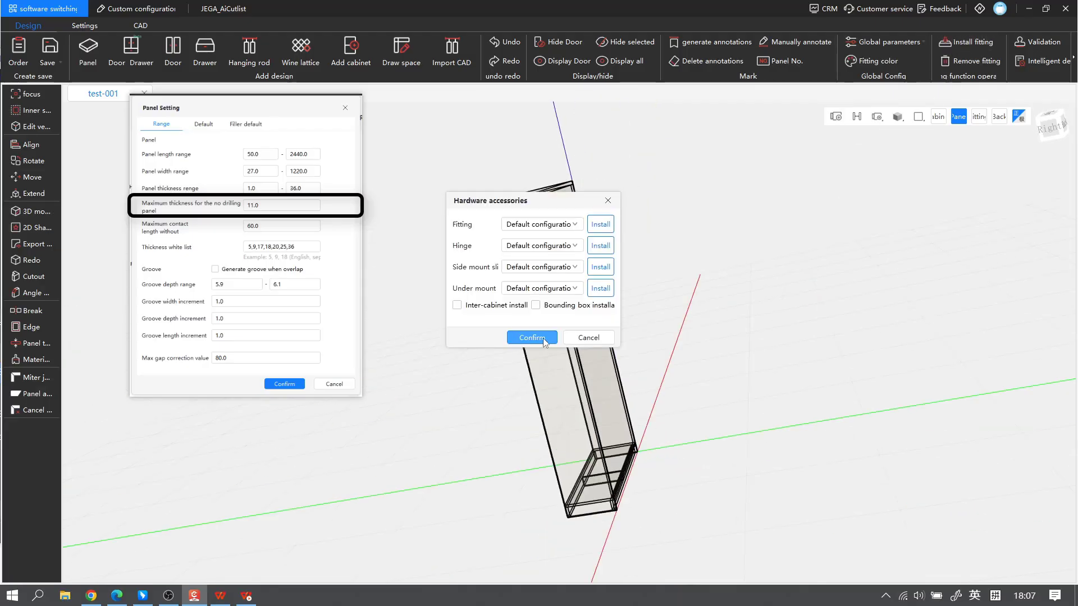
{"action": "left_click", "coordinate": [532, 337]}
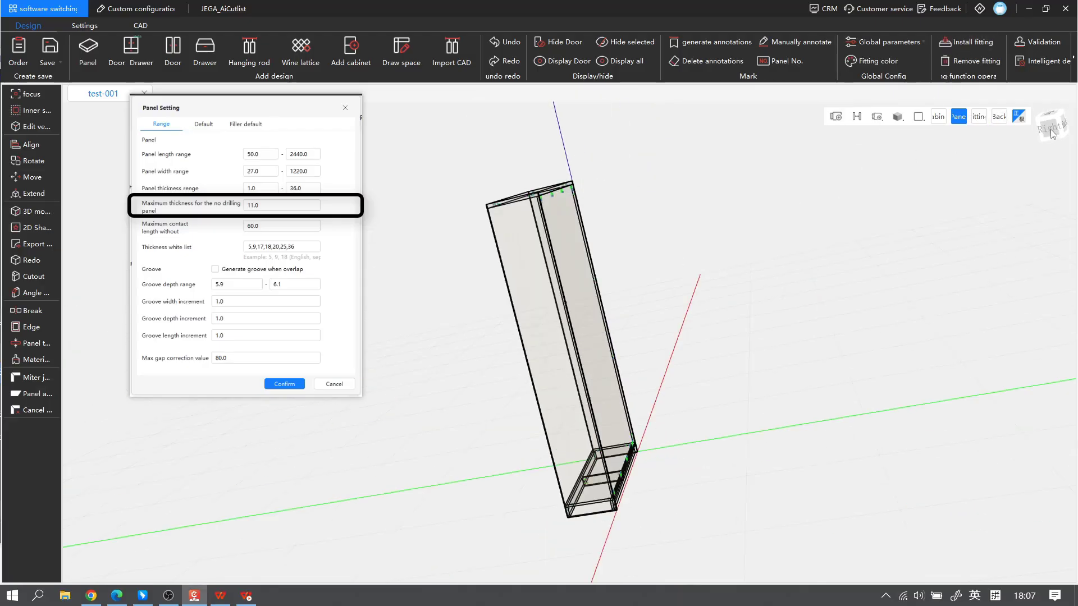
{"action": "left_click", "coordinate": [1000, 117]}
{"action": "left_click_drag", "start_coordinate": [563, 328], "coordinate": [676, 336]}
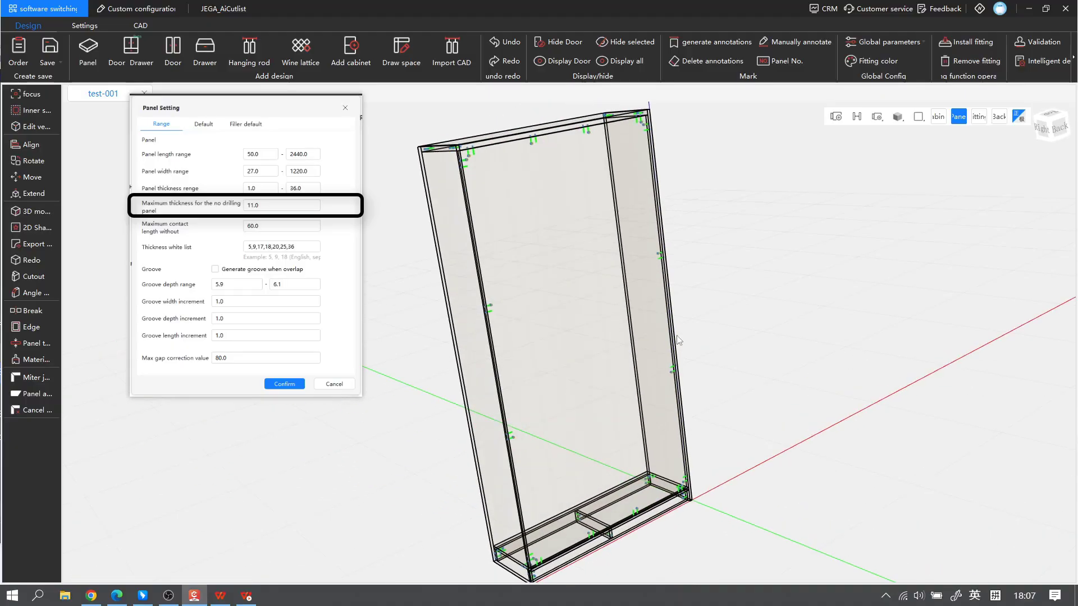
{"action": "scroll", "coordinate": [717, 268], "scroll_direction": "up", "scroll_amount": 2}
{"action": "left_click_drag", "start_coordinate": [718, 268], "coordinate": [752, 329]}
{"action": "scroll", "coordinate": [652, 267], "scroll_direction": "down", "scroll_amount": 2}
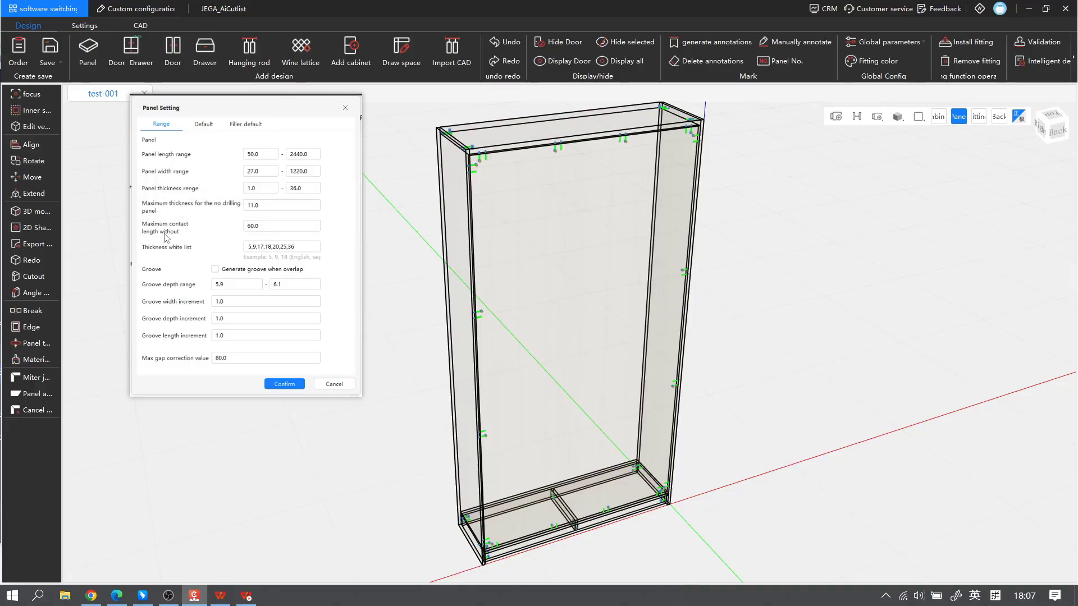
{"action": "middle_click_drag", "start_coordinate": [490, 382], "coordinate": [545, 256]}
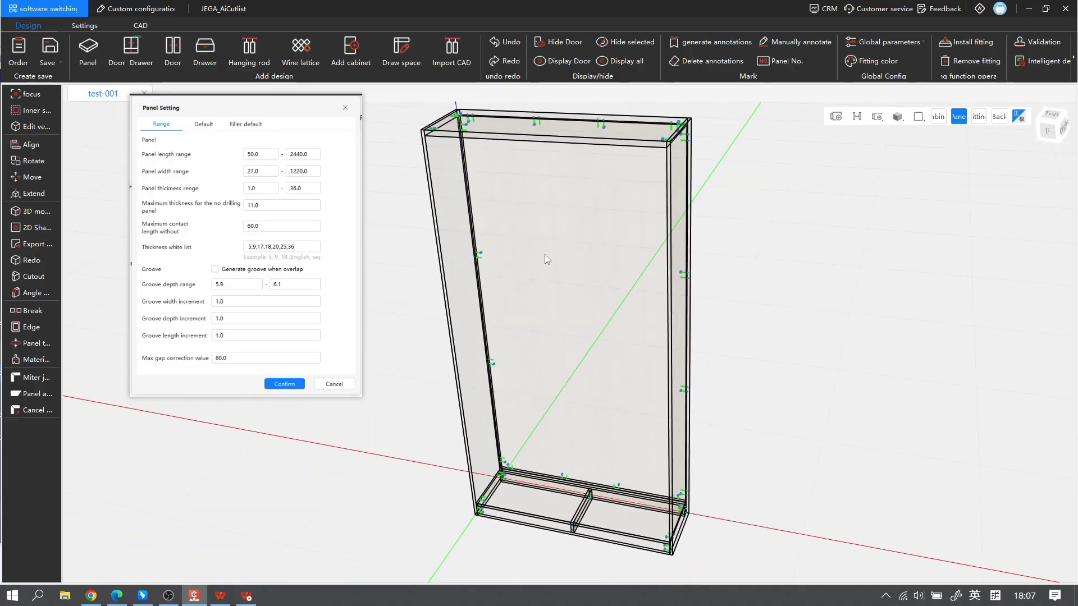
Step: Add a fixed shelf as a transverse plate in the cabinet's inner space
{"action": "left_click", "coordinate": [938, 116]}
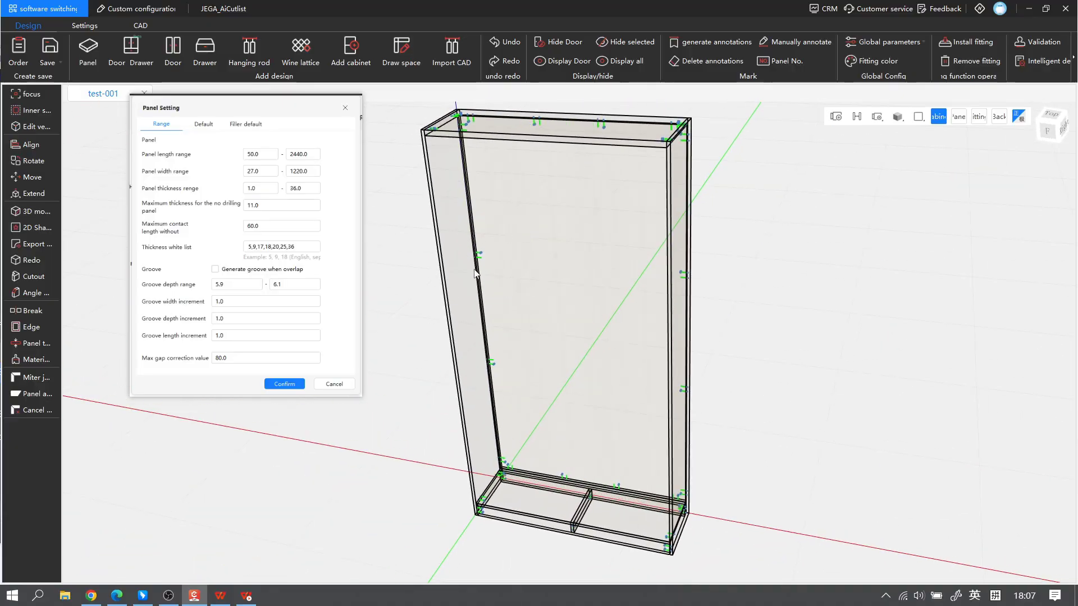
{"action": "left_click", "coordinate": [497, 251]}
{"action": "right_click", "coordinate": [496, 251]}
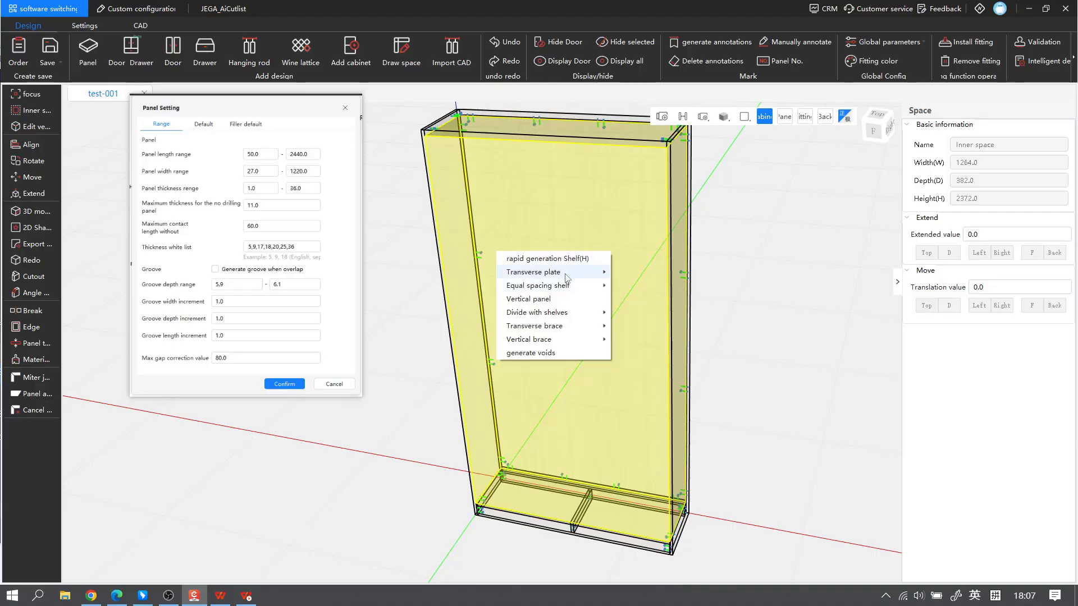
{"action": "mouse_move", "coordinate": [567, 276]}
{"action": "left_click", "coordinate": [655, 283]}
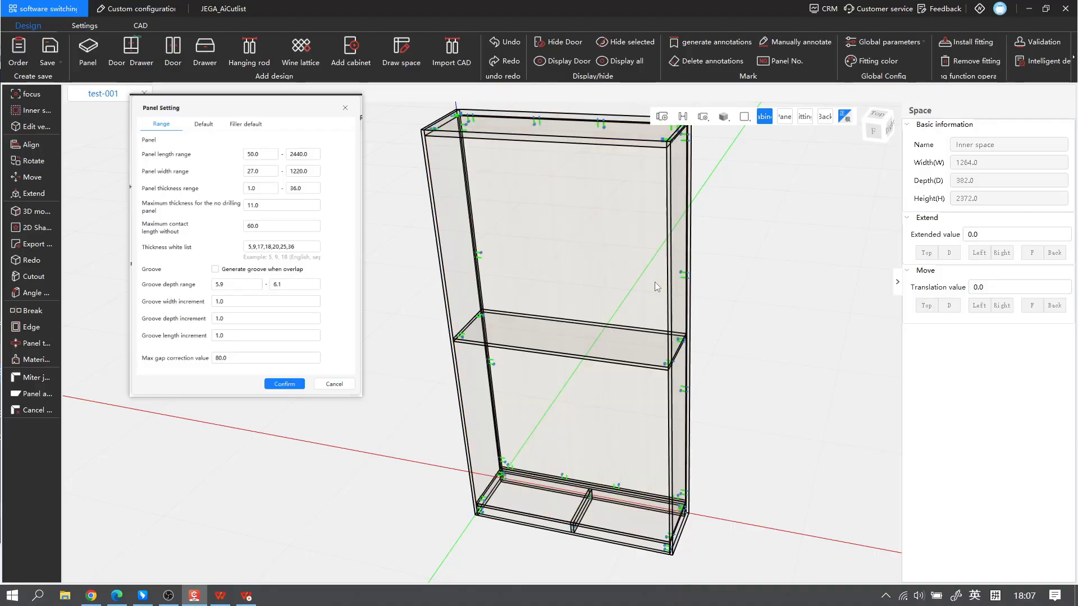
{"action": "left_click_drag", "start_coordinate": [656, 282], "coordinate": [578, 330]}
{"action": "scroll", "coordinate": [590, 331], "scroll_direction": "up", "scroll_amount": 3}
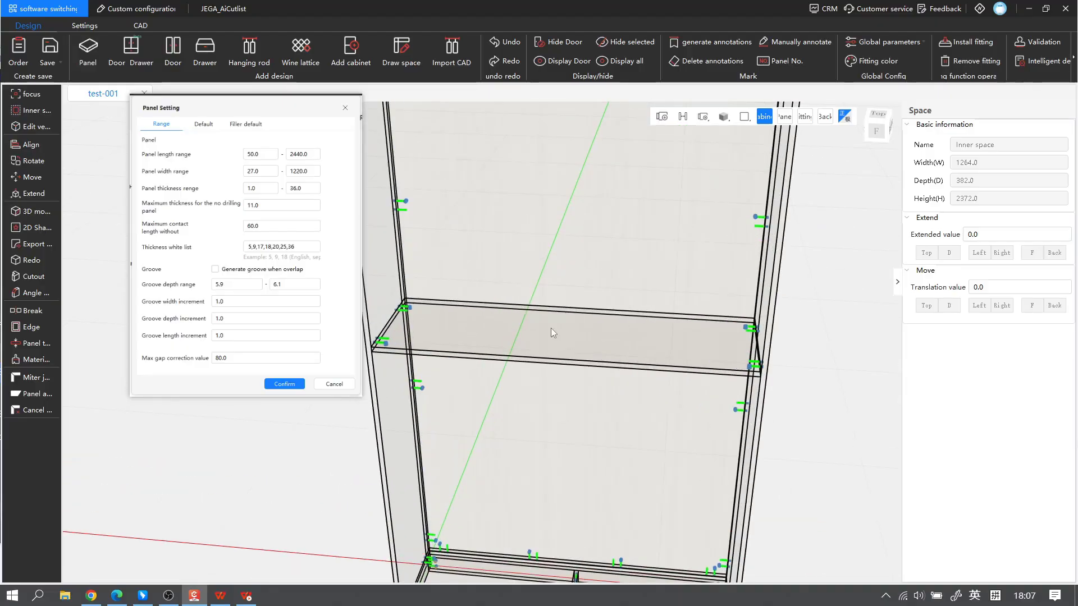
Step: Set the fixed shelf's depth to 80
{"action": "left_click", "coordinate": [784, 116]}
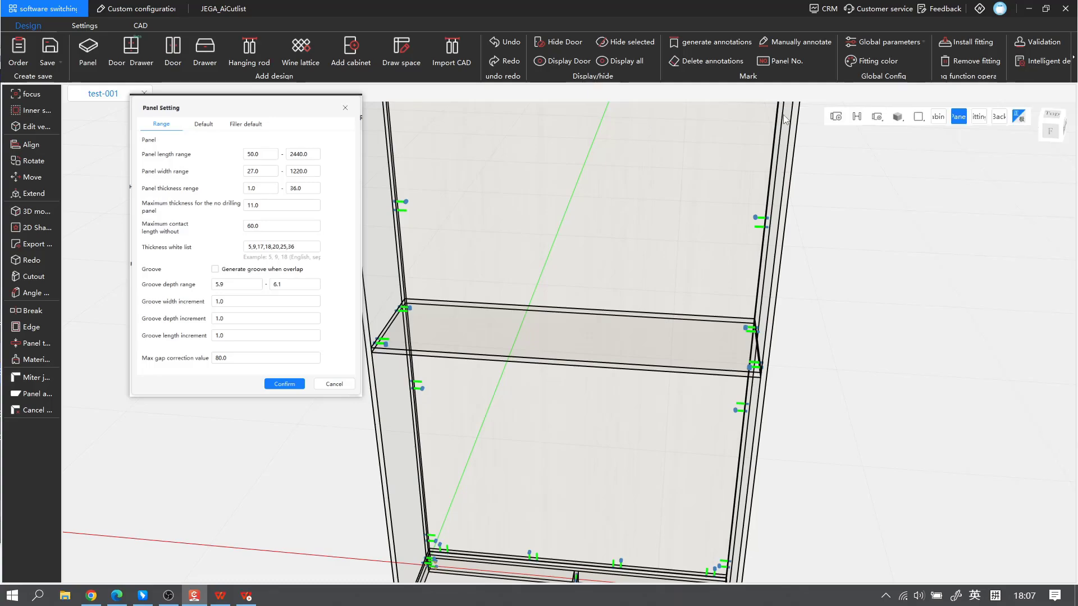
{"action": "left_click", "coordinate": [575, 334]}
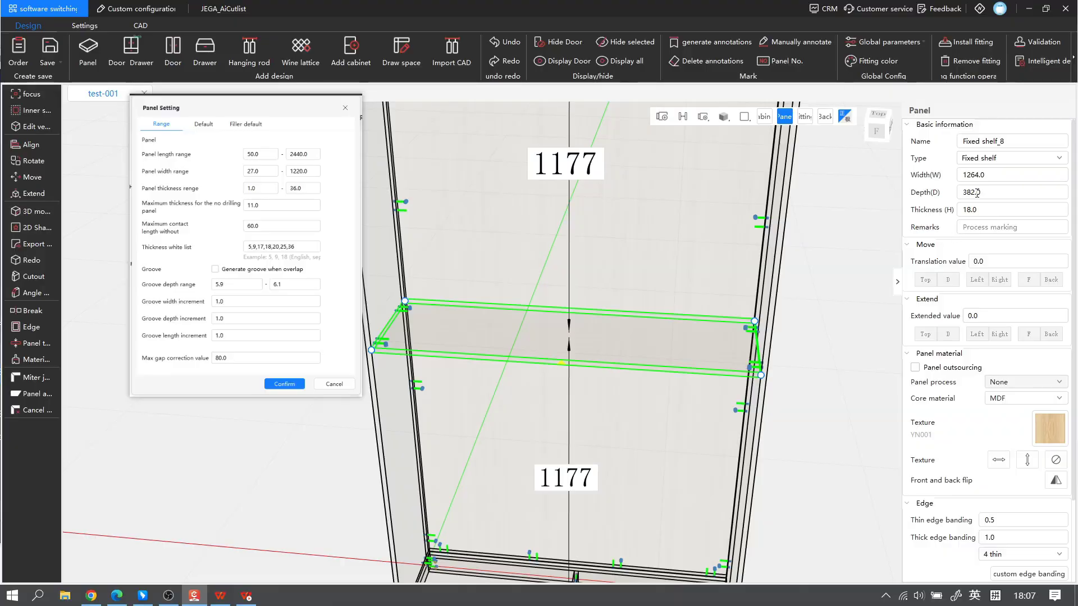
{"action": "left_click_drag", "start_coordinate": [977, 193], "coordinate": [960, 194]}
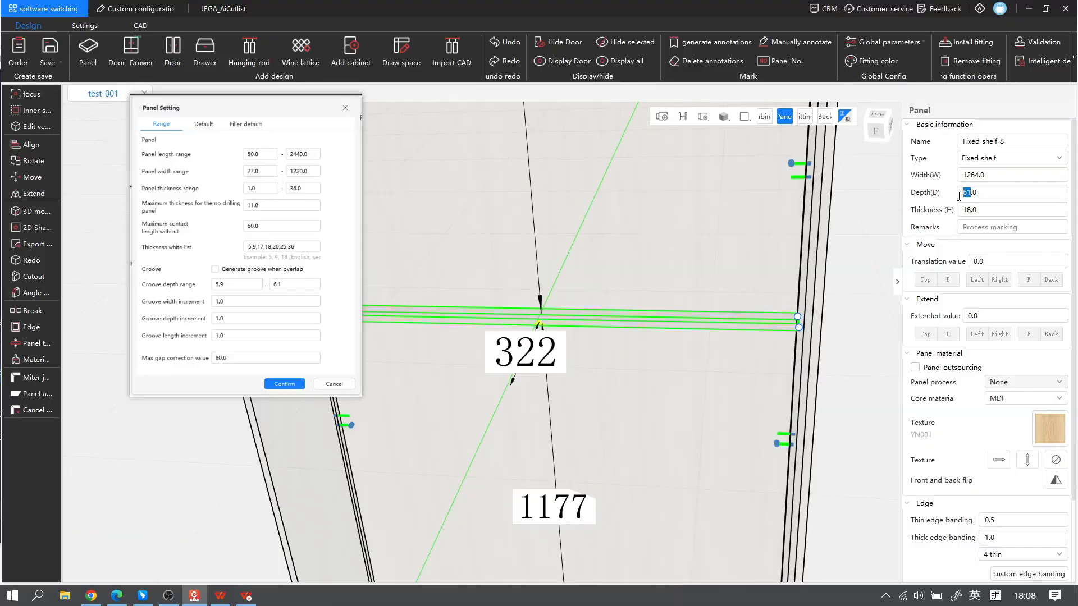
{"action": "key", "text": "Return"}
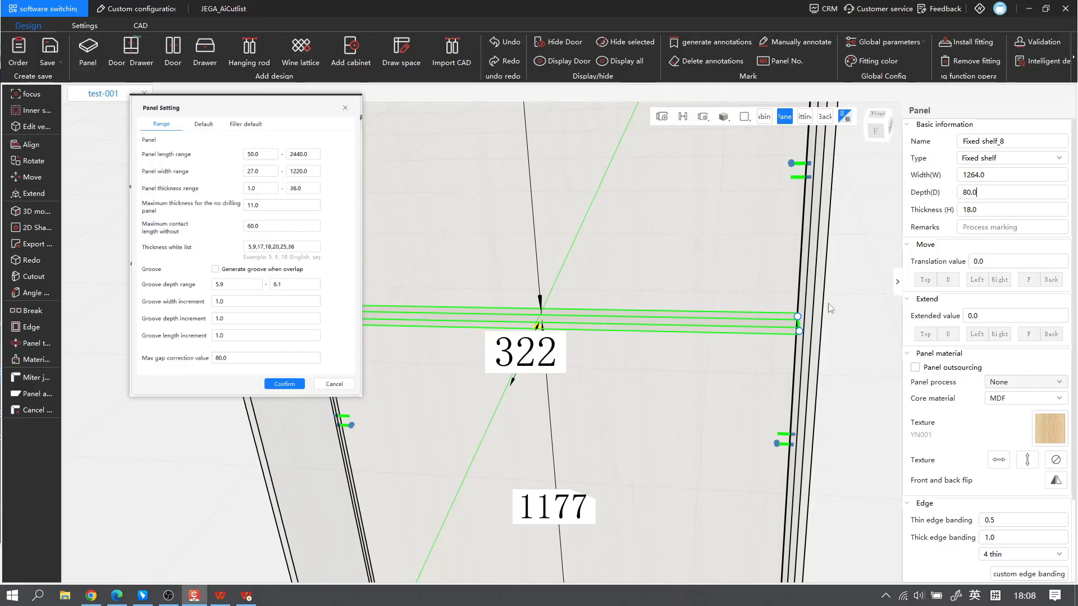
{"action": "left_click", "coordinate": [853, 298]}
{"action": "scroll", "coordinate": [853, 298], "scroll_direction": "down", "scroll_amount": 3}
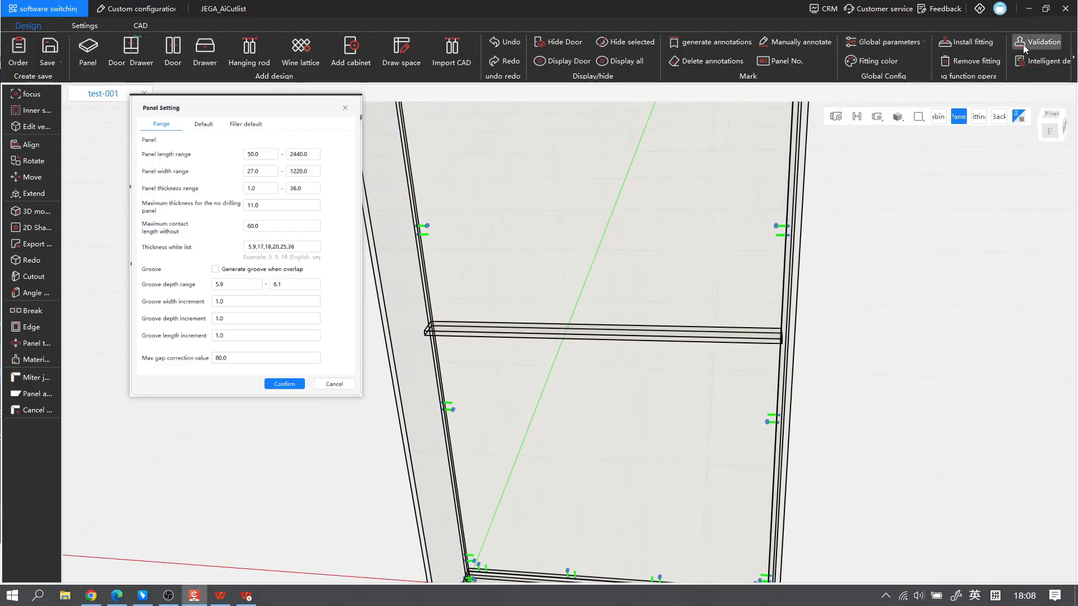
Step: Install the default hardware fittings for the shallow fixed shelf and inspect its ends
{"action": "left_click", "coordinate": [967, 41]}
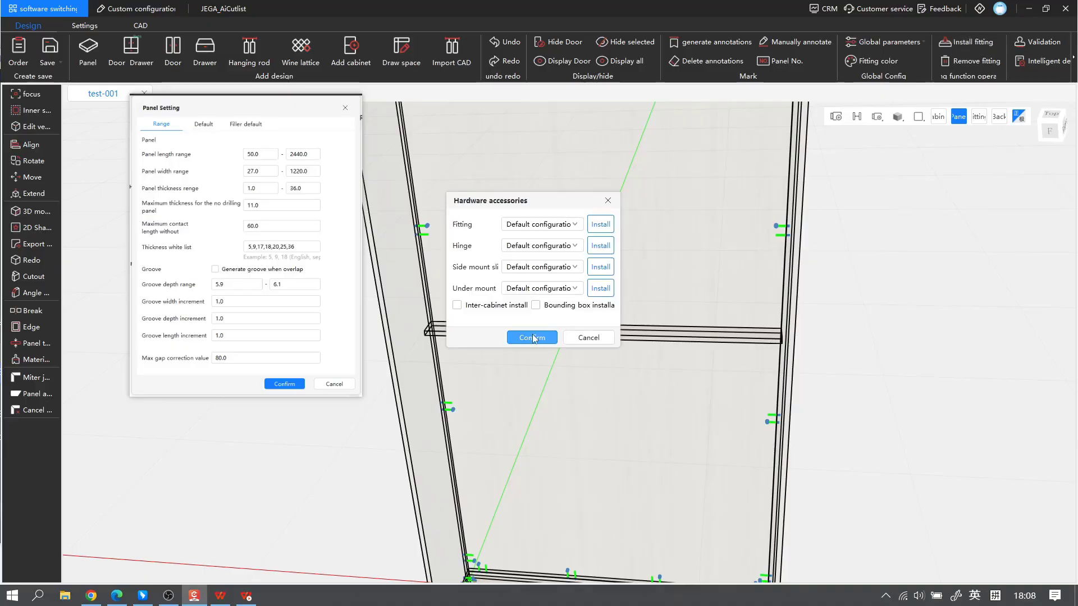
{"action": "left_click", "coordinate": [532, 336]}
{"action": "middle_click_drag", "start_coordinate": [866, 318], "coordinate": [836, 337]}
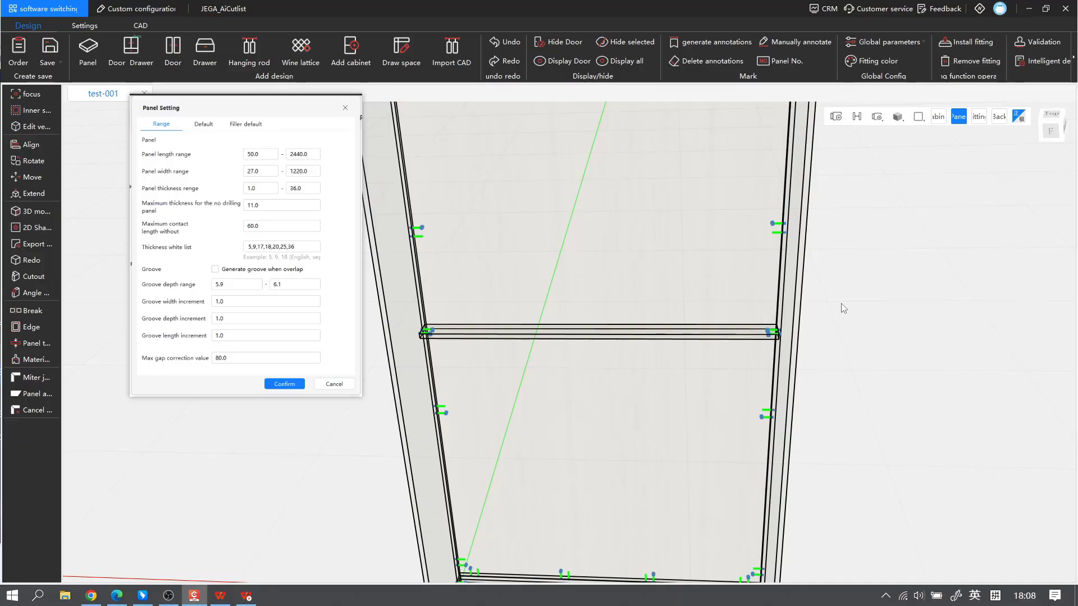
Step: Open the panel settings and save the configuration
{"action": "left_click_drag", "start_coordinate": [231, 109], "coordinate": [184, 108]}
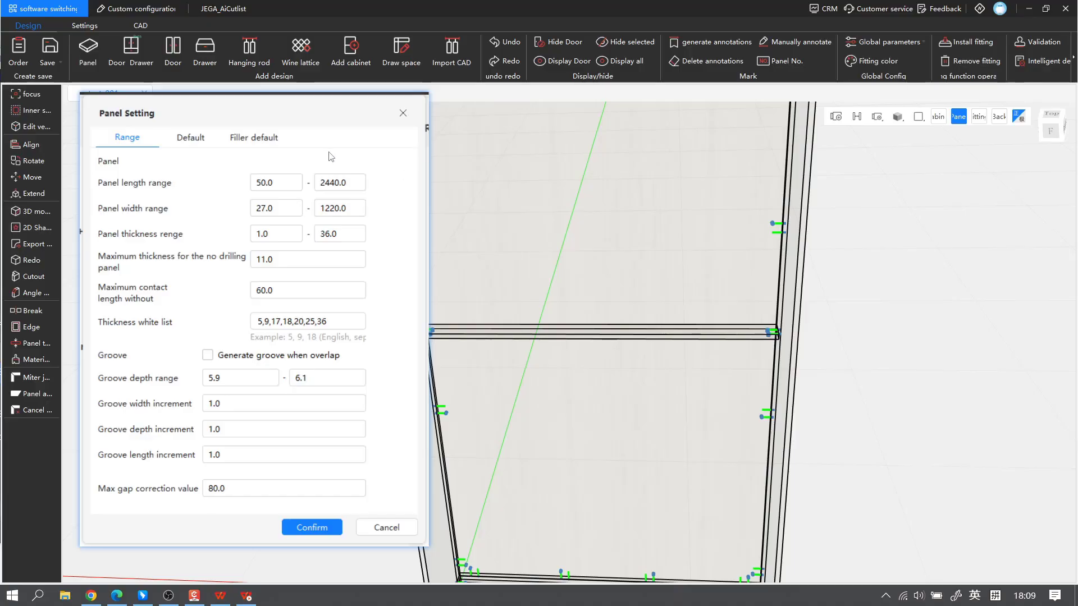
{"action": "scroll", "coordinate": [212, 183], "scroll_direction": "down", "scroll_amount": 5}
{"action": "left_click", "coordinate": [83, 25]}
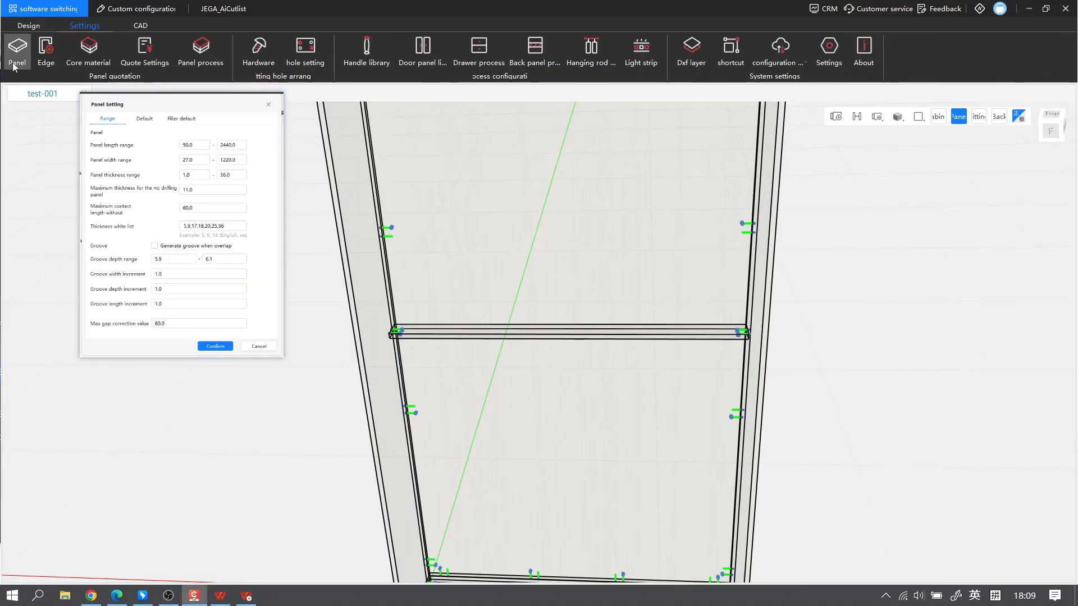
{"action": "left_click", "coordinate": [14, 62]}
{"action": "left_click", "coordinate": [494, 300]}
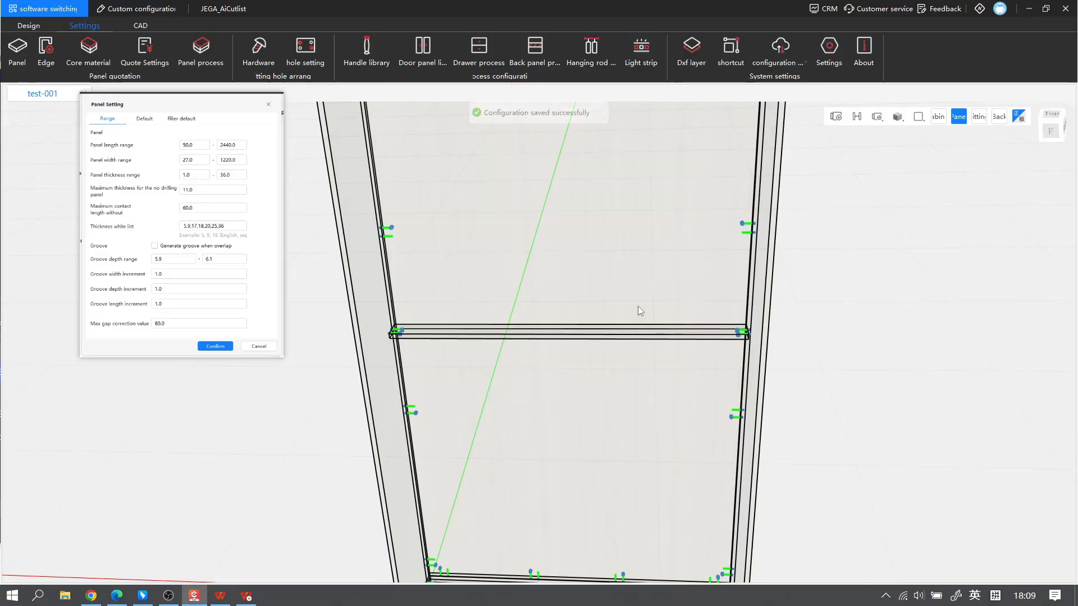
Step: Delete the shallow fixed shelf and add a new full-depth transverse shelf in the cabinet's inner space
{"action": "left_click", "coordinate": [646, 335]}
{"action": "key", "text": "Delete"}
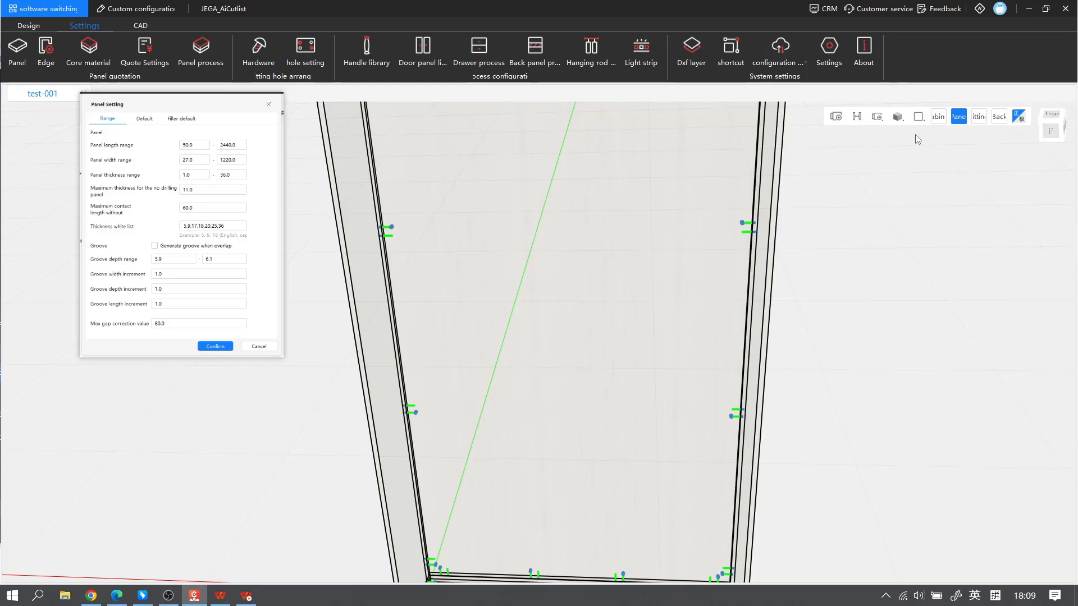
{"action": "left_click", "coordinate": [938, 116]}
{"action": "left_click", "coordinate": [505, 203]}
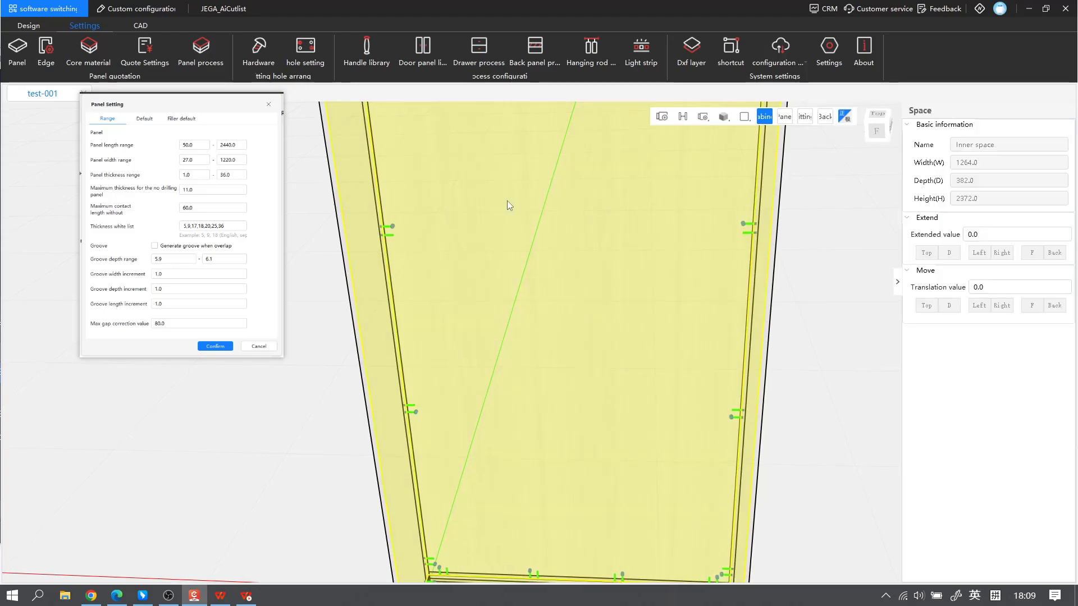
{"action": "right_click", "coordinate": [508, 202]}
{"action": "mouse_move", "coordinate": [567, 222]}
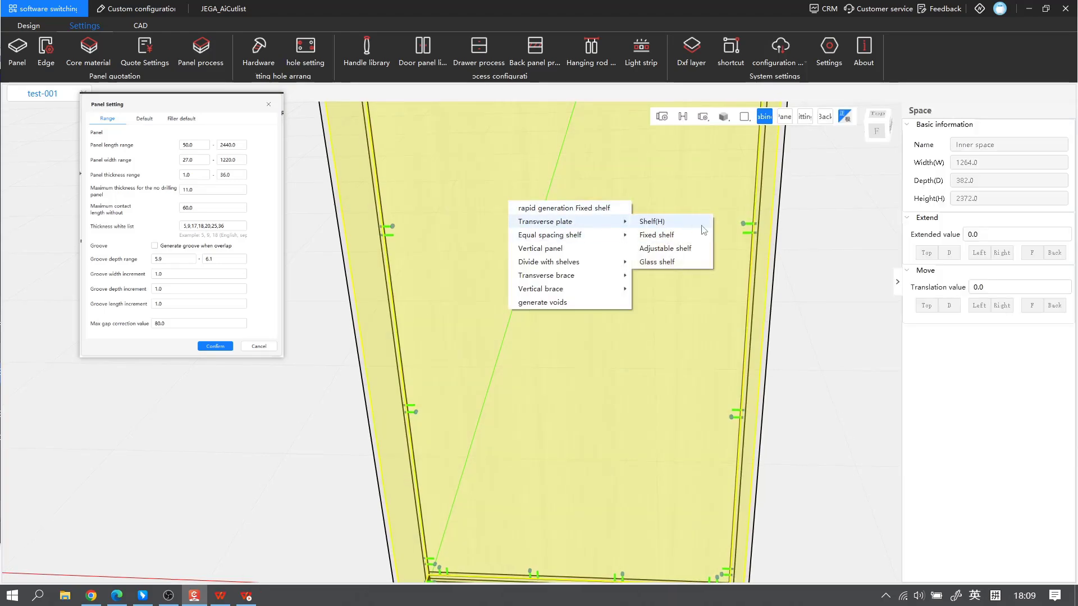
{"action": "left_click", "coordinate": [703, 226]}
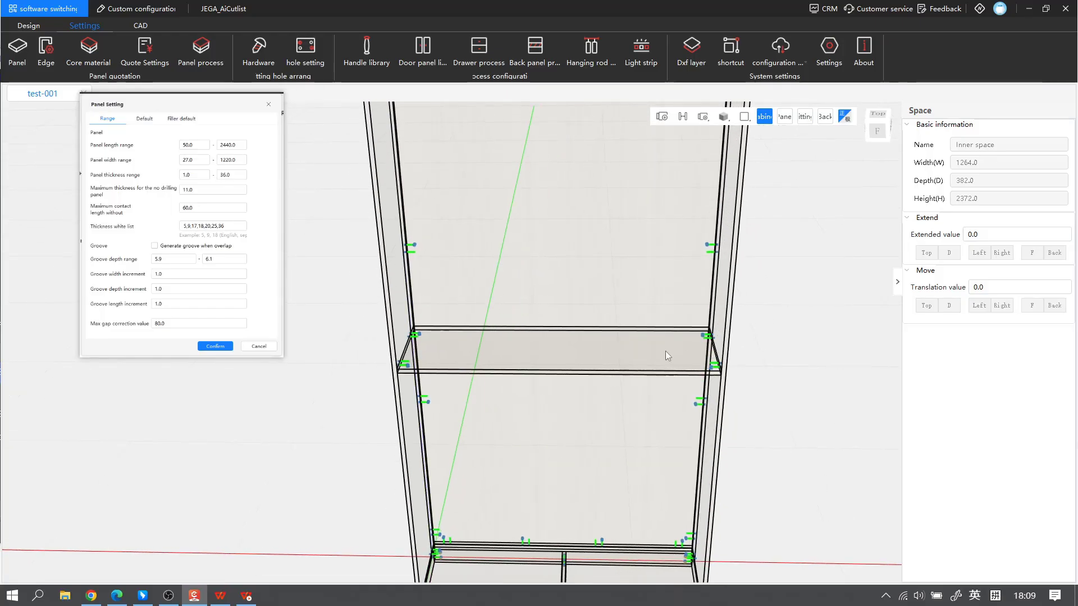
Step: Extend the whole cabinet unit by 10 on its right side
{"action": "left_click", "coordinate": [666, 351]}
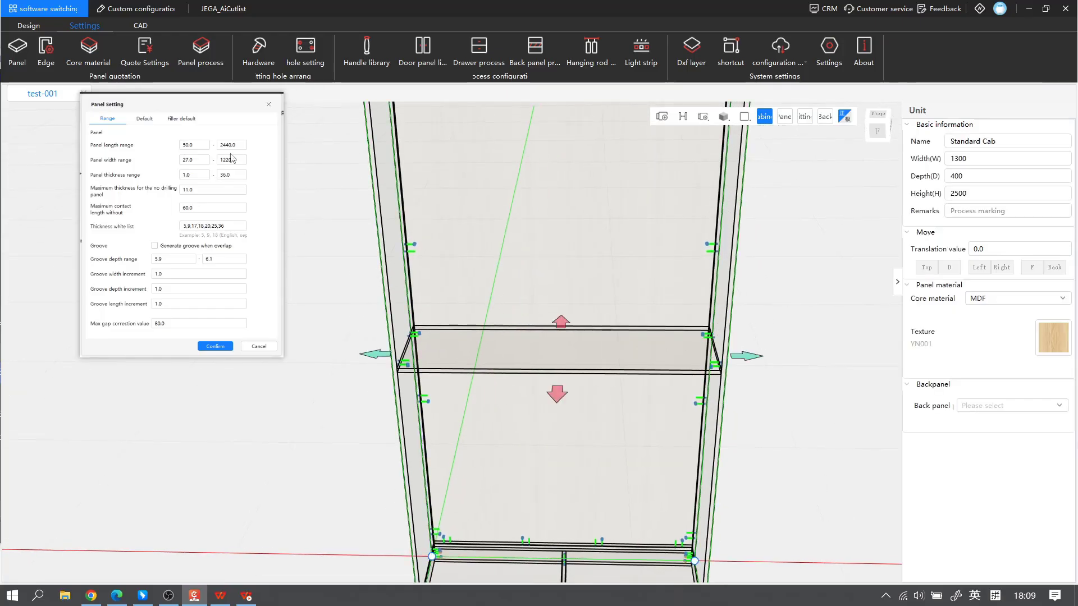
{"action": "left_click", "coordinate": [25, 30]}
{"action": "left_click", "coordinate": [779, 355]}
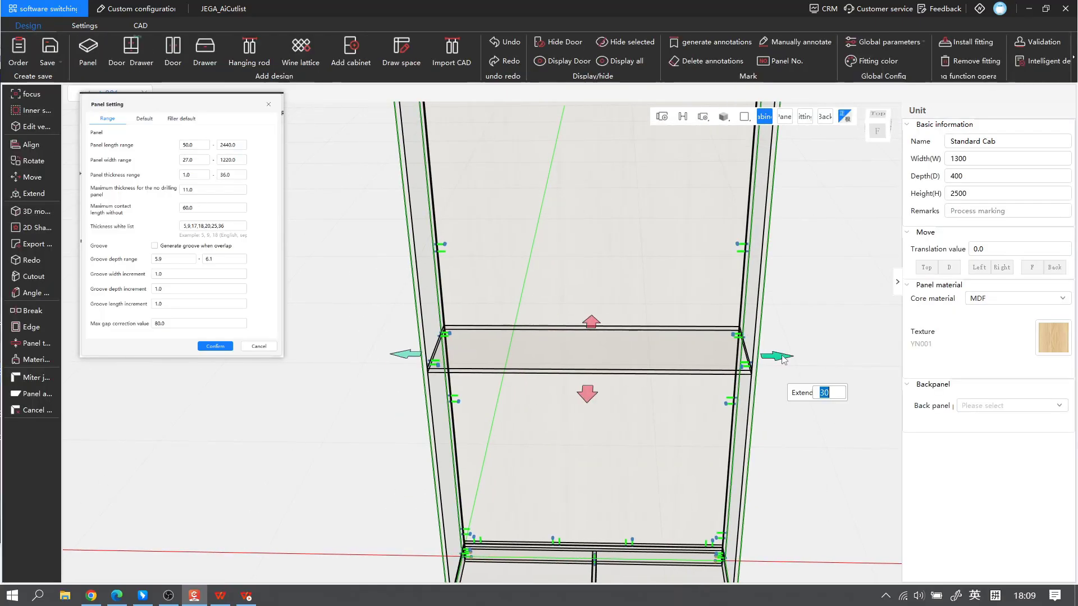
{"action": "left_click", "coordinate": [826, 393]}
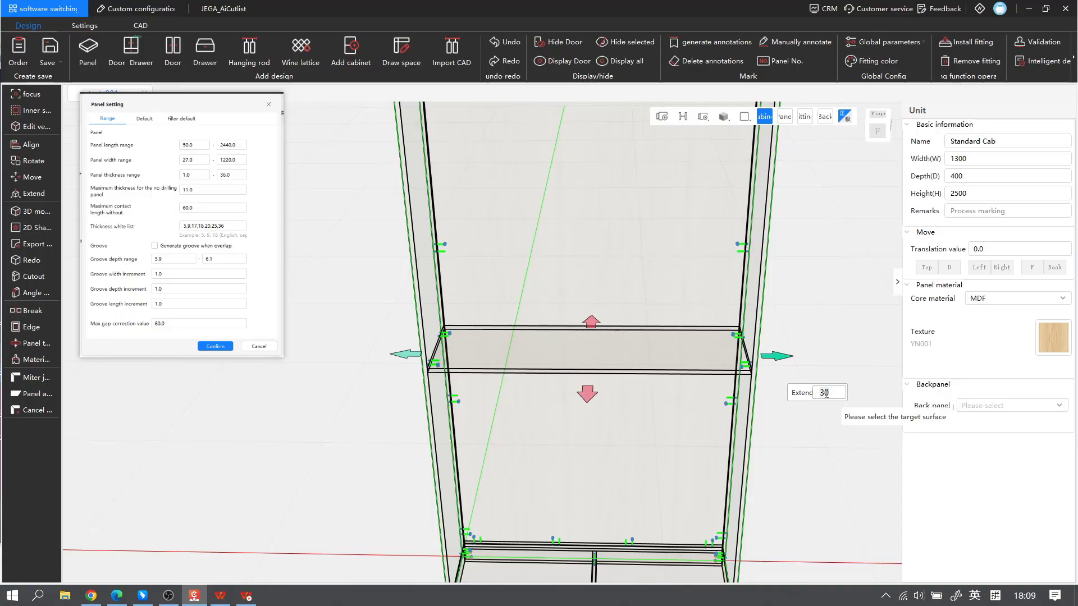
{"action": "left_click_drag", "start_coordinate": [825, 393], "coordinate": [823, 394]}
{"action": "type", "text": "1"}
{"action": "key", "text": "Return"}
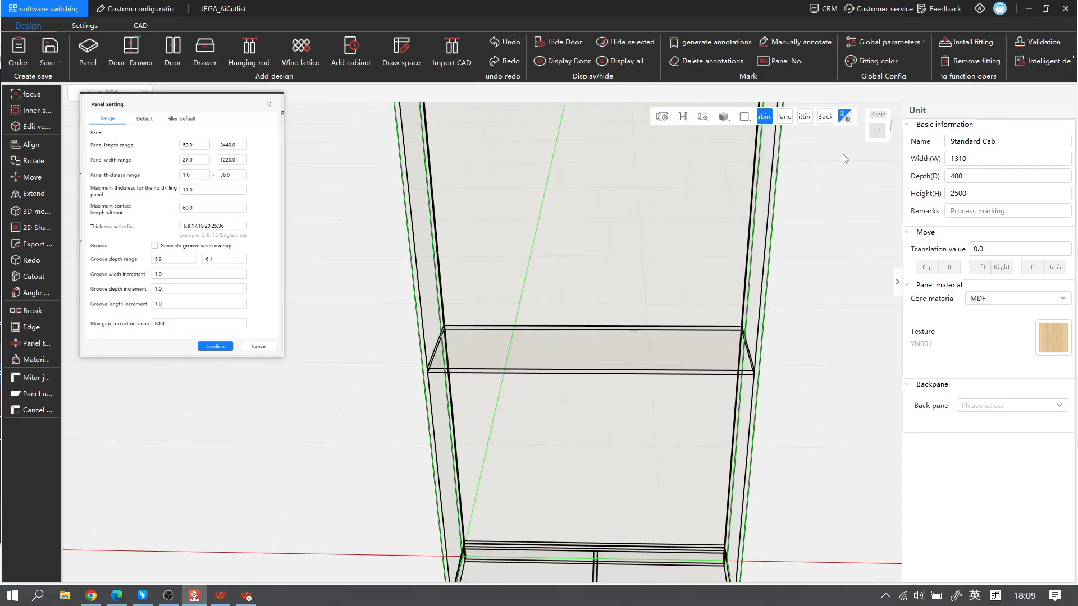
Step: Undo the cabinet unit's extension, and extend only the fixed shelf by 10 into the right side panel
{"action": "left_click", "coordinate": [830, 242]}
{"action": "left_click", "coordinate": [682, 339]}
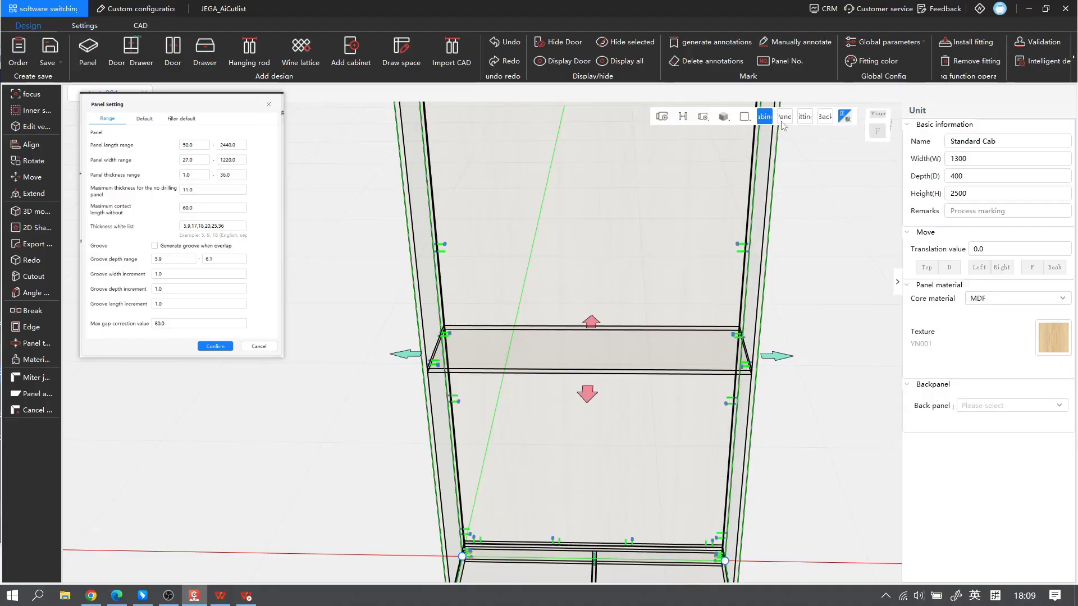
{"action": "left_click", "coordinate": [788, 116]}
{"action": "left_click", "coordinate": [665, 343]}
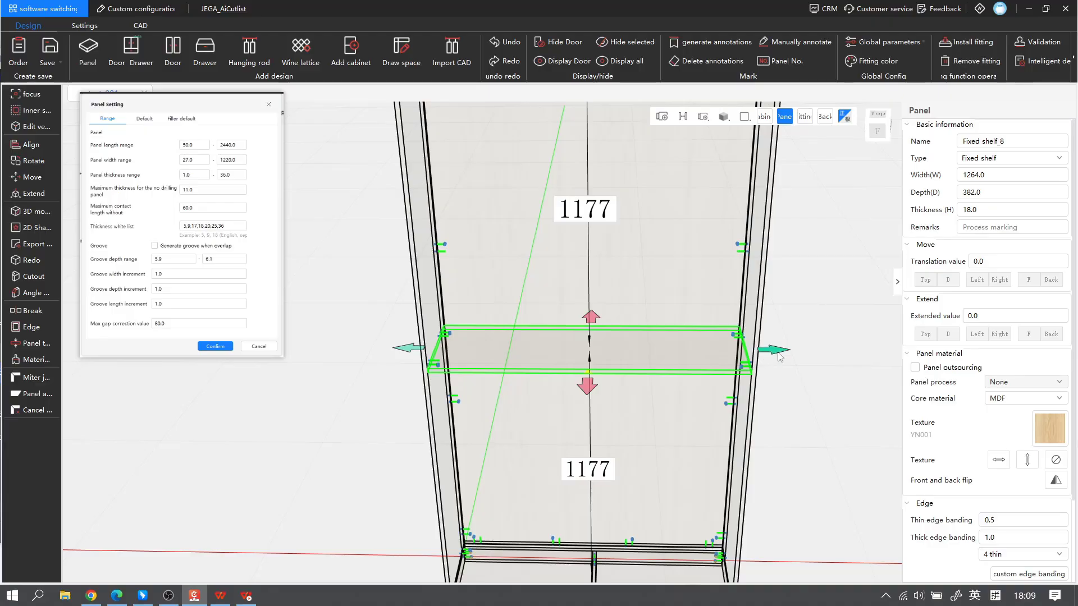
{"action": "left_click", "coordinate": [767, 352]}
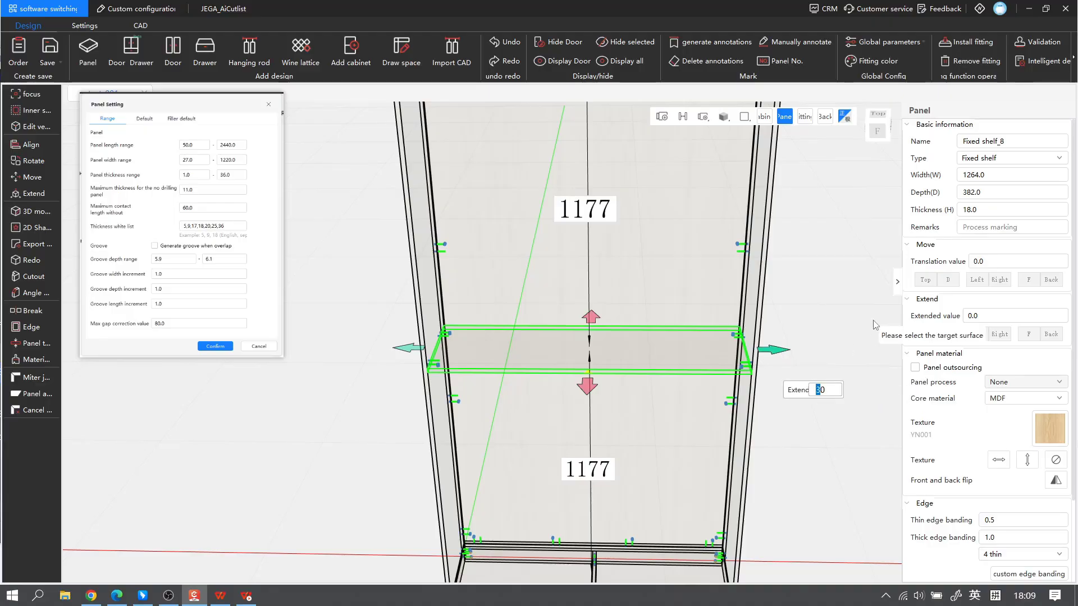
{"action": "type", "text": "10"}
{"action": "key", "text": "Return"}
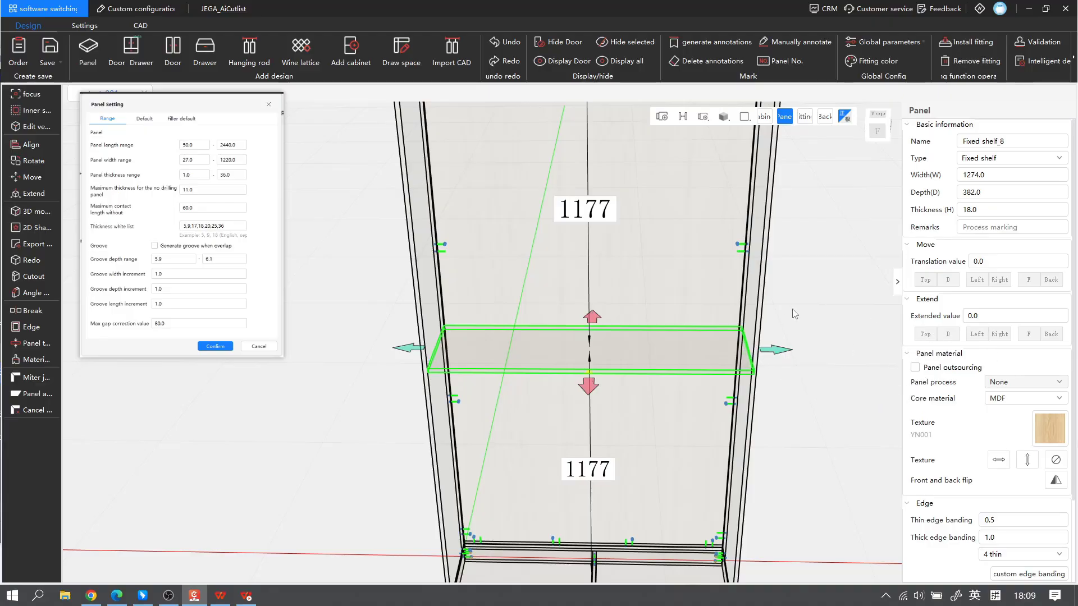
{"action": "left_click", "coordinate": [808, 344]}
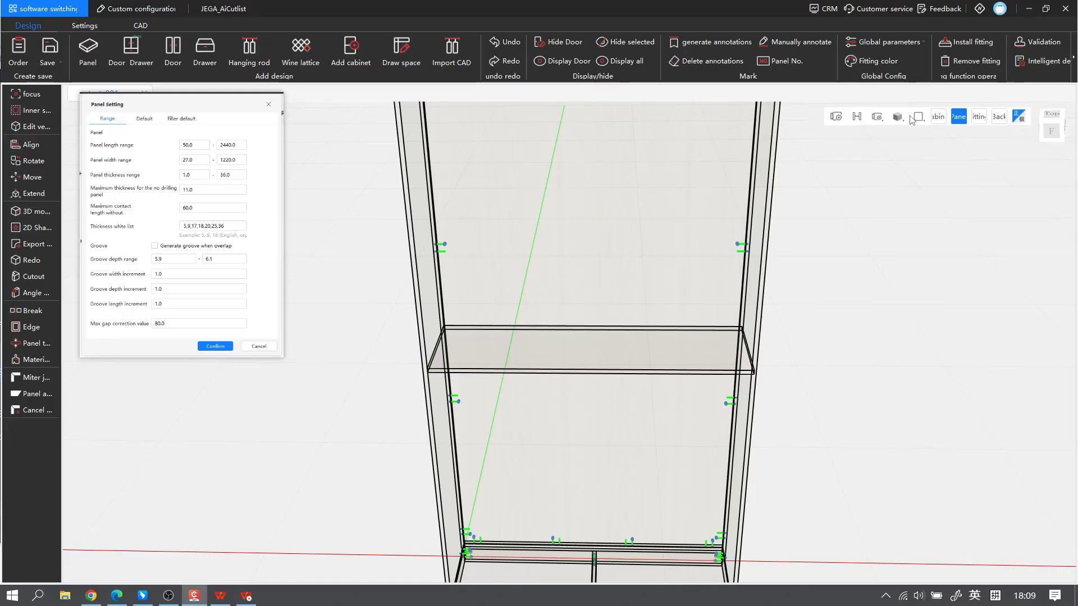
Step: Show the cabinet in Frame drawing display and run Intelligent detection to review its problem list
{"action": "mouse_move", "coordinate": [897, 117]}
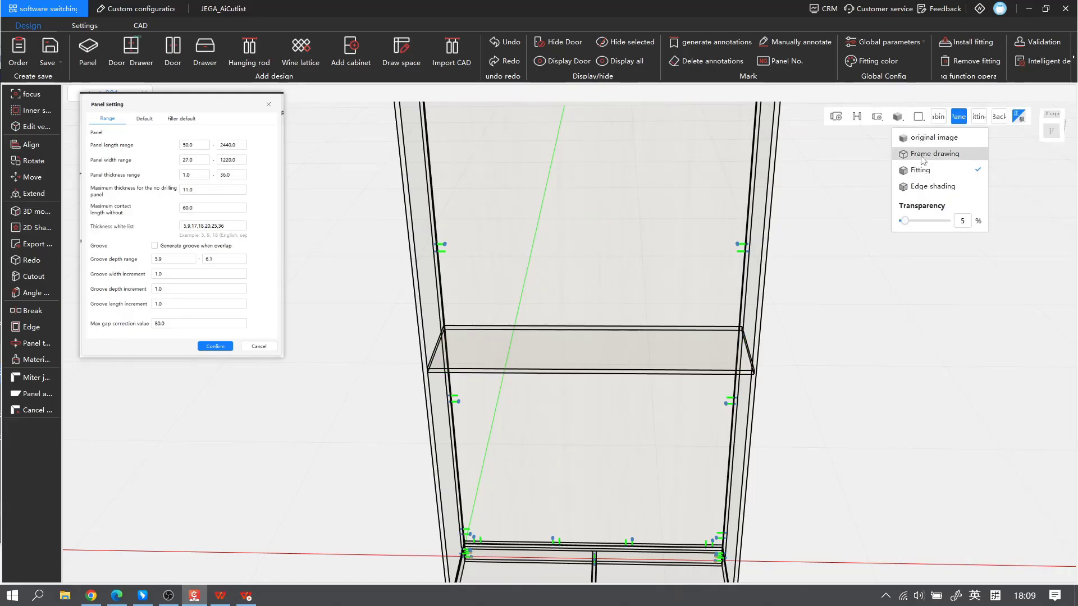
{"action": "left_click", "coordinate": [920, 138]}
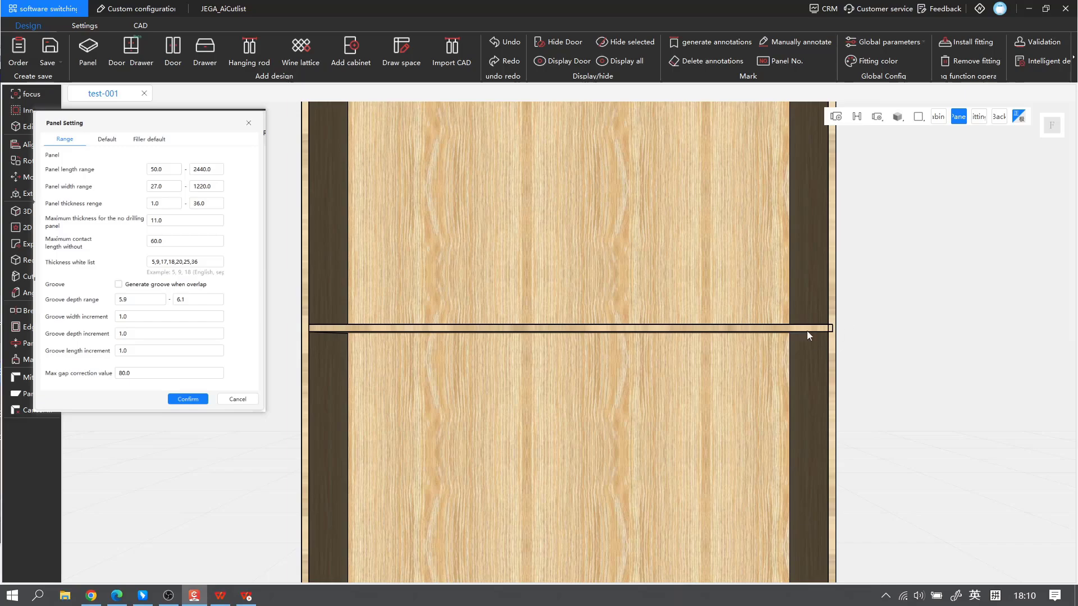
{"action": "left_click", "coordinate": [1038, 65]}
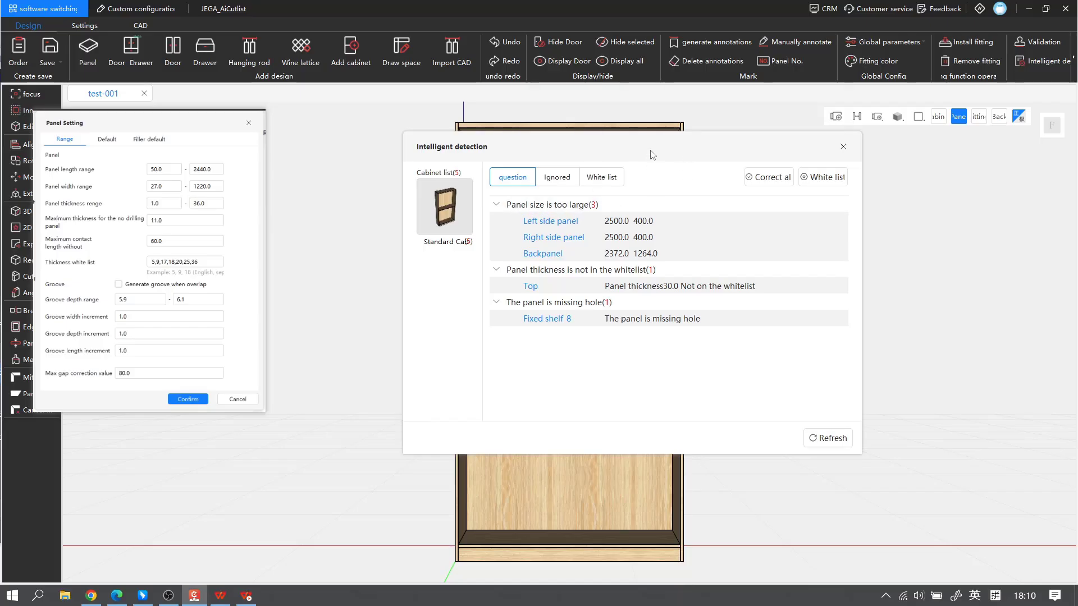
{"action": "left_click_drag", "start_coordinate": [650, 150], "coordinate": [657, 150]}
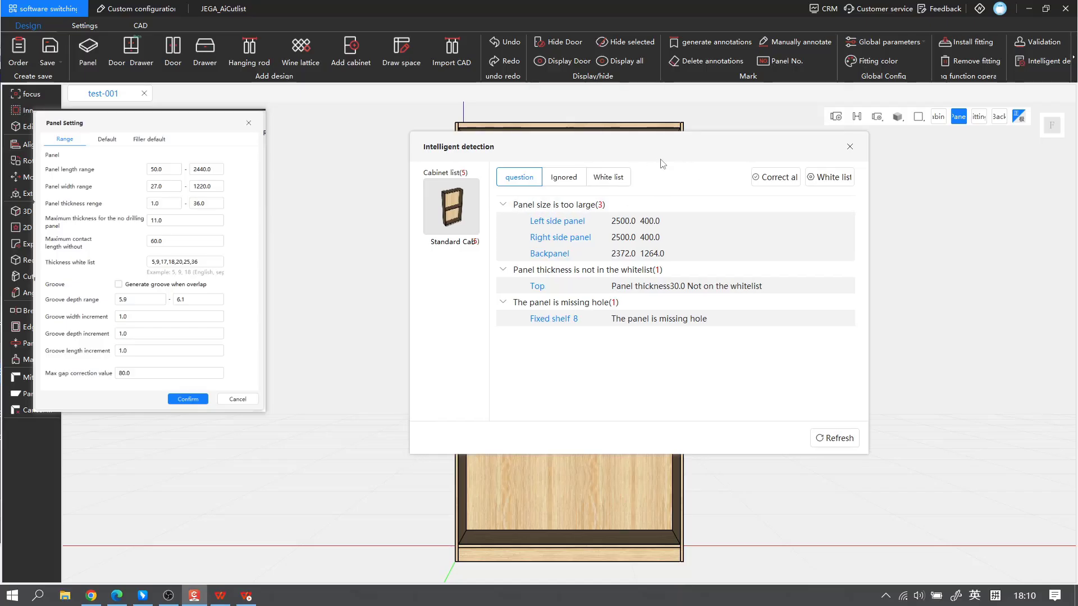
{"action": "left_click", "coordinate": [850, 147]}
Step: Switch the display to Fitting, inspect the shelf's right end and delete the extended fixed shelf
{"action": "left_click", "coordinate": [898, 116]}
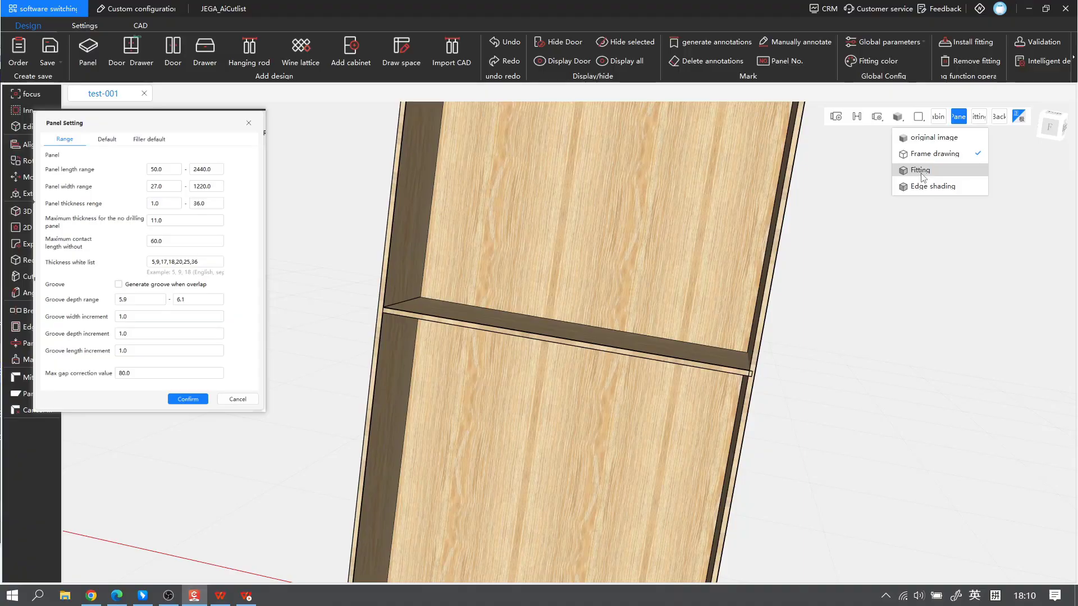
{"action": "left_click", "coordinate": [921, 175]}
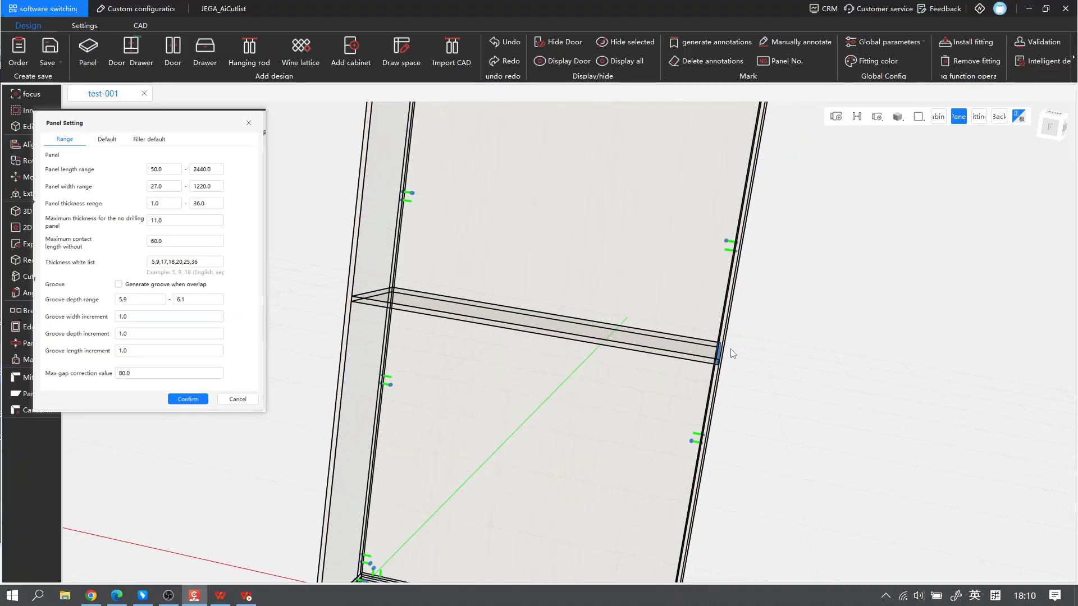
{"action": "middle_click_drag", "start_coordinate": [827, 344], "coordinate": [785, 329]}
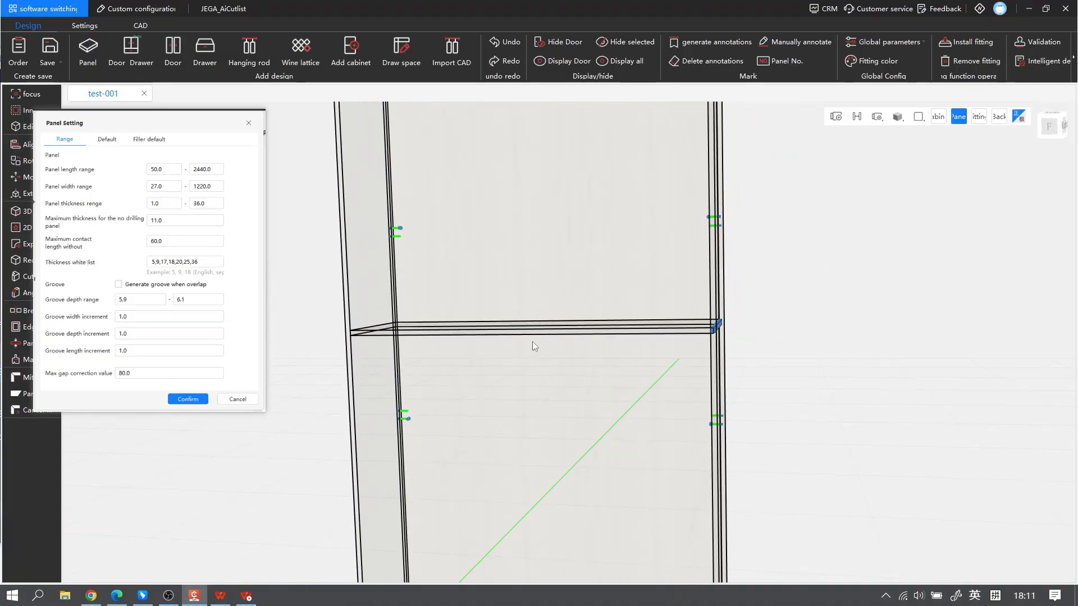
{"action": "middle_click_drag", "start_coordinate": [532, 342], "coordinate": [585, 354]}
{"action": "left_click", "coordinate": [586, 341]}
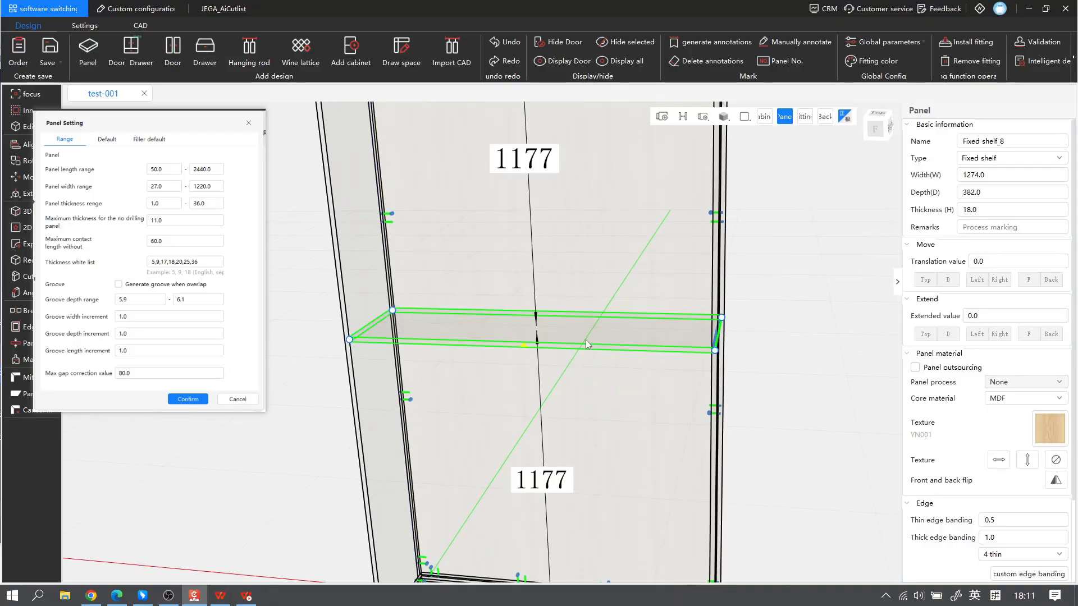
{"action": "key", "text": "Delete"}
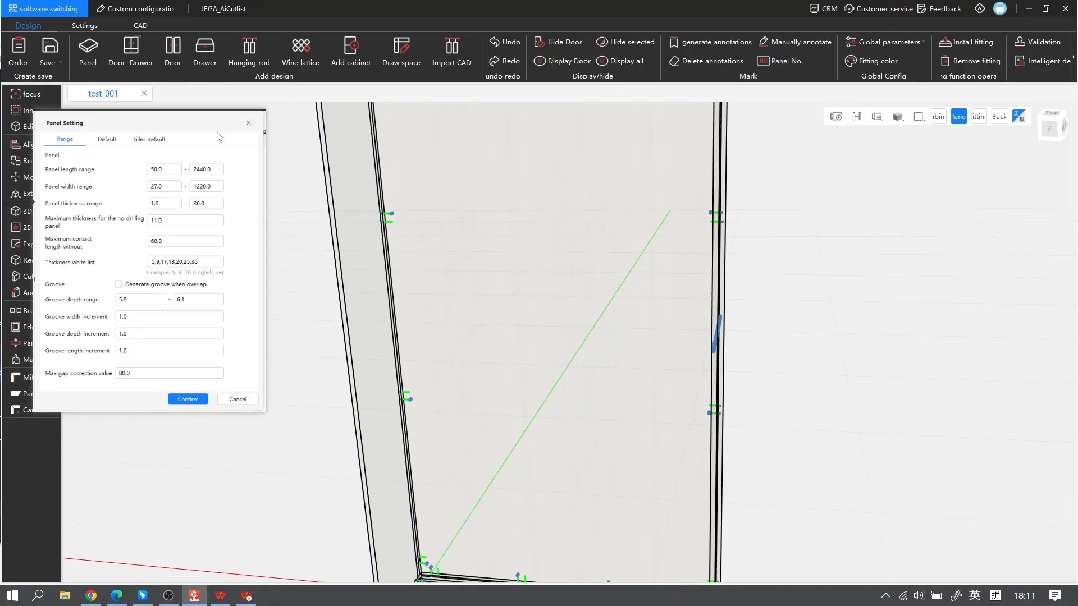
Step: Review the range values in the panel settings and close them without changing anything
{"action": "middle_click_drag", "start_coordinate": [508, 296], "coordinate": [555, 263]}
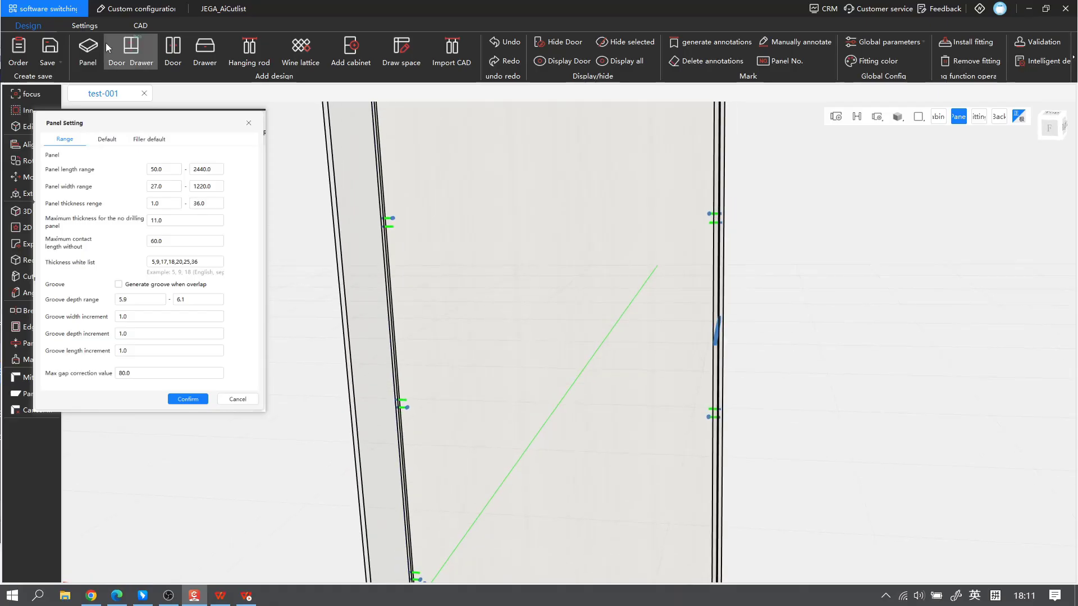
{"action": "left_click", "coordinate": [84, 26]}
{"action": "left_click", "coordinate": [19, 51]}
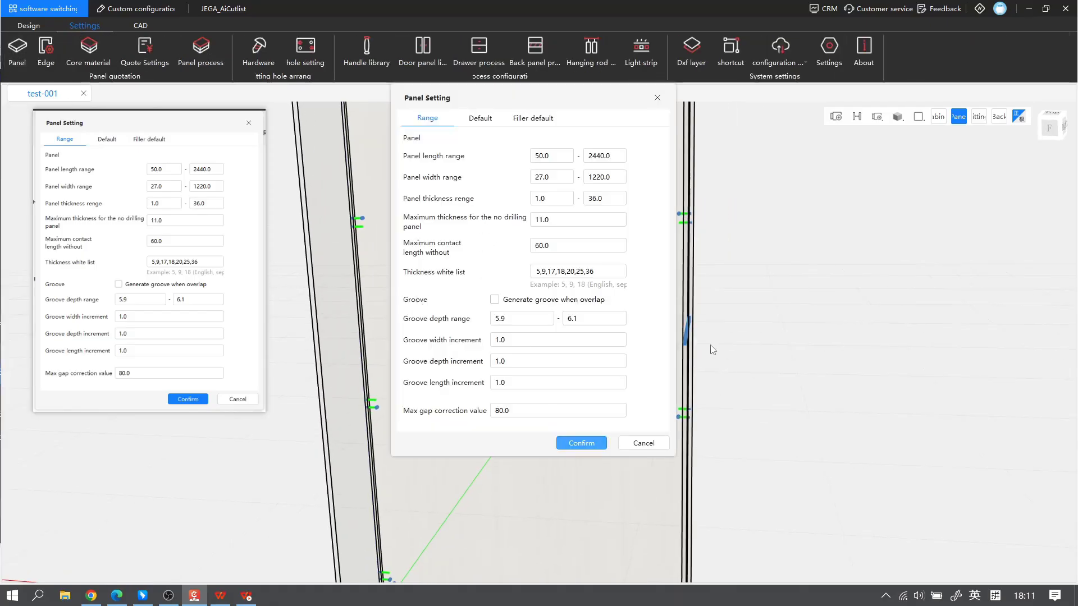
{"action": "scroll", "coordinate": [702, 317], "scroll_direction": "down", "scroll_amount": 3}
{"action": "middle_click_drag", "start_coordinate": [703, 317], "coordinate": [726, 326]}
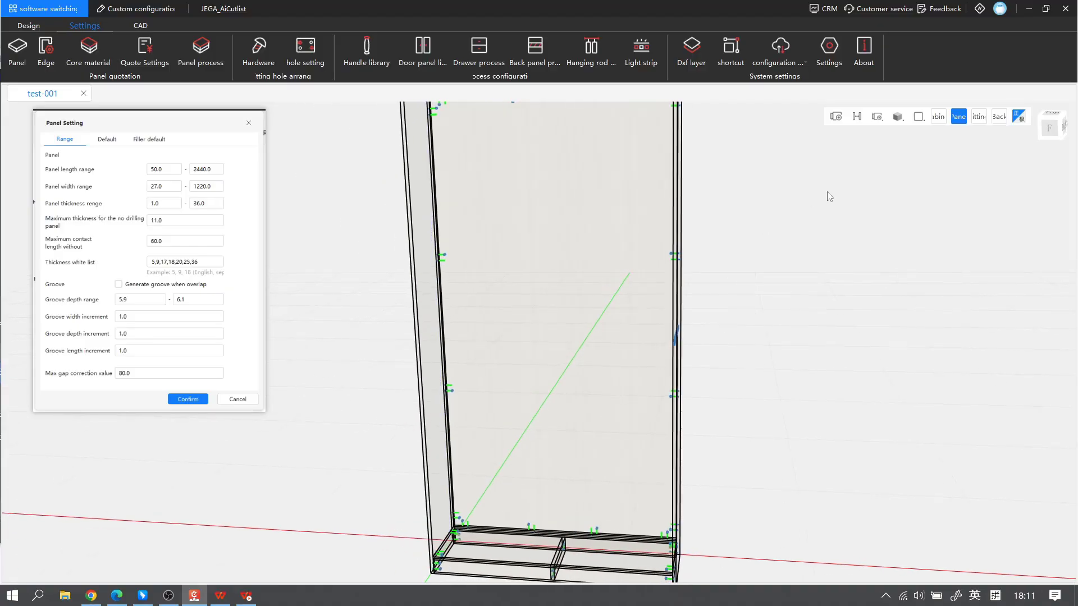
Step: Generate a new transverse fixed shelf across the cabinet's empty inner space
{"action": "left_click", "coordinate": [938, 122]}
{"action": "left_click", "coordinate": [424, 217]}
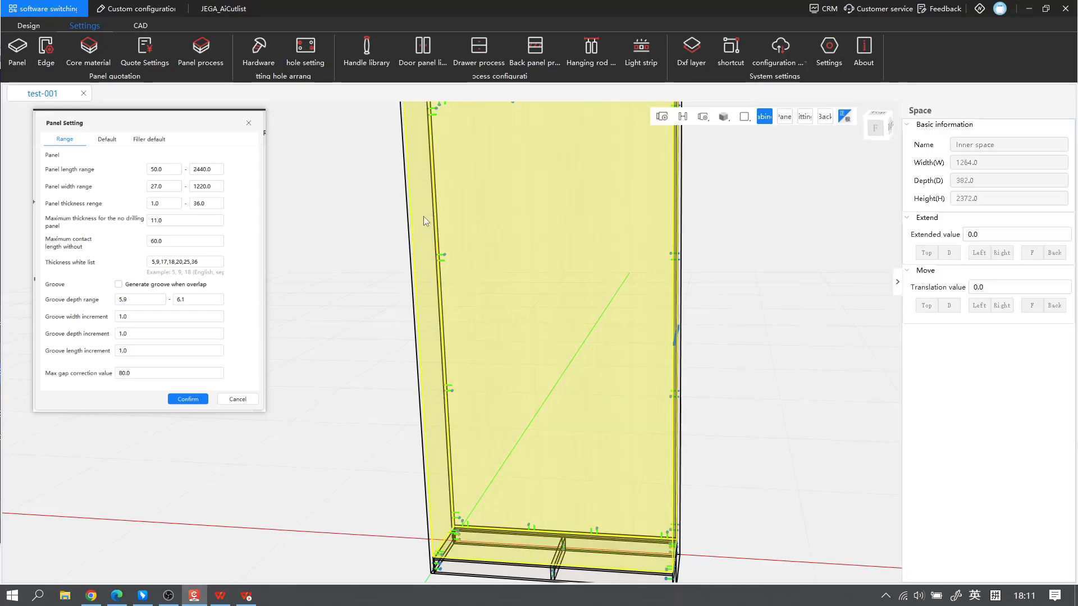
{"action": "right_click", "coordinate": [423, 217]}
{"action": "left_click", "coordinate": [425, 184]}
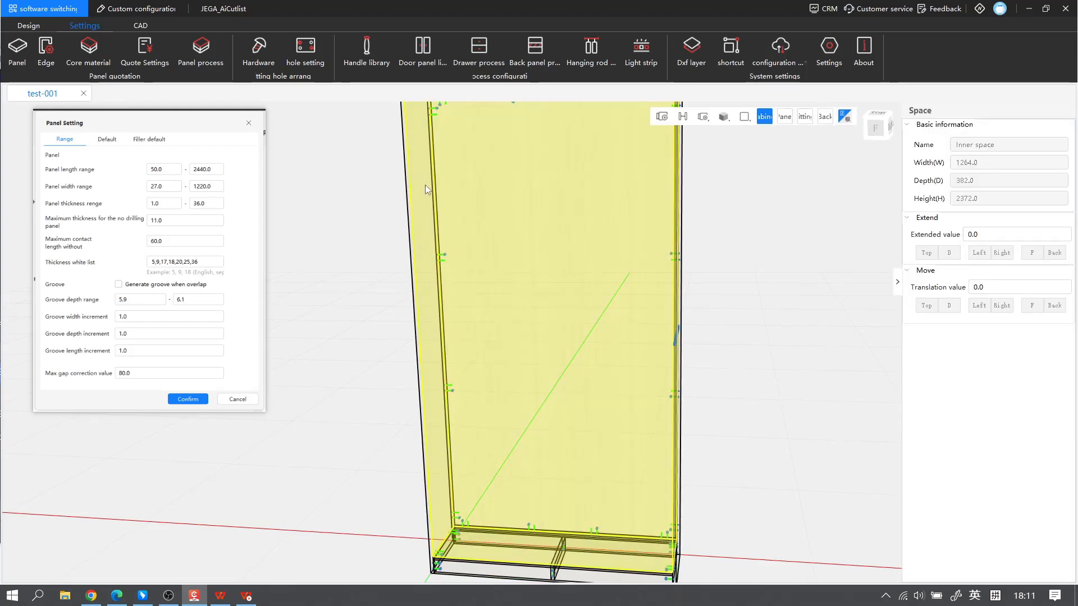
{"action": "right_click", "coordinate": [428, 189]}
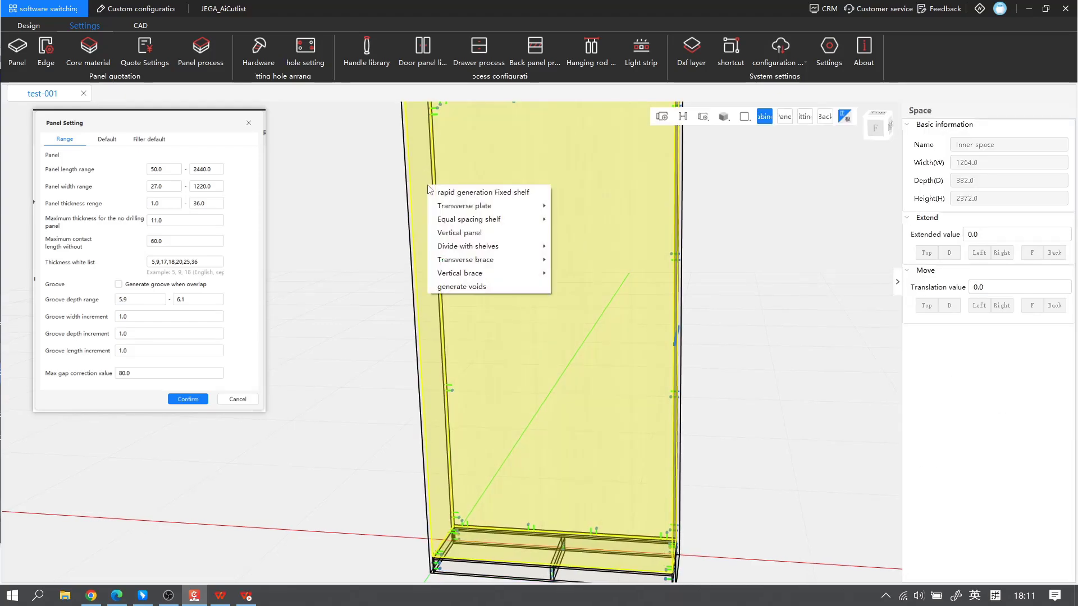
{"action": "mouse_move", "coordinate": [494, 206]}
{"action": "left_click", "coordinate": [606, 224]}
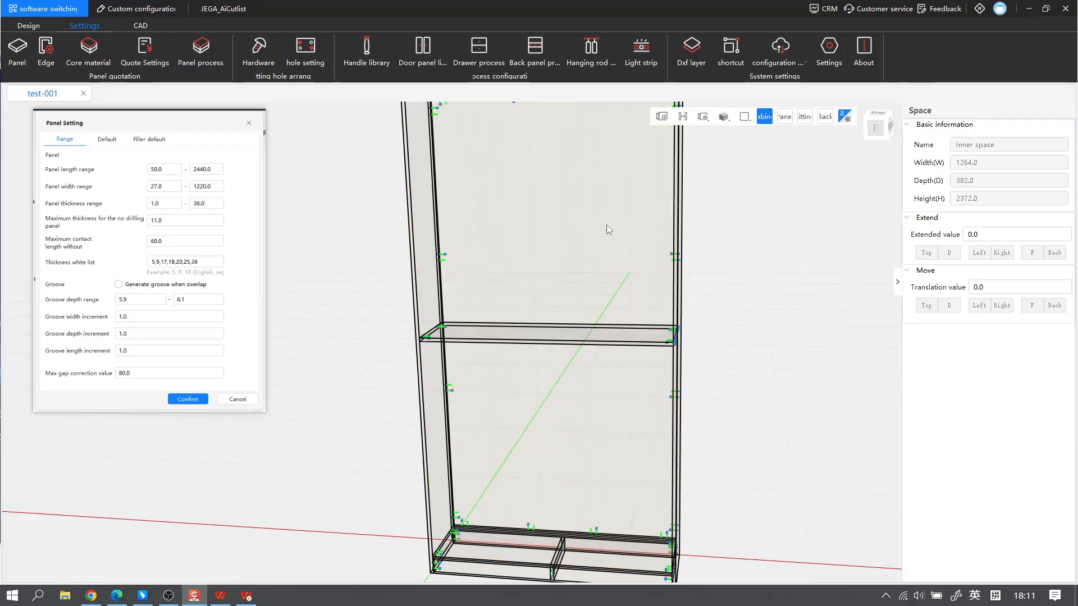
Step: Extend the new fixed shelf by 15 into the right side panel
{"action": "left_click_drag", "start_coordinate": [606, 224], "coordinate": [614, 327]}
{"action": "left_click", "coordinate": [614, 326]}
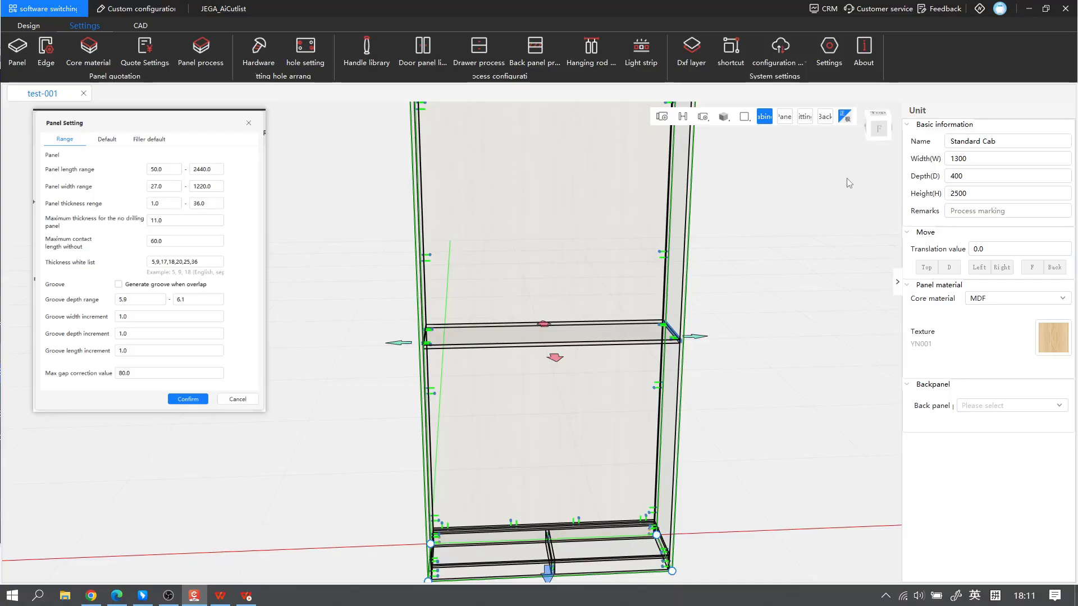
{"action": "left_click", "coordinate": [786, 117]}
{"action": "left_click", "coordinate": [616, 339]}
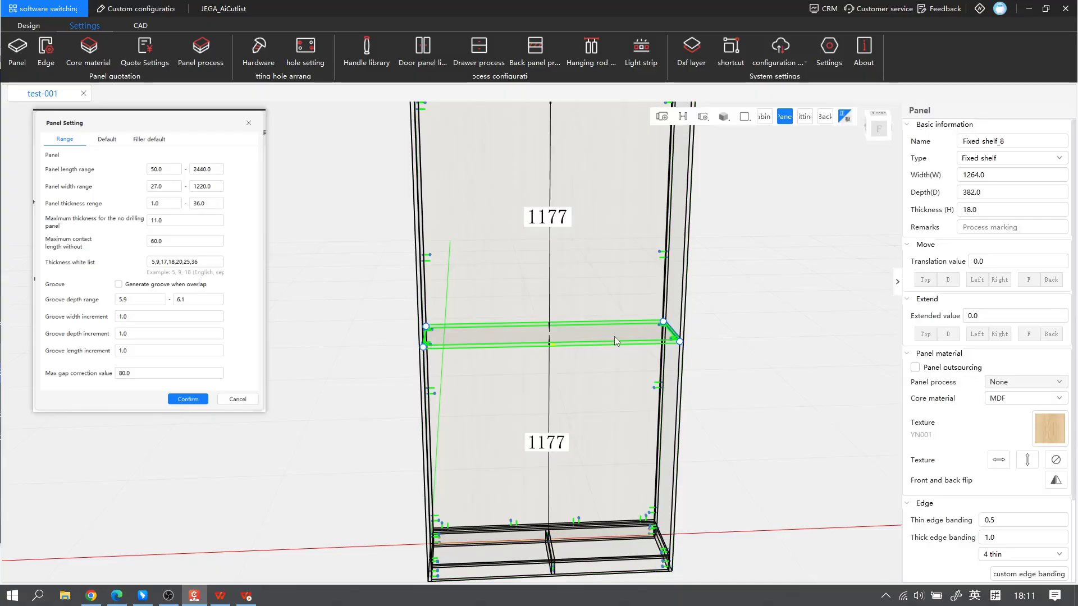
{"action": "left_click", "coordinate": [696, 332]}
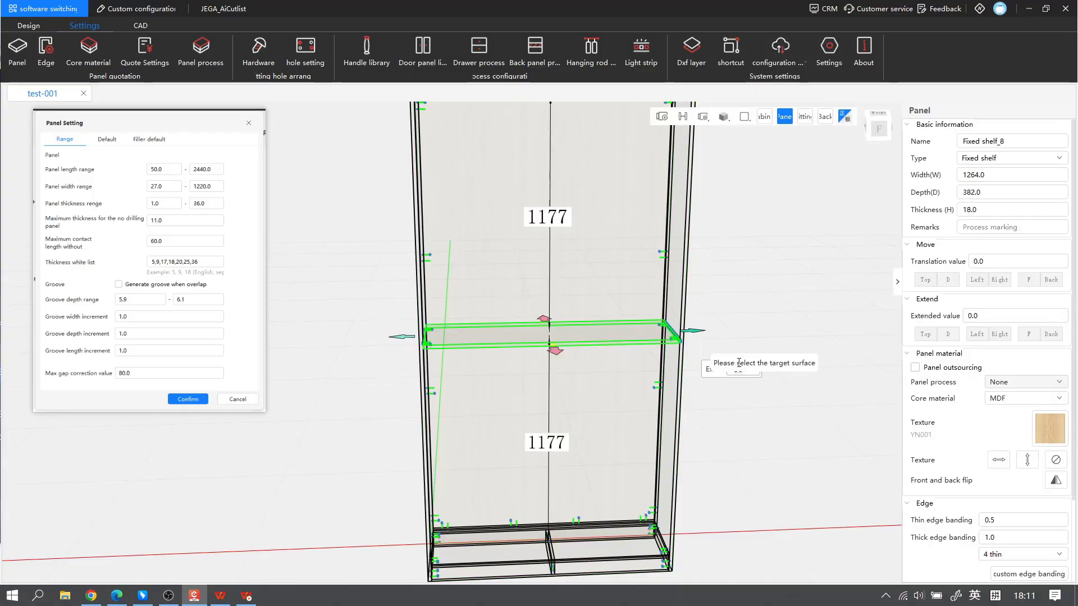
{"action": "type", "text": "15"}
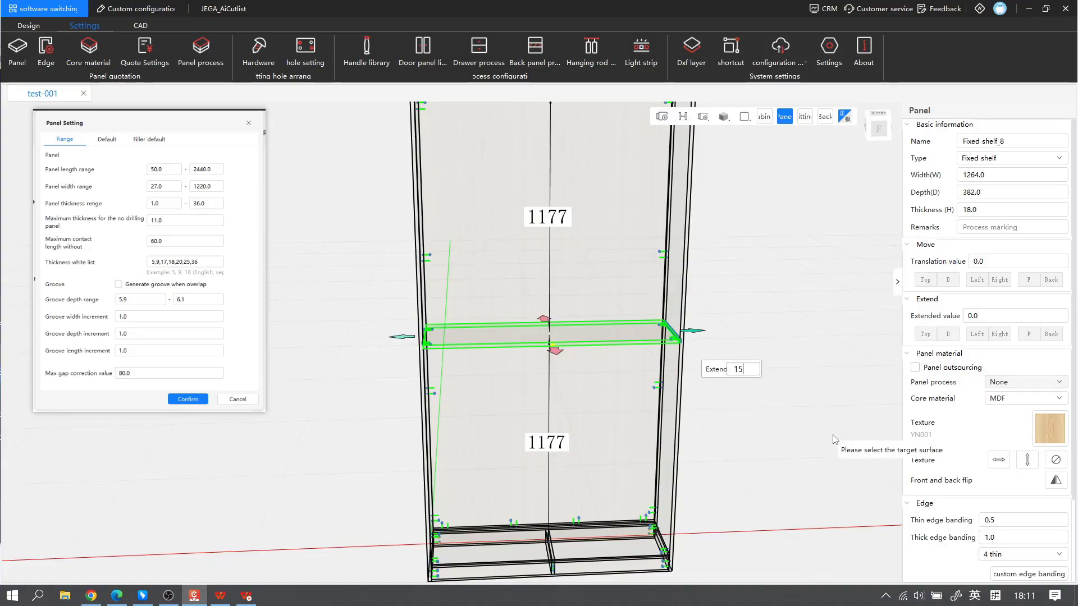
{"action": "key", "text": "Return"}
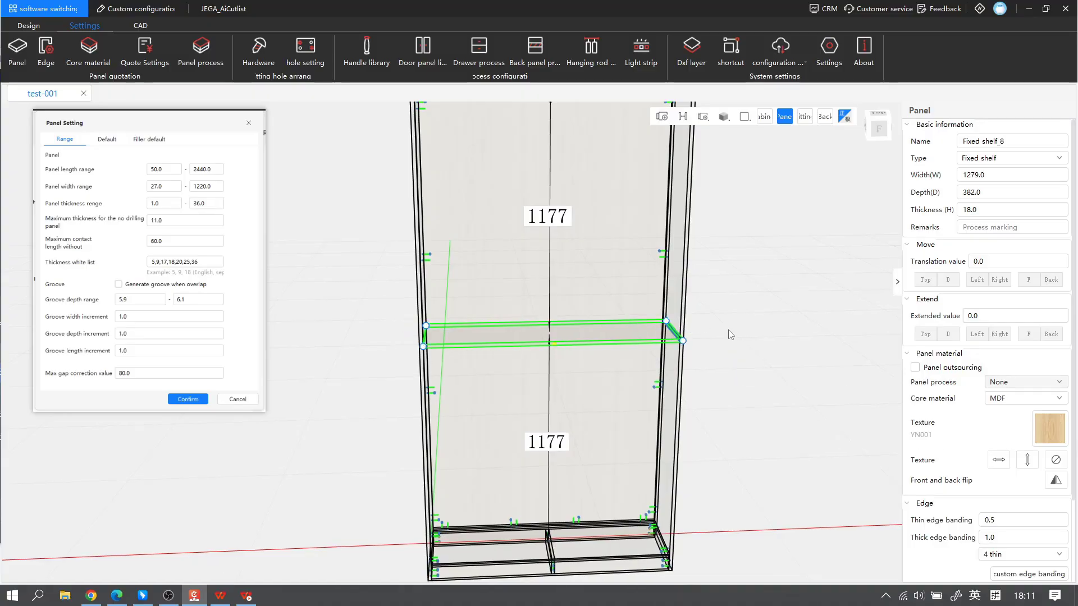
{"action": "left_click", "coordinate": [725, 117]}
{"action": "left_click", "coordinate": [742, 277]}
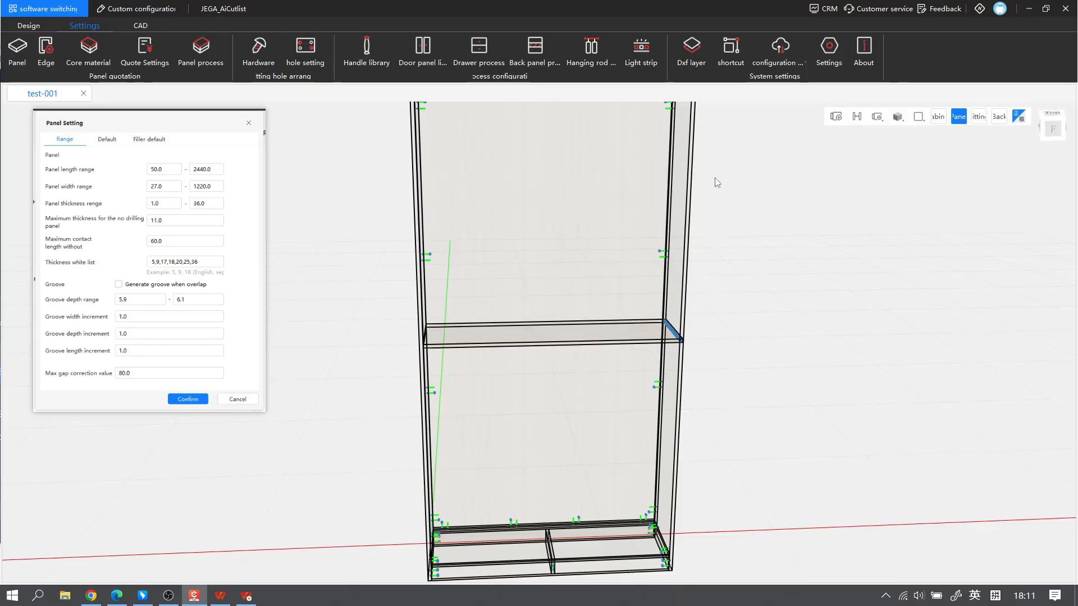
Step: Run Intelligent detection again and locate the reported overlap between the right side panel and the fixed shelf
{"action": "left_click", "coordinate": [40, 25]}
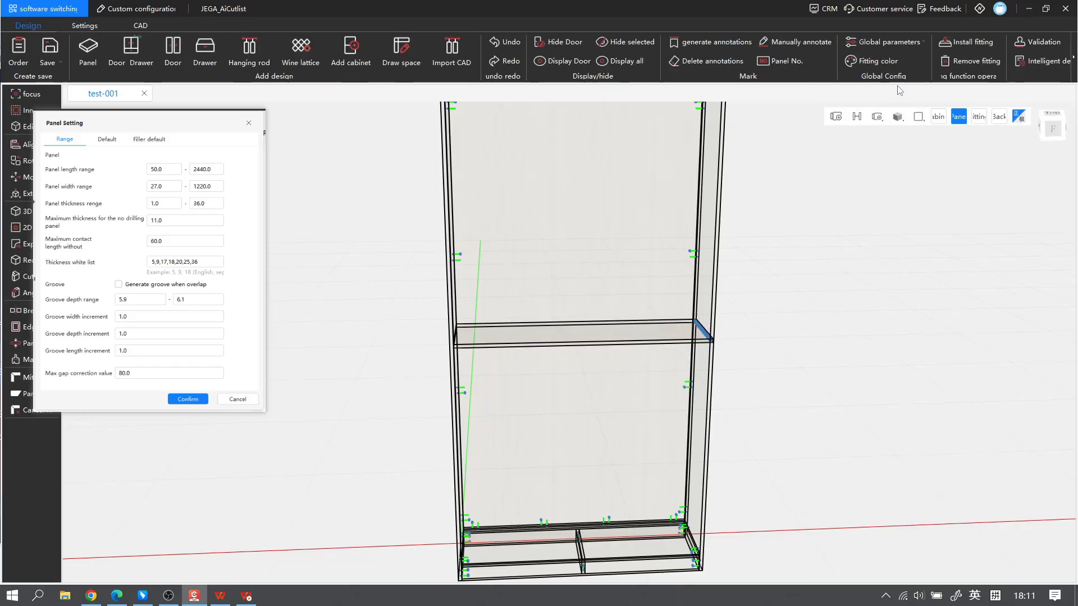
{"action": "left_click", "coordinate": [1035, 65]}
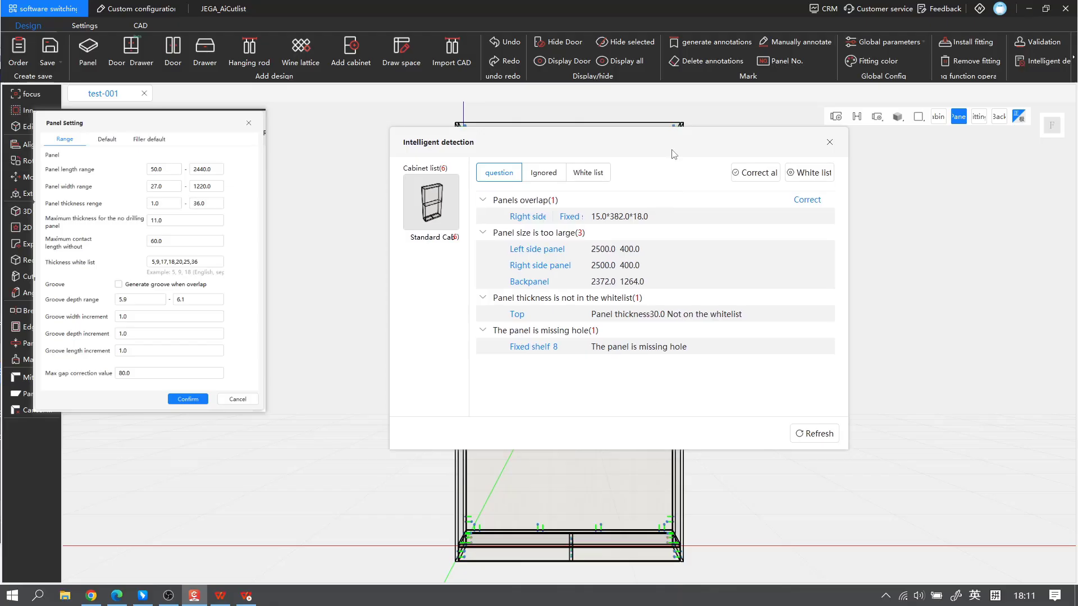
{"action": "left_click_drag", "start_coordinate": [674, 154], "coordinate": [975, 222]}
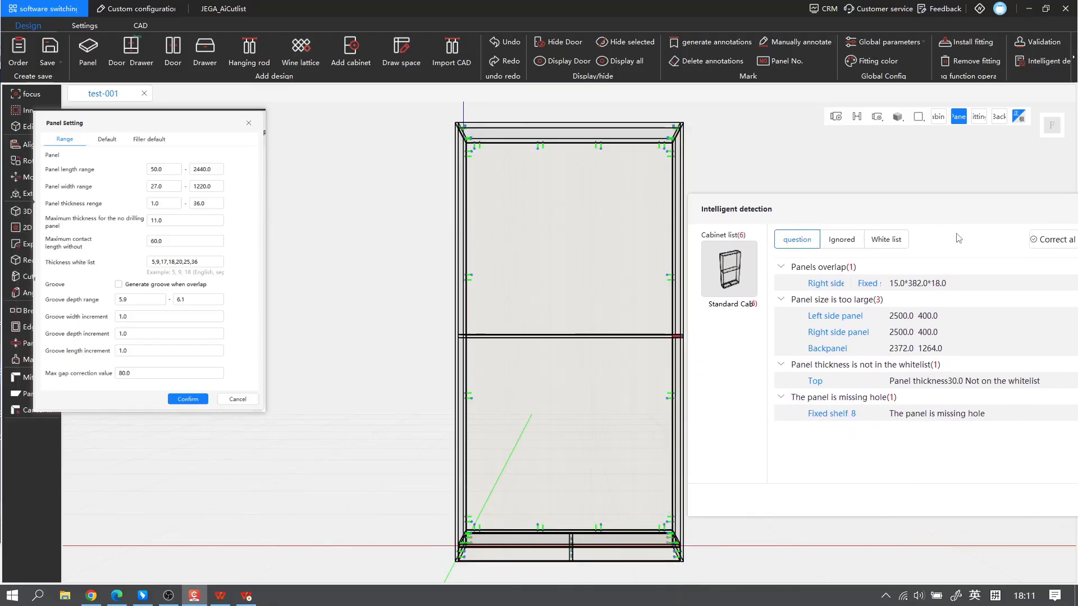
{"action": "left_click", "coordinate": [927, 290]}
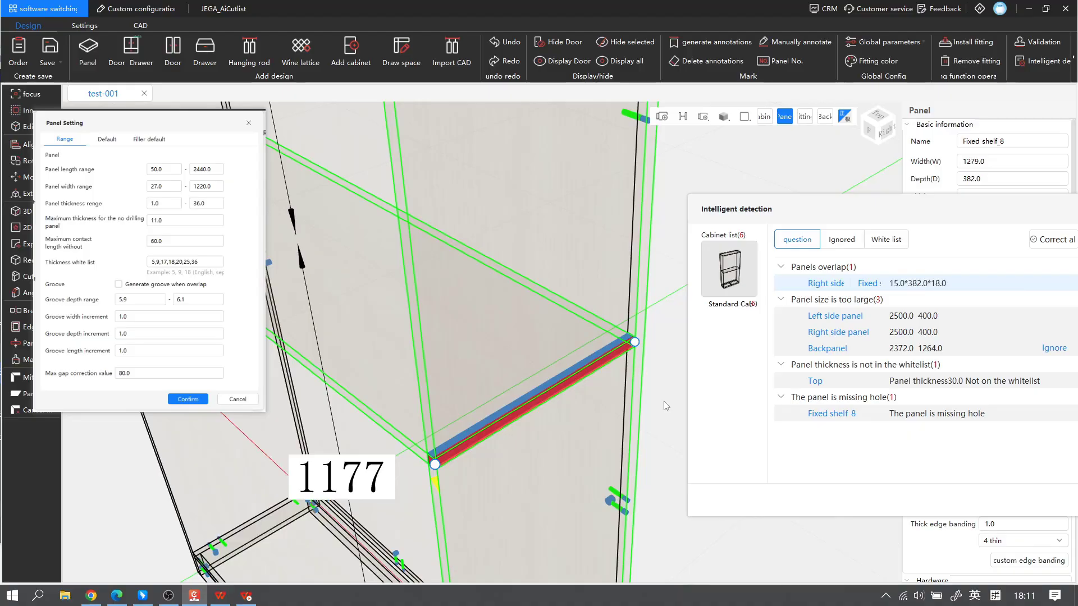
{"action": "scroll", "coordinate": [476, 301], "scroll_direction": "down", "scroll_amount": 2}
{"action": "scroll", "coordinate": [476, 301], "scroll_direction": "down", "scroll_amount": 3}
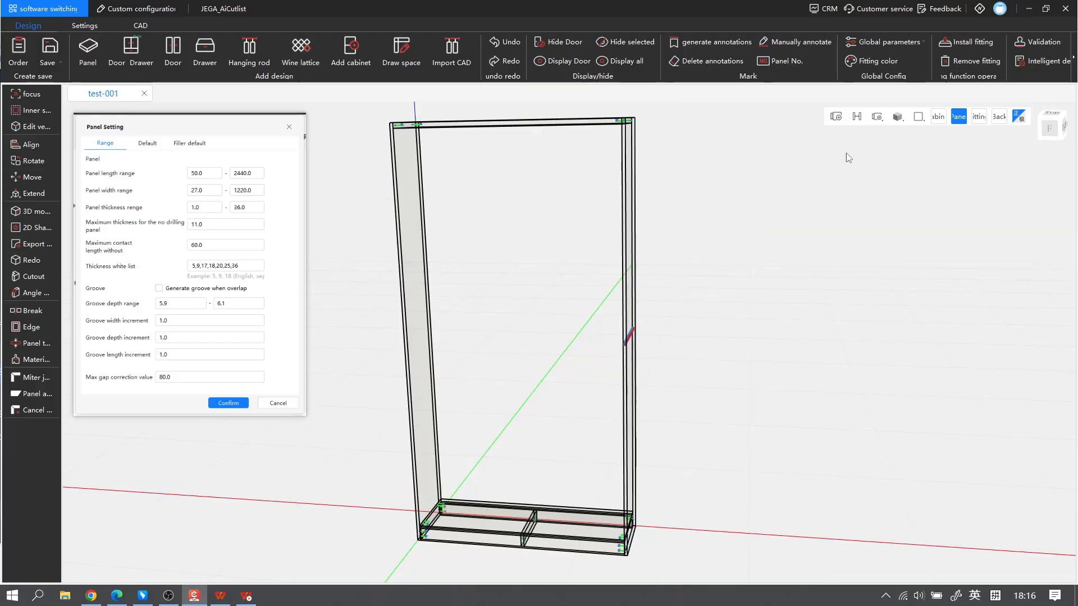
Step: Switch to Frame drawing display and place a Standard cabinet, 600 wide, 400 deep and 1000 high, against the tall cabinet's right side
{"action": "left_click", "coordinate": [899, 119]}
{"action": "left_click", "coordinate": [925, 156]}
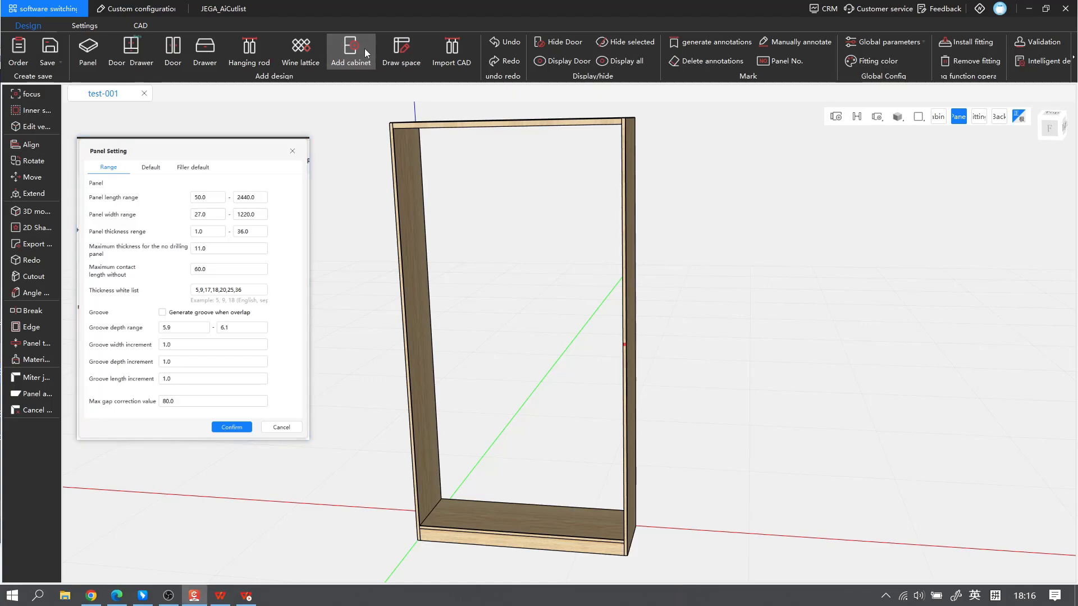
{"action": "left_click", "coordinate": [365, 48]}
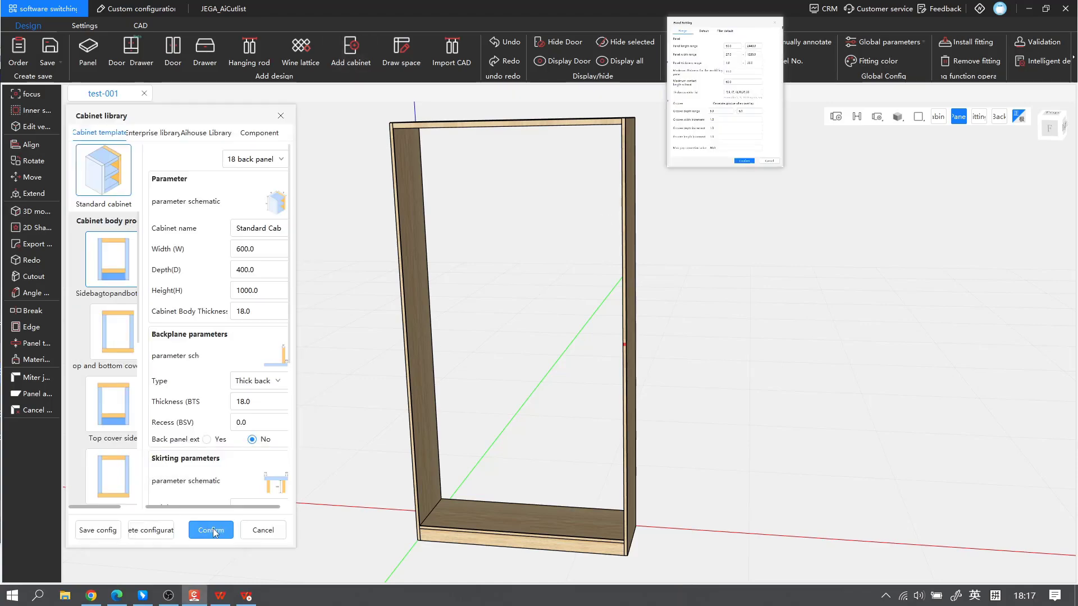
{"action": "left_click", "coordinate": [211, 530]}
{"action": "left_click", "coordinate": [630, 495]}
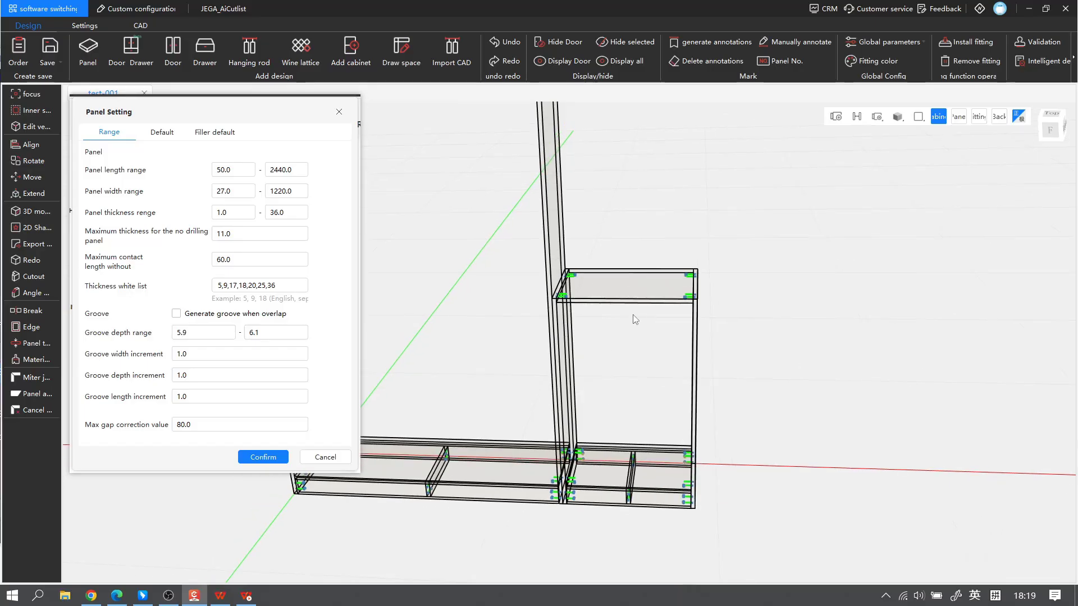
Step: Add a Grooved backpanel, 5 thick with recess 19 and groove depth 6, to the small cabinet's inner space
{"action": "left_click", "coordinate": [564, 353]}
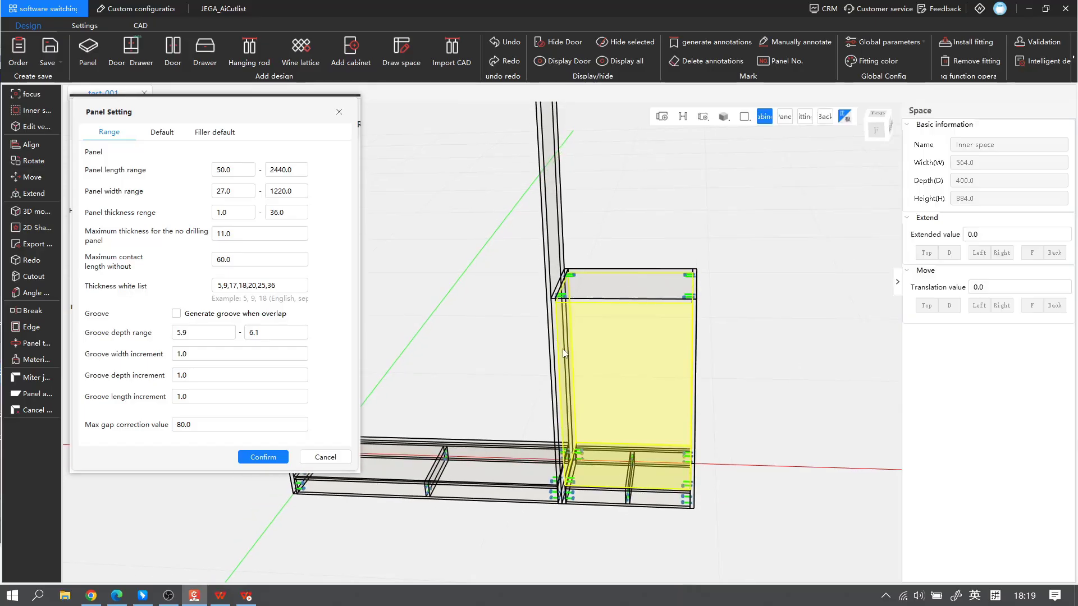
{"action": "left_click", "coordinate": [88, 51]}
{"action": "left_click_drag", "start_coordinate": [187, 119], "coordinate": [884, 138]}
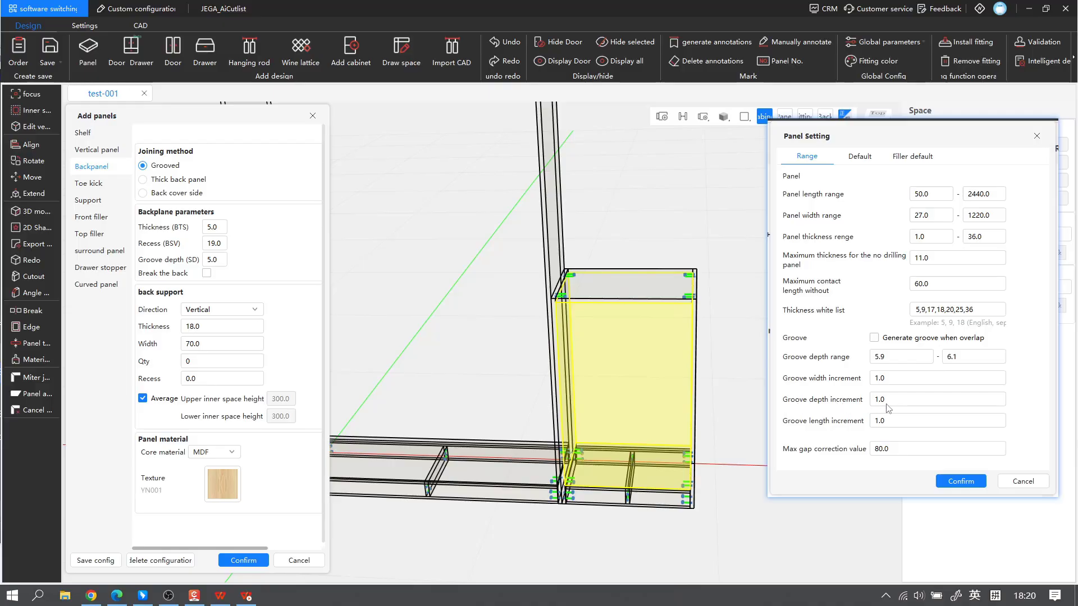
{"action": "left_click_drag", "start_coordinate": [211, 265], "coordinate": [205, 261]}
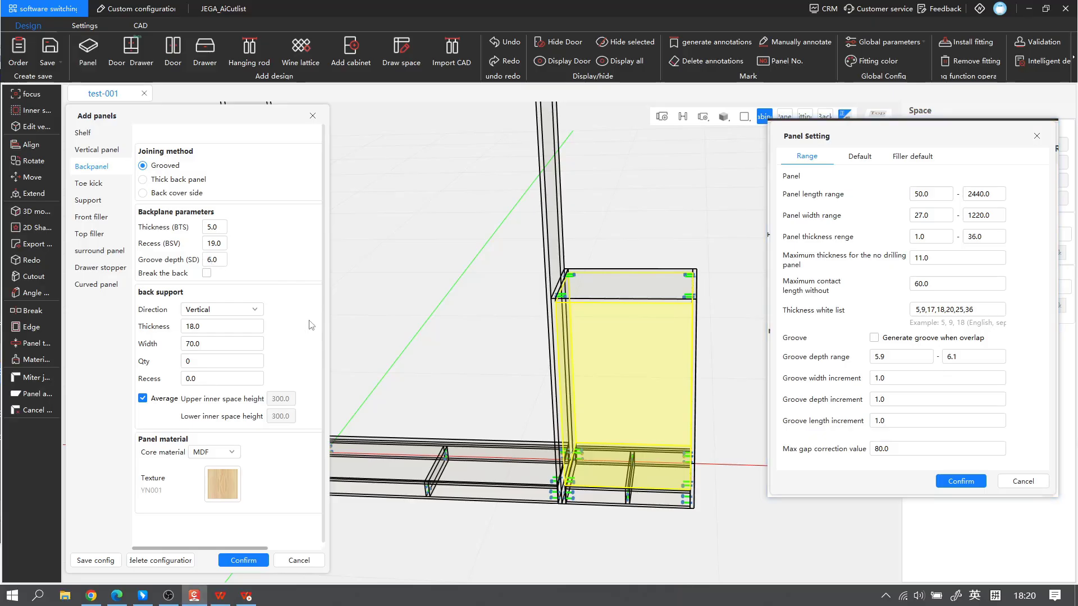
{"action": "left_click", "coordinate": [244, 560]}
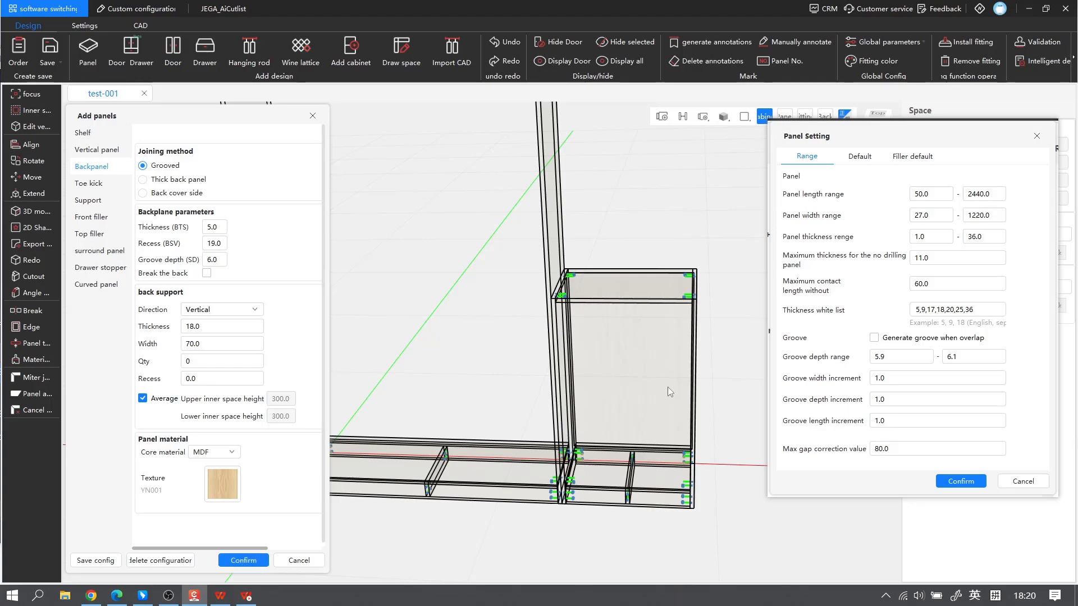
{"action": "middle_click_drag", "start_coordinate": [684, 242], "coordinate": [626, 201]}
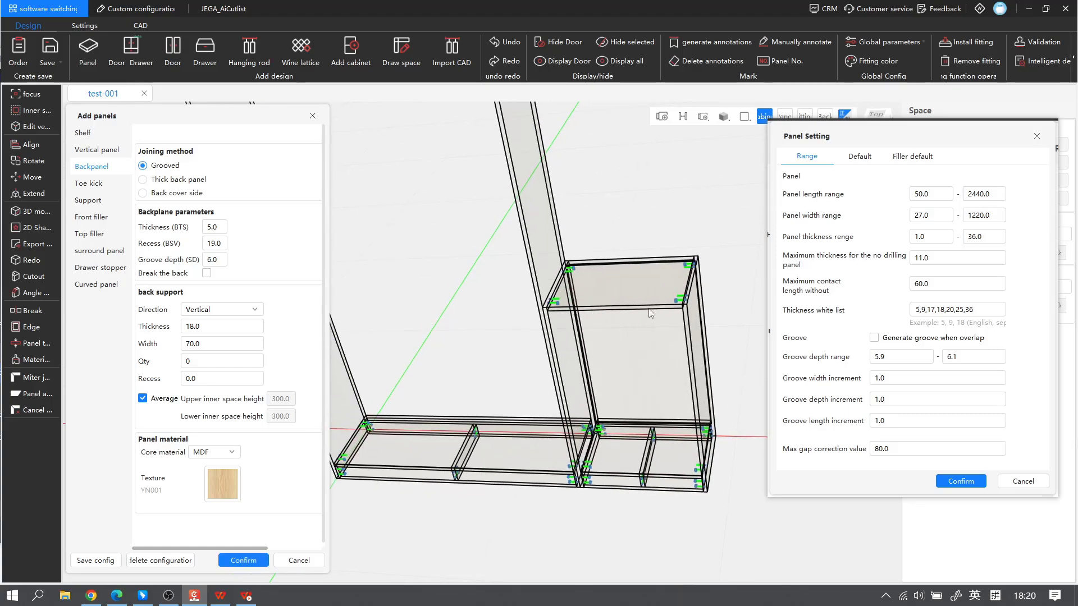
{"action": "middle_click_drag", "start_coordinate": [633, 250], "coordinate": [653, 232]}
{"action": "left_click", "coordinate": [312, 115]}
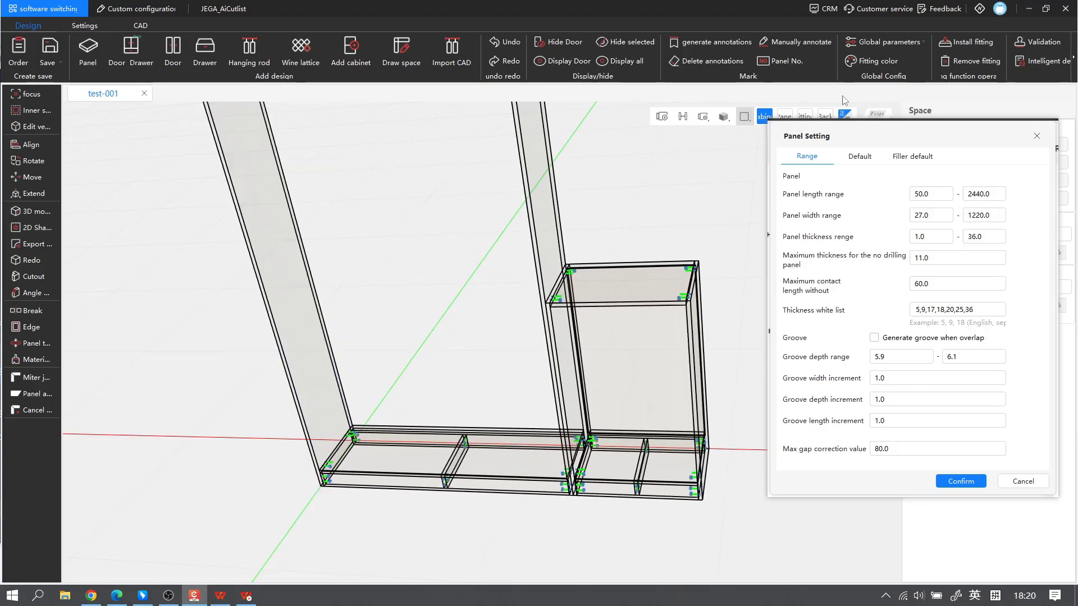
Step: Run Intelligent detection and examine the groove depth entries listed for the small Standard cabinet
{"action": "left_click", "coordinate": [1035, 63]}
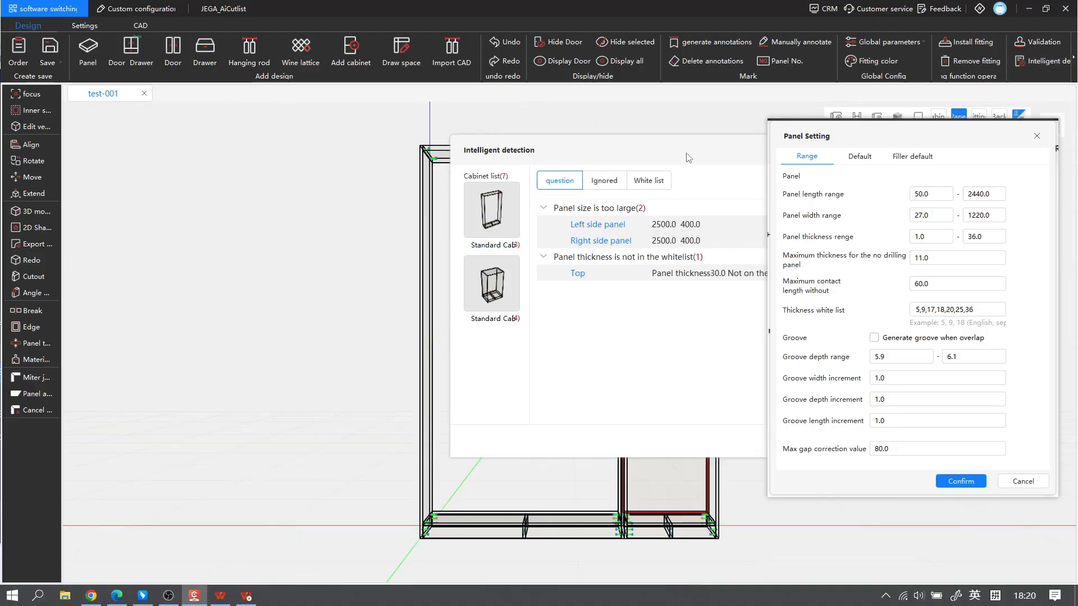
{"action": "left_click_drag", "start_coordinate": [696, 152], "coordinate": [270, 155]}
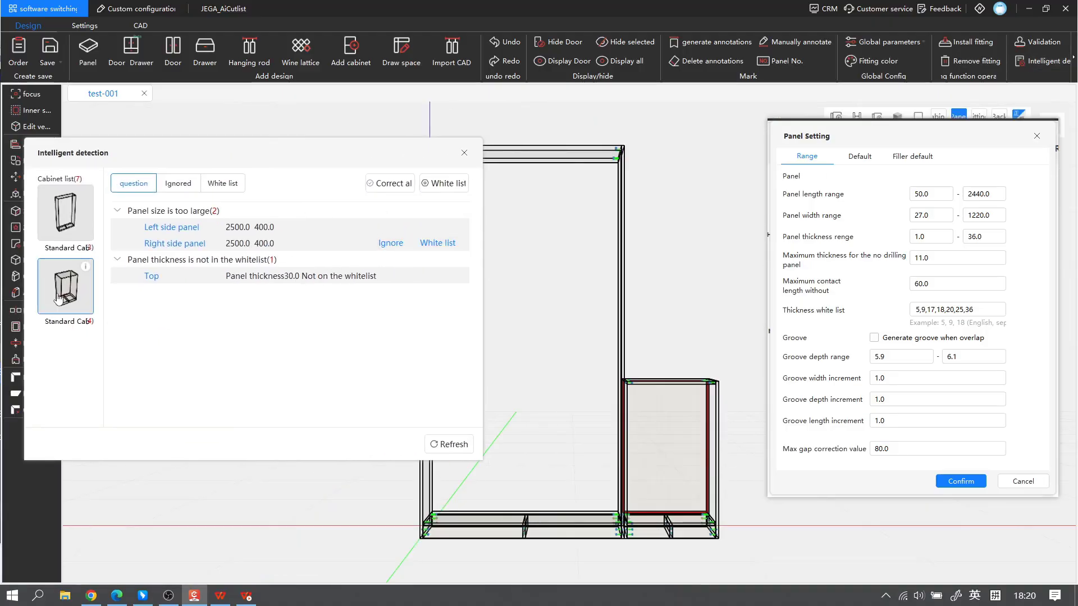
{"action": "left_click", "coordinate": [66, 278]}
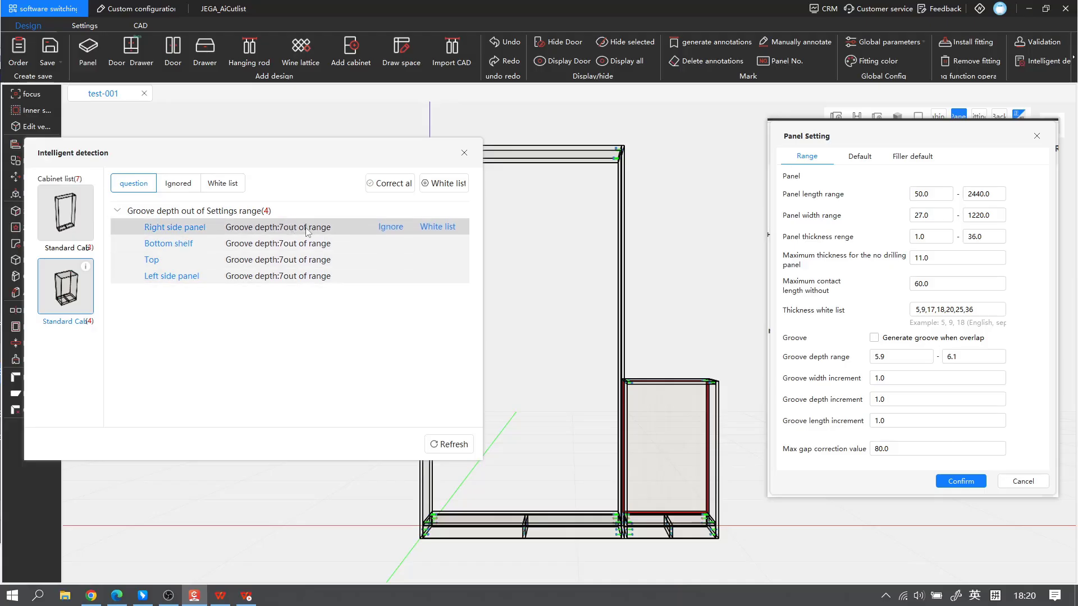
{"action": "left_click", "coordinate": [344, 260]}
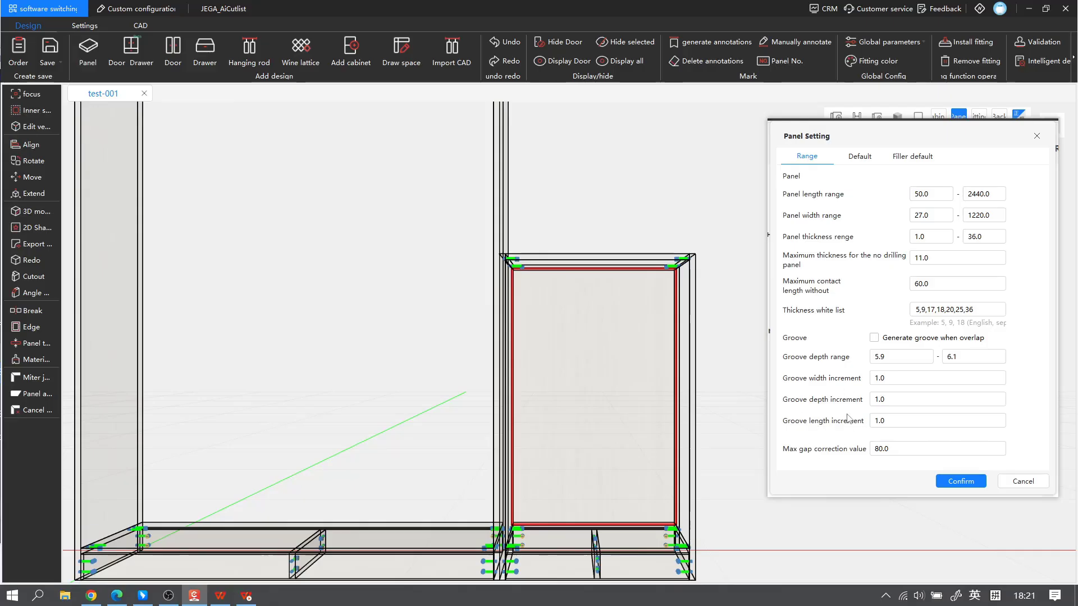
Step: Examine the backpanel groove in the Dimension drawing of the small cabinet's right side panel
{"action": "middle_click_drag", "start_coordinate": [717, 309], "coordinate": [684, 316]}
{"action": "right_click_drag", "start_coordinate": [697, 296], "coordinate": [591, 328]}
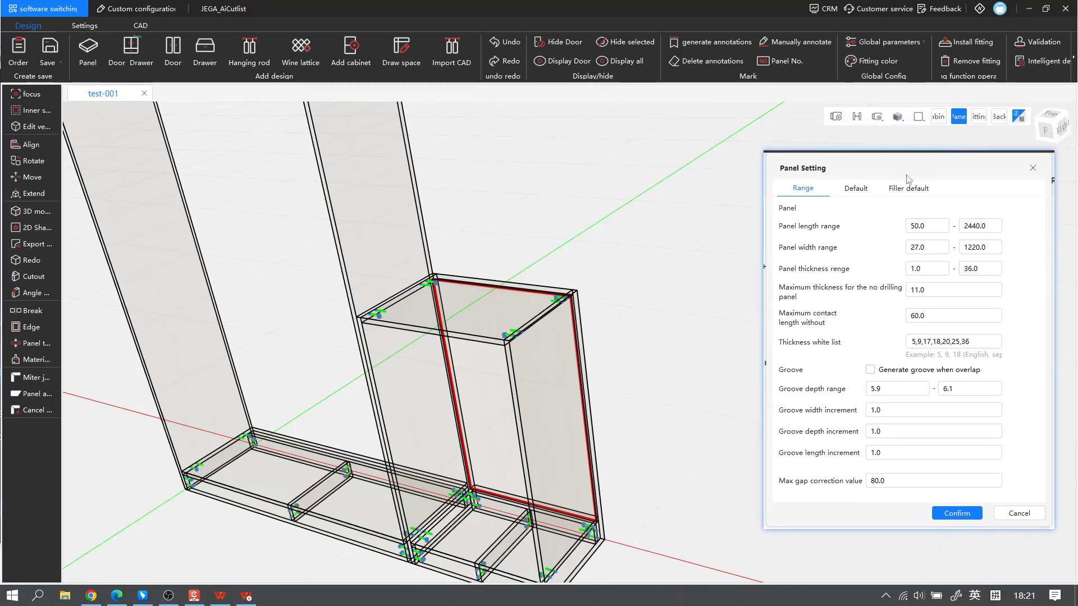
{"action": "left_click", "coordinate": [544, 348]}
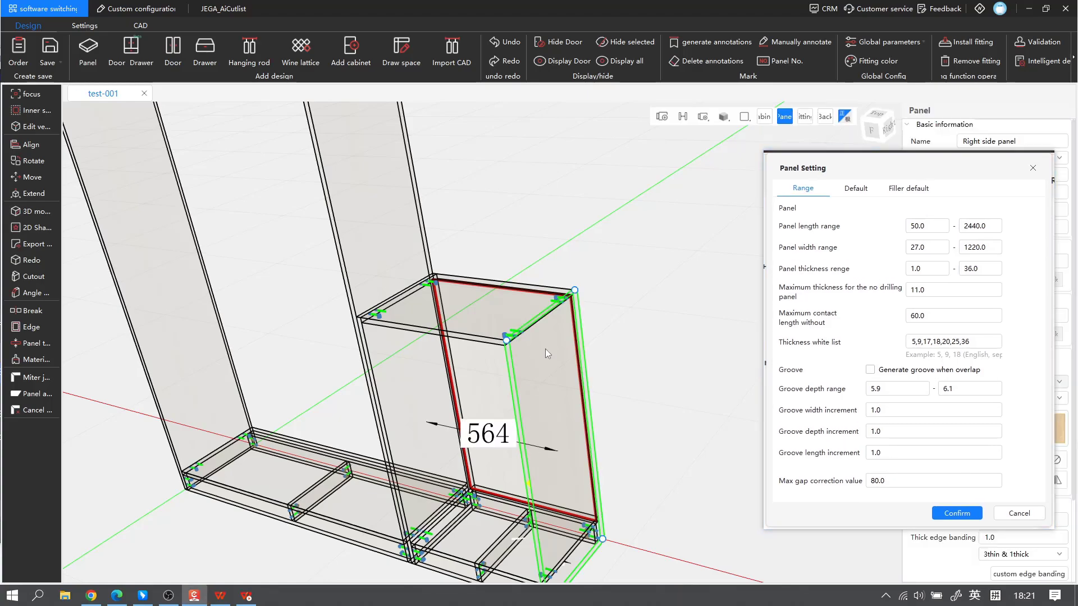
{"action": "right_click", "coordinate": [548, 353]}
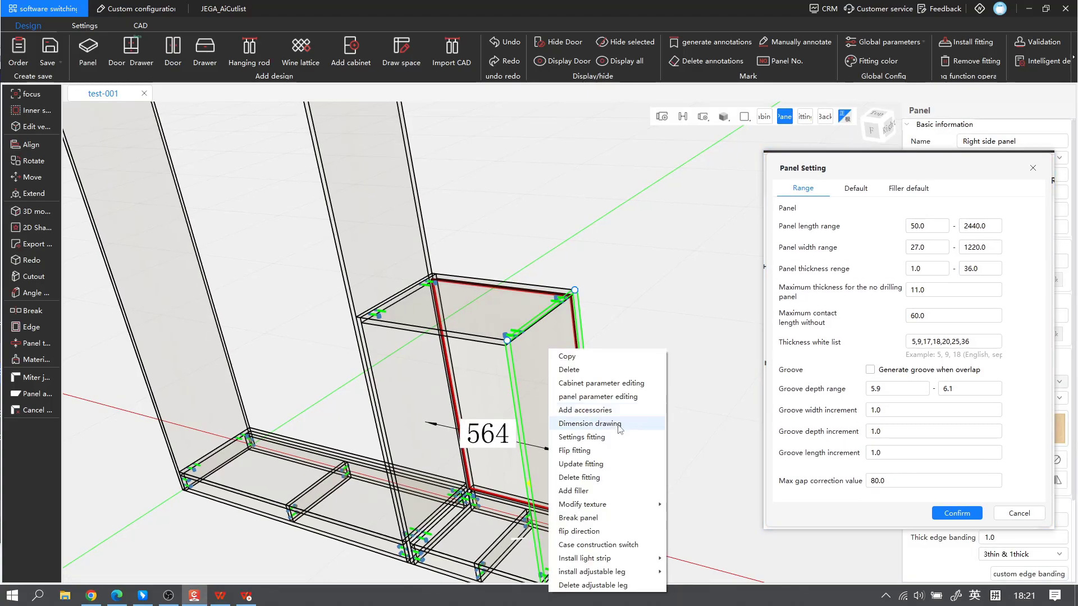
{"action": "left_click", "coordinate": [619, 430]}
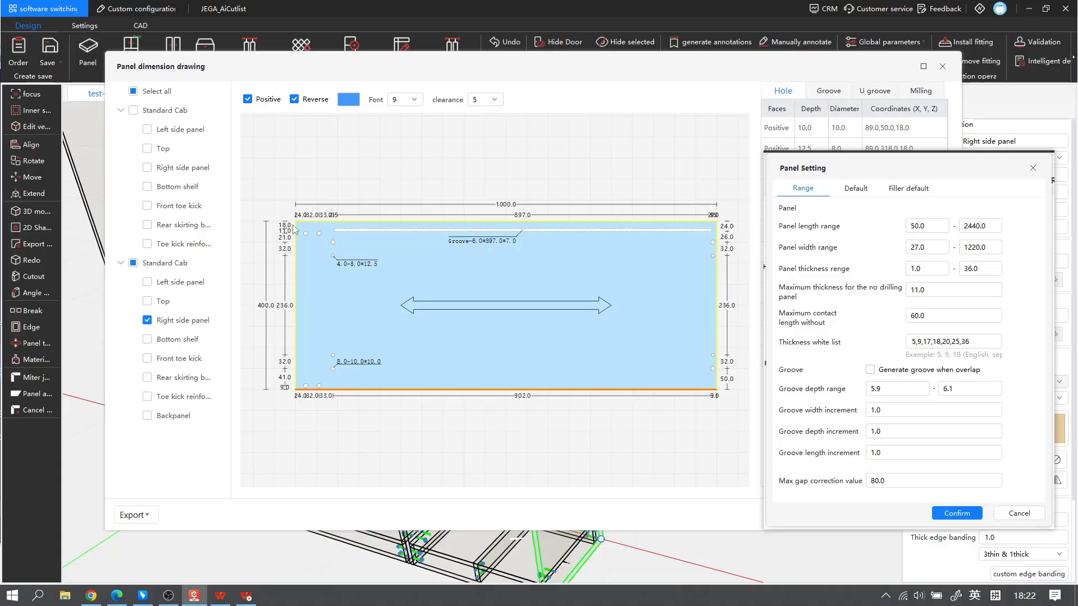
{"action": "left_click", "coordinate": [942, 66]}
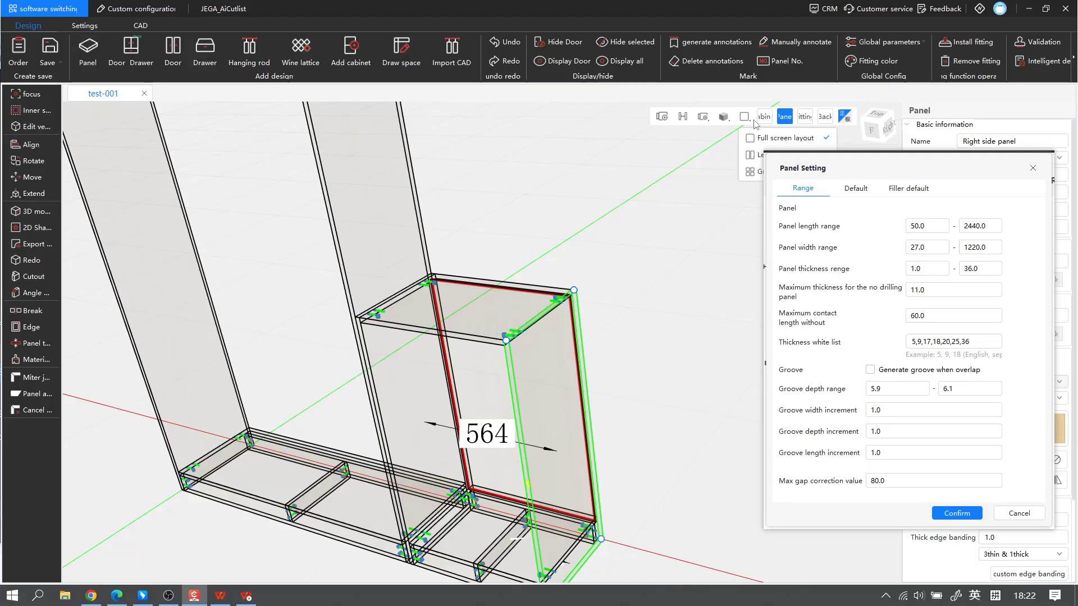
Step: Switch to cabinet selection and open the Add panels settings for the small cabinet's inner space
{"action": "left_click", "coordinate": [764, 116]}
{"action": "left_click", "coordinate": [412, 369]}
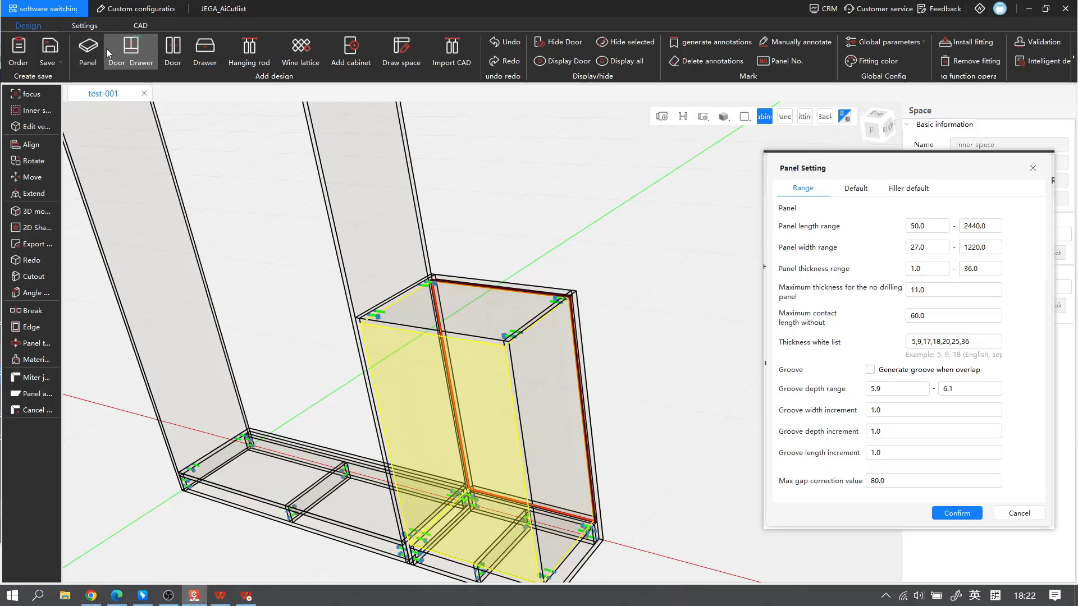
{"action": "left_click", "coordinate": [87, 49]}
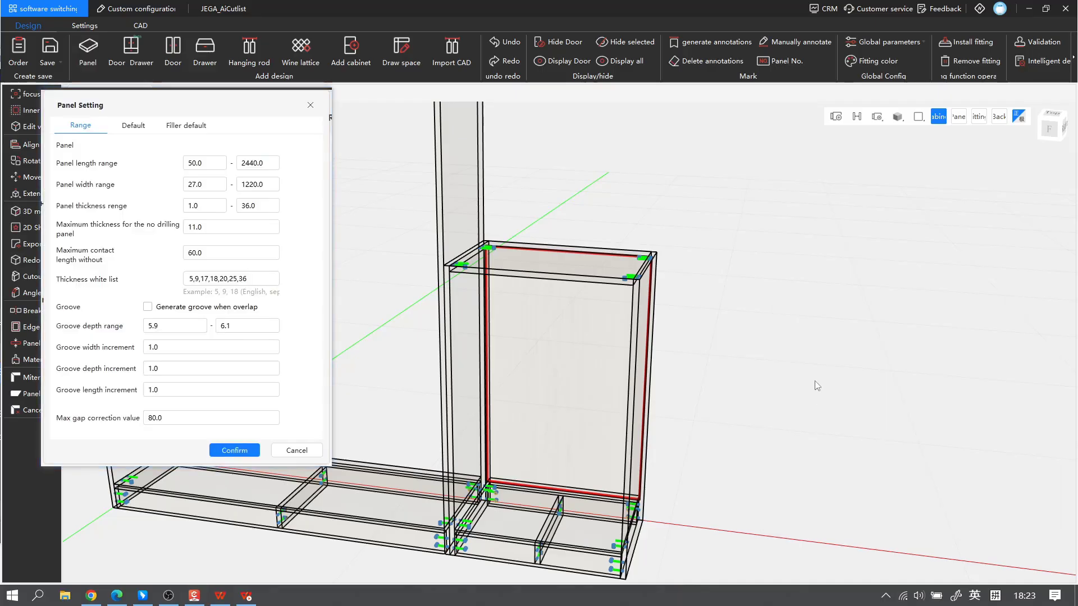
Step: Generate a transverse fixed shelf across the small cabinet's inner space
{"action": "middle_click_drag", "start_coordinate": [815, 382], "coordinate": [817, 358]}
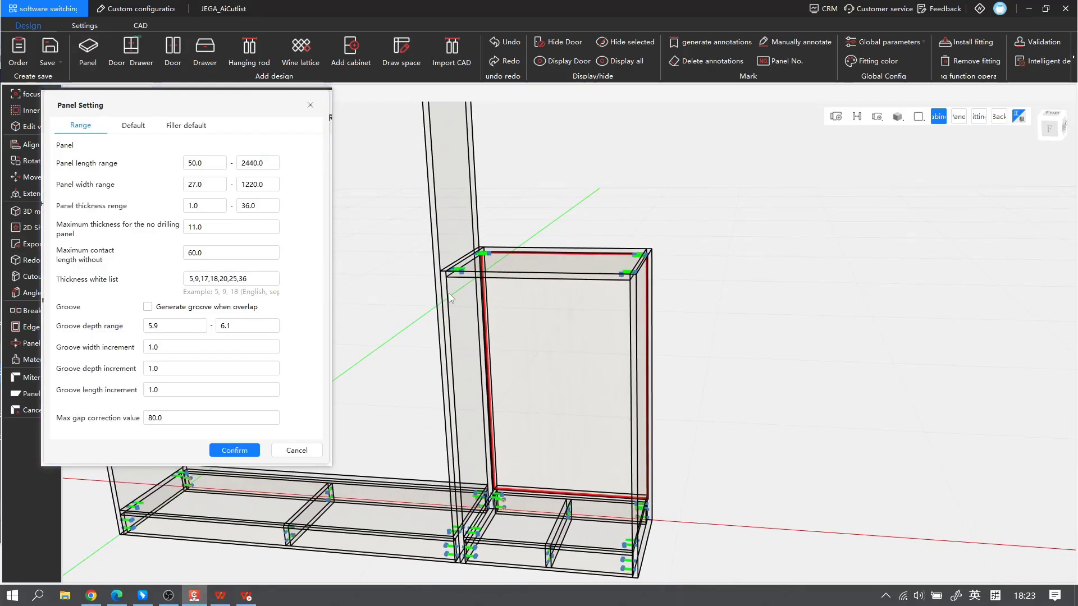
{"action": "left_click", "coordinate": [460, 305]}
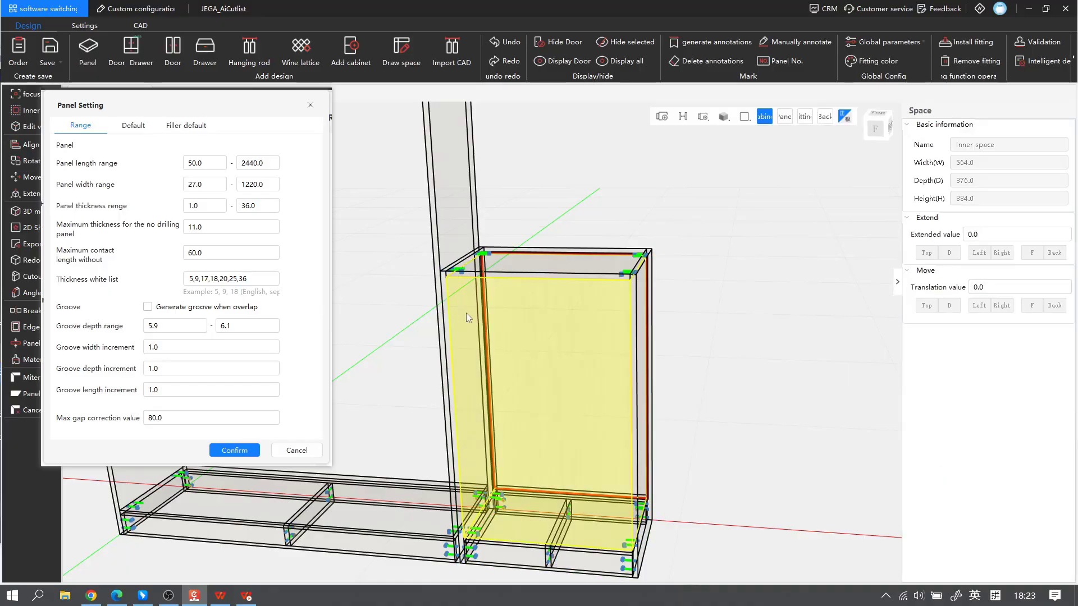
{"action": "right_click", "coordinate": [464, 322]}
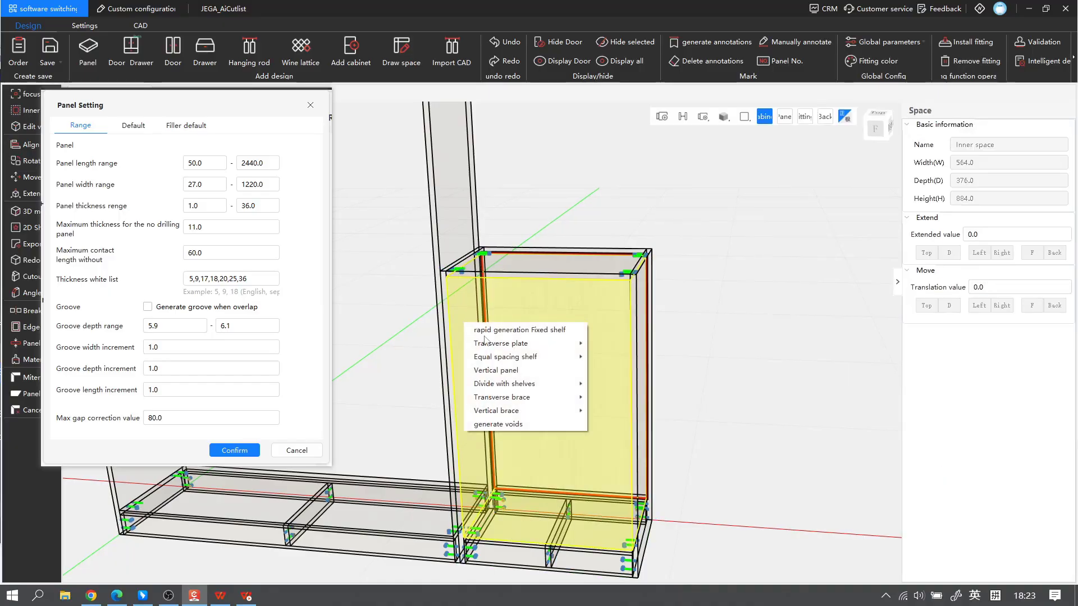
{"action": "mouse_move", "coordinate": [487, 343]}
{"action": "left_click", "coordinate": [626, 354]}
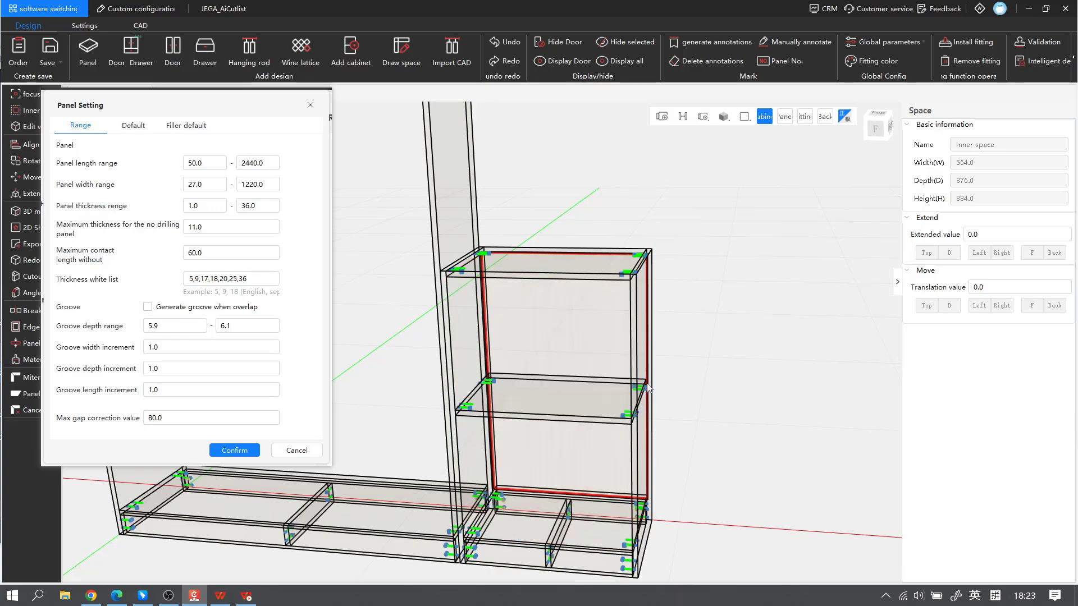
Step: Switch to panel selection and shorten the small cabinet's fixed shelf at its right end with an extension of -90
{"action": "left_click", "coordinate": [549, 388]}
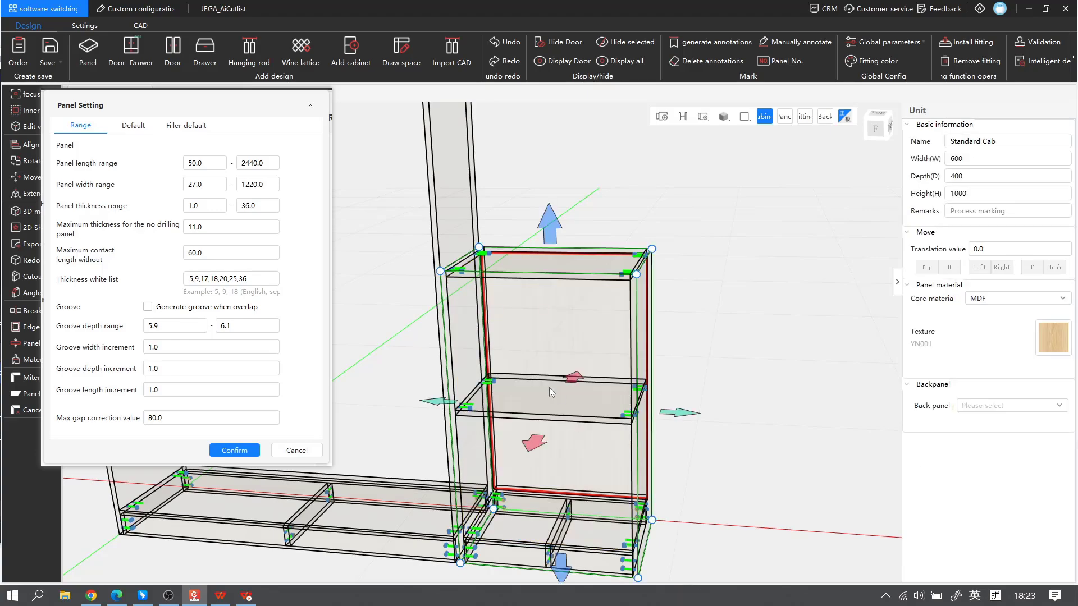
{"action": "left_click", "coordinate": [785, 118]}
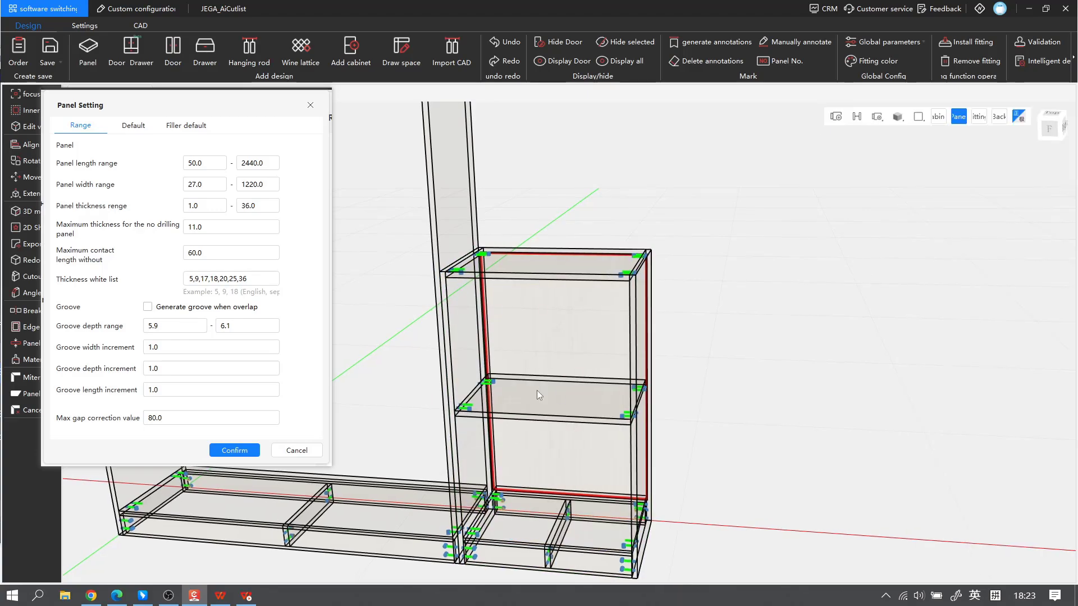
{"action": "left_click", "coordinate": [594, 412]}
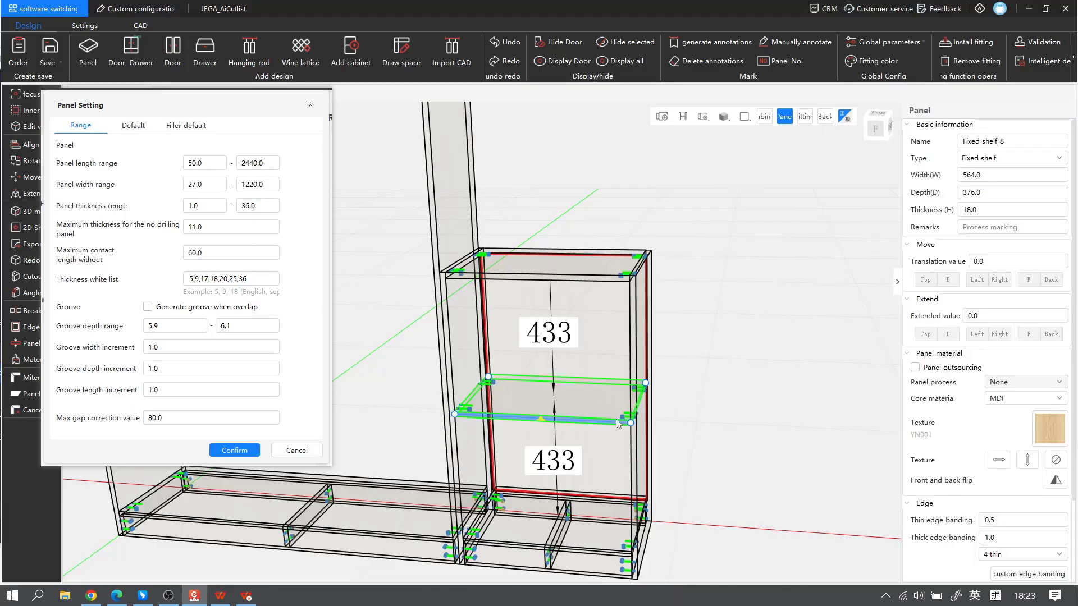
{"action": "left_click", "coordinate": [672, 403]}
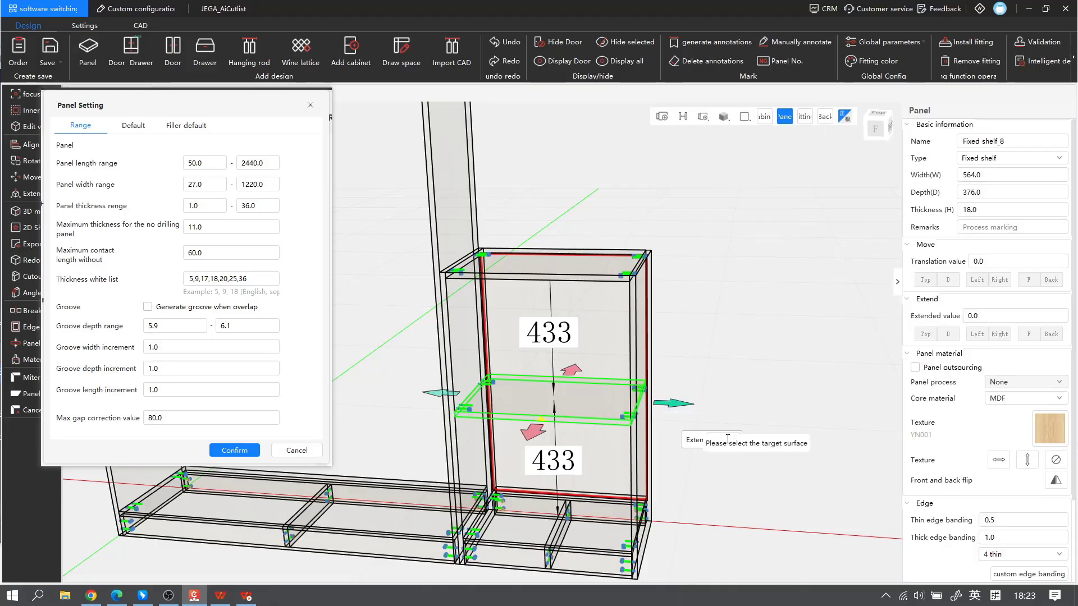
{"action": "type", "text": "-"}
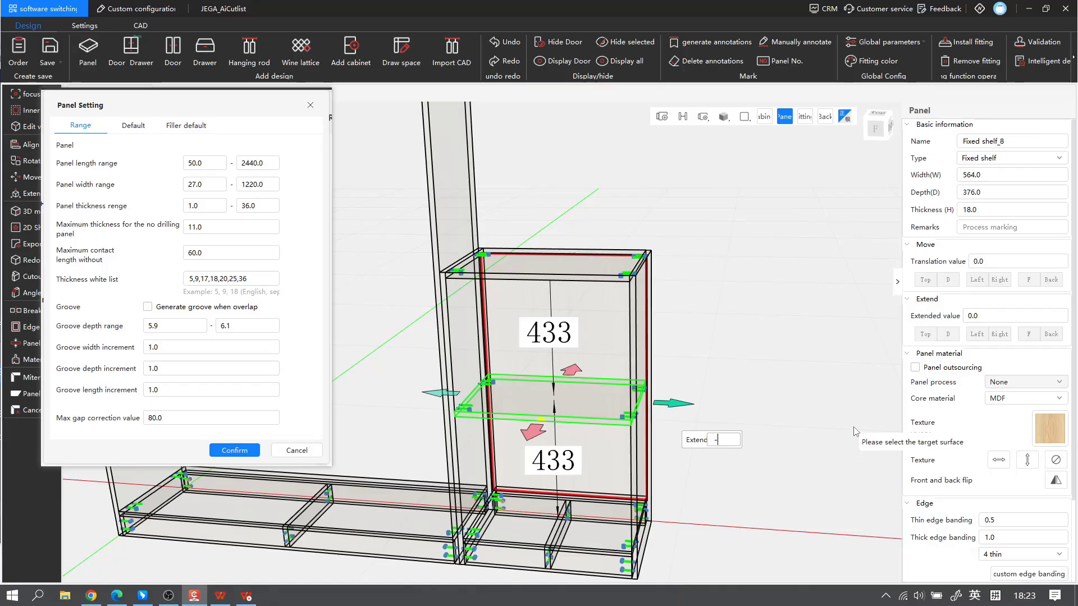
{"action": "type", "text": "90"}
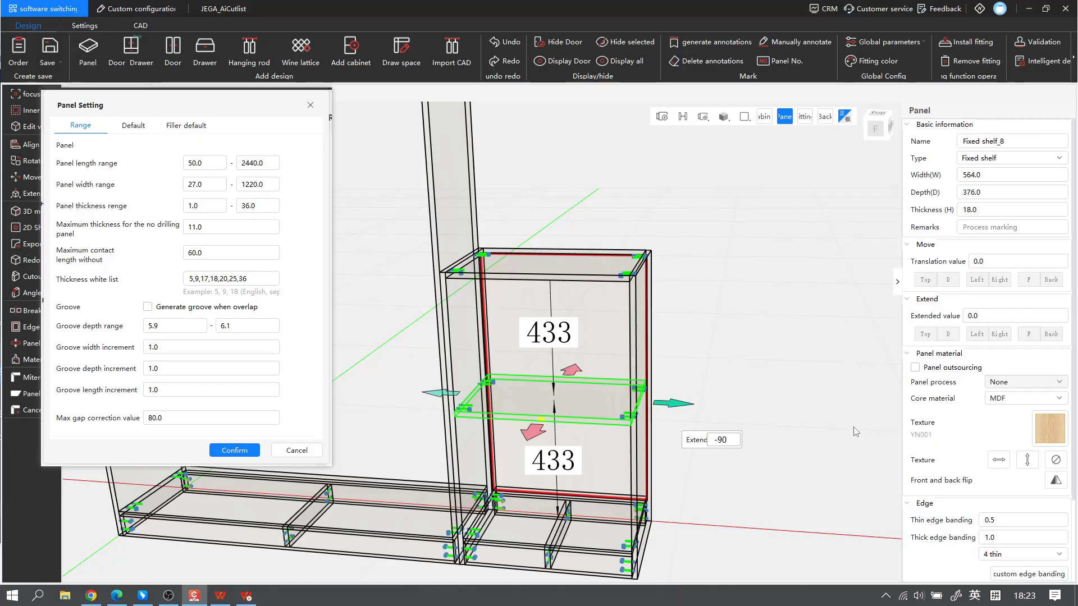
{"action": "key", "text": "Return"}
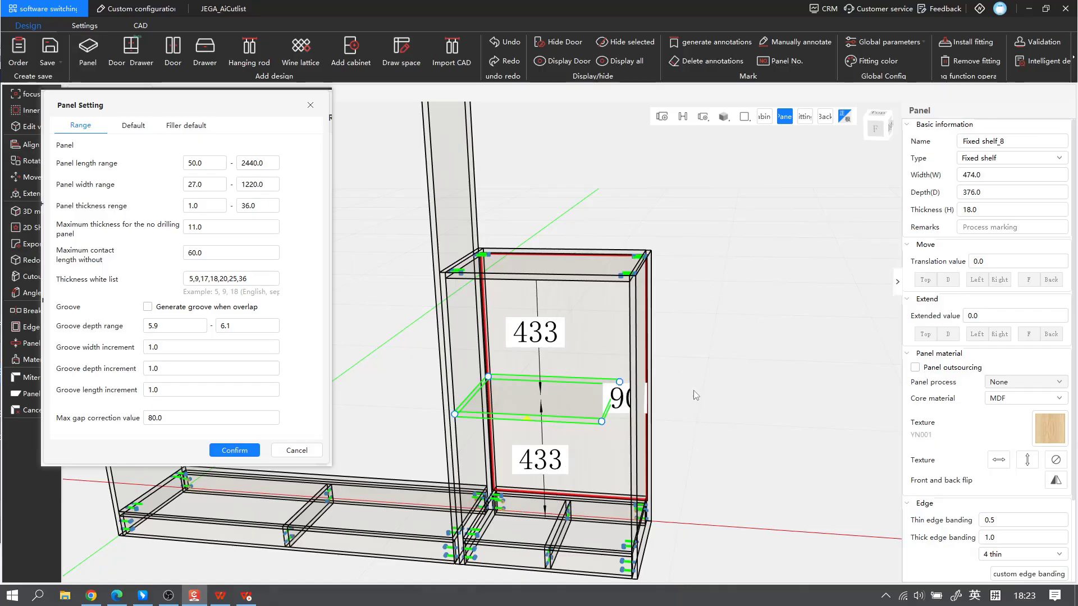
Step: Run Intelligent detection again and check the problems listed for the small cabinet with the shortened shelf
{"action": "middle_click_drag", "start_coordinate": [717, 423], "coordinate": [745, 267]}
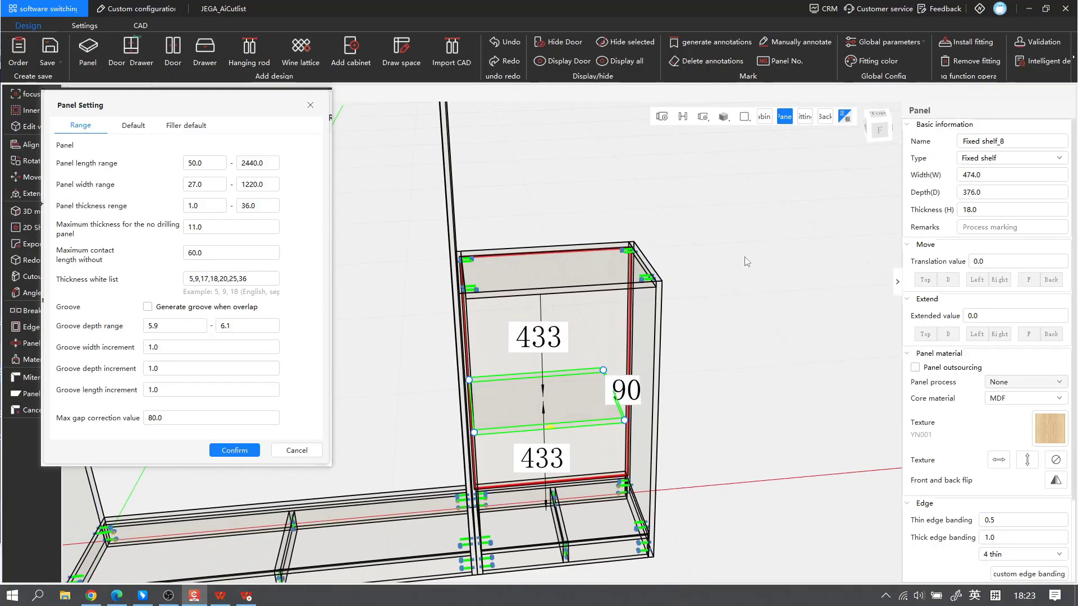
{"action": "left_click", "coordinate": [1028, 66]}
{"action": "left_click_drag", "start_coordinate": [390, 157], "coordinate": [822, 96]}
{"action": "left_click", "coordinate": [506, 226]}
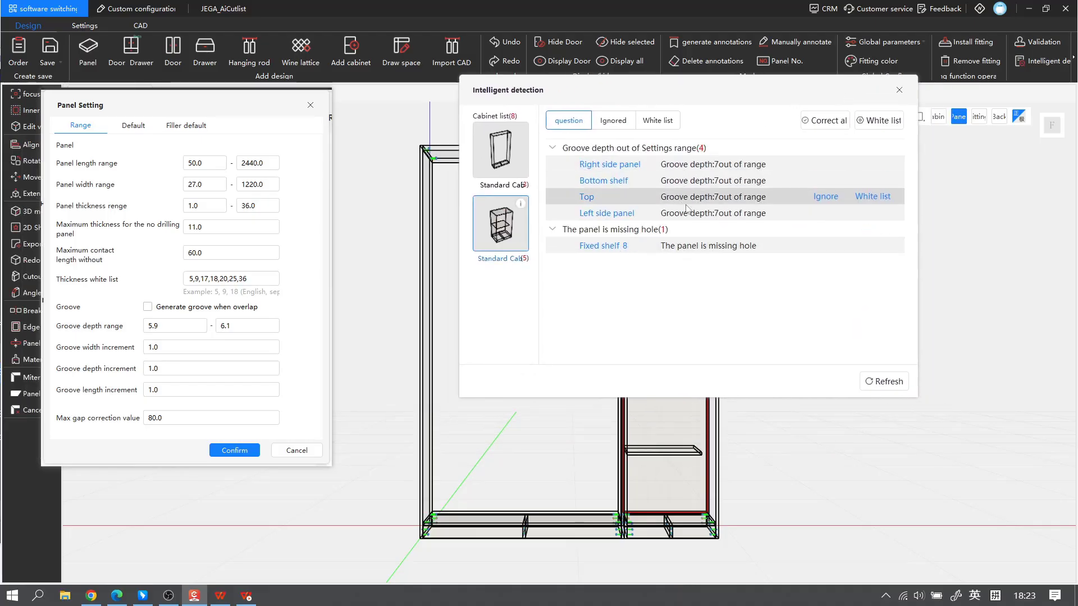
{"action": "left_click", "coordinate": [898, 89]}
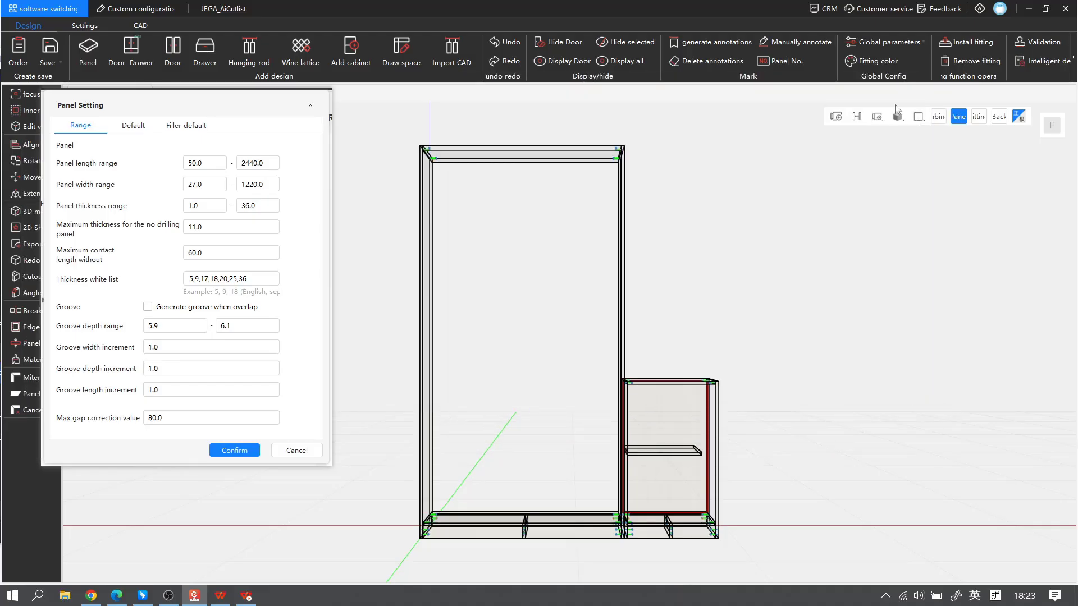
Step: Shorten the small cabinet's fixed shelf at its right end with an extension of -50
{"action": "middle_click_drag", "start_coordinate": [814, 314], "coordinate": [605, 256]}
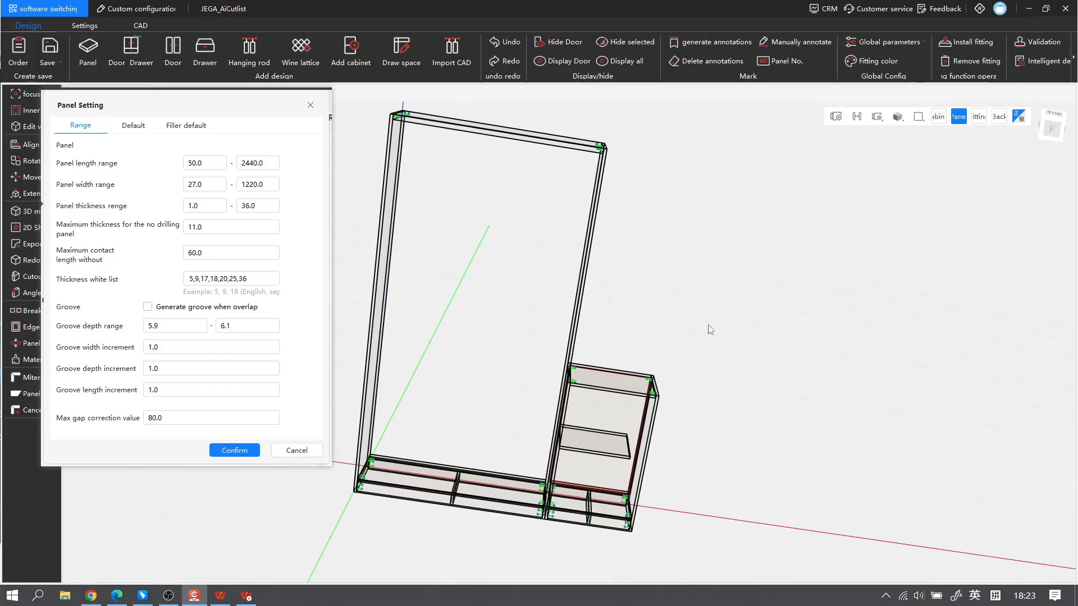
{"action": "left_click", "coordinate": [612, 442]}
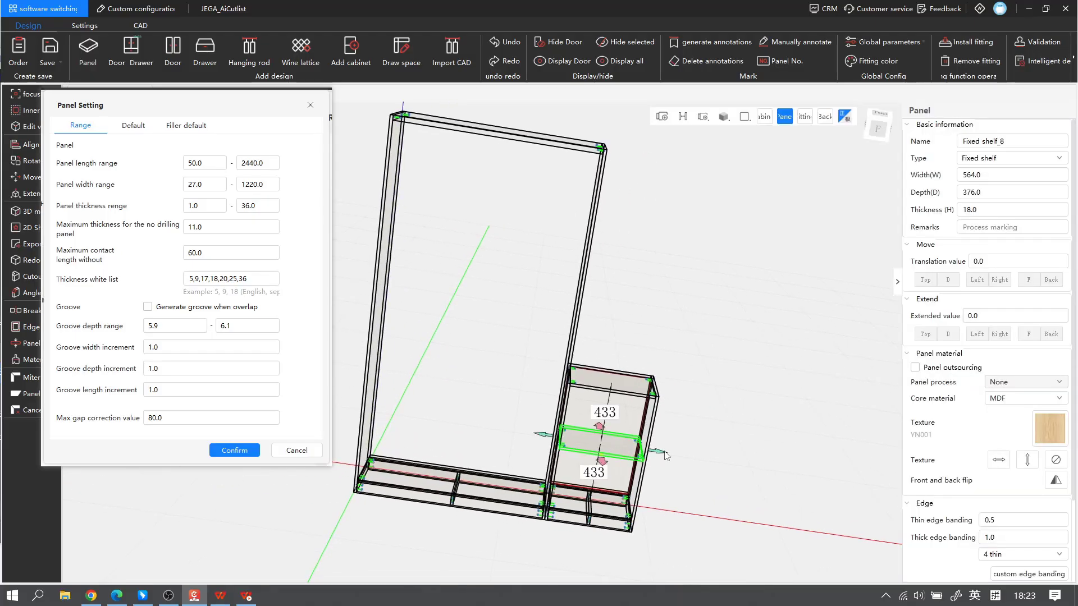
{"action": "left_click", "coordinate": [660, 452]}
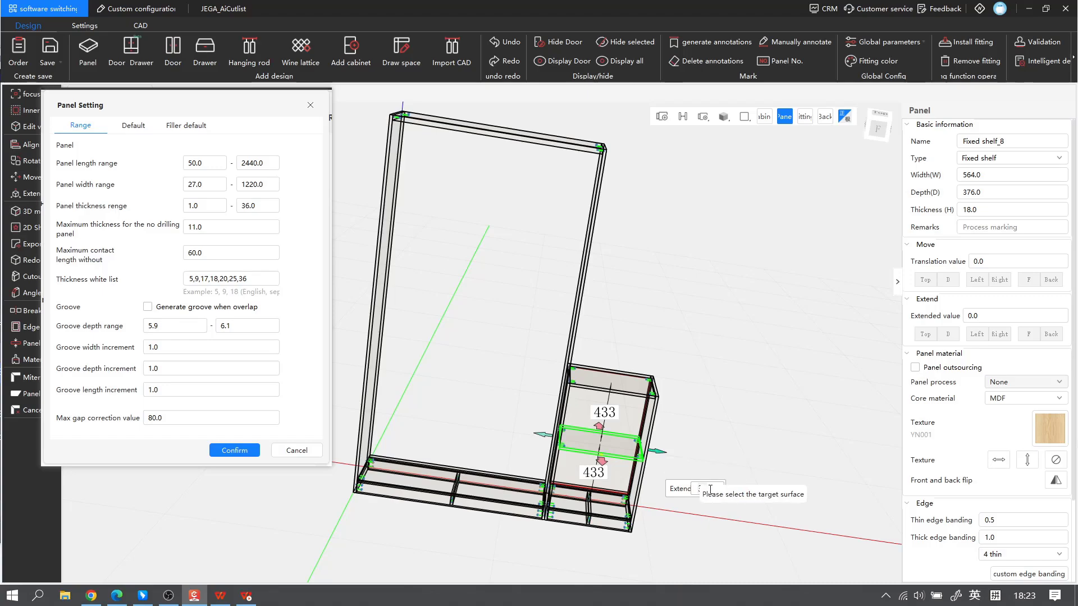
{"action": "type", "text": "-50"}
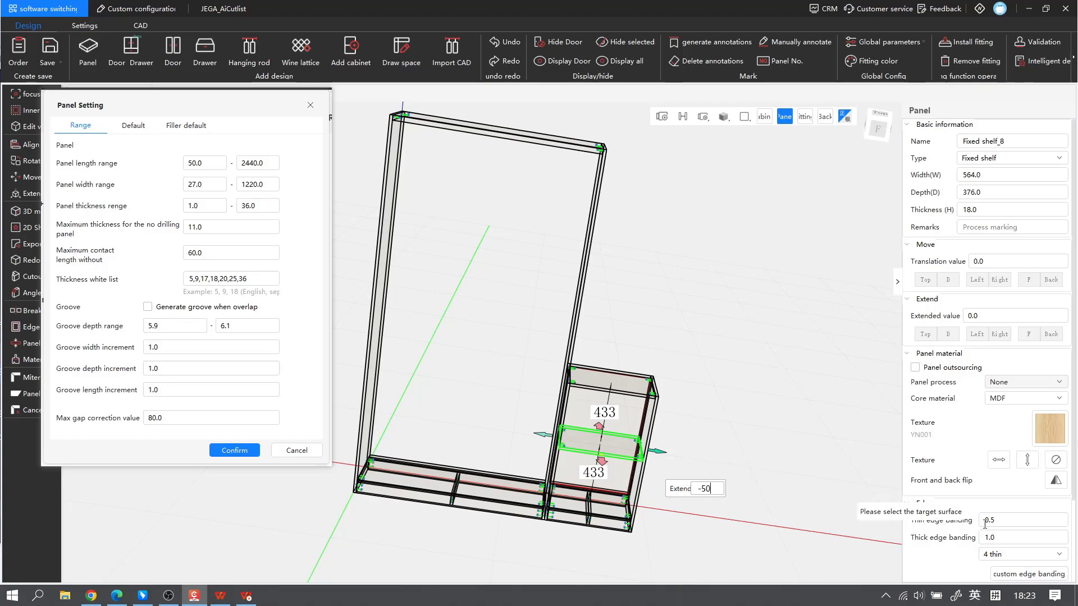
{"action": "key", "text": "Return"}
{"action": "middle_click_drag", "start_coordinate": [780, 331], "coordinate": [716, 308]}
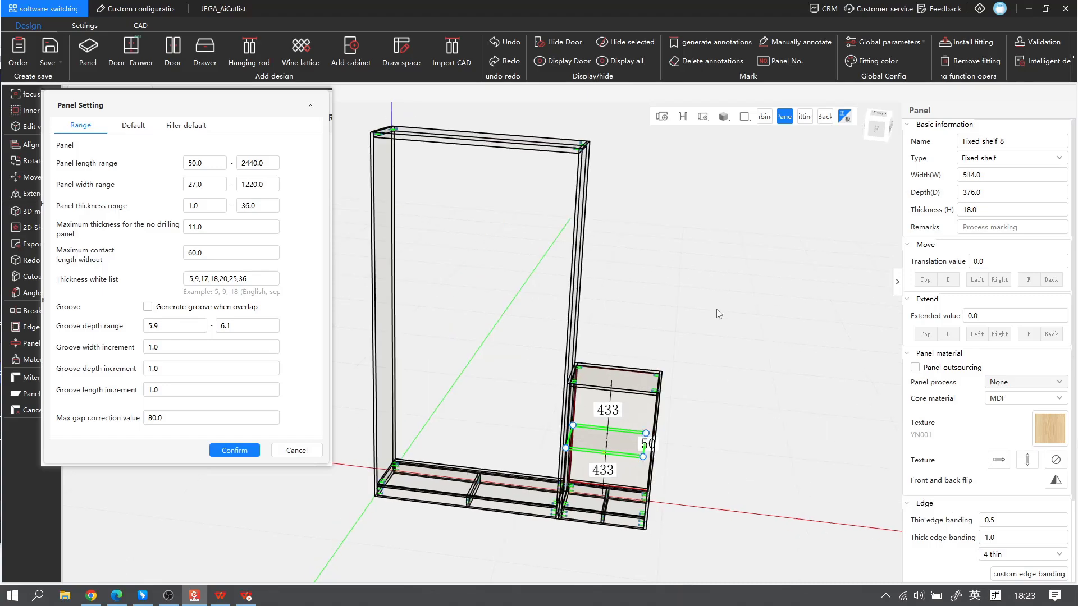
{"action": "left_click", "coordinate": [716, 313]}
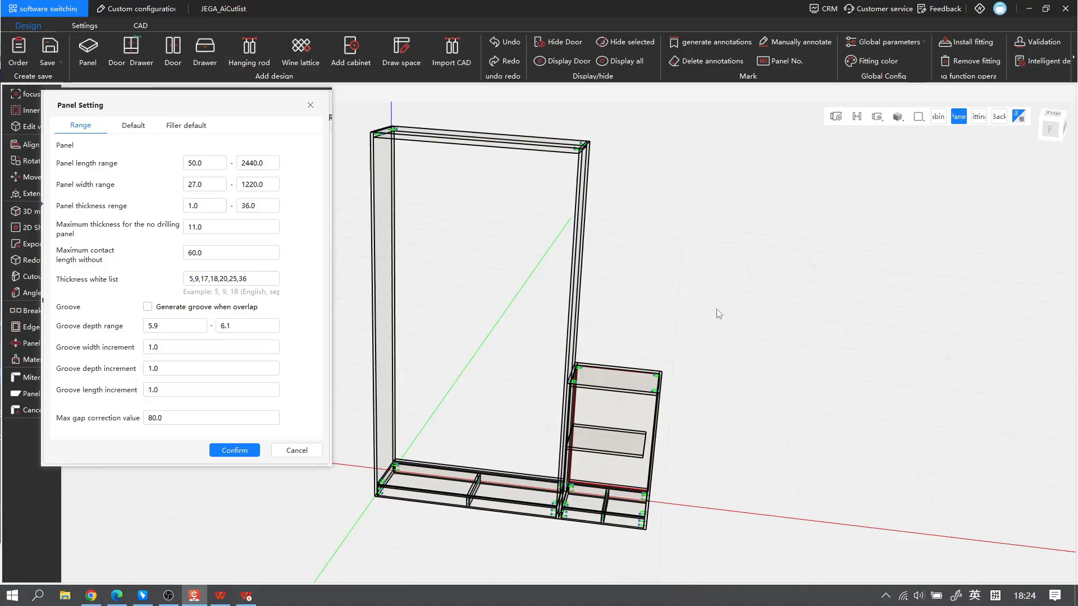
Step: Run Intelligent detection and correct the gap problem between the small cabinet's fixed shelf and right side panel
{"action": "left_click", "coordinate": [1039, 59]}
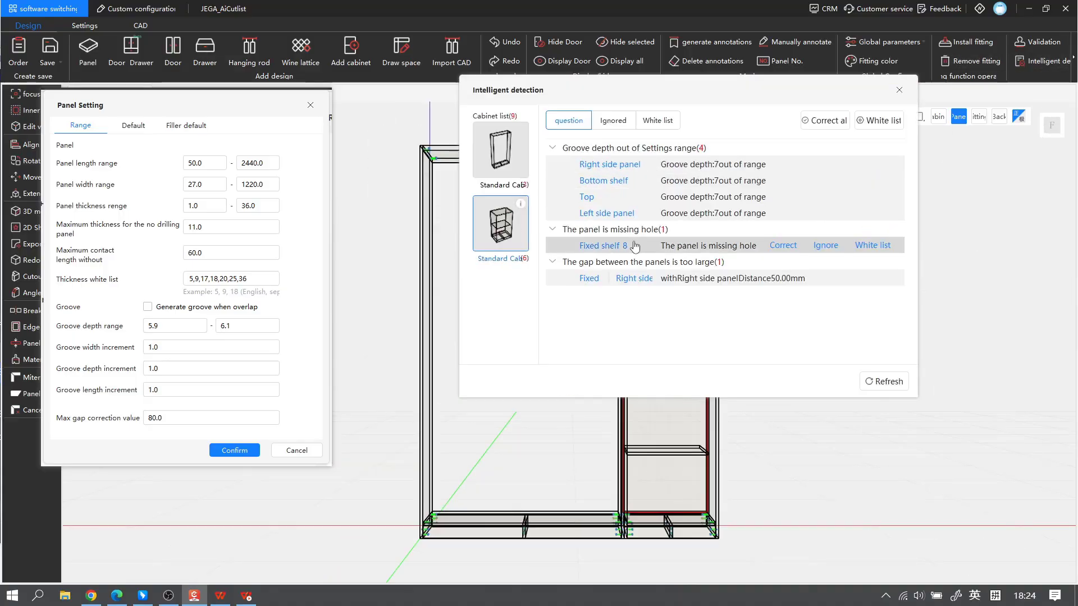
{"action": "left_click", "coordinate": [719, 286]}
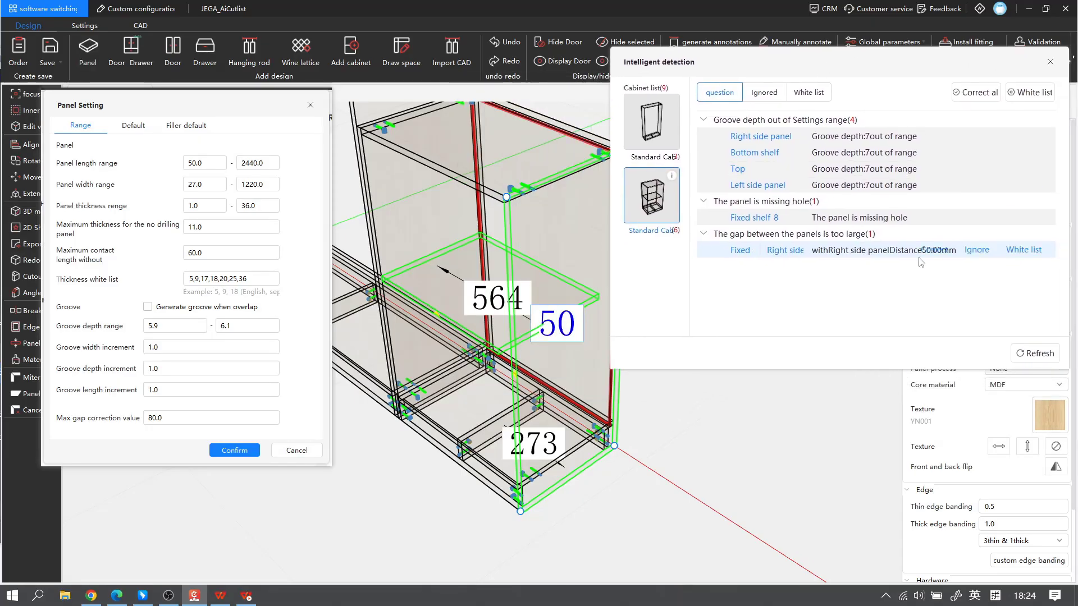
{"action": "mouse_move", "coordinate": [937, 253]}
{"action": "left_click", "coordinate": [937, 255]}
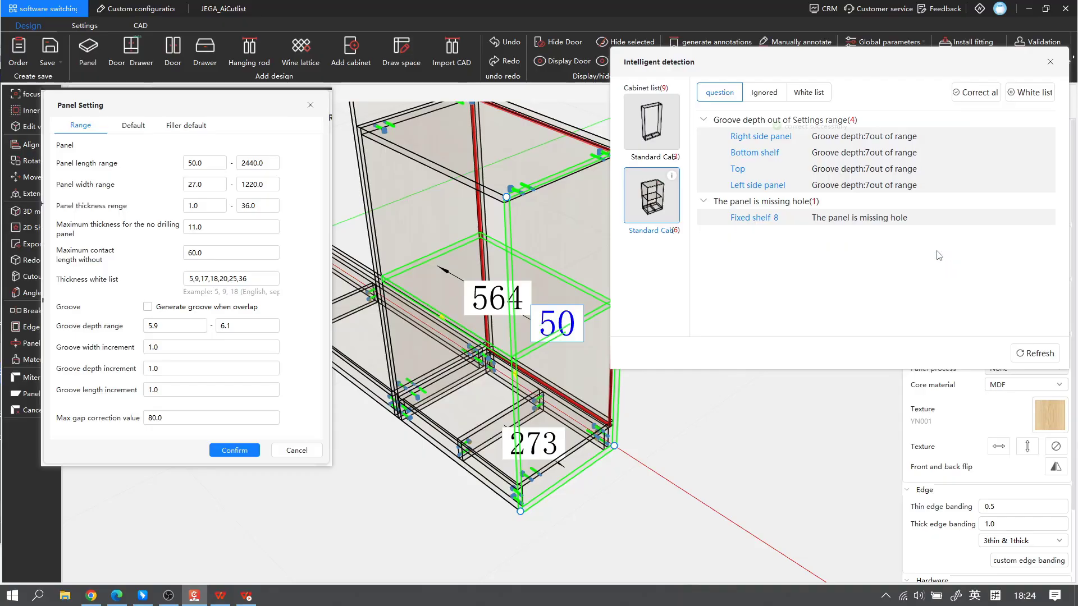
{"action": "middle_click_drag", "start_coordinate": [635, 400], "coordinate": [690, 385]}
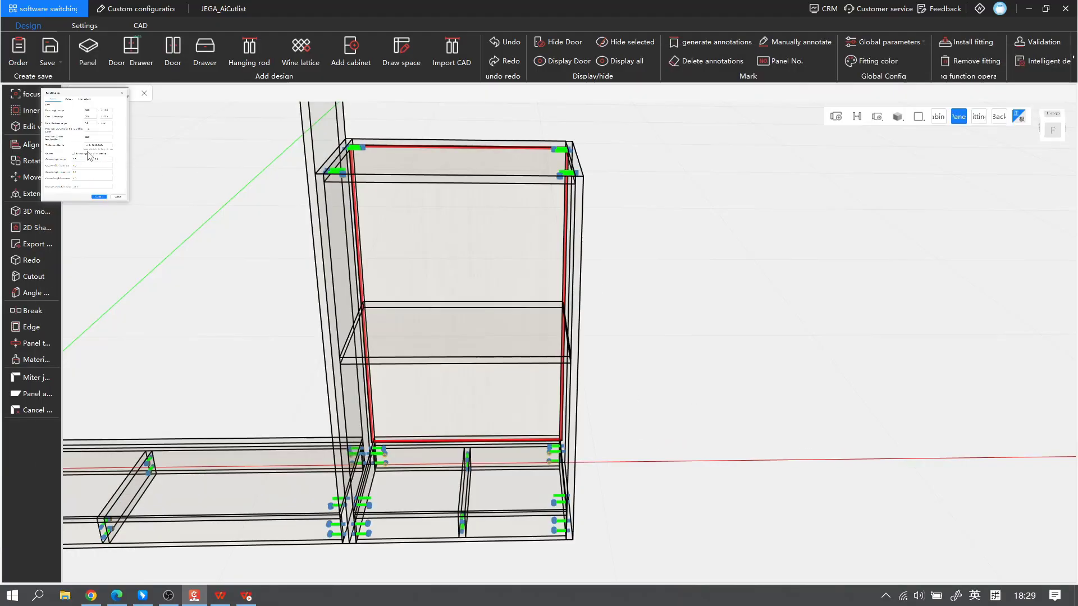
Step: Open the Default page of the Panel Setting dialog and pin a screenshot of it beside the model
{"action": "left_click", "coordinate": [84, 25]}
{"action": "left_click", "coordinate": [17, 50]}
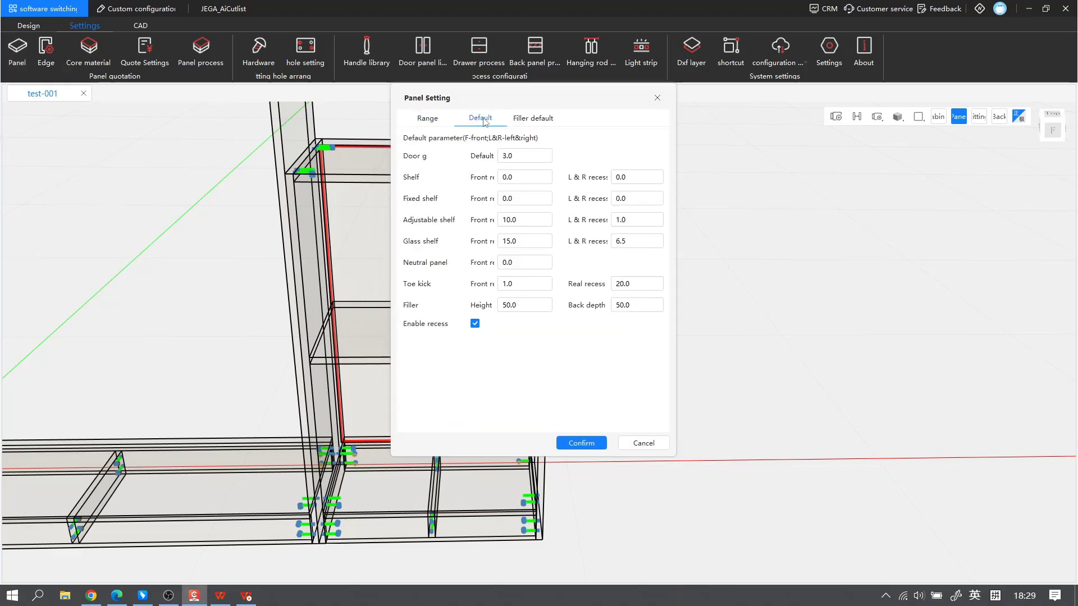
{"action": "left_click_drag", "start_coordinate": [511, 97], "coordinate": [228, 98]}
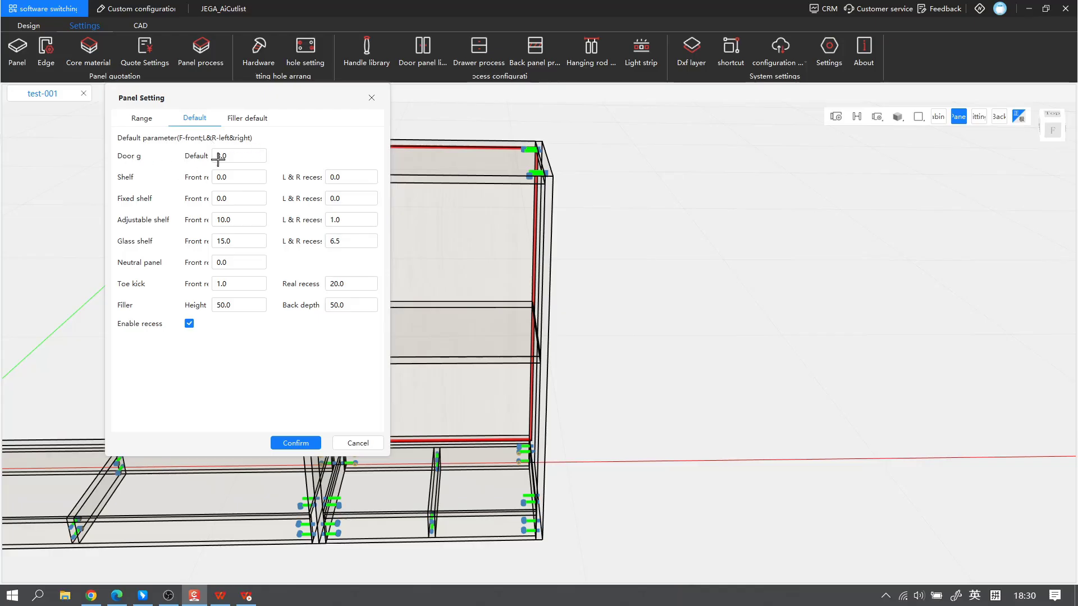
{"action": "key", "text": "F1"}
{"action": "left_click", "coordinate": [169, 104]}
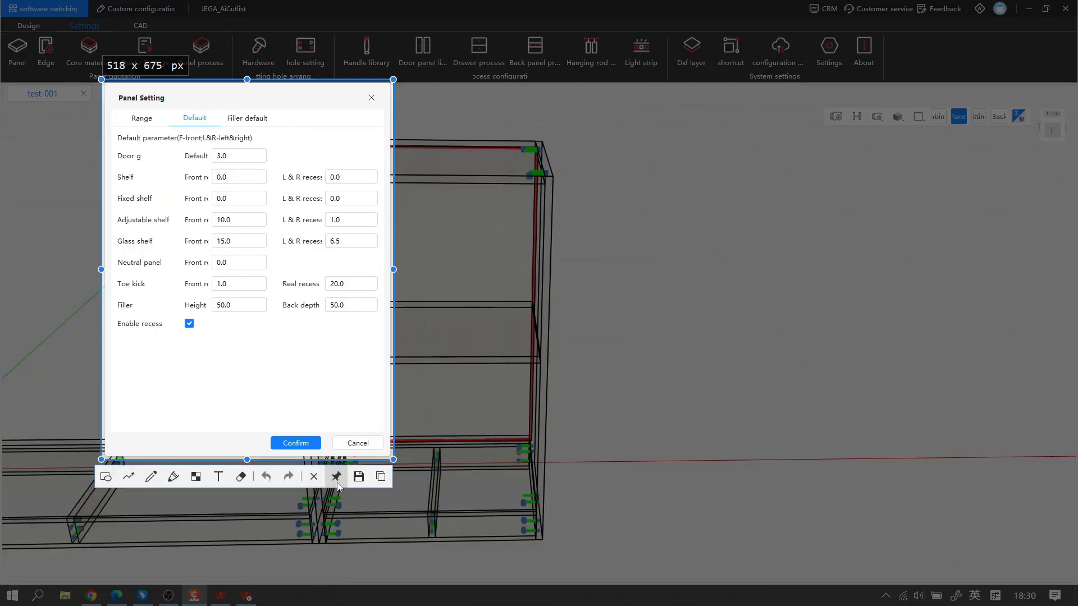
{"action": "left_click", "coordinate": [358, 476]}
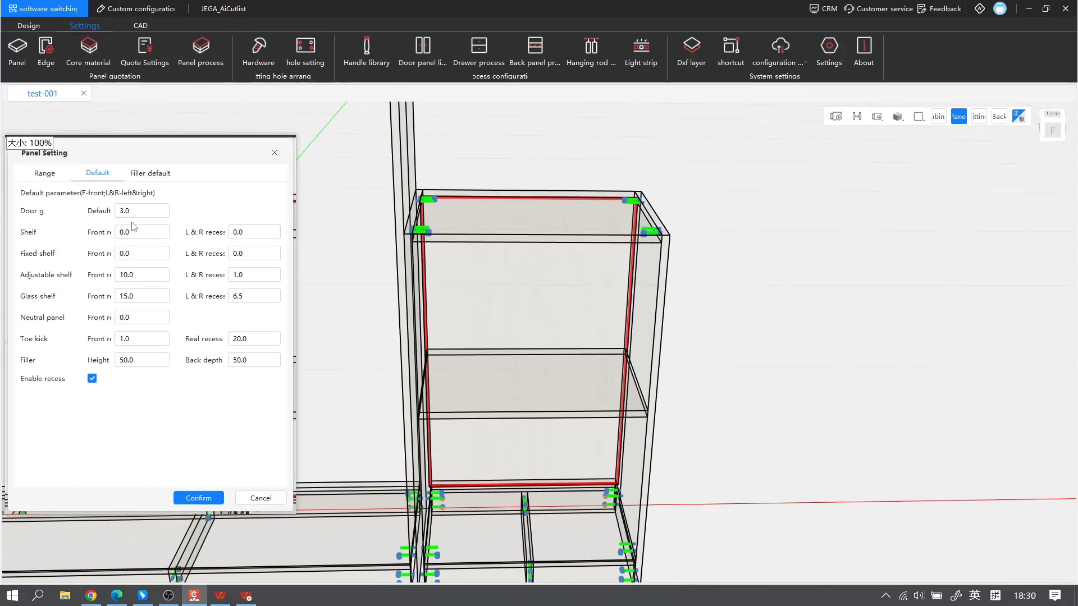
{"action": "middle_click_drag", "start_coordinate": [433, 172], "coordinate": [513, 144]}
{"action": "scroll", "coordinate": [534, 230], "scroll_direction": "down", "scroll_amount": 5}
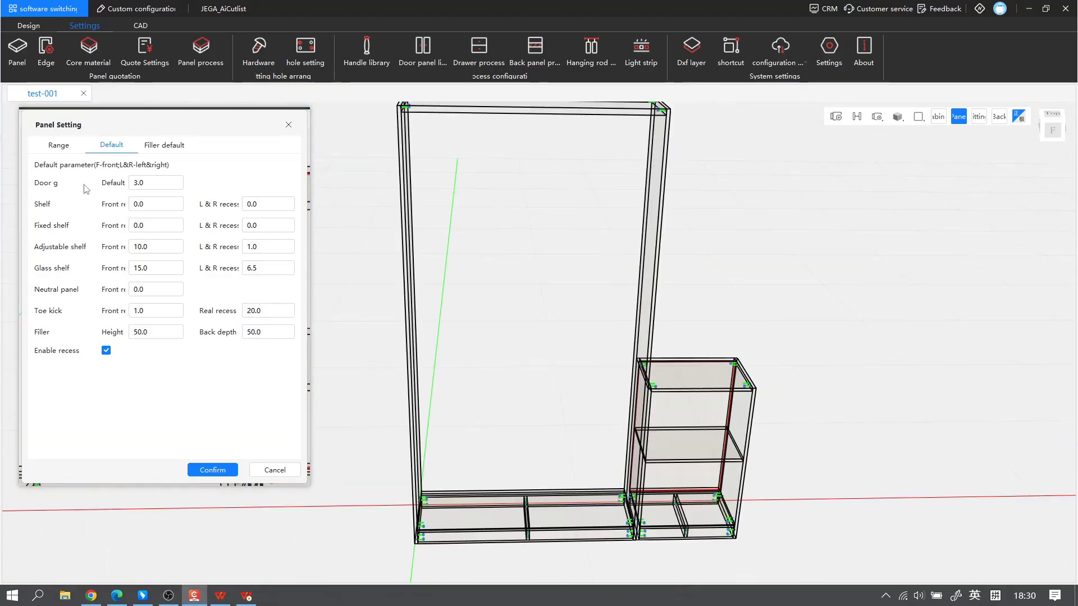
Step: Check the default door reveal for a double door in the large cabinet's inner space, without generating the doors
{"action": "left_click", "coordinate": [28, 25]}
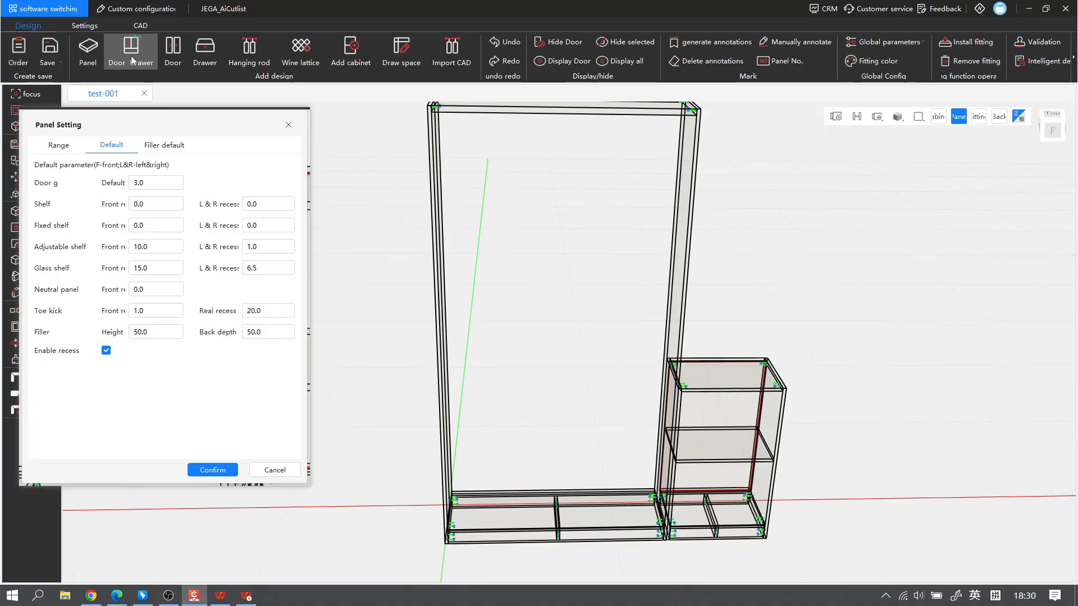
{"action": "left_click", "coordinate": [478, 169]}
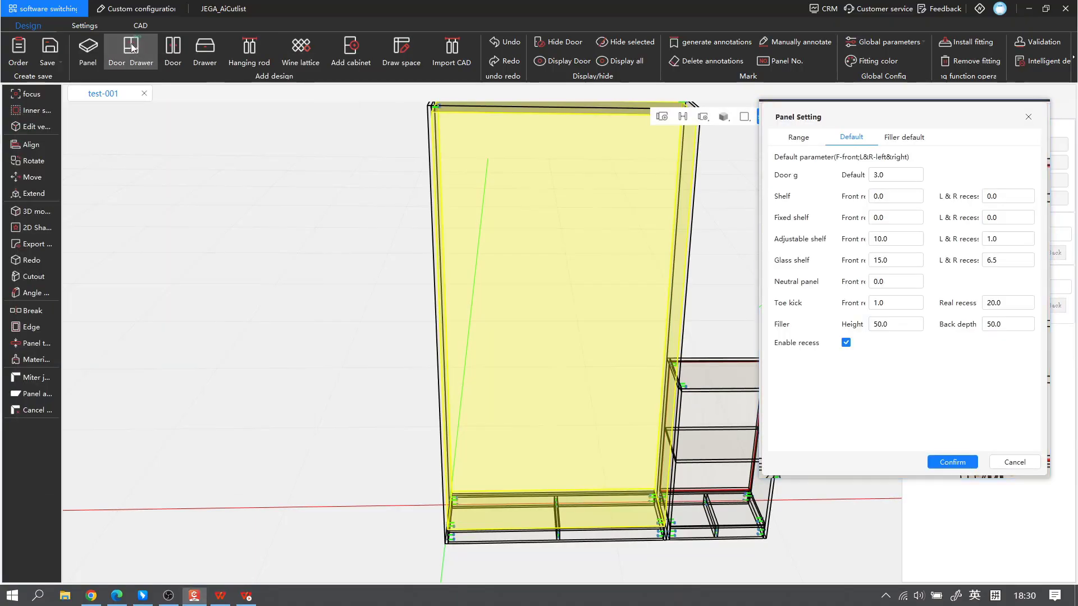
{"action": "left_click", "coordinate": [130, 51]}
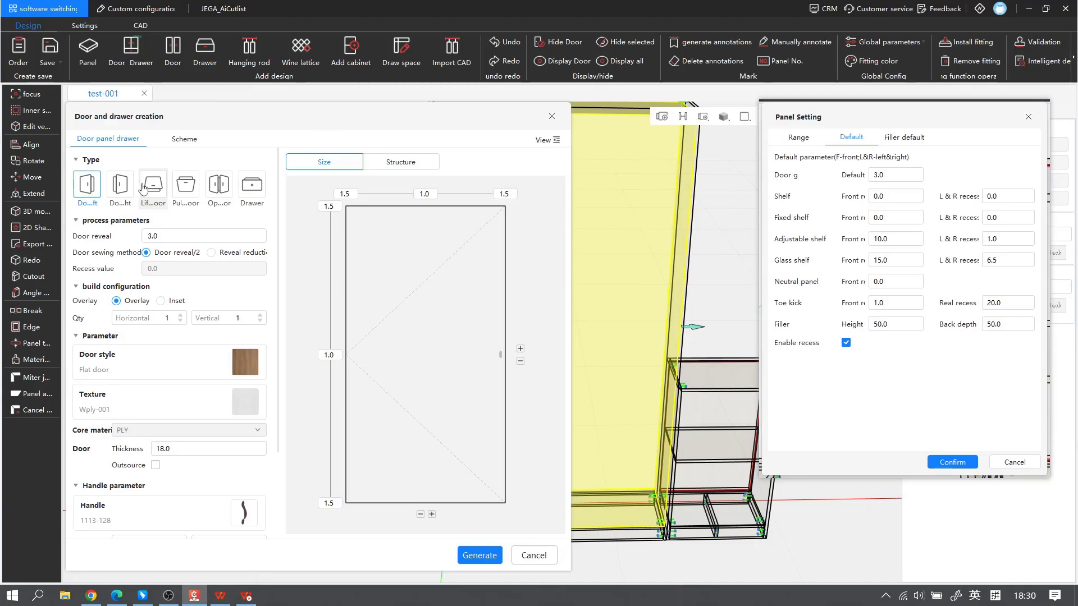
{"action": "left_click", "coordinate": [220, 186]}
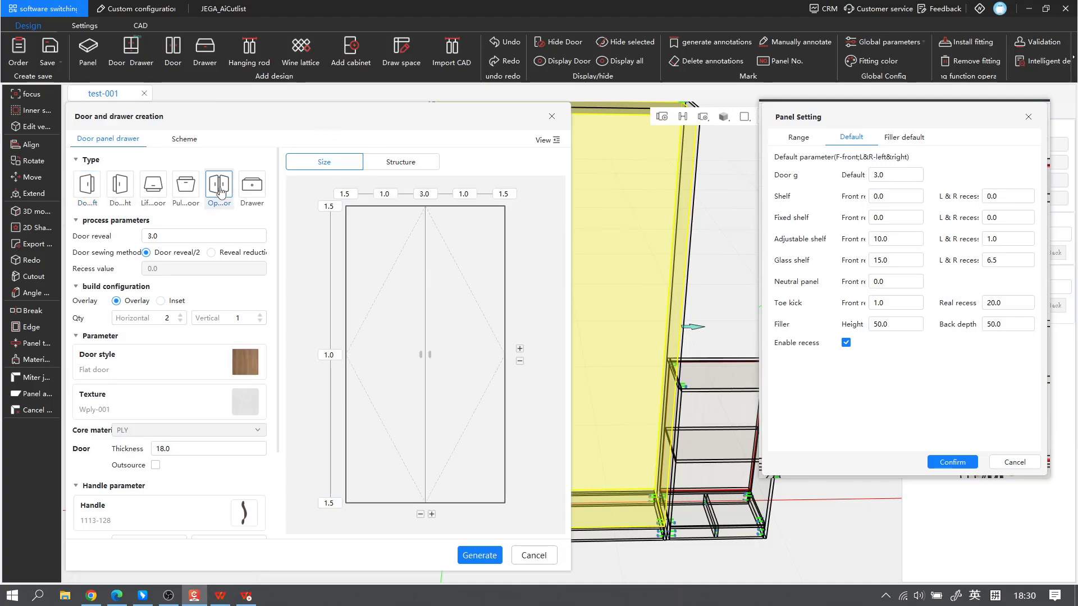
{"action": "left_click", "coordinate": [424, 195]}
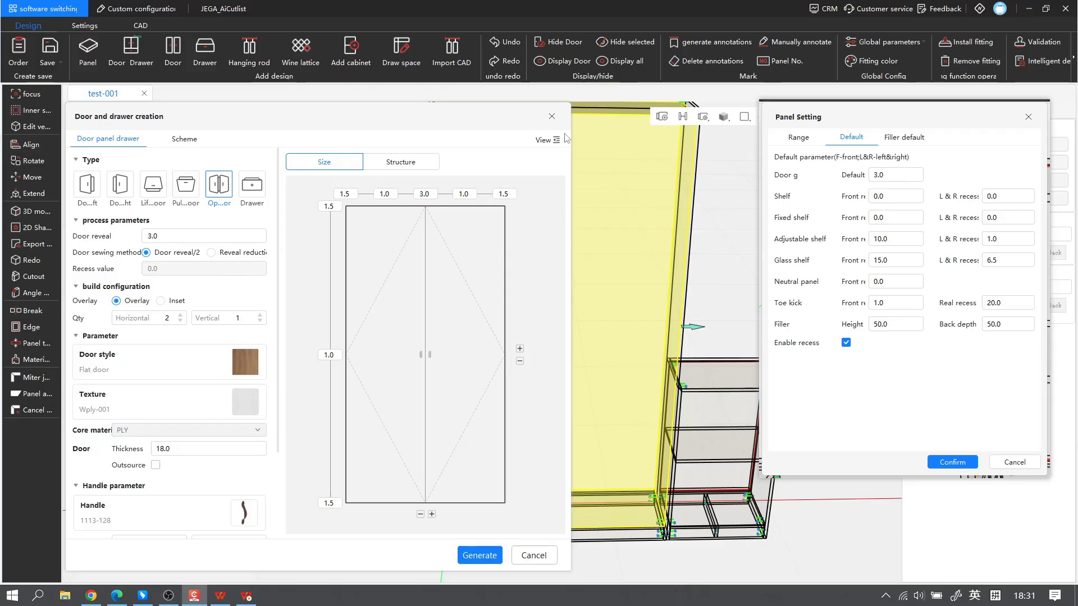
{"action": "left_click", "coordinate": [551, 116]}
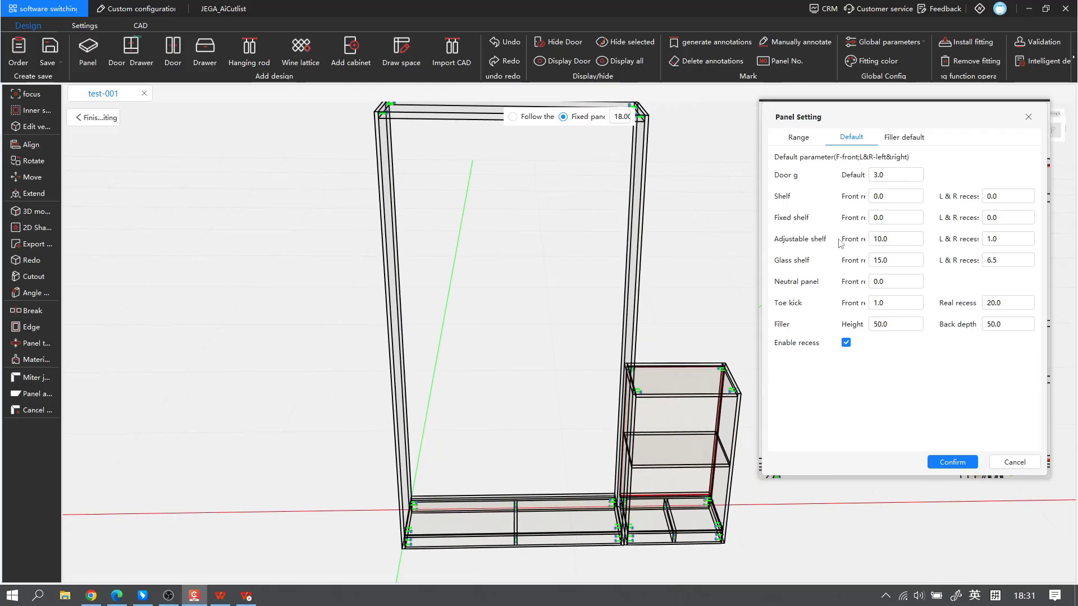
Step: Generate a transverse adjustable shelf across the large cabinet's inner space and inspect its end at the left side panel
{"action": "middle_click_drag", "start_coordinate": [692, 224], "coordinate": [680, 242]}
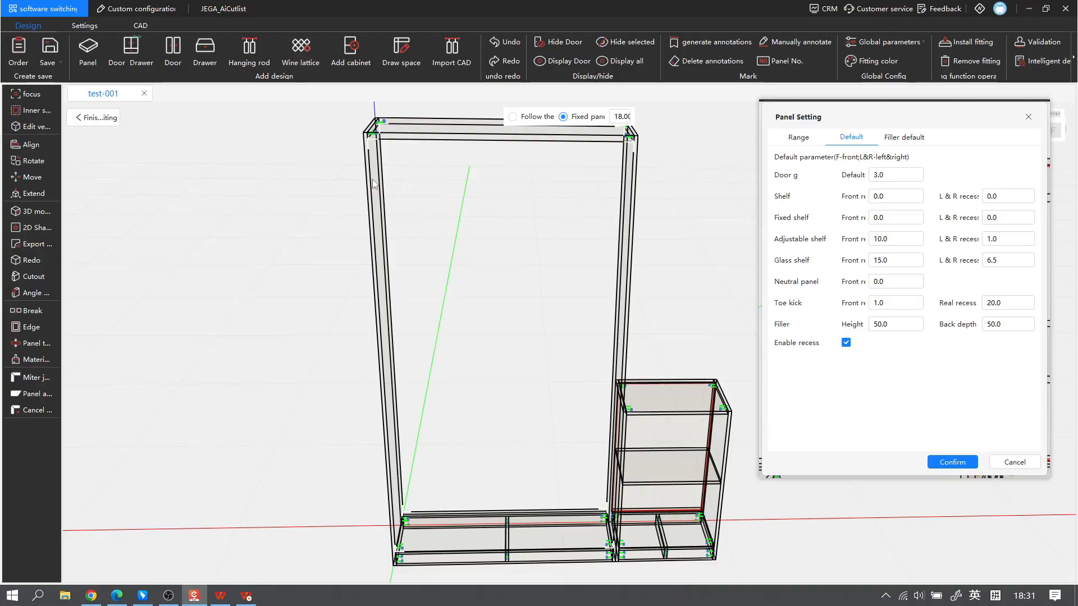
{"action": "key", "text": "Escape"}
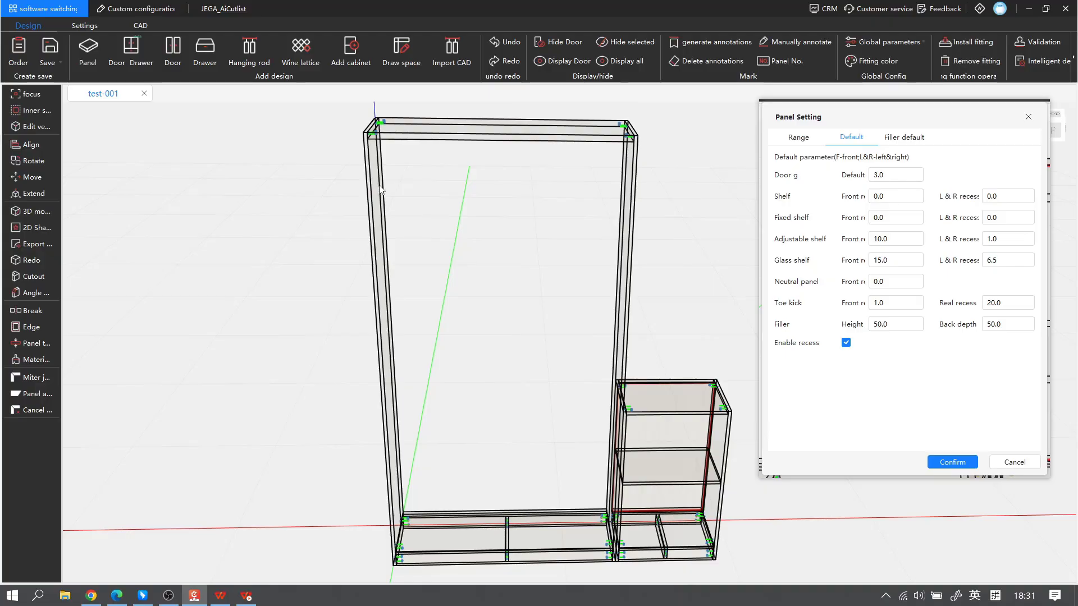
{"action": "left_click", "coordinate": [380, 189]}
{"action": "right_click", "coordinate": [380, 189]}
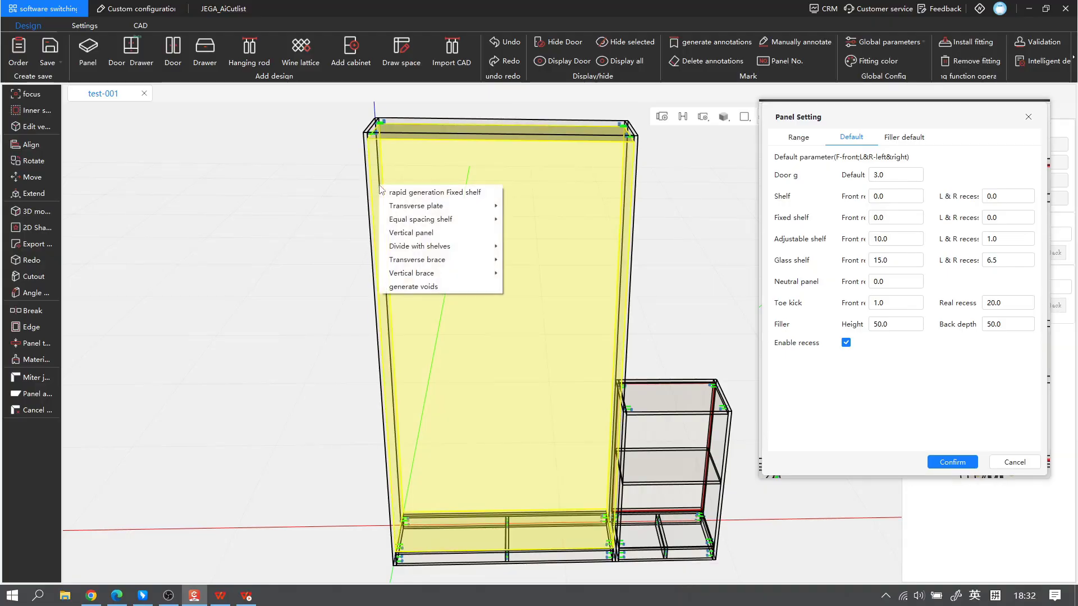
{"action": "mouse_move", "coordinate": [501, 206]}
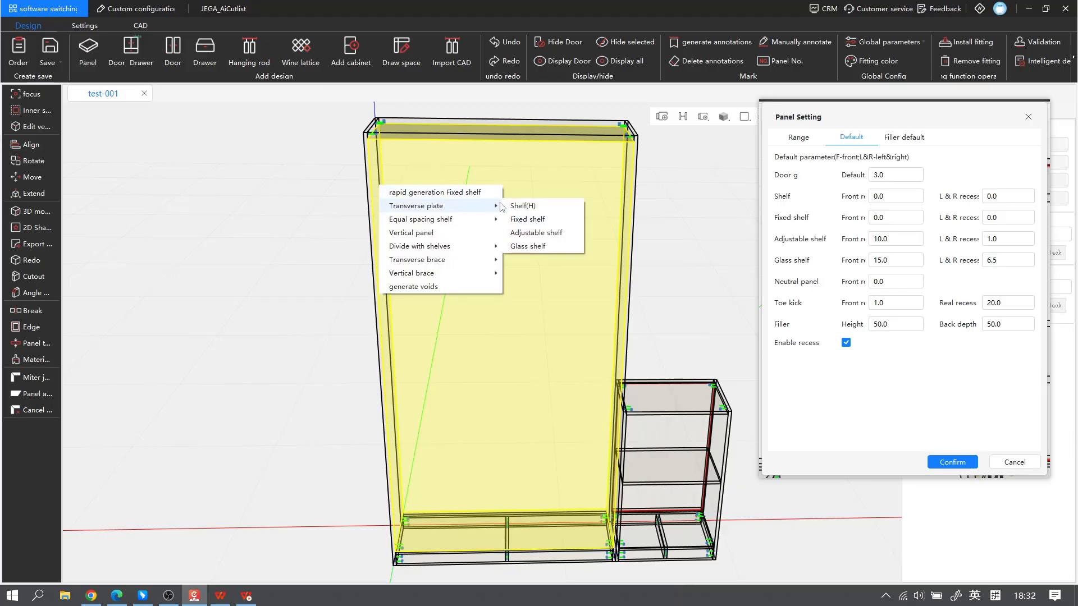
{"action": "left_click", "coordinate": [539, 233]}
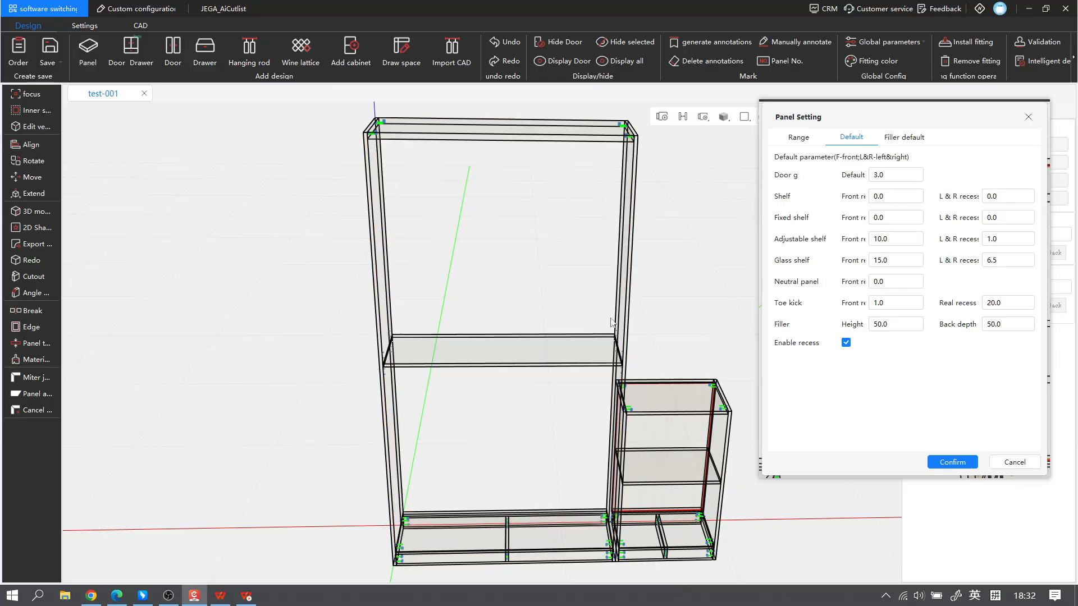
{"action": "middle_click_drag", "start_coordinate": [611, 317], "coordinate": [379, 316]}
{"action": "scroll", "coordinate": [380, 319], "scroll_direction": "up", "scroll_amount": 8}
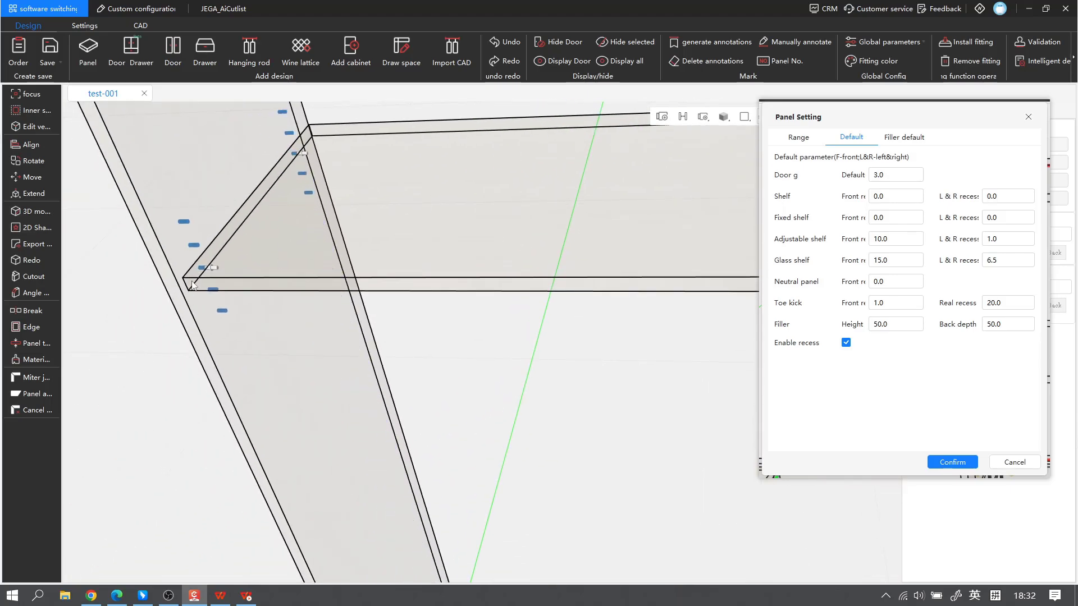
{"action": "scroll", "coordinate": [192, 285], "scroll_direction": "down", "scroll_amount": 3}
{"action": "scroll", "coordinate": [550, 207], "scroll_direction": "down", "scroll_amount": 5}
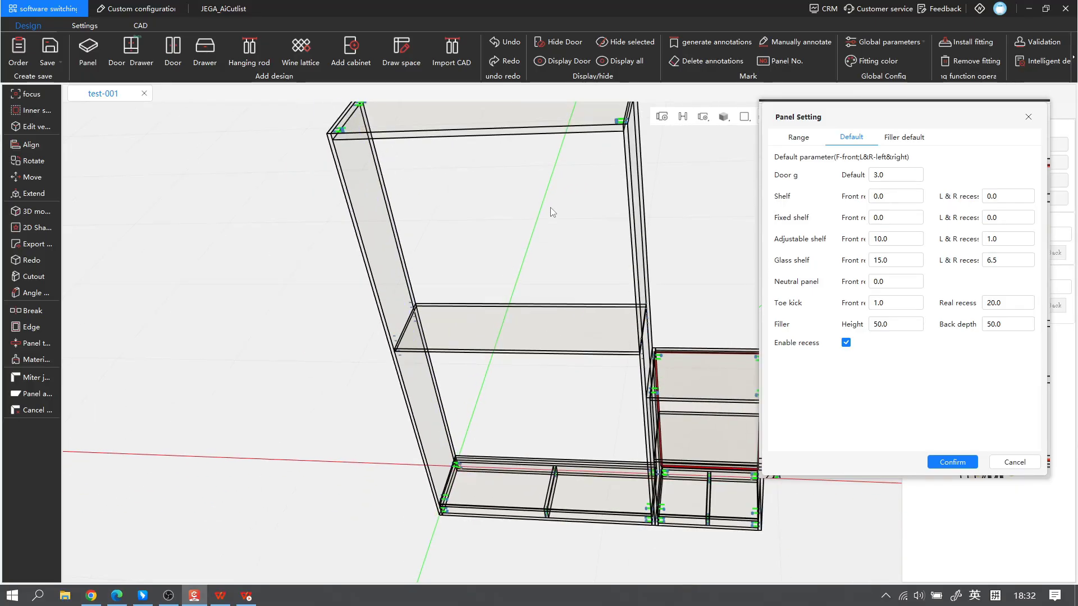
Step: Draw and delete a second adjustable shelf between the large cabinet's side panels, above the first, and leave the drawing mode
{"action": "left_click_drag", "start_coordinate": [550, 212], "coordinate": [888, 289]}
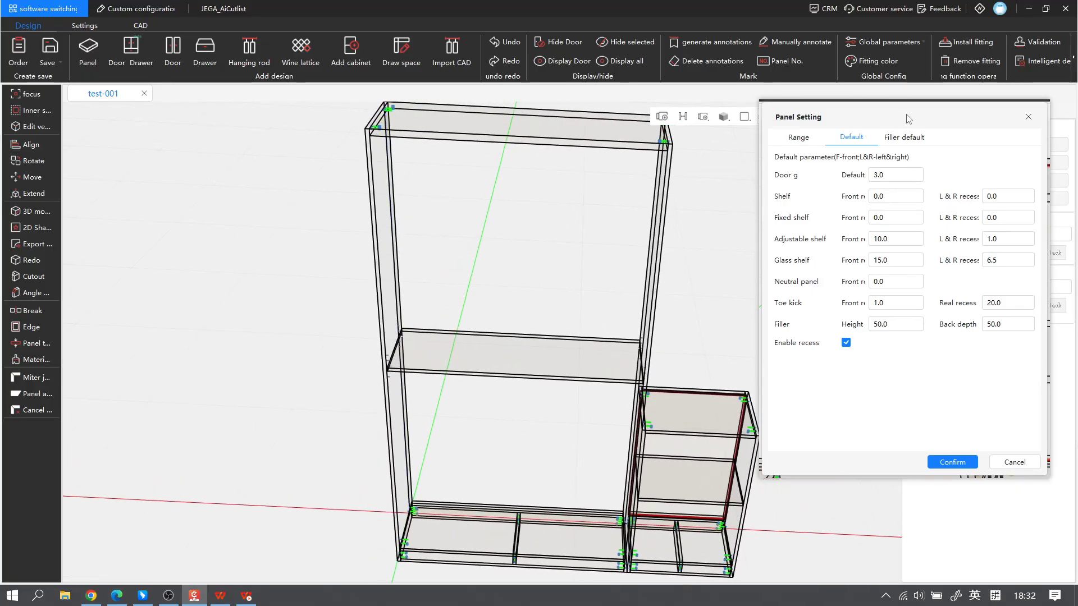
{"action": "left_click_drag", "start_coordinate": [908, 117], "coordinate": [182, 120]}
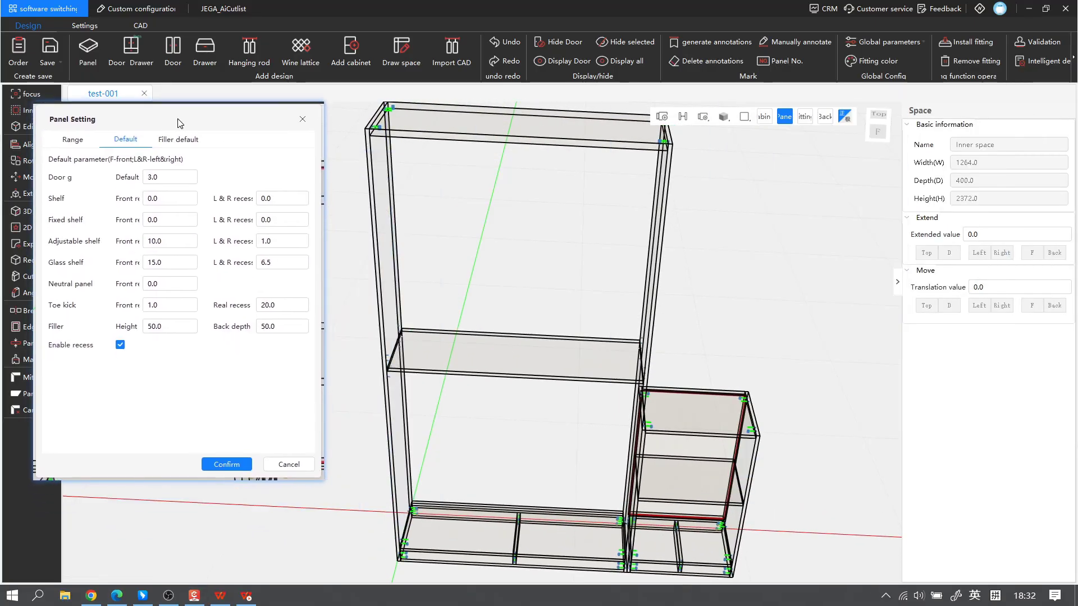
{"action": "left_click", "coordinate": [851, 122]}
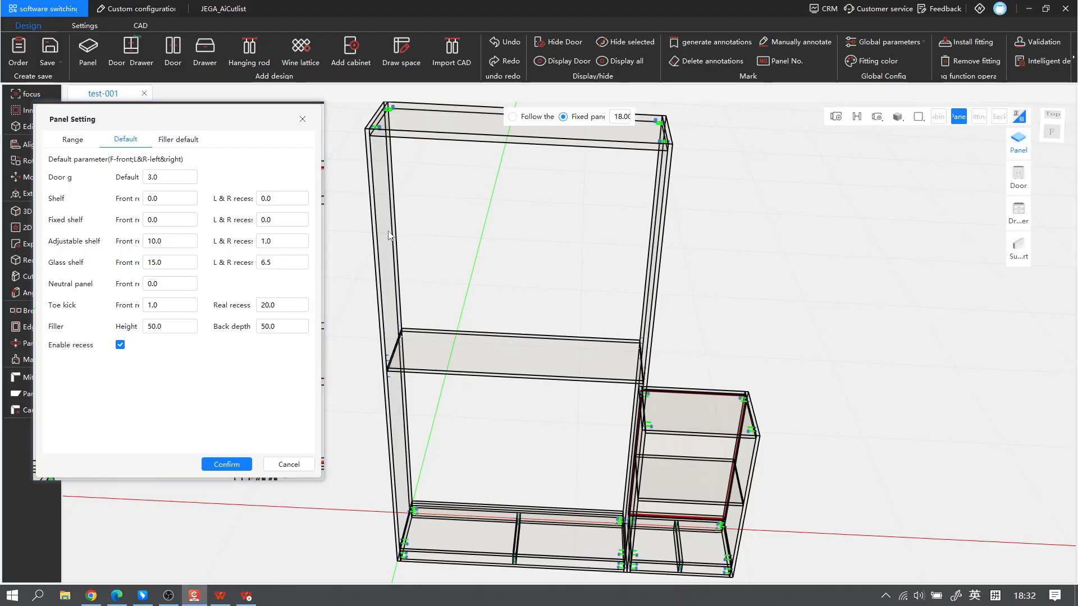
{"action": "left_click_drag", "start_coordinate": [388, 231], "coordinate": [623, 242]}
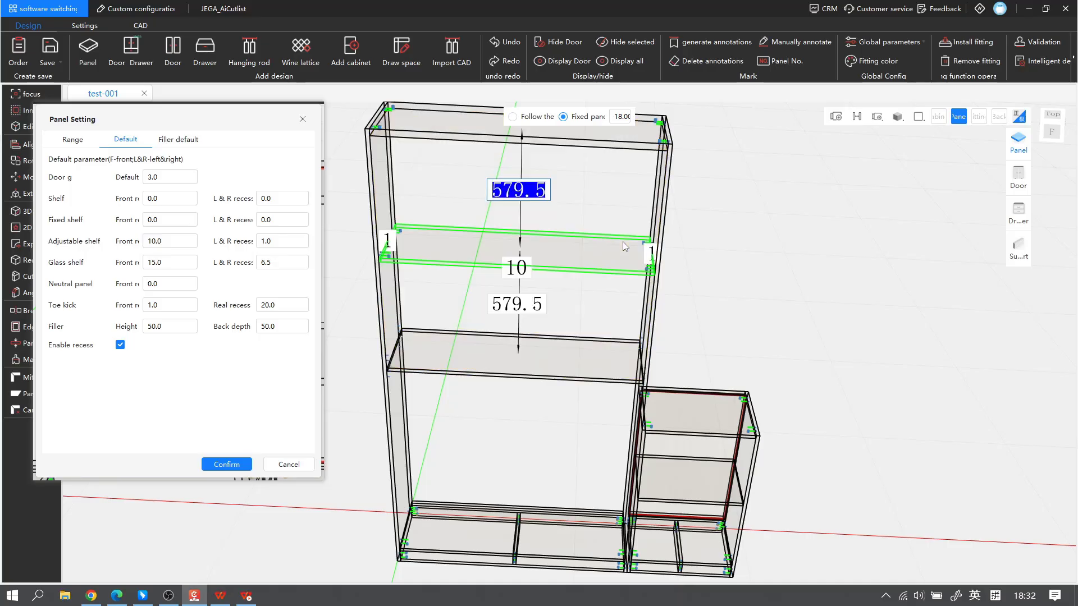
{"action": "left_click", "coordinate": [501, 251]}
{"action": "key", "text": "Delete"}
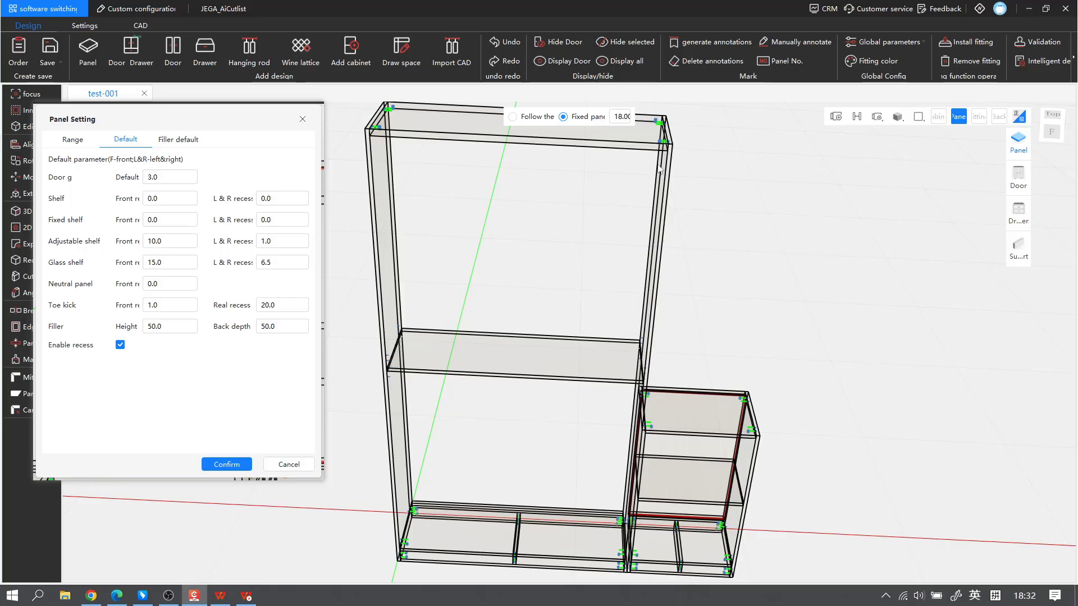
{"action": "left_click_drag", "start_coordinate": [196, 124], "coordinate": [230, 205]}
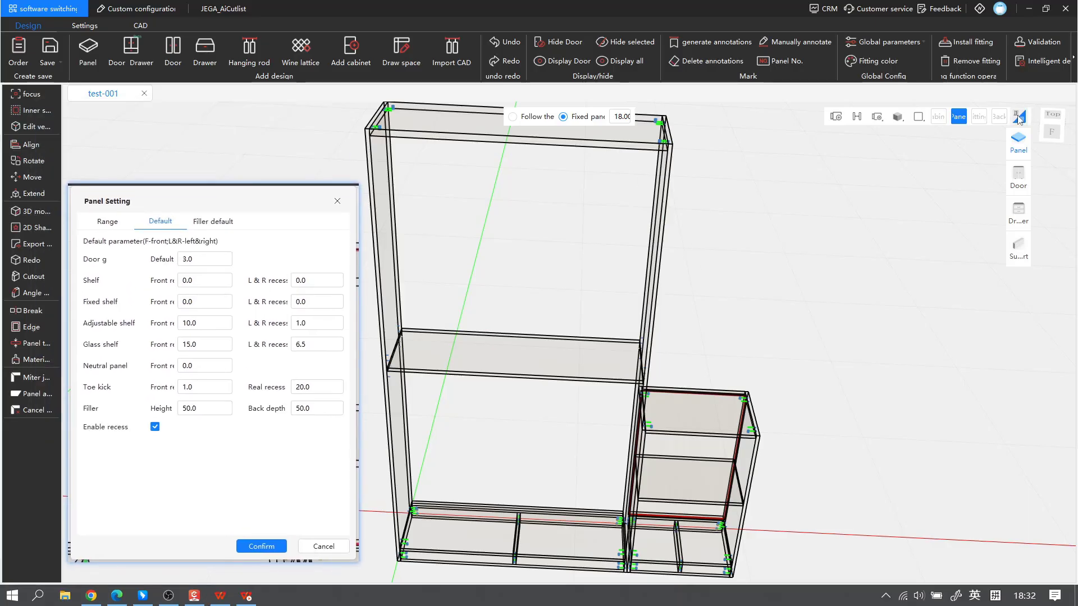
{"action": "left_click", "coordinate": [1019, 119]}
{"action": "scroll", "coordinate": [776, 293], "scroll_direction": "up", "scroll_amount": 2}
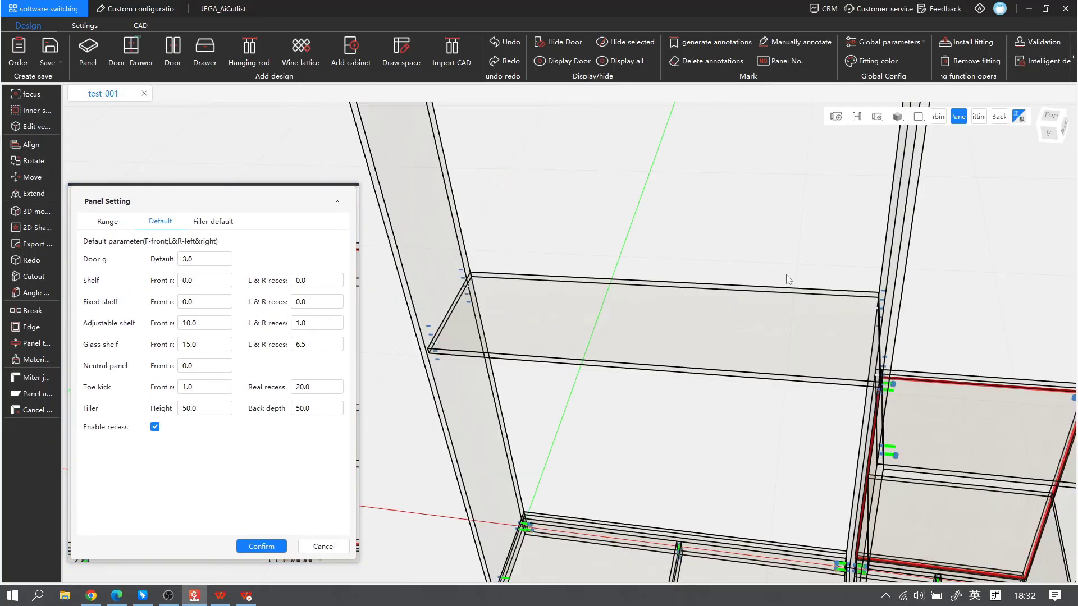
Step: Generate a transverse adjustable shelf in the inner space above the existing shelf, check its gap to the left side panel, and remove it
{"action": "scroll", "coordinate": [775, 280], "scroll_direction": "up", "scroll_amount": 2}
{"action": "middle_click_drag", "start_coordinate": [505, 233], "coordinate": [609, 216]}
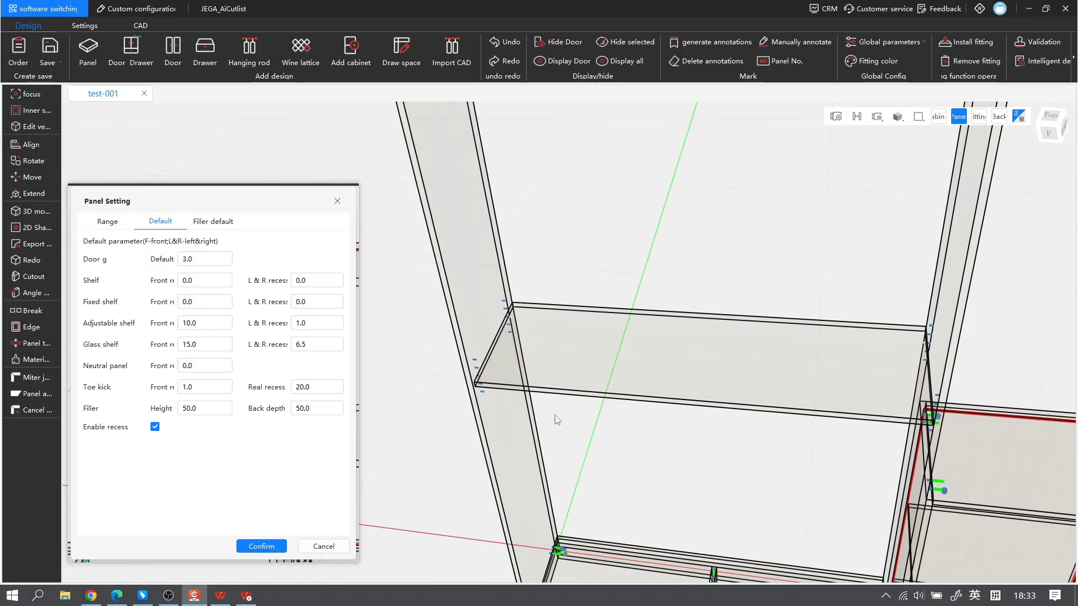
{"action": "left_click", "coordinate": [450, 147]}
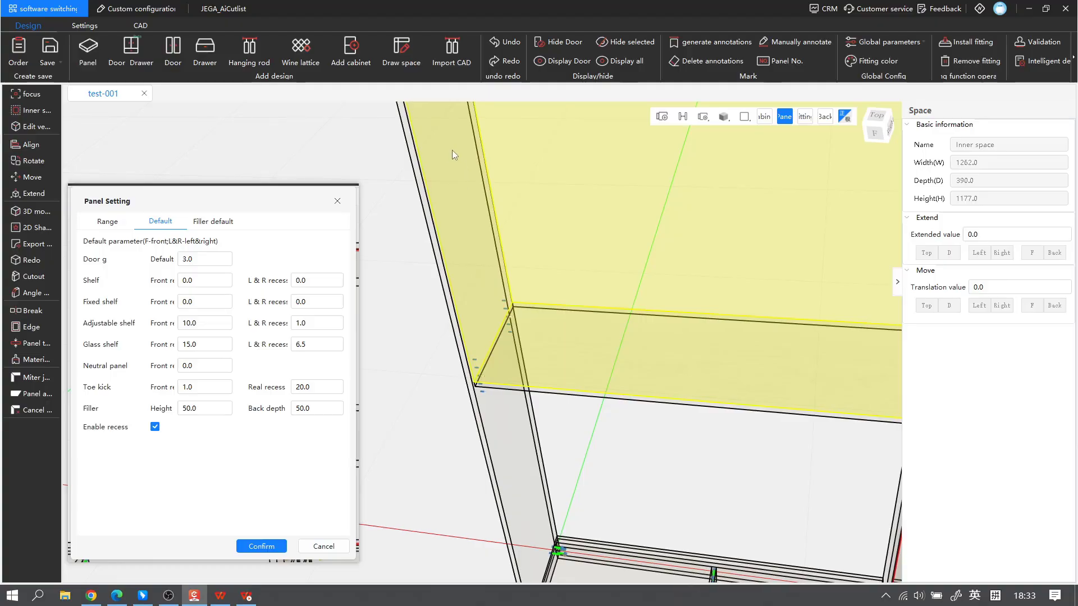
{"action": "right_click", "coordinate": [453, 150]}
{"action": "mouse_move", "coordinate": [531, 179]}
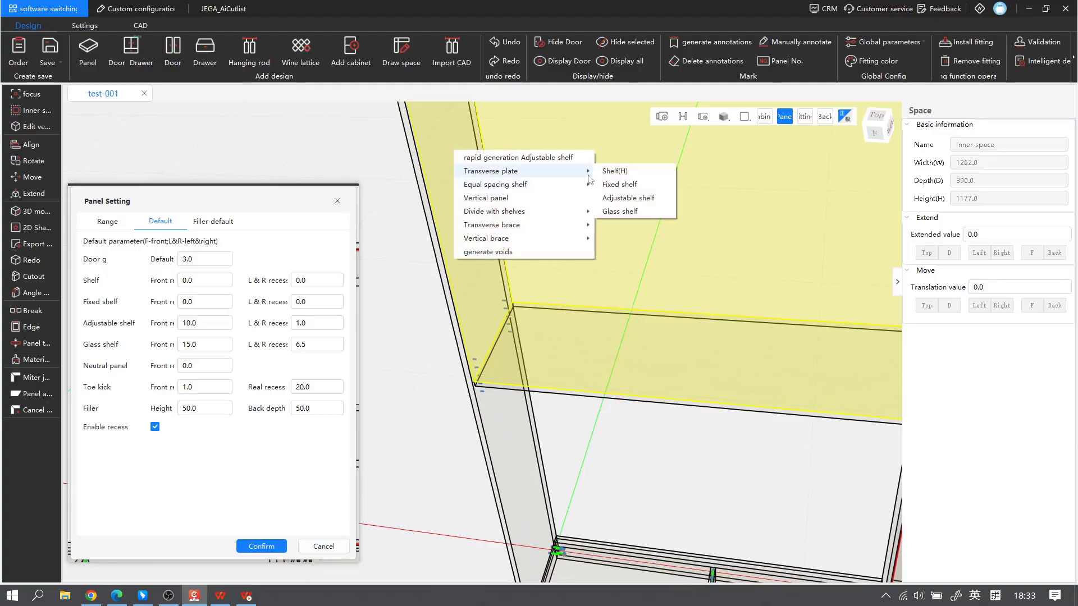
{"action": "left_click", "coordinate": [623, 198]}
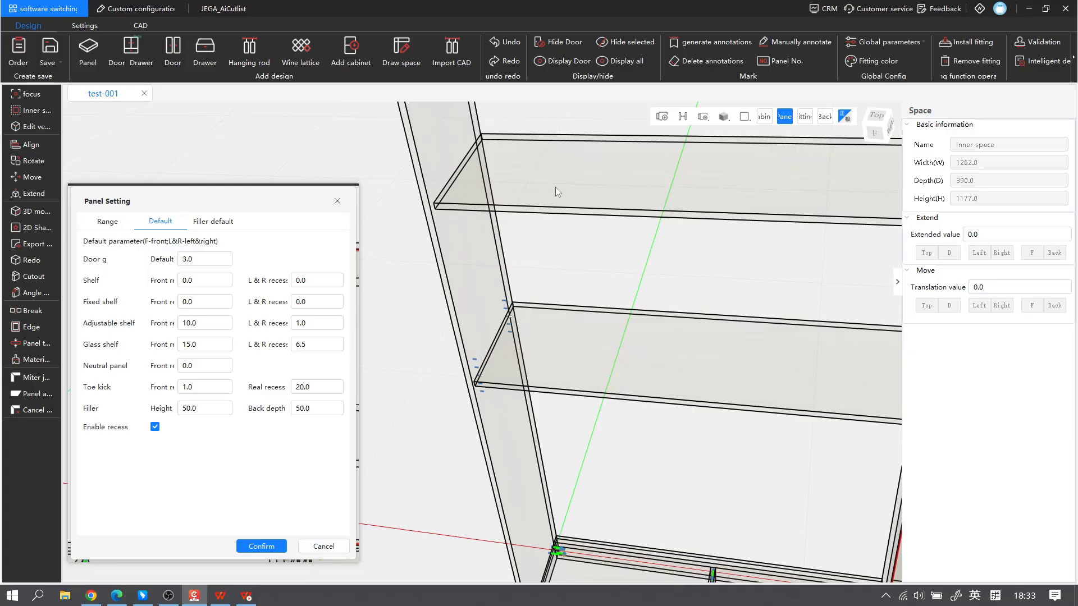
{"action": "left_click", "coordinate": [546, 163]}
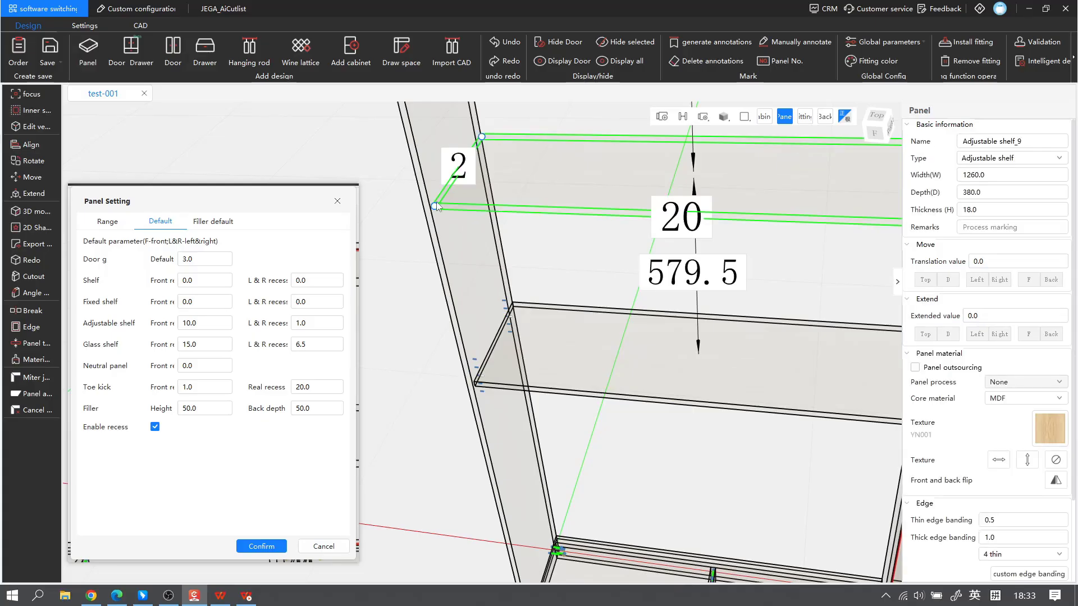
{"action": "left_click", "coordinate": [511, 259]}
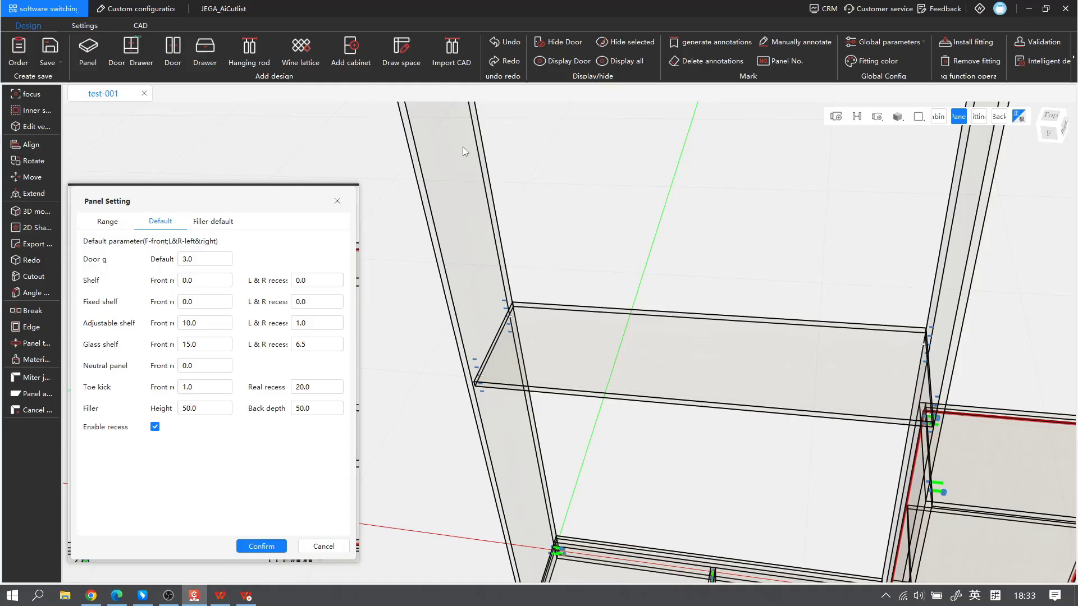
Step: Examine how the large cabinet's upper inner space meets the adjustable shelf and the side panels, then deselect the space
{"action": "left_click", "coordinate": [461, 183]}
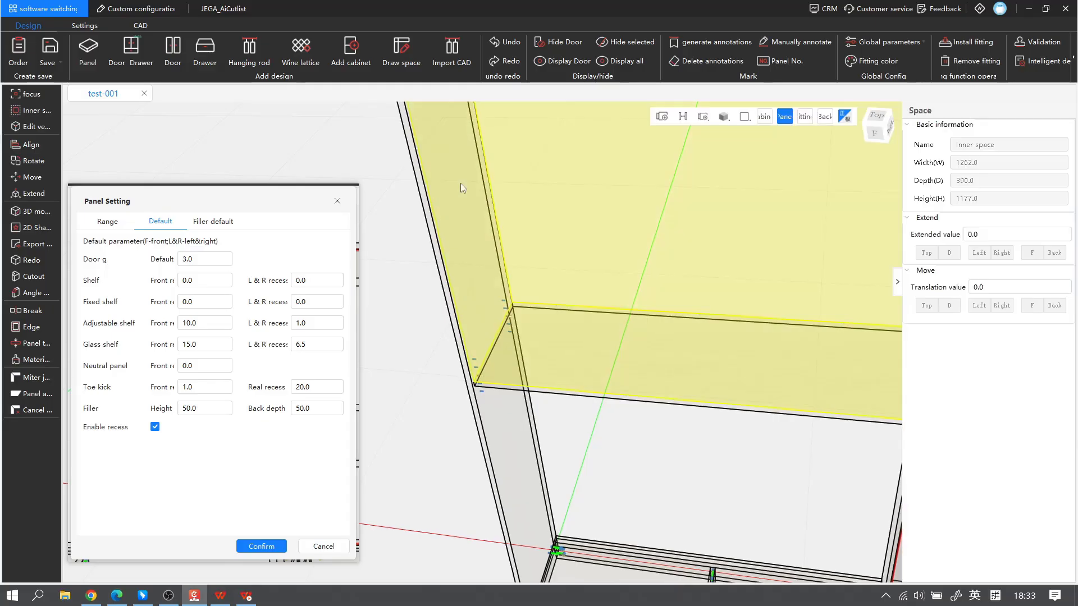
{"action": "scroll", "coordinate": [450, 344], "scroll_direction": "up", "scroll_amount": 3}
{"action": "middle_click_drag", "start_coordinate": [534, 331], "coordinate": [618, 268]}
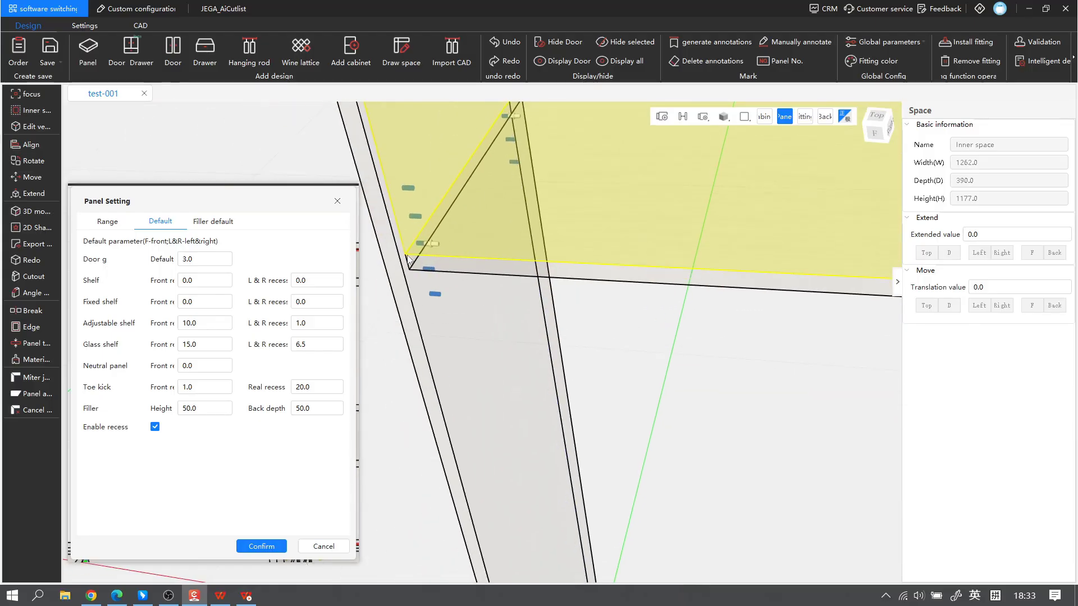
{"action": "scroll", "coordinate": [409, 252], "scroll_direction": "down", "scroll_amount": 5}
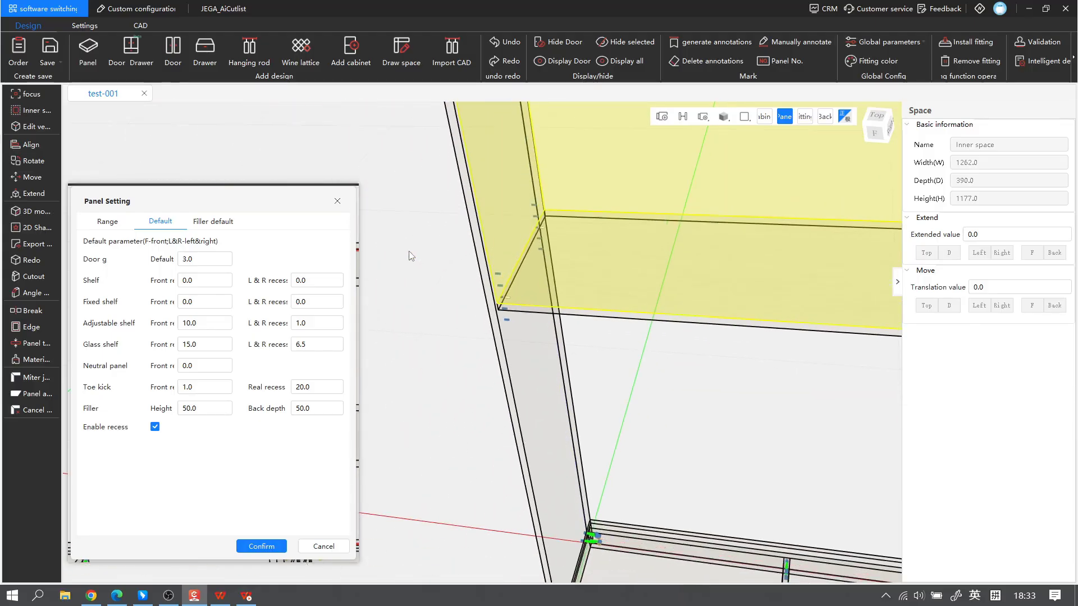
{"action": "middle_click_drag", "start_coordinate": [595, 193], "coordinate": [529, 286]}
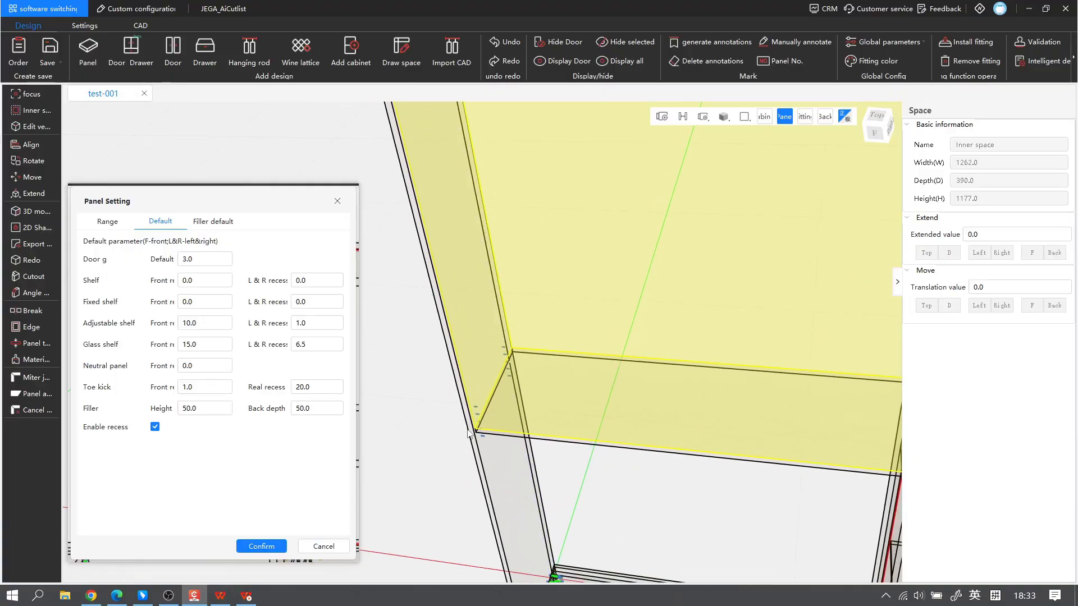
{"action": "scroll", "coordinate": [465, 435], "scroll_direction": "down", "scroll_amount": 5}
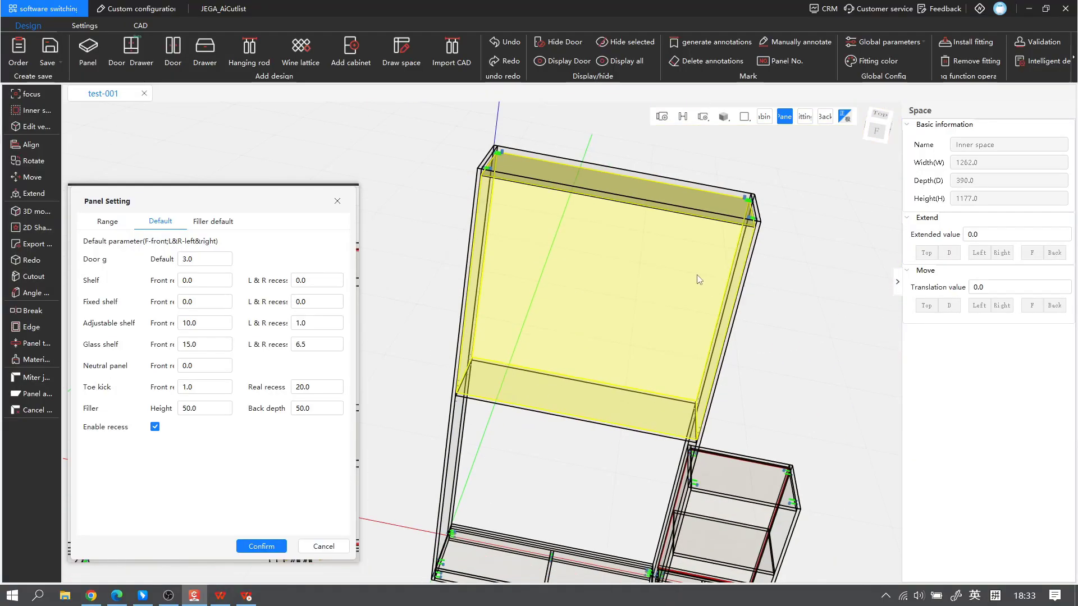
{"action": "left_click", "coordinate": [751, 258]}
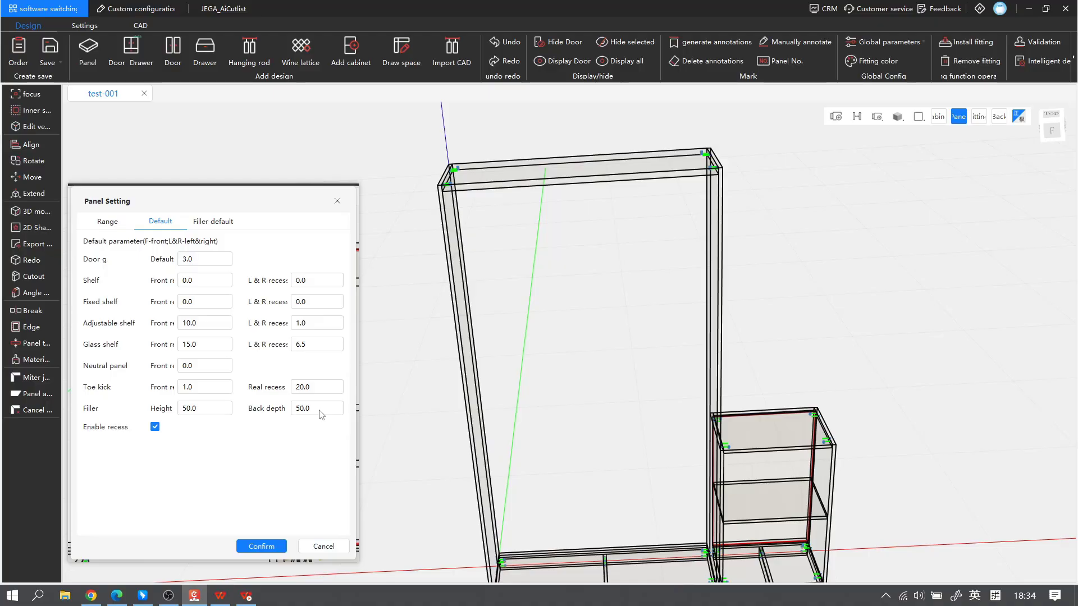
Step: Draw a vertical panel with fixed thickness 18 along the inner face of the large cabinet's left side panel, and leave the drawing mode
{"action": "middle_click_drag", "start_coordinate": [614, 445], "coordinate": [1022, 164]}
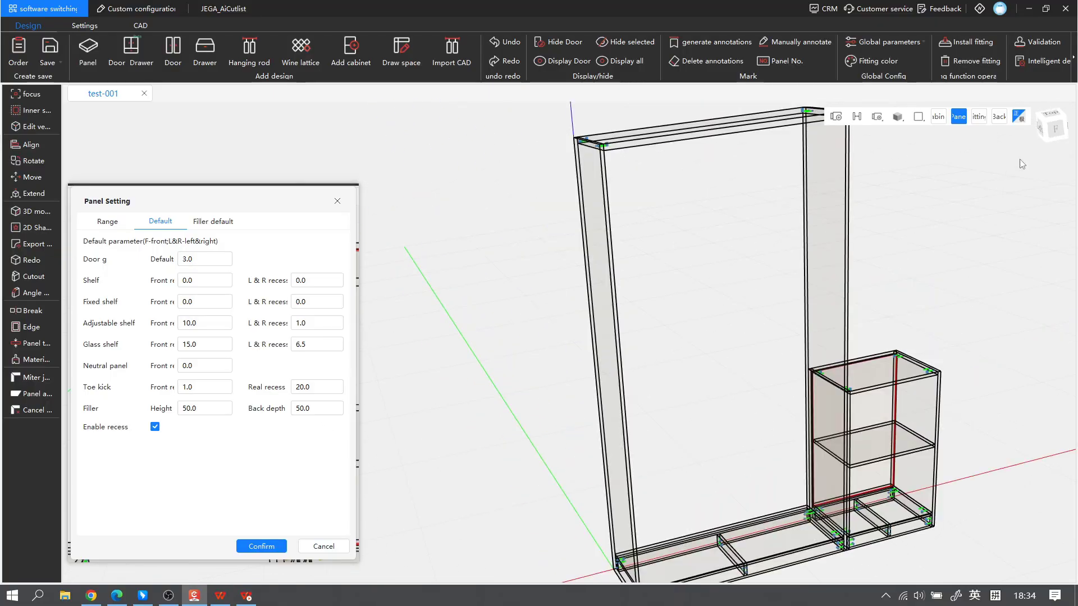
{"action": "left_click", "coordinate": [1019, 122]}
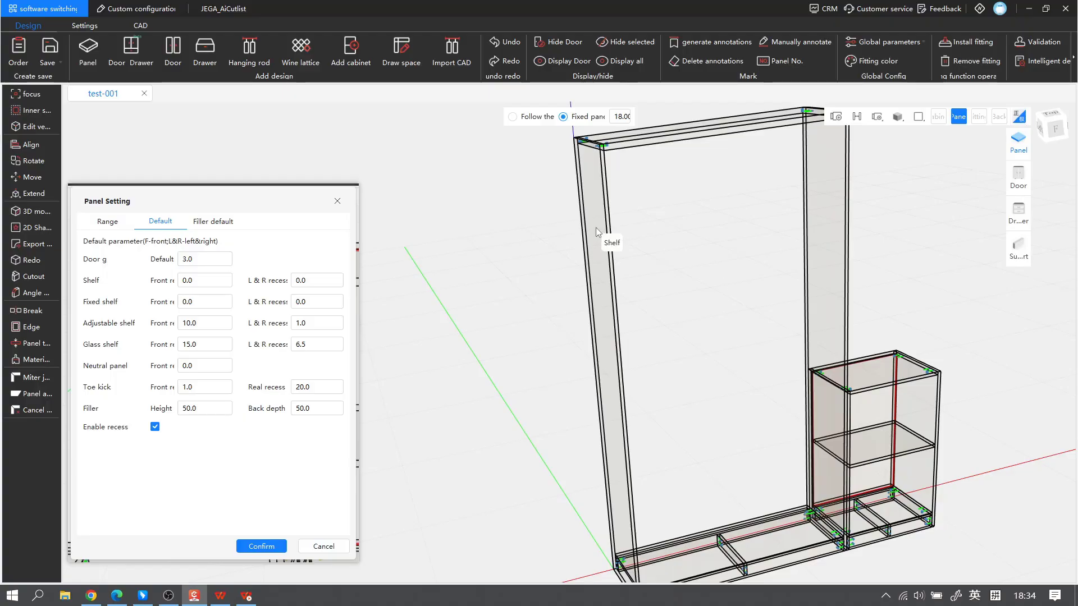
{"action": "left_click", "coordinate": [610, 390]}
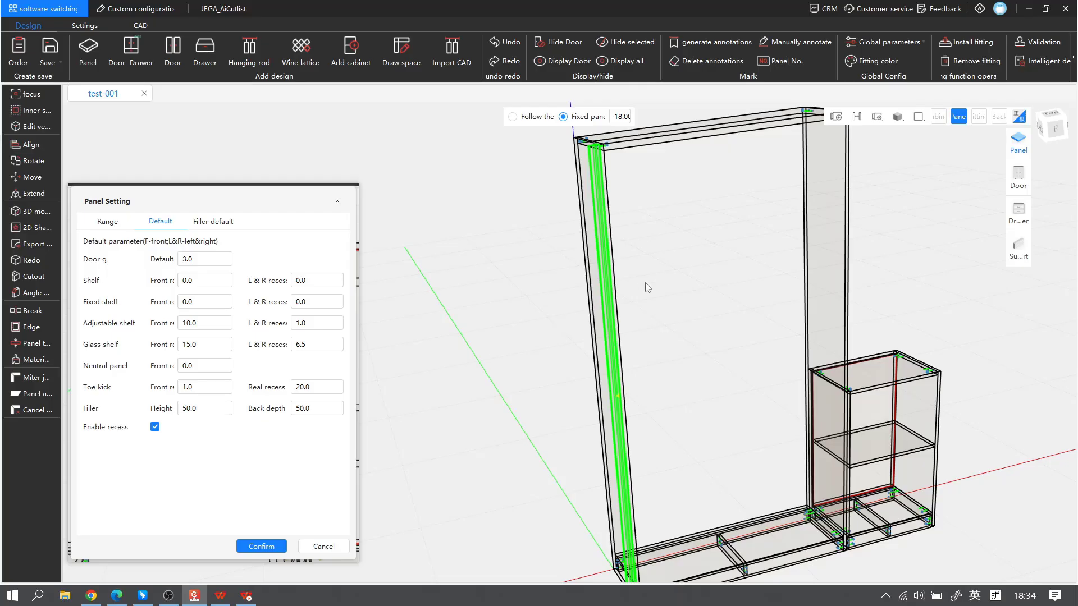
{"action": "left_click", "coordinate": [1016, 115]}
{"action": "left_click", "coordinate": [600, 227]}
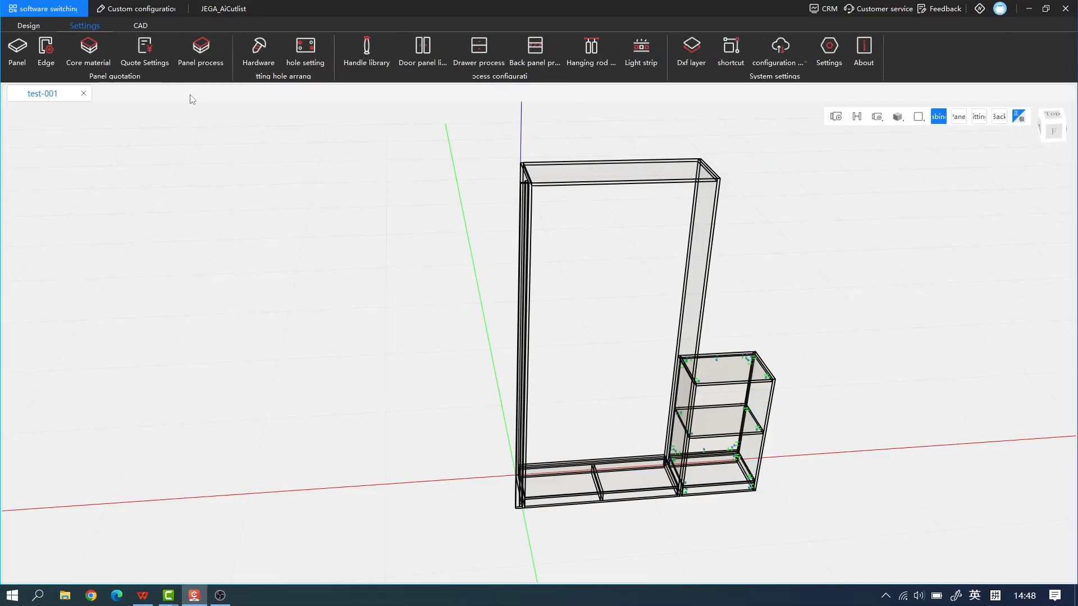
Step: Set the default filler height of the top filler to 100 in the panel settings
{"action": "left_click", "coordinate": [16, 49]}
{"action": "left_click", "coordinate": [534, 119]}
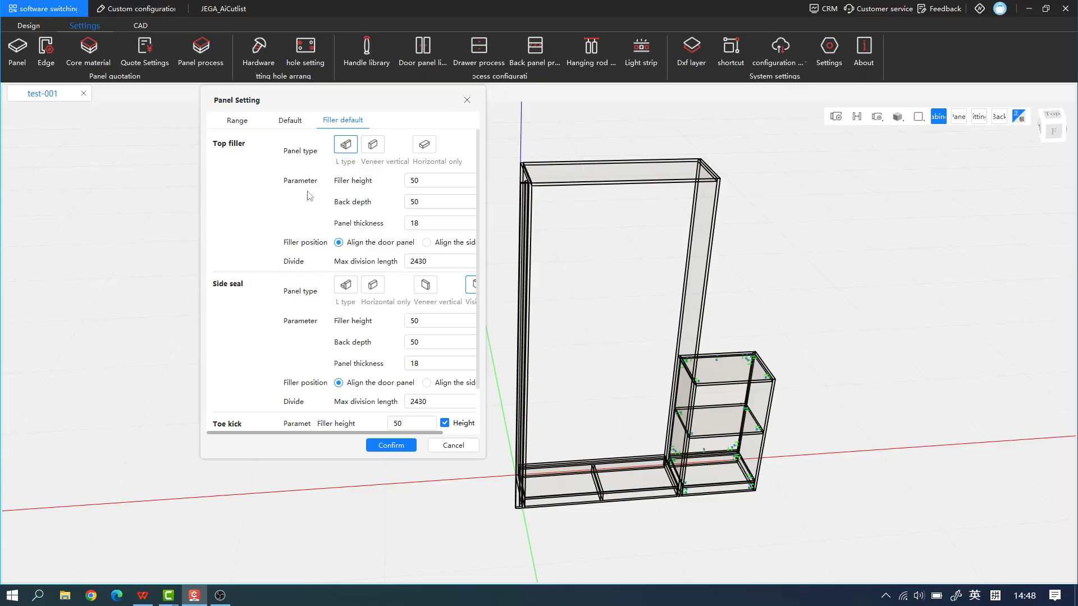
{"action": "left_click_drag", "start_coordinate": [416, 184], "coordinate": [410, 184]}
{"action": "type", "text": "100"}
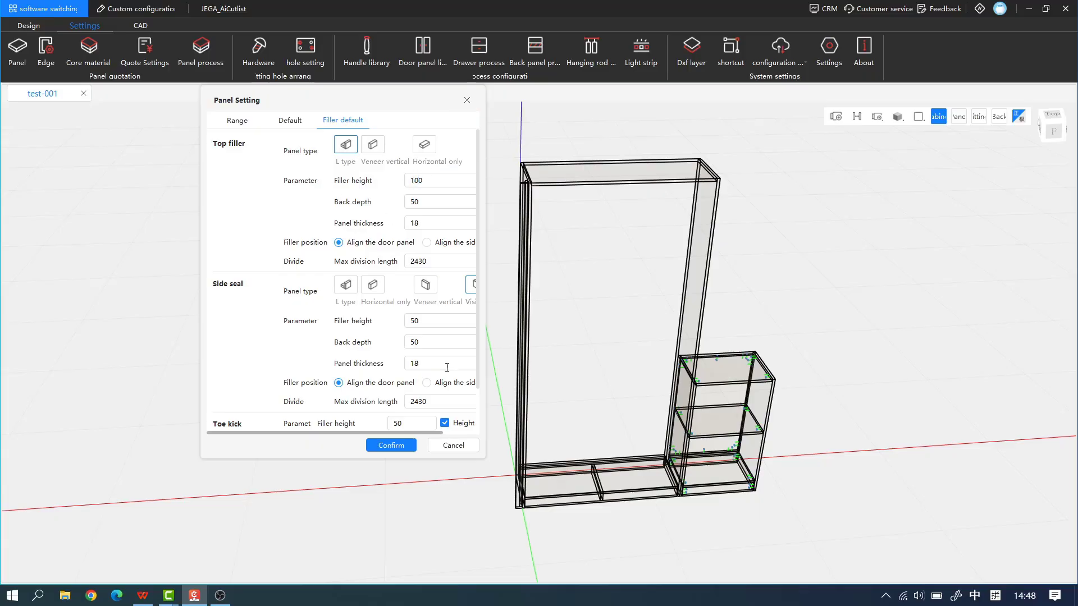
{"action": "left_click", "coordinate": [393, 445]}
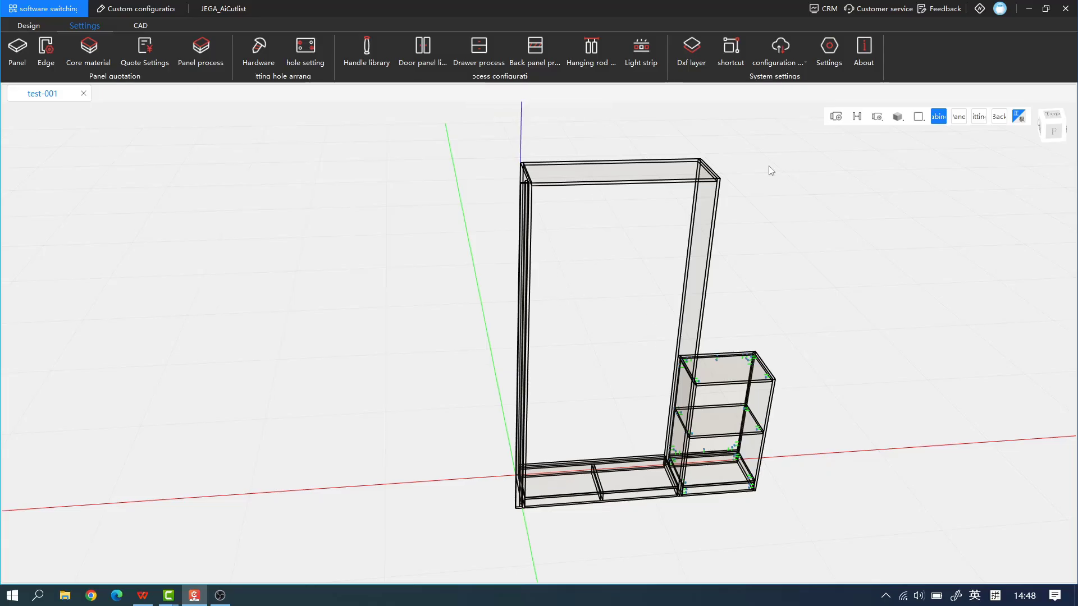
Step: Generate an L type top filler on the large cabinet with the intelligent filler generation
{"action": "left_click", "coordinate": [661, 179]}
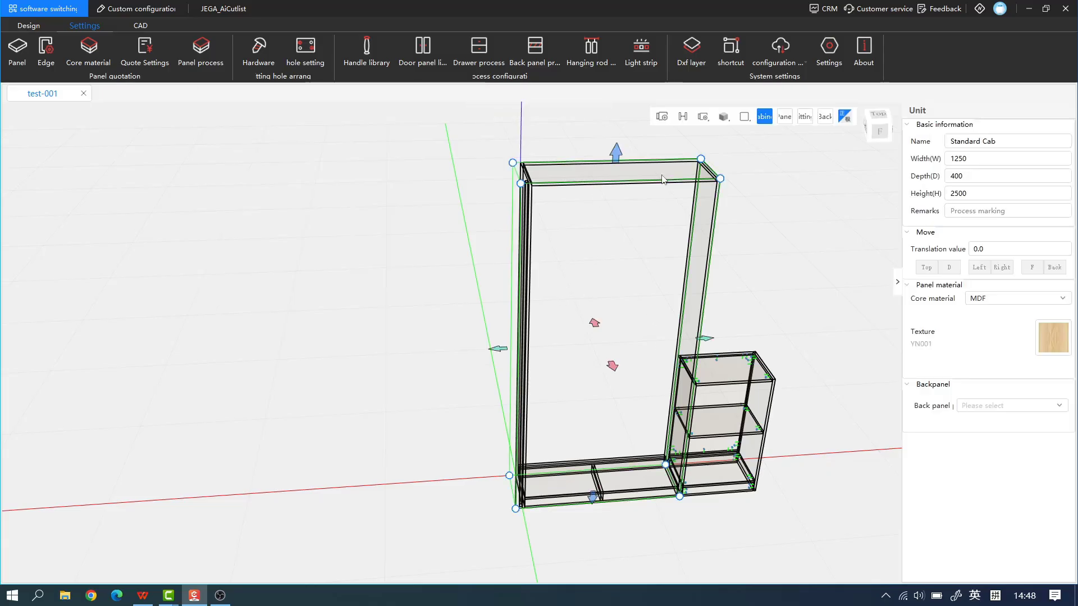
{"action": "right_click", "coordinate": [661, 179]}
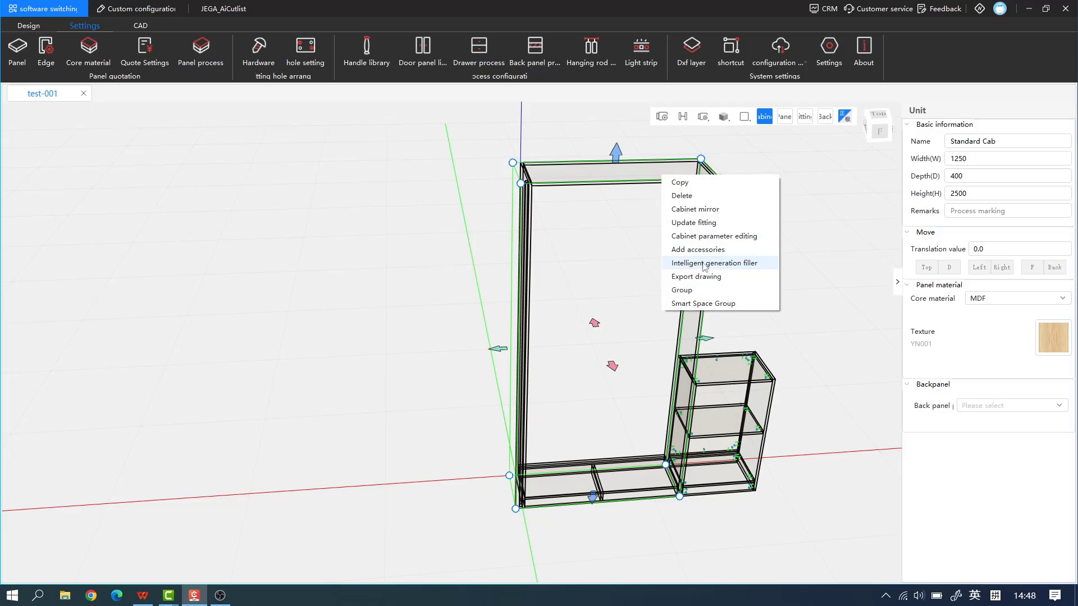
{"action": "left_click", "coordinate": [724, 267]}
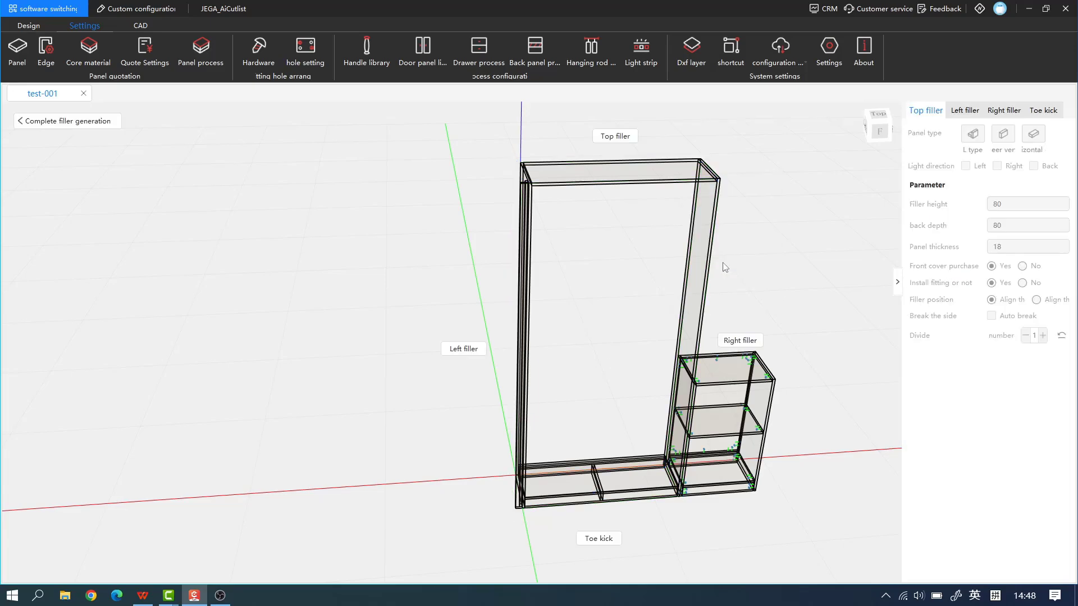
{"action": "left_click", "coordinate": [630, 137]}
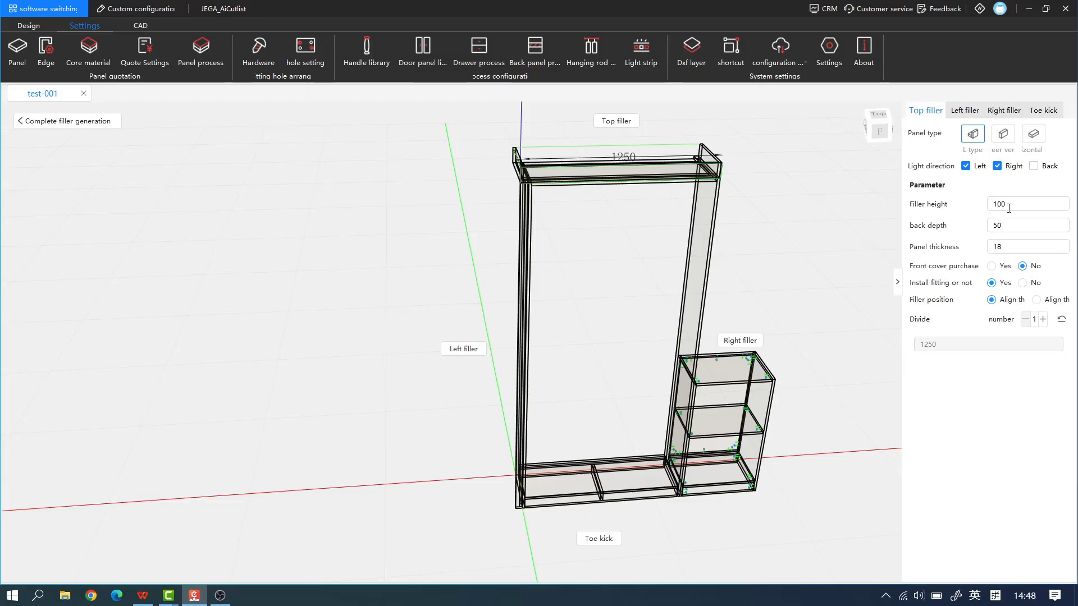
Step: Review the Default and Filler default pages of the Panel Setting dialog again
{"action": "left_click", "coordinate": [17, 51]}
{"action": "left_click", "coordinate": [480, 118]}
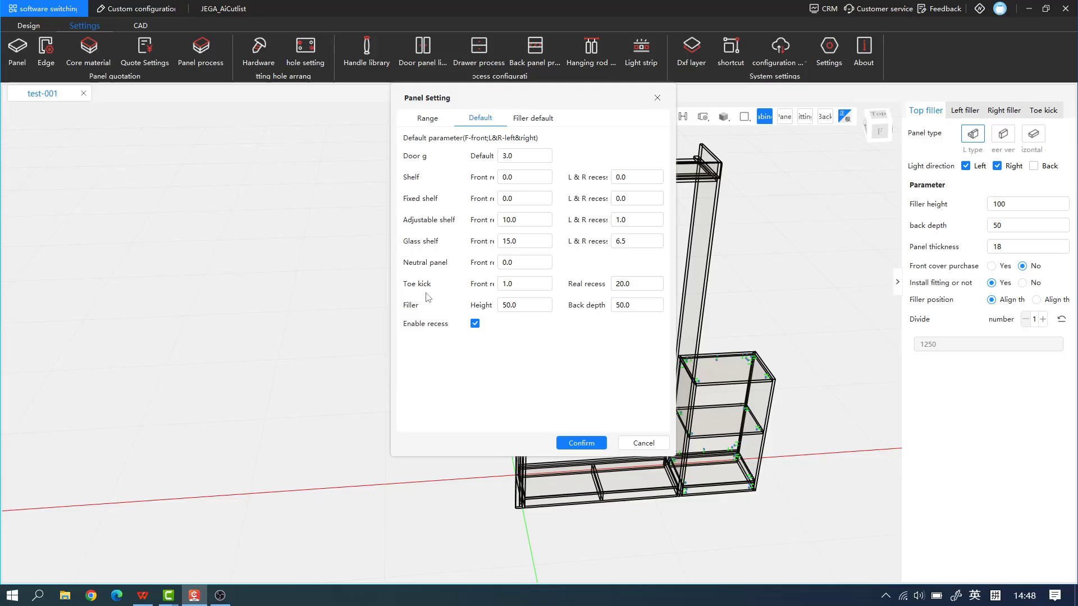
{"action": "left_click", "coordinate": [532, 119]}
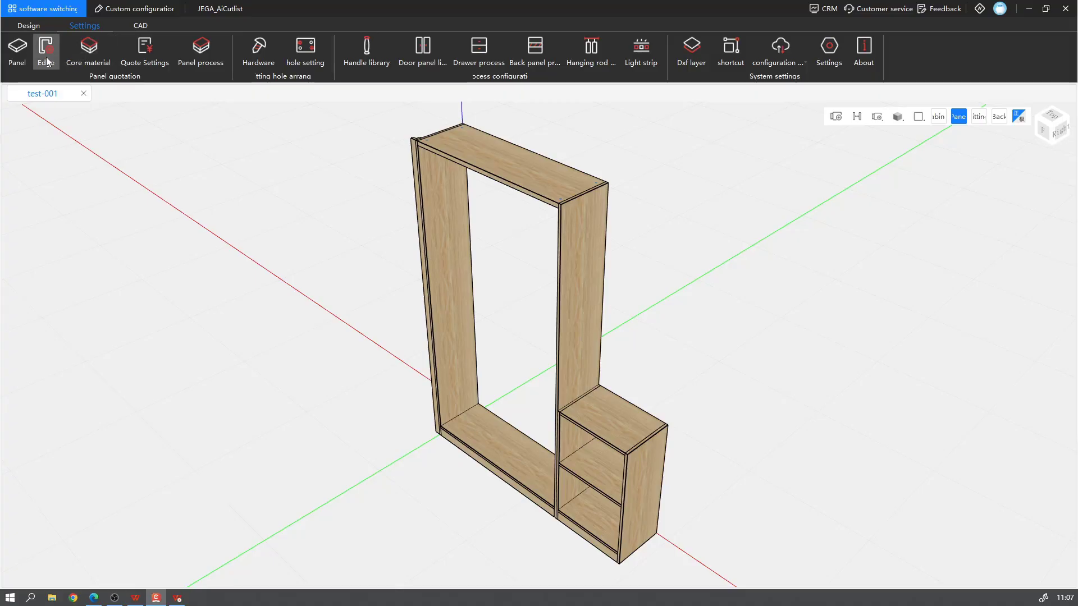
Step: Open the Edge banding Settings and examine the edge banding types available for the thin back panel
{"action": "left_click", "coordinate": [46, 56]}
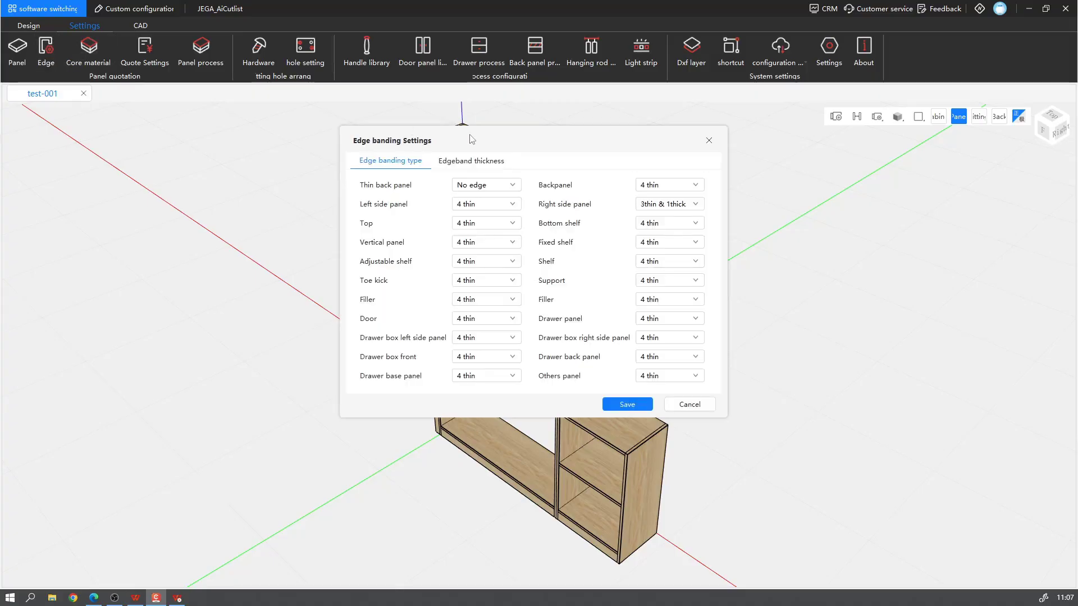
{"action": "left_click_drag", "start_coordinate": [470, 139], "coordinate": [425, 140]}
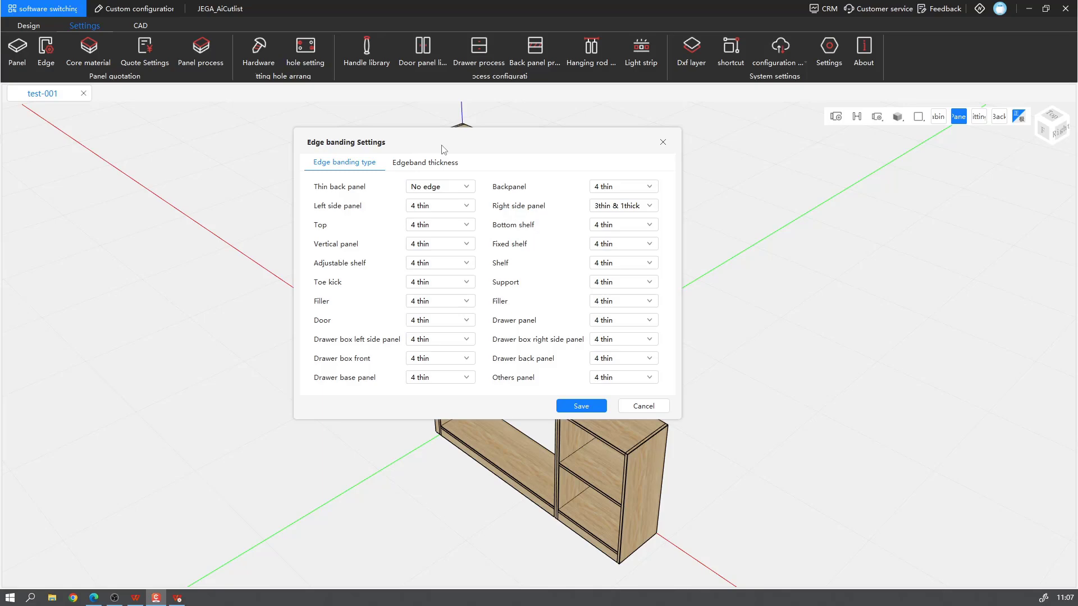
{"action": "left_click", "coordinate": [470, 189]}
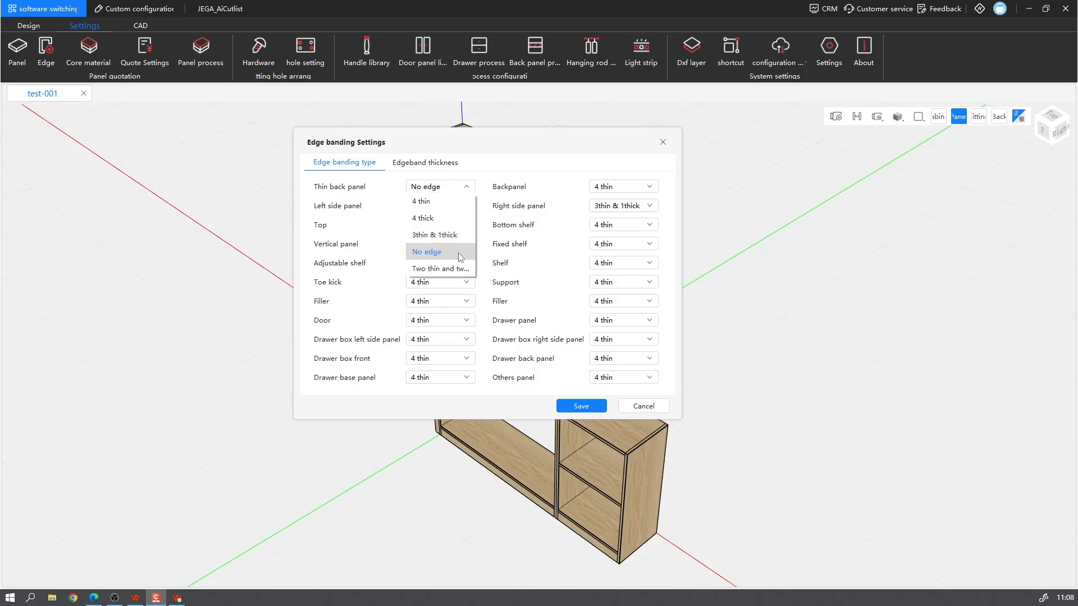
Step: Show the edgeband thickness table and open the H1369 ST40 row's thin and thick edge band values for editing
{"action": "left_click", "coordinate": [436, 163]}
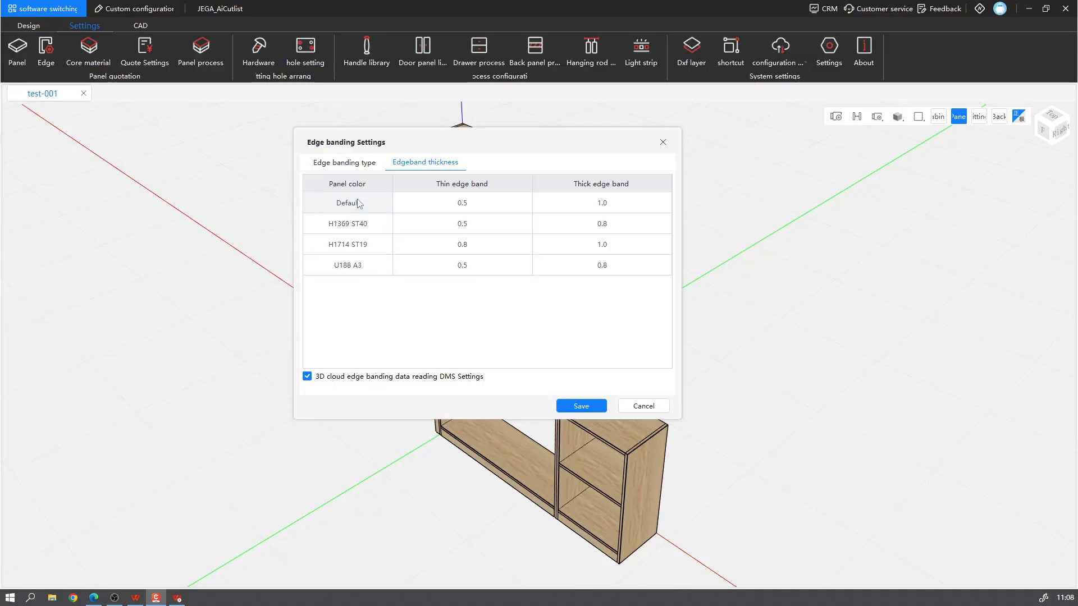
{"action": "double_click", "coordinate": [364, 230]}
{"action": "double_click", "coordinate": [477, 231]}
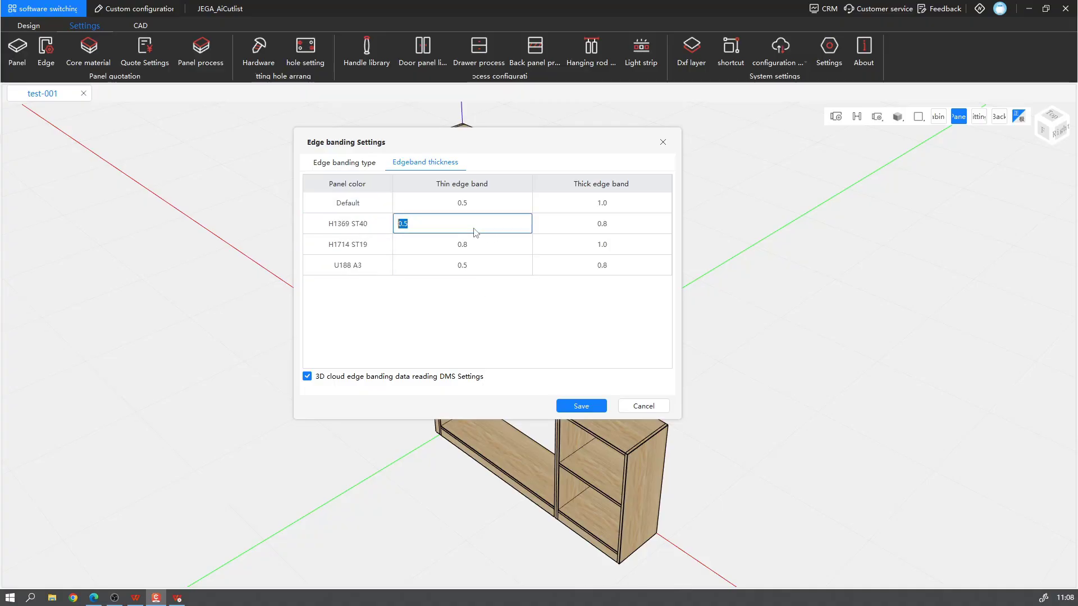
{"action": "double_click", "coordinate": [668, 228]}
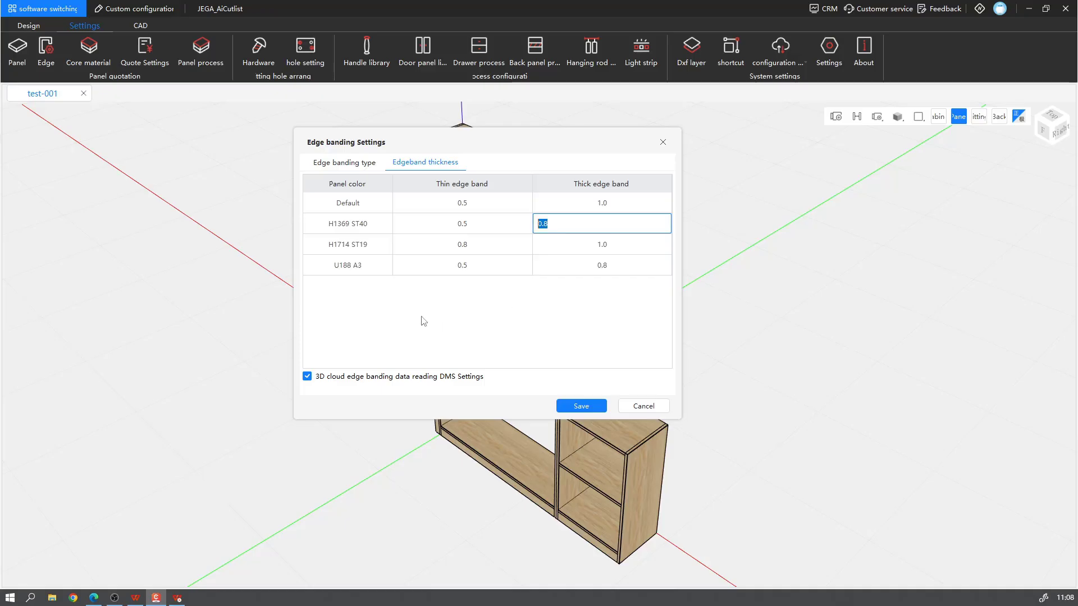
Step: Add a new row to the edgeband thickness table and check its panel color, thin and thick edge band cells without changing them
{"action": "right_click", "coordinate": [405, 304]}
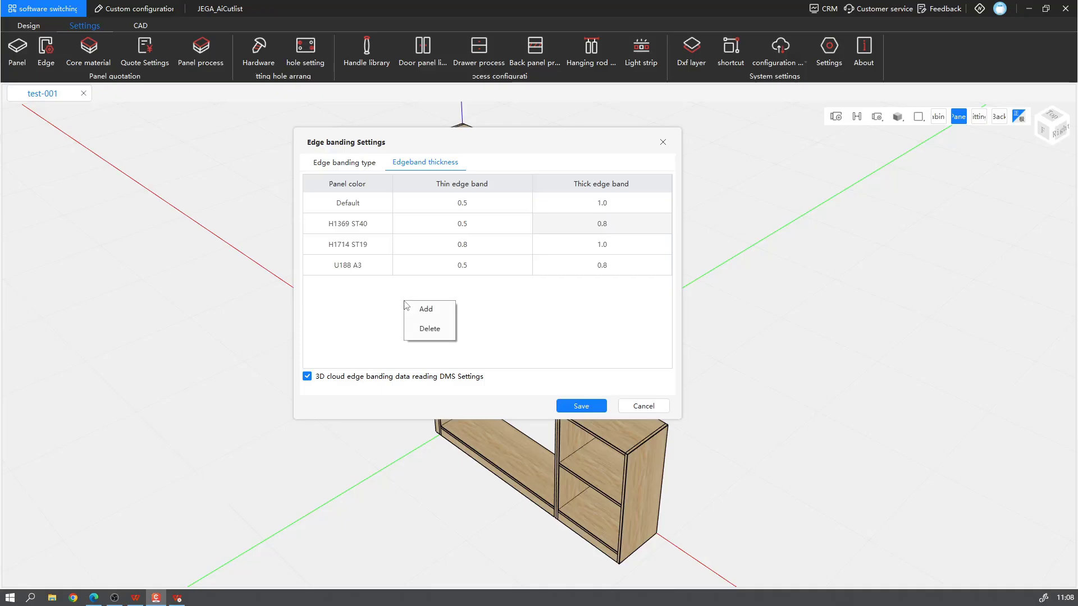
{"action": "left_click", "coordinate": [440, 311]}
{"action": "double_click", "coordinate": [357, 288]}
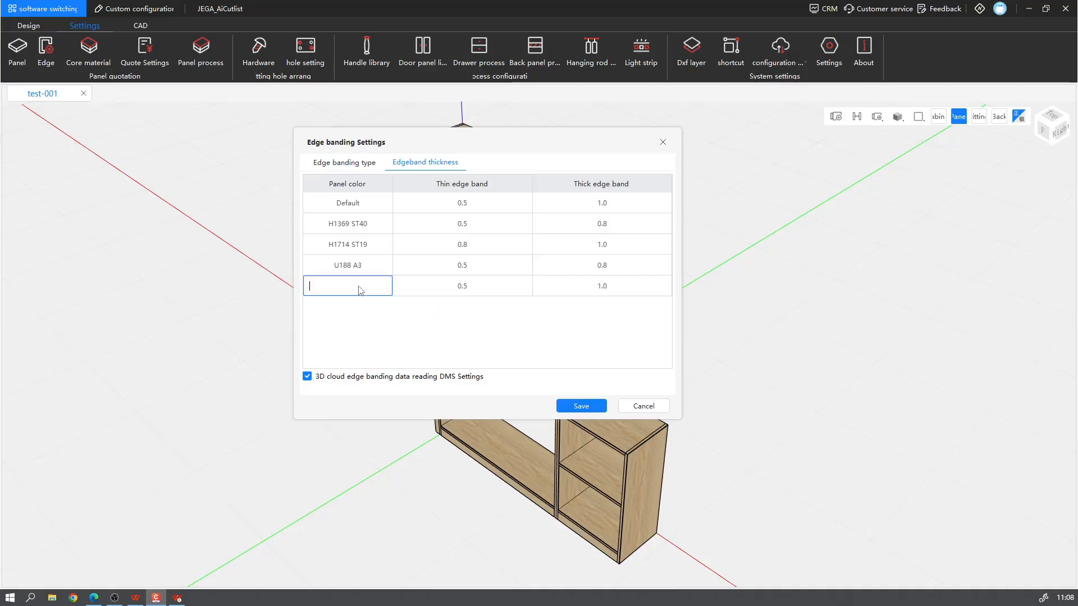
{"action": "double_click", "coordinate": [493, 288]}
{"action": "double_click", "coordinate": [608, 285]}
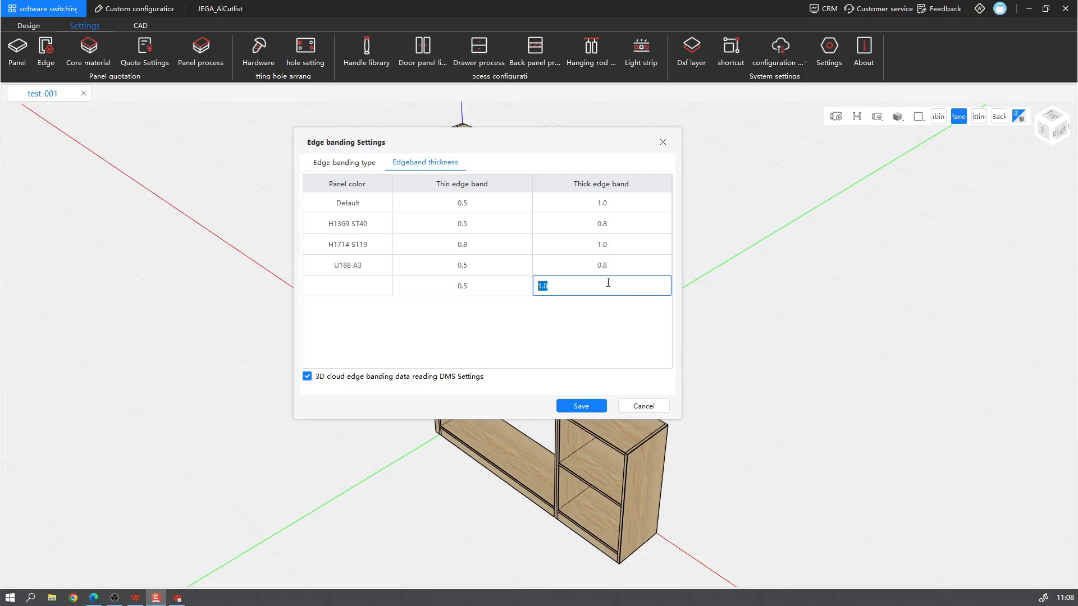
{"action": "left_click", "coordinate": [415, 322]}
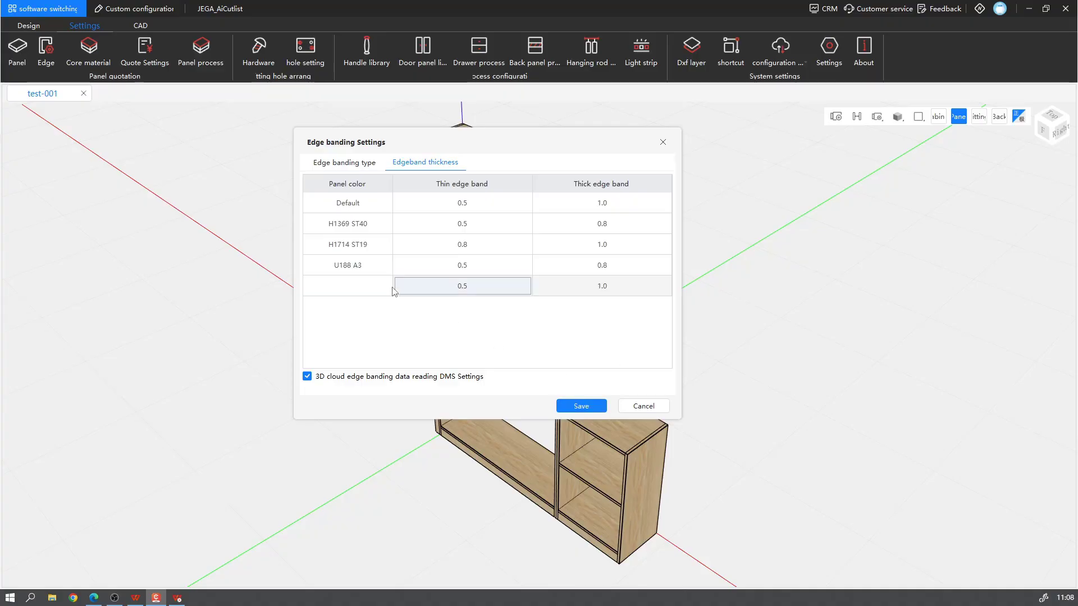
Step: Delete the empty fifth row from the edgeband thickness table
{"action": "left_click", "coordinate": [365, 292]}
{"action": "right_click", "coordinate": [365, 292]}
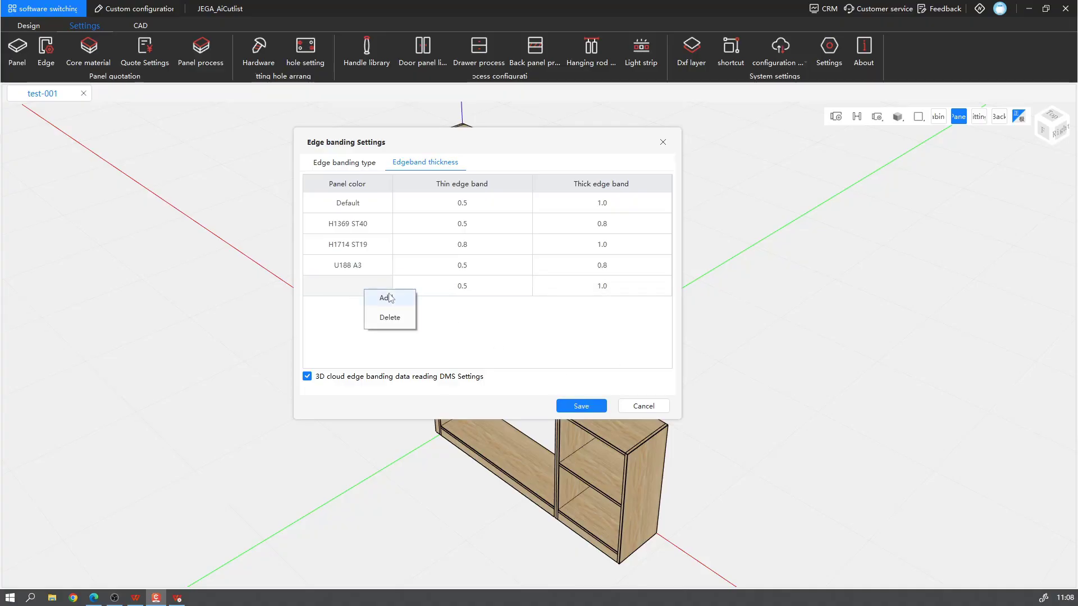
{"action": "left_click", "coordinate": [398, 318]}
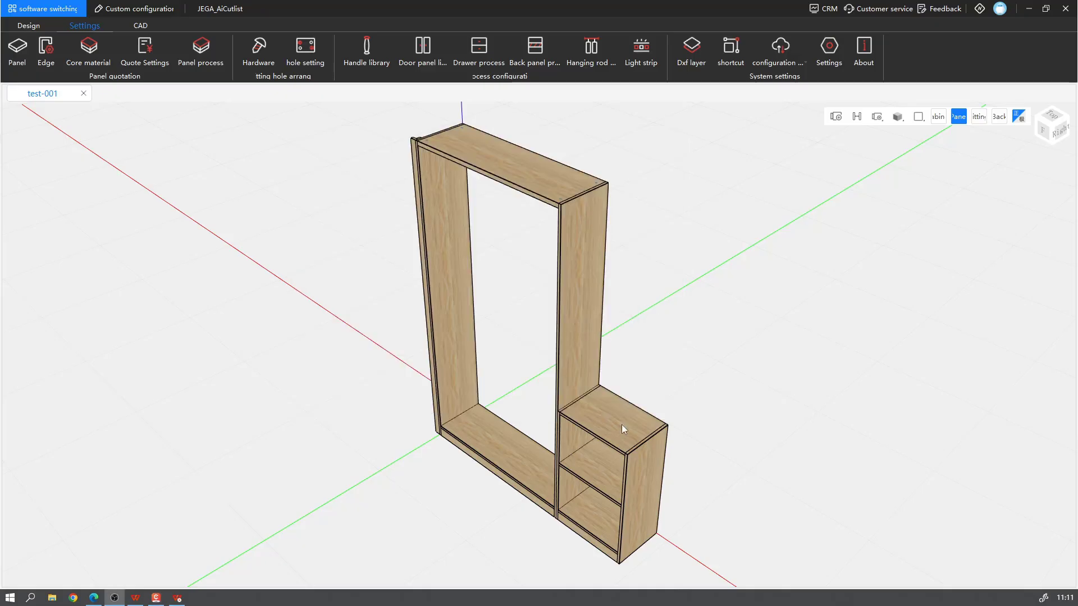
Step: Select the small cabinet's top panel and show the edgeband thickness table beside its panel properties
{"action": "left_click", "coordinate": [622, 425]}
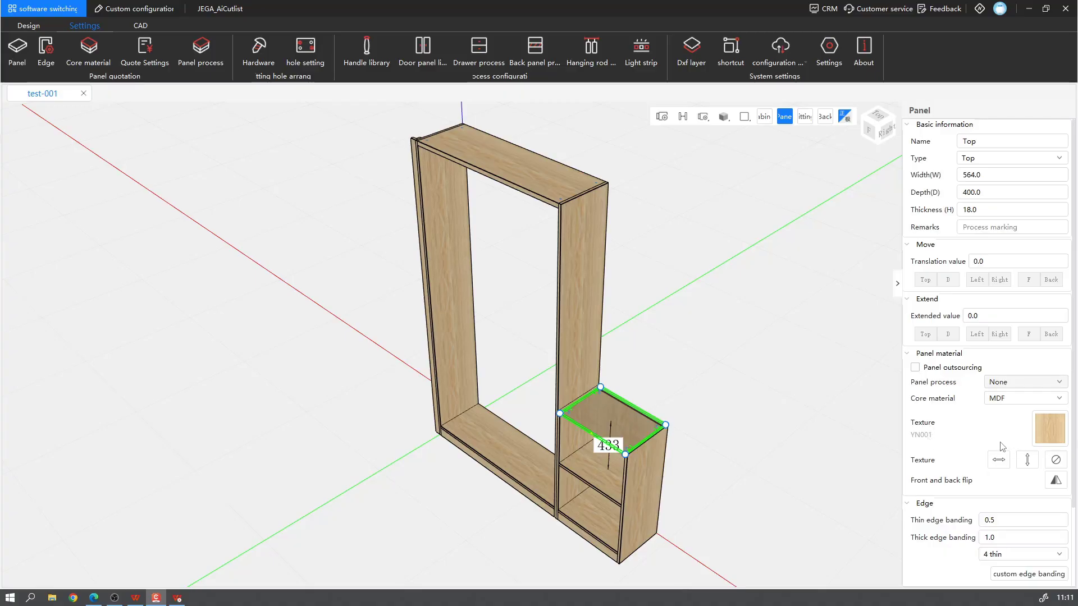
{"action": "left_click", "coordinate": [41, 49]}
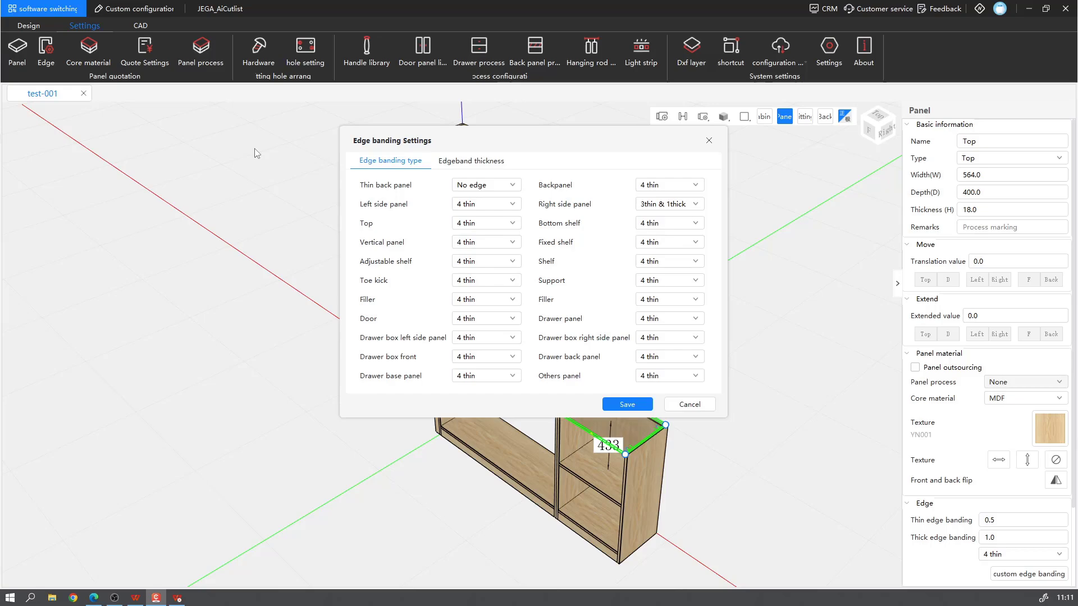
{"action": "left_click", "coordinate": [505, 165]}
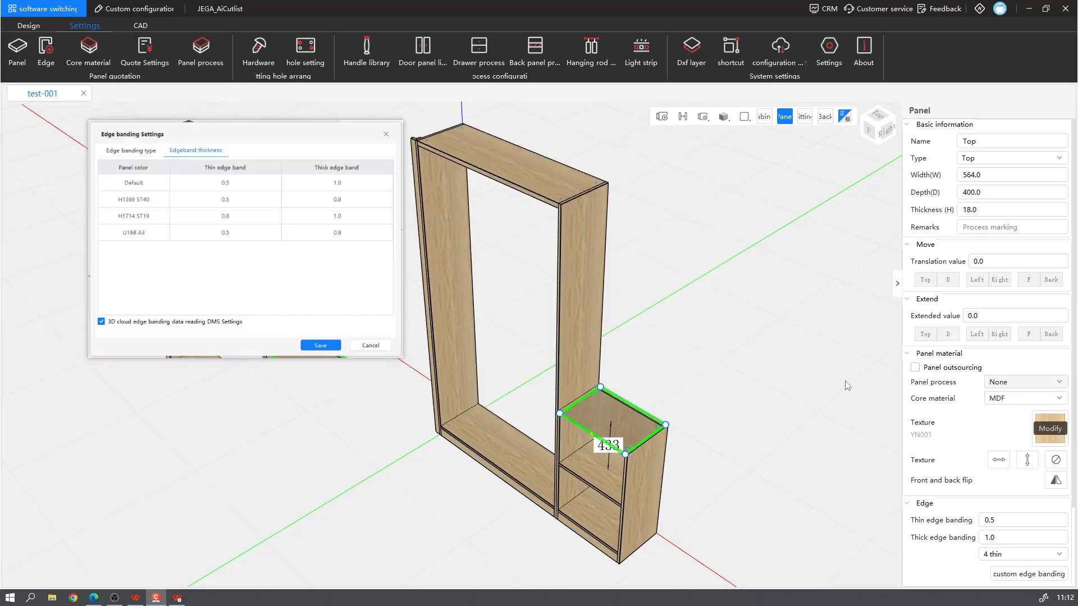
Step: Apply the H1369 ST40 texture from the local library's PLY folder to the small cabinet's top panel and reselect that panel
{"action": "left_click", "coordinate": [1057, 437]}
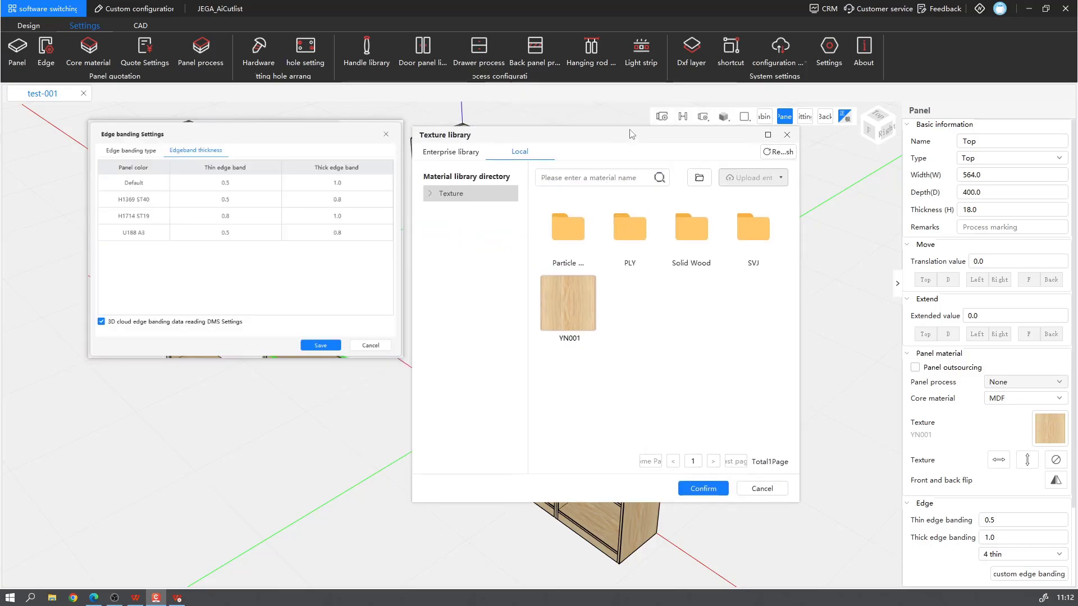
{"action": "double_click", "coordinate": [632, 243]}
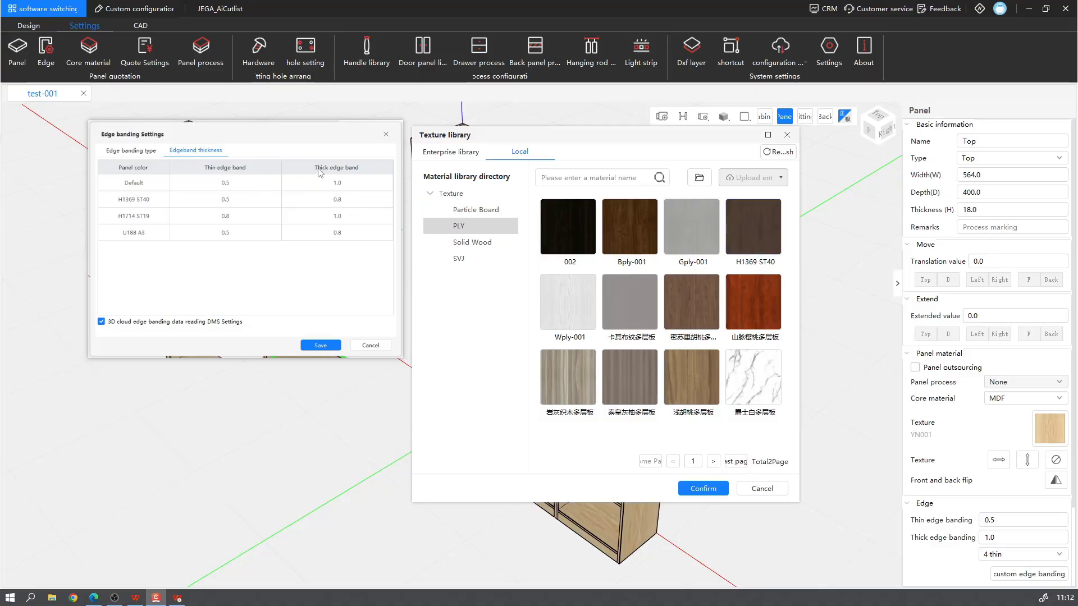
{"action": "double_click", "coordinate": [753, 229]}
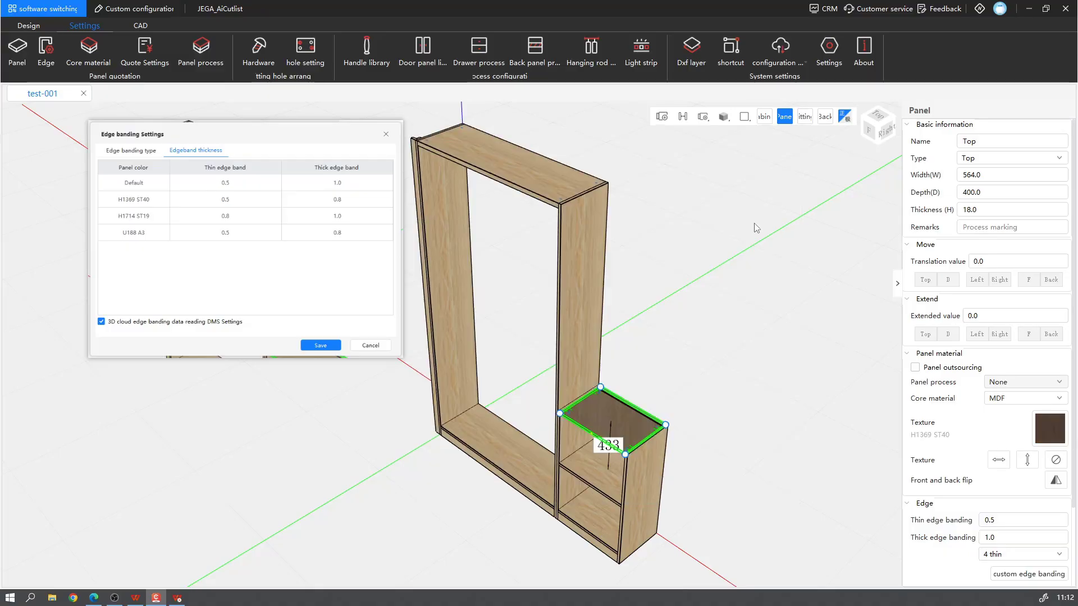
{"action": "scroll", "coordinate": [763, 404], "scroll_direction": "up", "scroll_amount": 3}
{"action": "left_click", "coordinate": [752, 398]}
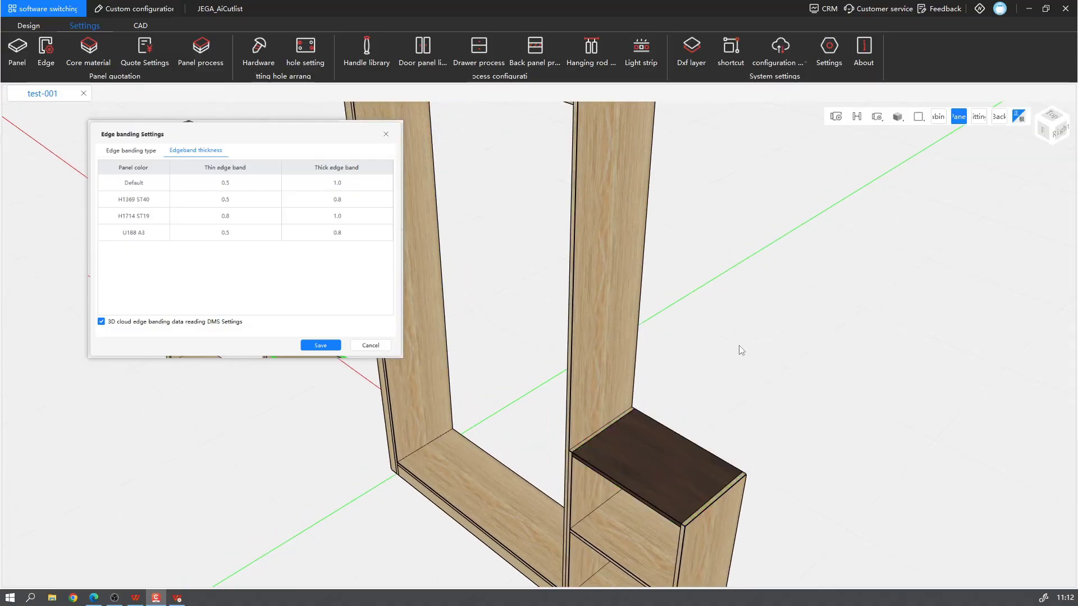
{"action": "left_click", "coordinate": [625, 453]}
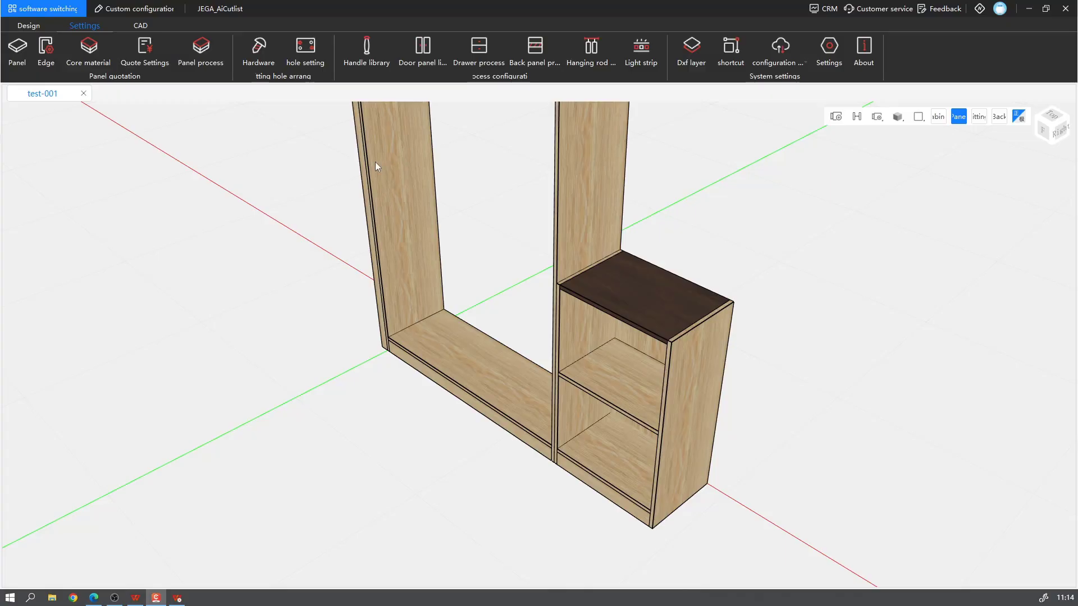
Step: Add a blank entry to the Core material setting list, delete it again and save the list
{"action": "left_click", "coordinate": [88, 49]}
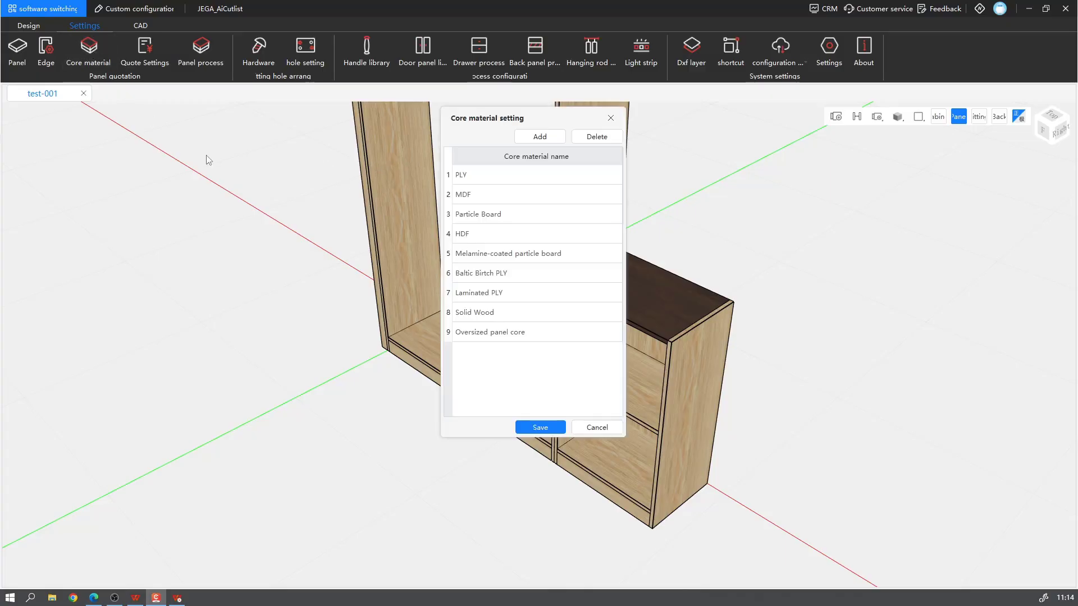
{"action": "left_click_drag", "start_coordinate": [527, 117], "coordinate": [397, 132]}
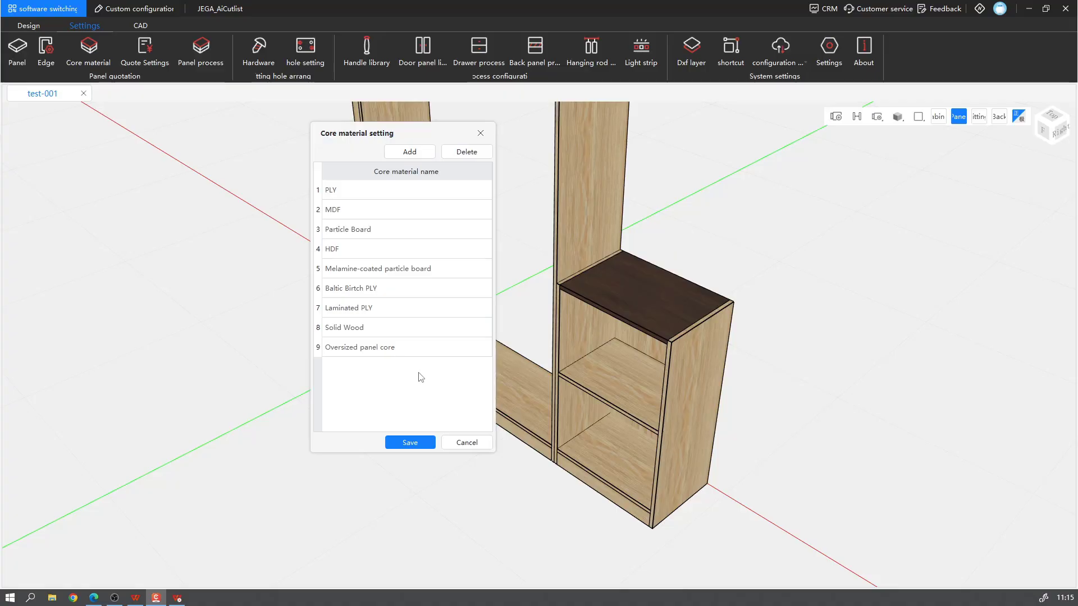
{"action": "left_click", "coordinate": [410, 152]}
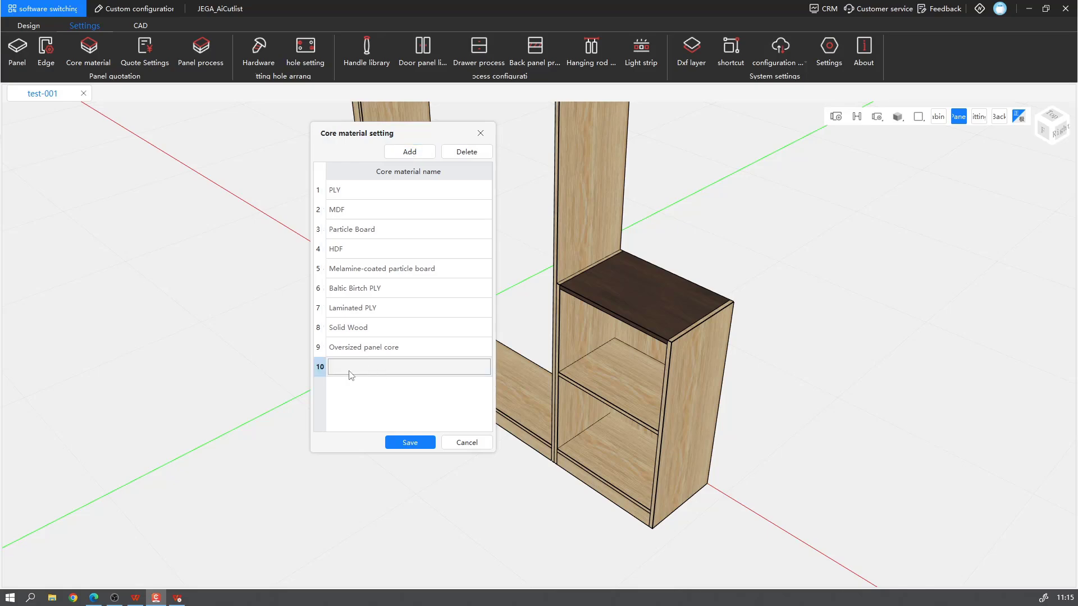
{"action": "left_click", "coordinate": [472, 154]}
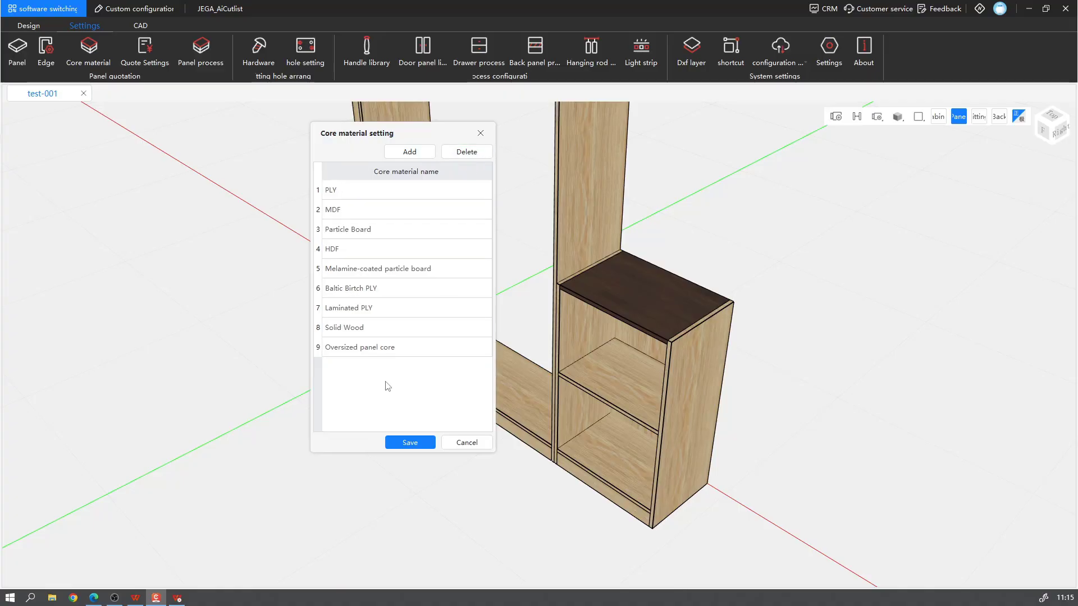
{"action": "left_click", "coordinate": [409, 443]}
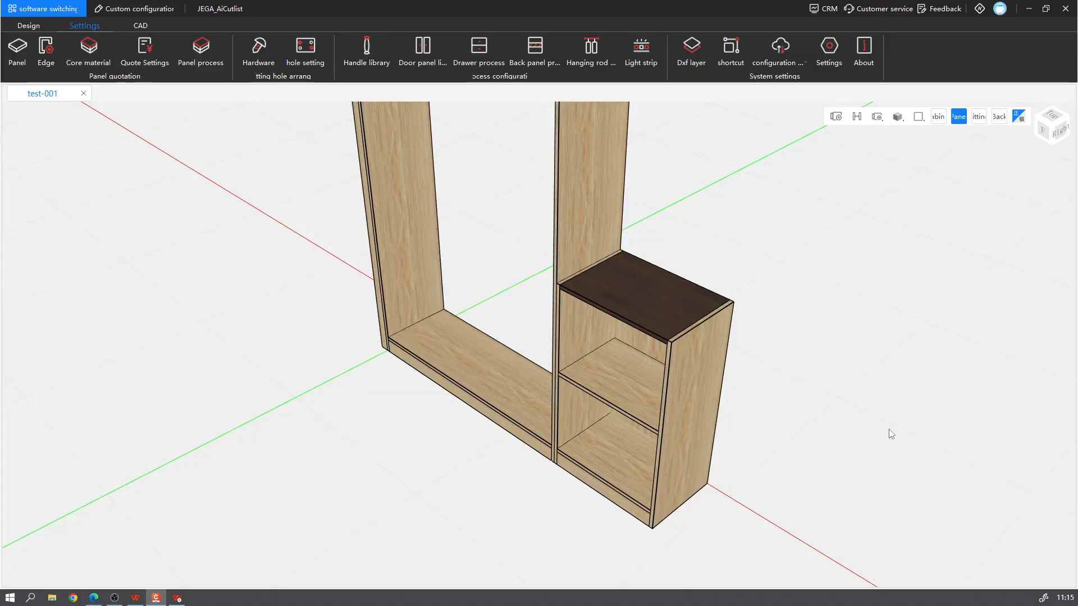
Step: Select the small cabinet's right side panel, check its available core materials without changing them, and deselect it
{"action": "left_click_drag", "start_coordinate": [891, 433], "coordinate": [695, 336]}
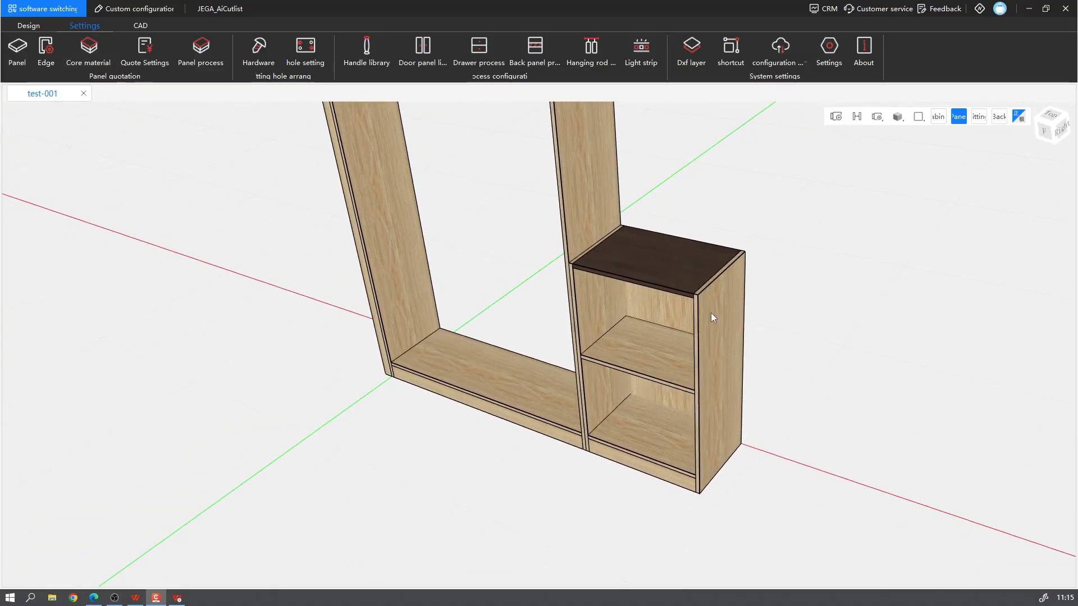
{"action": "left_click", "coordinate": [710, 312]}
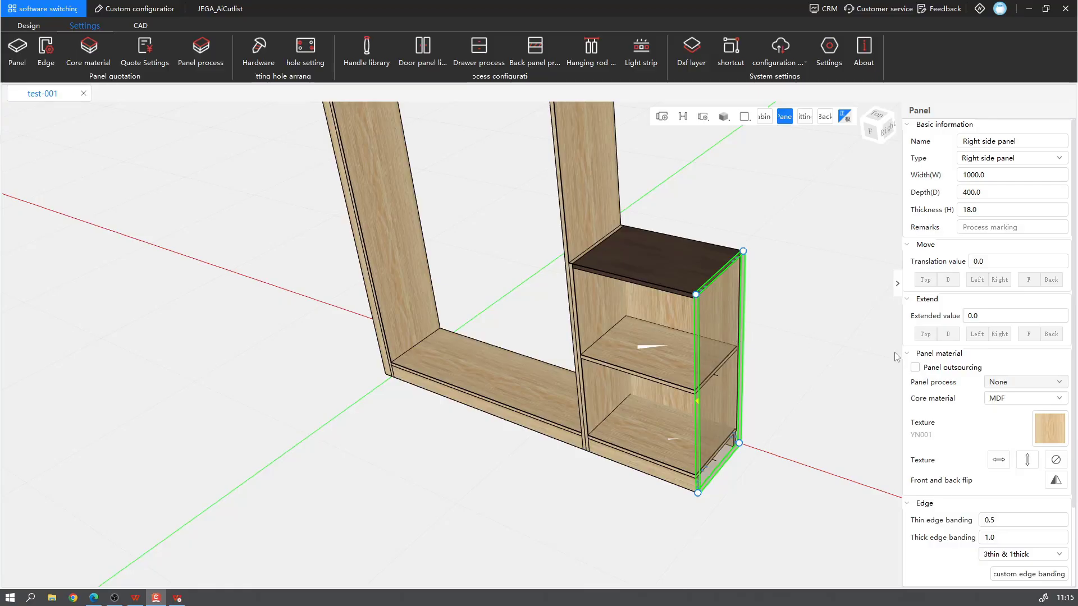
{"action": "left_click", "coordinate": [1009, 399]}
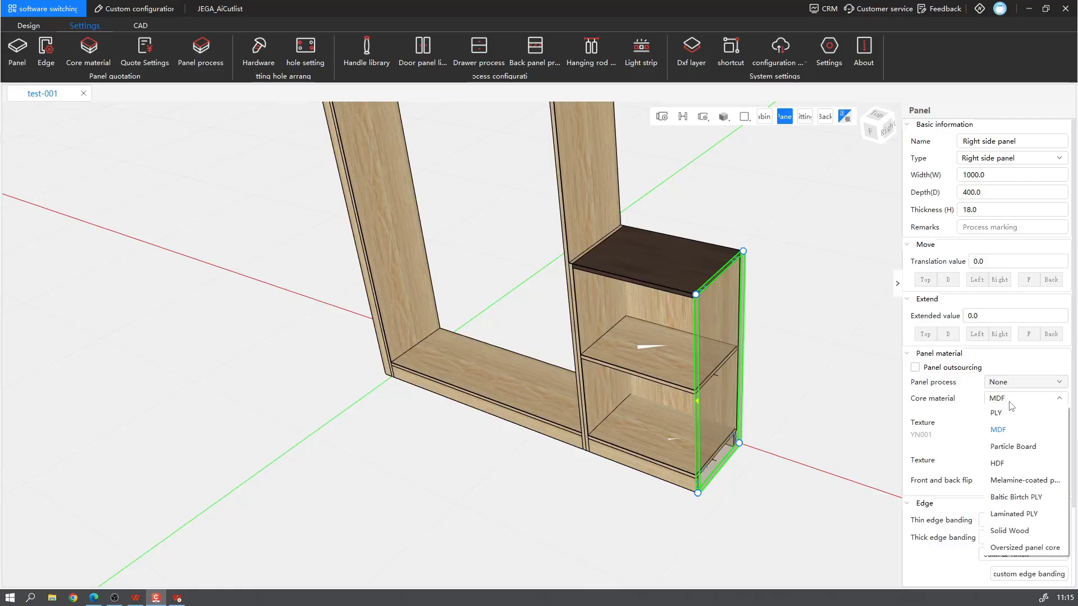
{"action": "left_click", "coordinate": [783, 296]}
{"action": "left_click", "coordinate": [782, 295]}
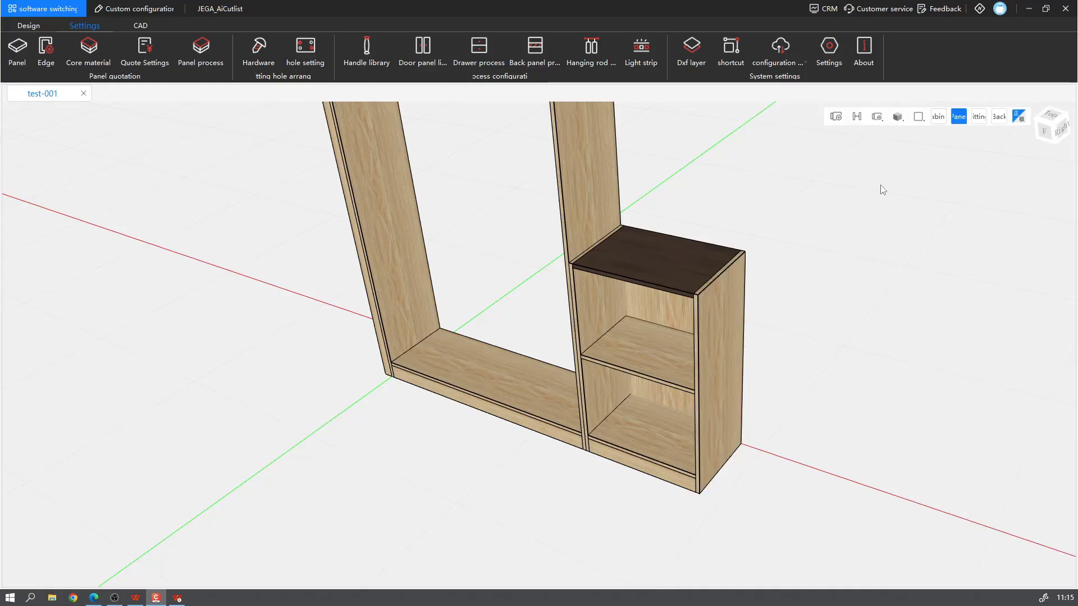
Step: Switch to cabinet selection, select the small cabinet and check the core materials available for the whole unit
{"action": "left_click", "coordinate": [938, 117]}
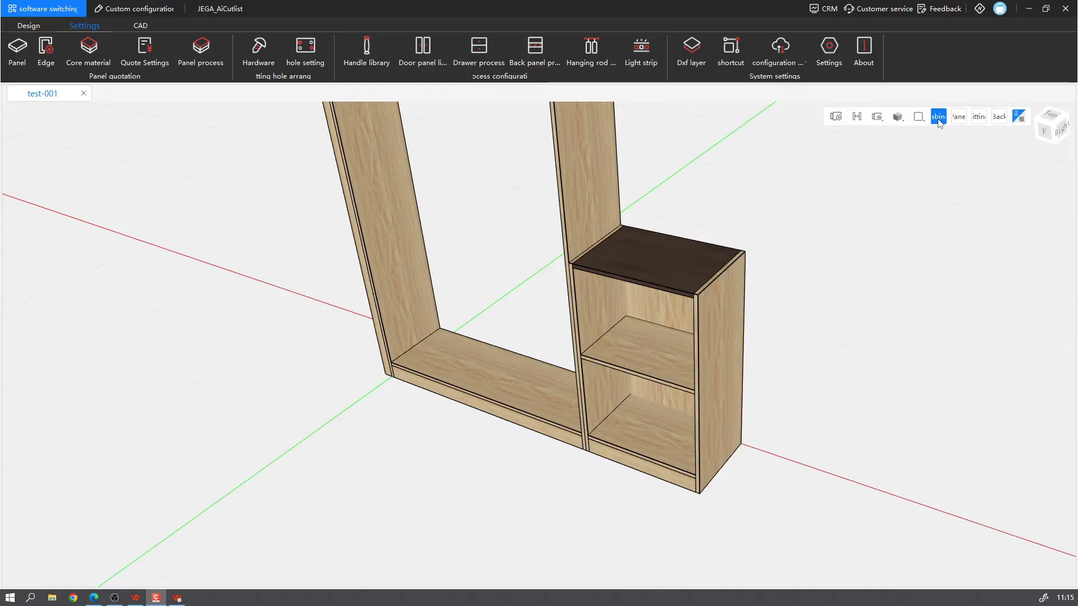
{"action": "left_click", "coordinate": [723, 305]}
{"action": "left_click", "coordinate": [996, 302]}
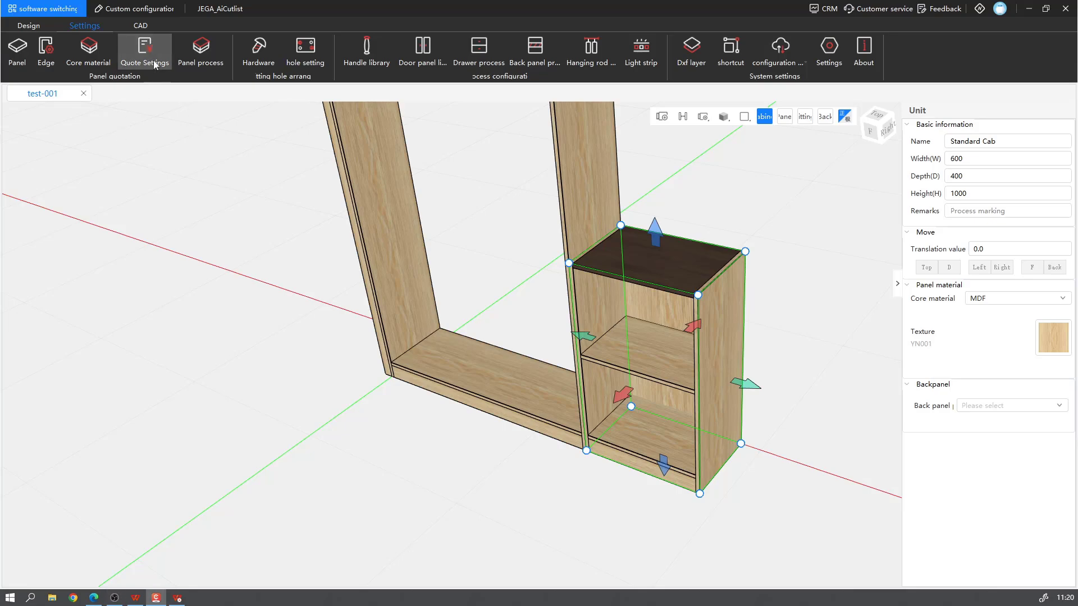
Step: Open the Quote Settings and review the Hardware, Irregular shape quotation, Drawer quote and Quotation Unit pages before returning to the Panel page
{"action": "left_click", "coordinate": [144, 56]}
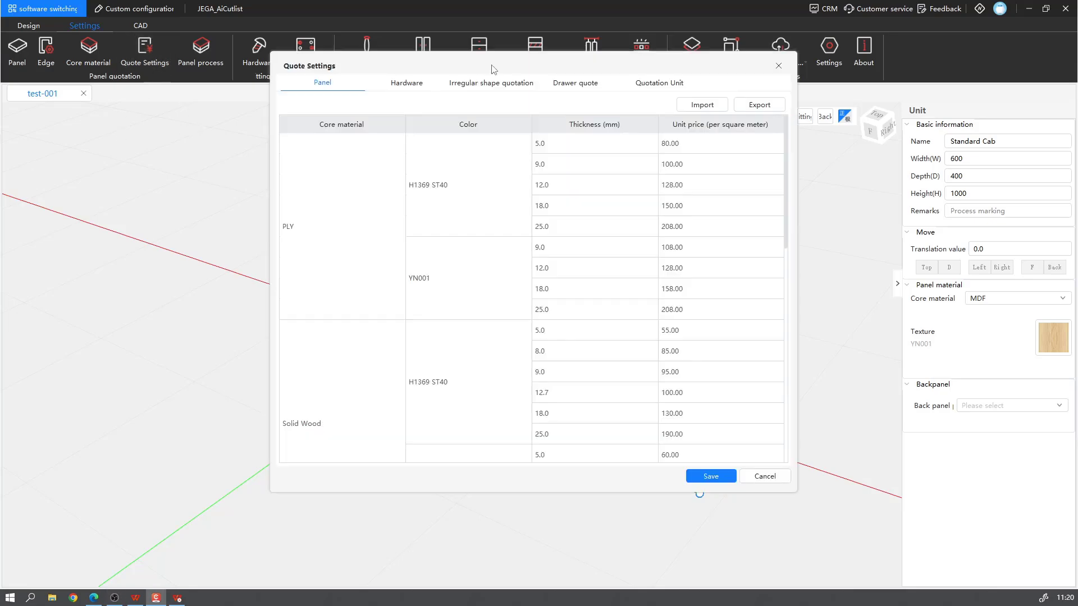
{"action": "left_click_drag", "start_coordinate": [492, 67], "coordinate": [425, 81]}
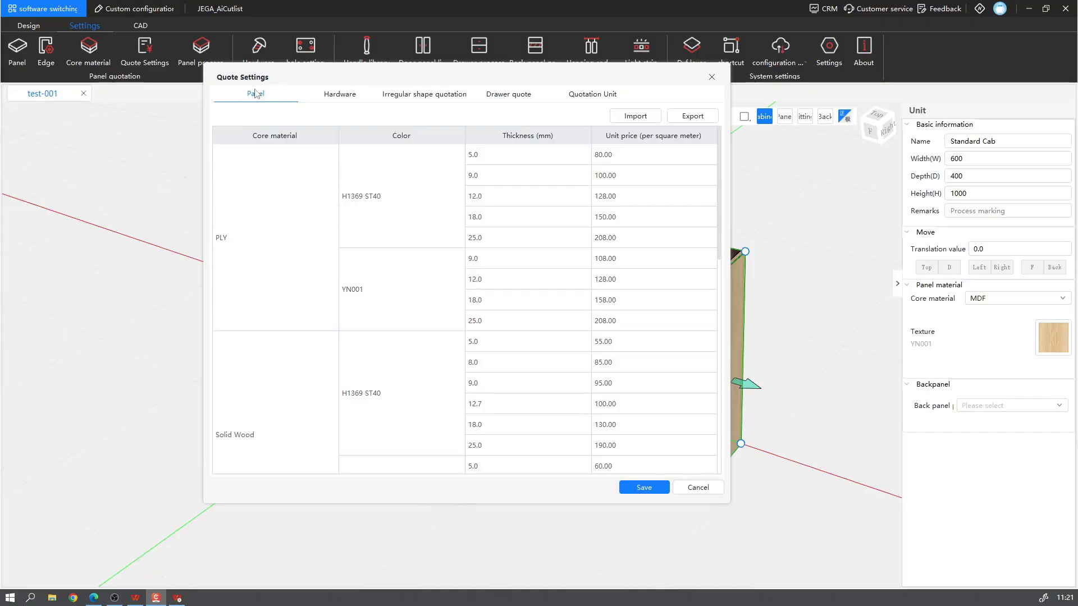
{"action": "left_click", "coordinate": [356, 96]}
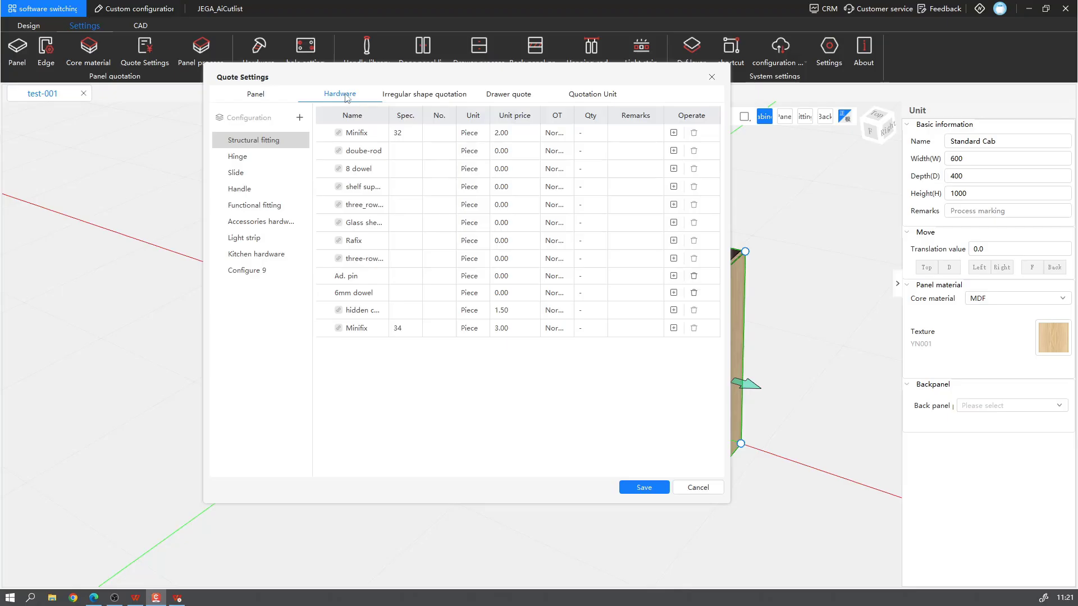
{"action": "left_click", "coordinate": [435, 101]}
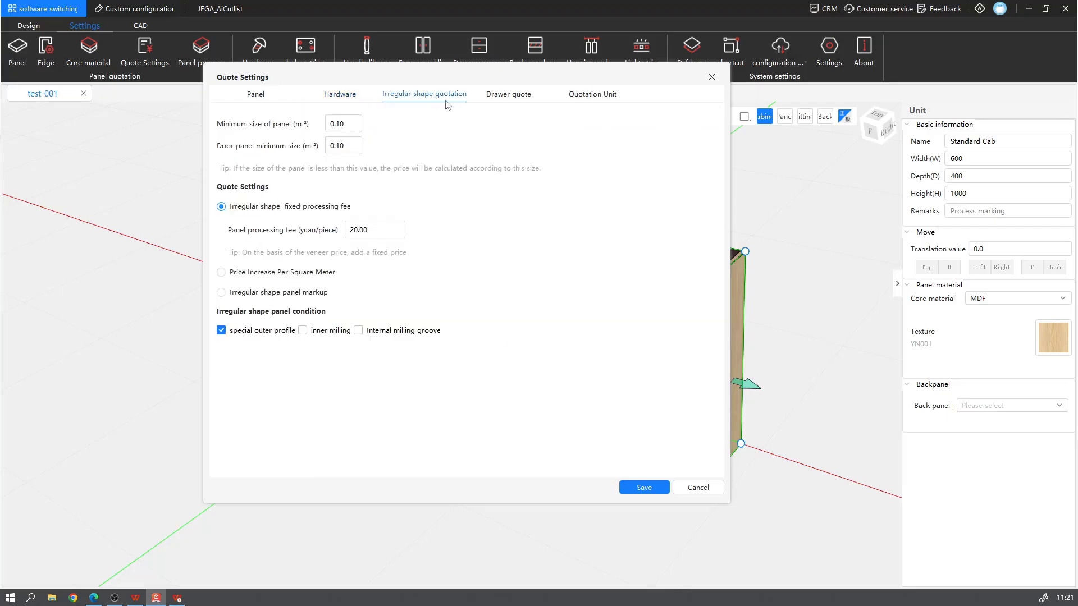
{"action": "left_click", "coordinate": [497, 103]}
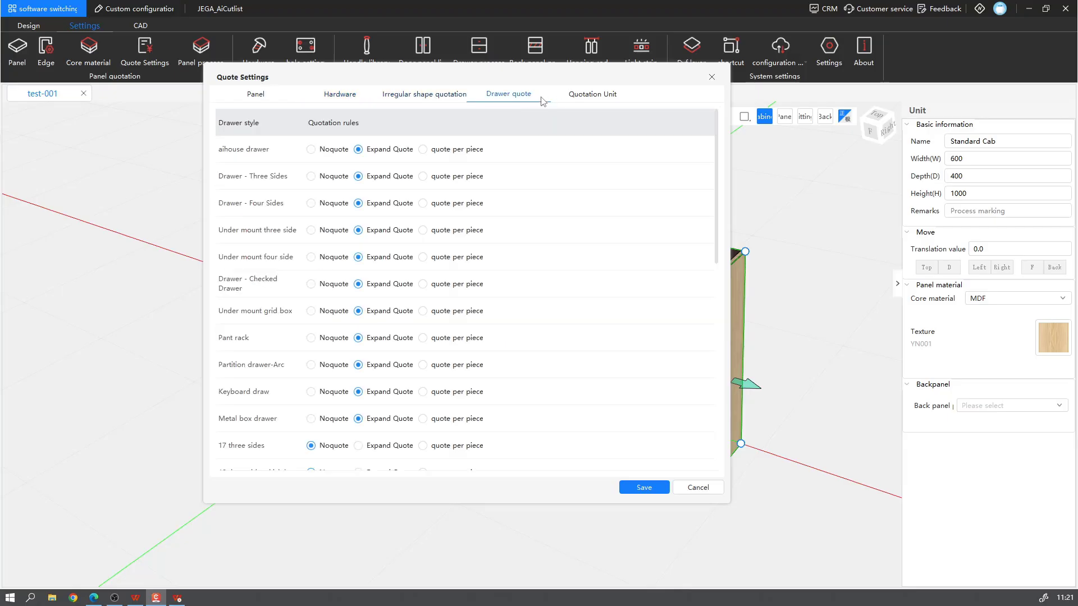
{"action": "left_click", "coordinate": [587, 97]}
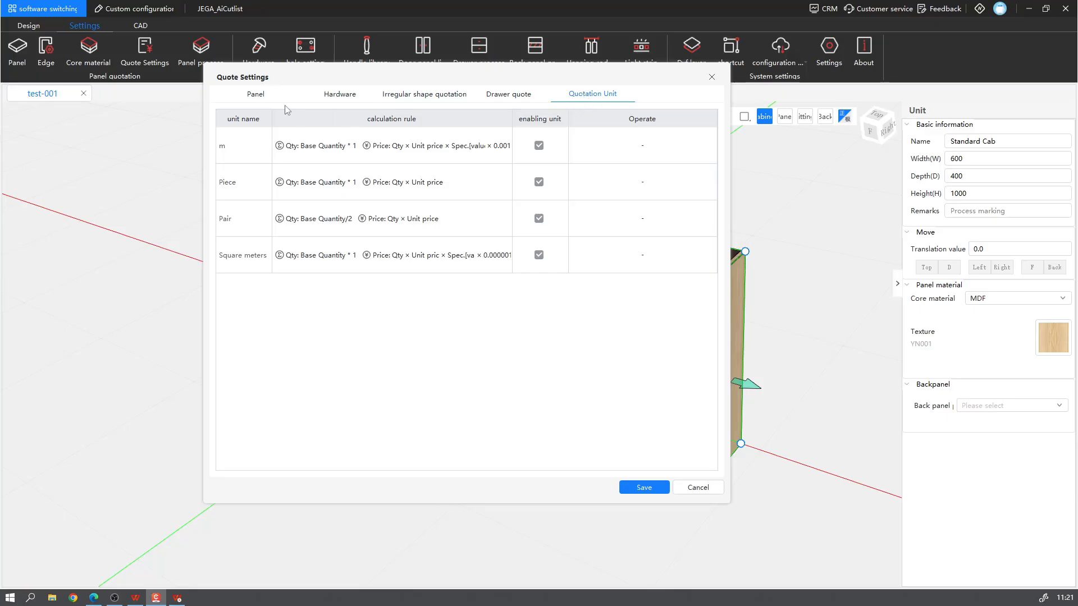
{"action": "left_click", "coordinate": [264, 98]}
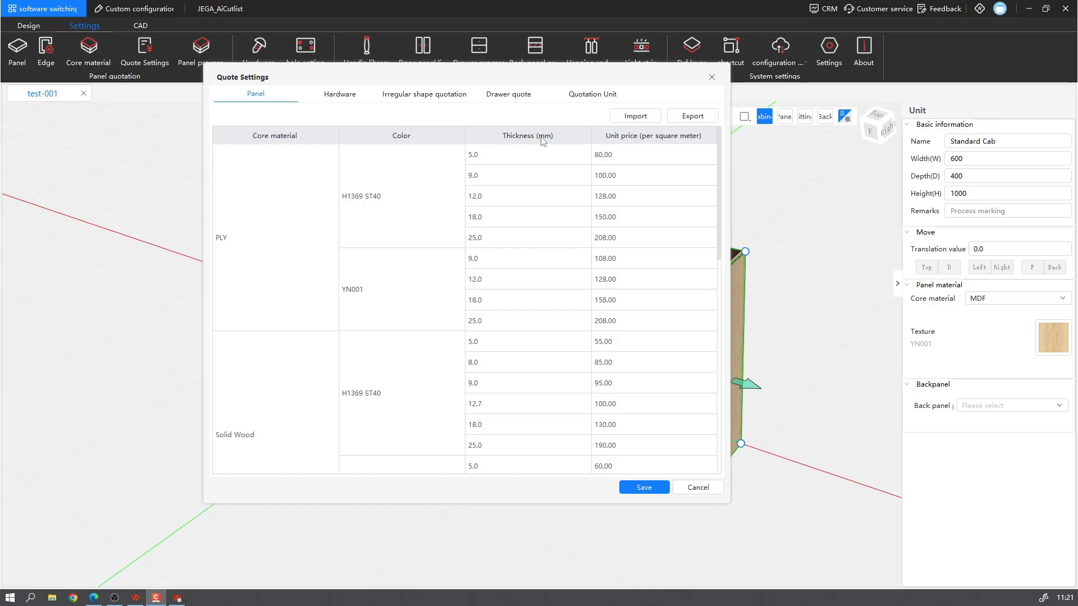
Step: Inspect the PLY core material cell and its H1369 ST40 and YN001 color cells in the panel price table
{"action": "double_click", "coordinate": [275, 221]}
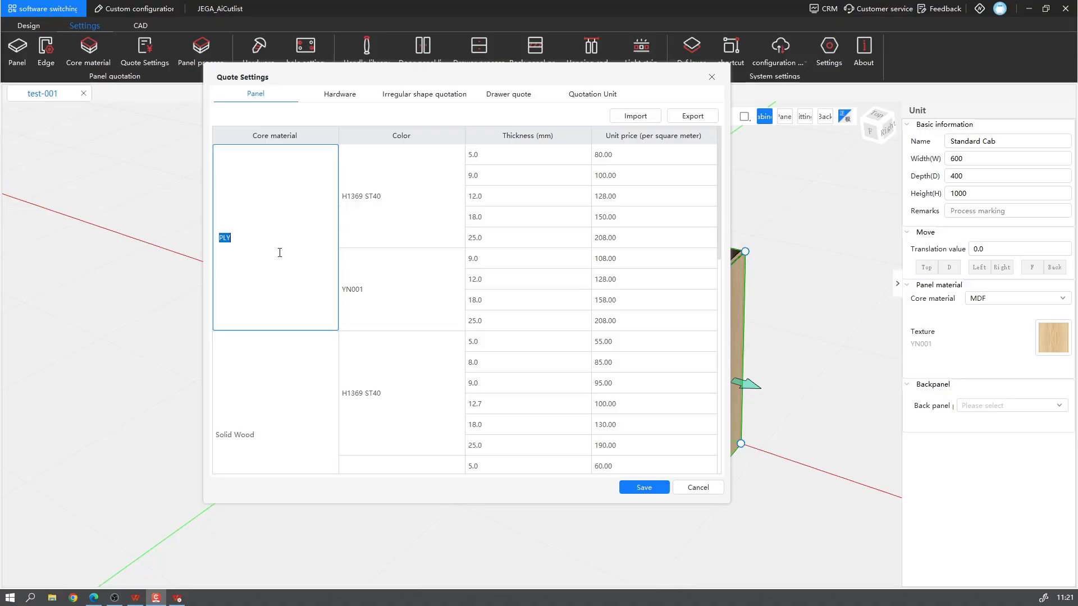
{"action": "left_click", "coordinate": [390, 232]}
{"action": "left_click", "coordinate": [392, 300]}
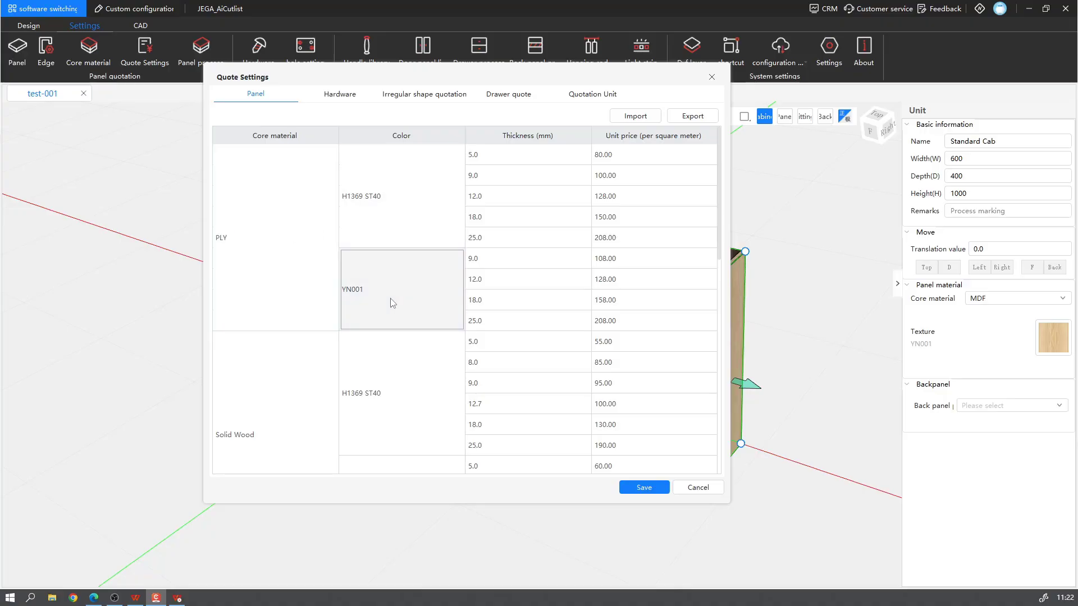
{"action": "left_click", "coordinate": [390, 194]}
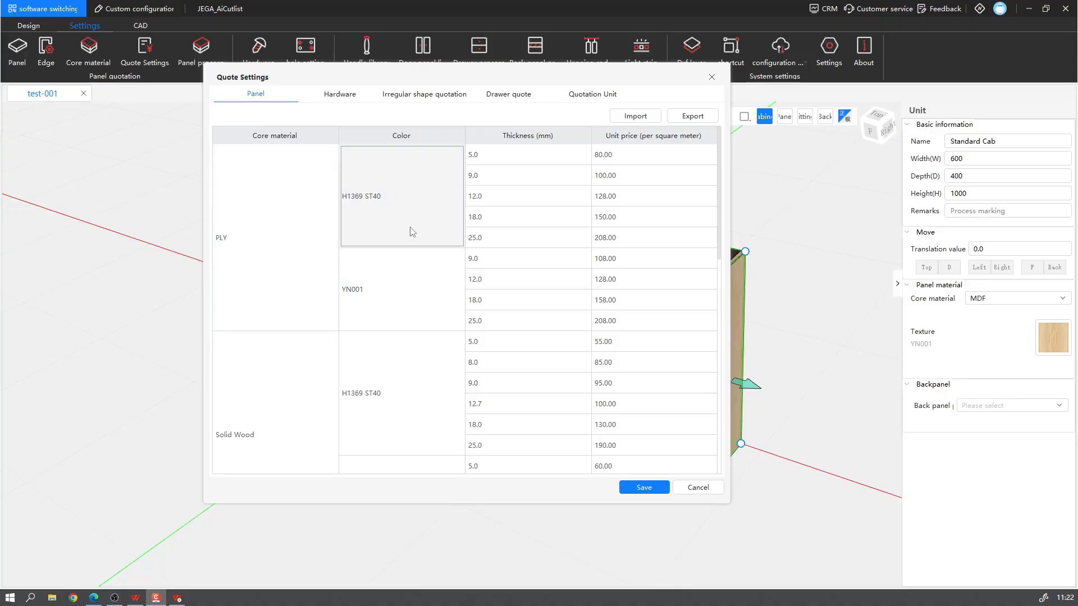
{"action": "left_click", "coordinate": [362, 306]}
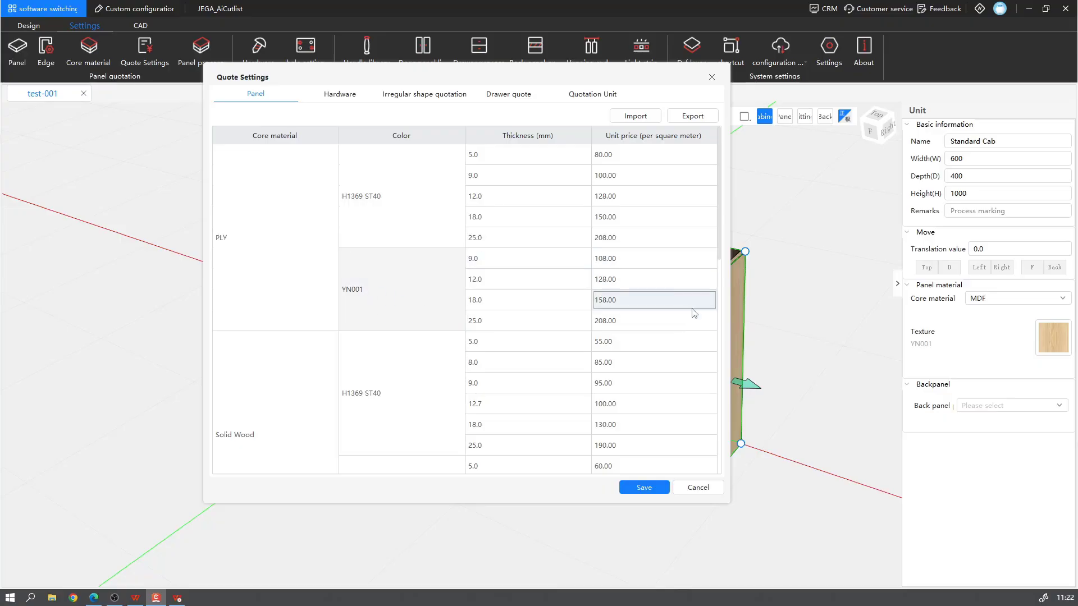
Step: Clear the H1369 ST40 color name of the PLY core material and paste the same name back into its cell
{"action": "left_click", "coordinate": [380, 160]}
{"action": "double_click", "coordinate": [395, 210]}
{"action": "left_click_drag", "start_coordinate": [399, 205], "coordinate": [282, 200]}
{"action": "key", "text": "ctrl+c"}
{"action": "key", "text": "BackSpace"}
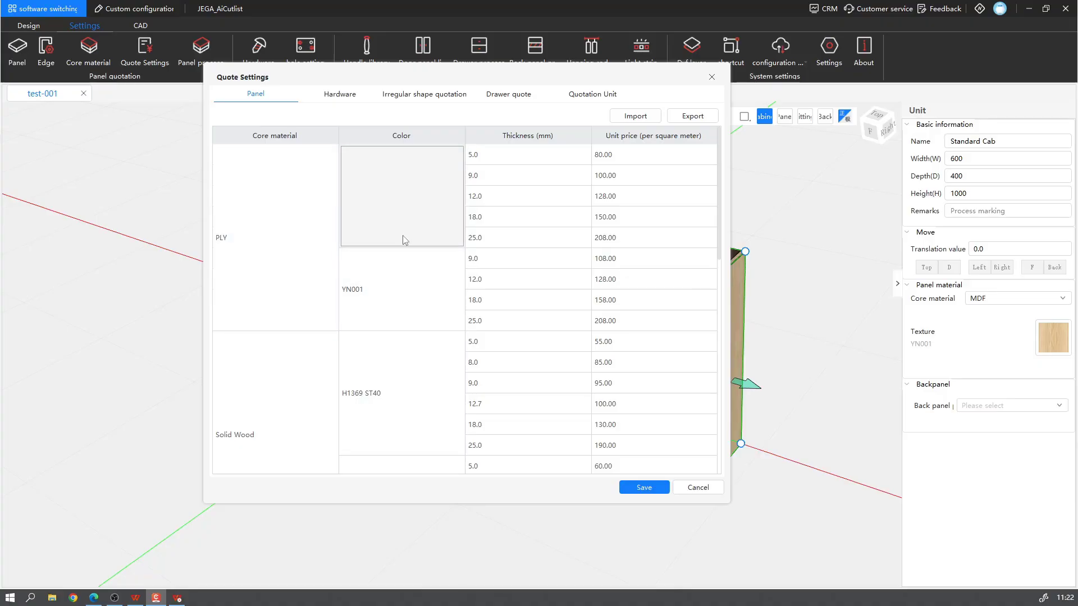
{"action": "left_click", "coordinate": [381, 293]}
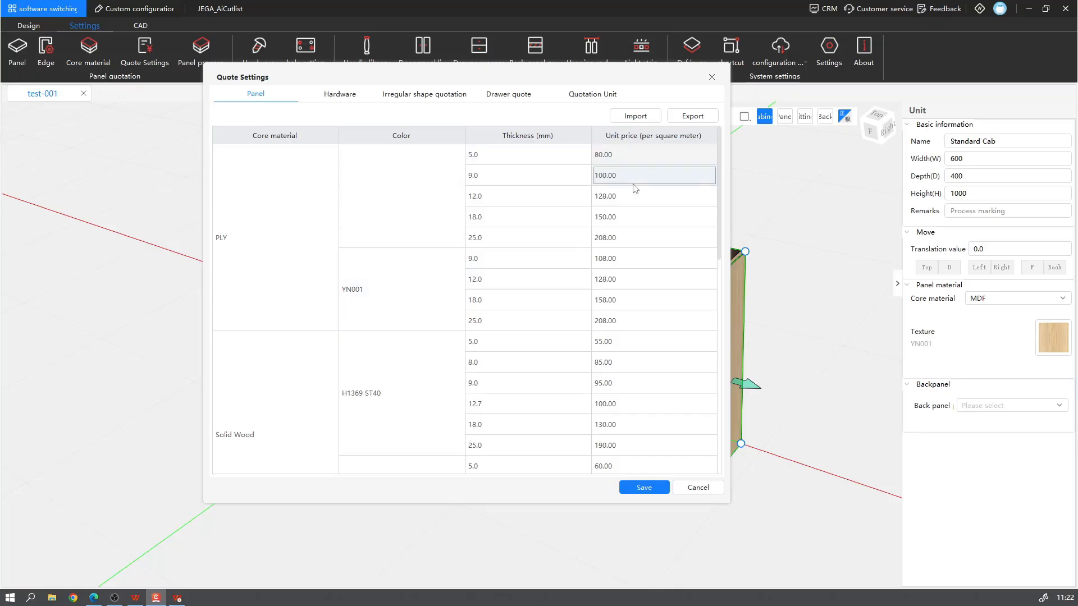
{"action": "double_click", "coordinate": [375, 203]}
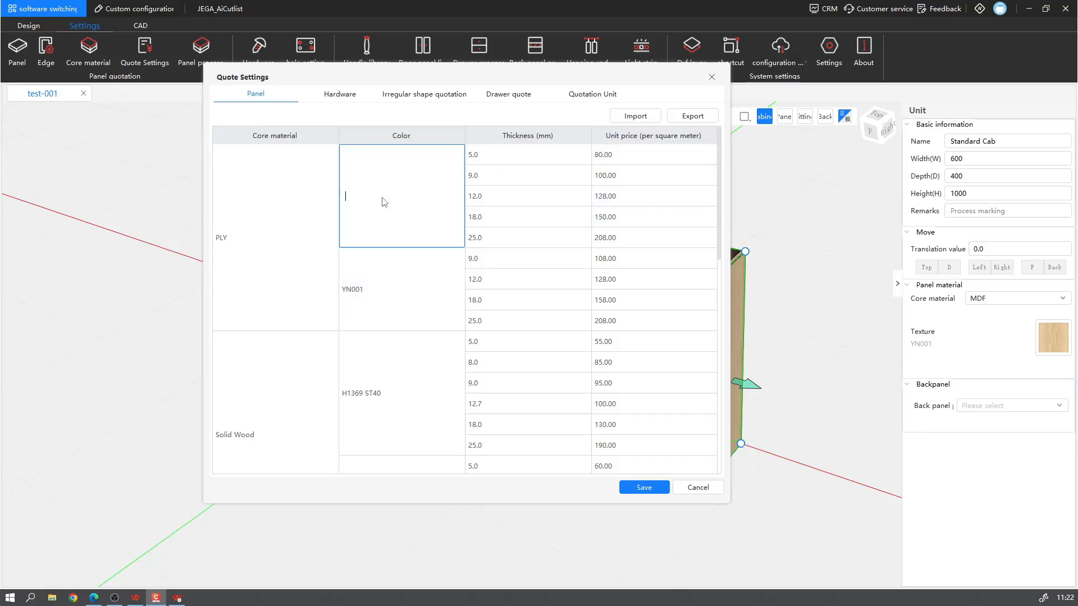
{"action": "key", "text": "ctrl+v"}
{"action": "left_click", "coordinate": [283, 212]}
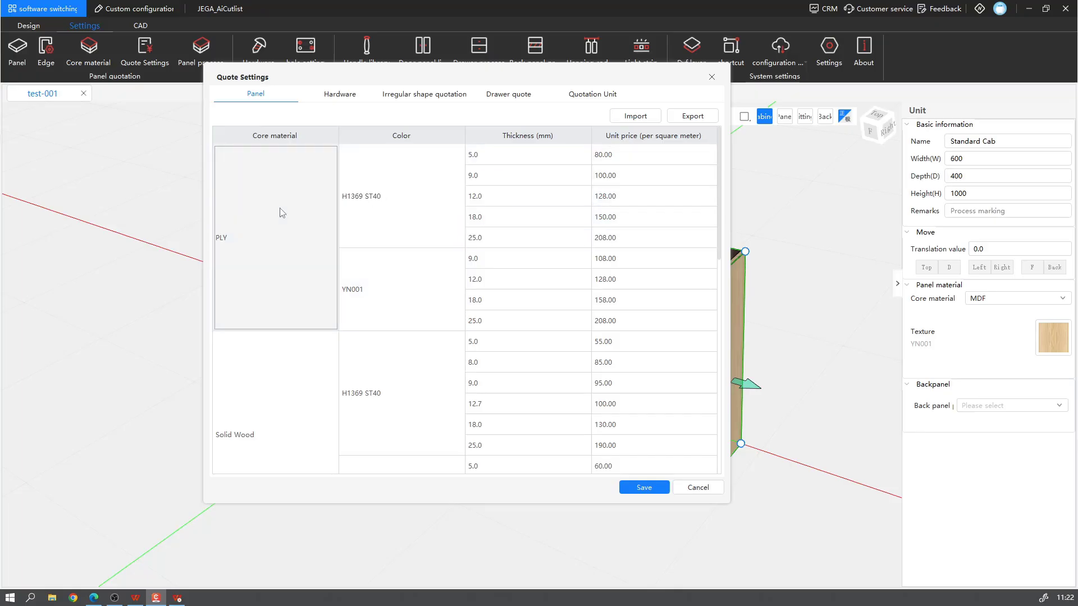
Step: Add a sibling color row below PLY's H1369 ST40, add a child row to it, delete the new color row and save
{"action": "right_click", "coordinate": [417, 202]}
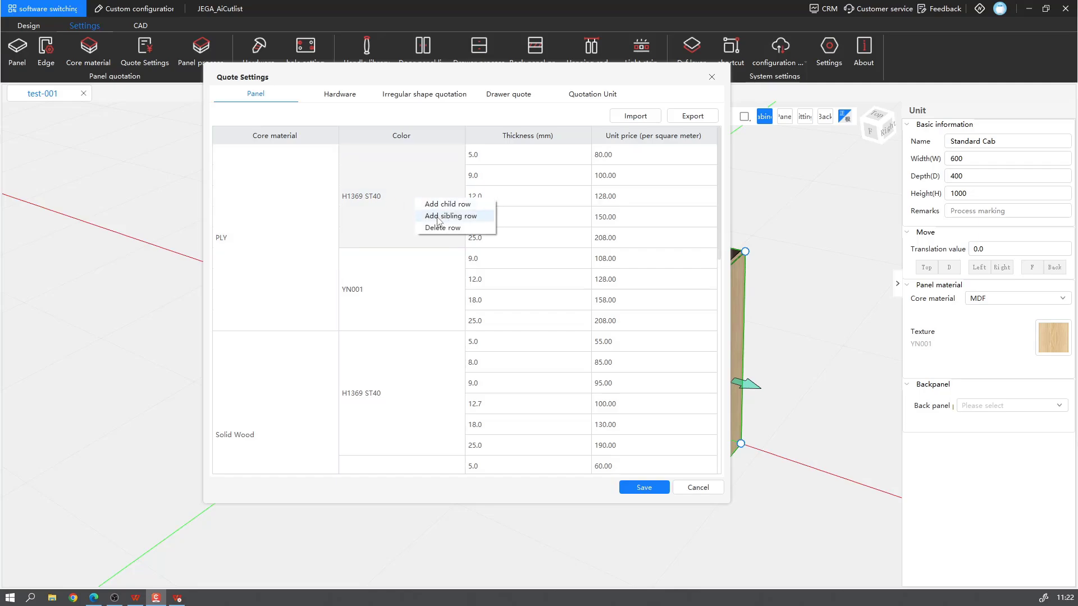
{"action": "left_click", "coordinate": [455, 216]}
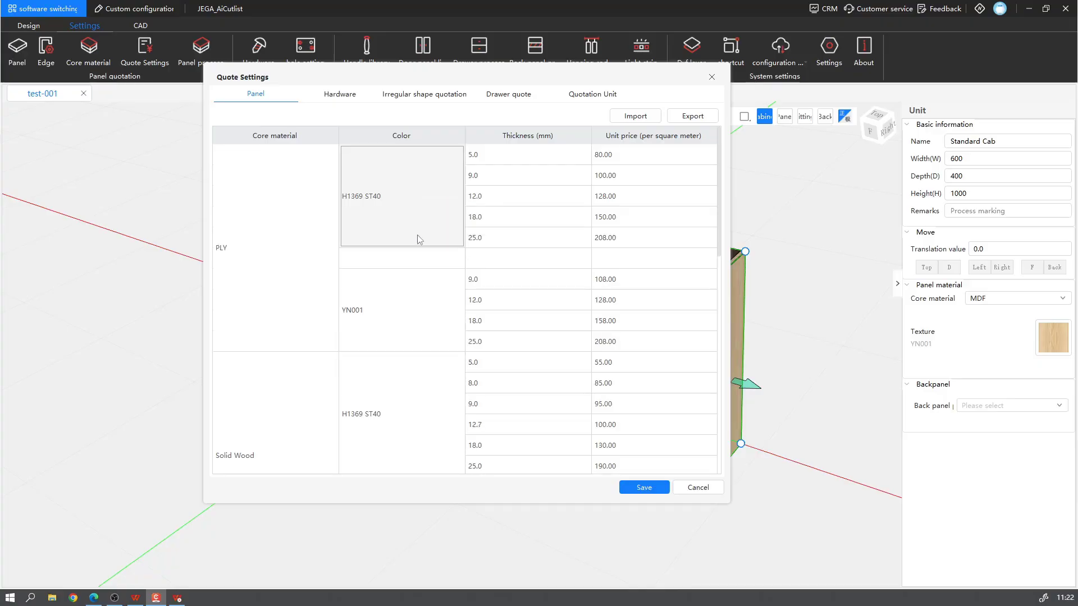
{"action": "right_click", "coordinate": [430, 263]}
{"action": "left_click", "coordinate": [472, 268]}
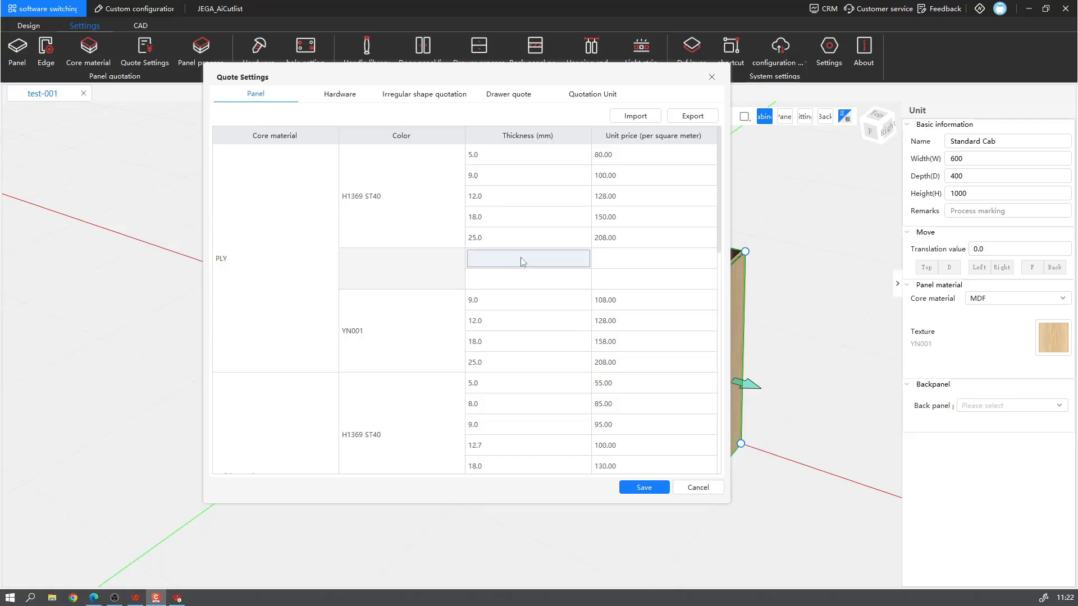
{"action": "left_click", "coordinate": [412, 275]}
{"action": "right_click", "coordinate": [412, 275]}
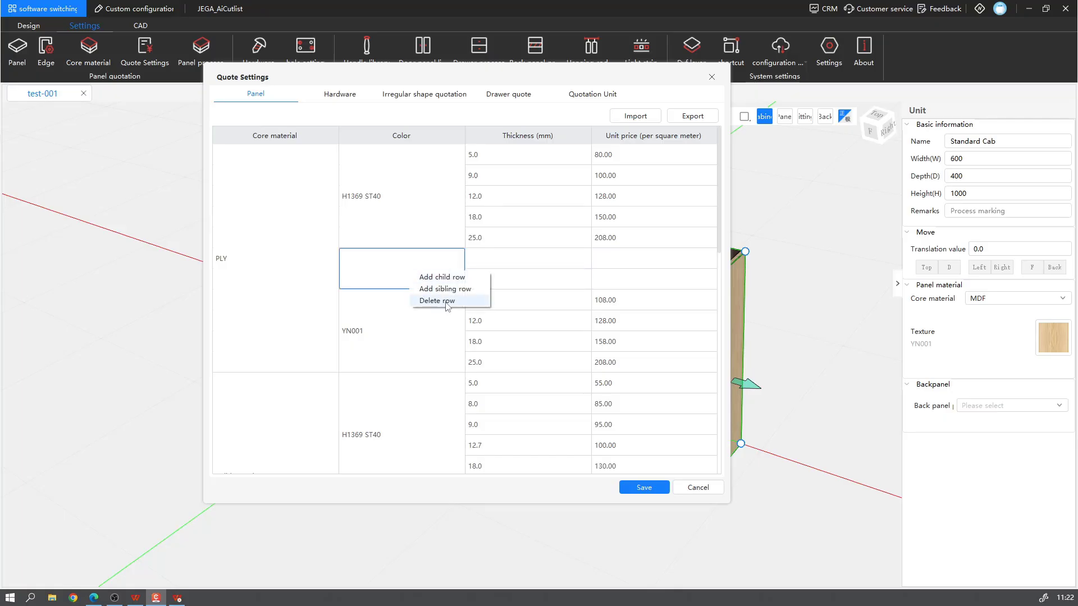
{"action": "left_click", "coordinate": [437, 301]}
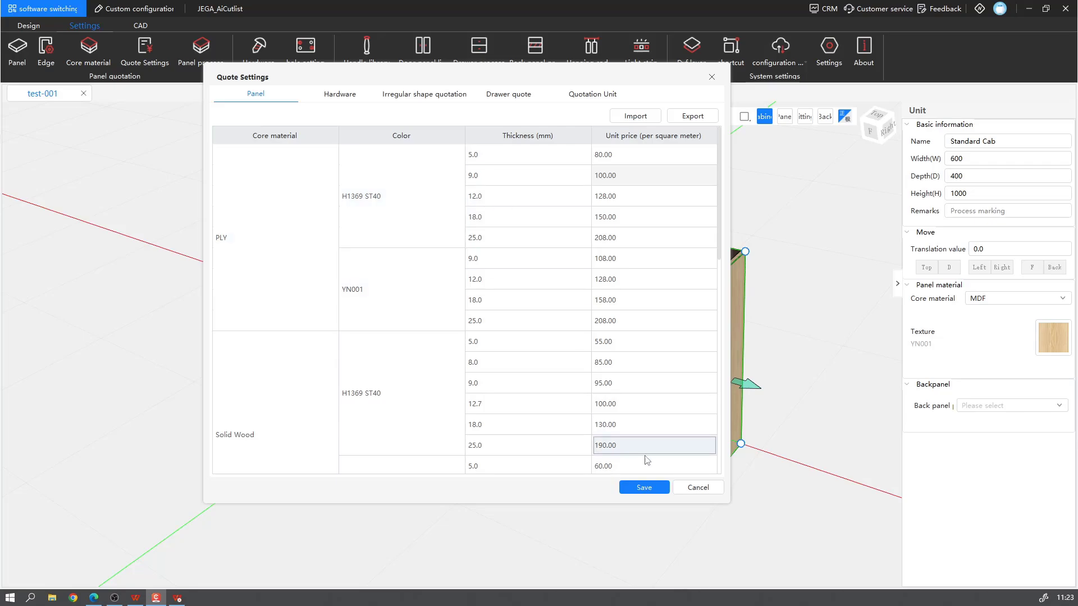
{"action": "left_click", "coordinate": [644, 488]}
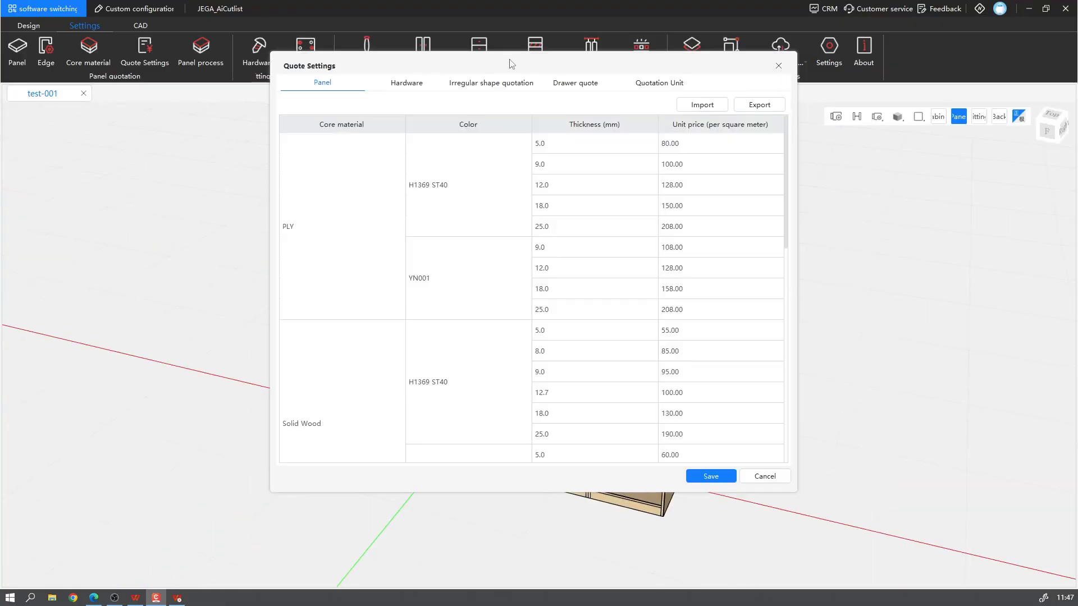
Step: Review the irregular shape quotation options: fixed processing fee, price increase per square meter and panel markup
{"action": "left_click", "coordinate": [517, 85]}
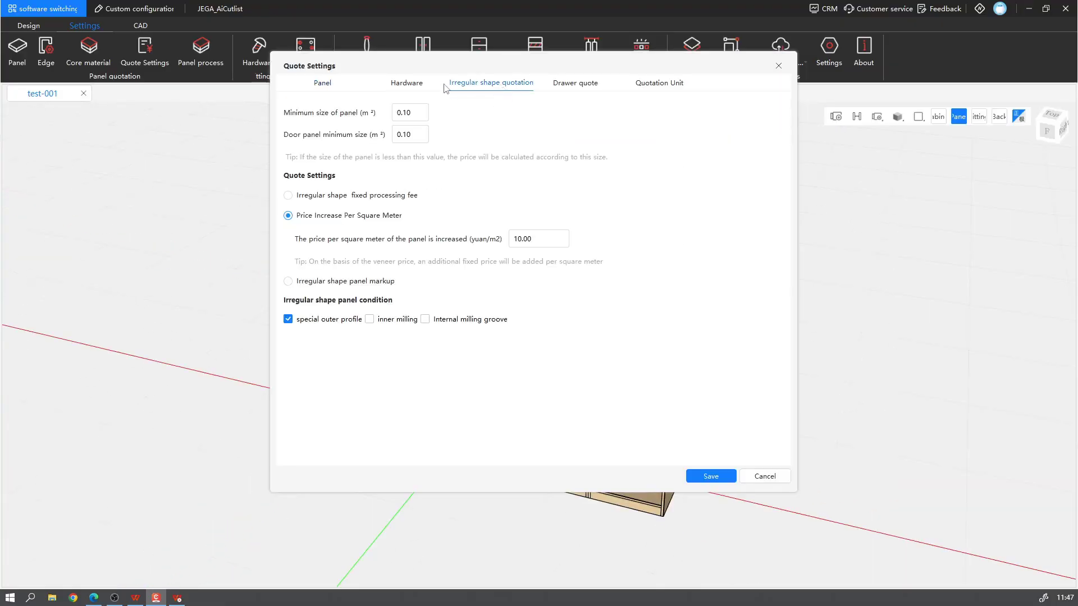
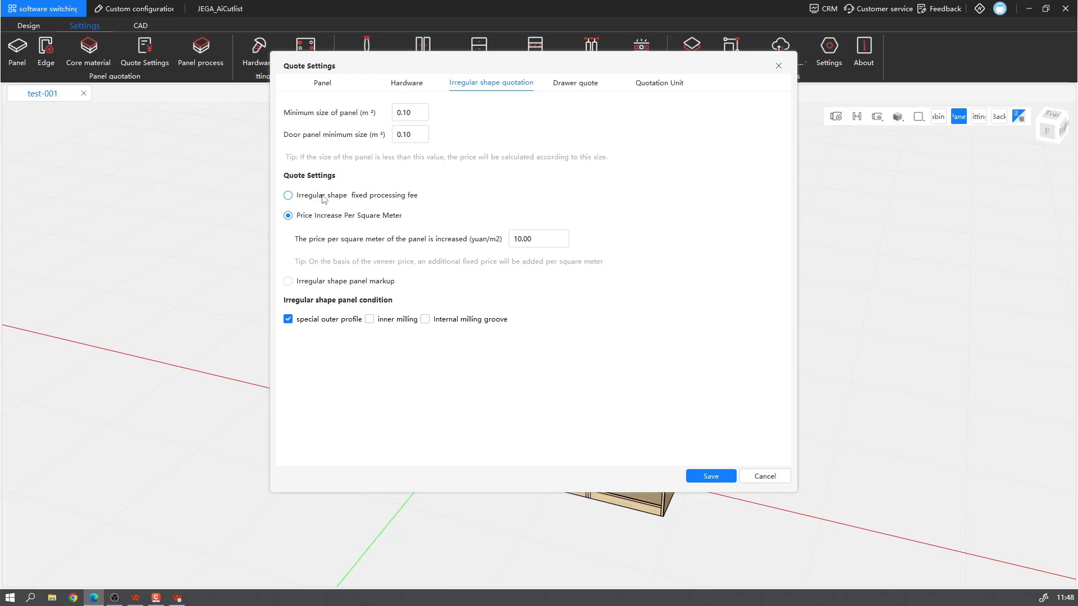
{"action": "left_click", "coordinate": [323, 198]}
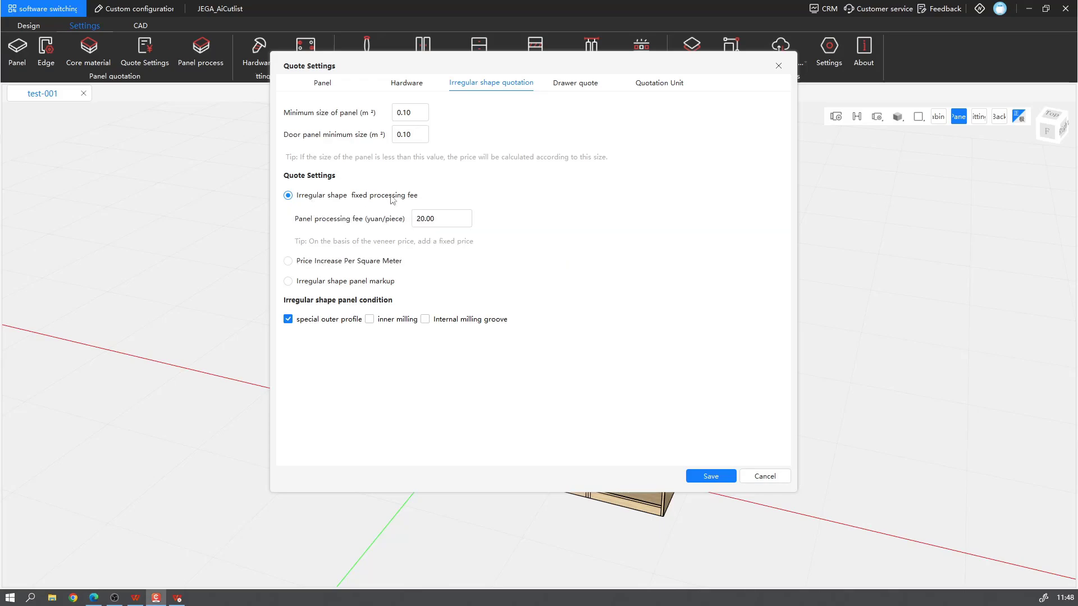
{"action": "left_click", "coordinate": [351, 262]}
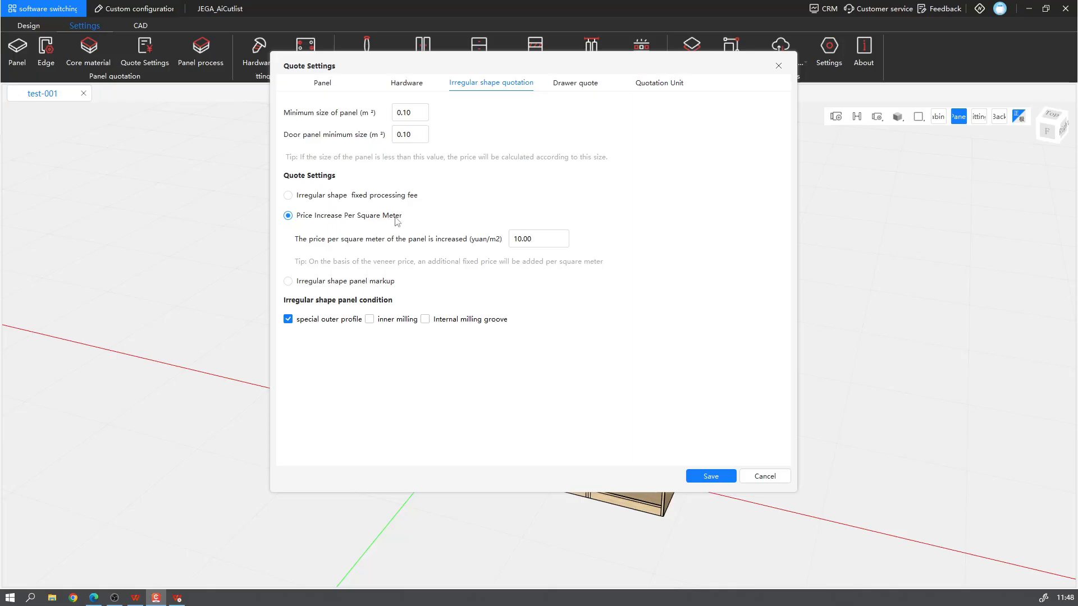
{"action": "left_click", "coordinate": [289, 280]}
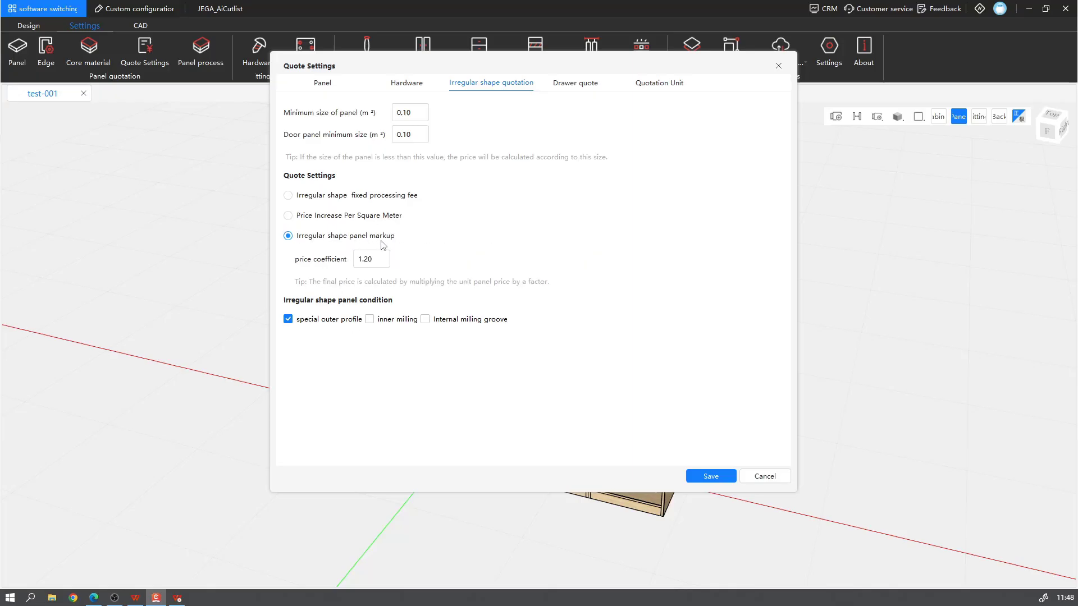
{"action": "left_click", "coordinate": [325, 198]}
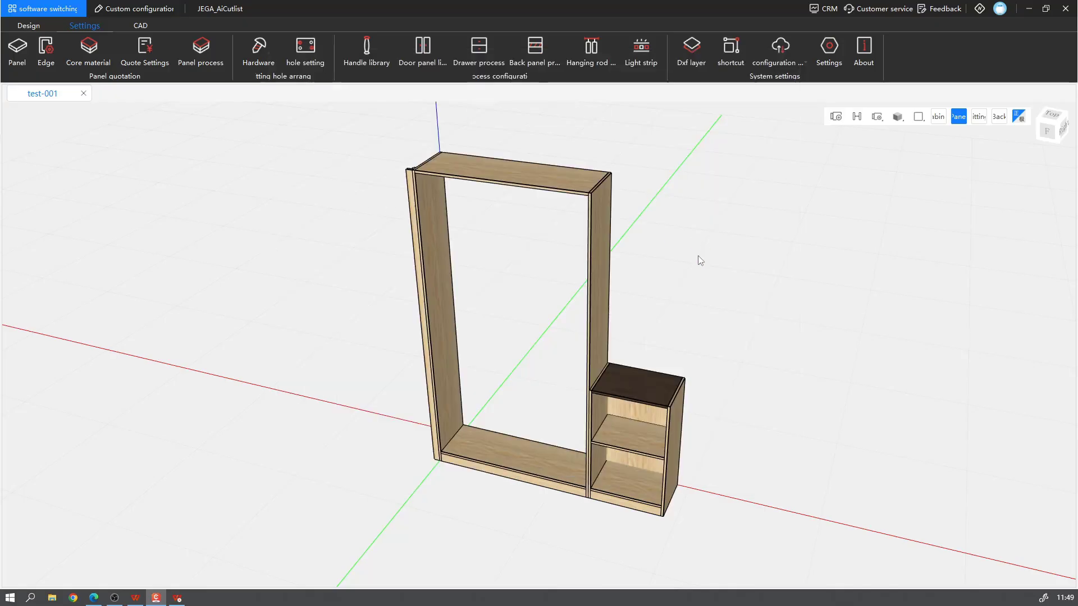
Step: Apply the rectangular notch vertex type to the front right corner of the tall cabinet's top panel, with D1 set to 200
{"action": "left_click", "coordinate": [518, 178]}
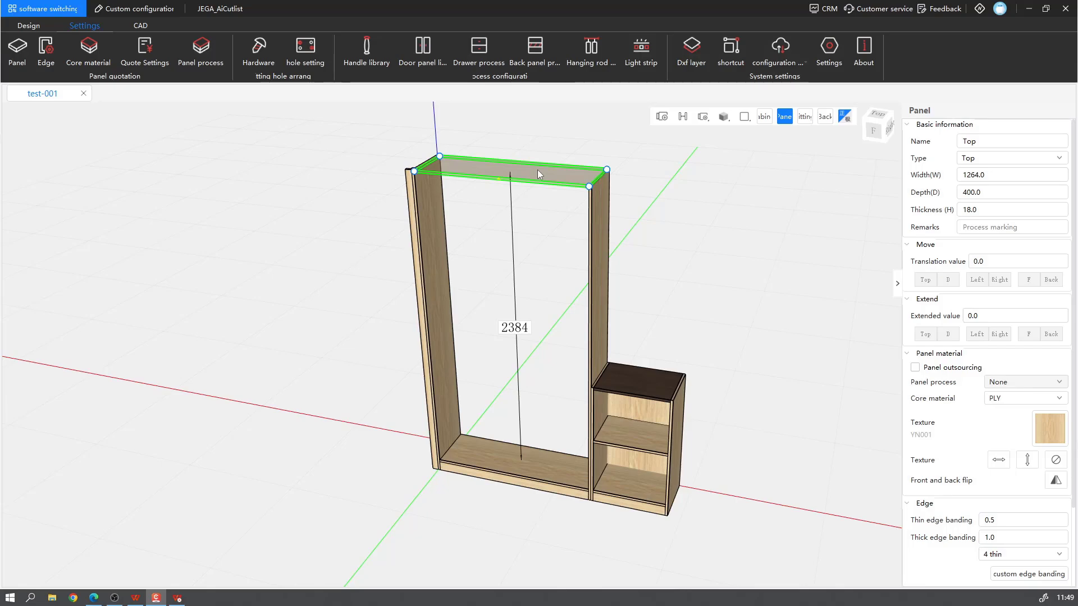
{"action": "left_click", "coordinate": [589, 186]}
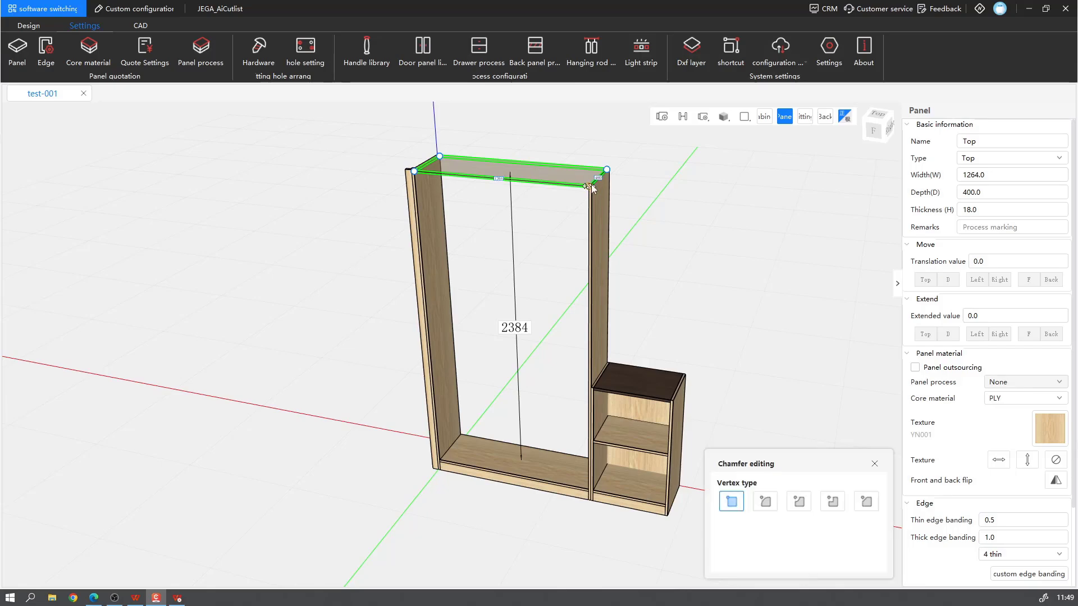
{"action": "left_click", "coordinate": [832, 501]}
{"action": "left_click_drag", "start_coordinate": [752, 526], "coordinate": [731, 531]}
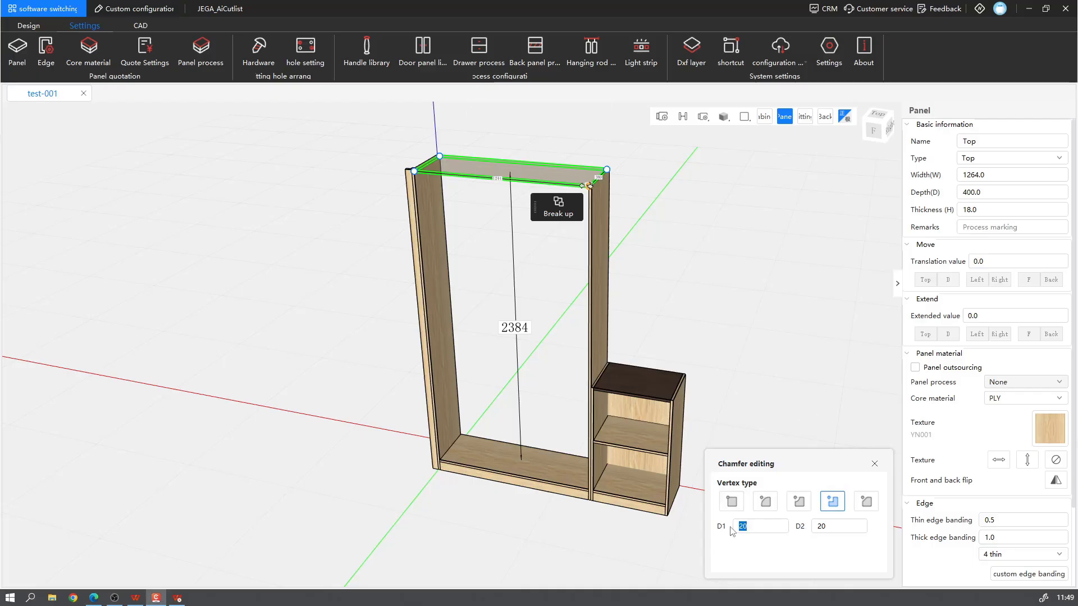
{"action": "type", "text": "20"}
Step: Set the corner notch's D2 to 200, apply it, and deselect the top panel to inspect the cutout
{"action": "left_click_drag", "start_coordinate": [844, 529], "coordinate": [779, 530]}
{"action": "type", "text": "00"}
{"action": "key", "text": "Return"}
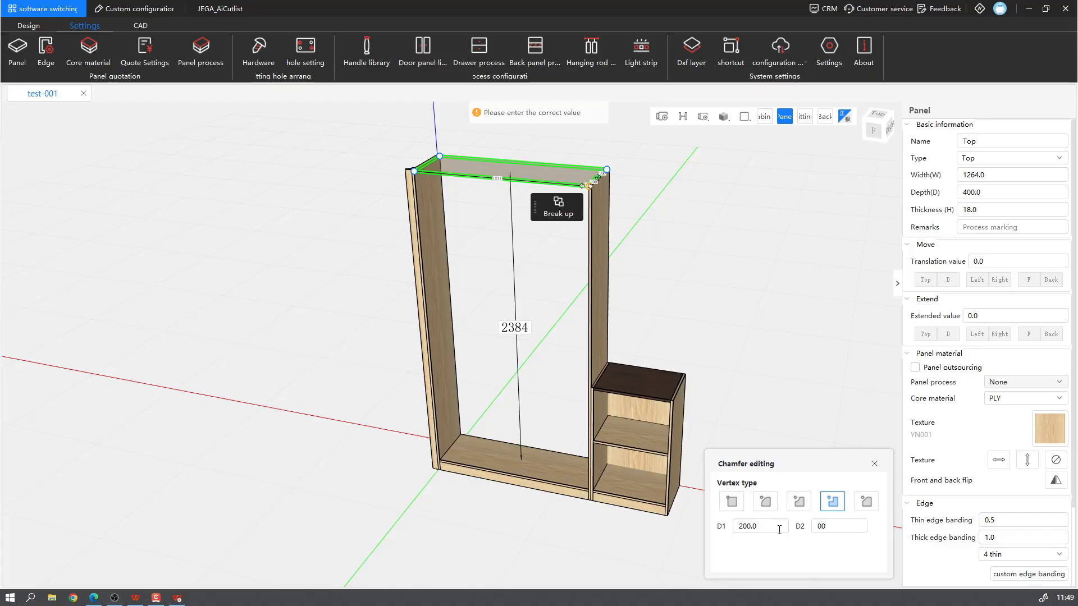
{"action": "left_click_drag", "start_coordinate": [835, 528], "coordinate": [809, 528]}
{"action": "type", "text": "200.0"}
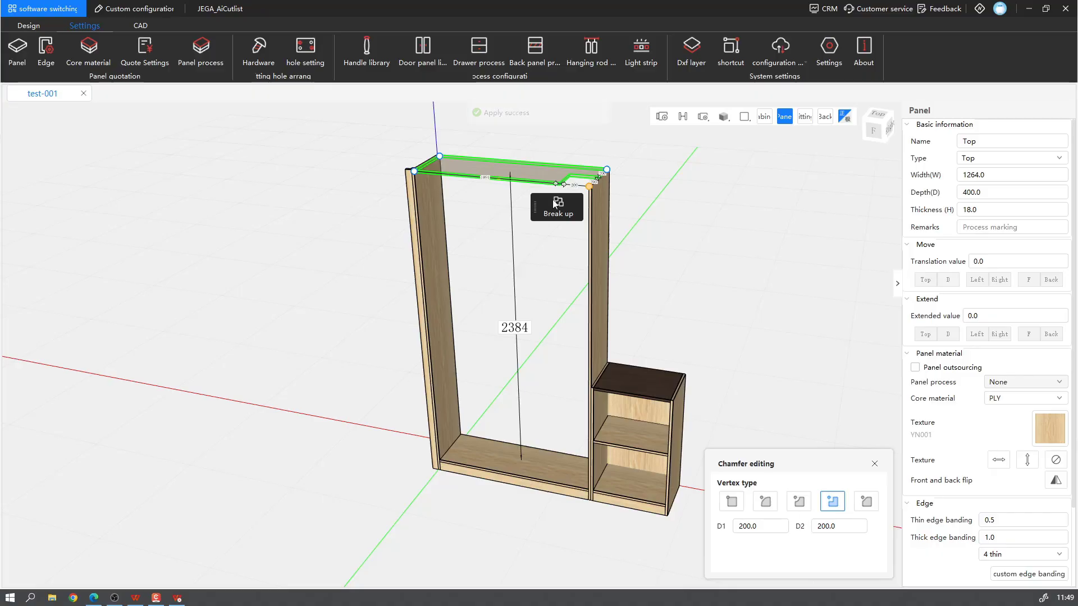
{"action": "key", "text": "Return"}
{"action": "left_click", "coordinate": [646, 202]}
{"action": "scroll", "coordinate": [631, 194], "scroll_direction": "up", "scroll_amount": 4}
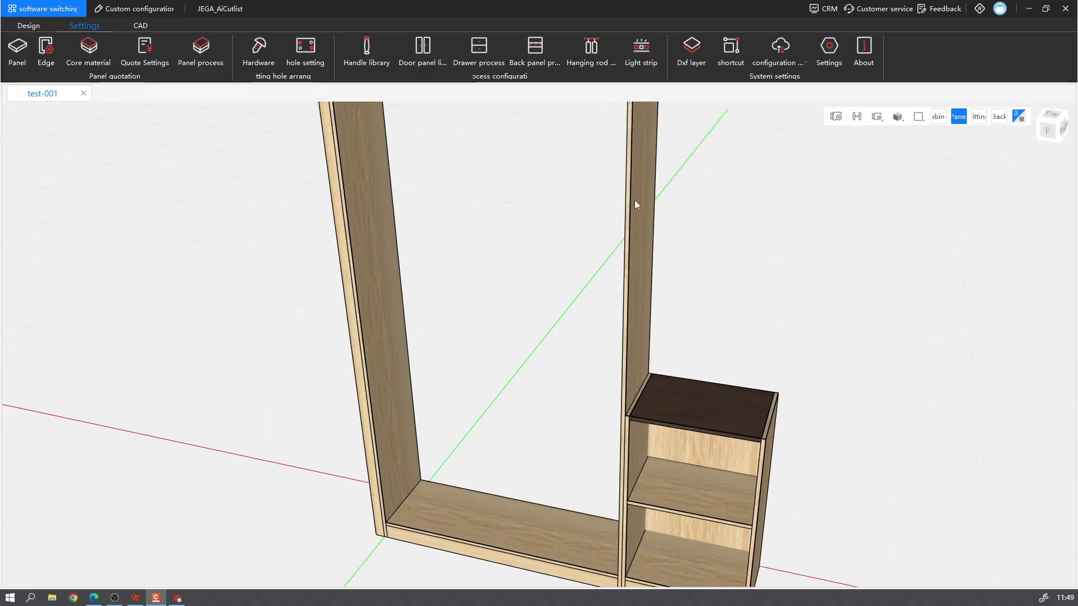
{"action": "middle_click_drag", "start_coordinate": [700, 190], "coordinate": [703, 261]}
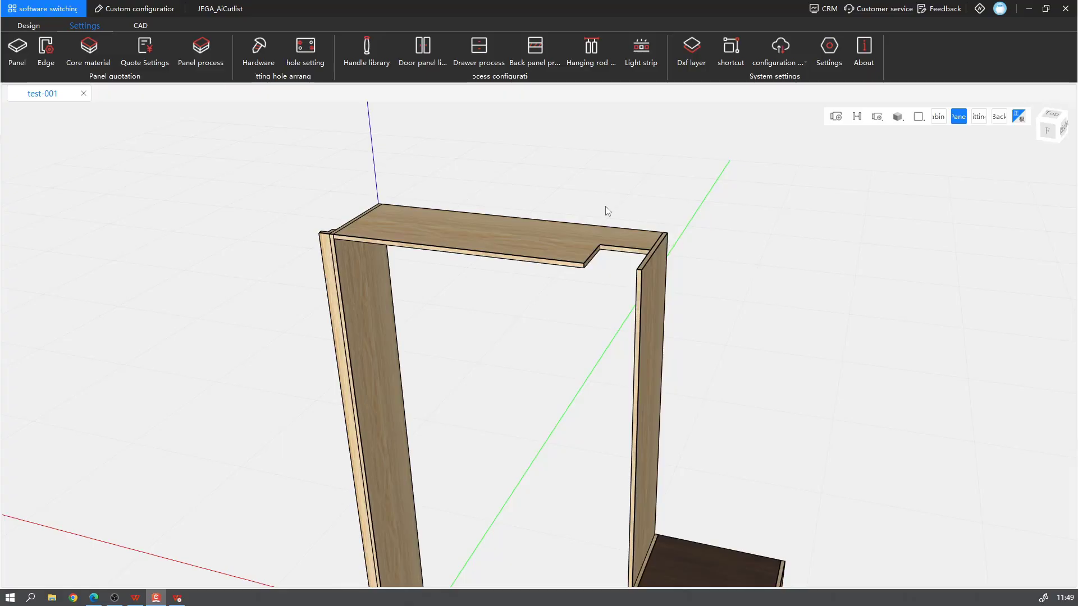
Step: Check the quotation, then save the irregular shape quote settings with Price Increase Per Square Meter at 10.00
{"action": "left_click", "coordinate": [41, 26]}
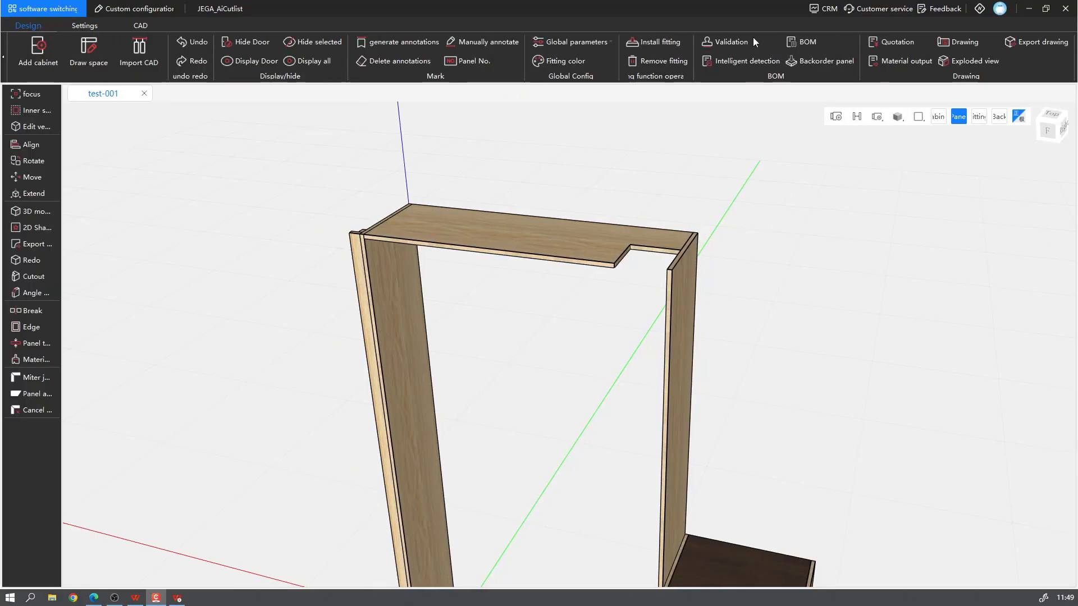
{"action": "left_click", "coordinate": [899, 43]}
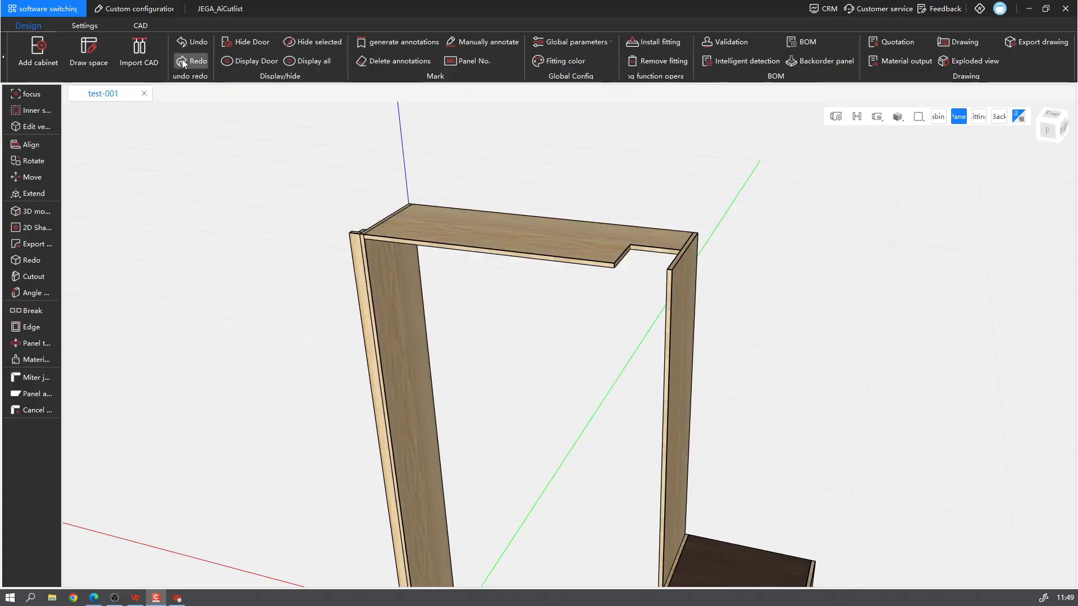
{"action": "left_click", "coordinate": [85, 25]}
{"action": "left_click", "coordinate": [145, 51]}
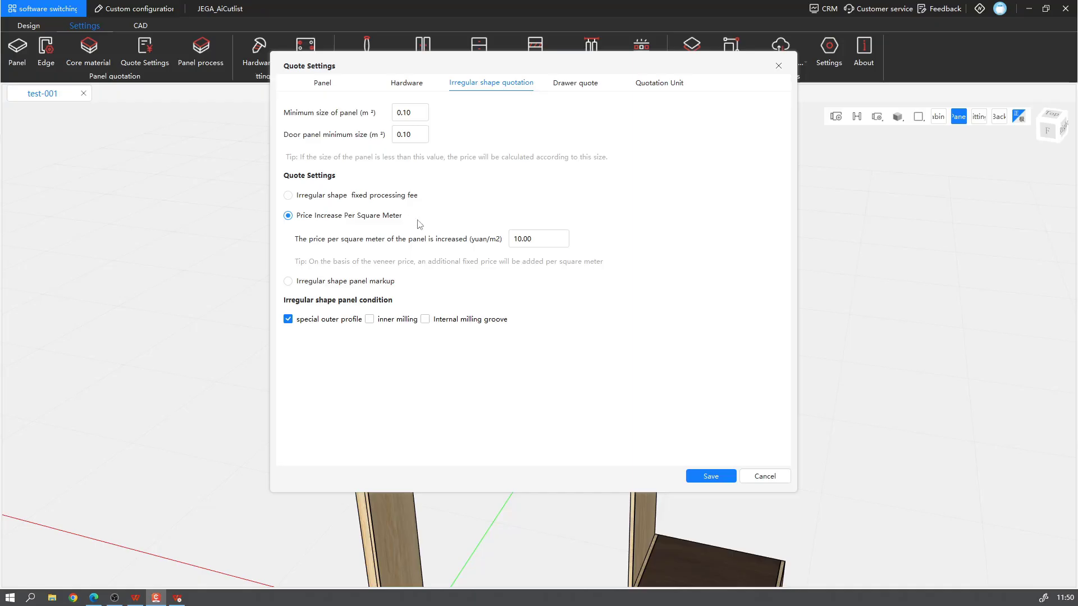
{"action": "left_click", "coordinate": [711, 476]}
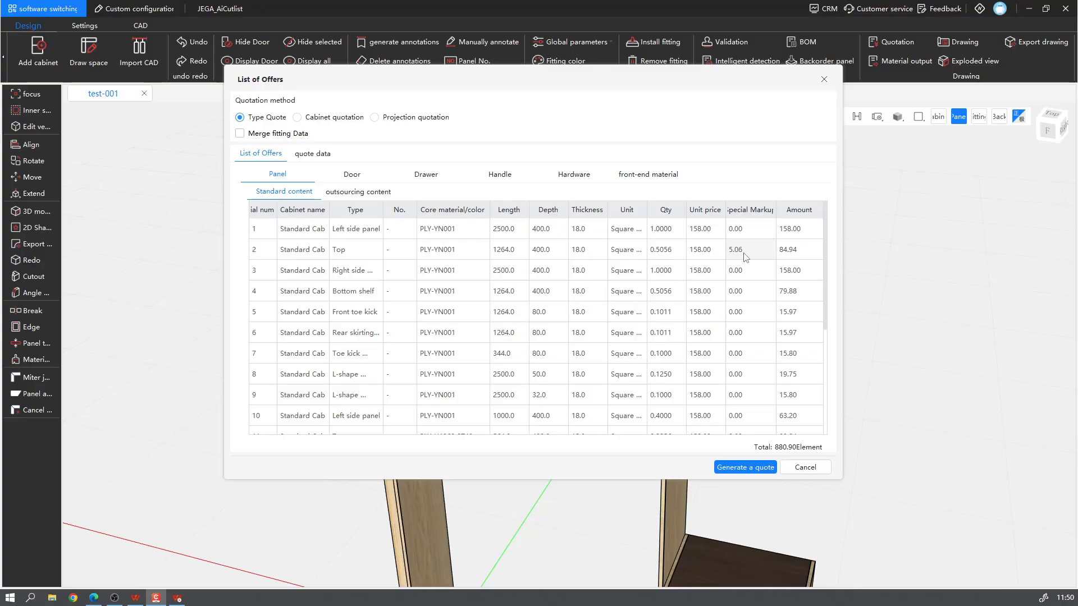
Step: Capture the List of Offers and annotate it with the top panel's price calculation: 0.5056*158 plus its quantity times 10
{"action": "key", "text": "F1"}
{"action": "left_click_drag", "start_coordinate": [233, 76], "coordinate": [1018, 501]}
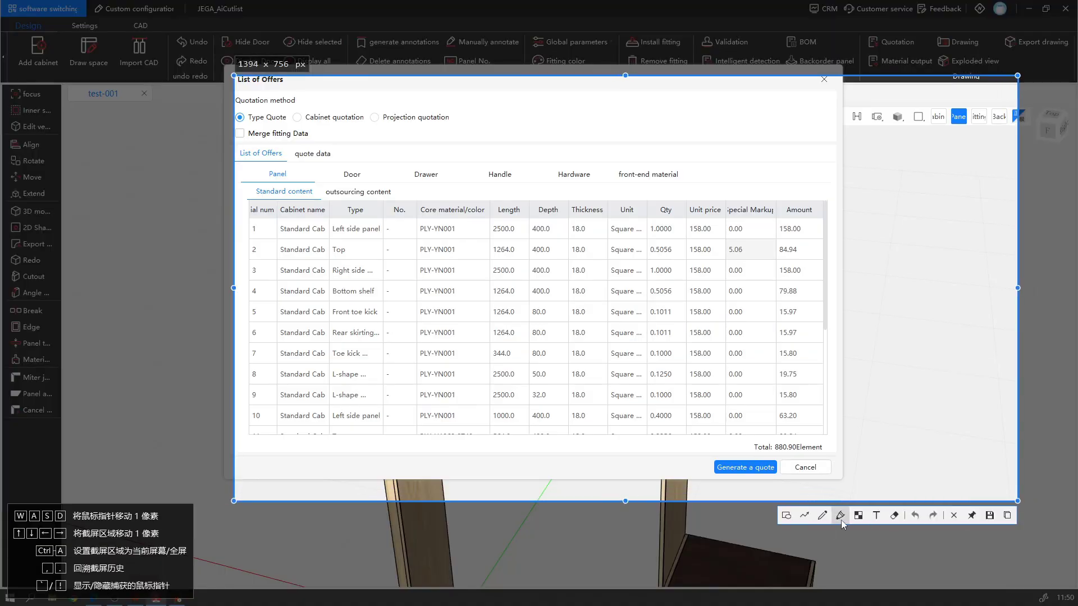
{"action": "left_click", "coordinate": [876, 516]}
{"action": "left_click", "coordinate": [554, 147]}
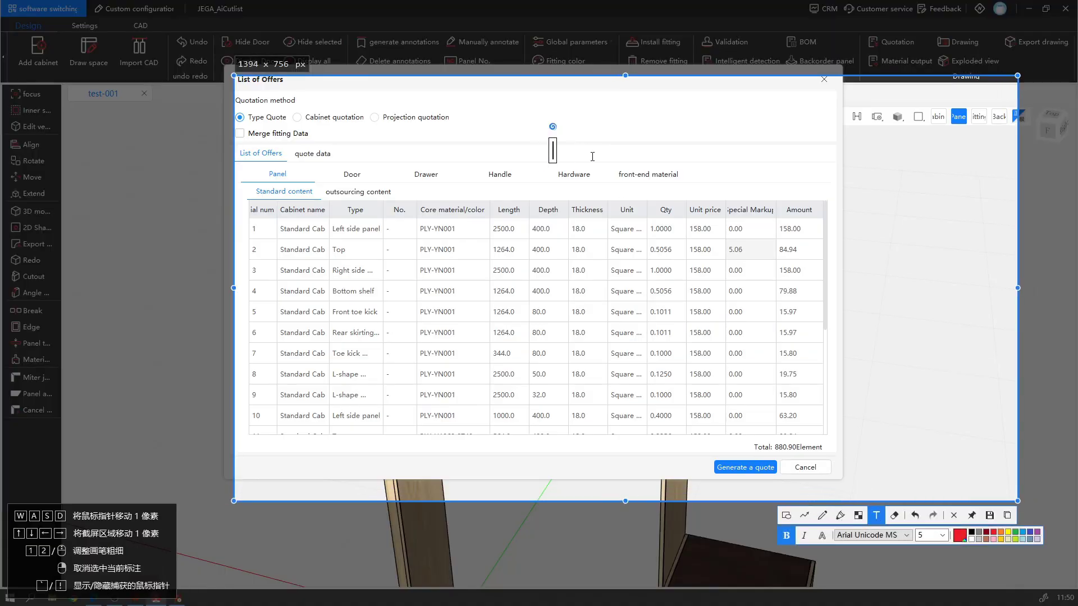
{"action": "type", "text": "0.5"}
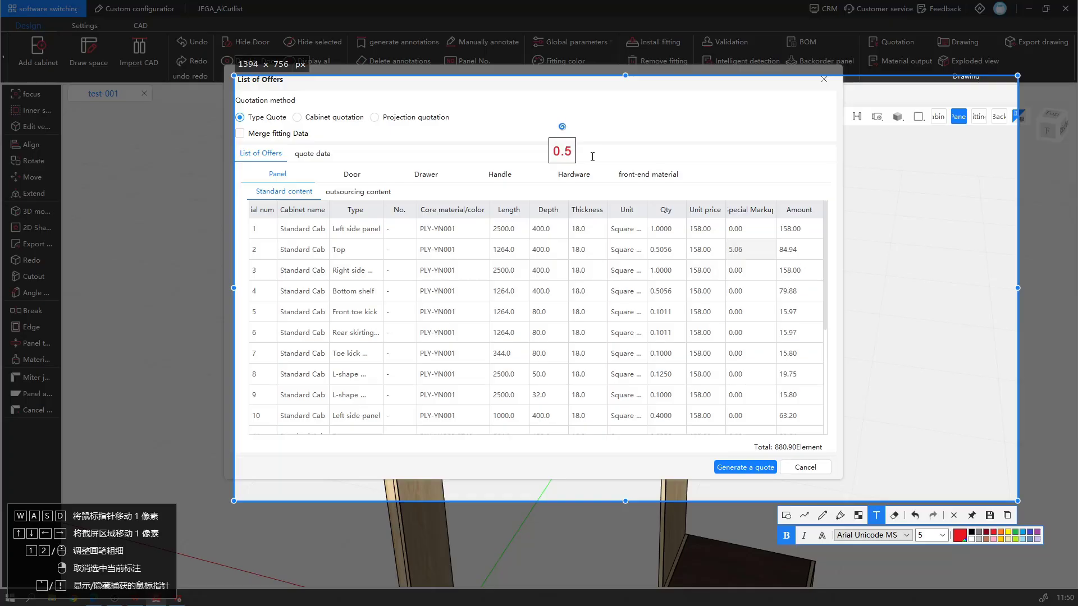
{"action": "type", "text": "056*"}
{"action": "type", "text": "158+"}
{"action": "type", "text": "0.505"}
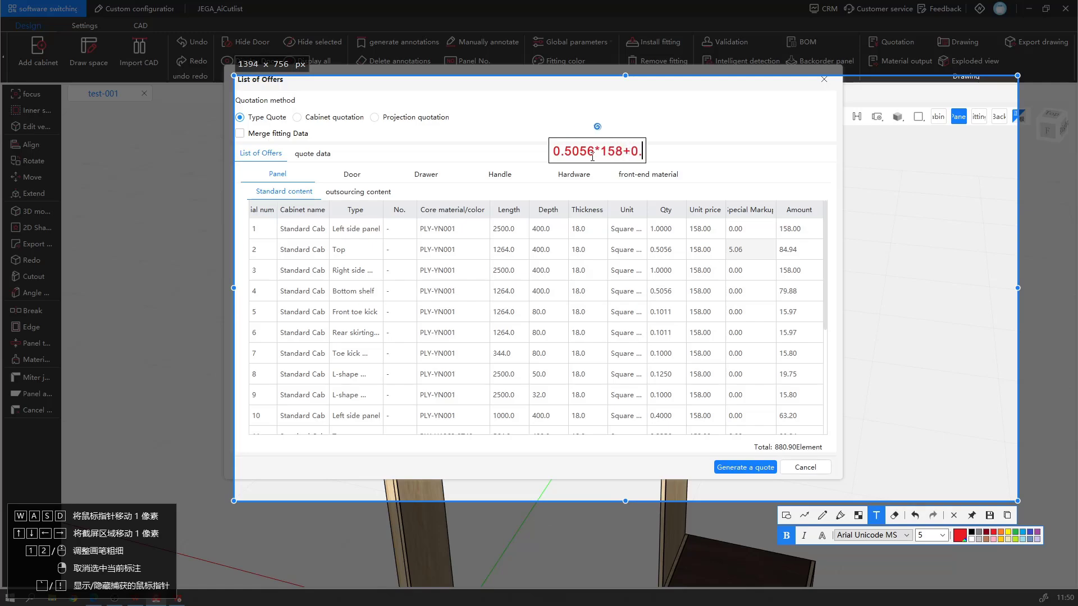
{"action": "type", "text": "6"}
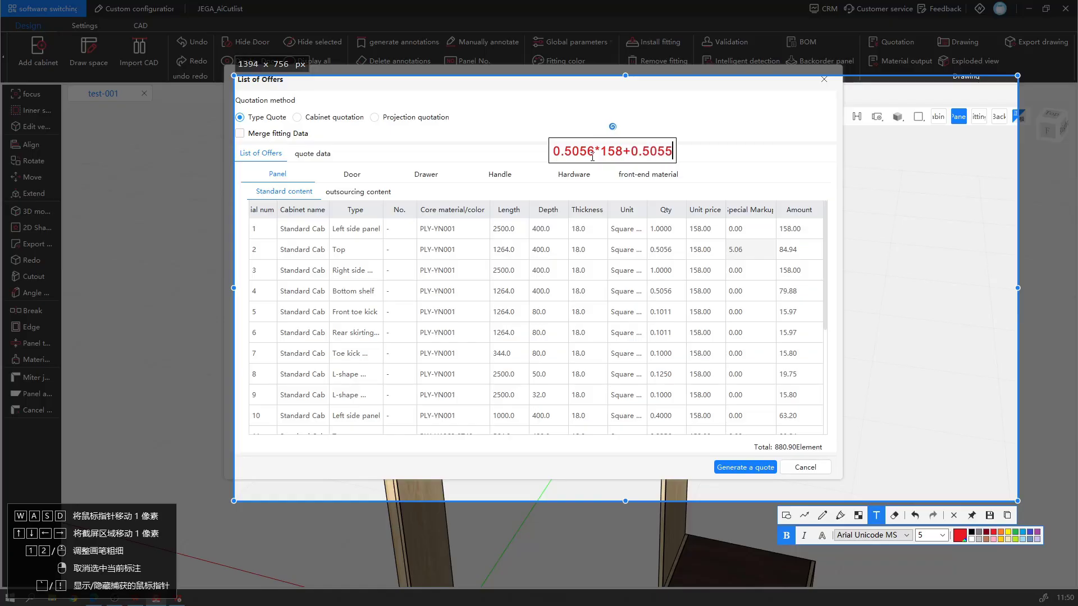
{"action": "type", "text": "*10"}
{"action": "key", "text": "ctrl+c"}
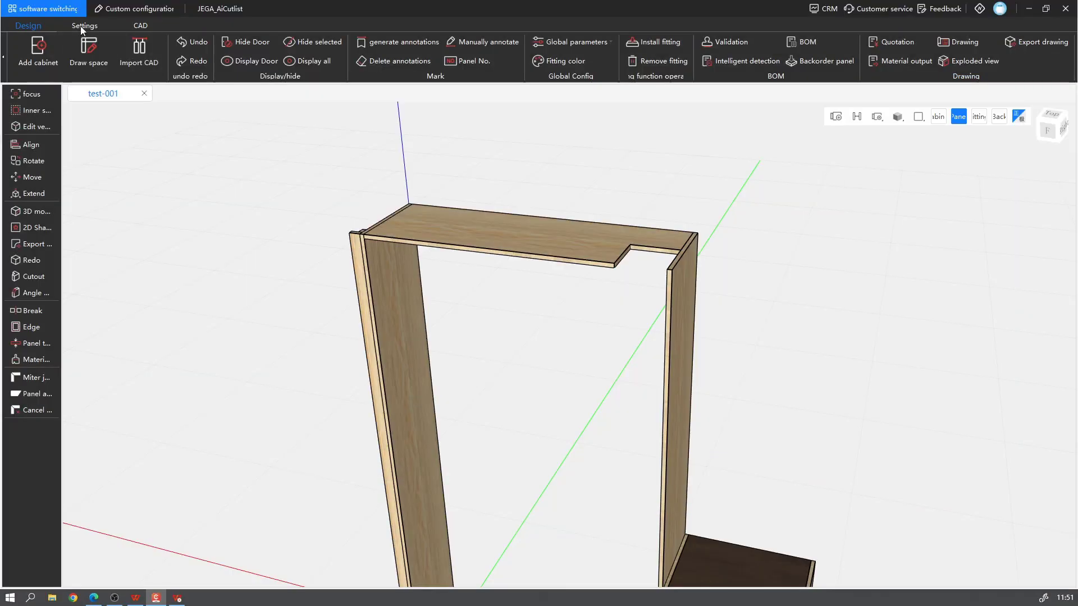
Step: Switch the irregular shape quotation to Irregular shape panel markup with a price coefficient of 1.20 and save the quote settings
{"action": "left_click", "coordinate": [81, 26]}
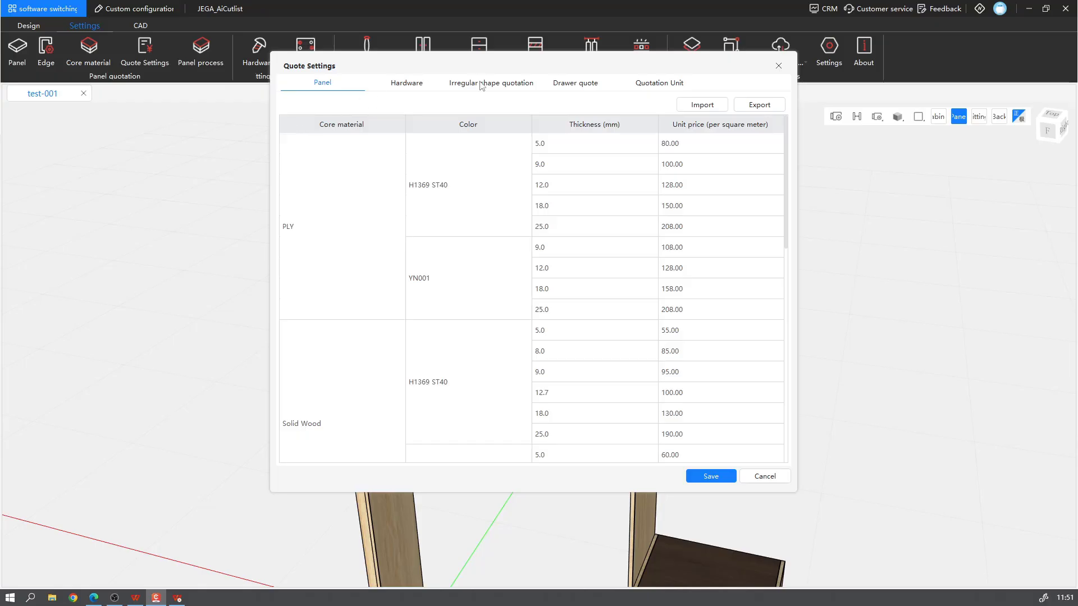
{"action": "left_click", "coordinate": [480, 84]}
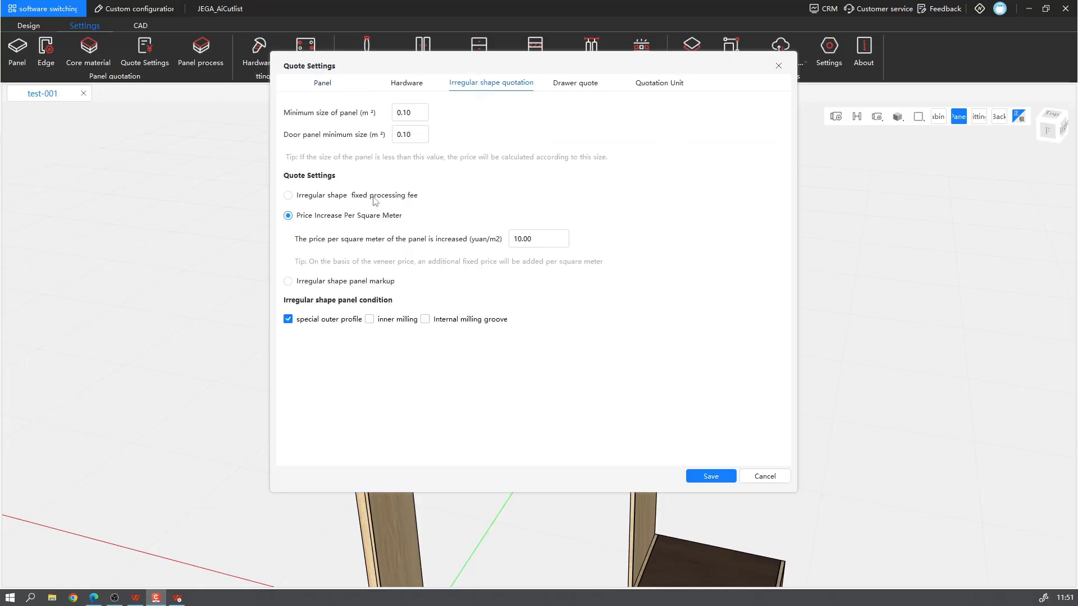
{"action": "left_click", "coordinate": [289, 282]}
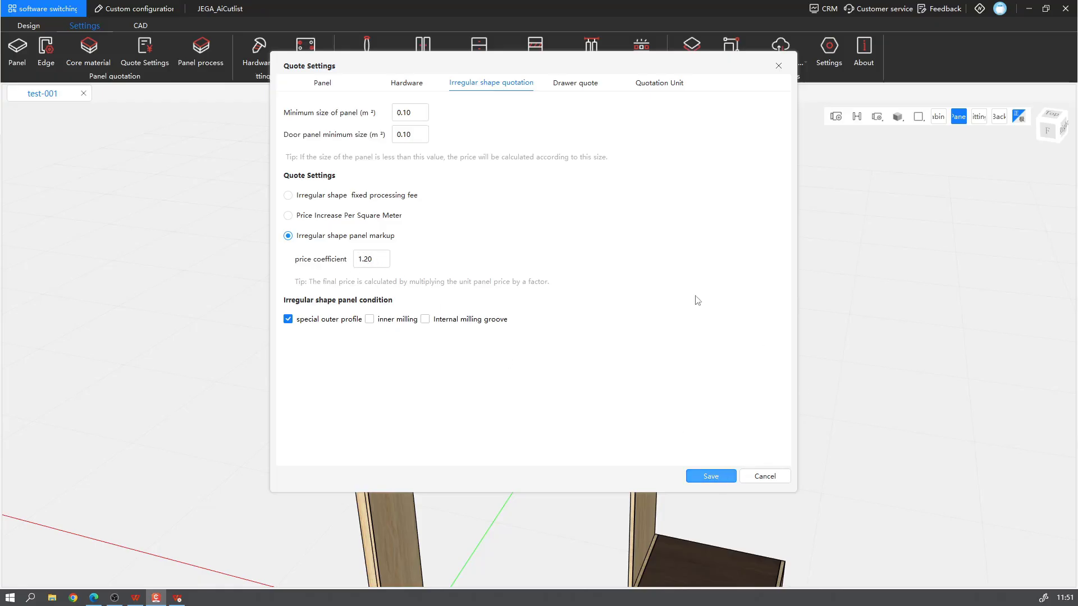
{"action": "left_click", "coordinate": [779, 66]}
Step: Check the top panel in the quotation and annotate a screen capture with its price calculation 0.5056*158*1.2
{"action": "left_click", "coordinate": [28, 27]}
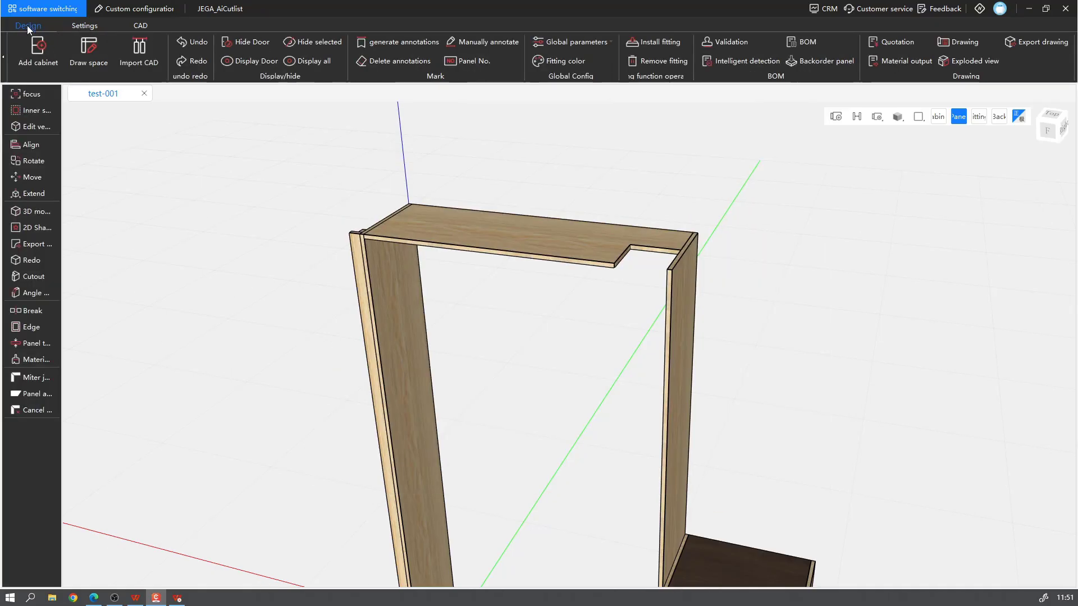
{"action": "left_click", "coordinate": [893, 43]}
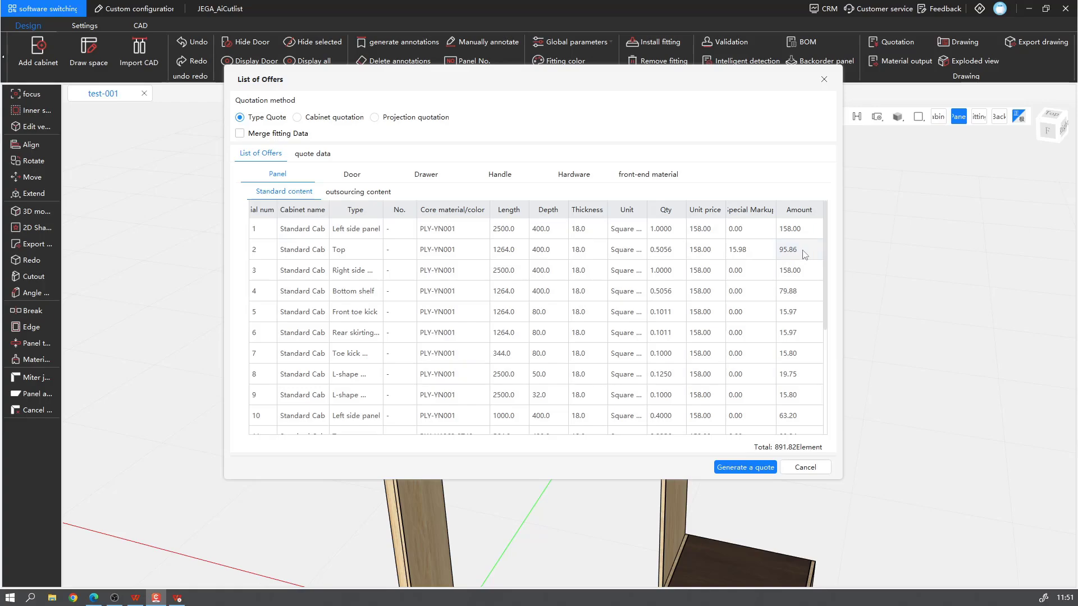
{"action": "key", "text": "F1"}
{"action": "left_click_drag", "start_coordinate": [435, 53], "coordinate": [1054, 520]}
{"action": "left_click", "coordinate": [913, 534]}
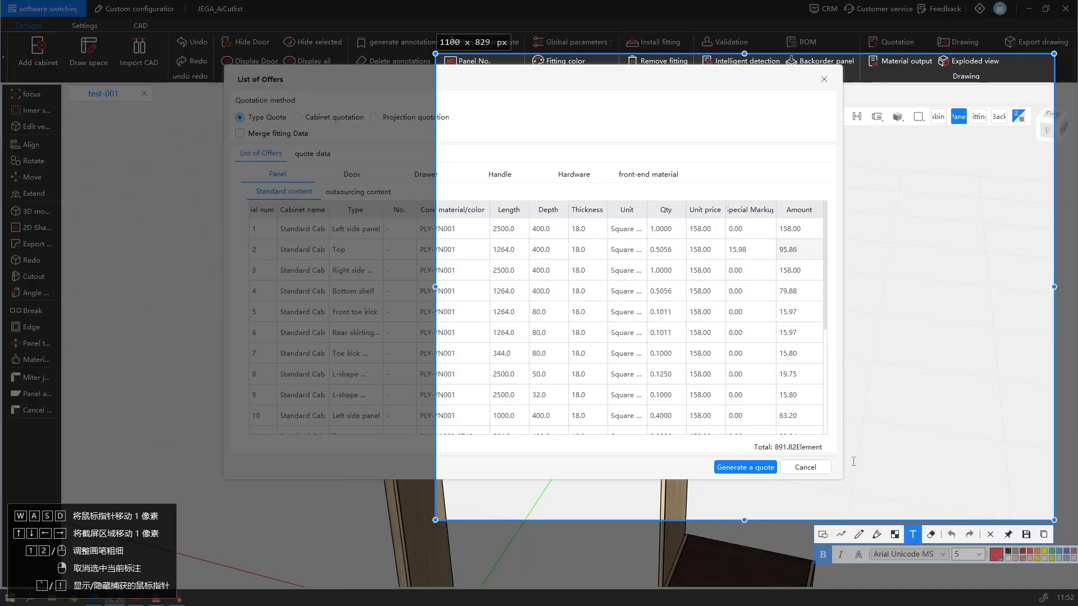
{"action": "left_click", "coordinate": [621, 172]}
{"action": "type", "text": "0."}
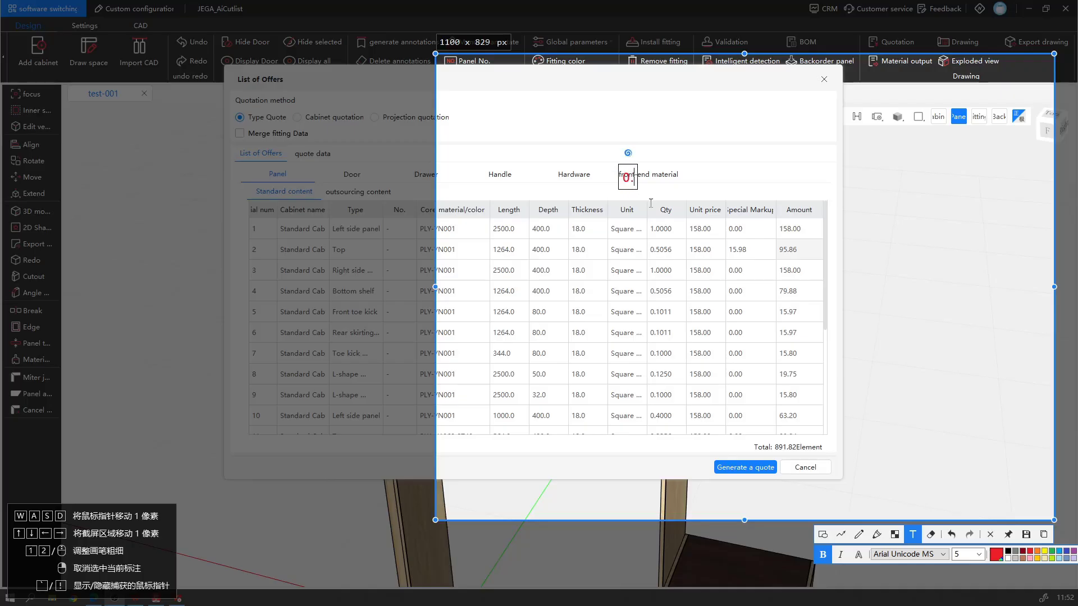
{"action": "type", "text": "5056*158"}
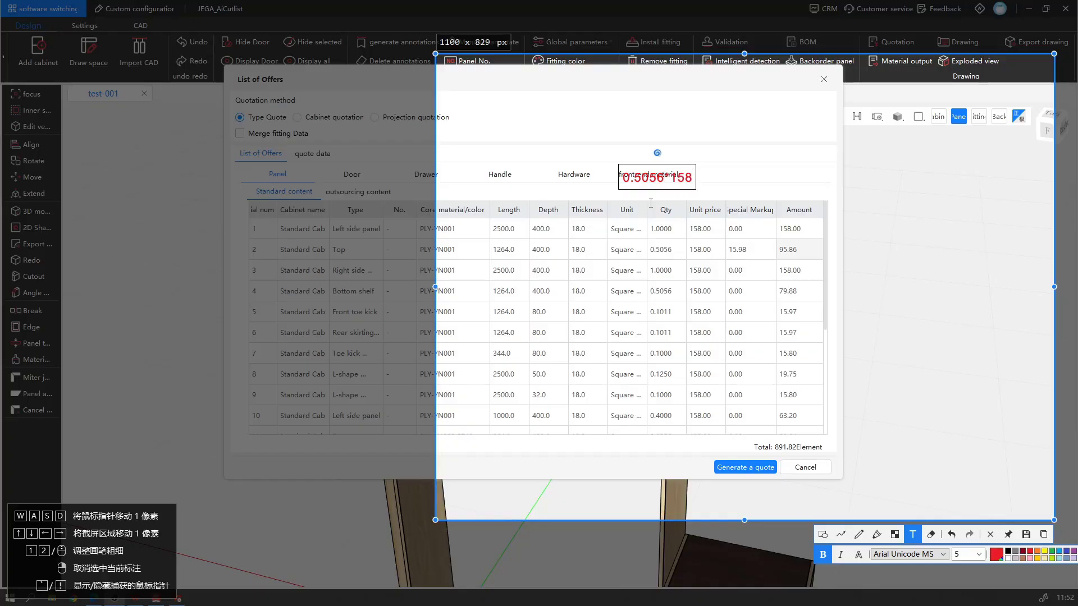
{"action": "type", "text": "*1.2"}
{"action": "key", "text": "Escape"}
{"action": "left_click", "coordinate": [805, 467]}
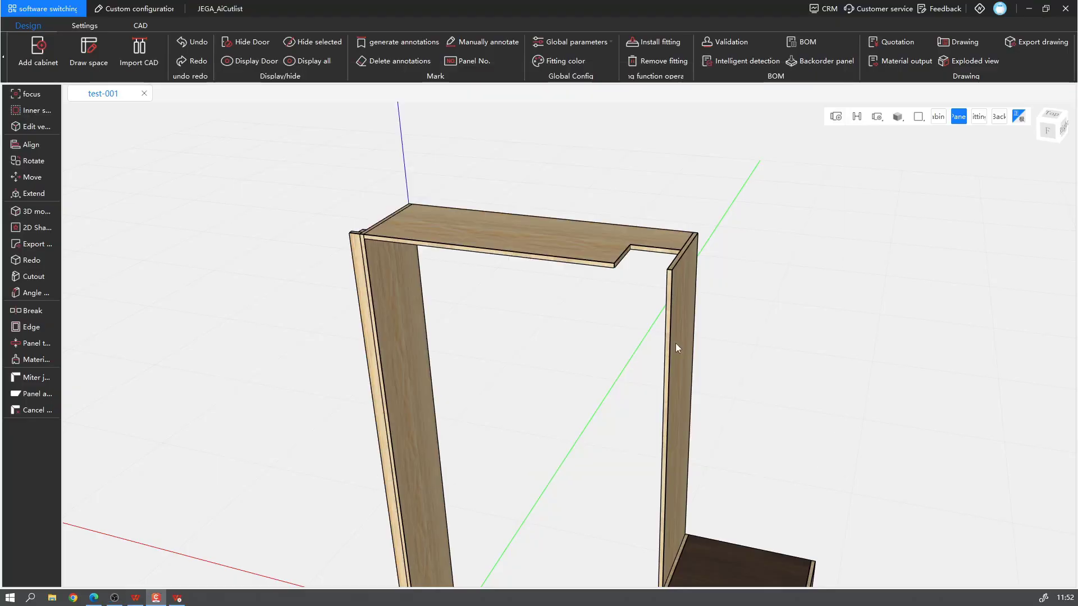
Step: Enable inner milling and Internal milling groove as irregular shape panel conditions in the quote settings
{"action": "left_click", "coordinate": [85, 25]}
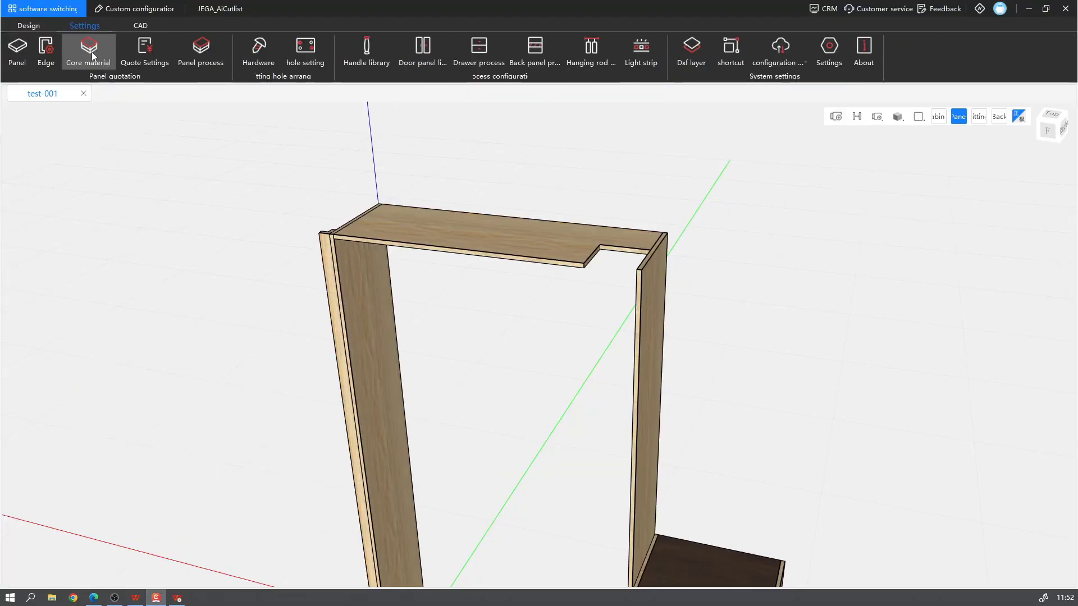
{"action": "left_click", "coordinate": [177, 65]}
{"action": "left_click", "coordinate": [164, 63]}
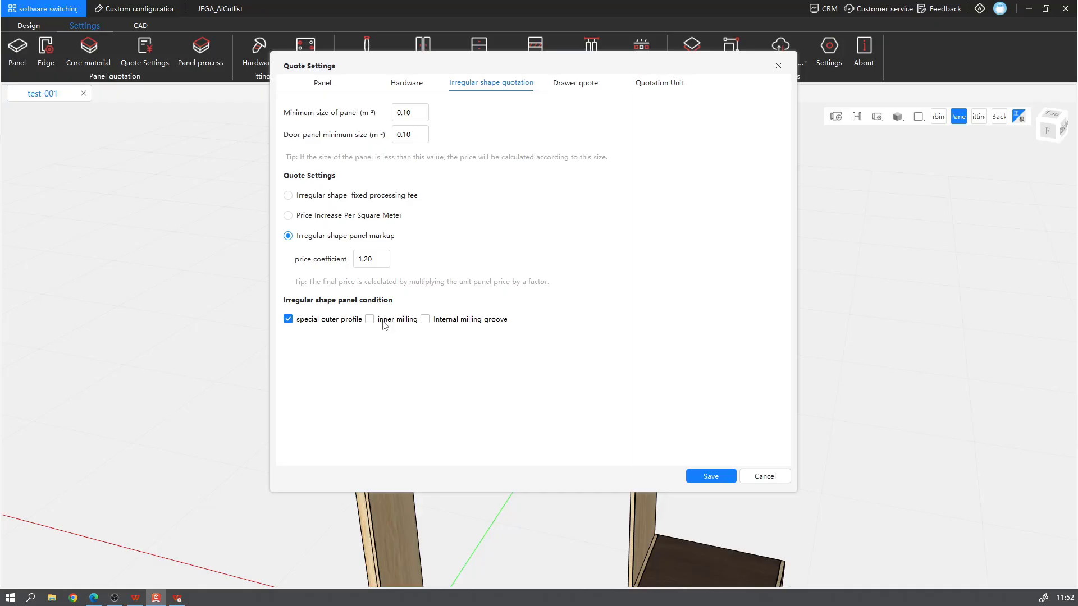
{"action": "left_click", "coordinate": [370, 320]}
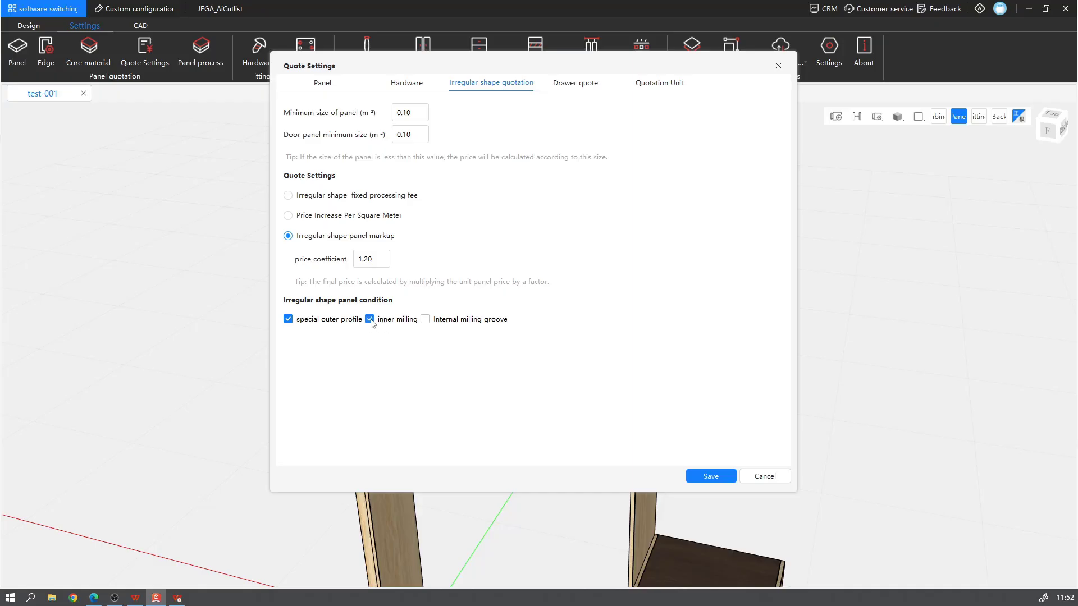
{"action": "left_click", "coordinate": [429, 319]}
Step: Set the aihouse drawer to quote per piece and review the full price table in its Drawer Quote Settings
{"action": "left_click", "coordinate": [575, 83]}
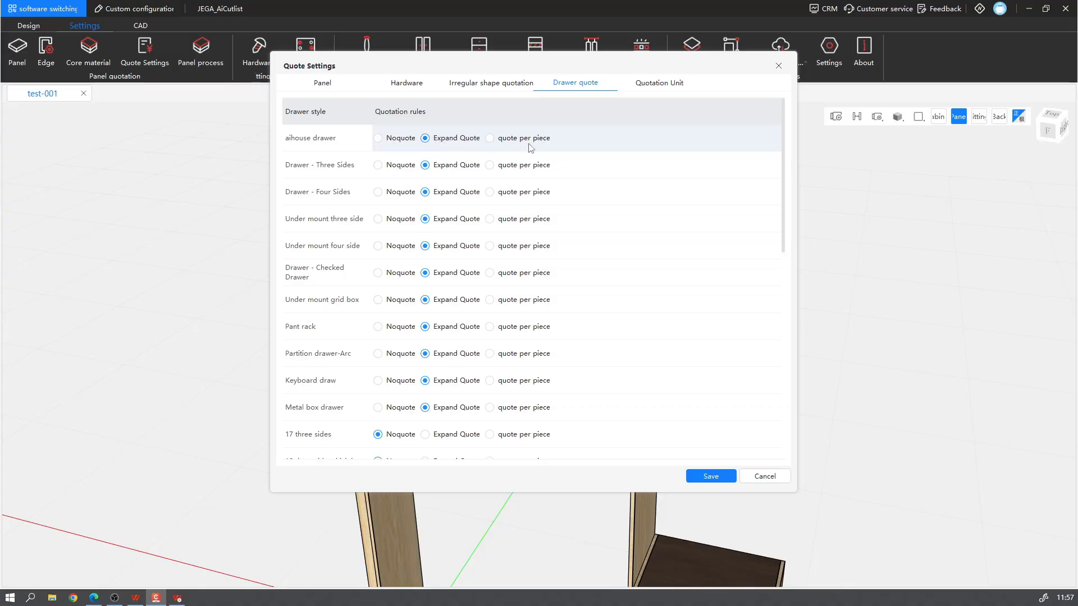
{"action": "left_click", "coordinate": [503, 140]}
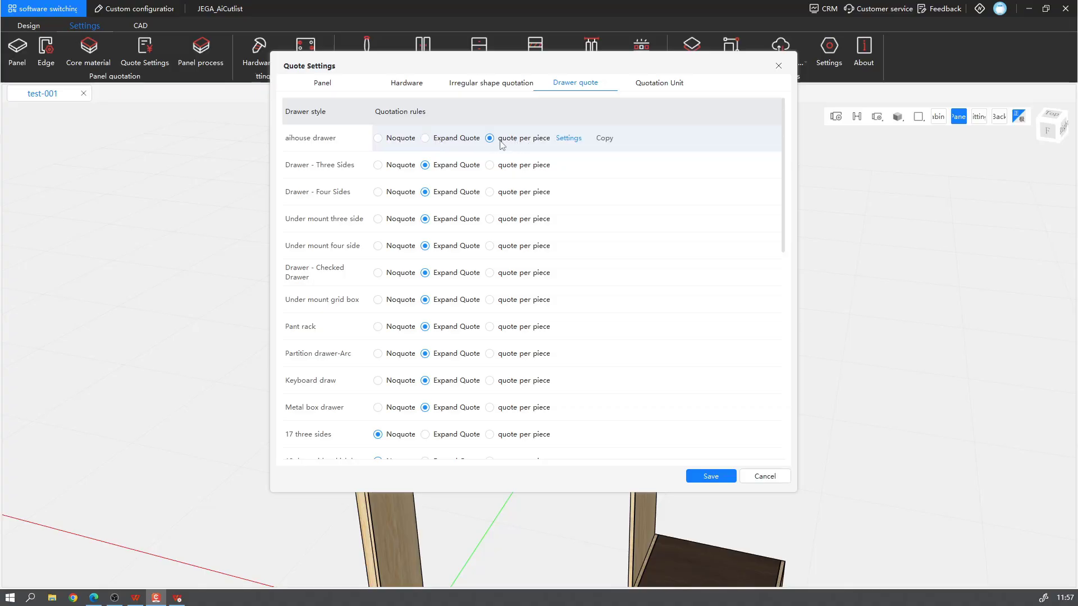
{"action": "left_click", "coordinate": [568, 138]}
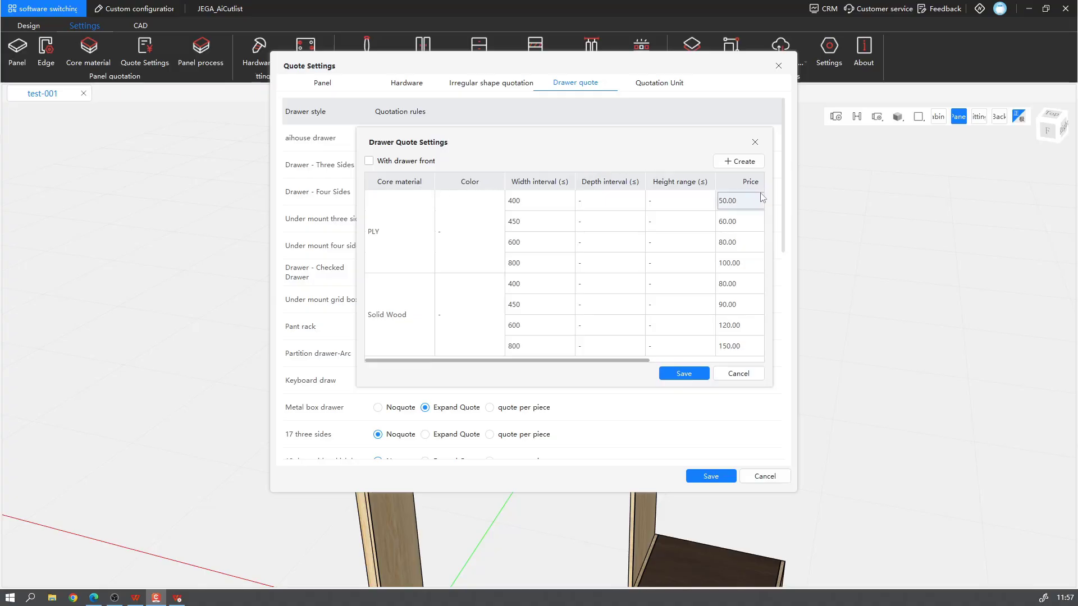
{"action": "left_click_drag", "start_coordinate": [612, 363], "coordinate": [711, 362]}
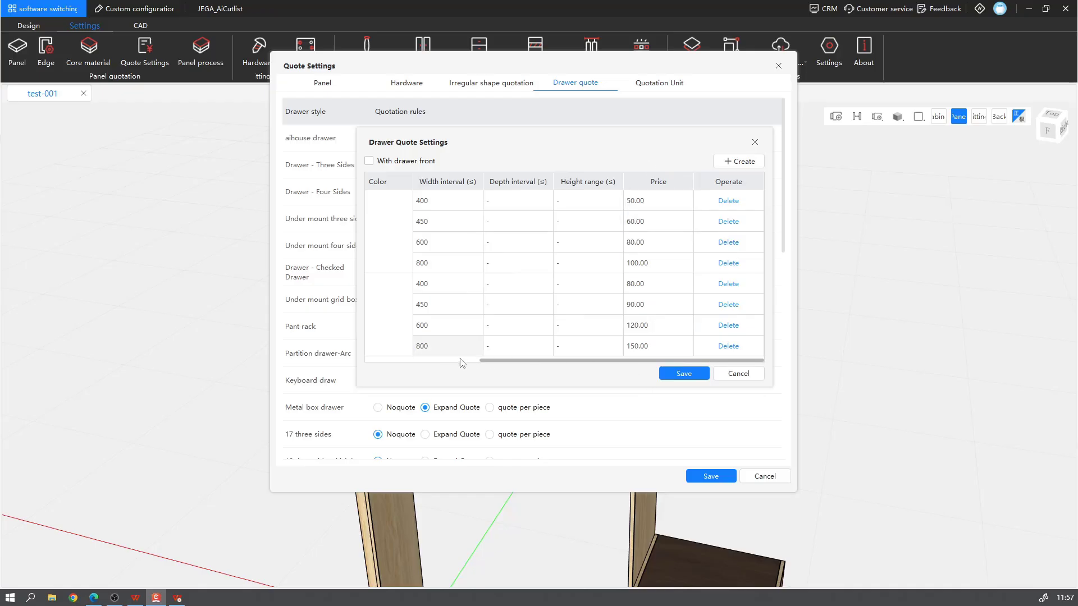
{"action": "left_click_drag", "start_coordinate": [500, 362], "coordinate": [386, 362]}
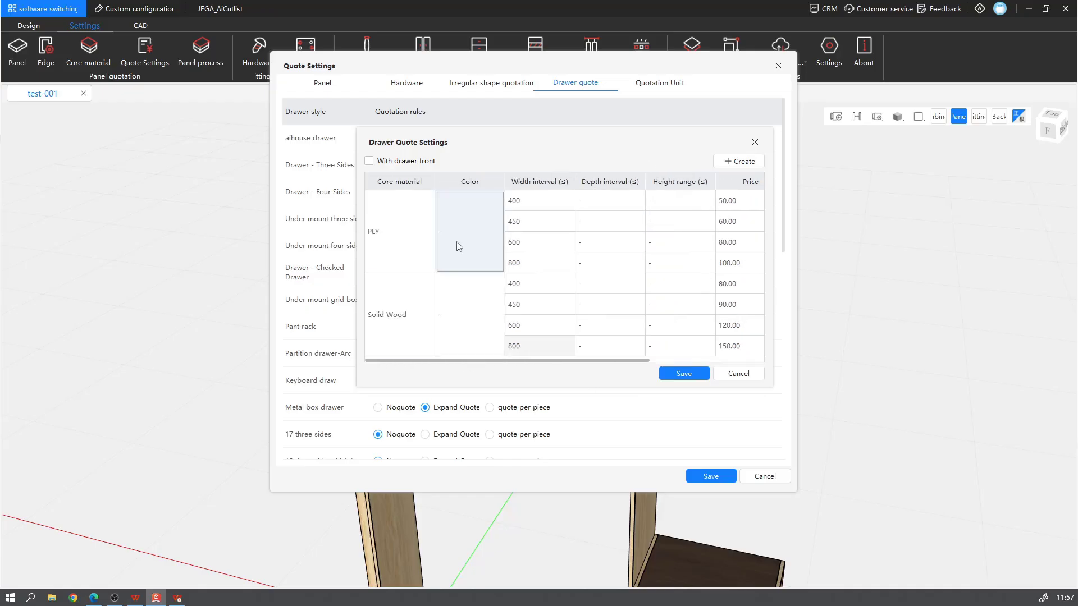
Step: Add a blank row to the aihouse drawer's price table, leaving its fields unfilled, and save the Drawer Quote Settings
{"action": "left_click", "coordinate": [740, 162]}
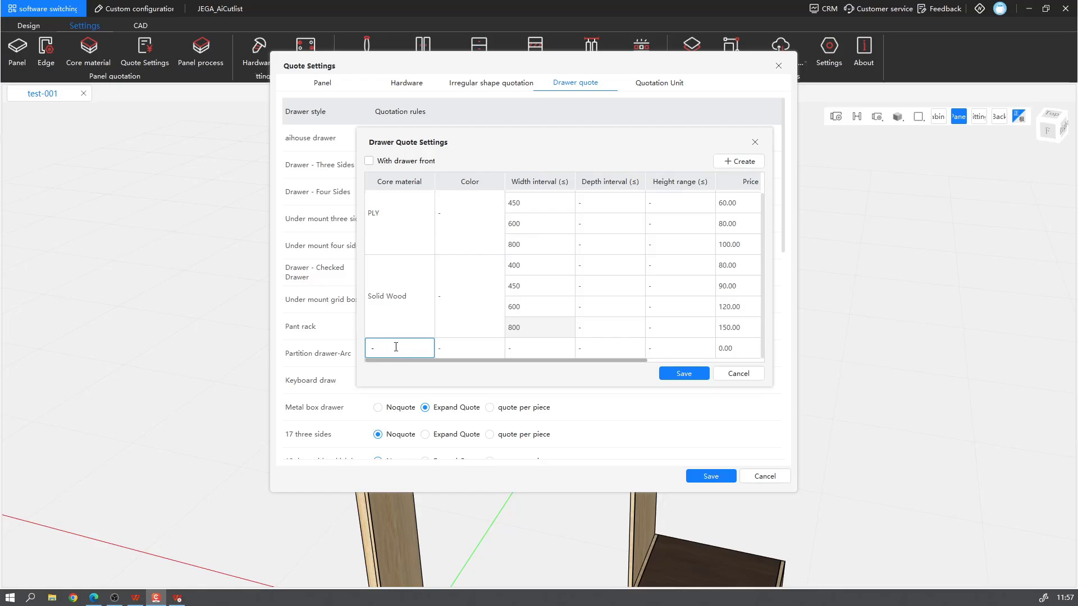
{"action": "left_click", "coordinate": [467, 351]}
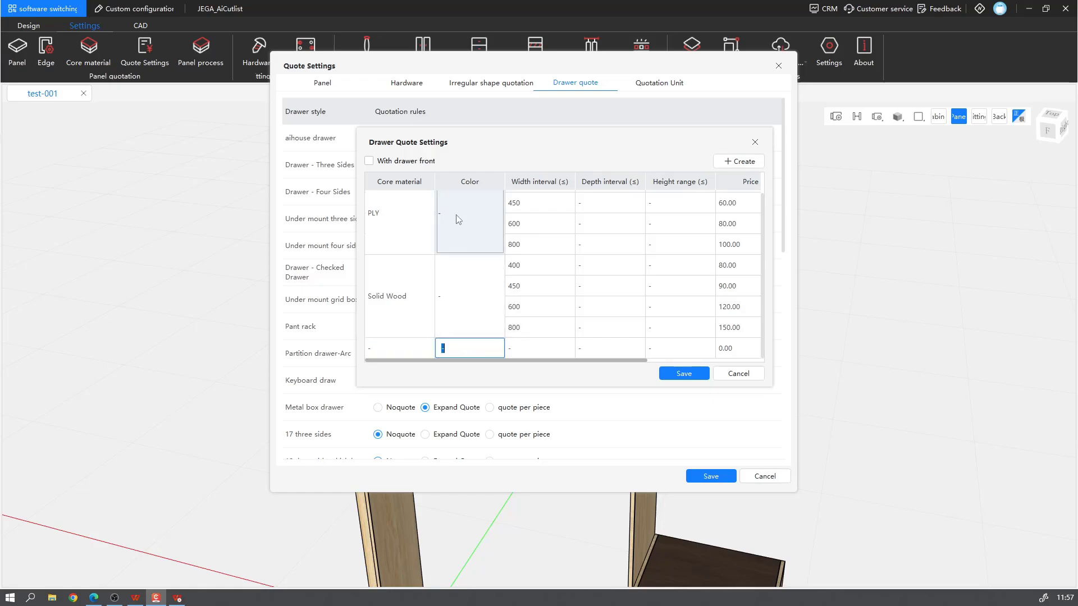
{"action": "left_click", "coordinate": [540, 354]}
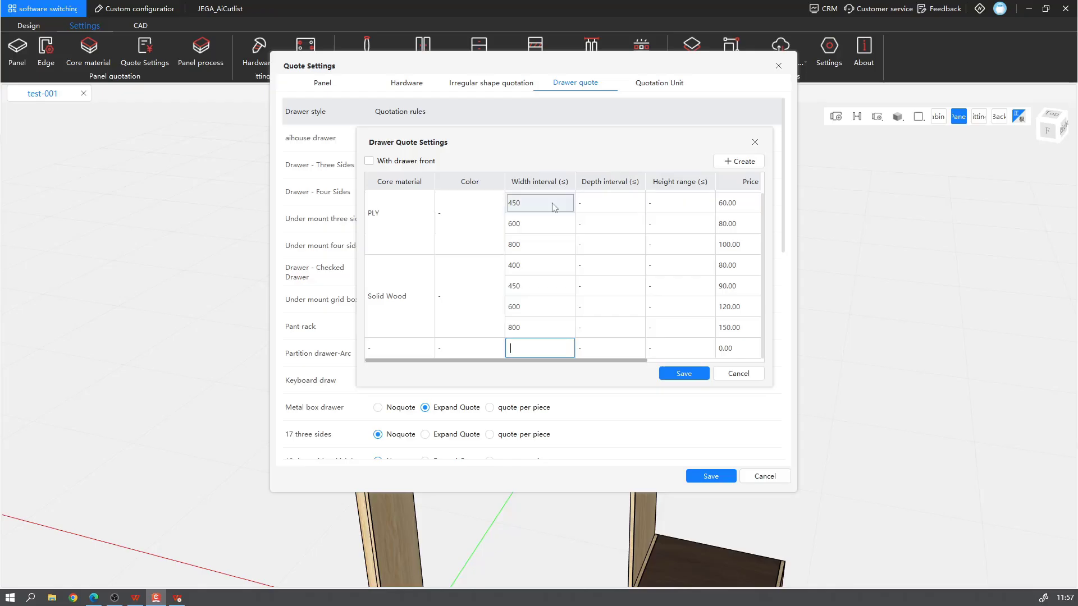
{"action": "left_click", "coordinate": [737, 206]}
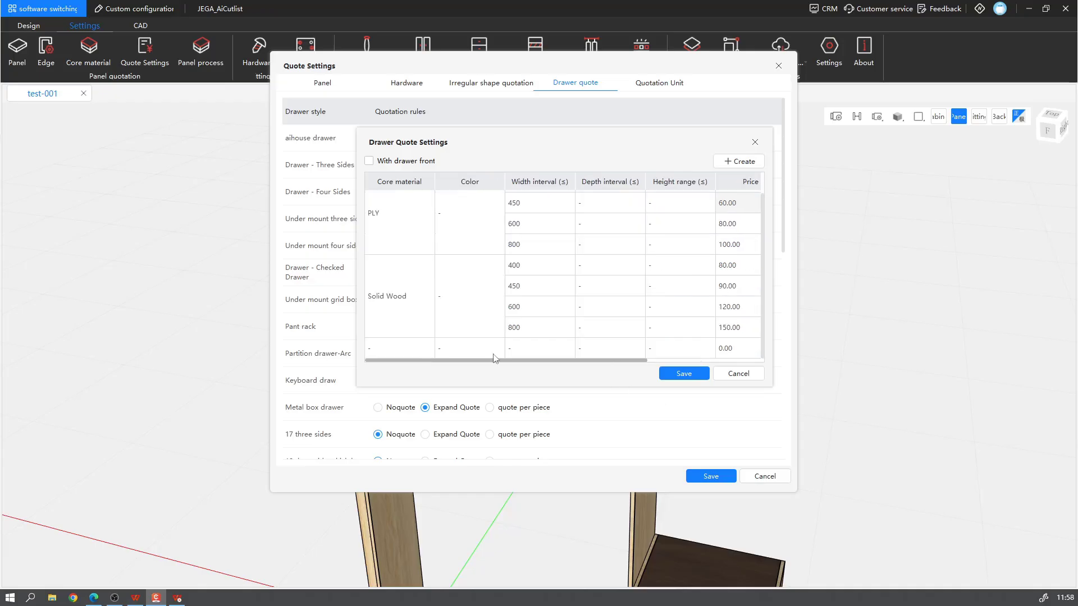
{"action": "scroll", "coordinate": [495, 359], "scroll_direction": "up", "scroll_amount": 1}
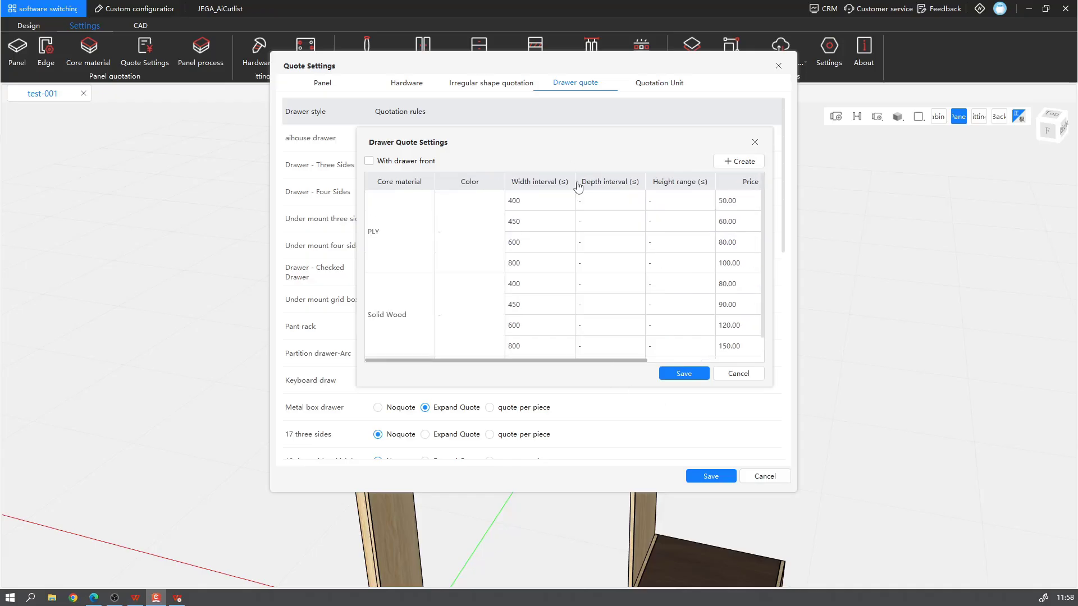
{"action": "left_click", "coordinate": [695, 374]}
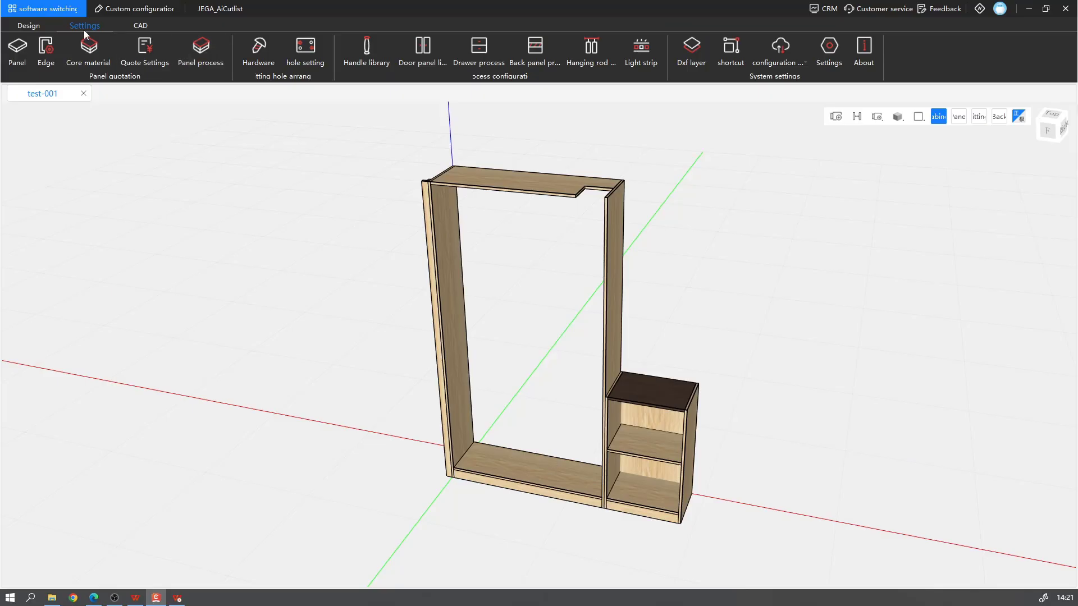
Step: Create a panel process entry named 27mm panel with thickness 27 and core material PLY
{"action": "left_click", "coordinate": [205, 53]}
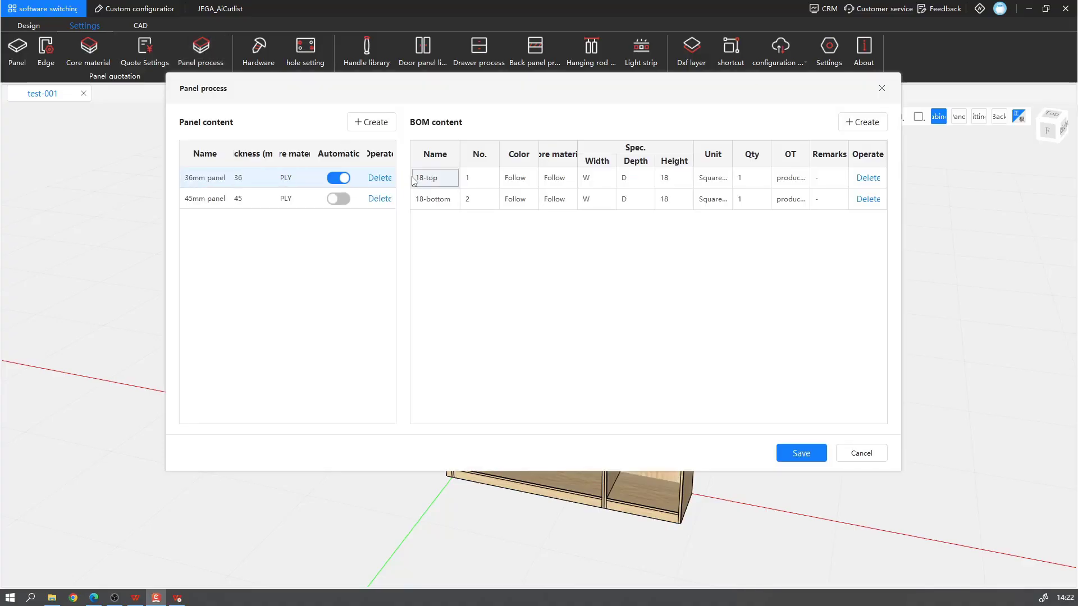
{"action": "left_click", "coordinate": [378, 125]}
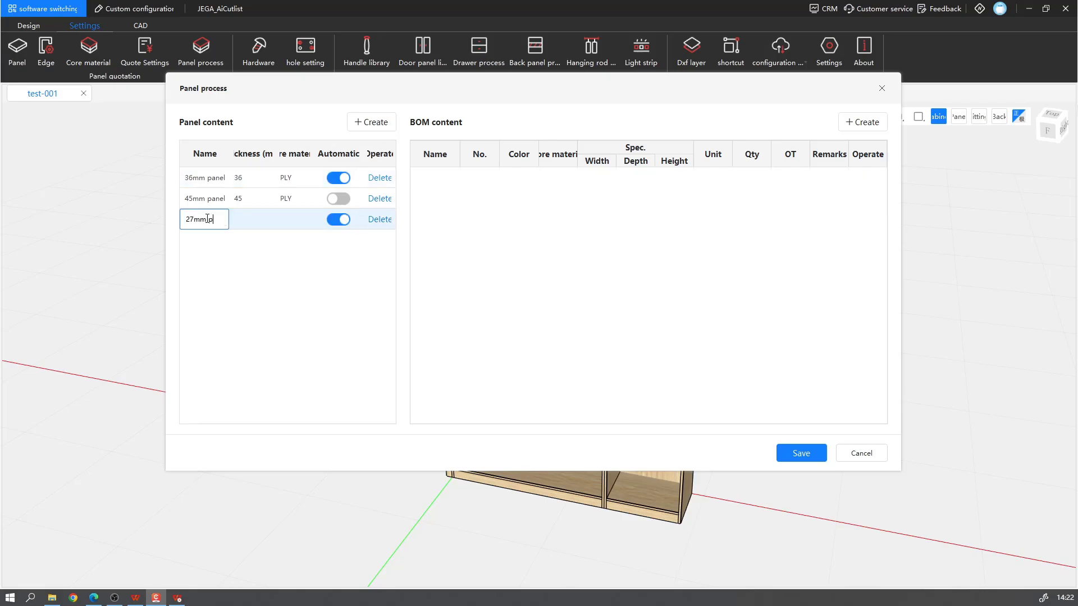
{"action": "type", "text": "27mm p"}
{"action": "key", "text": "BackSpace"}
{"action": "type", "text": "panel"}
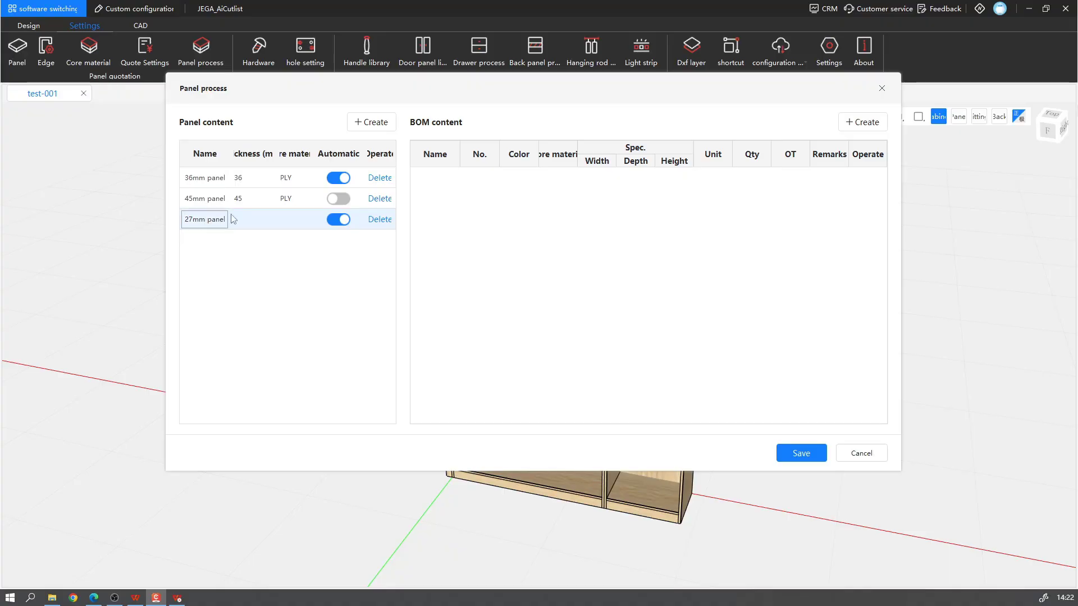
{"action": "left_click", "coordinate": [242, 218]}
{"action": "type", "text": "27"}
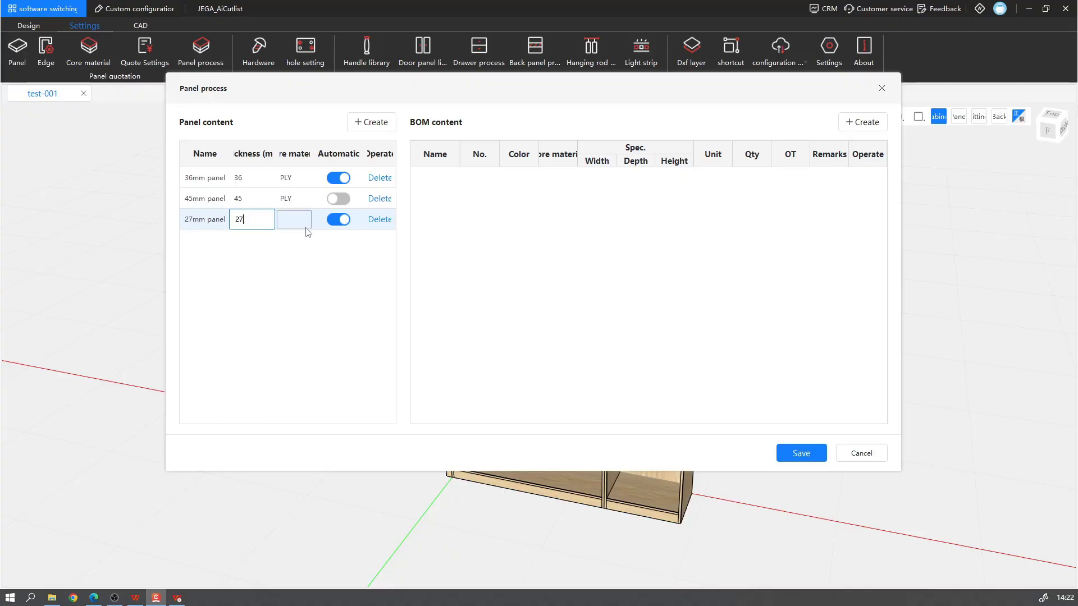
{"action": "left_click", "coordinate": [304, 223]}
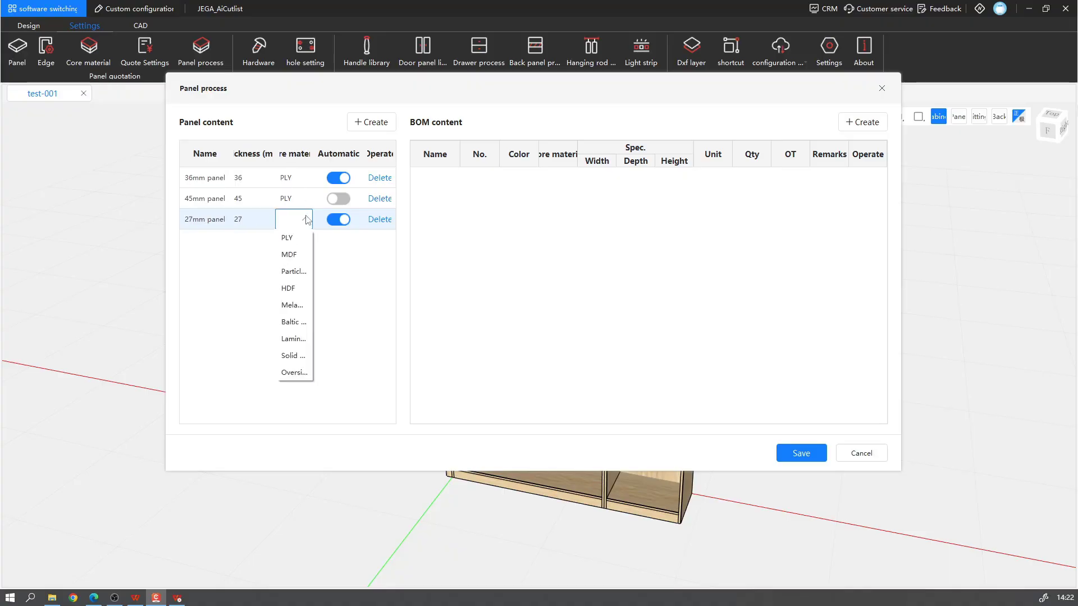
{"action": "left_click", "coordinate": [289, 240]}
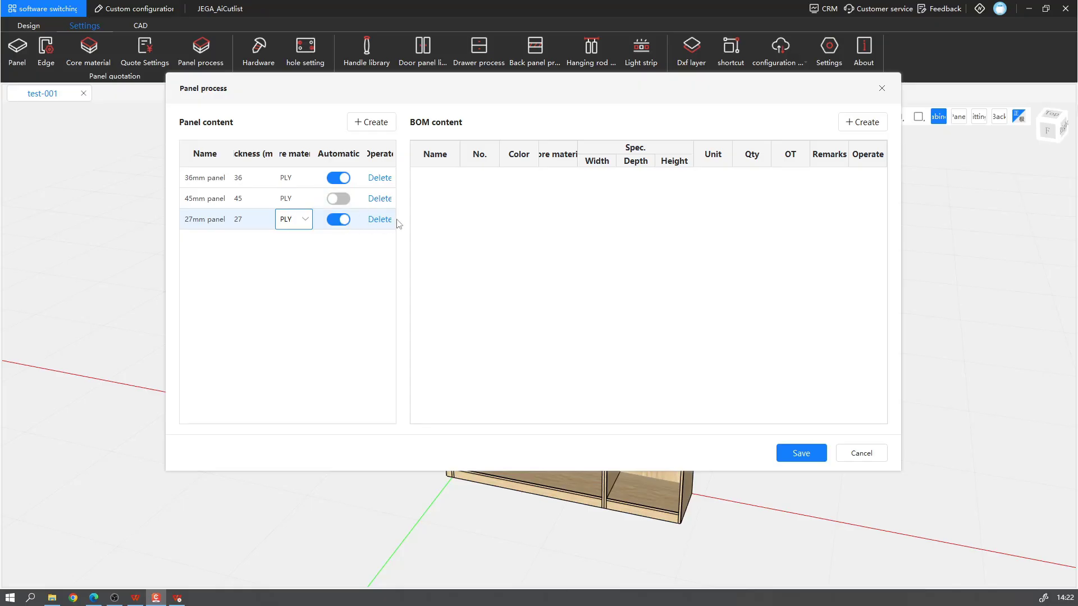
Step: Add a BOM entry to the 27mm panel, named 9mm sub panel with No. 00001
{"action": "left_click", "coordinate": [218, 223]}
{"action": "left_click", "coordinate": [202, 224]}
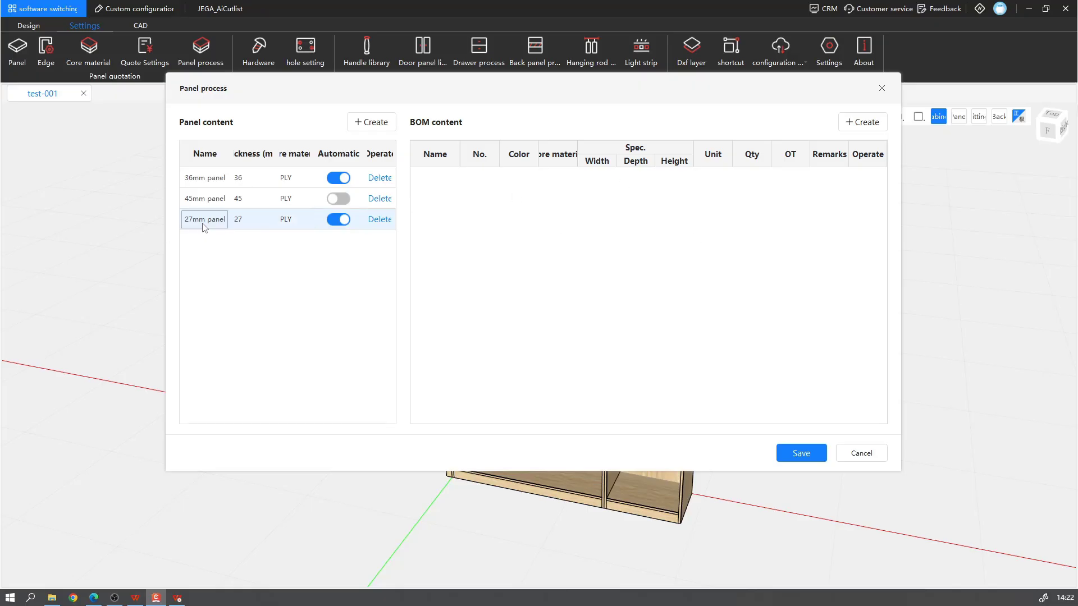
{"action": "left_click", "coordinate": [865, 122]}
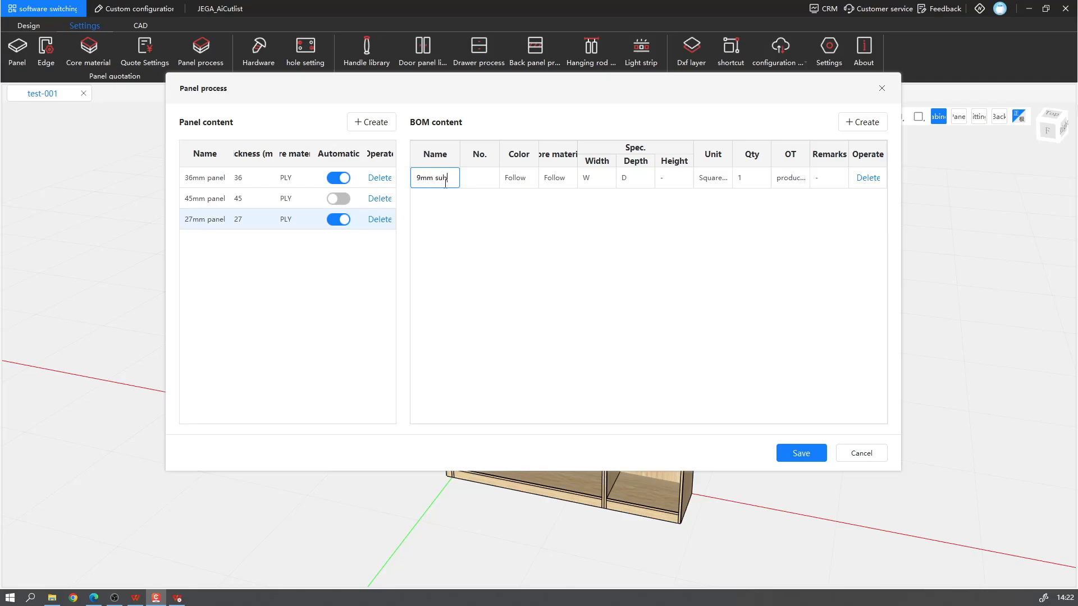
{"action": "type", "text": "panel"}
{"action": "left_click", "coordinate": [486, 181]}
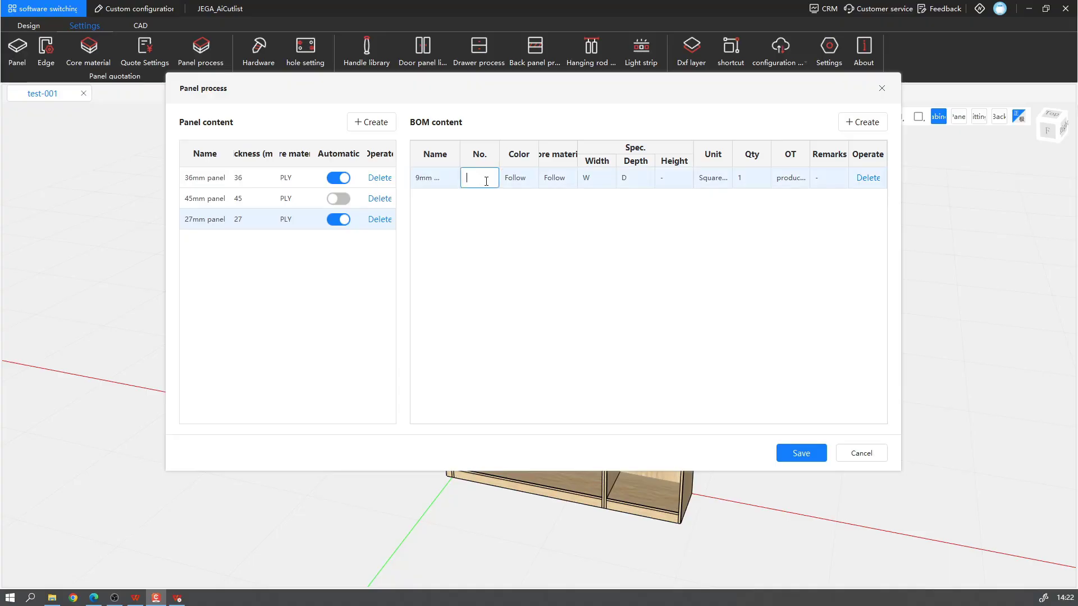
{"action": "type", "text": "00001"}
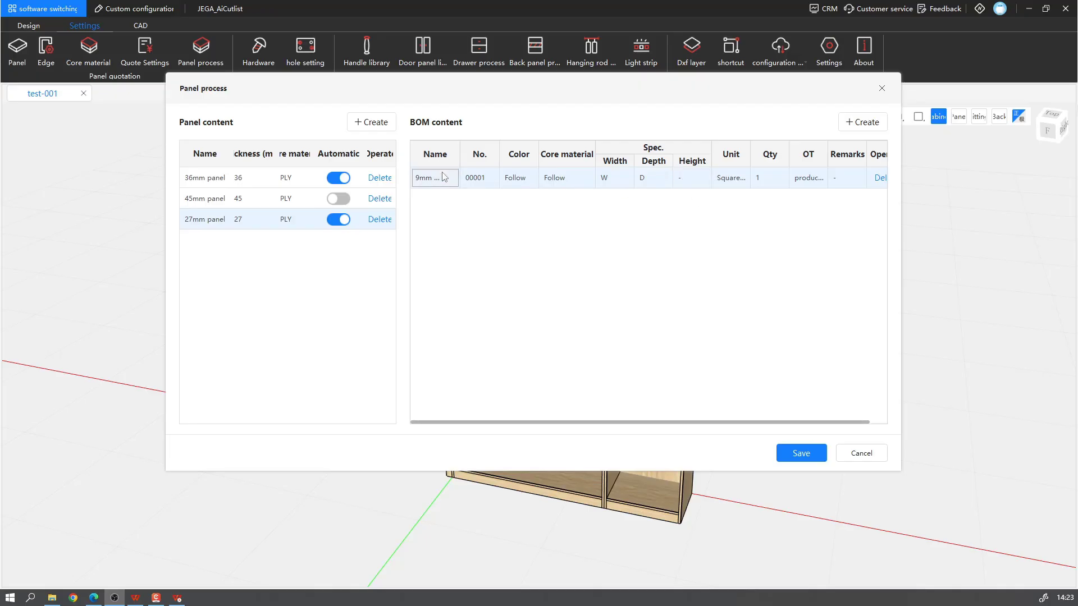
Step: Set the 9mm sub panel's height to 9 and its OT to production output in the BOM content
{"action": "left_click", "coordinate": [691, 176]}
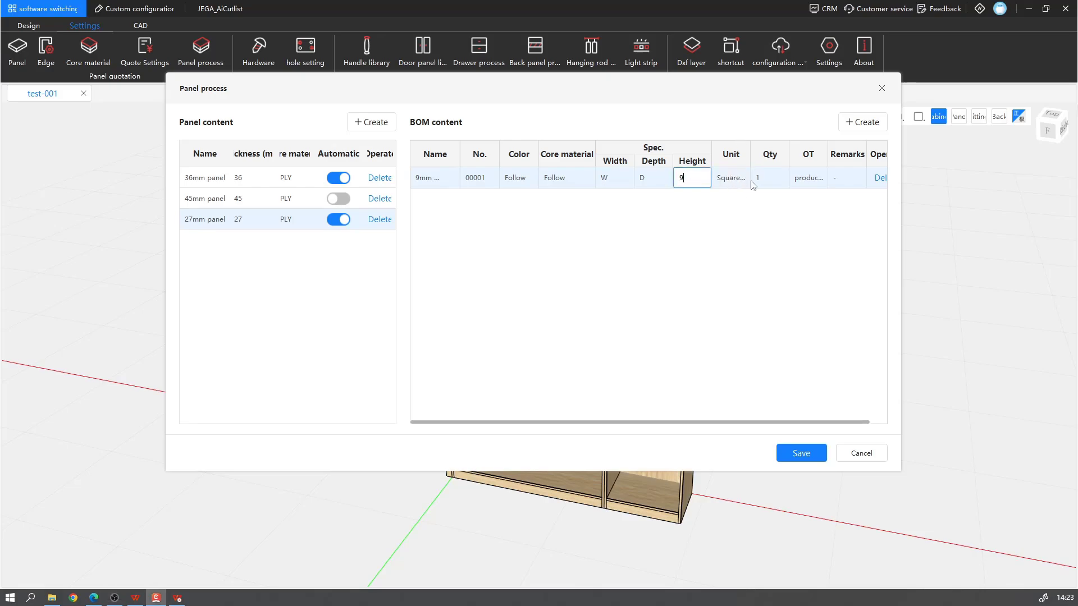
{"action": "left_click", "coordinate": [818, 178]}
{"action": "left_click", "coordinate": [818, 180]}
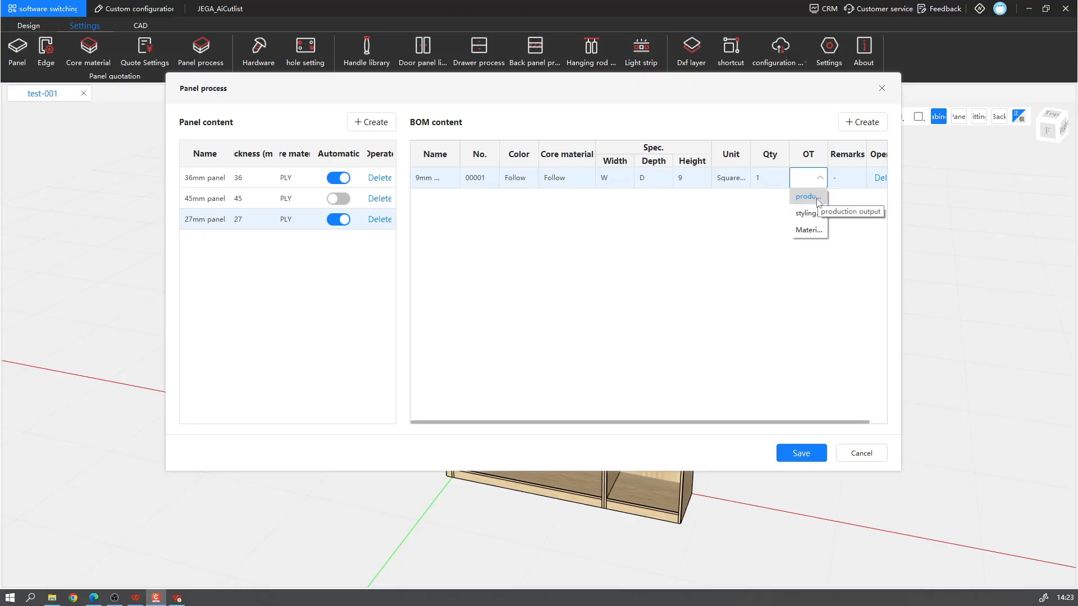
{"action": "left_click", "coordinate": [808, 196]}
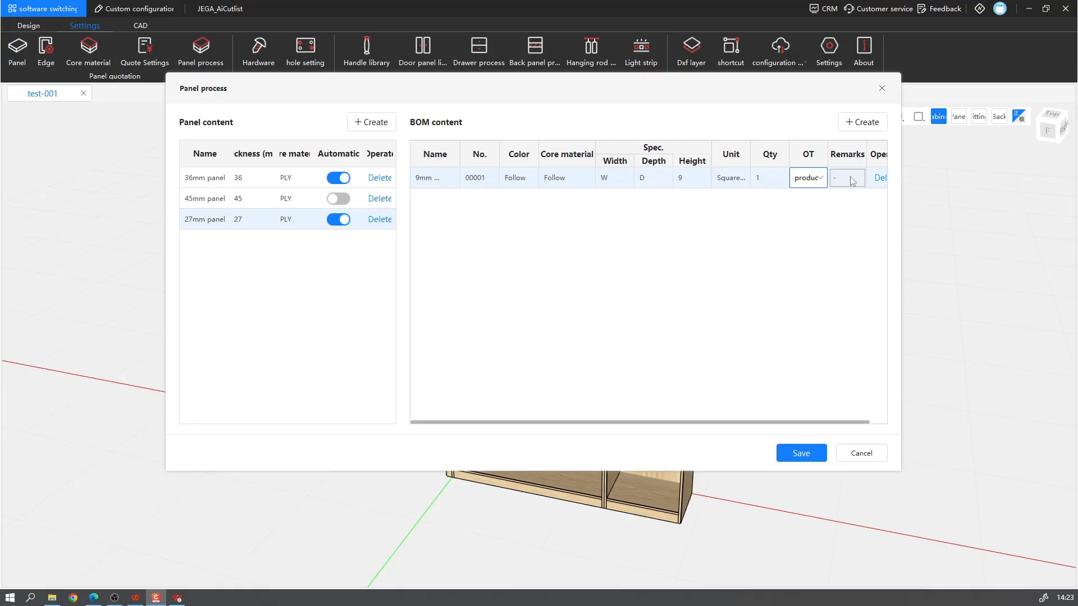
Step: Add a second BOM entry to the 27mm panel, named 18mm sub panel with No. 00002
{"action": "left_click", "coordinate": [862, 122]}
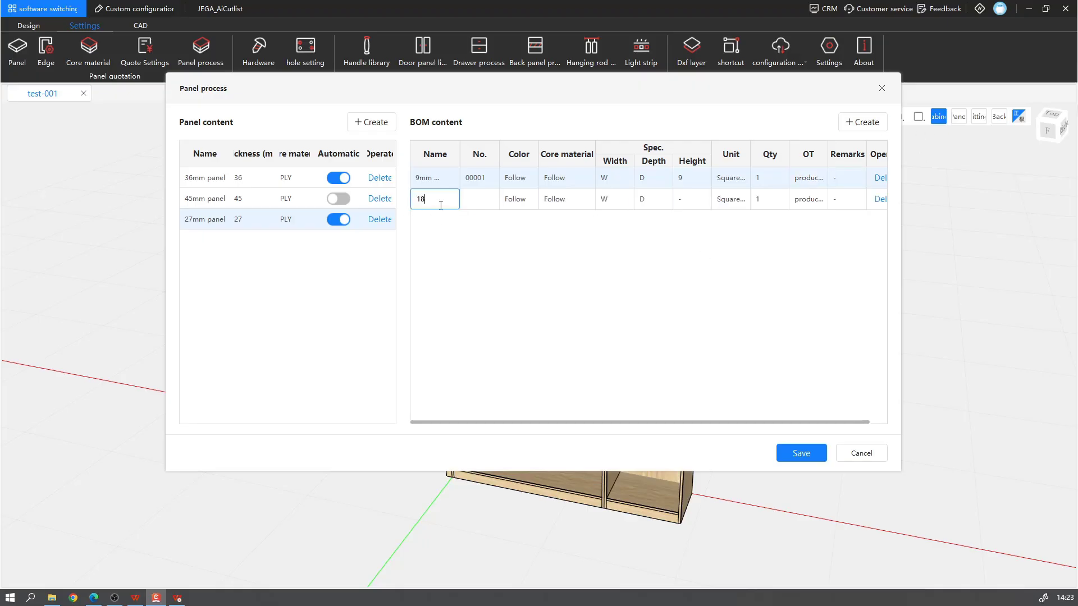
{"action": "type", "text": "18mm sin"}
{"action": "type", "text": "panel"}
{"action": "left_click", "coordinate": [472, 199]}
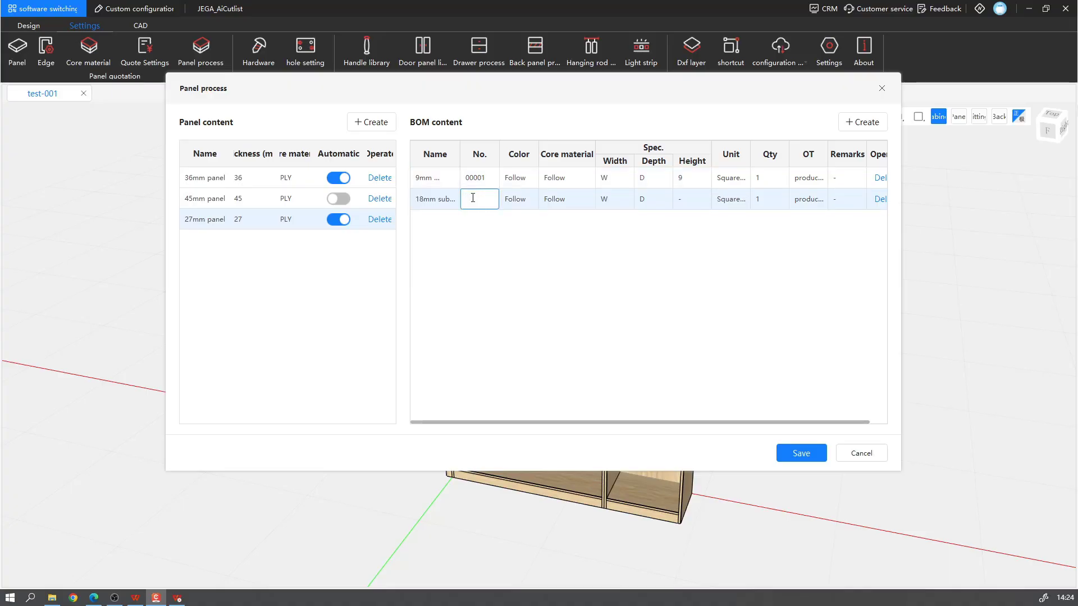
{"action": "type", "text": "00002"}
{"action": "left_click", "coordinate": [523, 201]}
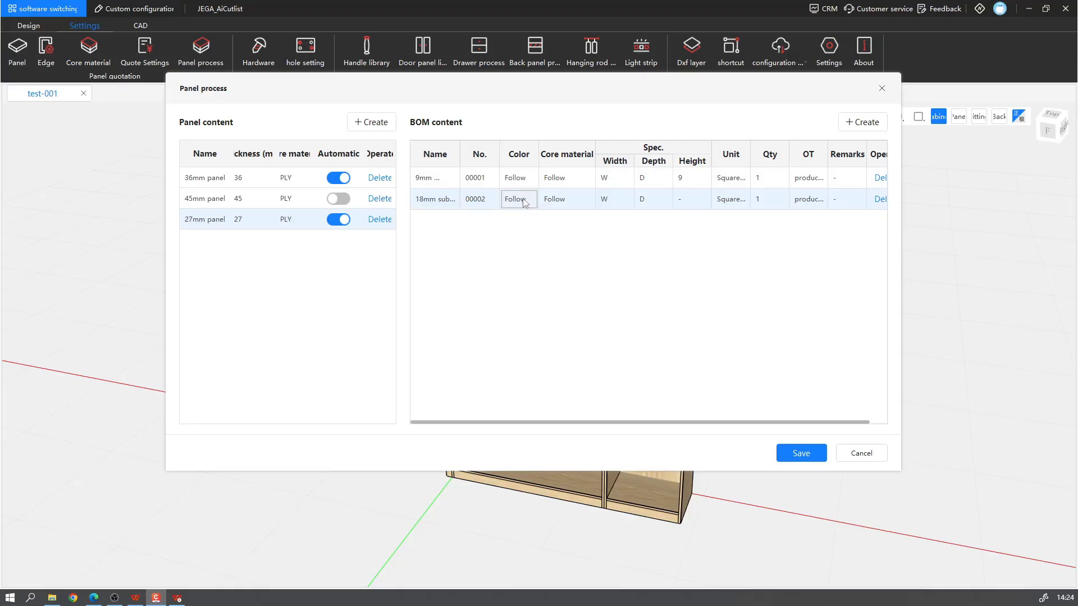
Step: Set the 18mm sub panel's height to 18 and save the panel process settings
{"action": "left_click", "coordinate": [680, 200]}
{"action": "type", "text": "18"}
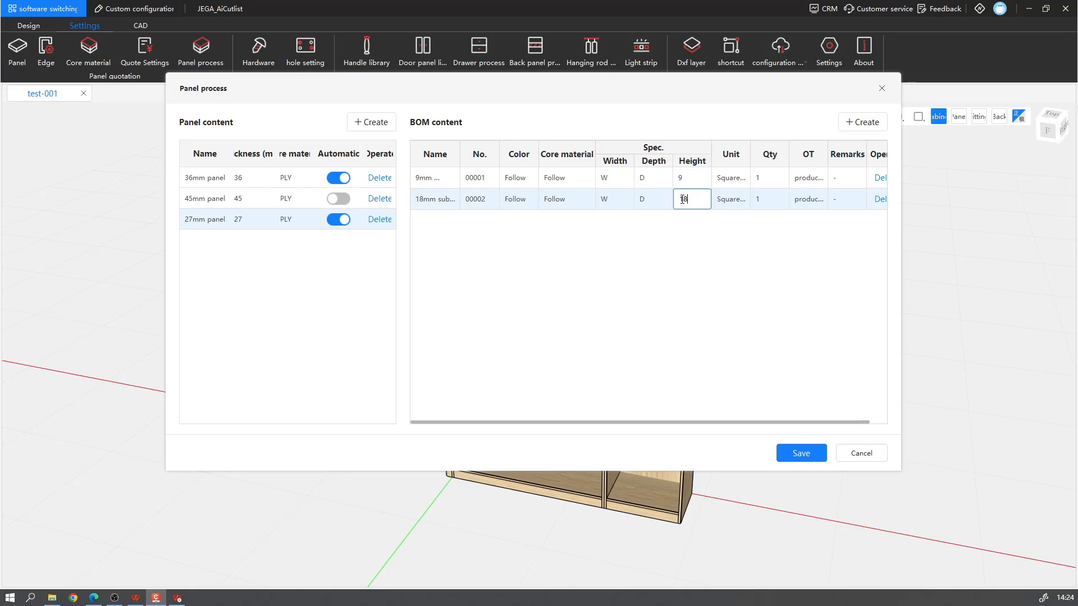
{"action": "left_click", "coordinate": [833, 252]}
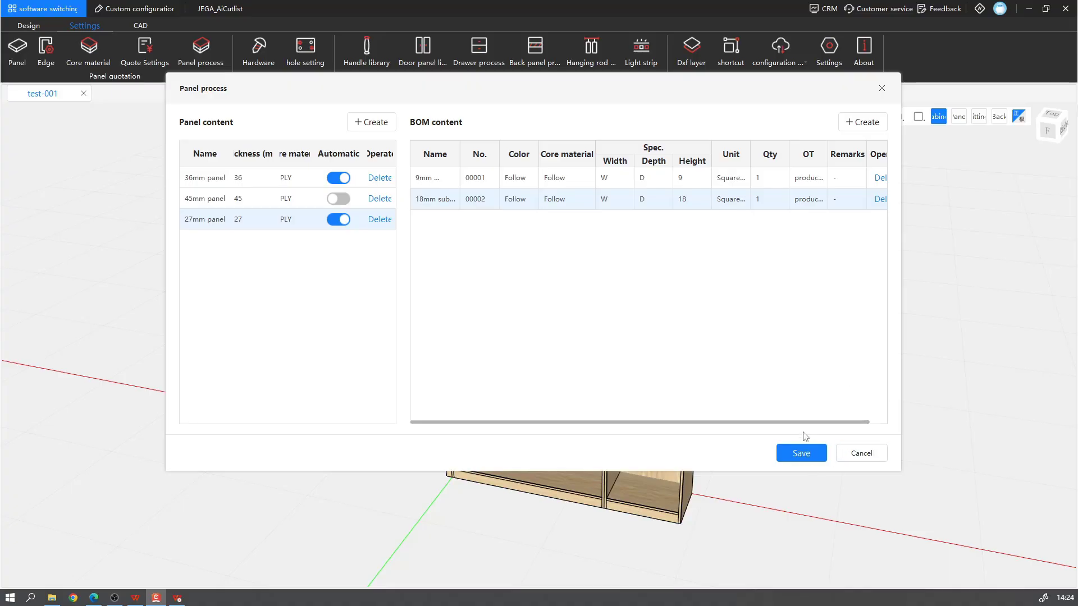
{"action": "left_click", "coordinate": [797, 453]}
Step: In panel selection mode, set the small cabinet's middle fixed shelf to thickness 27 and check its available panel process options
{"action": "scroll", "coordinate": [762, 370], "scroll_direction": "up", "scroll_amount": 5}
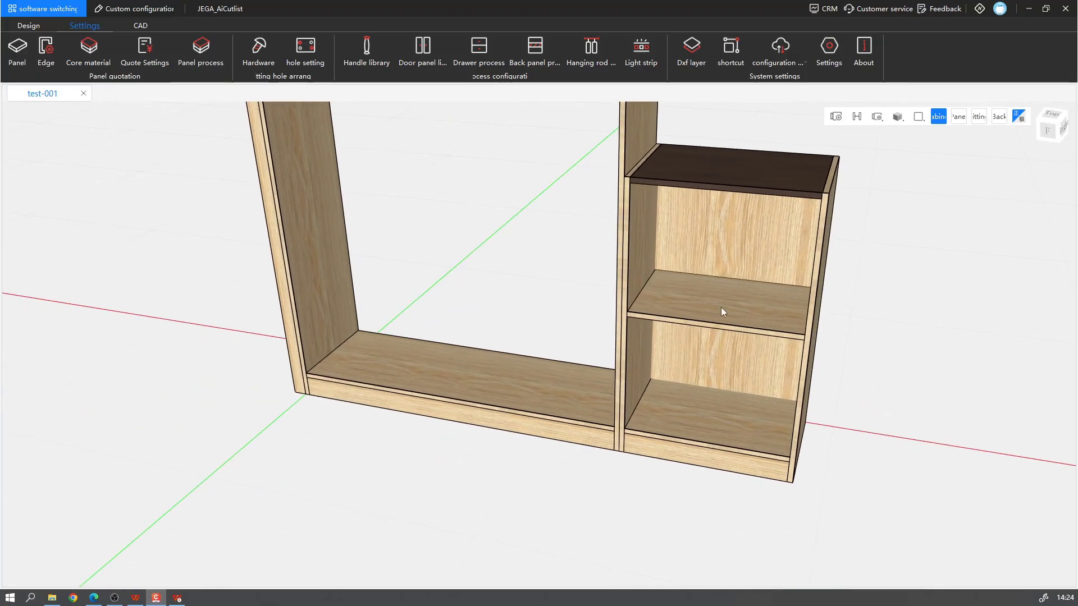
{"action": "left_click", "coordinate": [720, 307]}
{"action": "left_click", "coordinate": [786, 116]}
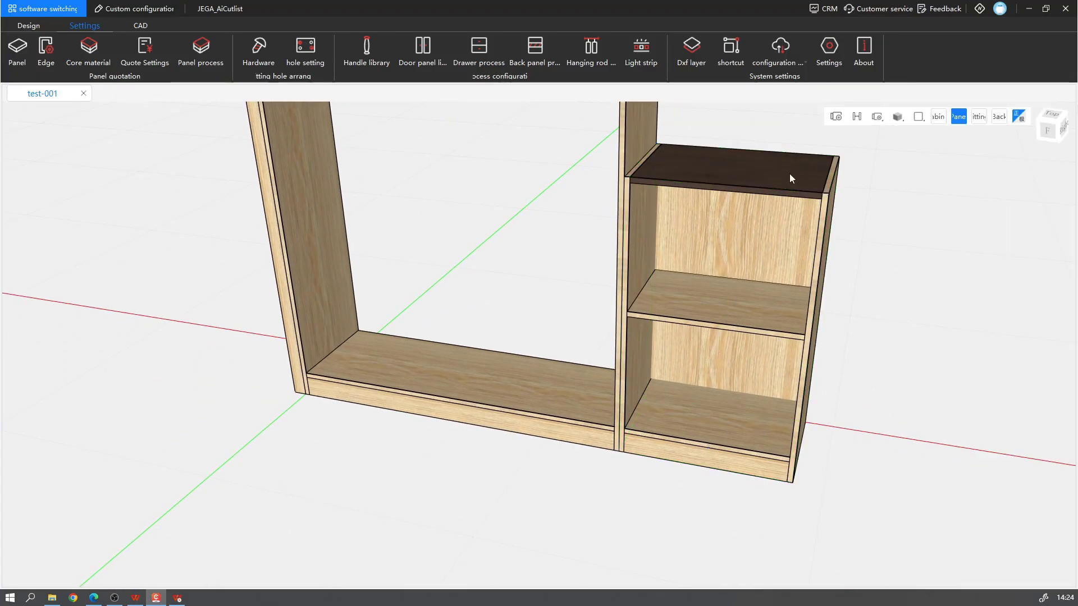
{"action": "left_click", "coordinate": [726, 300]}
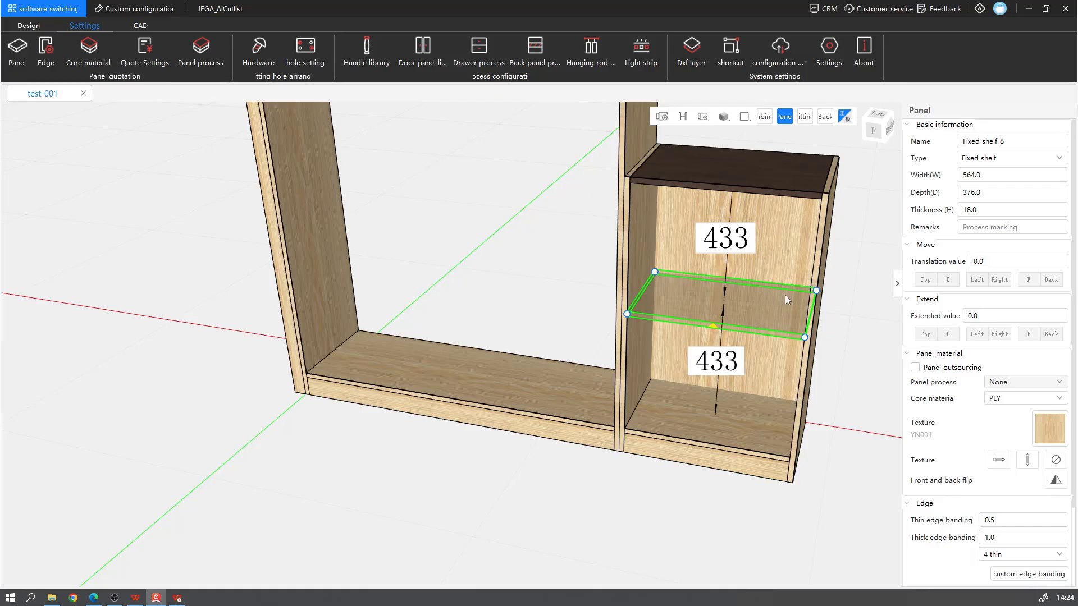
{"action": "left_click_drag", "start_coordinate": [970, 209], "coordinate": [963, 210]}
{"action": "type", "text": "27"}
{"action": "key", "text": "Return"}
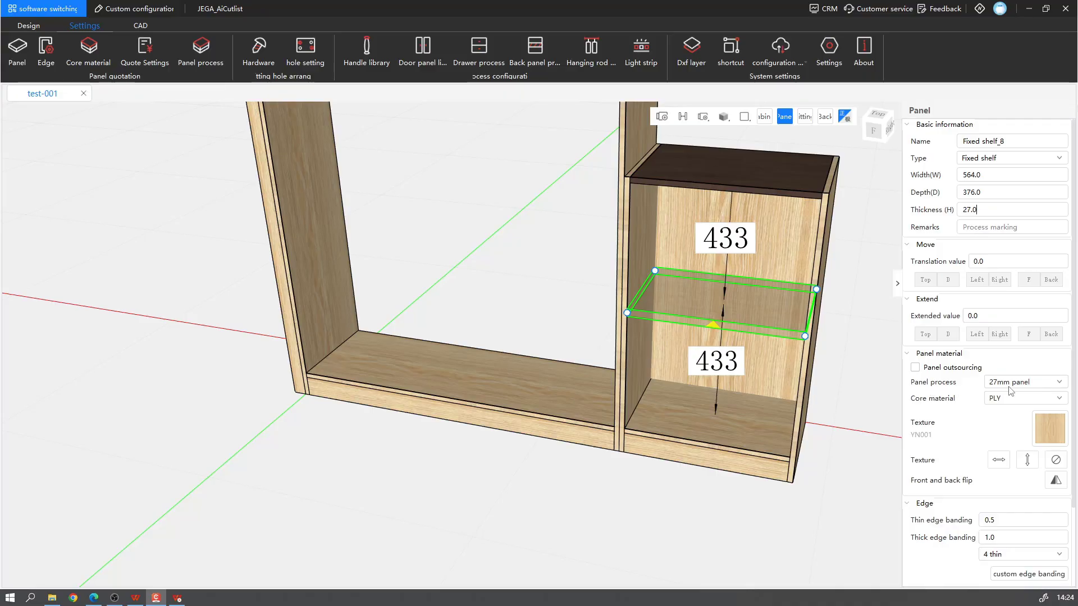
{"action": "left_click", "coordinate": [1038, 382]}
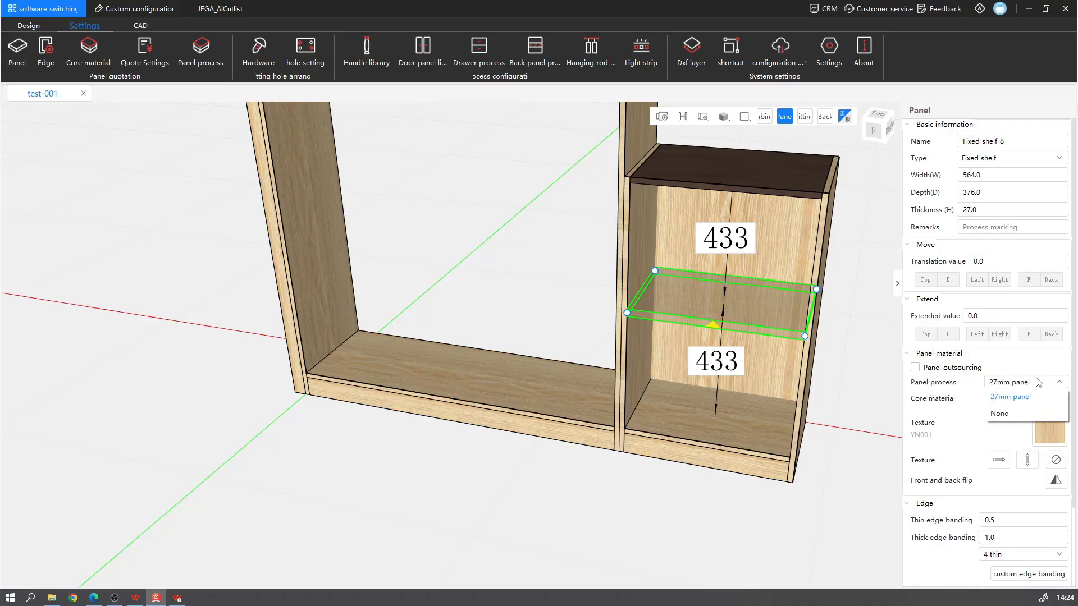
{"action": "left_click", "coordinate": [1037, 383]}
Step: Set the selected fixed shelf's thickness to 18
{"action": "left_click_drag", "start_coordinate": [971, 210], "coordinate": [960, 212]}
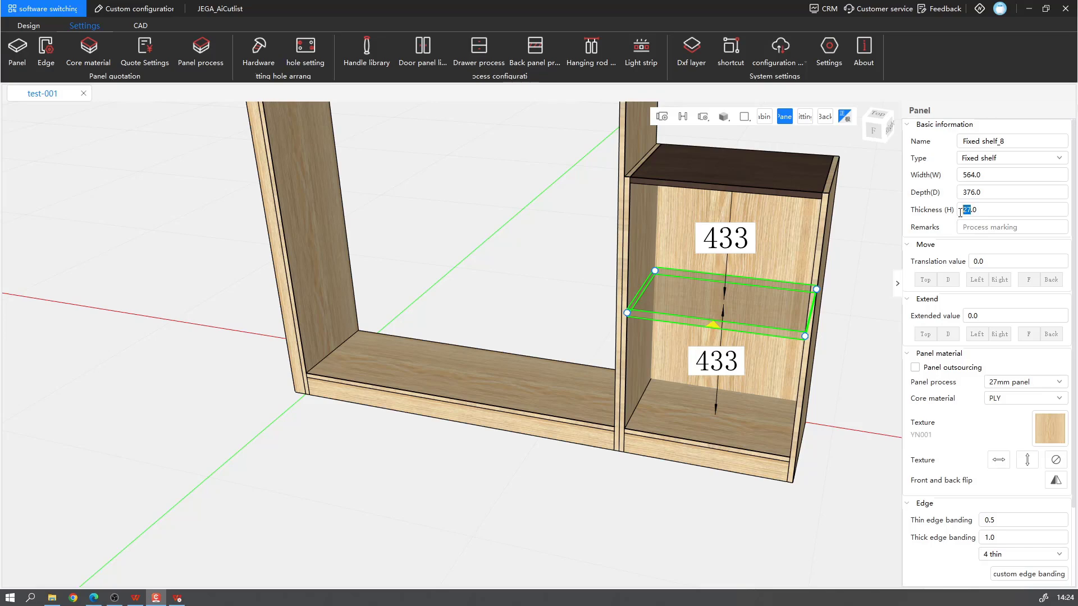
{"action": "type", "text": "18"}
{"action": "key", "text": "Return"}
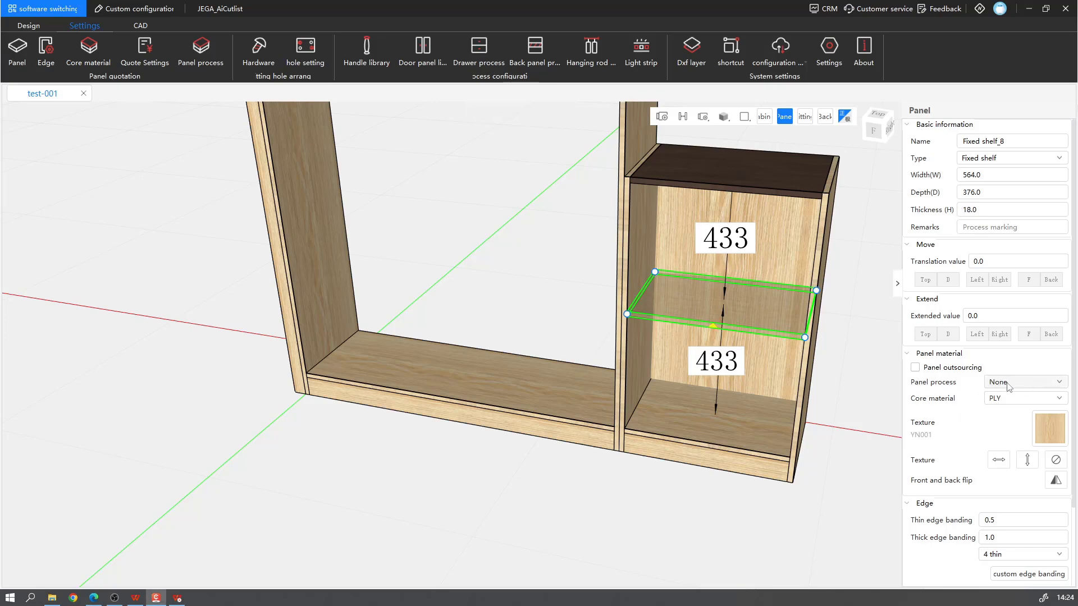
Step: Change the fixed shelf's thickness back to 27 and deselect the shelf
{"action": "left_click_drag", "start_coordinate": [971, 211], "coordinate": [951, 214]}
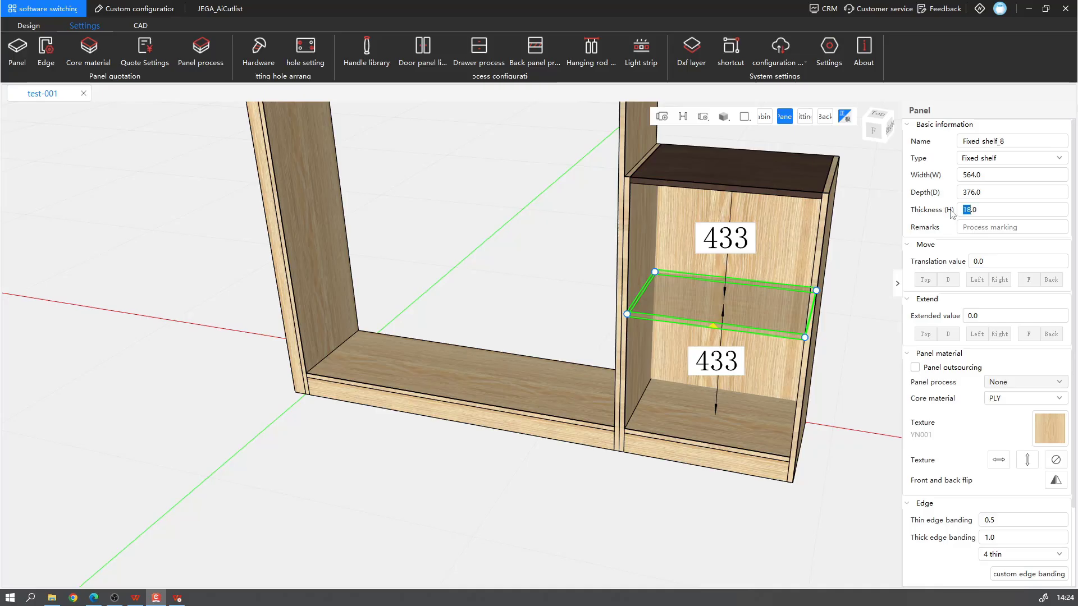
{"action": "type", "text": "27"}
{"action": "key", "text": "Return"}
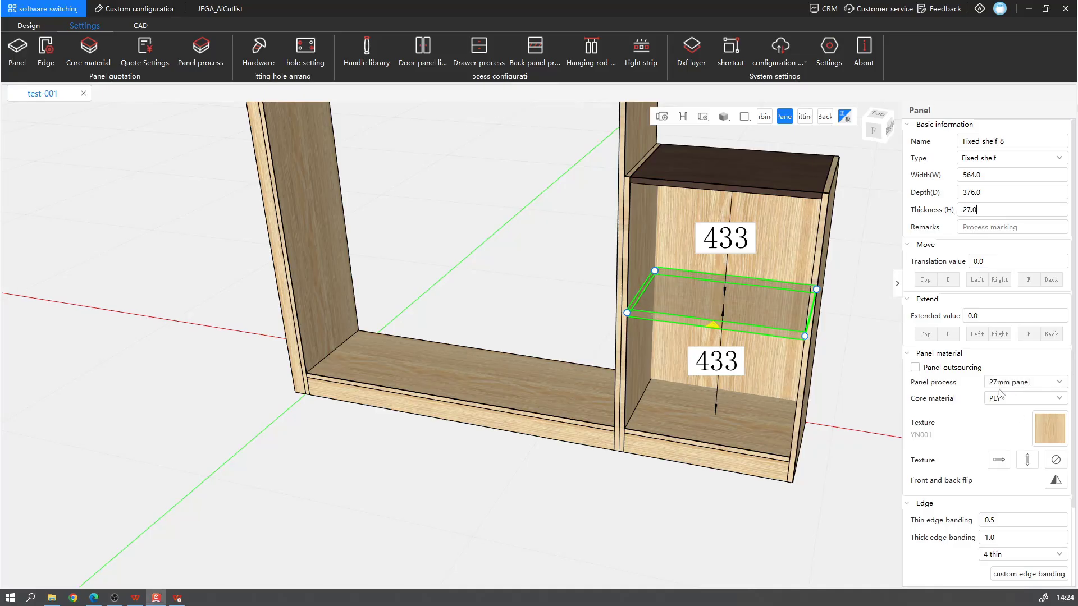
{"action": "scroll", "coordinate": [604, 280], "scroll_direction": "down", "scroll_amount": 3}
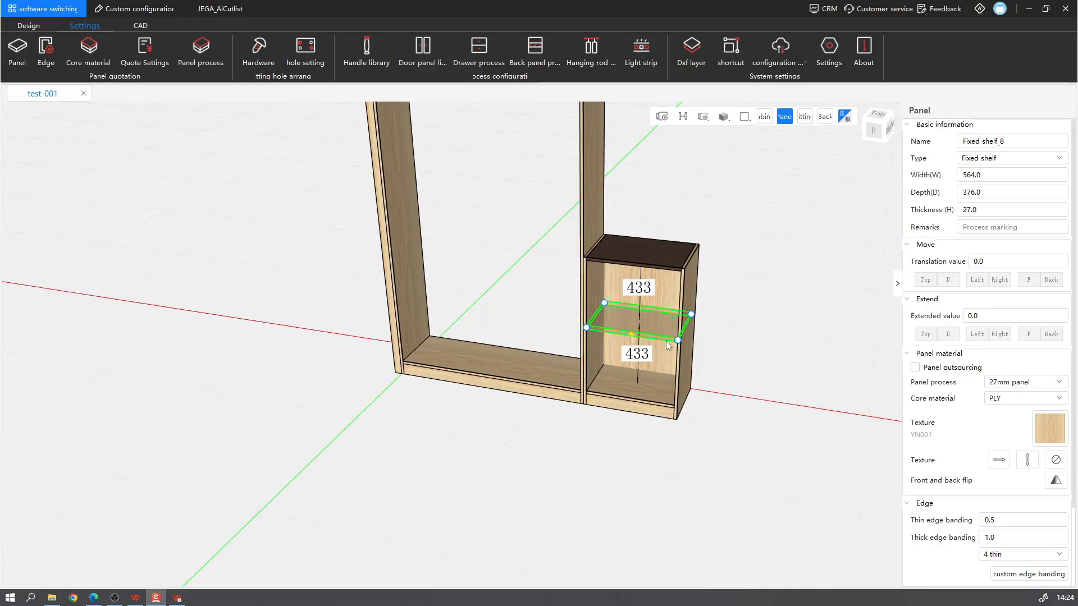
{"action": "left_click", "coordinate": [729, 308]}
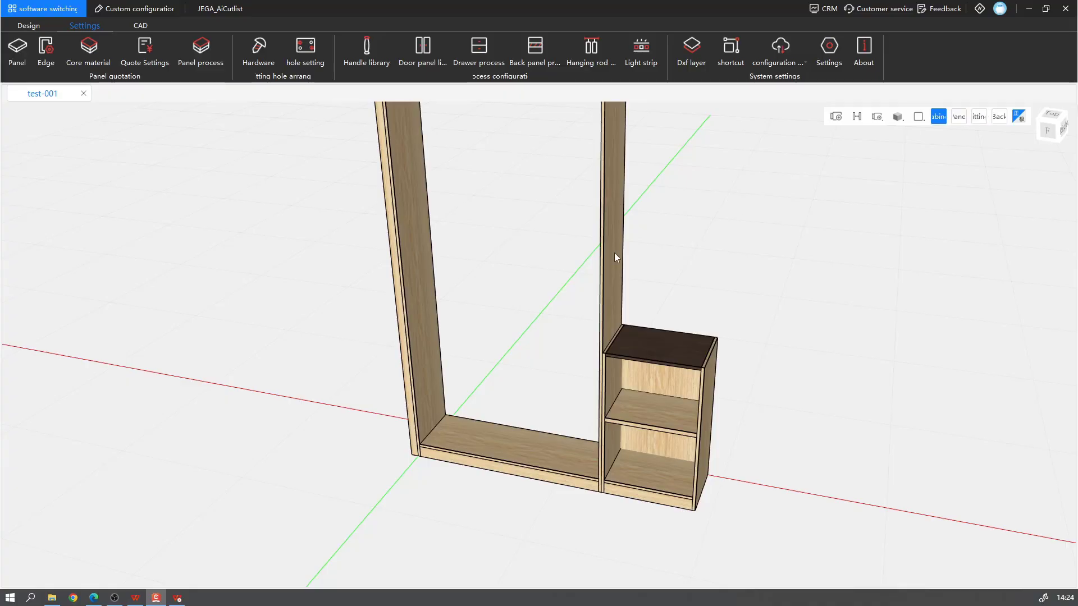
Step: Delete the tall cabinet and install the hardware fittings on the remaining small cabinet using the default configurations
{"action": "left_click", "coordinate": [614, 253]}
{"action": "key", "text": "Delete"}
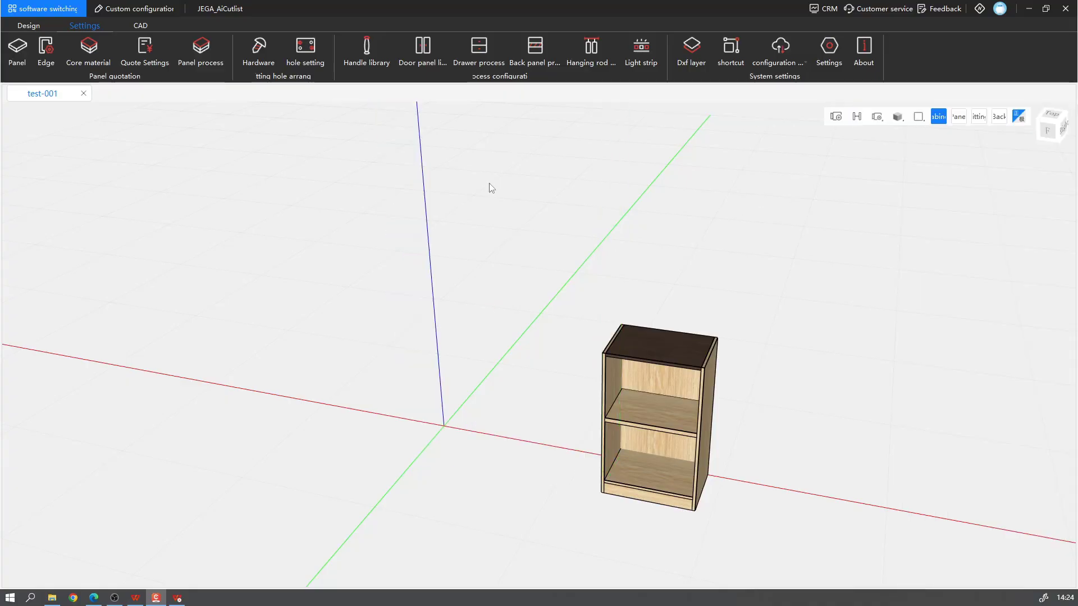
{"action": "left_click", "coordinate": [28, 25]}
{"action": "left_click", "coordinate": [655, 43]}
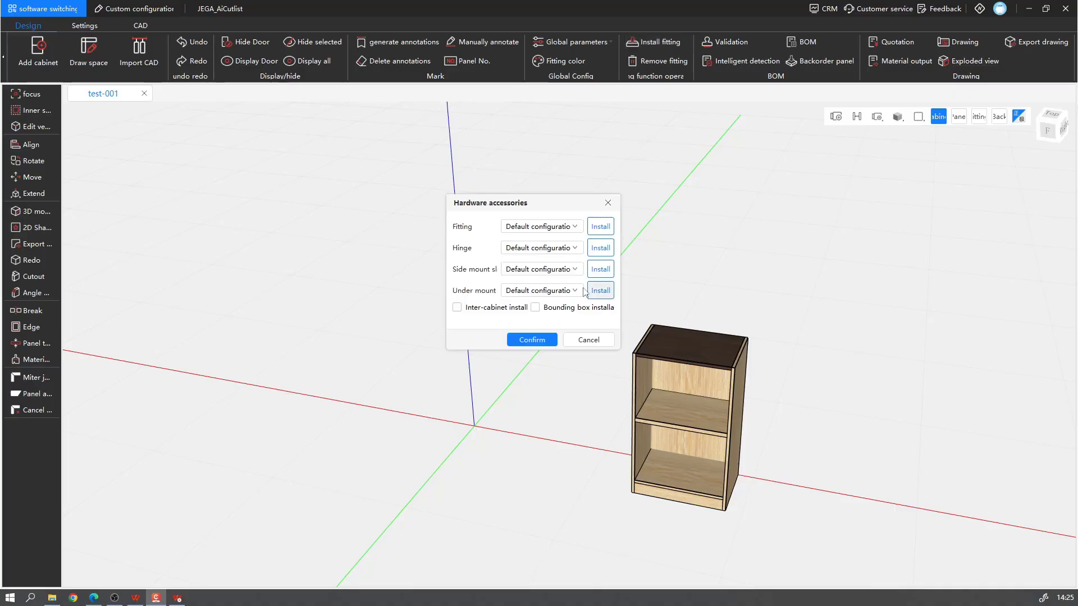
{"action": "left_click", "coordinate": [532, 339]}
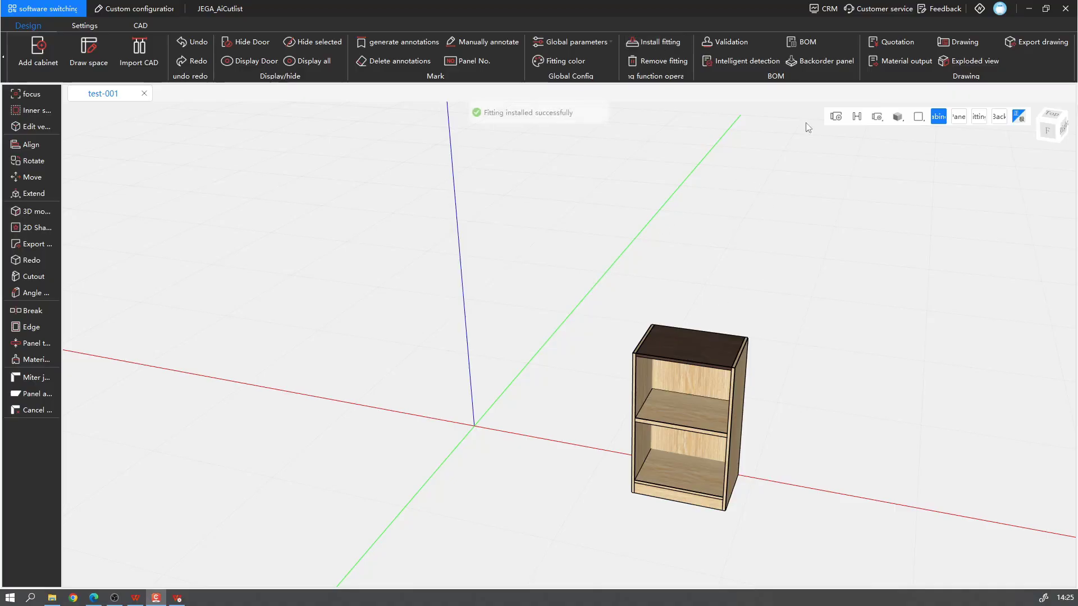
Step: Approve the plan and output its BOM to a new production order named test, saved in the Order folder with its status synchronized
{"action": "left_click", "coordinate": [816, 43]}
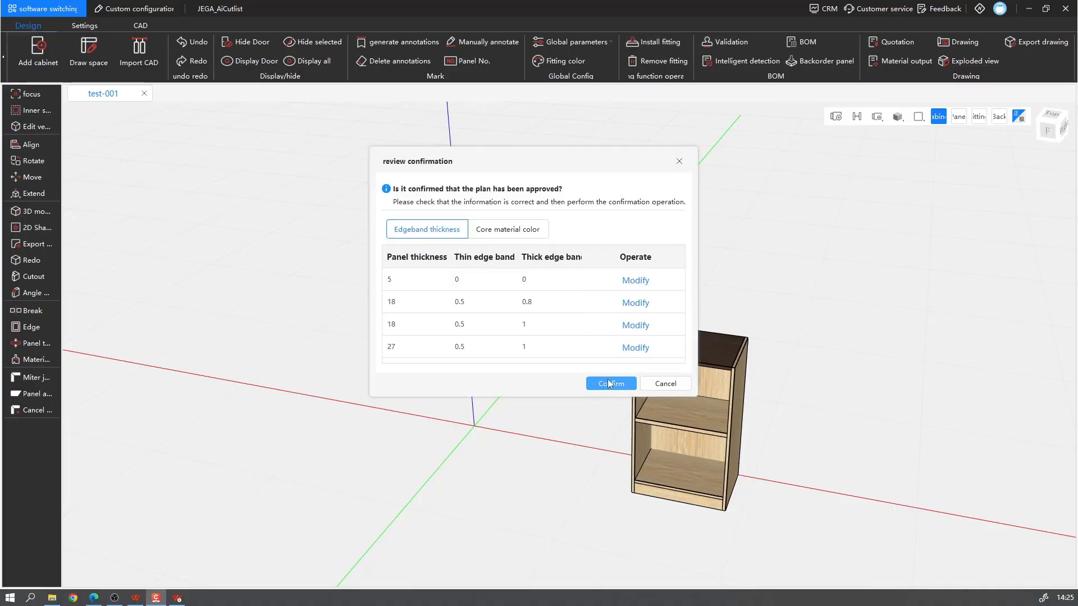
{"action": "left_click", "coordinate": [609, 384]}
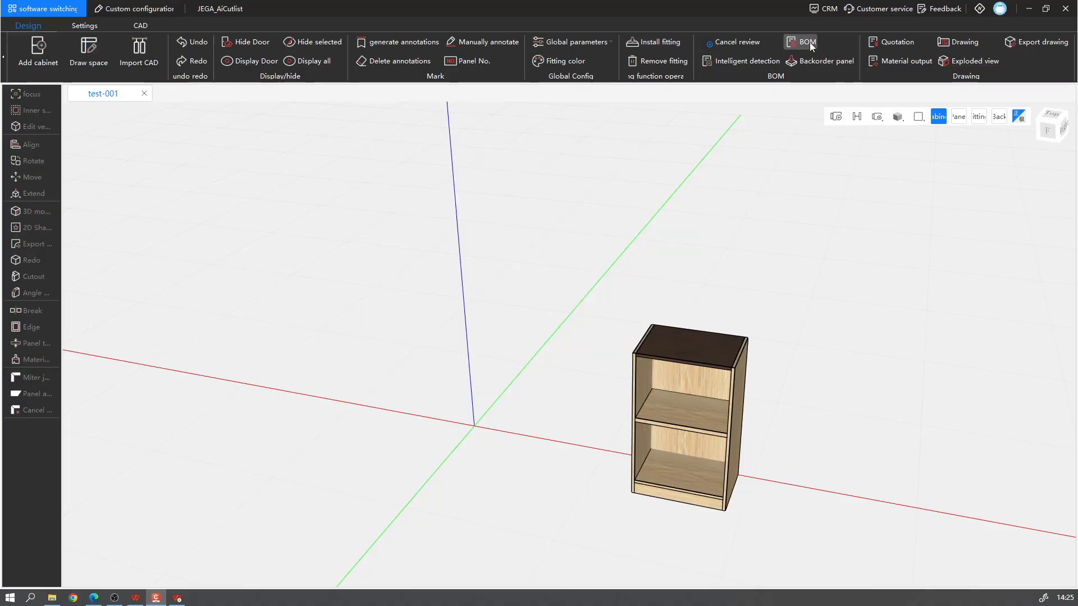
{"action": "left_click", "coordinate": [809, 42]}
{"action": "left_click", "coordinate": [614, 395]}
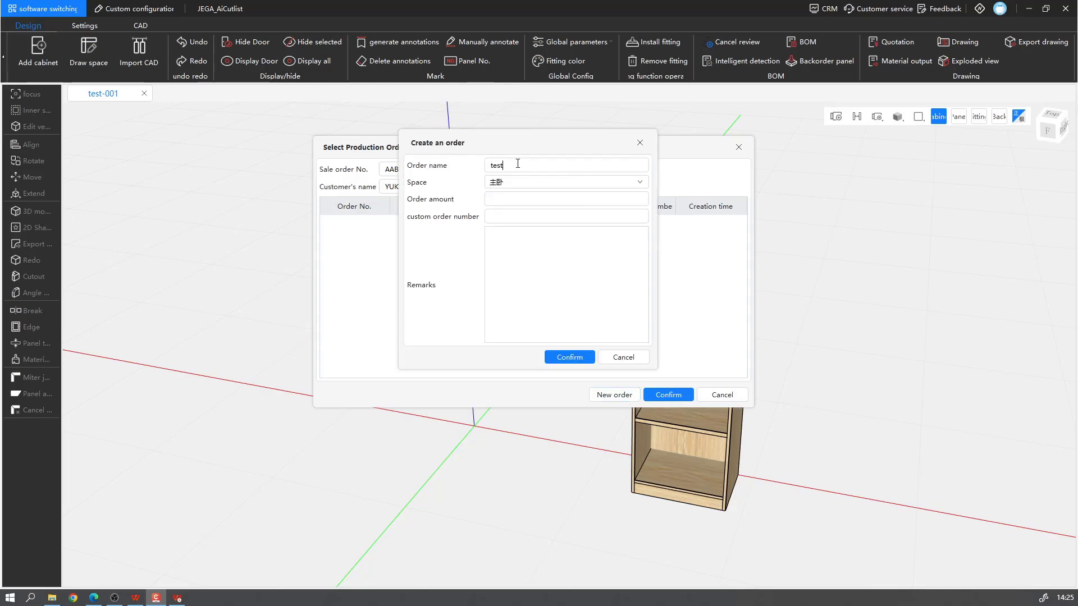
{"action": "left_click", "coordinate": [570, 357]}
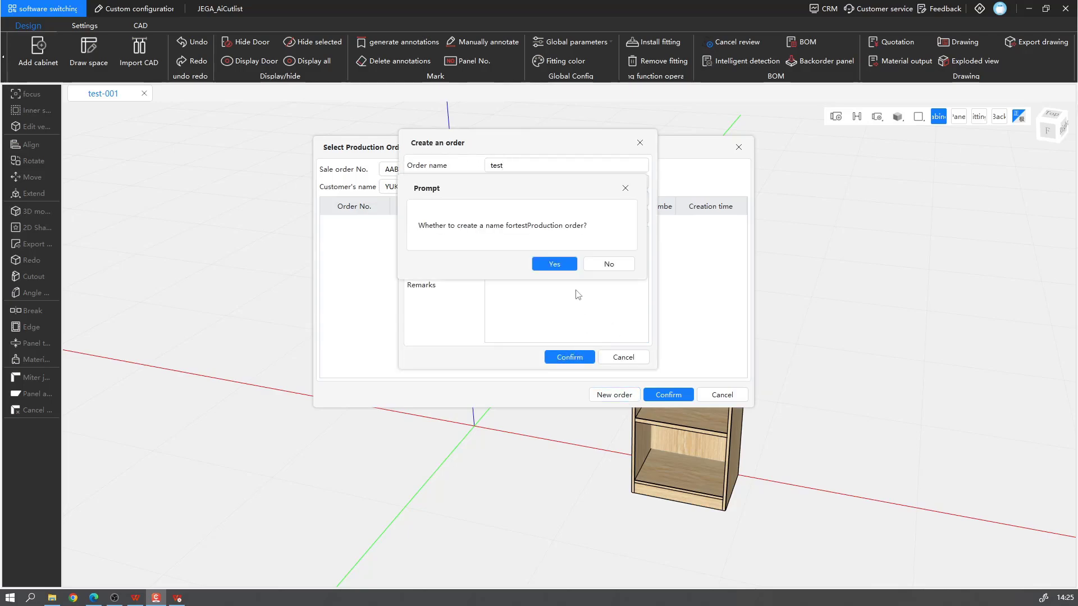
{"action": "left_click", "coordinate": [567, 266]}
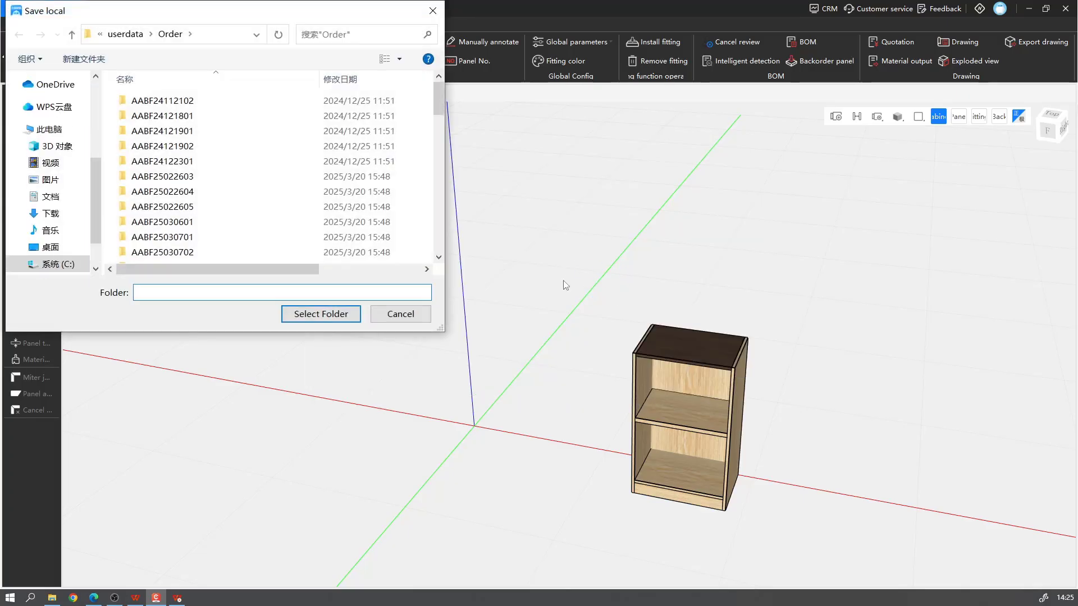
{"action": "left_click", "coordinate": [303, 313]}
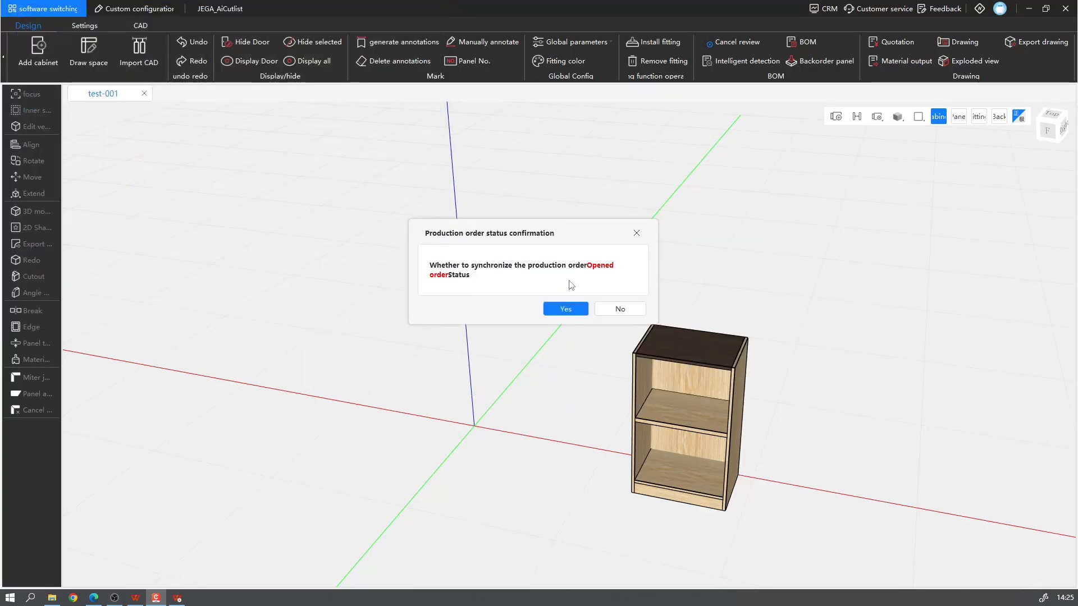
{"action": "left_click", "coordinate": [566, 308]}
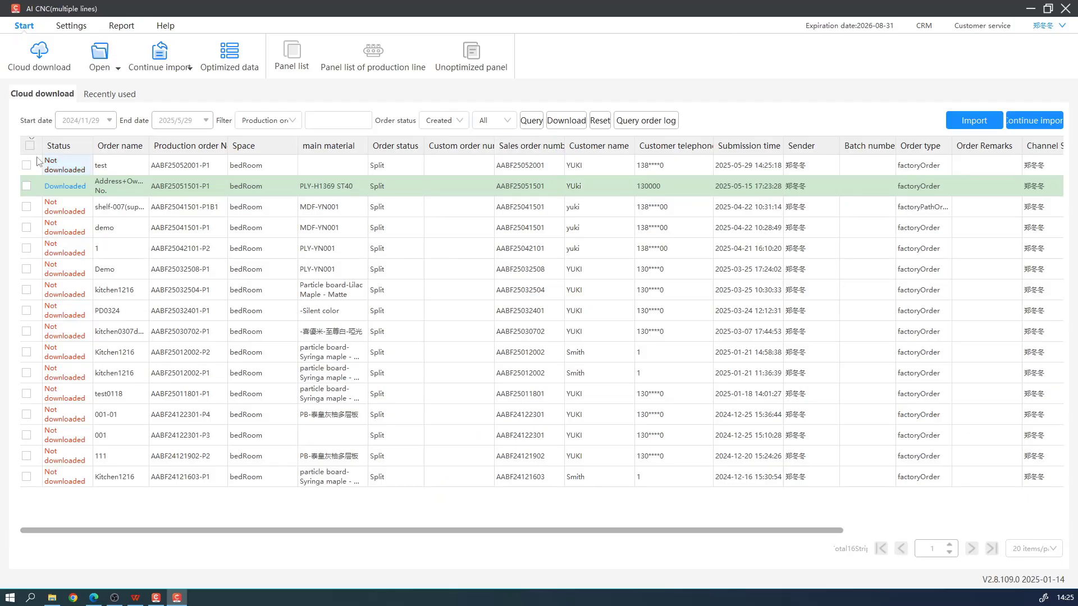
Step: In AI CNC, download the production order named test from the cloud list and import its panels
{"action": "left_click", "coordinate": [27, 165]}
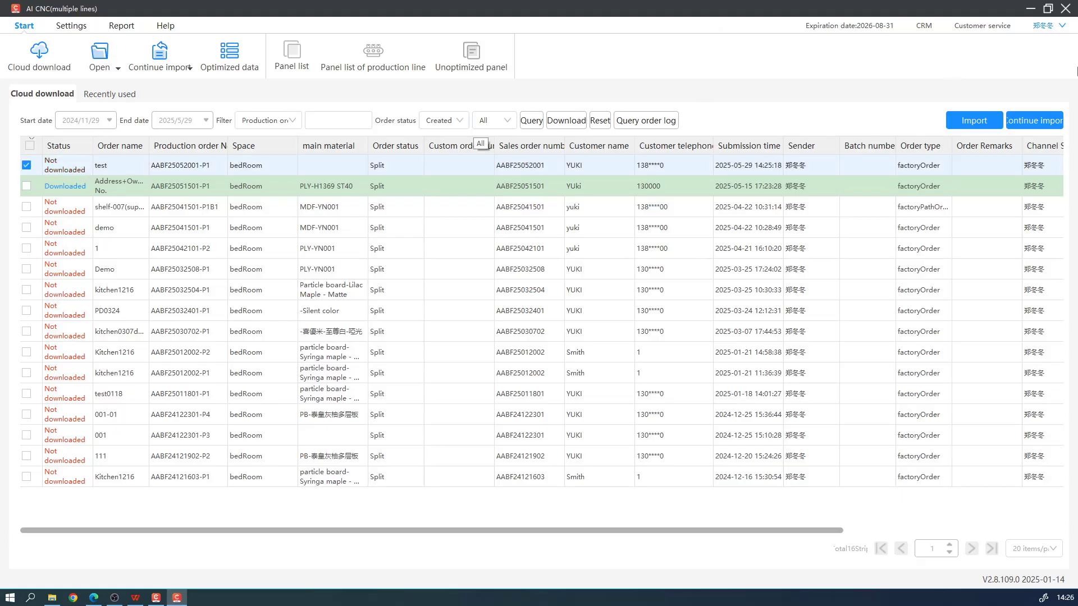
{"action": "left_click", "coordinate": [560, 126]}
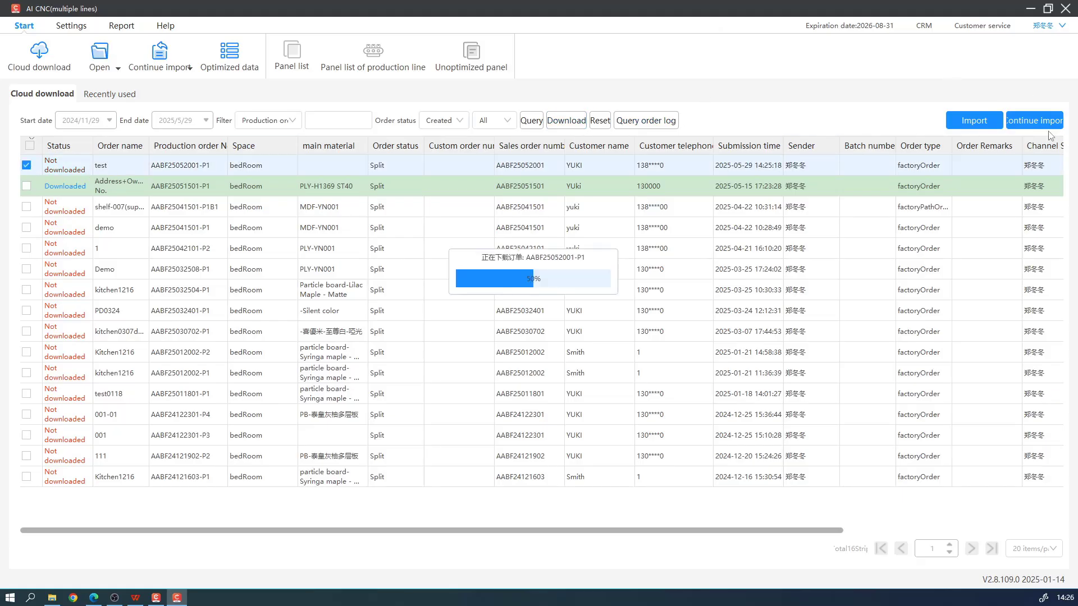
{"action": "left_click", "coordinate": [974, 121]}
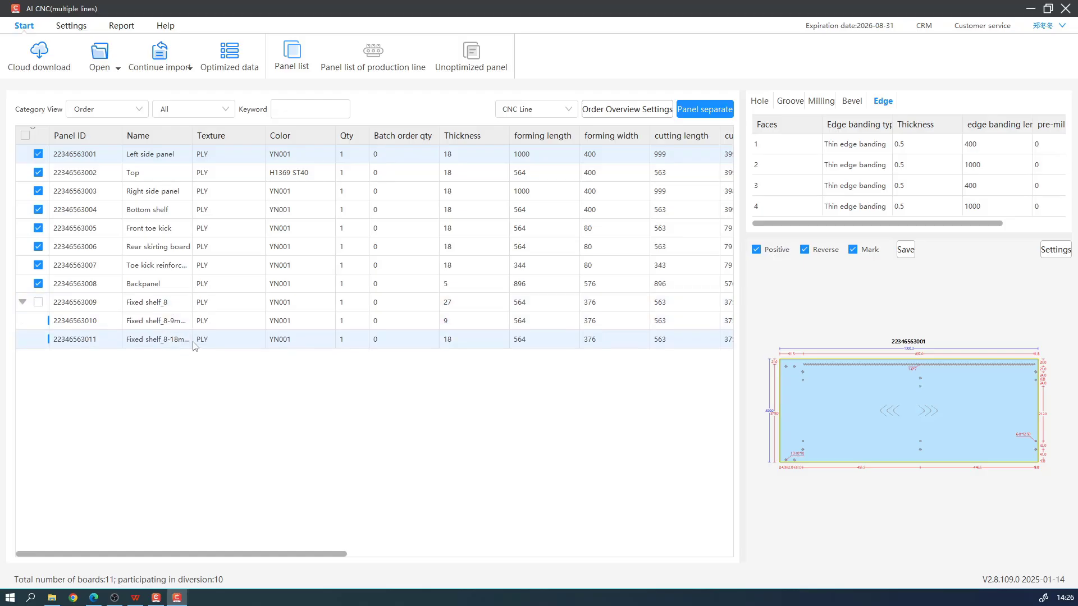
Step: Review the options in the global settings and close them without saving
{"action": "left_click", "coordinate": [72, 29]}
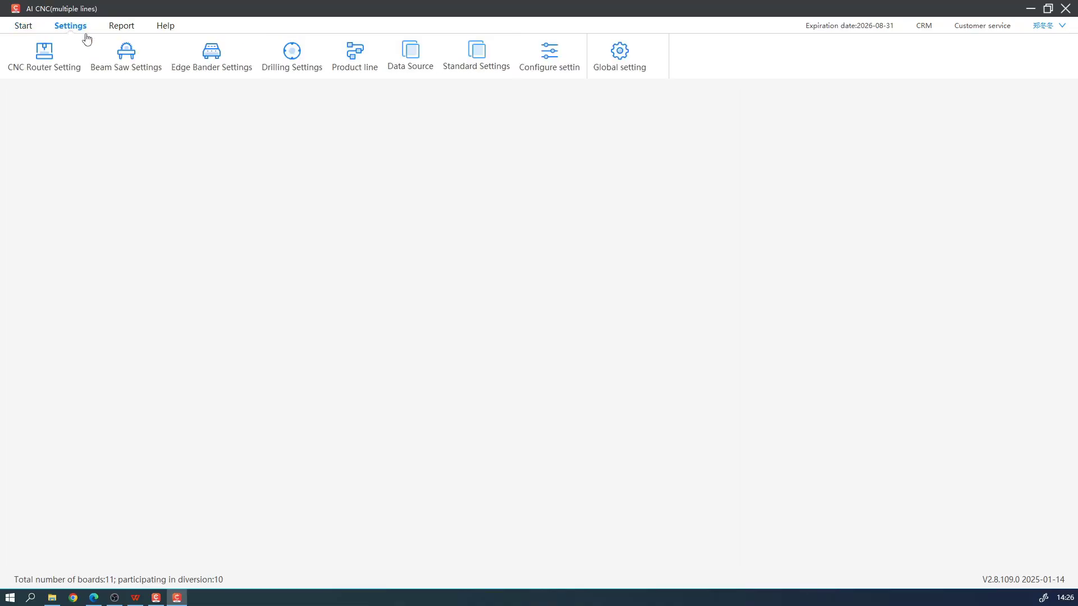
{"action": "left_click", "coordinate": [620, 56]}
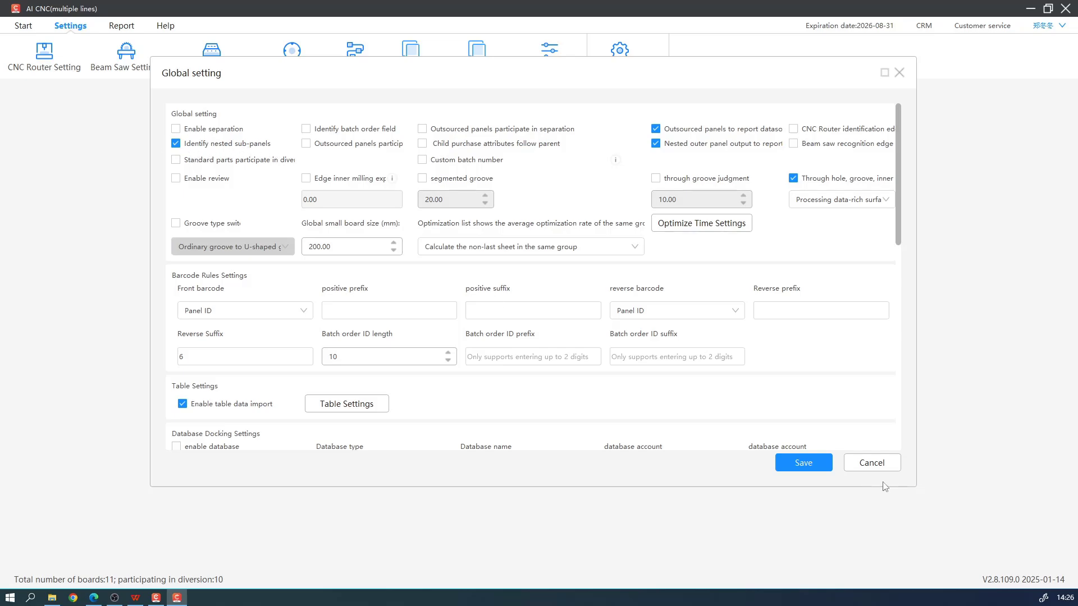
{"action": "left_click", "coordinate": [885, 465]}
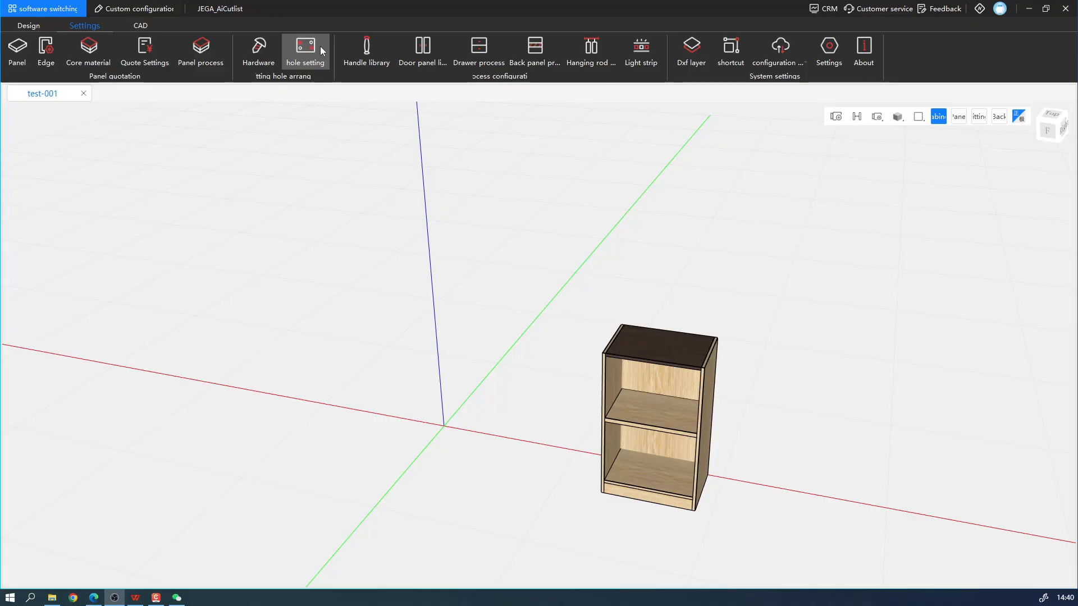
Step: Switch to JEGA_AiCutlist and open the hardware prices in the quote settings
{"action": "left_click", "coordinate": [151, 64]}
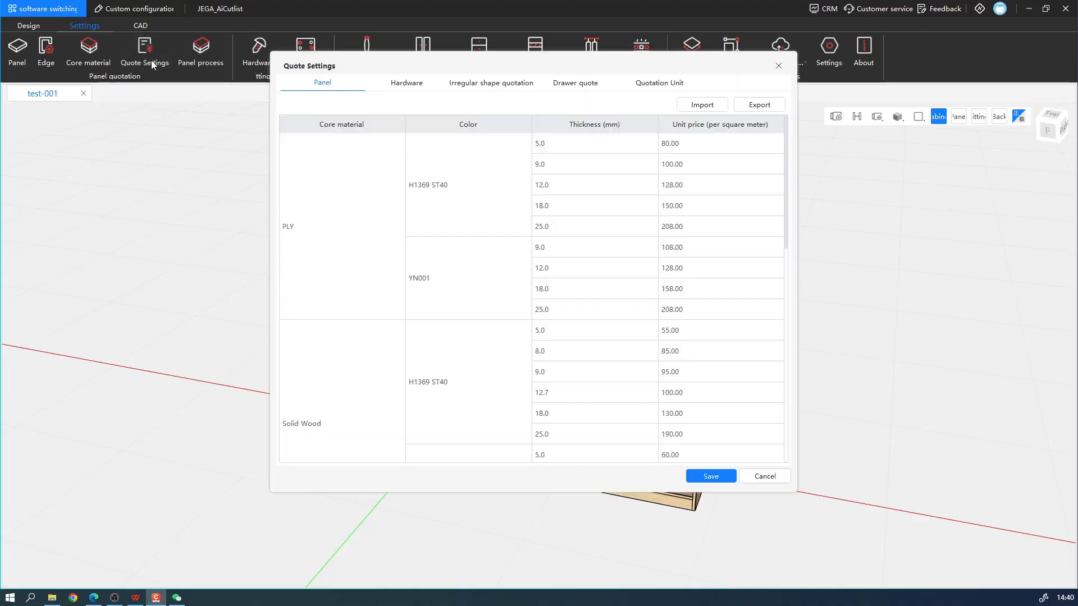
{"action": "left_click_drag", "start_coordinate": [396, 60], "coordinate": [344, 72]}
{"action": "left_click", "coordinate": [354, 94]}
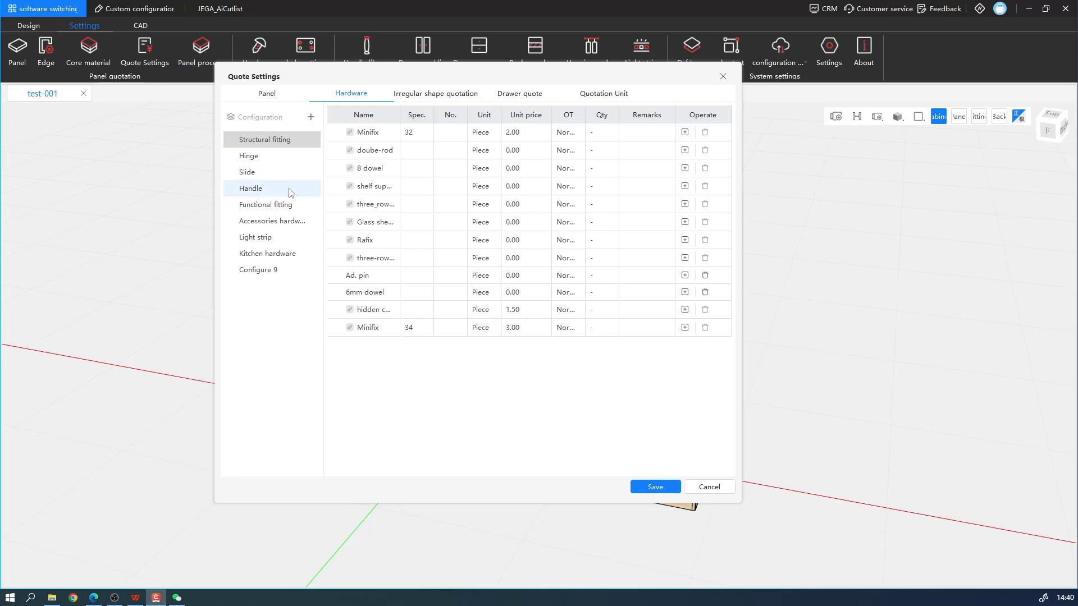
Step: Add a new hardware category with its default name and create a blank item in it
{"action": "left_click", "coordinate": [313, 120]}
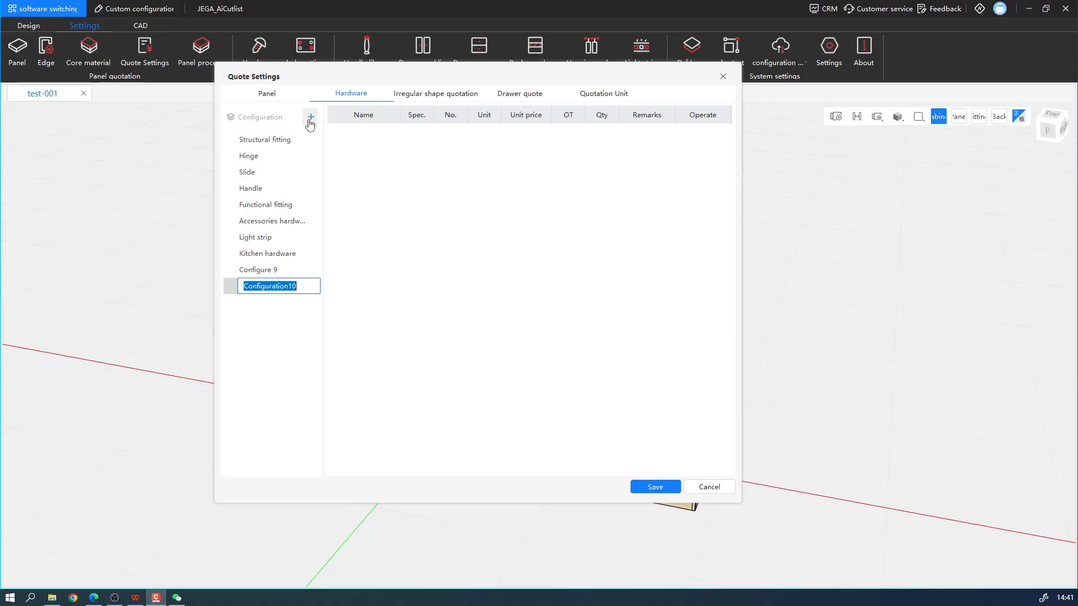
{"action": "left_click", "coordinate": [194, 288]}
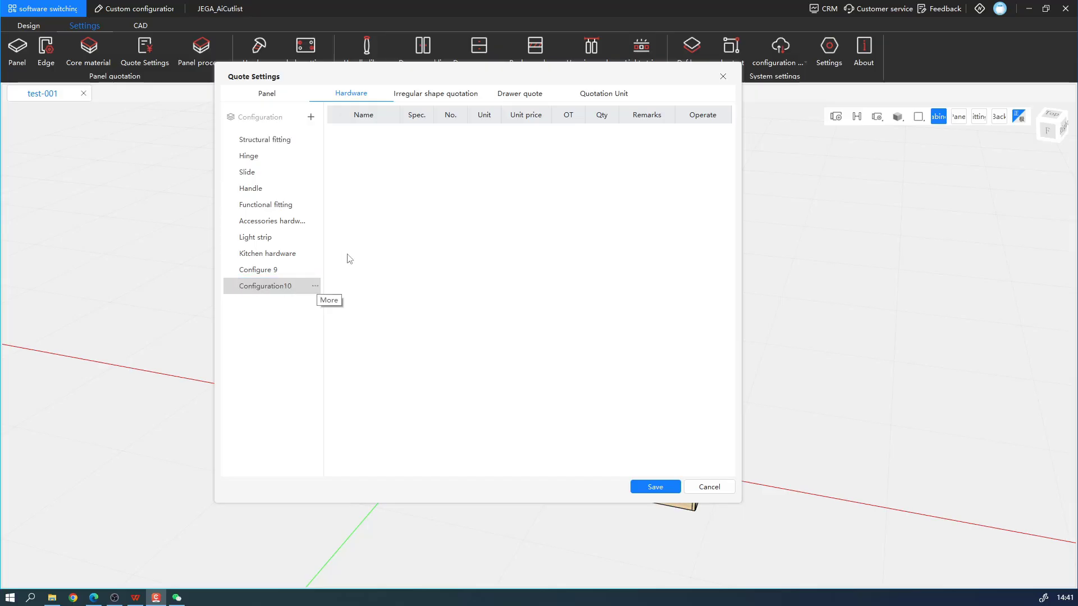
{"action": "right_click", "coordinate": [393, 180]}
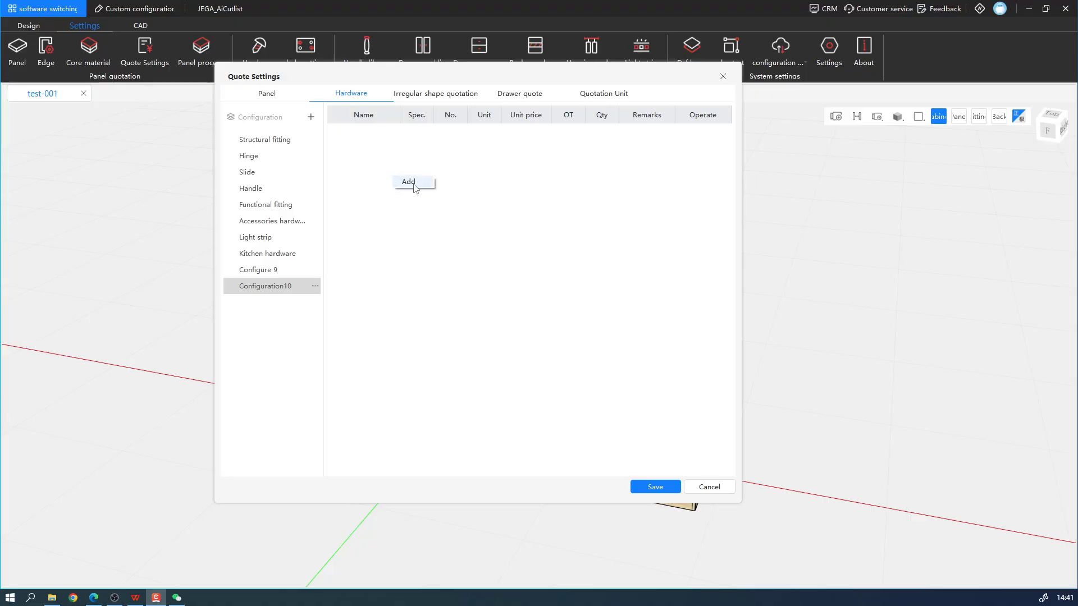
{"action": "left_click", "coordinate": [414, 187]}
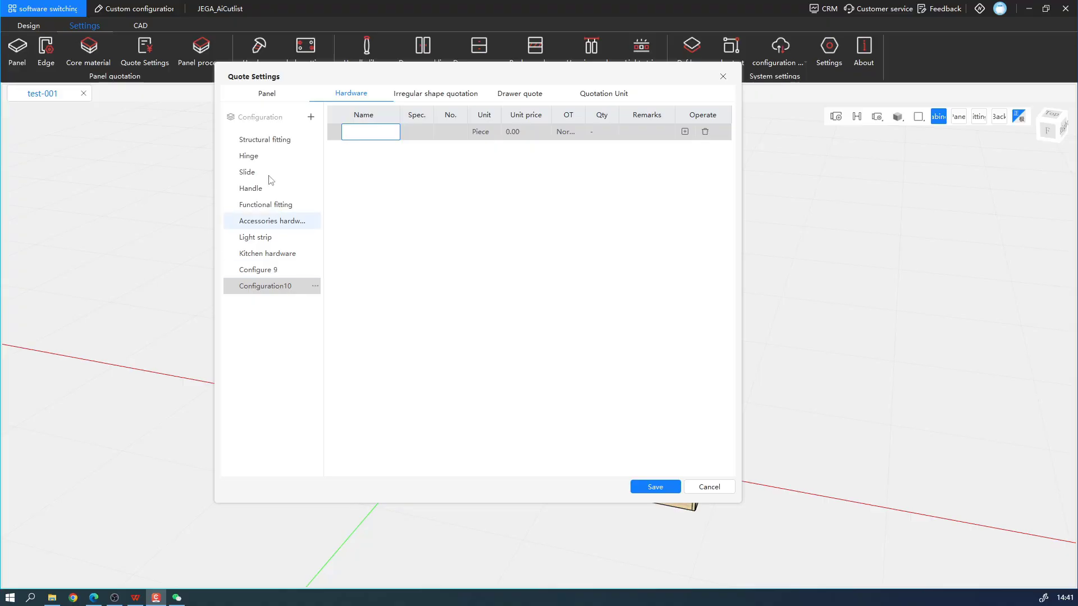
Step: Delete the newly added Configuration10 hardware category
{"action": "left_click", "coordinate": [281, 142]}
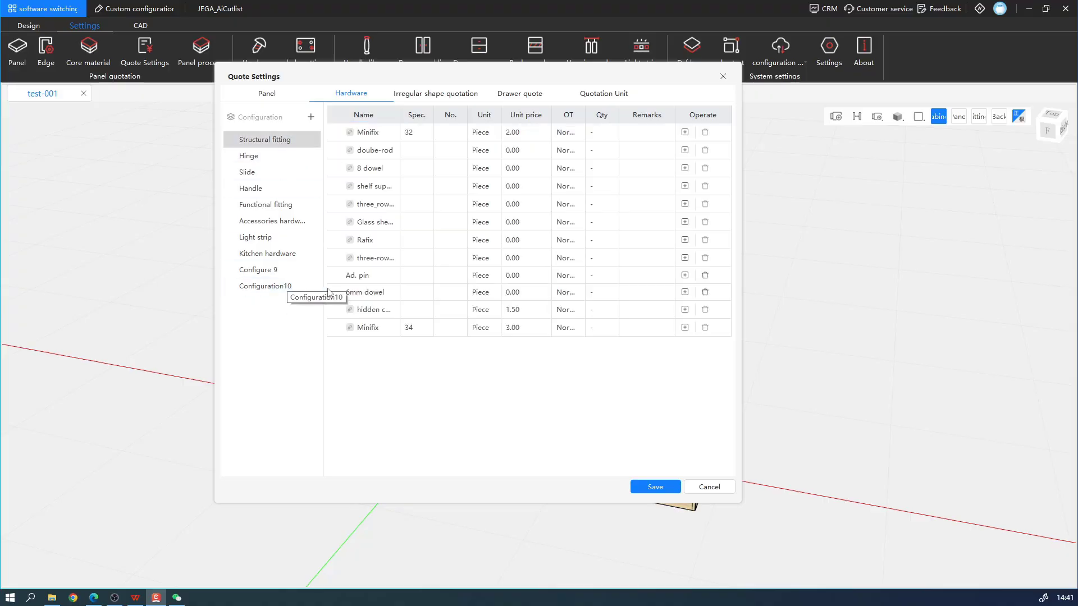
{"action": "left_click", "coordinate": [307, 285]}
{"action": "mouse_move", "coordinate": [315, 288]}
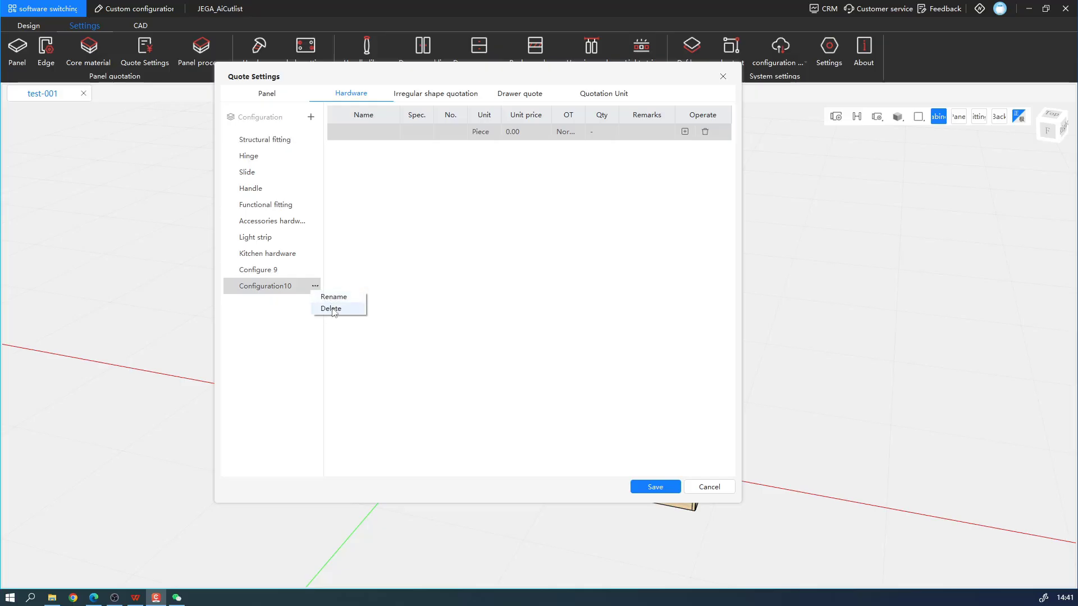
{"action": "left_click", "coordinate": [331, 308]}
{"action": "left_click", "coordinate": [521, 299]}
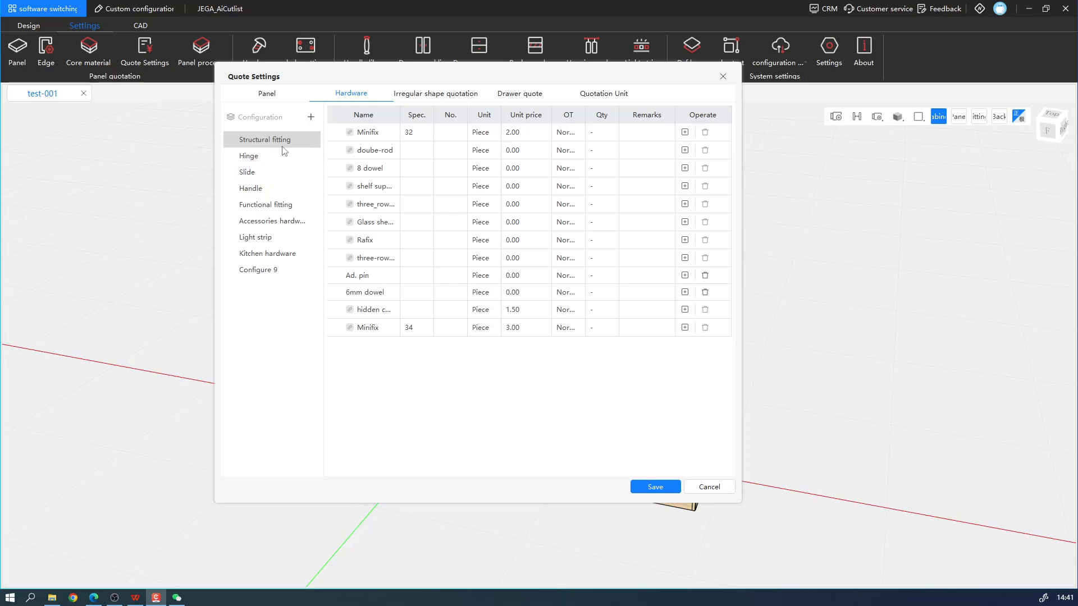
Step: Add a new item named dowel-test to the Structural fitting hardware list
{"action": "left_click", "coordinate": [369, 135]}
{"action": "left_click", "coordinate": [375, 148]}
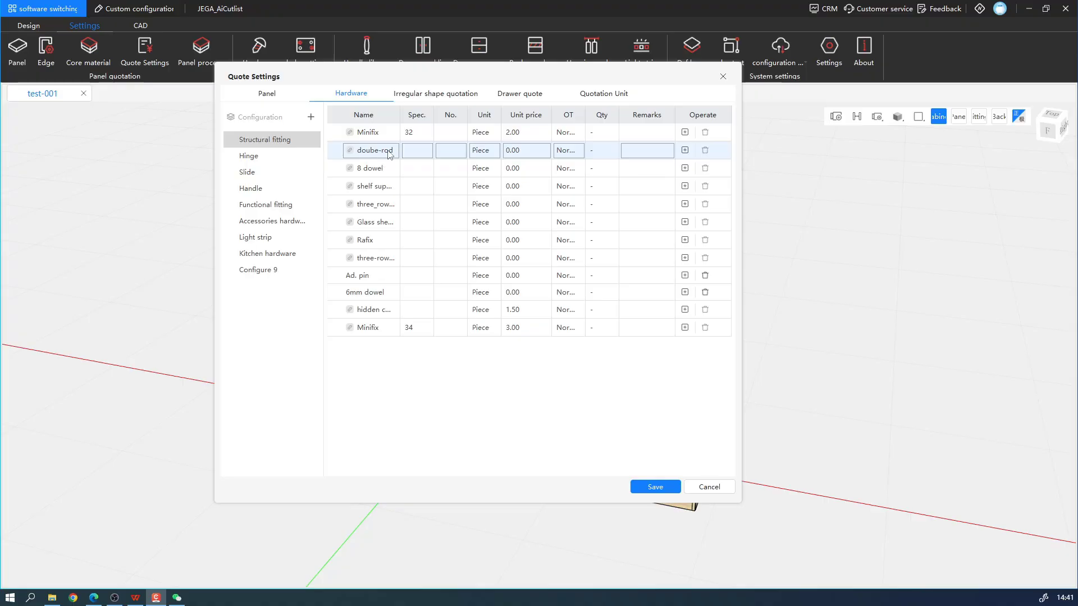
{"action": "left_click", "coordinate": [389, 170]}
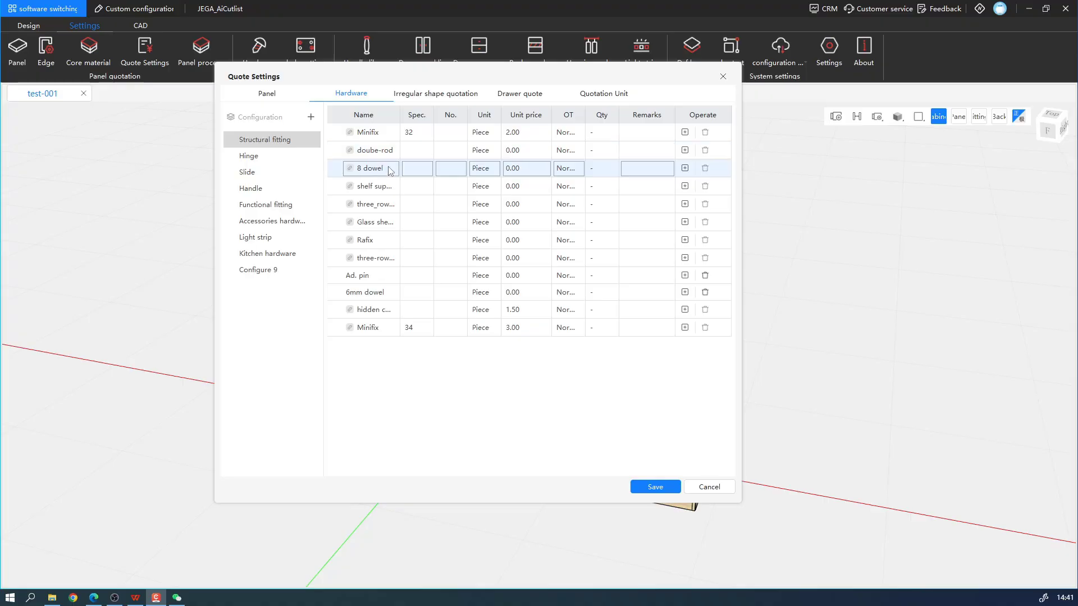
{"action": "left_click", "coordinate": [373, 362]}
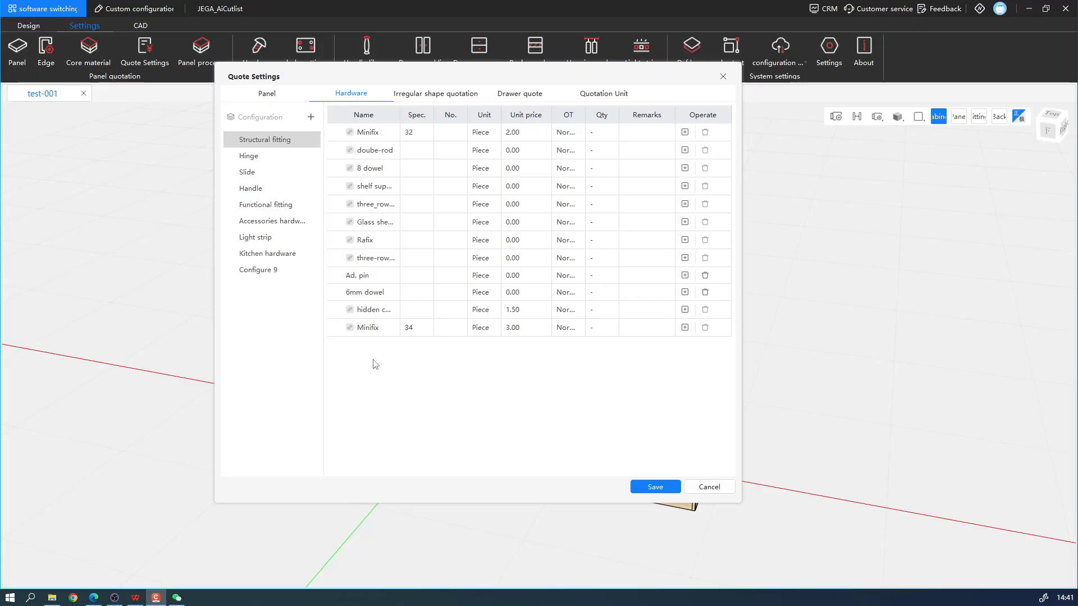
{"action": "type", "text": "dowel"}
{"action": "key", "text": "BackSpace"}
{"action": "key", "text": "BackSpace"}
{"action": "key", "text": "BackSpace"}
{"action": "key", "text": "BackSpace"}
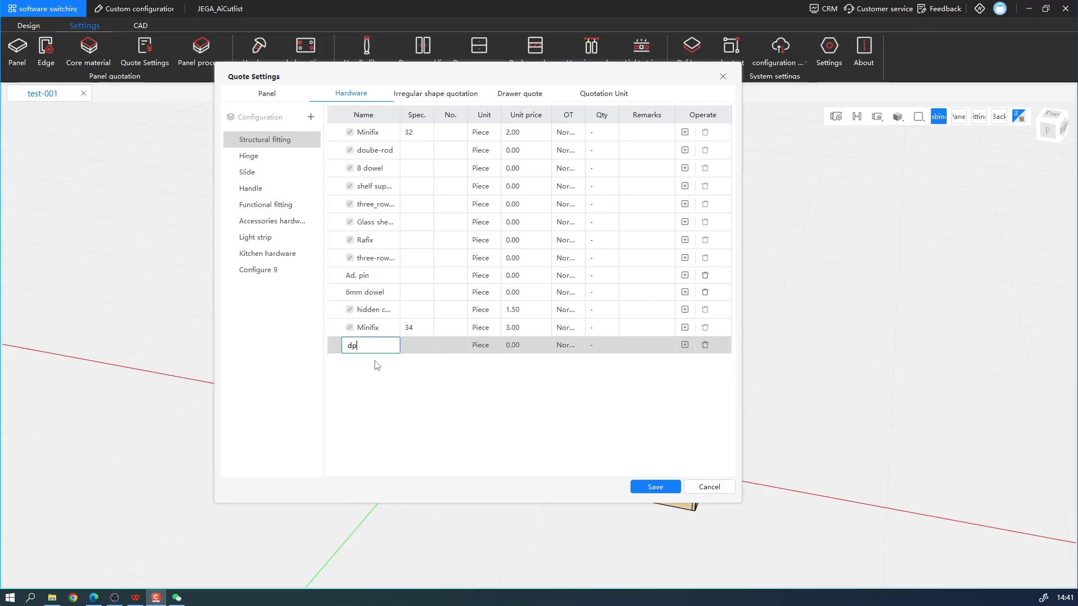
{"action": "type", "text": "owel-test"}
Step: Set the dowel-test item's specification to 8 and unit price to 2, keeping Piece as the unit and the default order type
{"action": "left_click", "coordinate": [417, 347]}
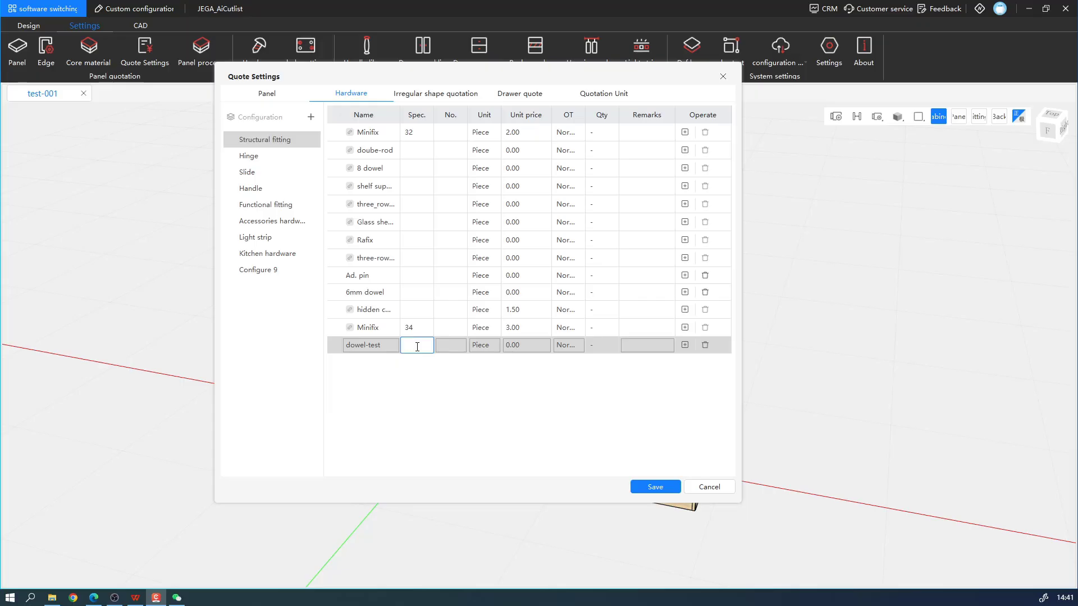
{"action": "type", "text": "8"}
{"action": "left_click", "coordinate": [459, 348]}
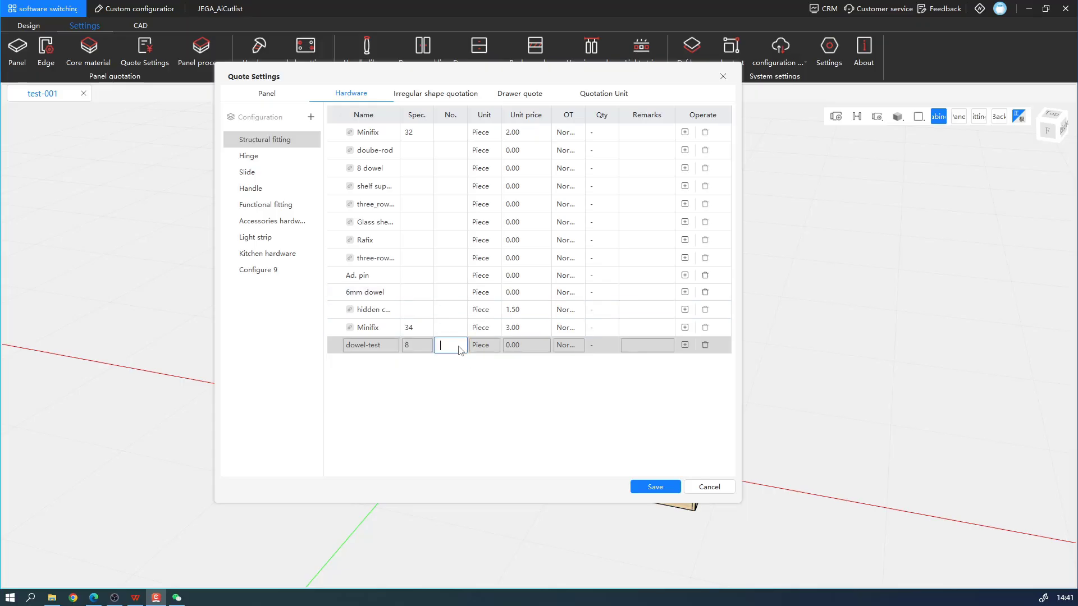
{"action": "left_click", "coordinate": [482, 346]}
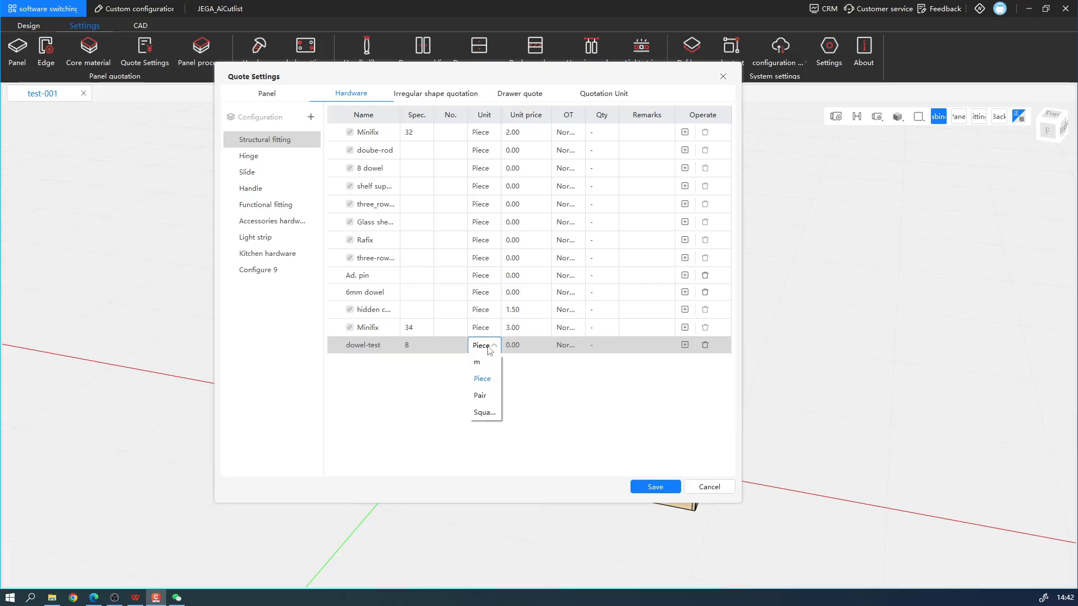
{"action": "left_click", "coordinate": [522, 344]}
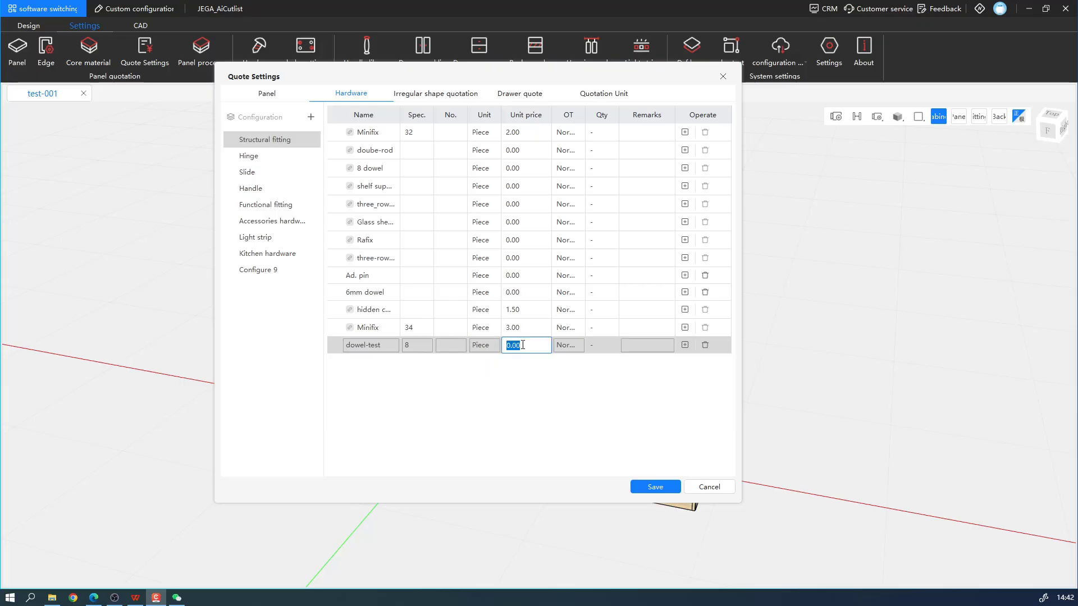
{"action": "type", "text": "2"}
{"action": "left_click", "coordinate": [580, 346]}
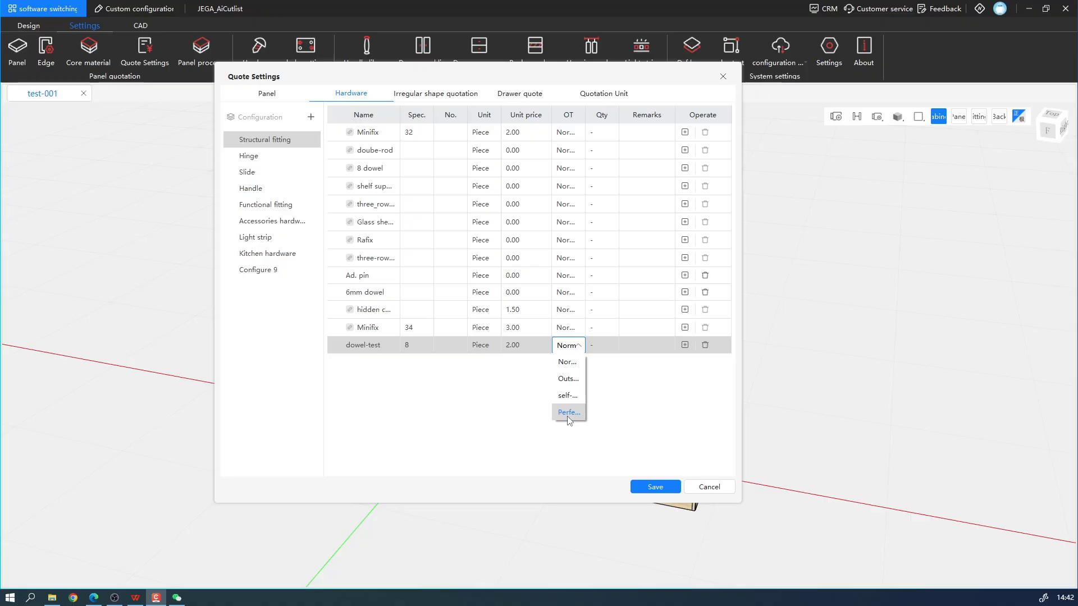
{"action": "left_click", "coordinate": [515, 393]}
Step: Add a new item named Patch cover to the Configure 9 hardware list
{"action": "left_click", "coordinate": [258, 270]}
{"action": "right_click", "coordinate": [393, 173]}
{"action": "left_click", "coordinate": [409, 177]}
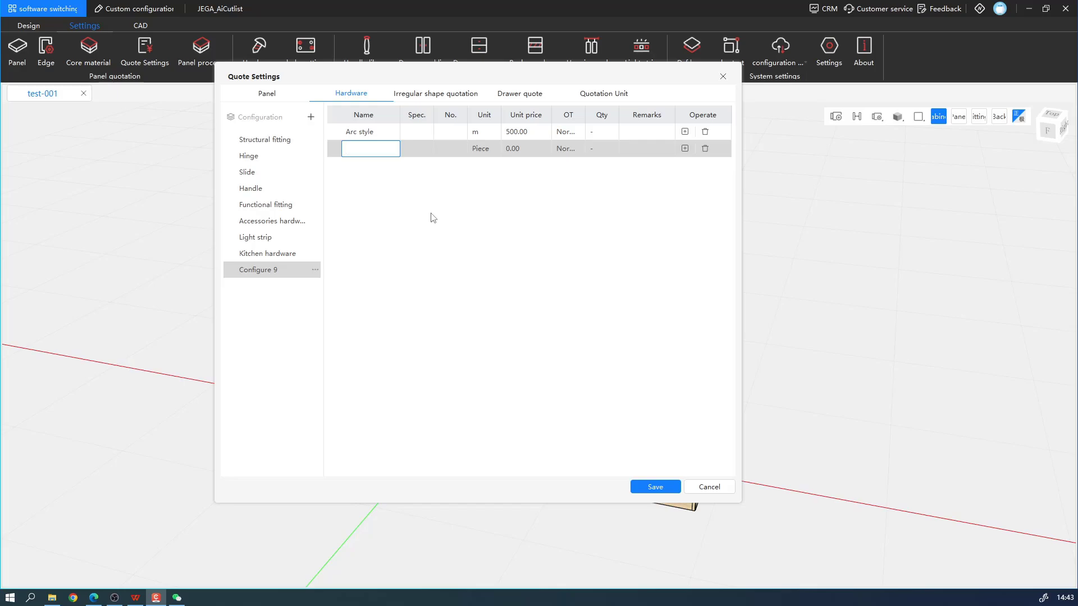
{"action": "type", "text": "Pac"}
{"action": "type", "text": "ch cover"}
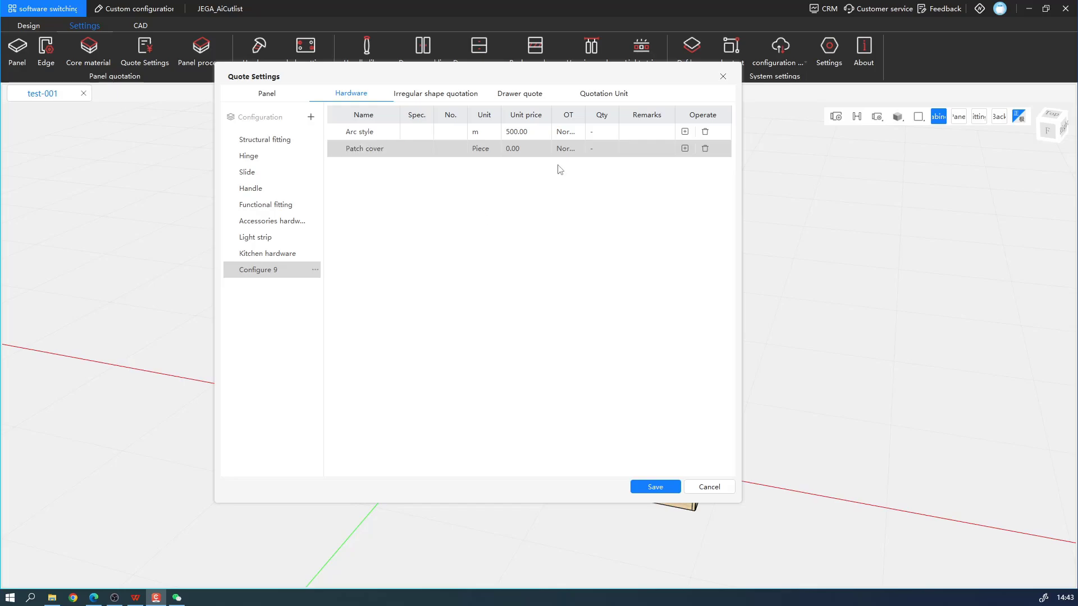
Step: Set the order type of the Patch cover item to Perfect paste
{"action": "left_click", "coordinate": [572, 149]}
{"action": "left_click", "coordinate": [577, 148]}
{"action": "left_click", "coordinate": [573, 218]}
{"action": "left_click", "coordinate": [574, 150]}
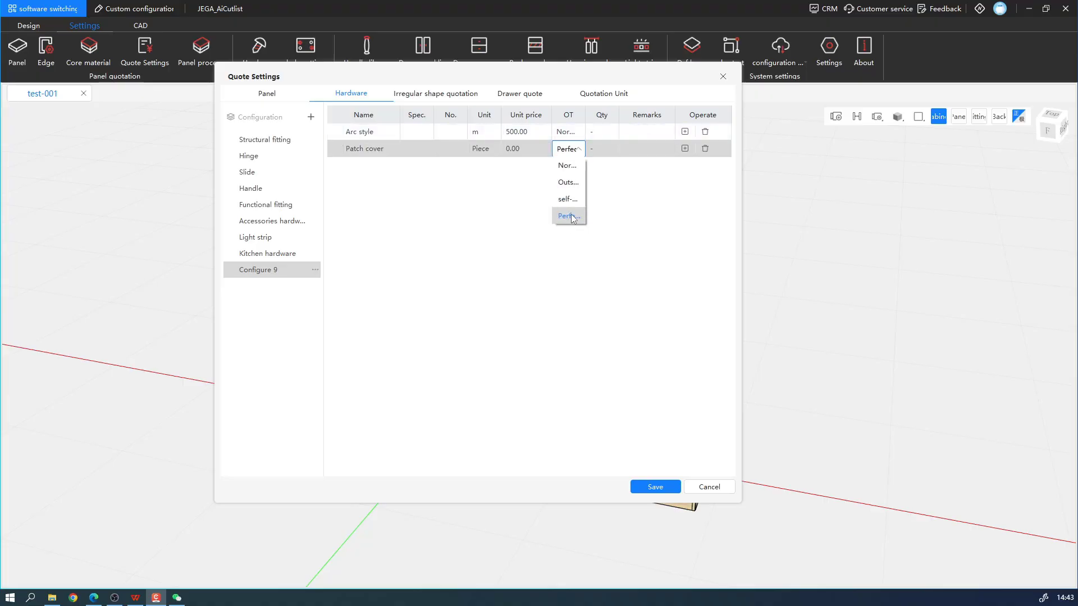
{"action": "left_click", "coordinate": [389, 148]}
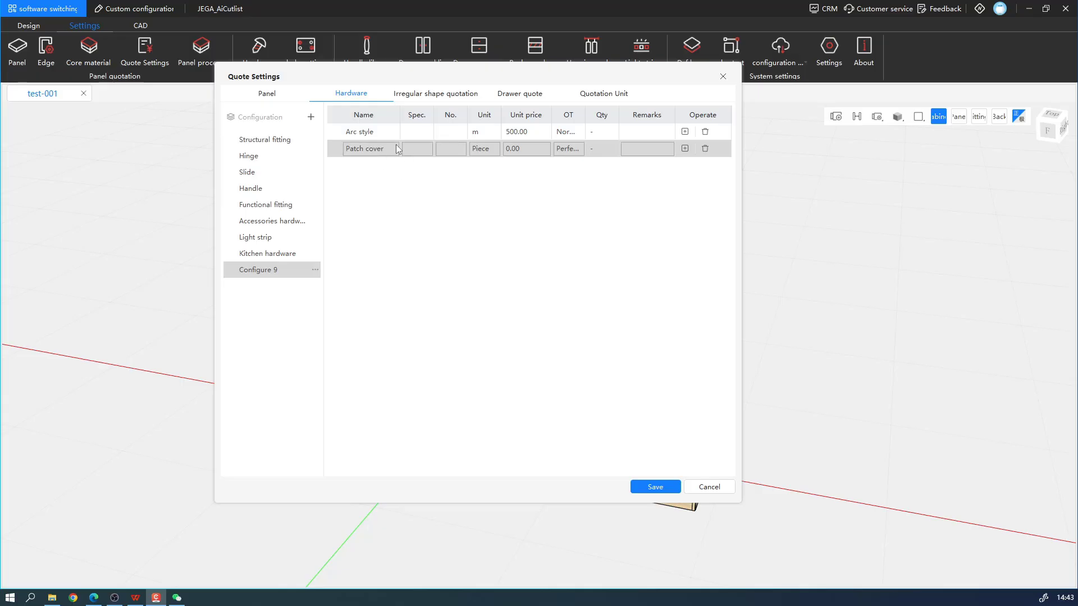
{"action": "left_click", "coordinate": [512, 149]}
Step: Attach one Patch cover from Configure 9 as a fitting accessory to the dowel-test item under Structural fitting
{"action": "left_click", "coordinate": [270, 140]}
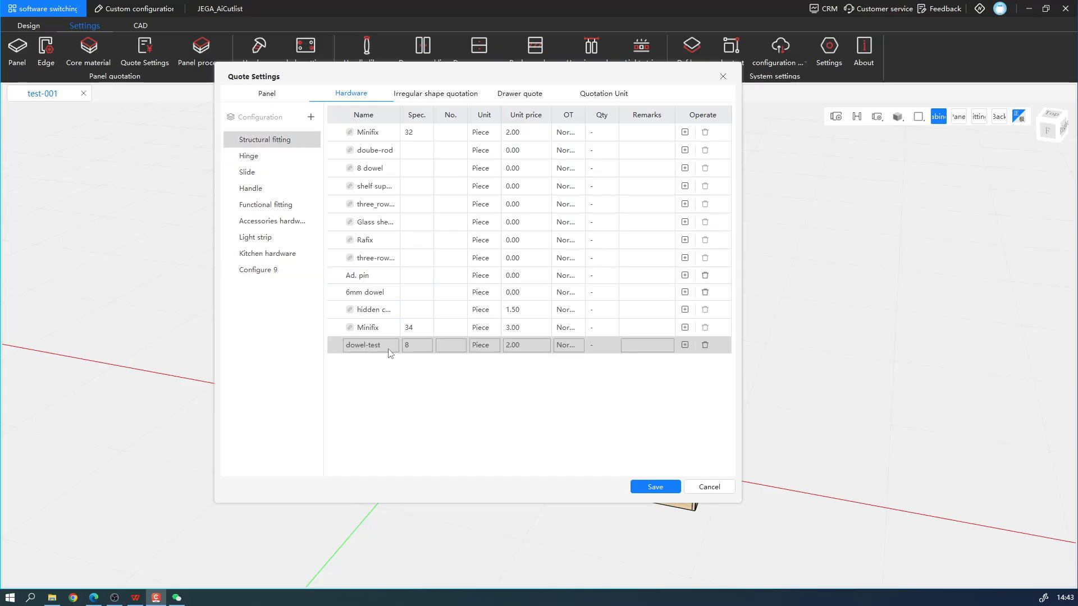
{"action": "left_click", "coordinate": [684, 346]}
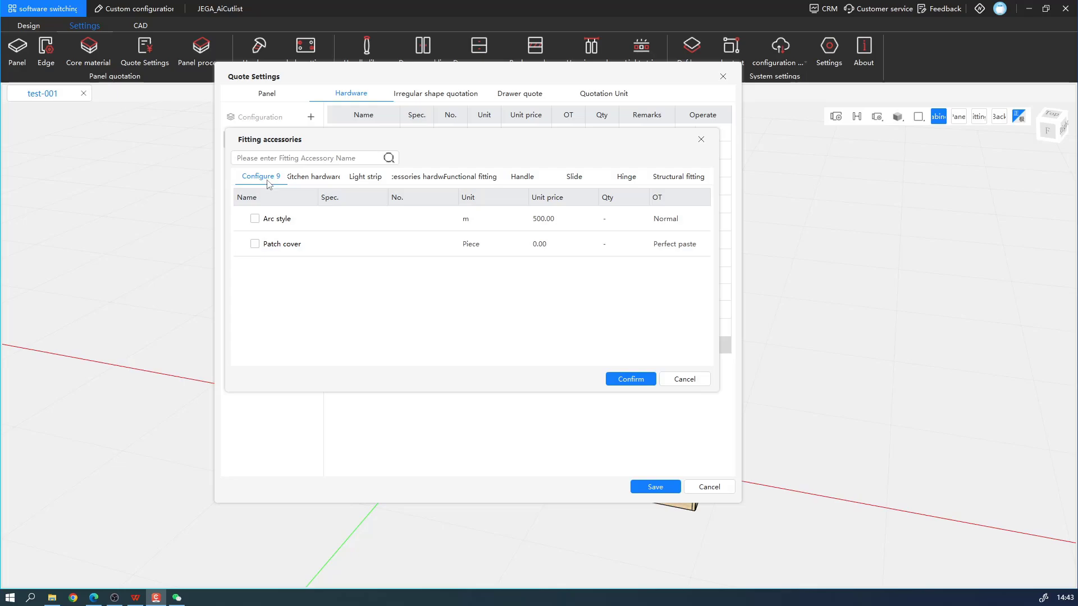
{"action": "left_click", "coordinate": [256, 244]}
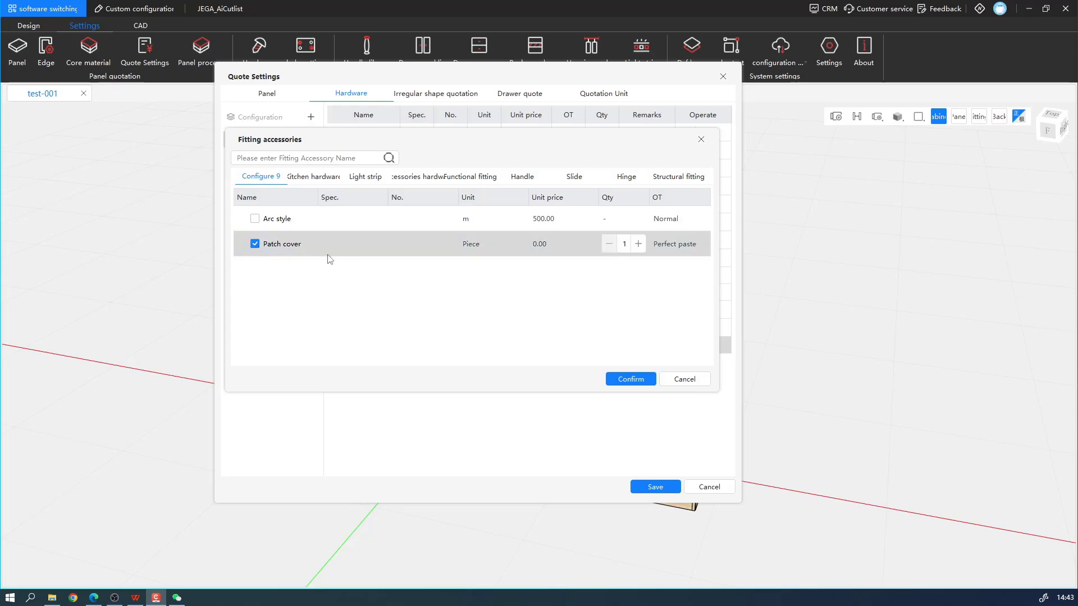
{"action": "left_click", "coordinate": [641, 379]}
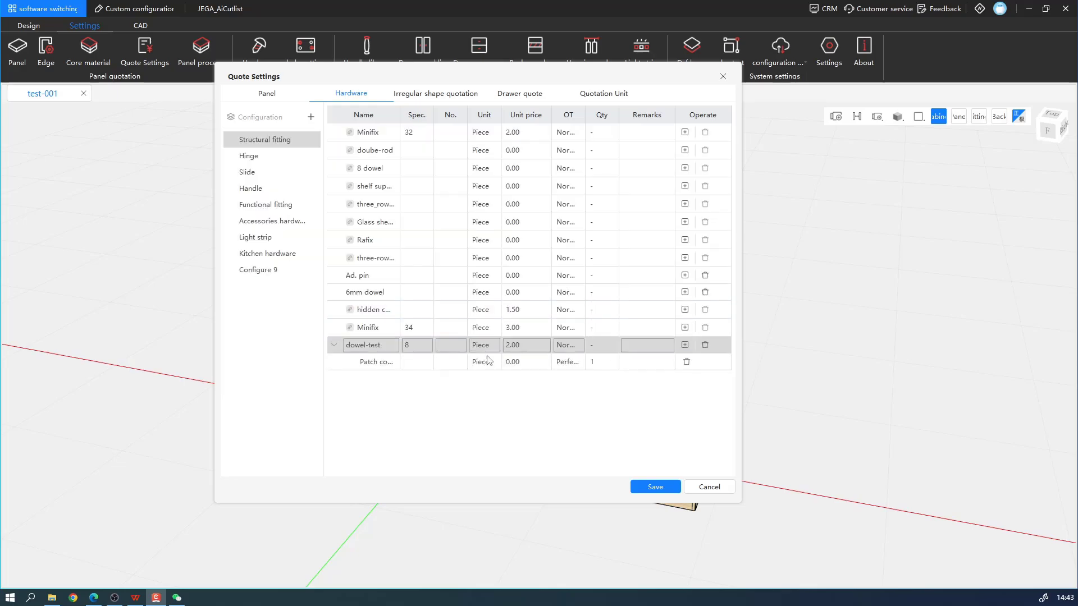
Step: Remove the attached Patch cover accessory from the dowel-test item
{"action": "left_click", "coordinate": [396, 366]}
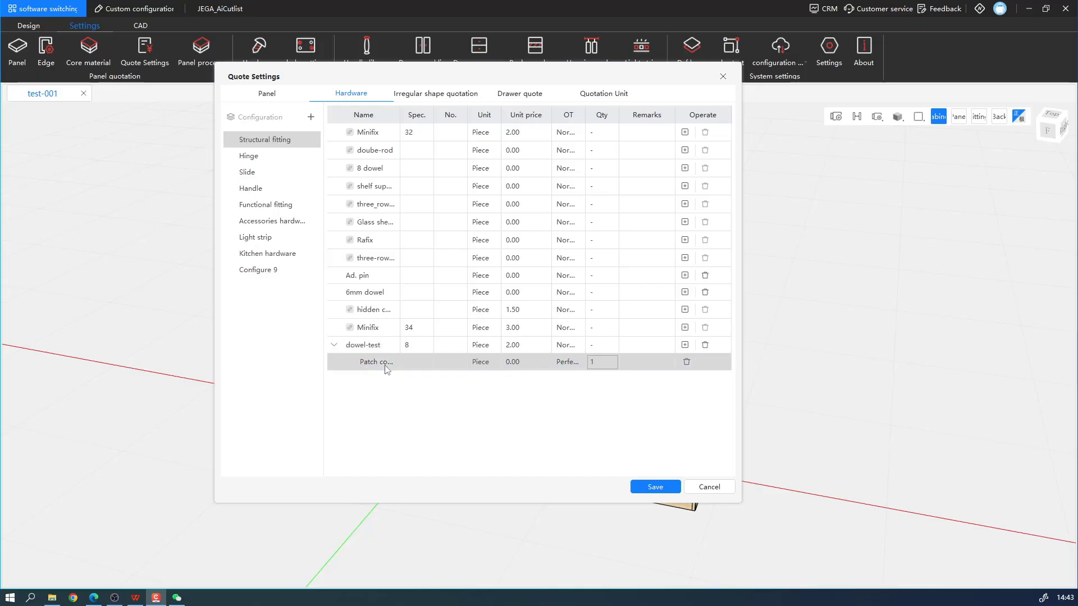
{"action": "left_click", "coordinate": [685, 363]}
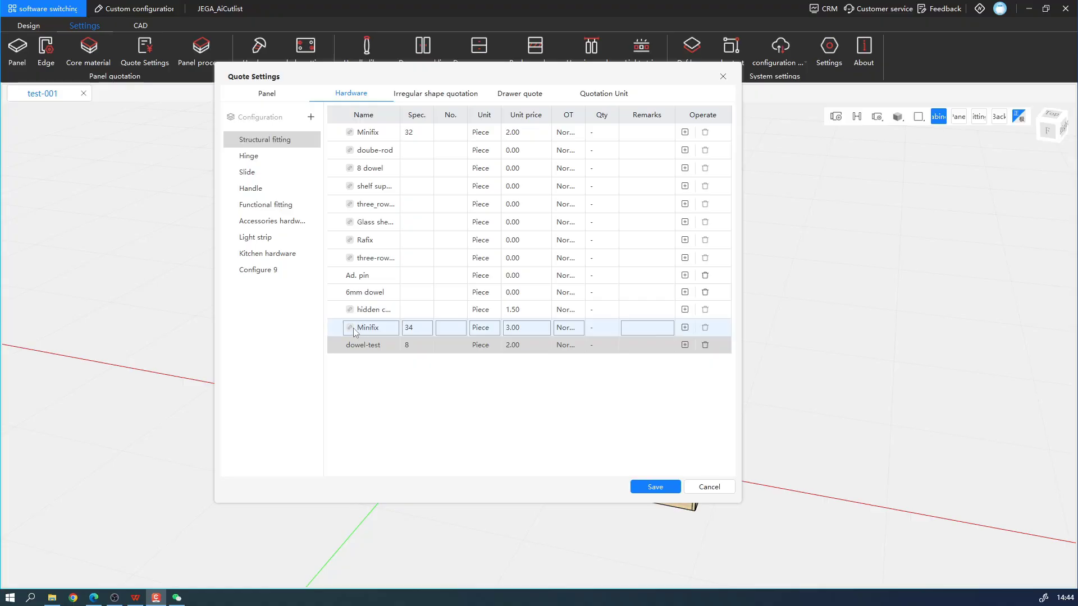
Step: Delete the dowel-test item, add it again under Structural fitting with specification 8 and unit price 2, and save the quote settings
{"action": "left_click_drag", "start_coordinate": [353, 328], "coordinate": [312, 358]}
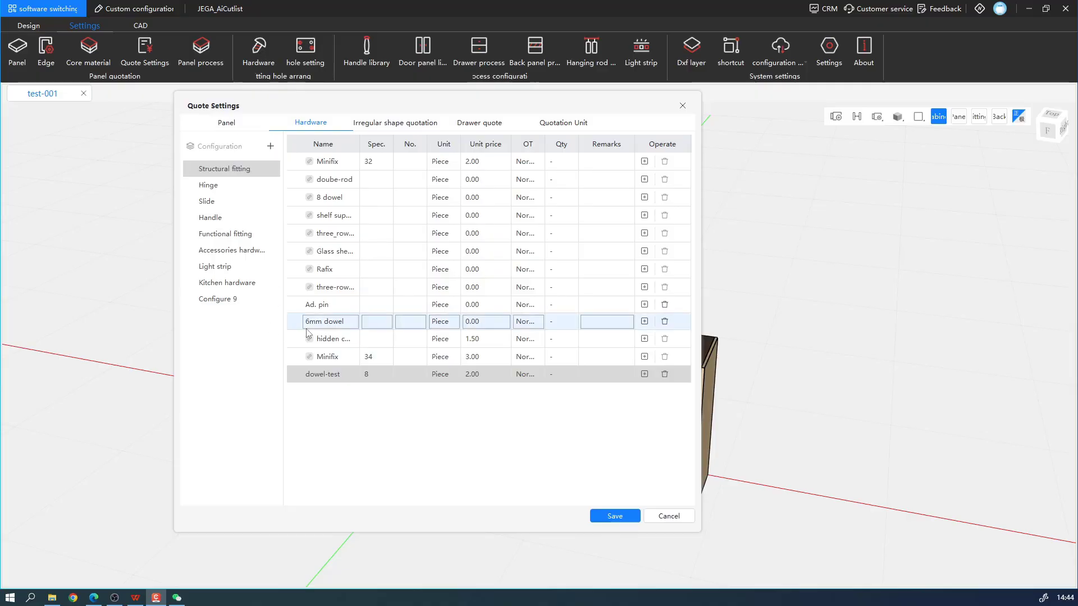
{"action": "left_click", "coordinate": [314, 362]}
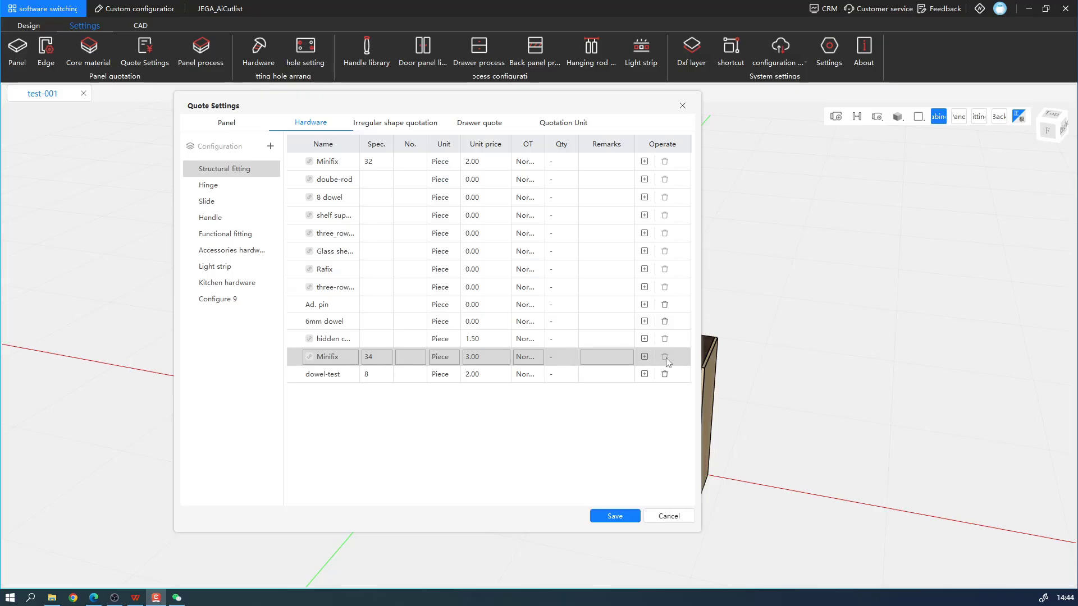
{"action": "left_click", "coordinate": [665, 374]}
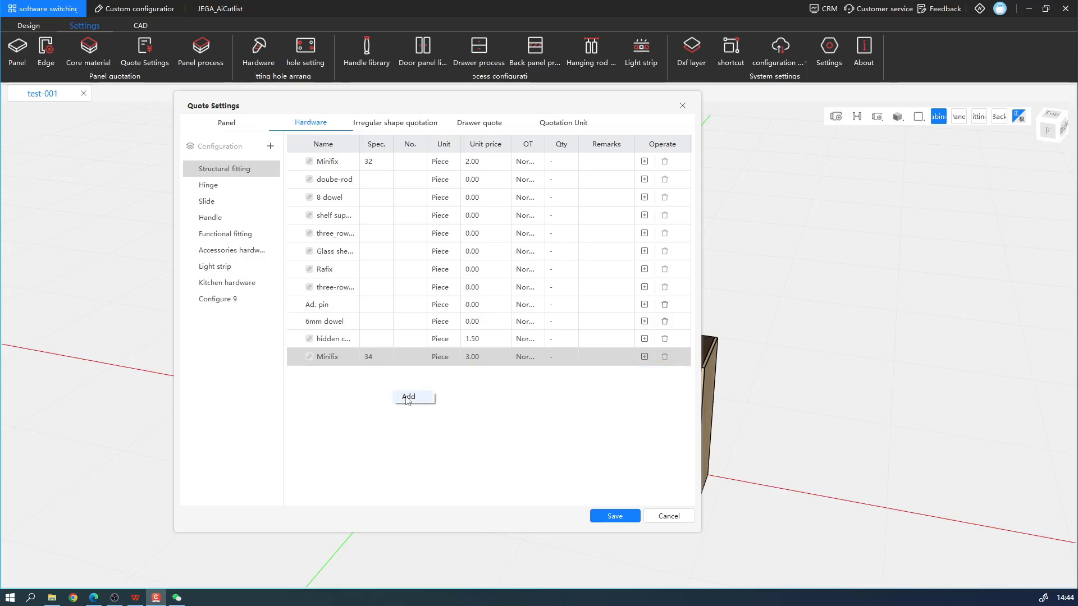
{"action": "left_click", "coordinate": [408, 399]}
{"action": "type", "text": "dowel"}
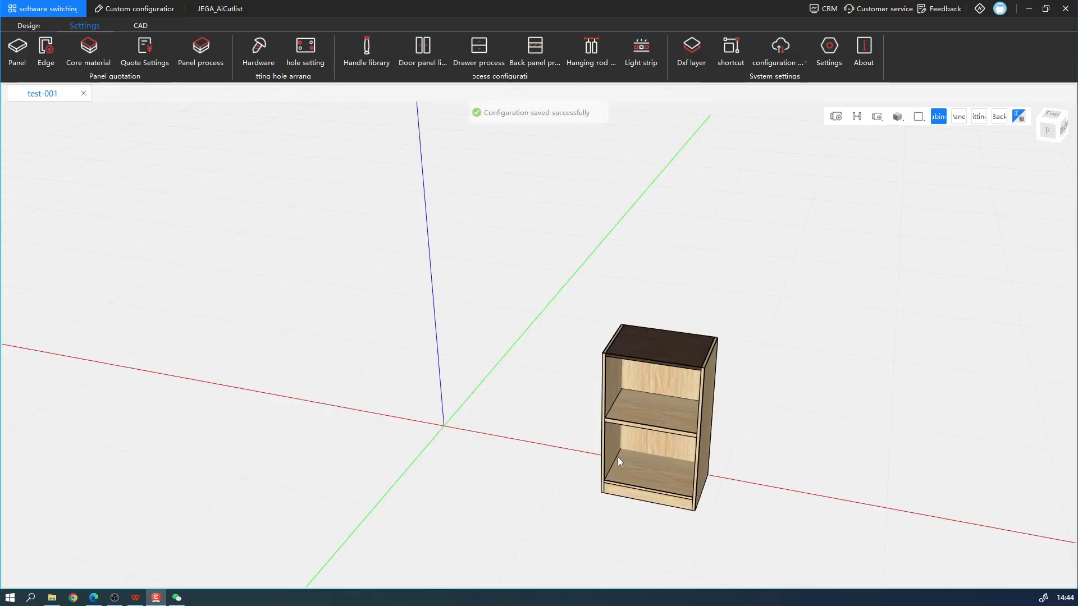
Step: Open the fitting brand settings from the hardware configuration and review the Minifix, double rod and Rafix parameters
{"action": "middle_click_drag", "start_coordinate": [578, 294], "coordinate": [543, 269]}
{"action": "scroll", "coordinate": [555, 270], "scroll_direction": "up", "scroll_amount": 5}
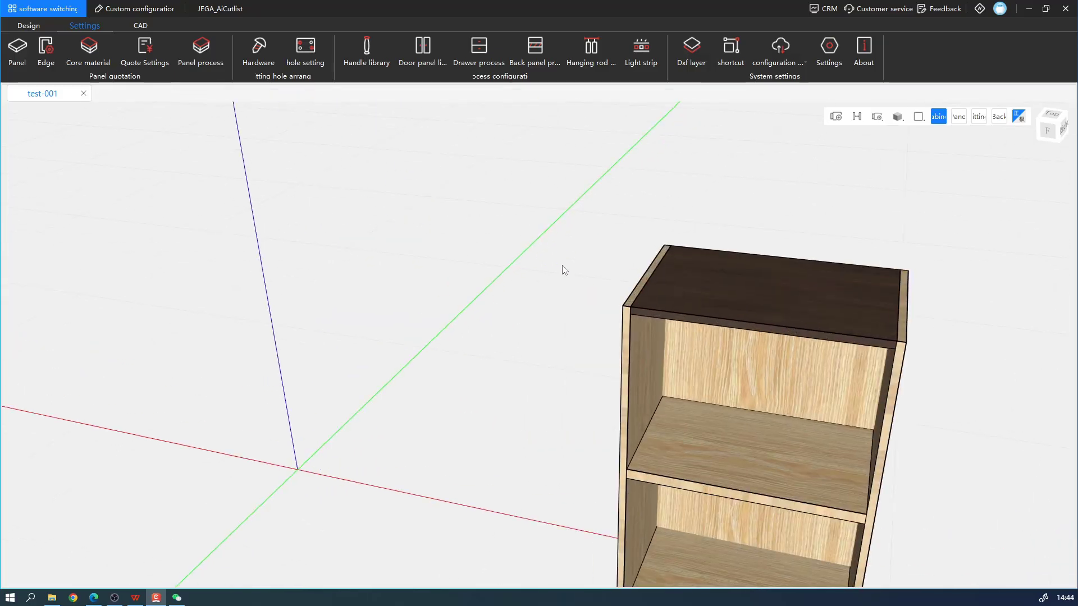
{"action": "scroll", "coordinate": [564, 258], "scroll_direction": "down", "scroll_amount": 2}
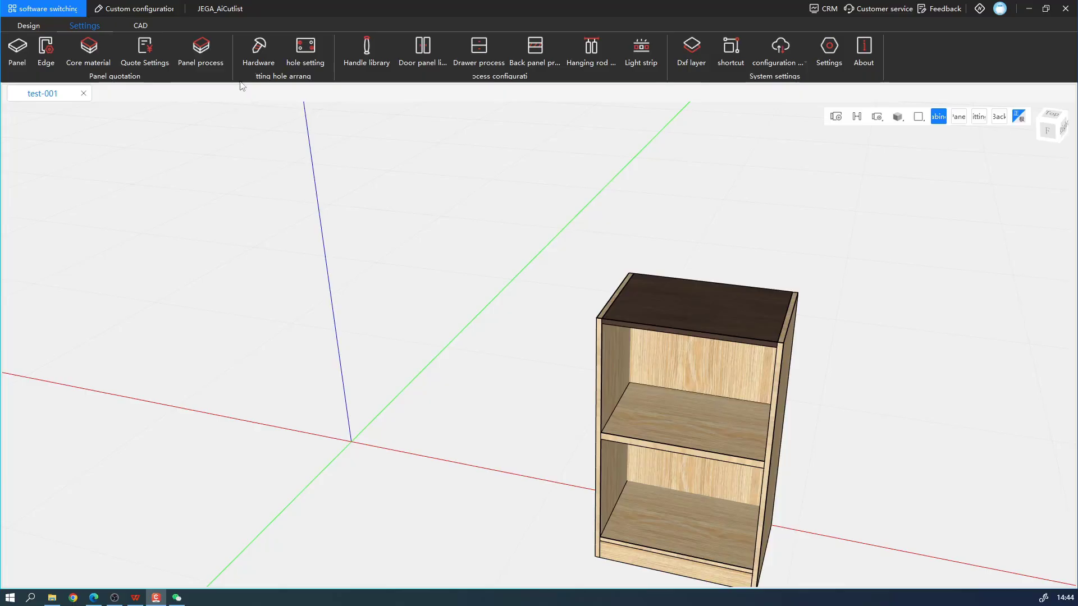
{"action": "left_click", "coordinate": [254, 65]}
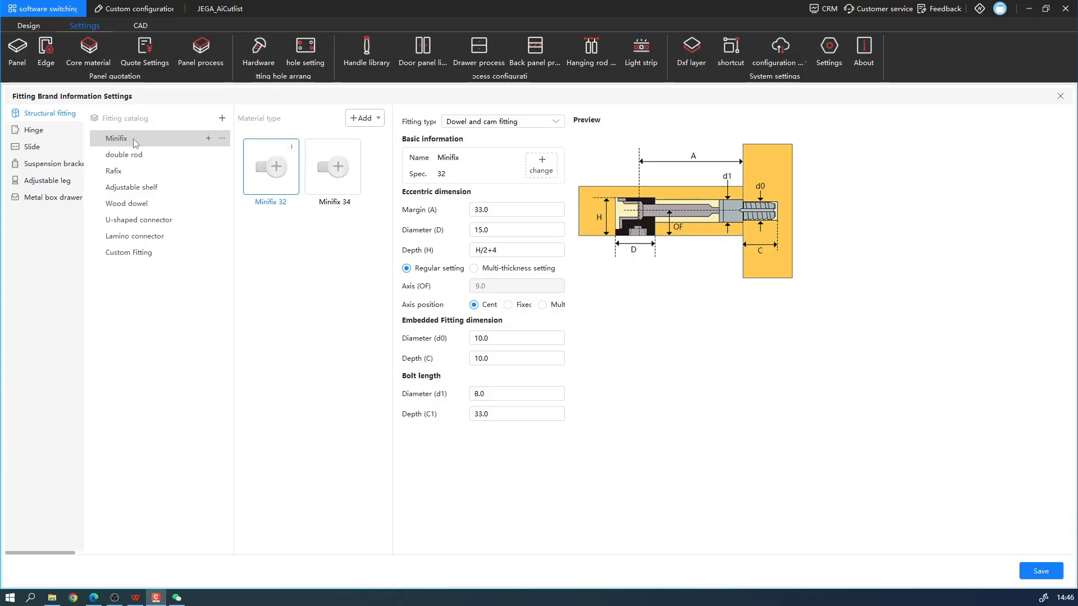
{"action": "left_click", "coordinate": [150, 155]}
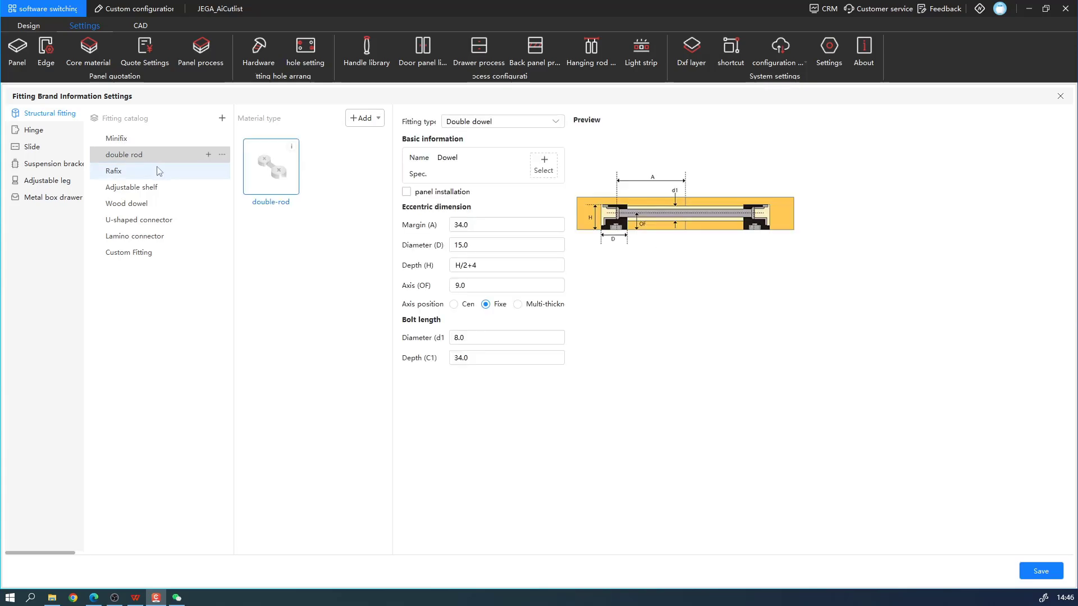
{"action": "left_click", "coordinate": [156, 171]}
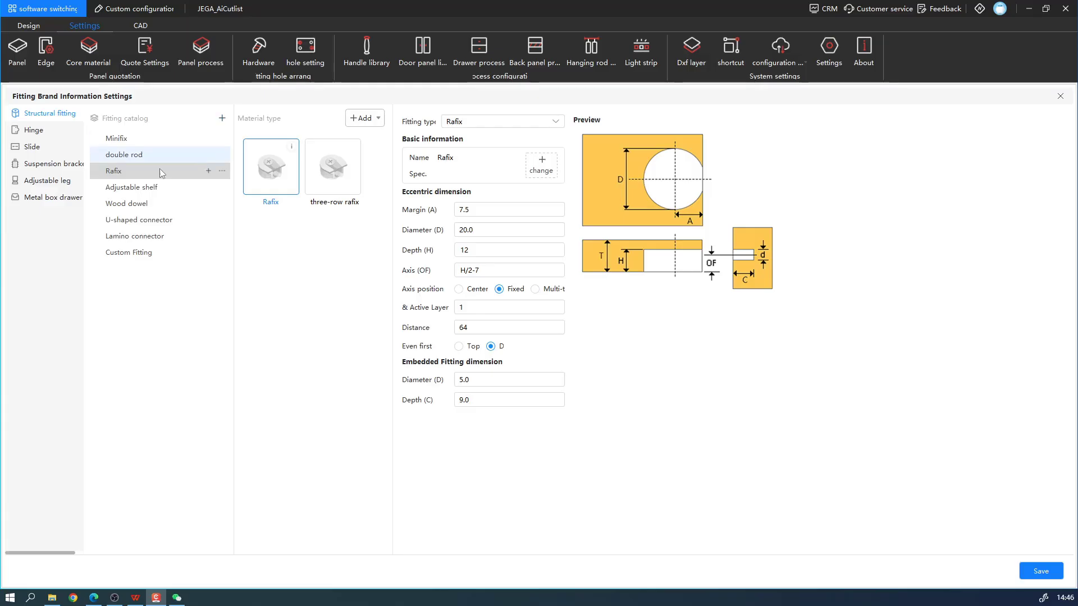
Step: Add a new Dowel fitting to the Wood dowel catalog and rename it dowel-test
{"action": "left_click", "coordinate": [175, 208]}
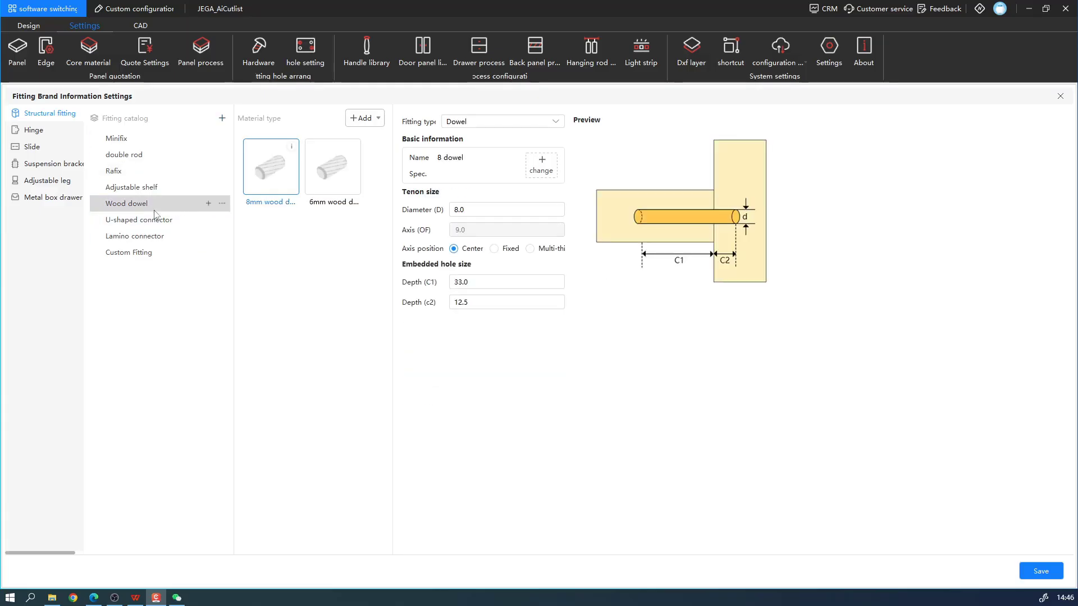
{"action": "left_click", "coordinate": [375, 121]}
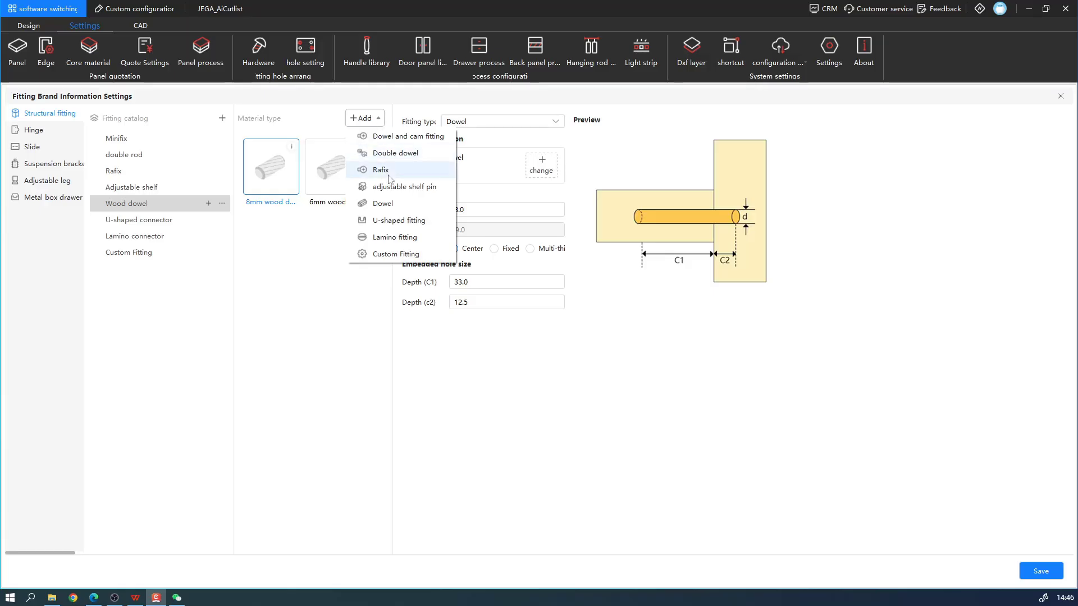
{"action": "left_click", "coordinate": [384, 204]}
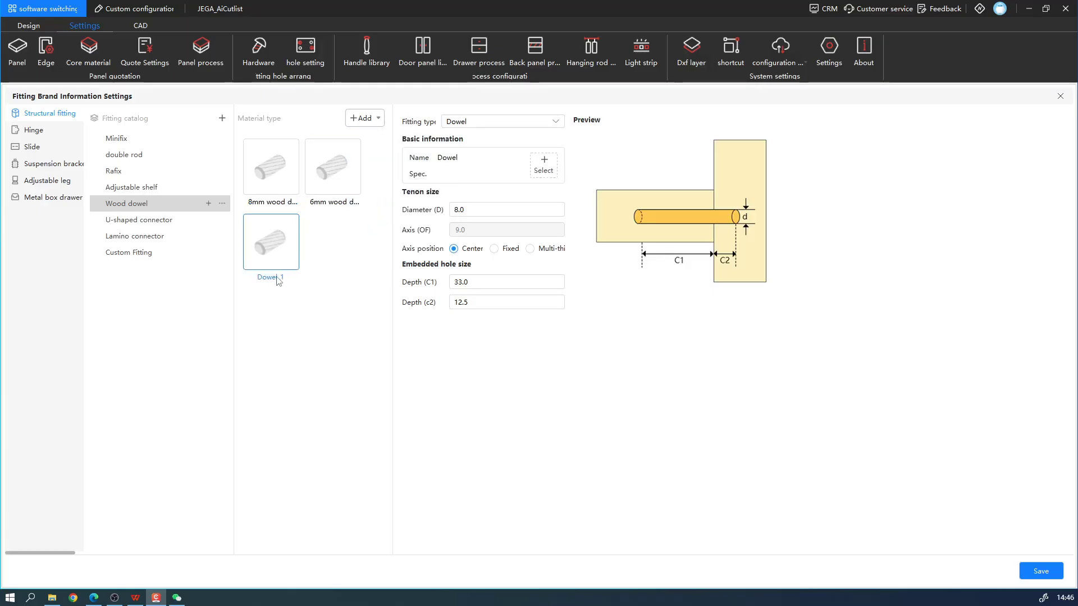
{"action": "right_click", "coordinate": [276, 239]}
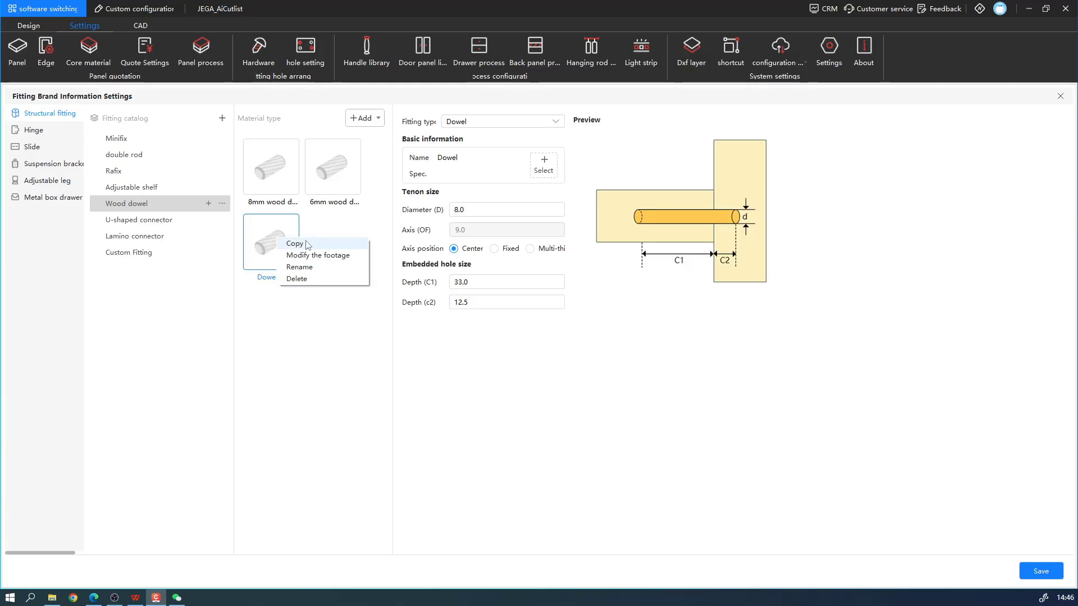
{"action": "left_click", "coordinate": [319, 269]}
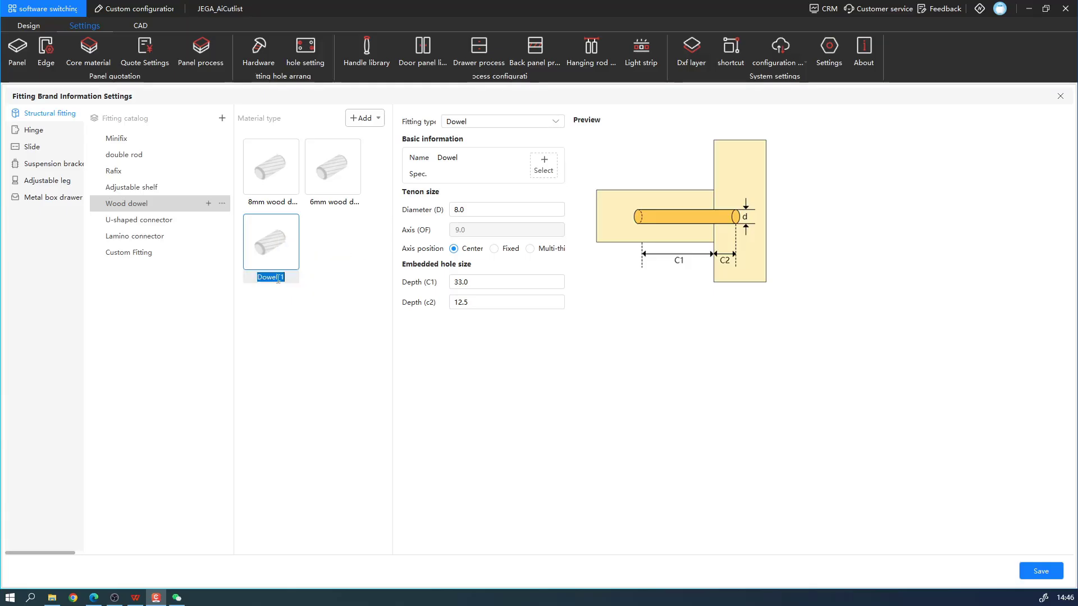
{"action": "type", "text": "dowel_te"}
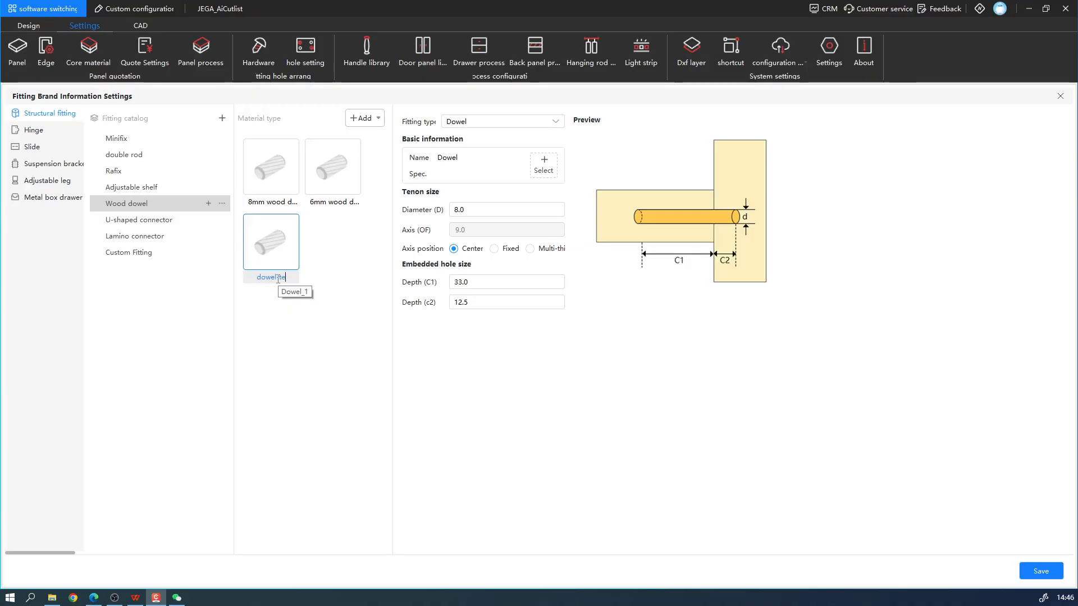
{"action": "key", "text": "BackSpace"}
{"action": "key", "text": "BackSpace"}
{"action": "type", "text": "es"}
{"action": "left_click", "coordinate": [336, 252]}
{"action": "left_click", "coordinate": [262, 243]}
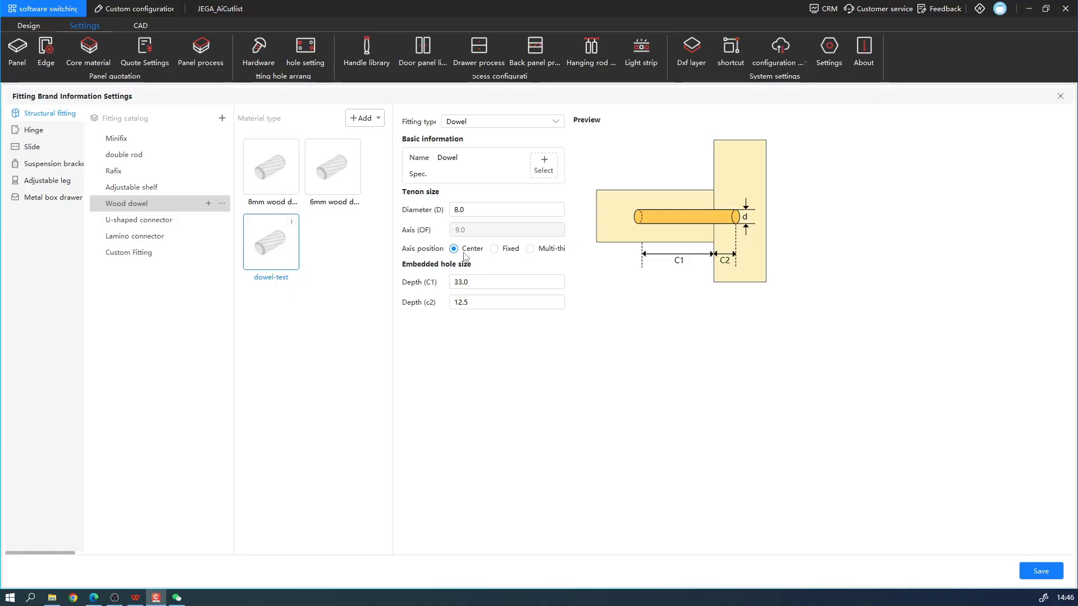
Step: Switch the dowel-test fitting's axis position to multi-thickness, add a blank interval row, and close the interval settings without saving
{"action": "left_click", "coordinate": [529, 249]}
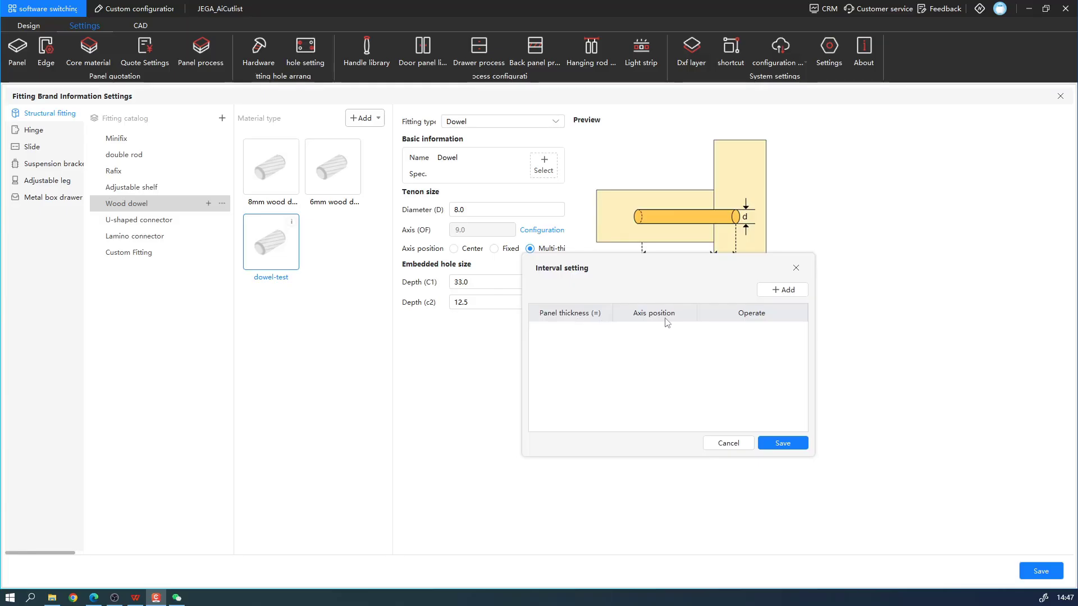
{"action": "left_click", "coordinate": [786, 290]}
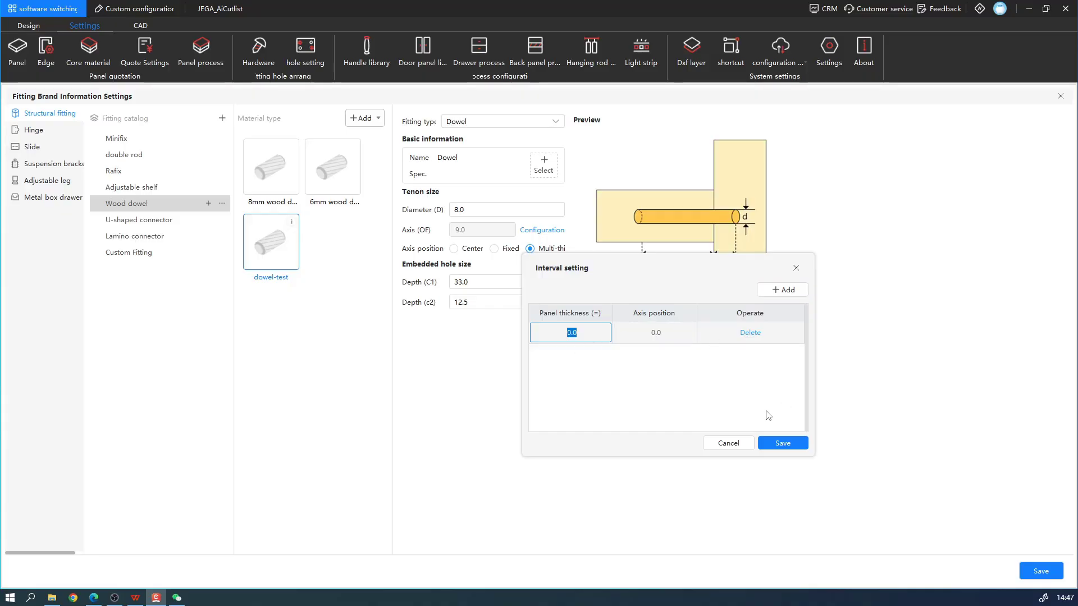
{"action": "left_click", "coordinate": [796, 267]}
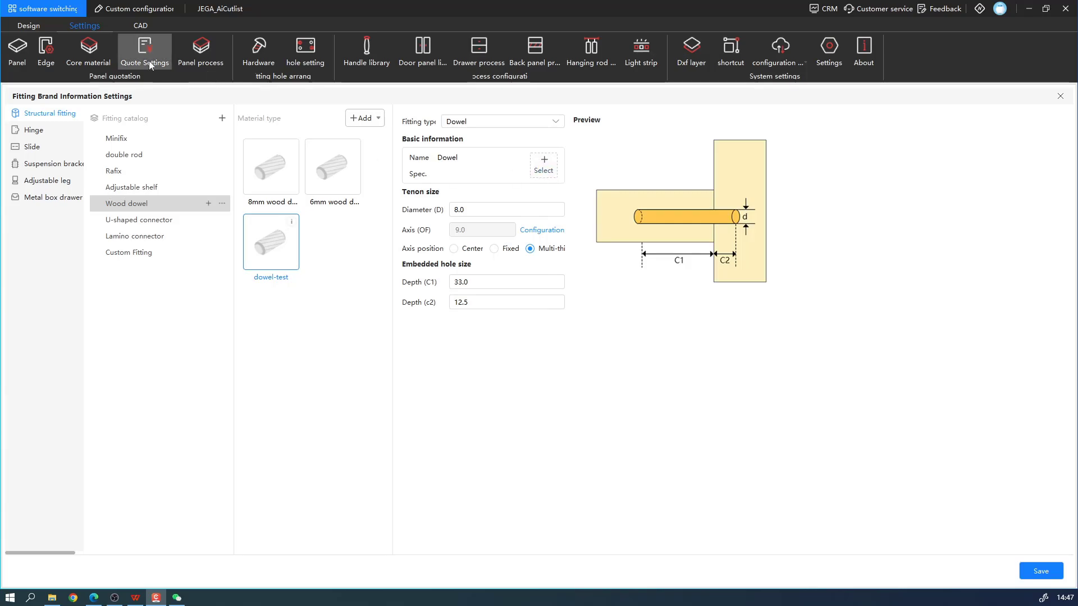
Step: Search the fitting accessories for dowel, link the dowel-test item to the new fitting, and try to save the fitting settings
{"action": "left_click", "coordinate": [544, 167]}
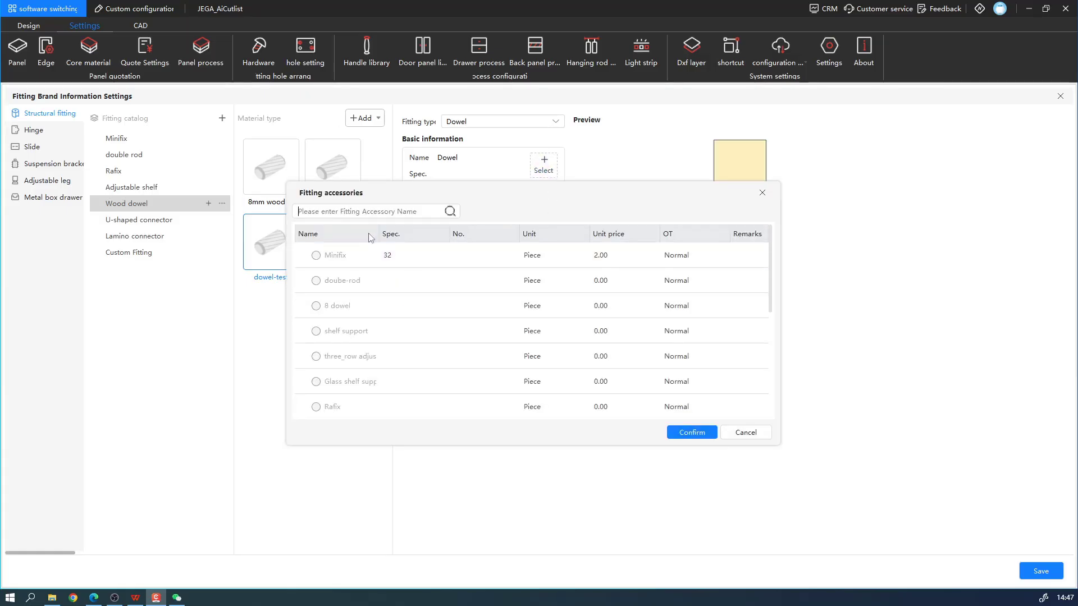
{"action": "type", "text": "dowel"}
{"action": "key", "text": "Return"}
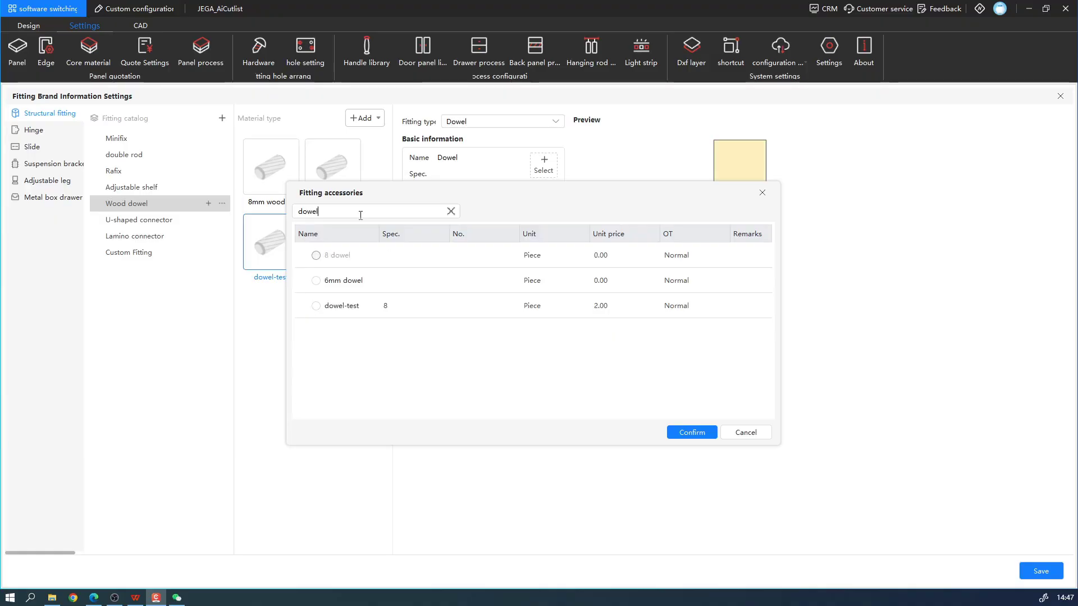
{"action": "left_click", "coordinate": [316, 306]}
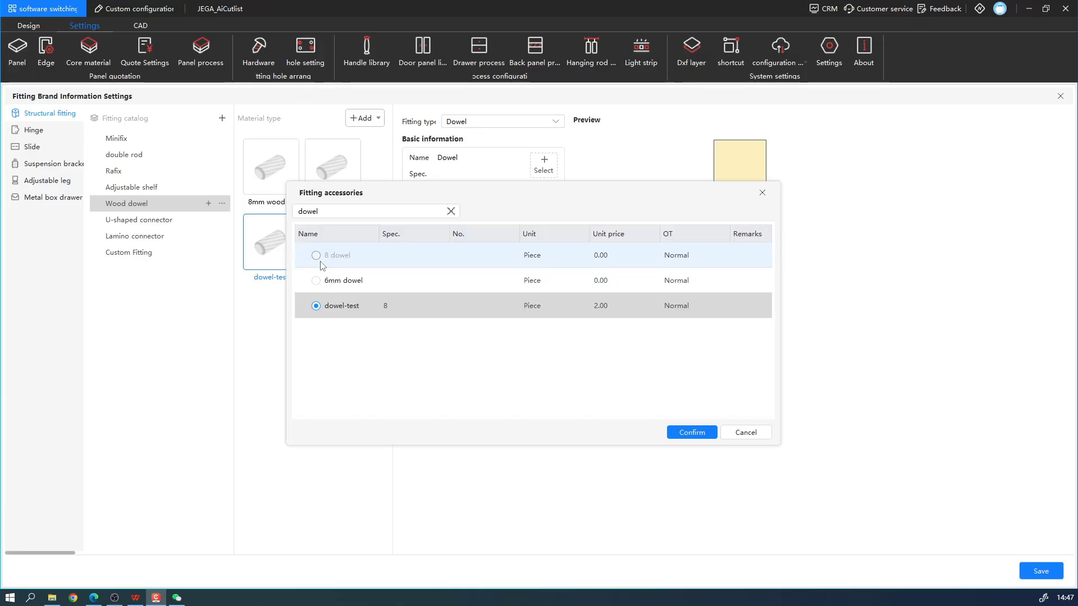
{"action": "left_click", "coordinate": [316, 309]}
{"action": "left_click", "coordinate": [317, 310]}
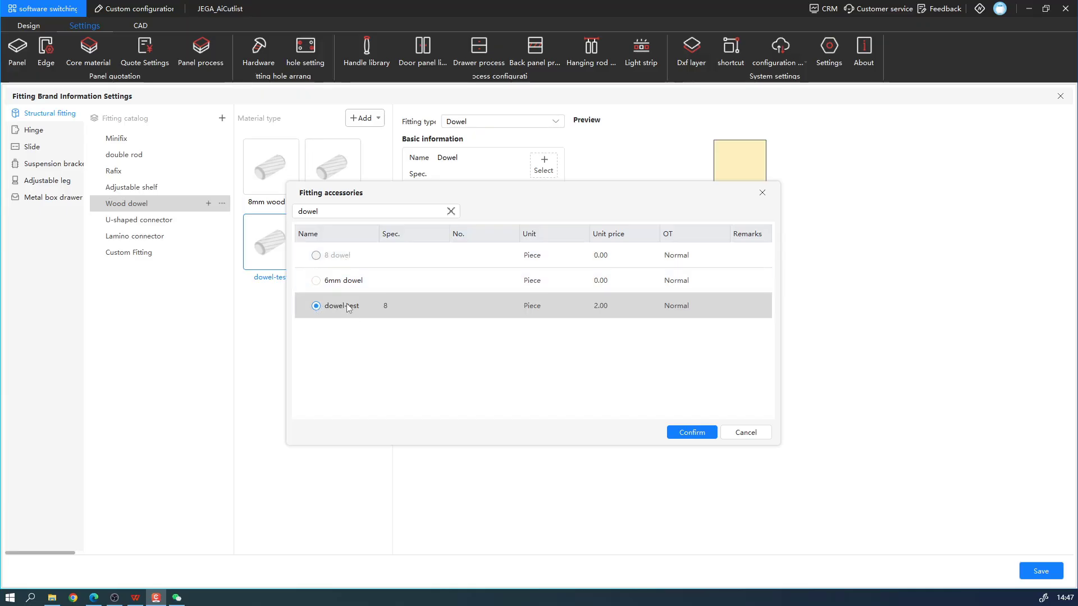
{"action": "left_click", "coordinate": [689, 433]}
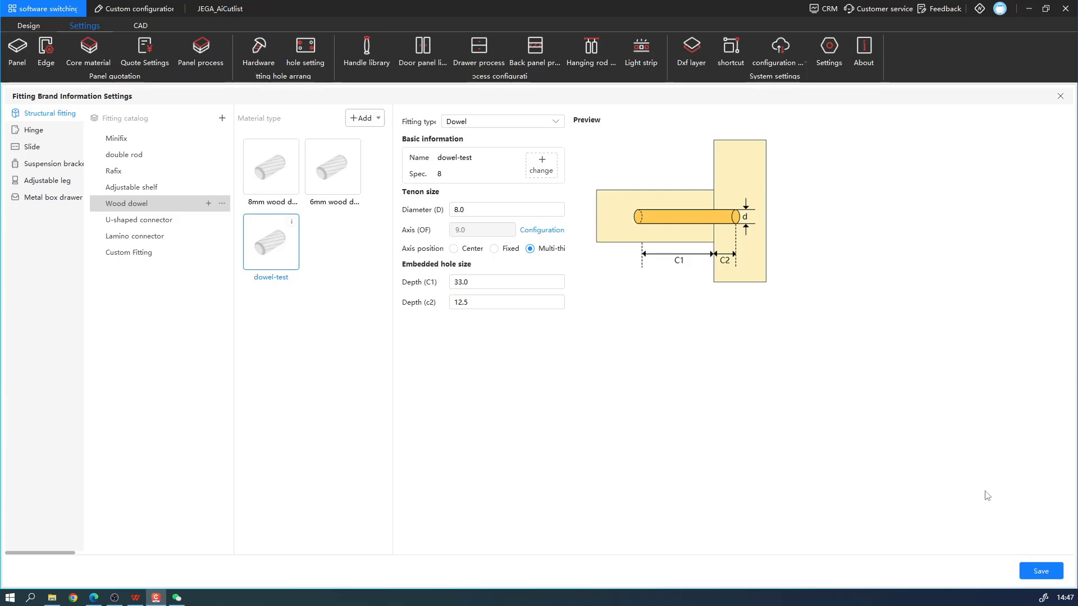
{"action": "left_click", "coordinate": [1039, 571]}
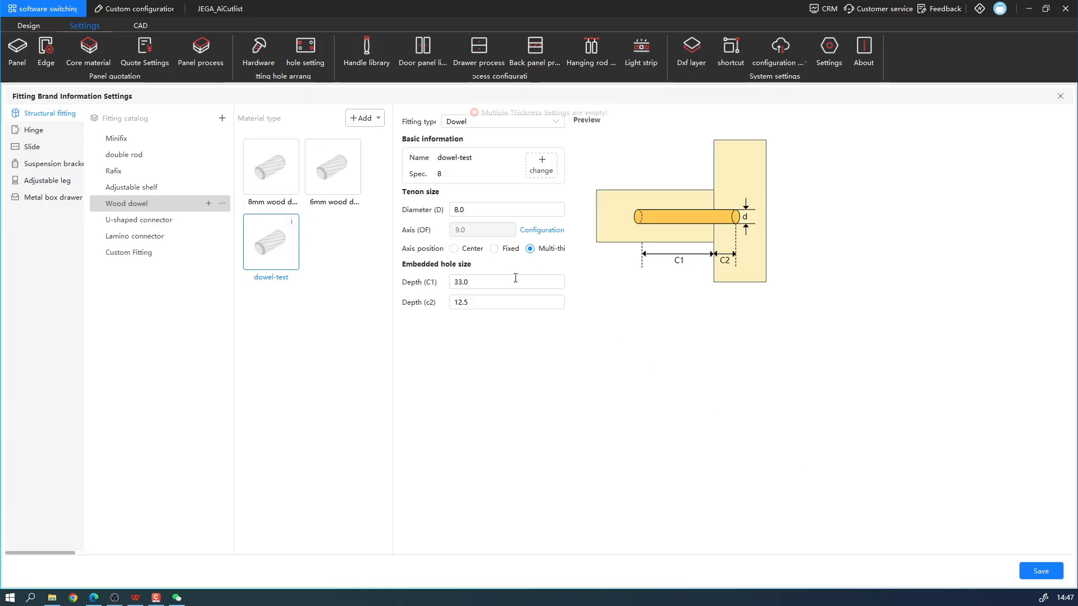
Step: Set the dowel-test fitting's axis position to Center and switch from the fitting brand settings to the hole settings
{"action": "left_click", "coordinate": [454, 248]}
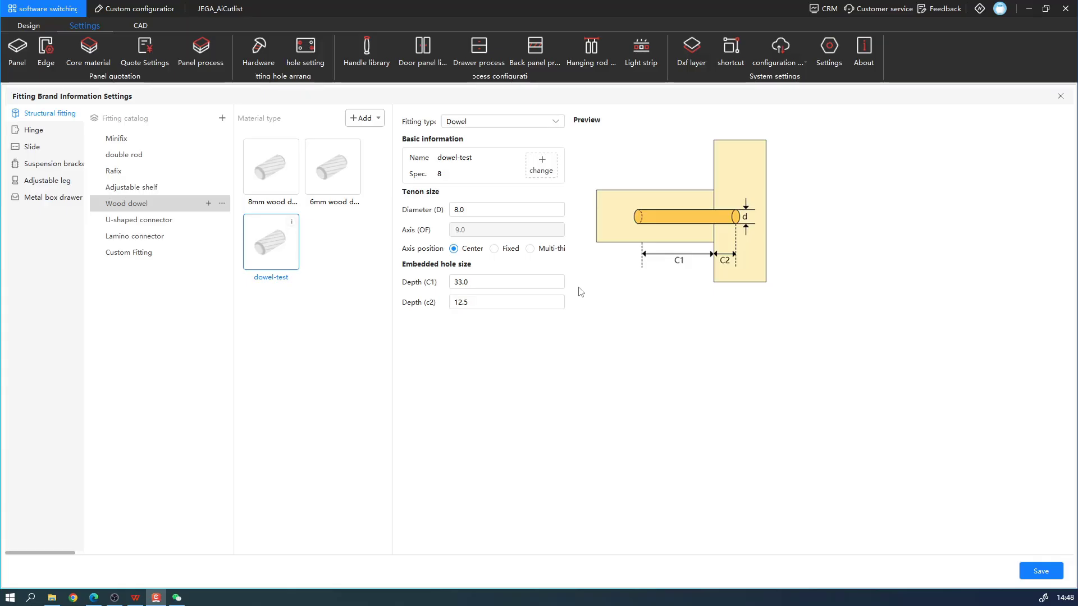
{"action": "left_click", "coordinate": [1061, 98]}
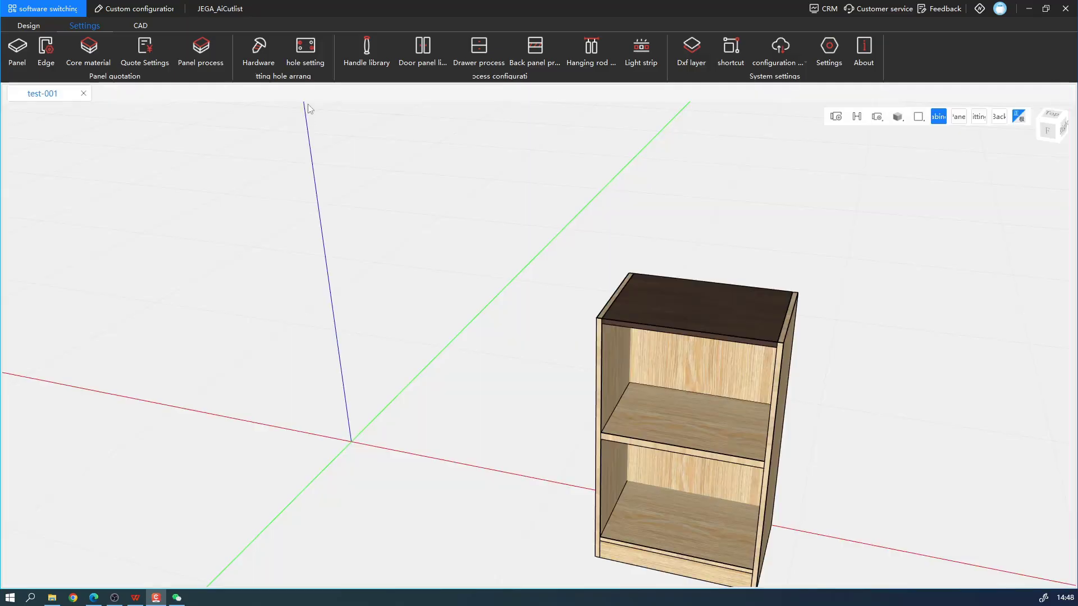
{"action": "left_click", "coordinate": [300, 49]}
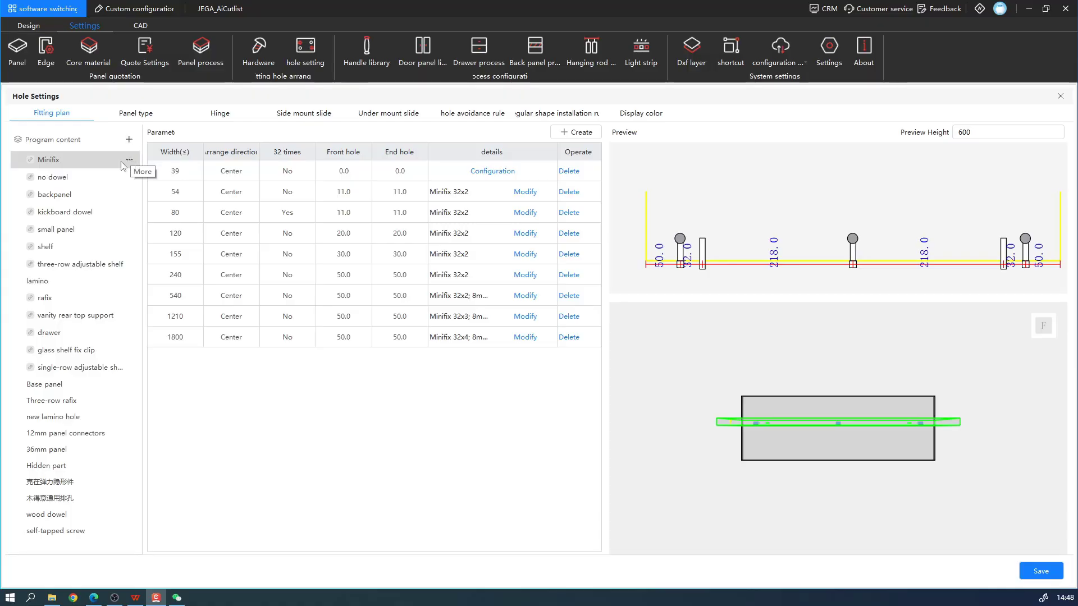
Step: Preview the Minifix fitting plan at a height of 39 and inspect the panel joint in the 3D preview
{"action": "left_click", "coordinate": [193, 174]}
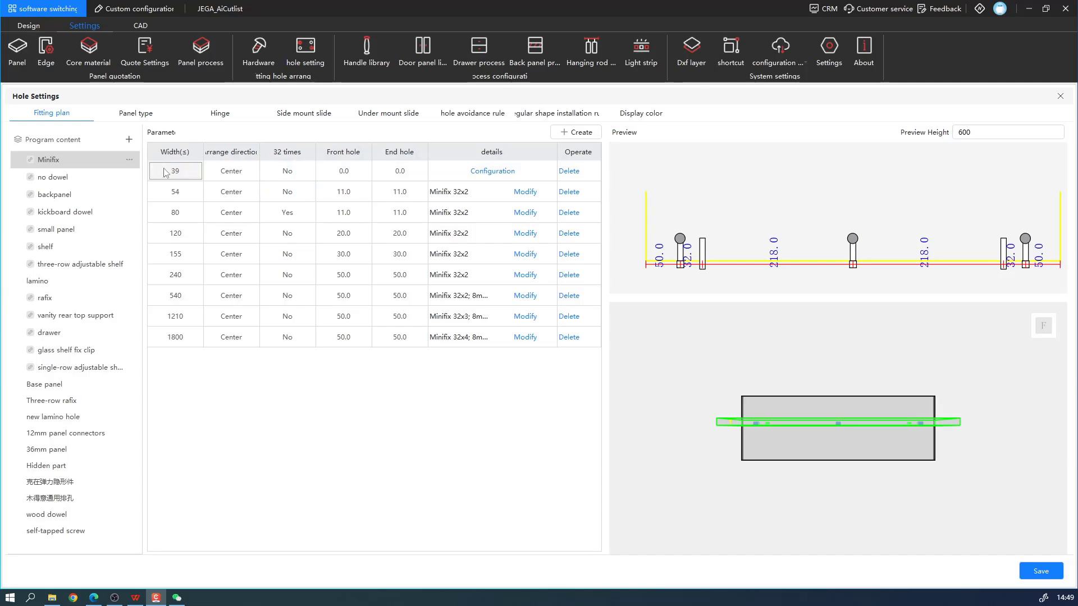
{"action": "double_click", "coordinate": [979, 133]}
{"action": "type", "text": "39"}
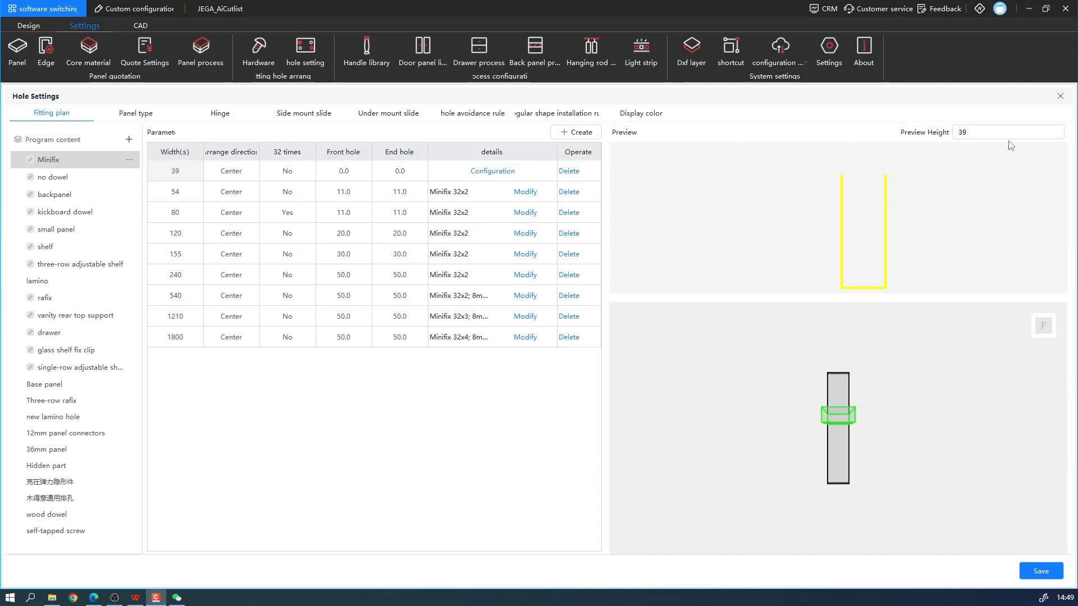
{"action": "scroll", "coordinate": [865, 359], "scroll_direction": "up", "scroll_amount": 5}
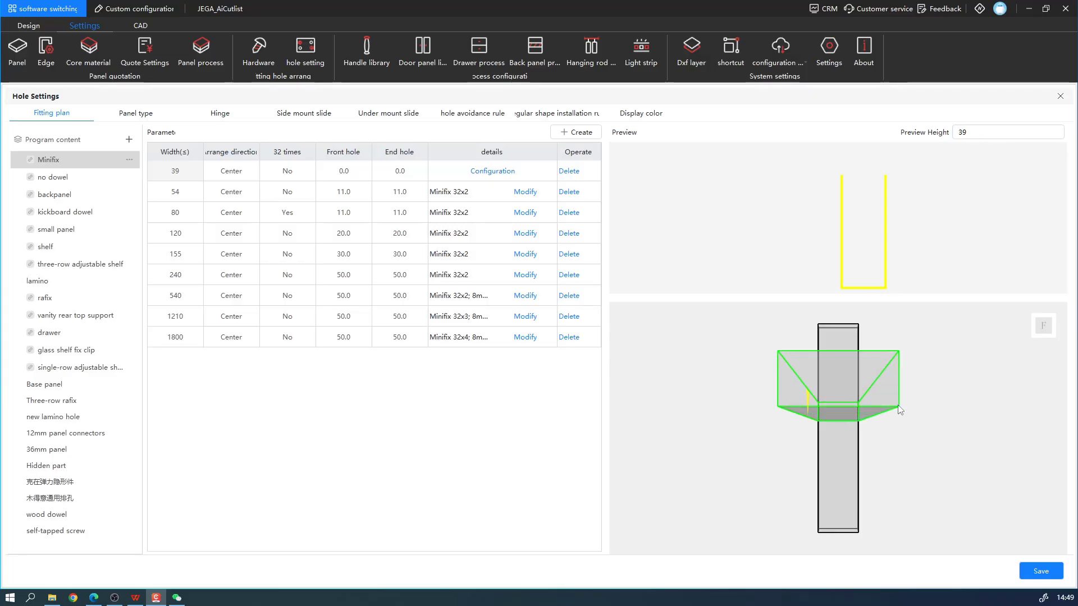
{"action": "left_click_drag", "start_coordinate": [872, 446], "coordinate": [953, 371]}
{"action": "scroll", "coordinate": [951, 390], "scroll_direction": "down", "scroll_amount": 3}
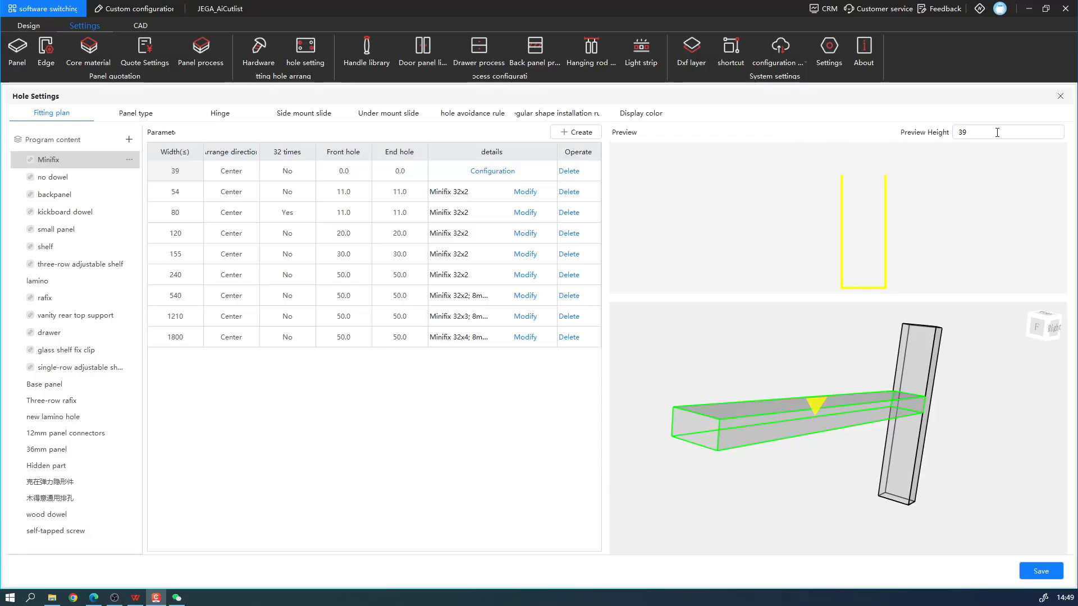
Step: Preview the Minifix fitting plan at a height of 50 and inspect the hole arrangement in both previews
{"action": "left_click_drag", "start_coordinate": [998, 133], "coordinate": [853, 127]}
{"action": "type", "text": "54"}
{"action": "key", "text": "Return"}
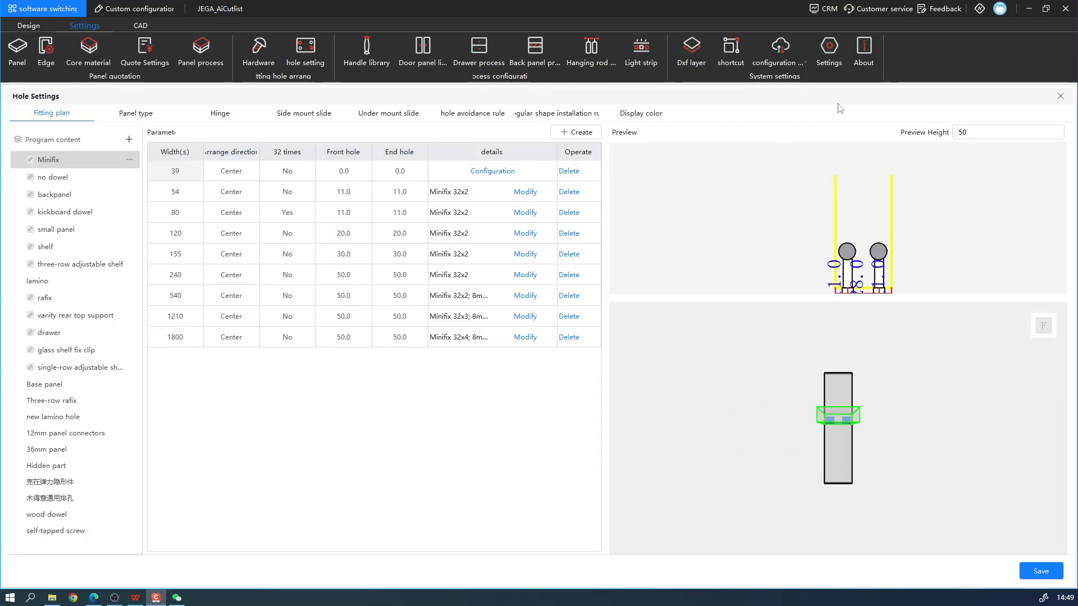
{"action": "middle_click_drag", "start_coordinate": [916, 414], "coordinate": [724, 414]}
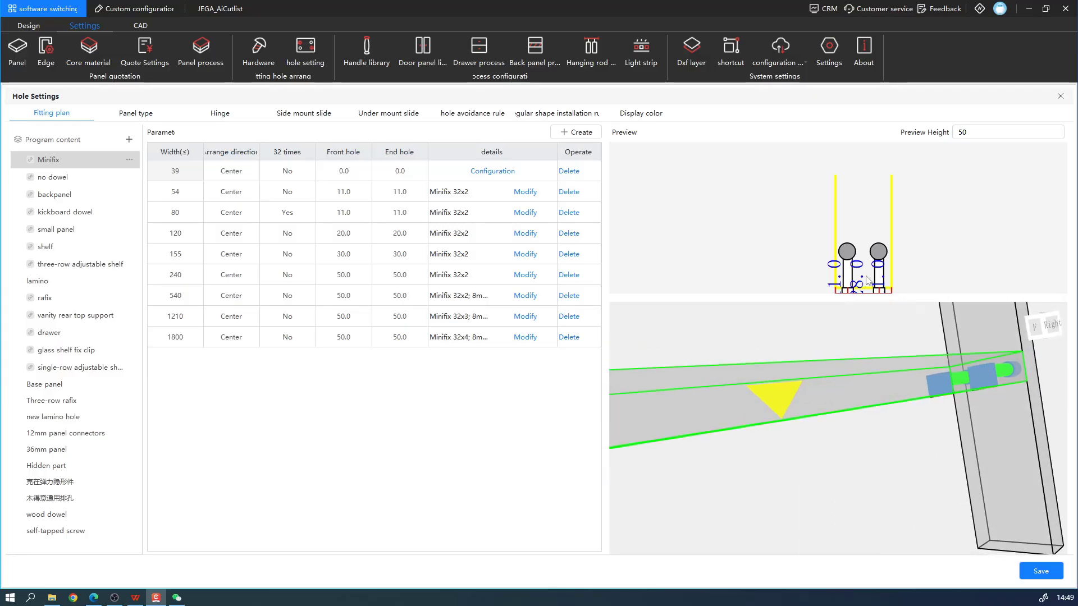
{"action": "scroll", "coordinate": [875, 275], "scroll_direction": "up", "scroll_amount": 1}
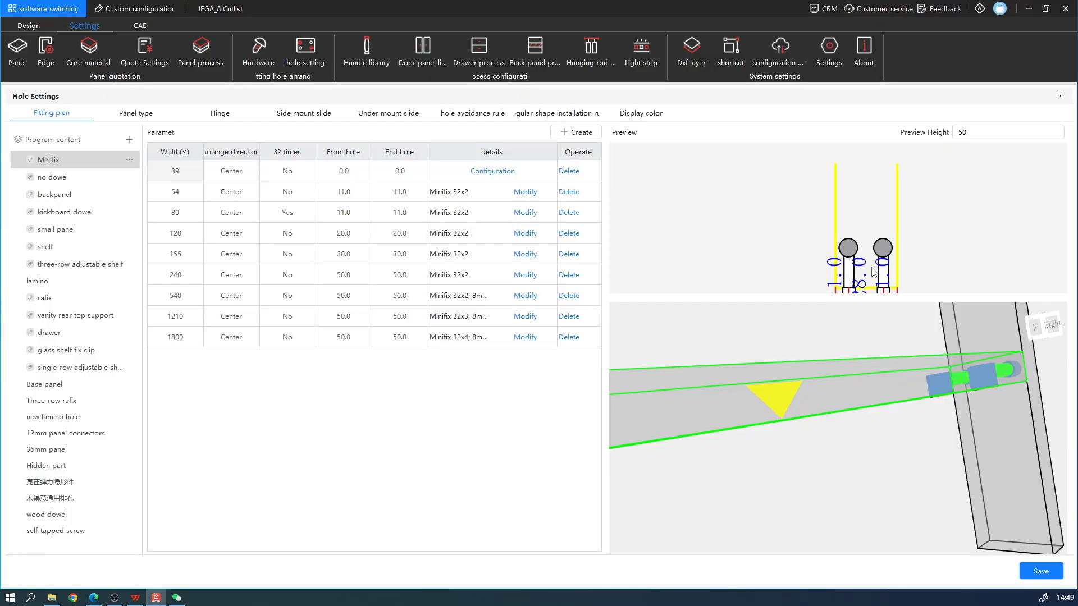
{"action": "scroll", "coordinate": [873, 275], "scroll_direction": "down", "scroll_amount": 1}
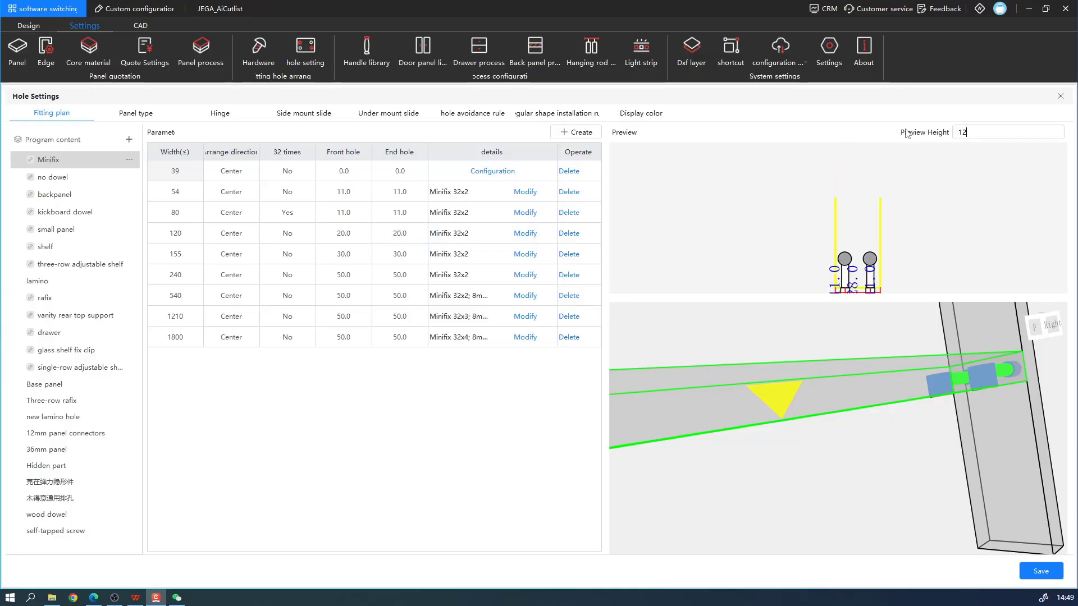
Step: Preview the Minifix plan at a height of 1200 and check the 32 times options of the 39-width row
{"action": "type", "text": "00"}
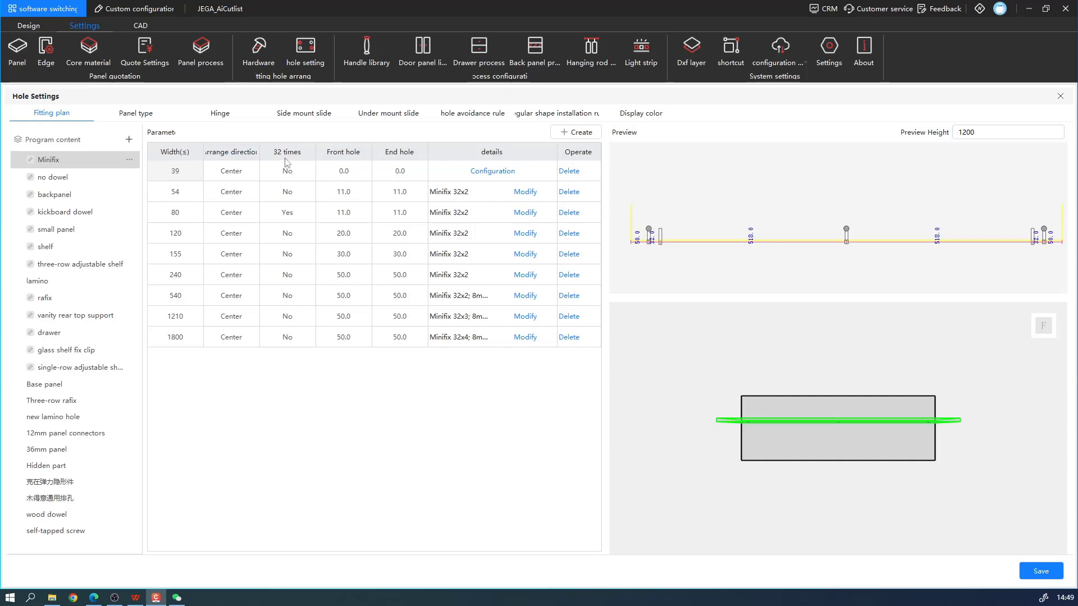
{"action": "left_click", "coordinate": [306, 174]}
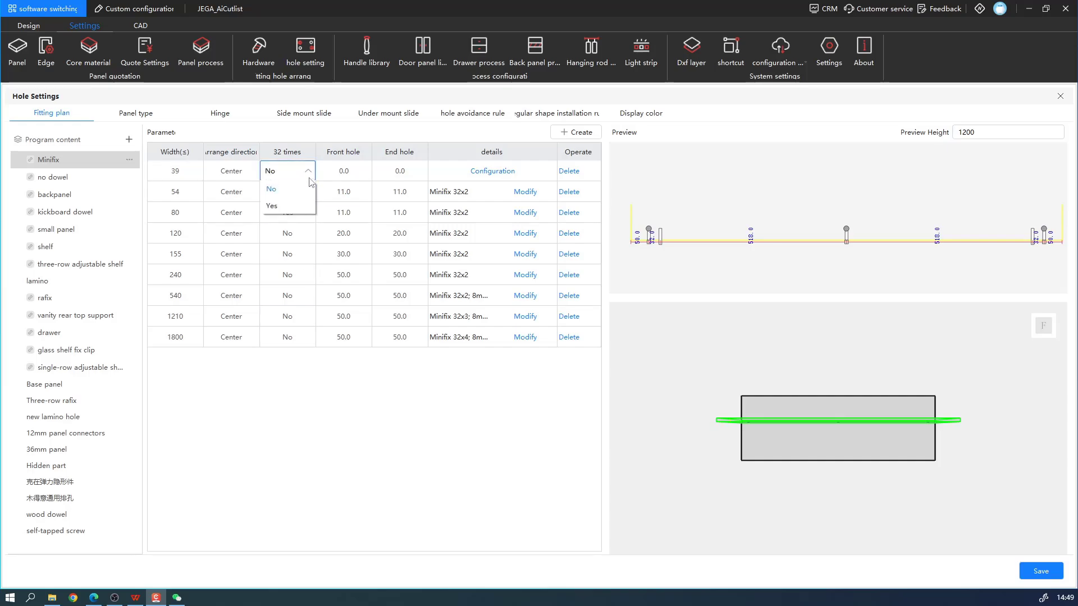
{"action": "left_click", "coordinate": [310, 175]}
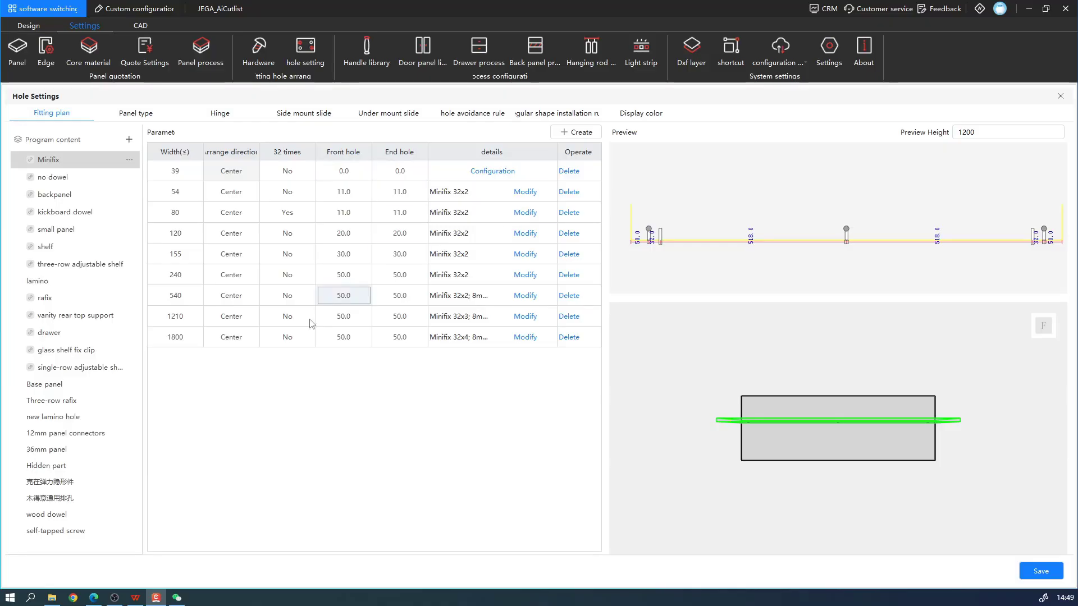
{"action": "left_click", "coordinate": [1005, 133]}
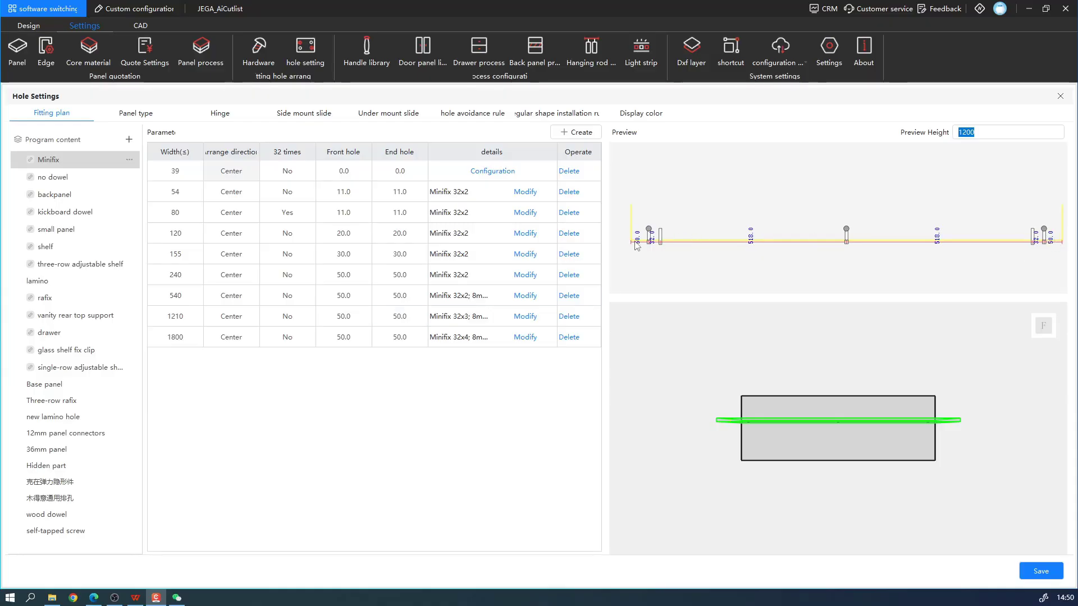
{"action": "left_click", "coordinate": [497, 317]}
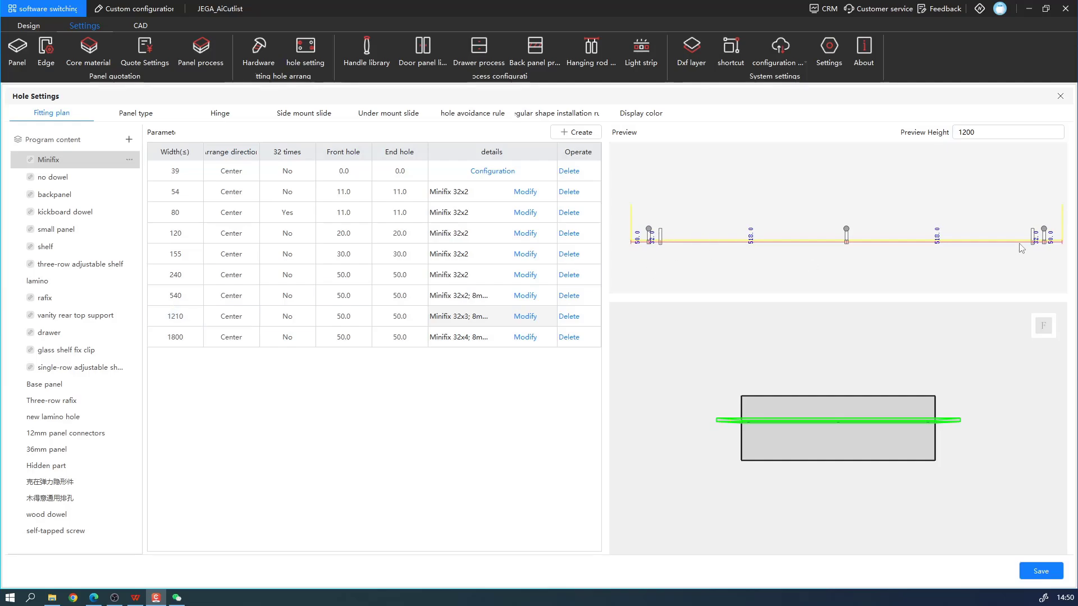
Step: In the 1210-width row's fitting layout, create a child under the first Minifix 32, delete it and close without confirming
{"action": "left_click", "coordinate": [527, 318]}
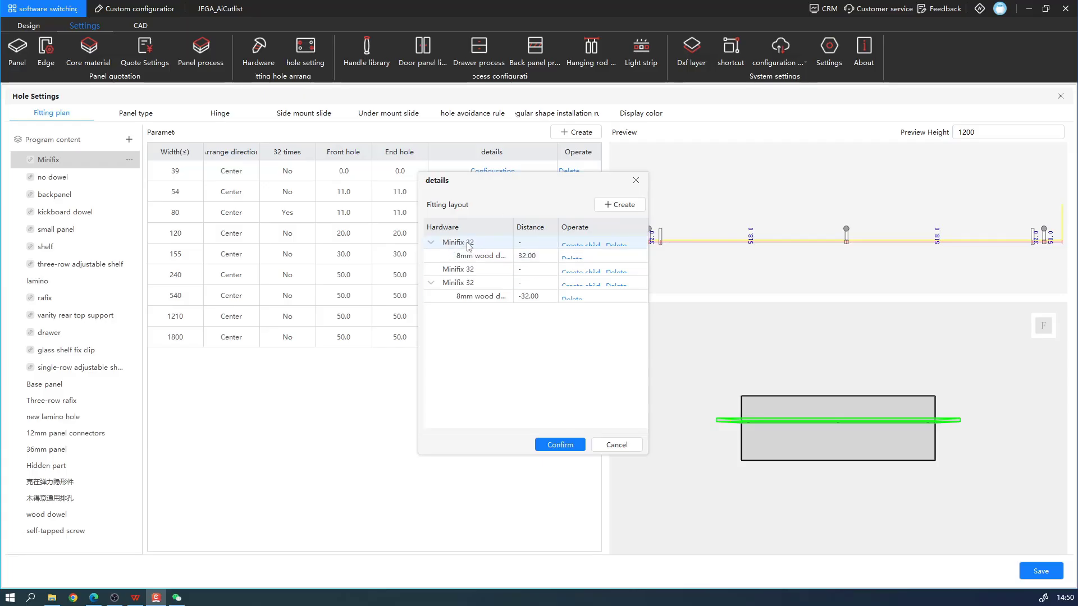
{"action": "left_click", "coordinate": [481, 257]}
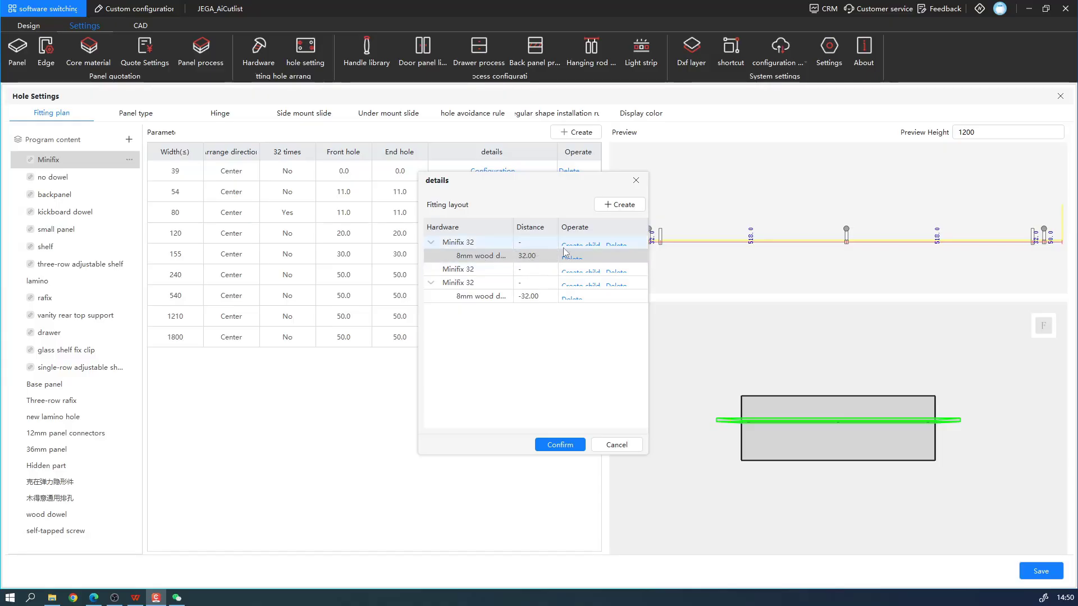
{"action": "left_click", "coordinate": [581, 246]}
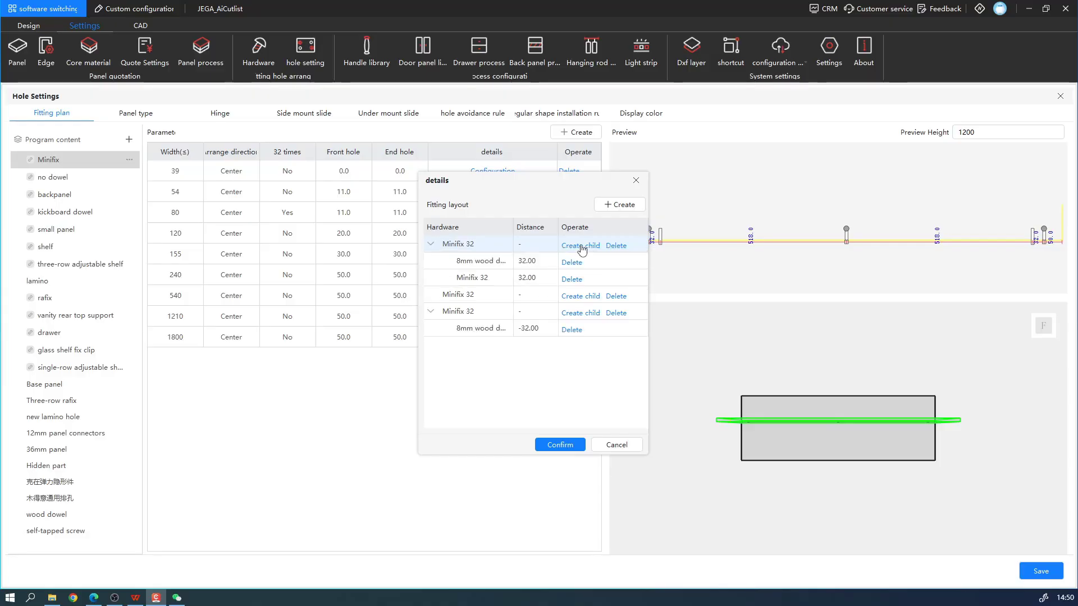
{"action": "left_click", "coordinate": [571, 279]}
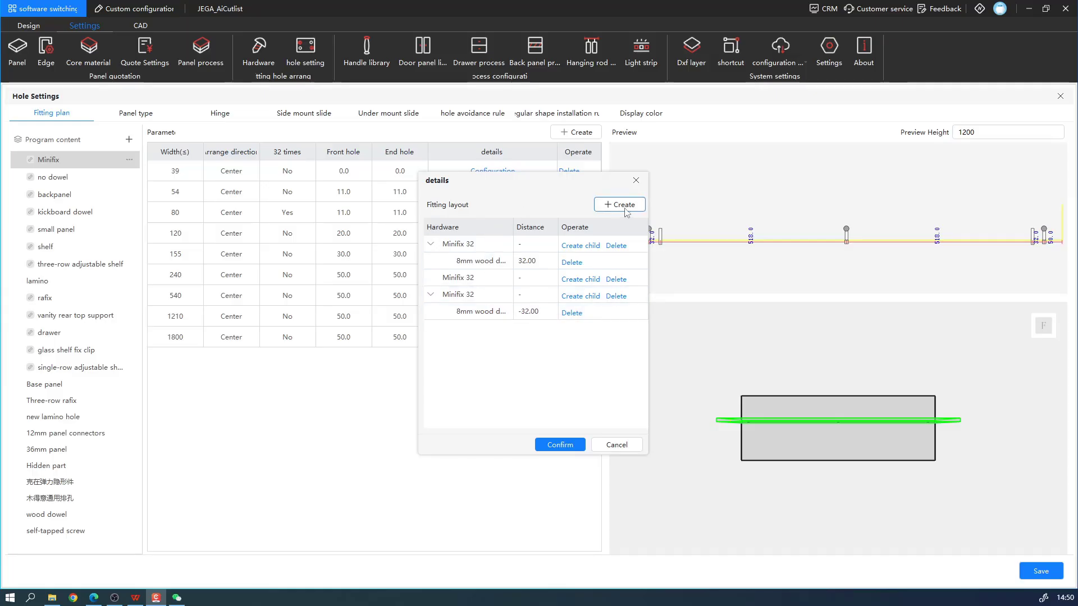
{"action": "left_click", "coordinate": [636, 181]}
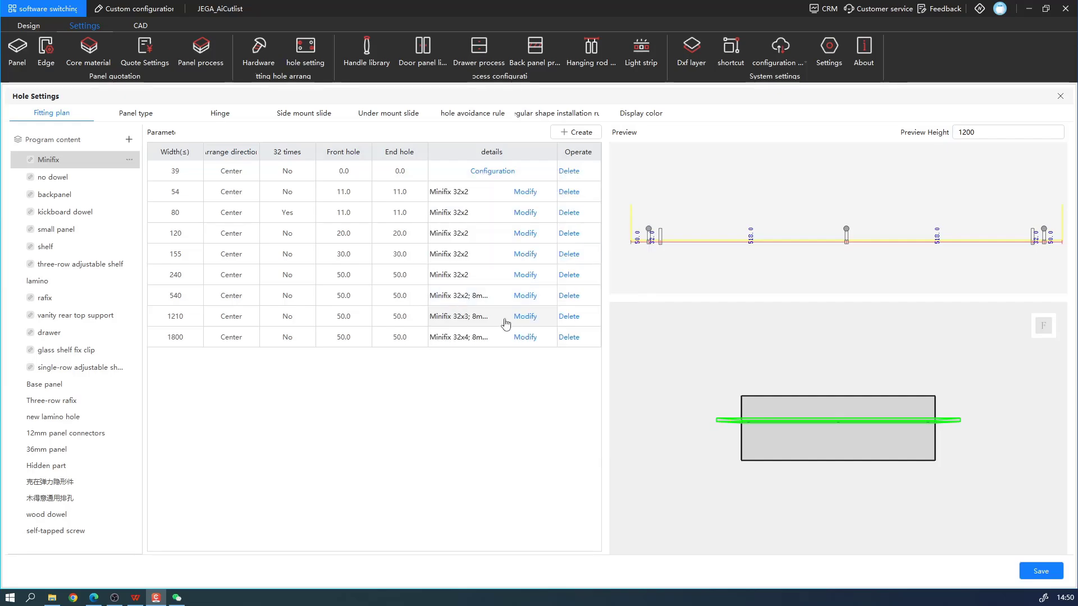
Step: Reopen the 1210-width row's fitting layout and replace the first Minifix 32 with Minifix 34
{"action": "left_click", "coordinate": [525, 318]}
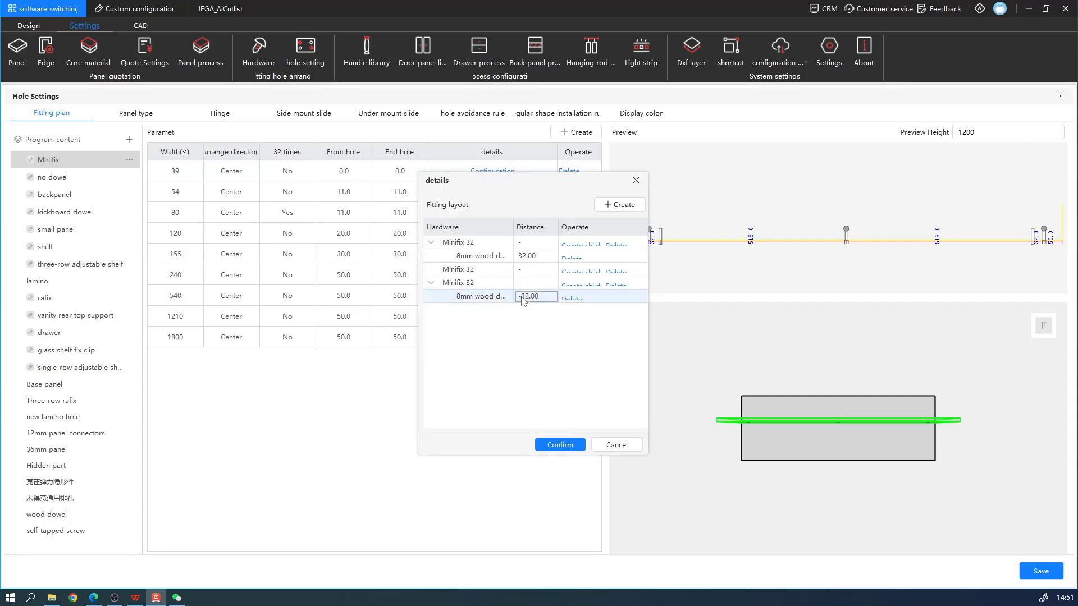
{"action": "left_click", "coordinate": [470, 248]}
{"action": "mouse_move", "coordinate": [511, 250]}
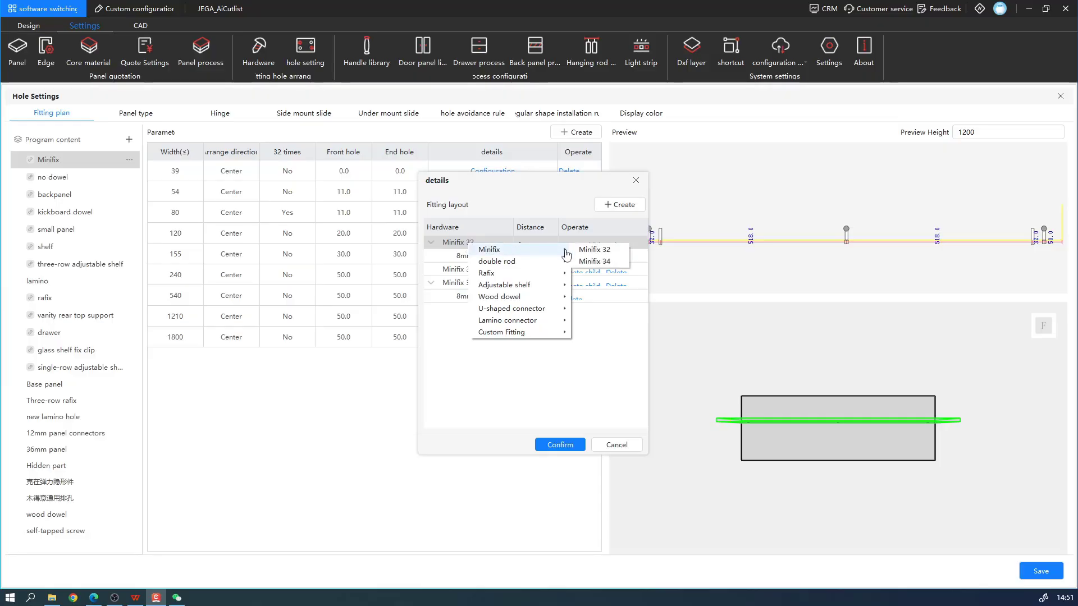
{"action": "left_click", "coordinate": [606, 262]}
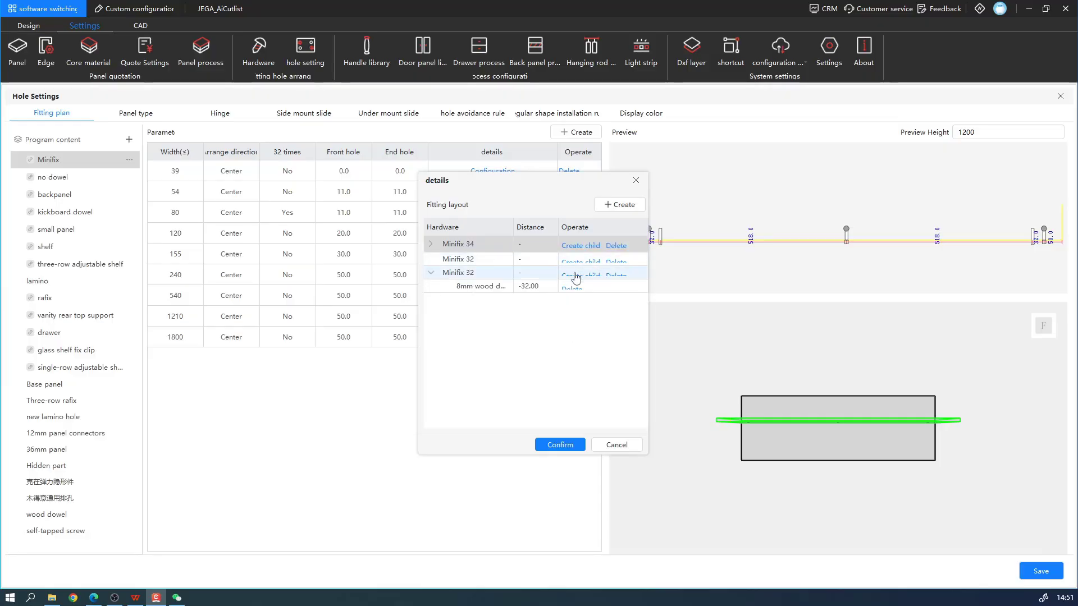
Step: Change the first fitting in the layout back to Minifix 32 and confirm the details
{"action": "left_click", "coordinate": [458, 245]}
{"action": "left_click", "coordinate": [501, 245]}
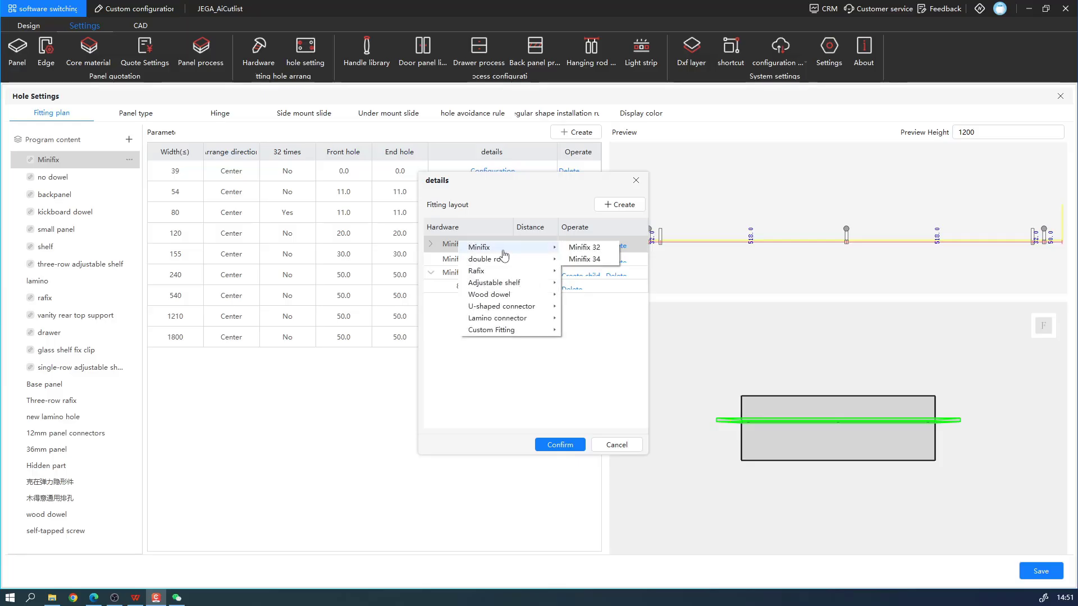
{"action": "left_click", "coordinate": [573, 245]}
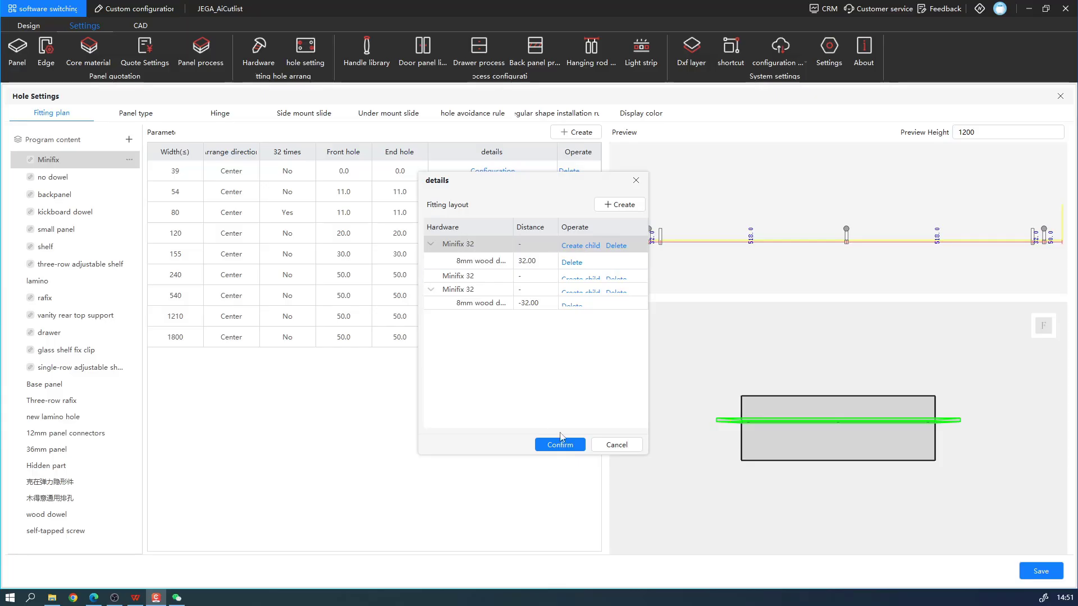
{"action": "left_click", "coordinate": [560, 445]}
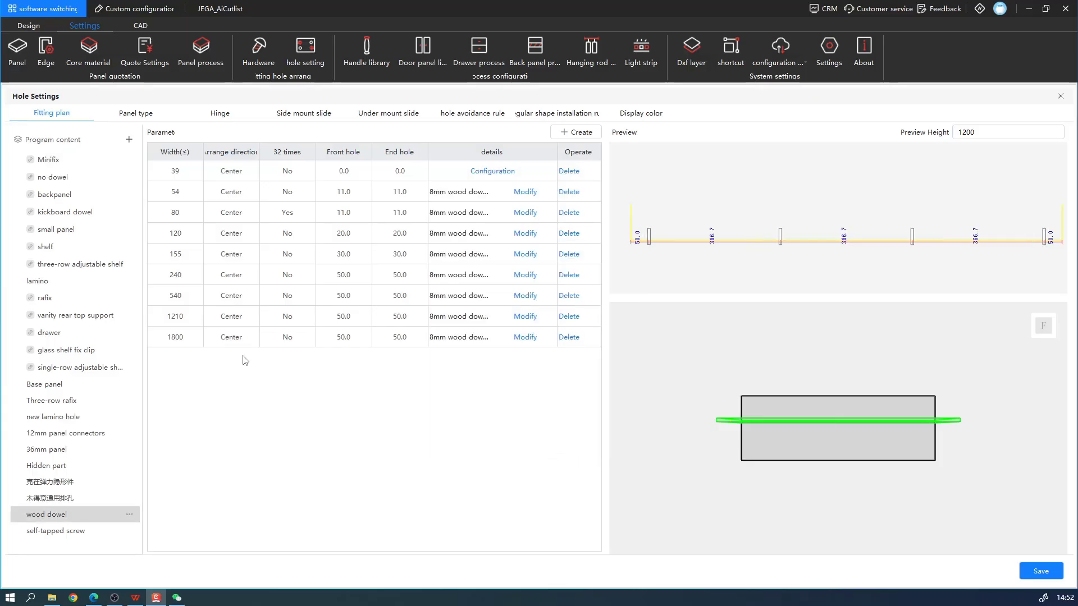
Step: Insert a new parameter row after the 39-width row in the wood dowel plan and delete it again
{"action": "left_click", "coordinate": [175, 170]}
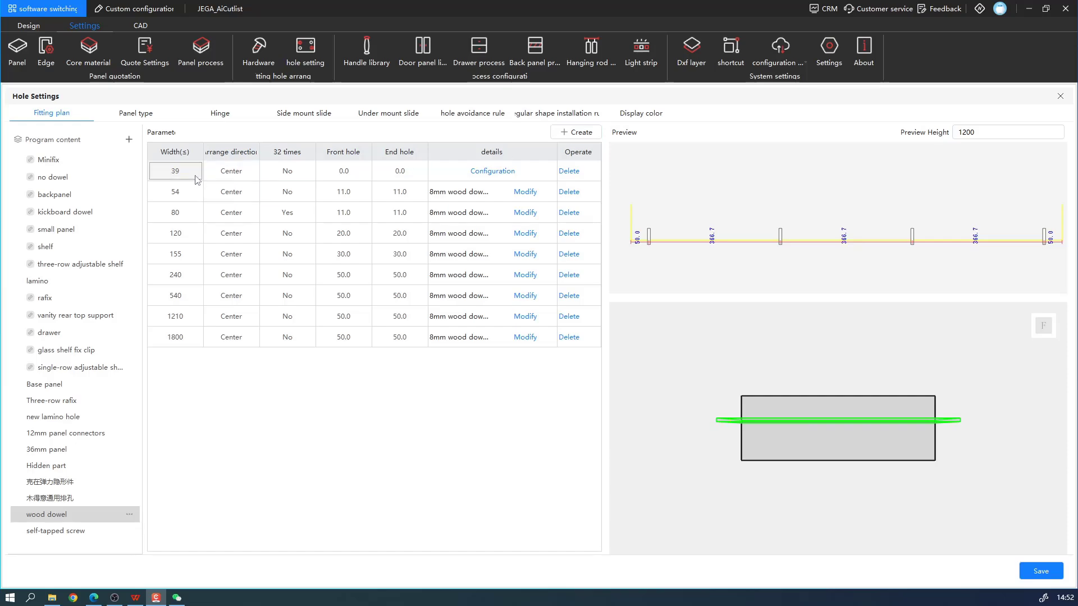
{"action": "left_click", "coordinate": [576, 132]}
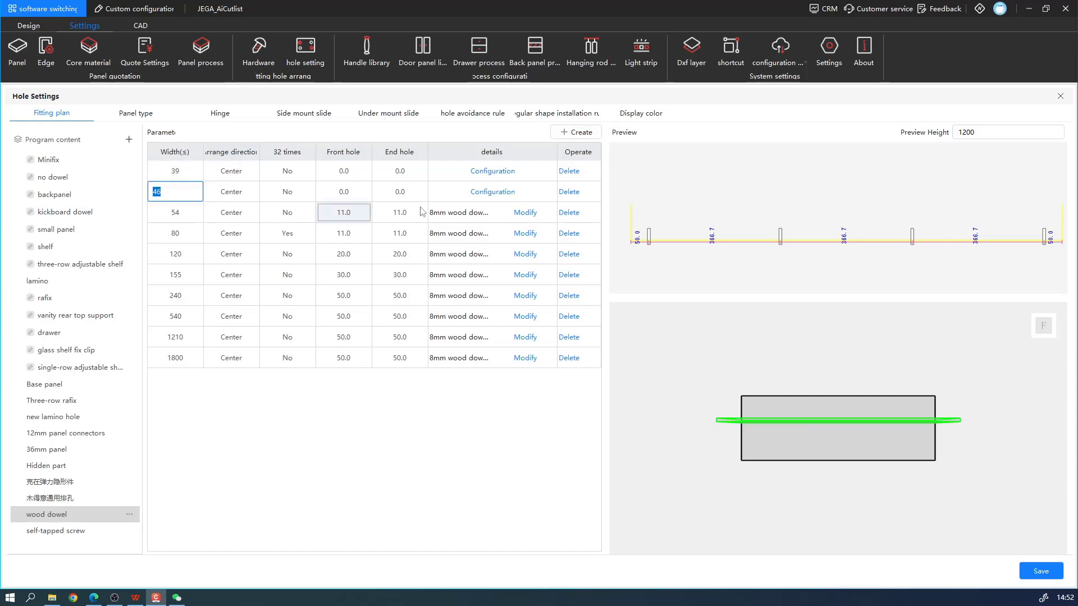
{"action": "left_click", "coordinate": [568, 191]}
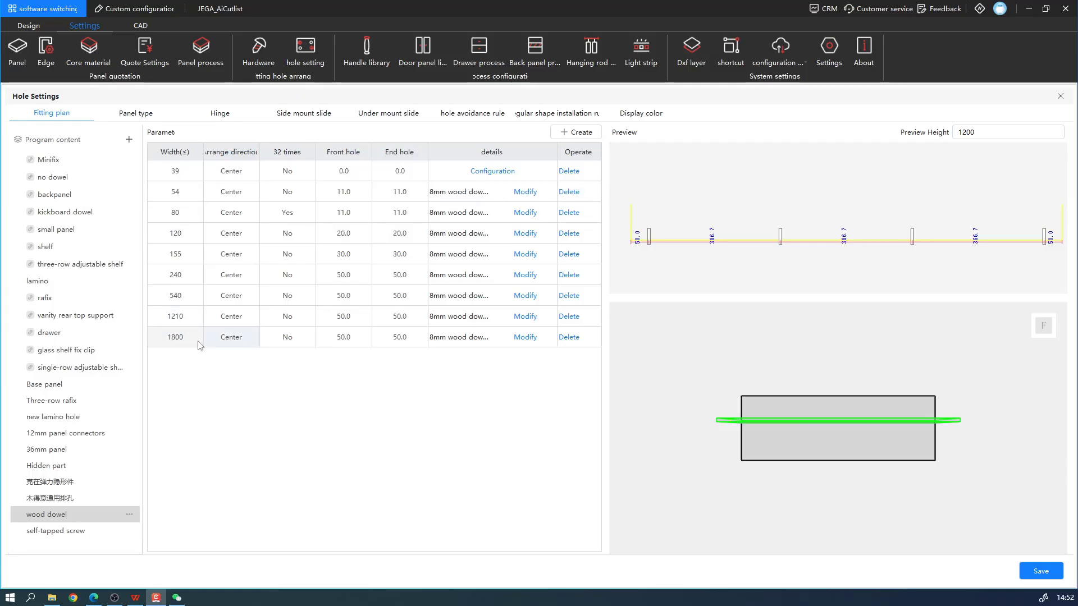
Step: Add a parameter row after the 1800-width row in the wood dowel plan and open its fitting details
{"action": "left_click", "coordinate": [579, 134]}
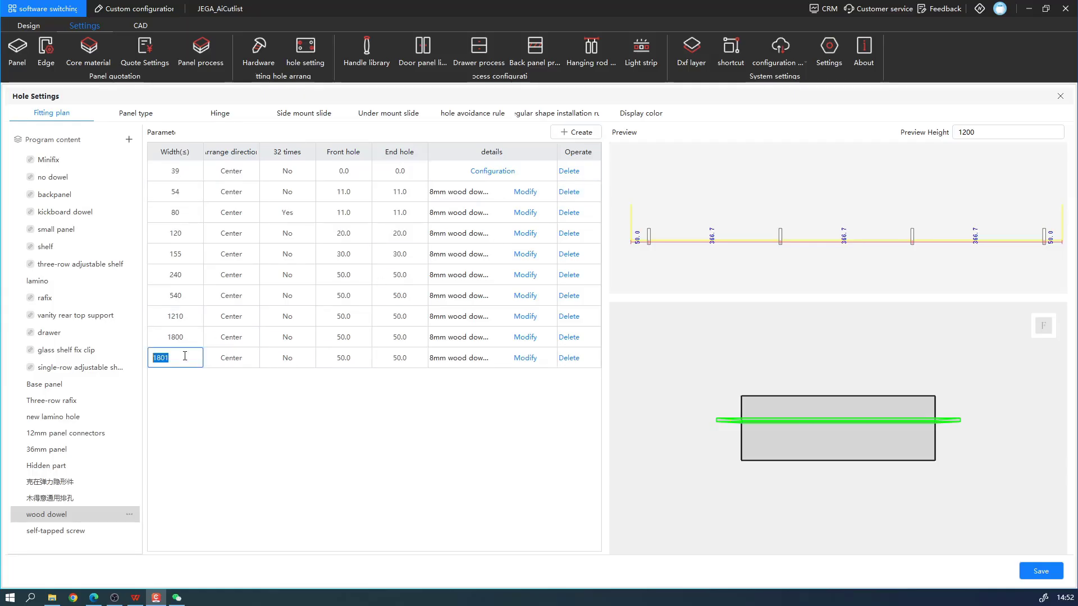
{"action": "left_click", "coordinate": [187, 360]}
{"action": "left_click", "coordinate": [216, 402]}
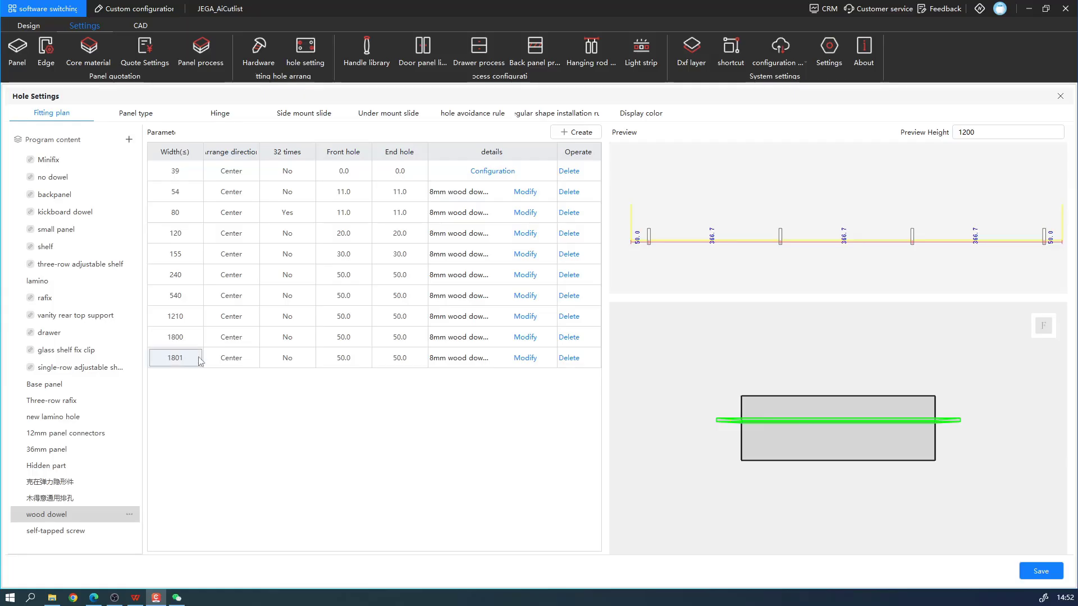
{"action": "left_click", "coordinate": [191, 360]}
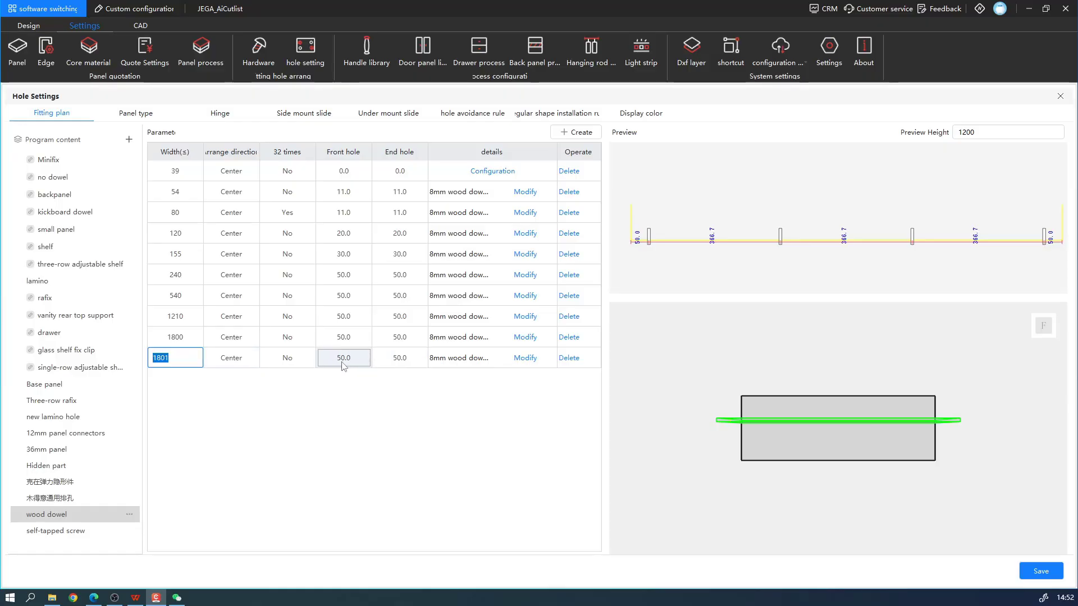
{"action": "left_click", "coordinate": [241, 363]}
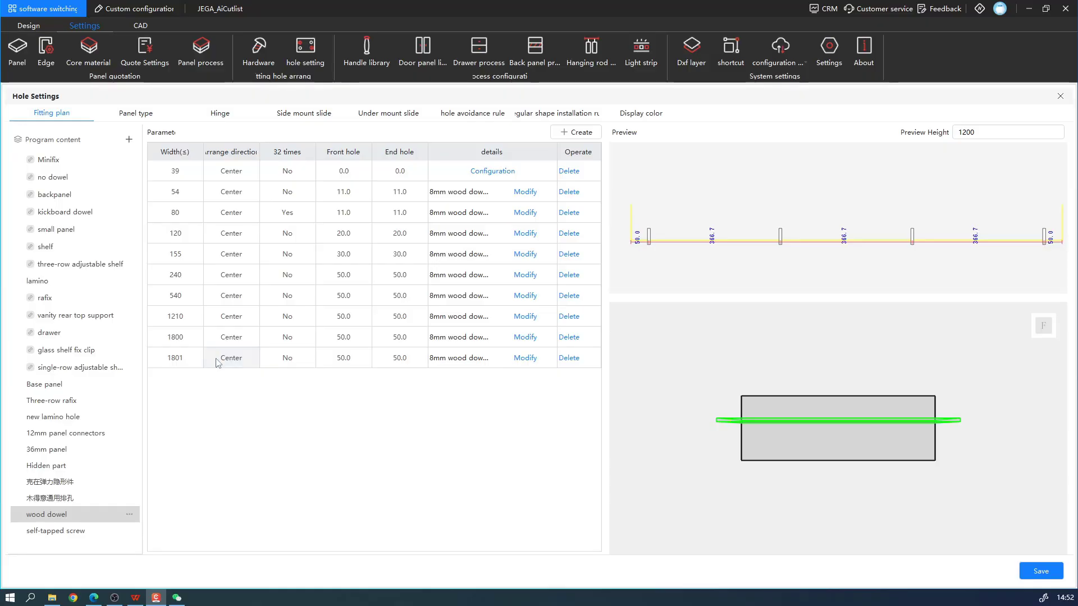
{"action": "left_click", "coordinate": [533, 359]}
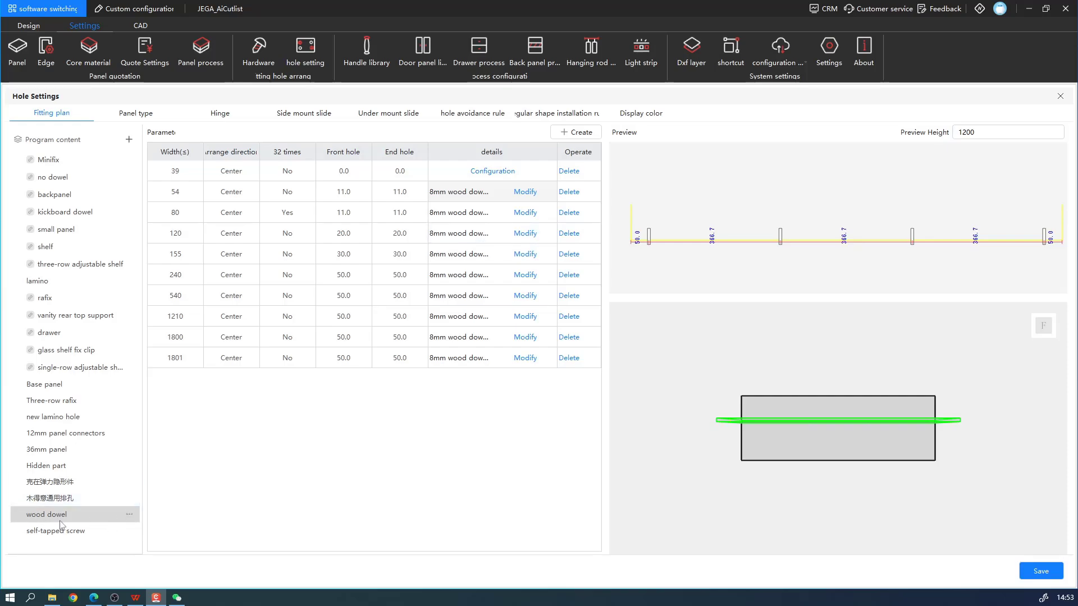
Step: Create a new fitting plan named wood dowel-test
{"action": "left_click", "coordinate": [129, 139]}
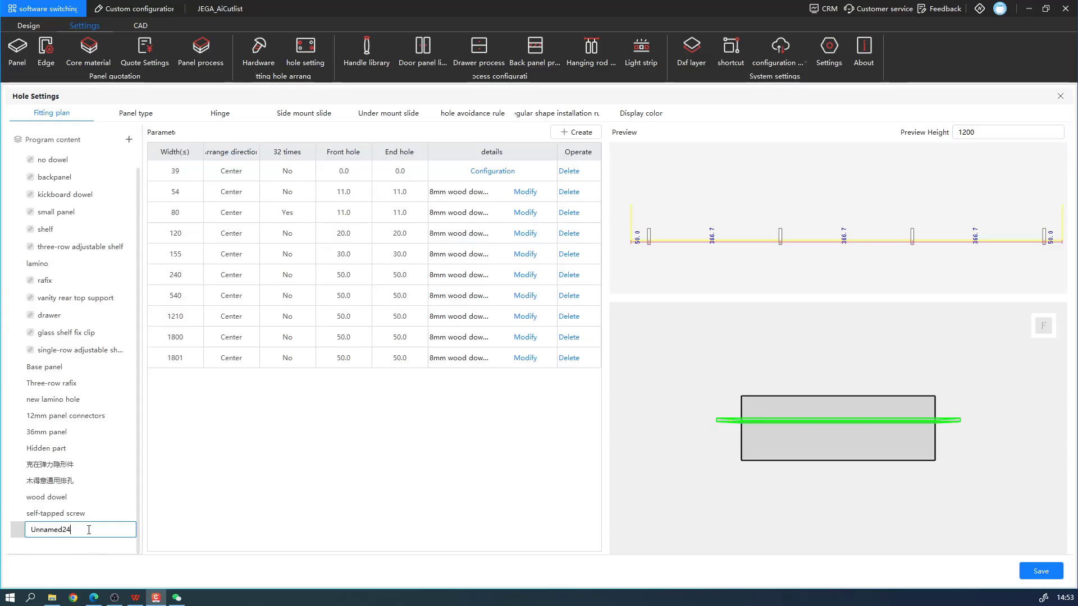
{"action": "type", "text": "wood dowel-test"}
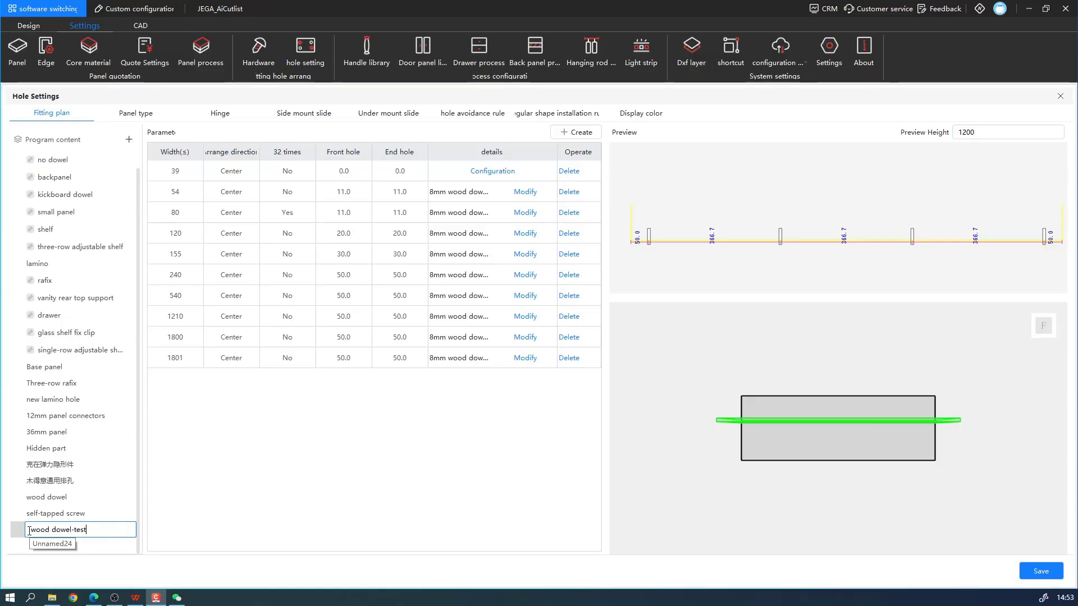
{"action": "key", "text": "Return"}
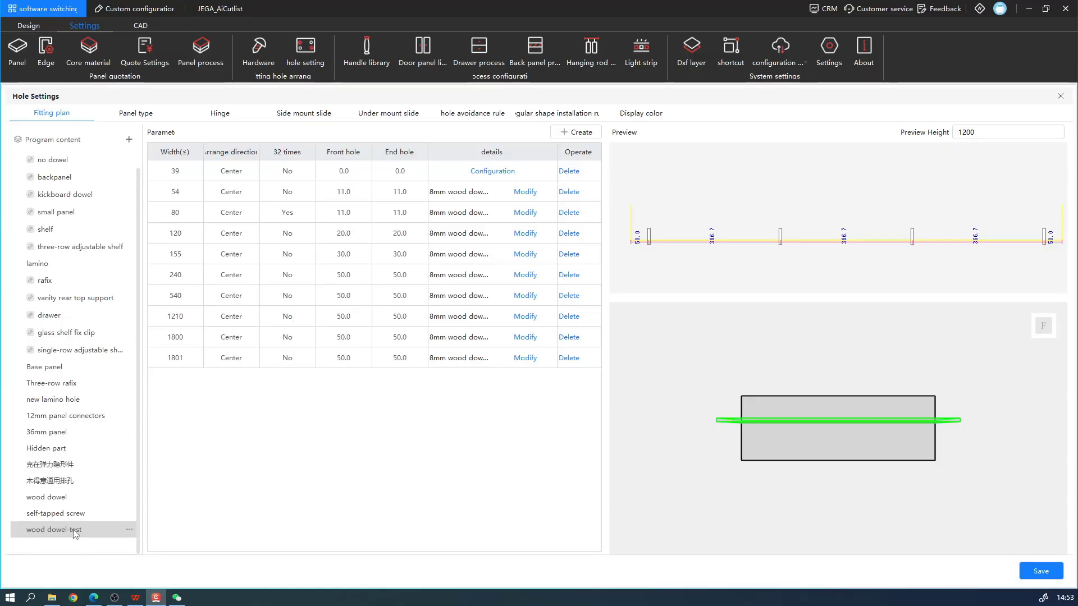
Step: Replace both 8mm wood dowels in the 54-width row's fitting layout with dowel-test and confirm the details
{"action": "left_click", "coordinate": [526, 193]}
{"action": "right_click", "coordinate": [488, 243]}
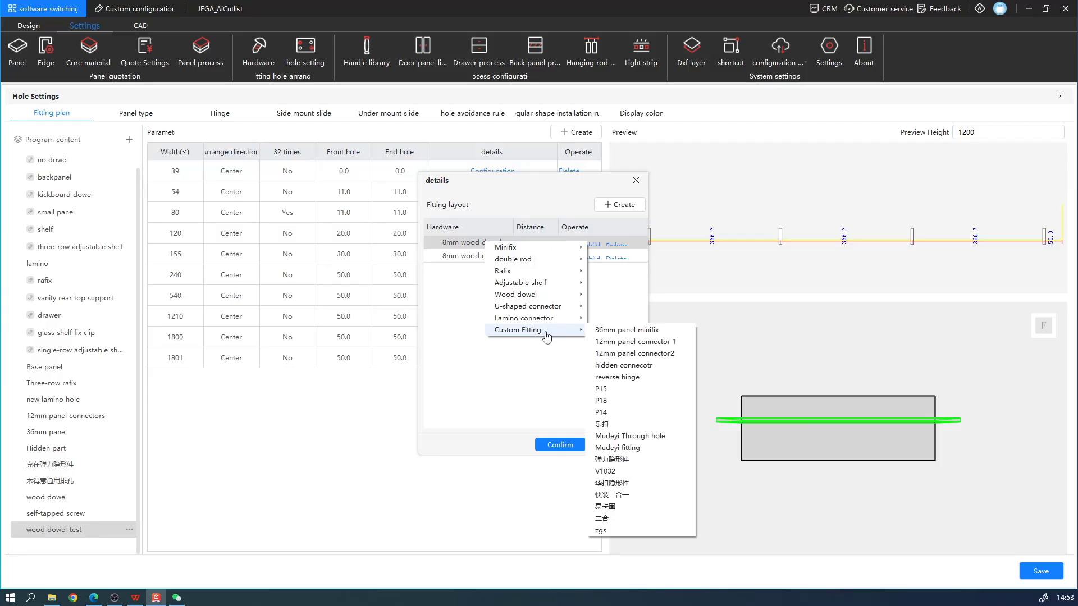
{"action": "mouse_move", "coordinate": [546, 298]}
{"action": "left_click", "coordinate": [637, 319]}
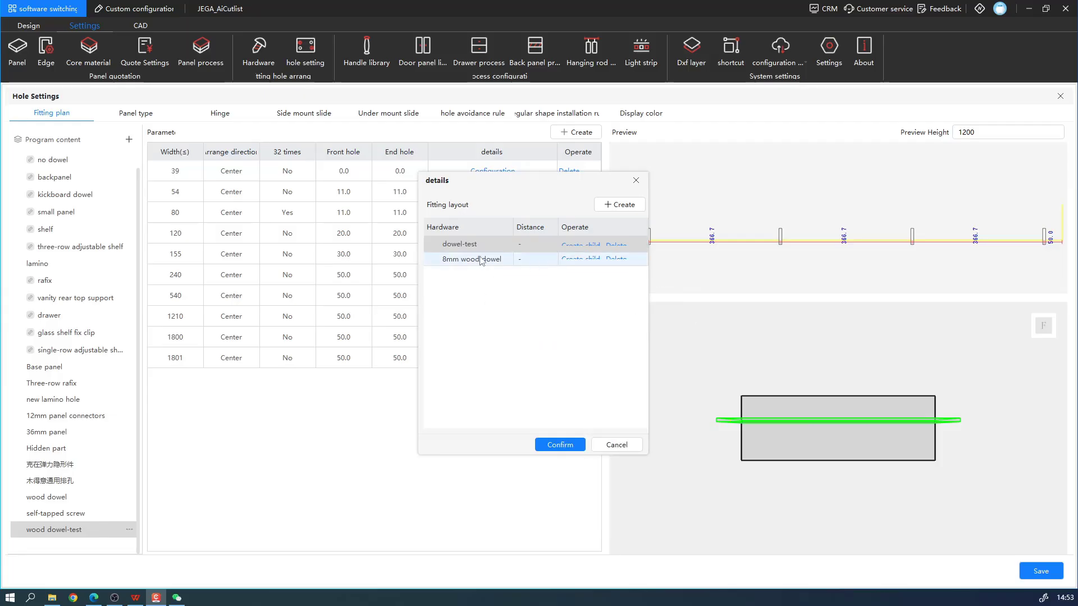
{"action": "right_click", "coordinate": [491, 259]}
{"action": "mouse_move", "coordinate": [554, 313]}
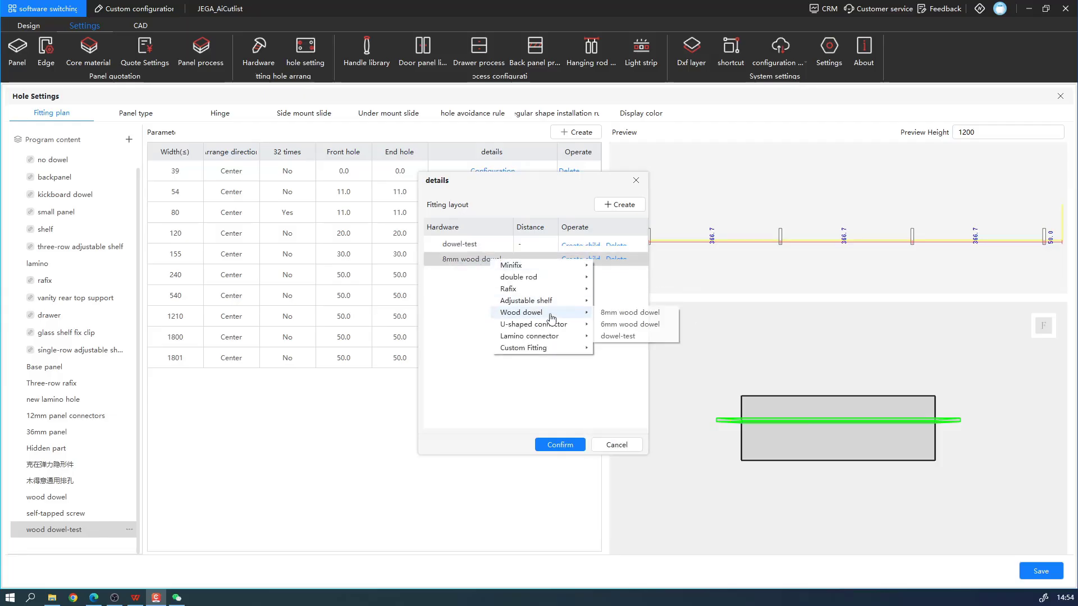
{"action": "left_click", "coordinate": [634, 335]}
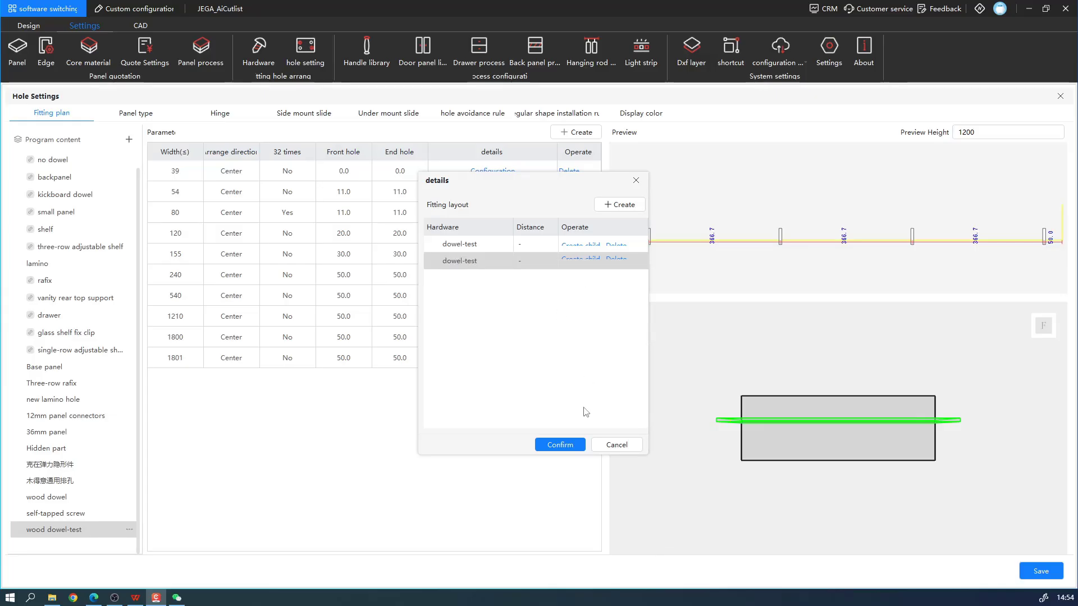
{"action": "left_click", "coordinate": [559, 444]}
Step: Replace both 8mm wood dowels in the 80-width row's fitting layout with dowel-test and confirm the details
{"action": "left_click", "coordinate": [534, 216]}
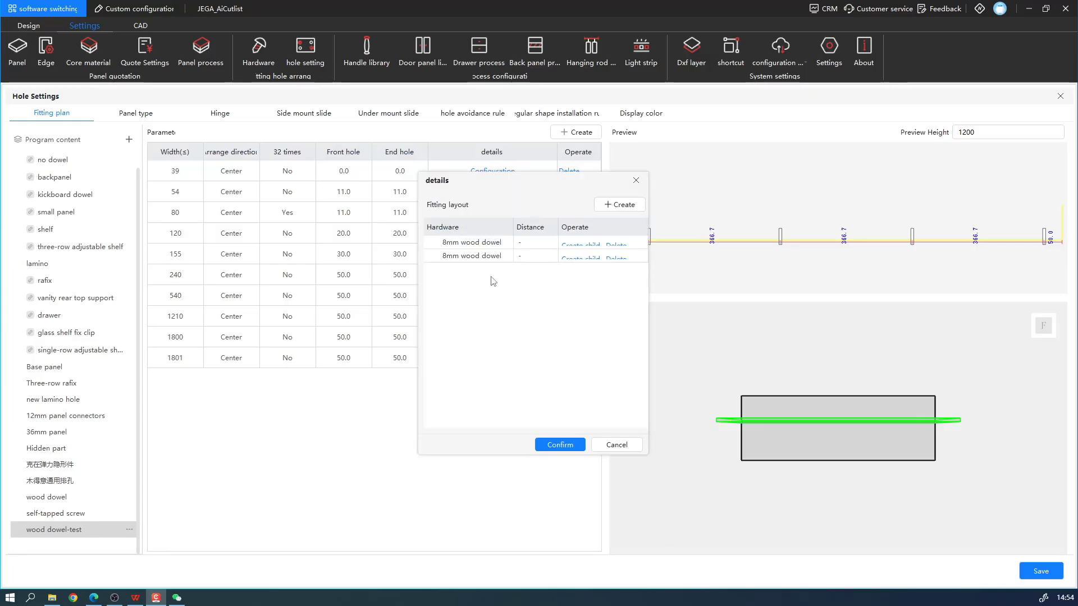
{"action": "right_click", "coordinate": [483, 242]}
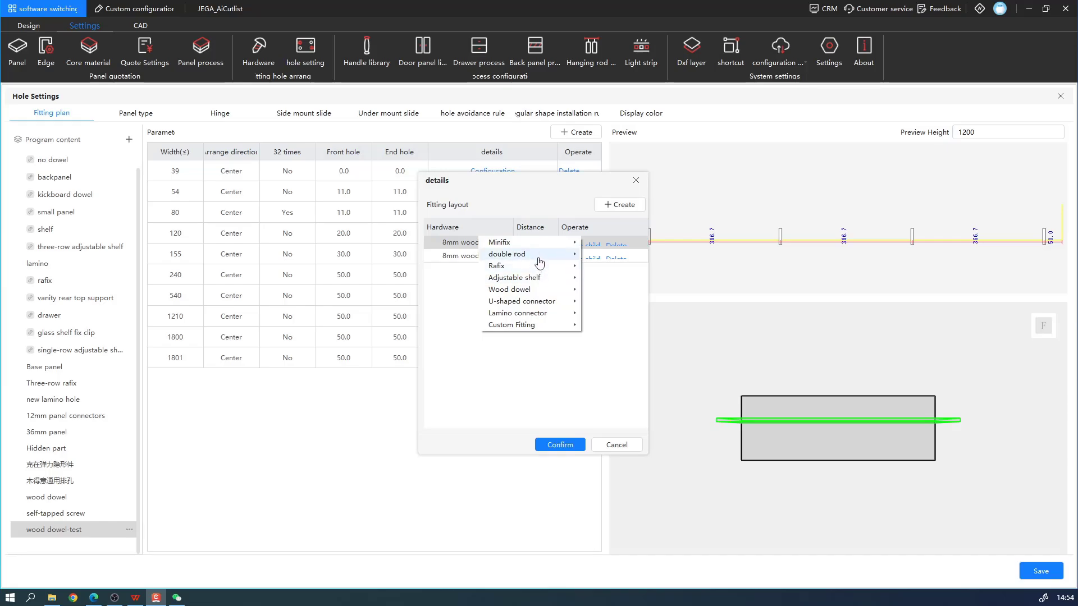
{"action": "left_click", "coordinate": [612, 313]}
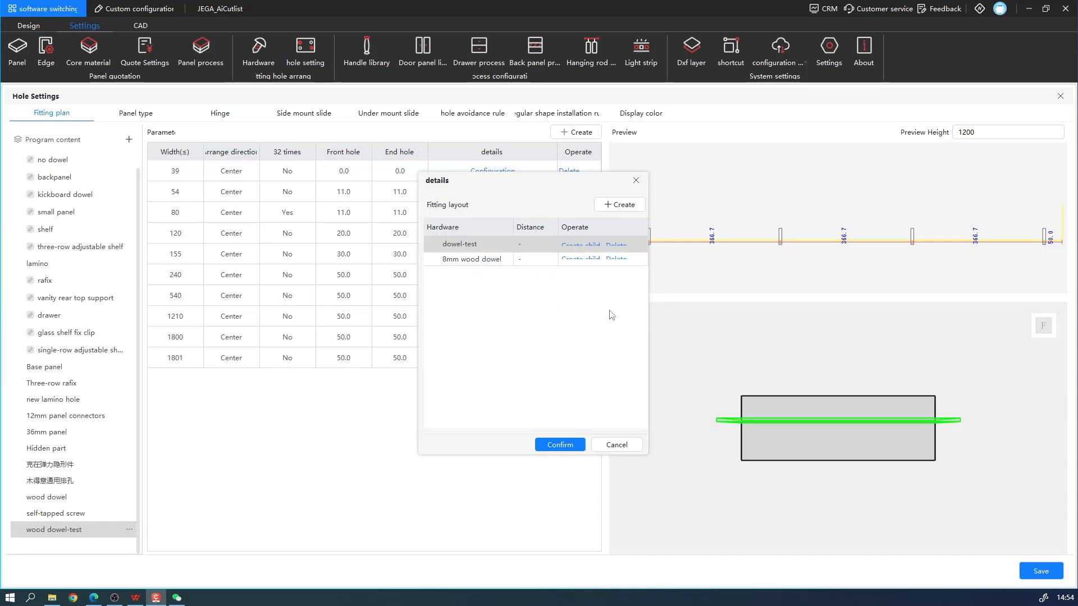
{"action": "right_click", "coordinate": [495, 260]}
{"action": "mouse_move", "coordinate": [561, 314]}
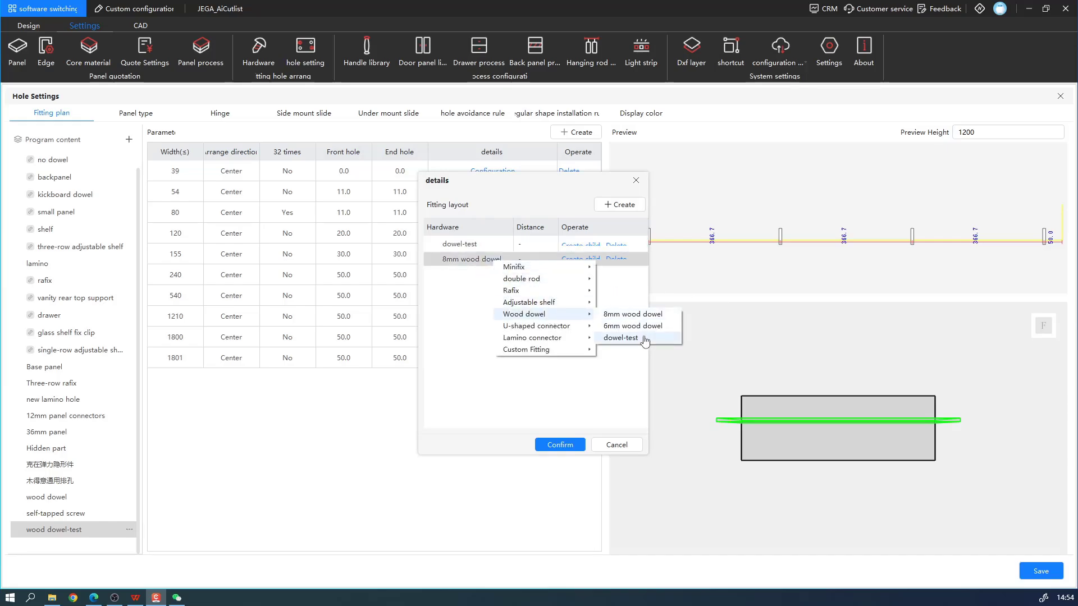
{"action": "left_click", "coordinate": [618, 337]}
{"action": "left_click", "coordinate": [560, 445]}
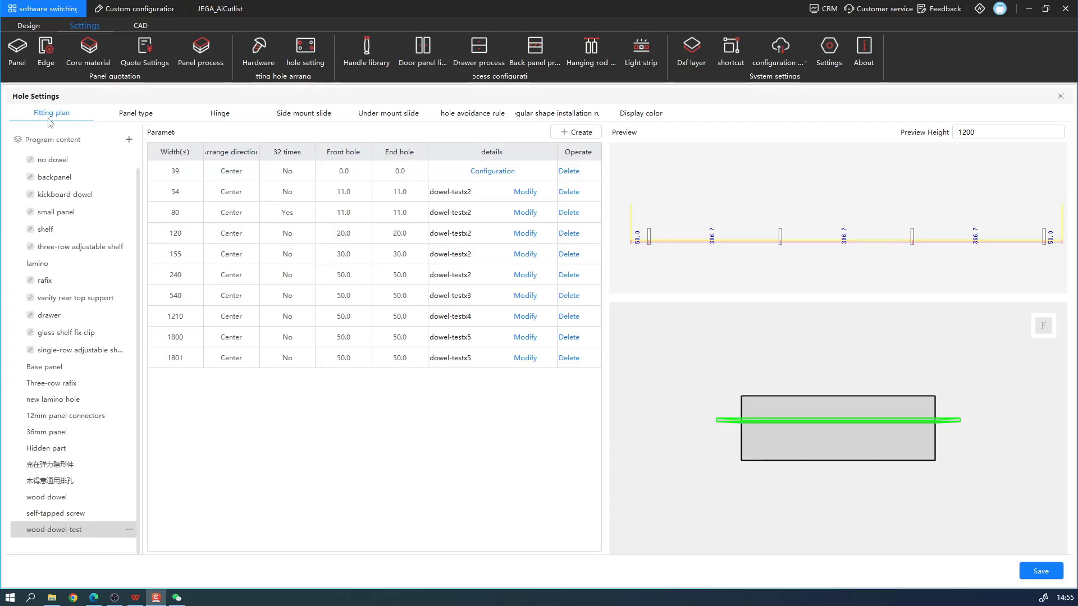
Step: Add a panel type configuration, rename it test, and close the hole settings
{"action": "left_click", "coordinate": [148, 116]}
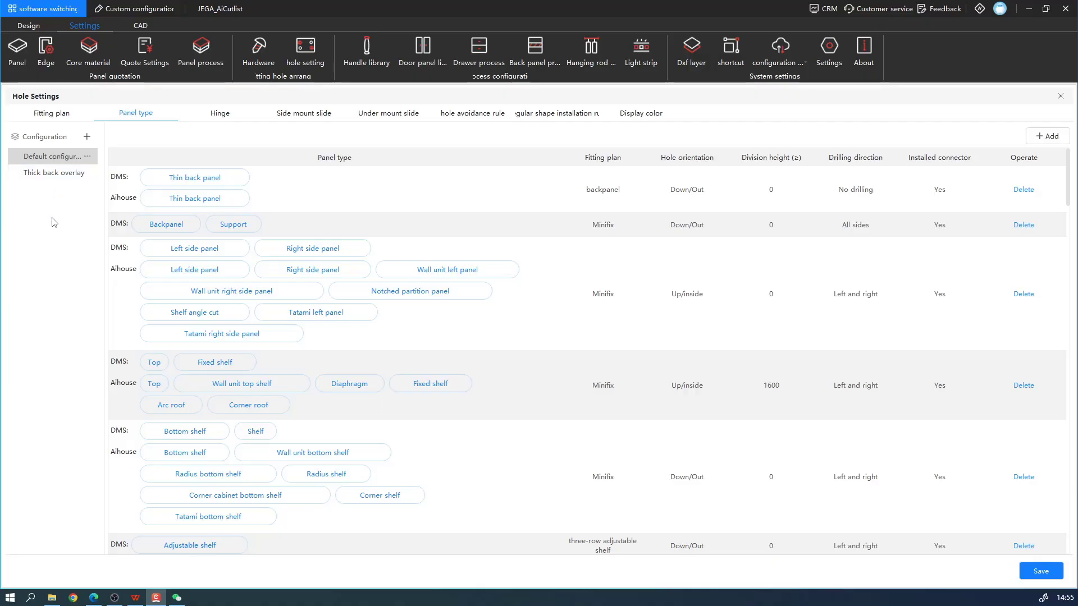
{"action": "left_click", "coordinate": [86, 137]}
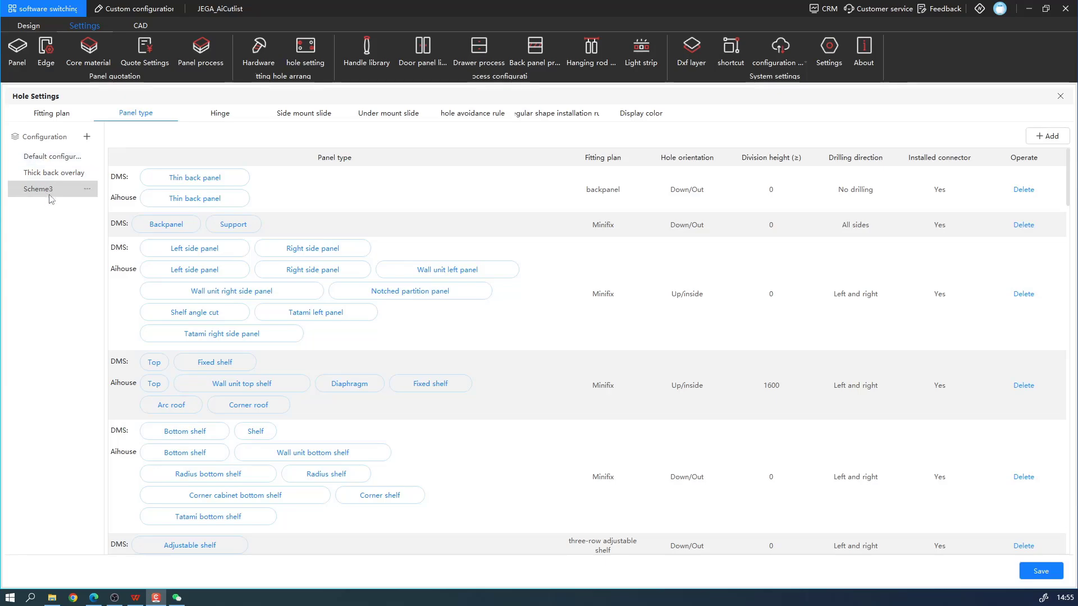
{"action": "left_click", "coordinate": [87, 188]}
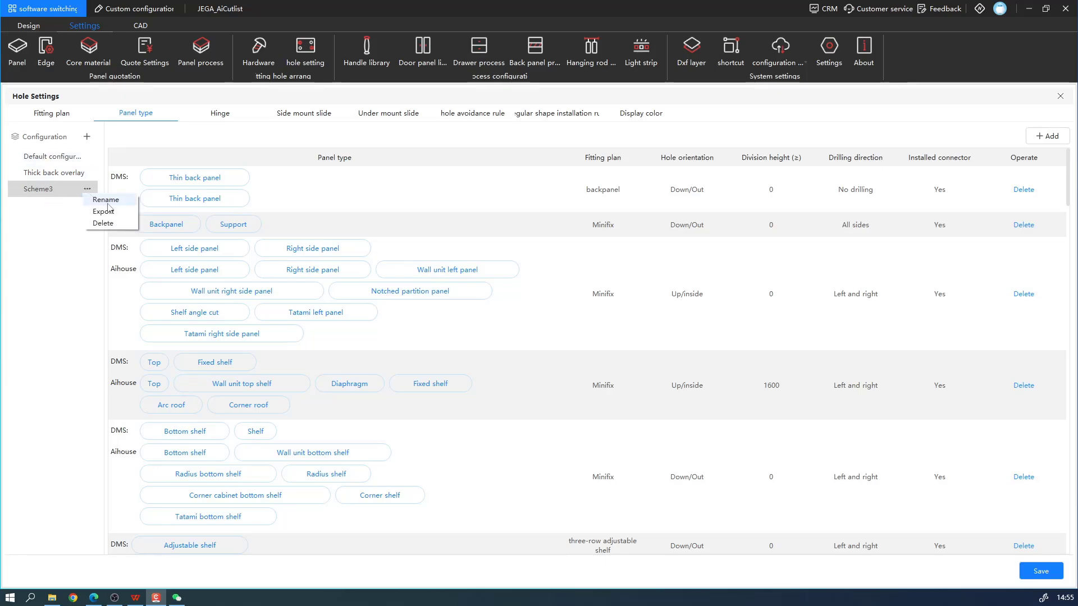
{"action": "left_click", "coordinate": [108, 203]}
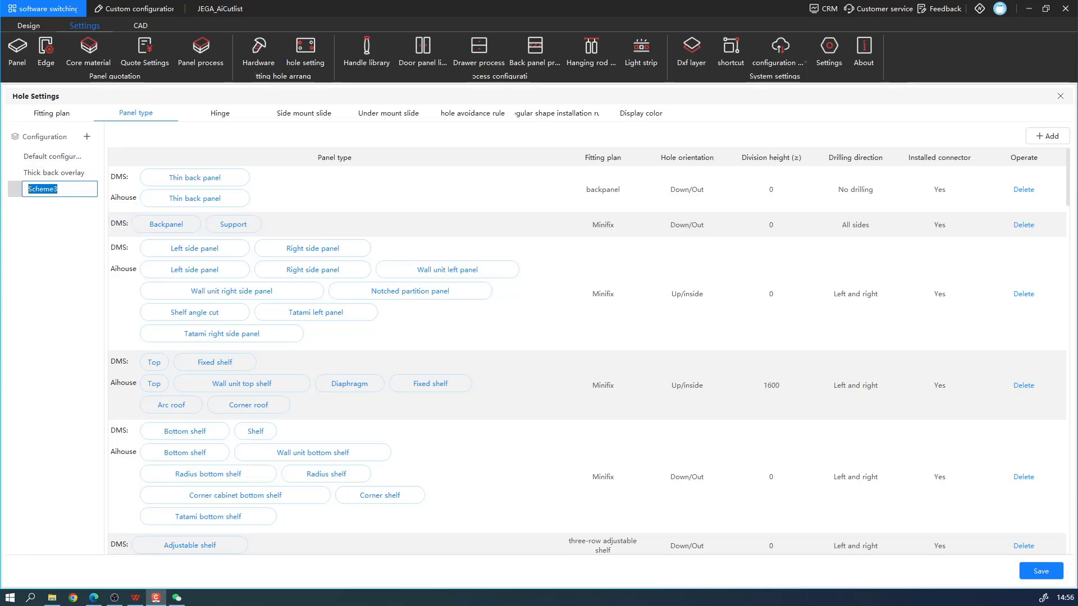
{"action": "type", "text": "test"}
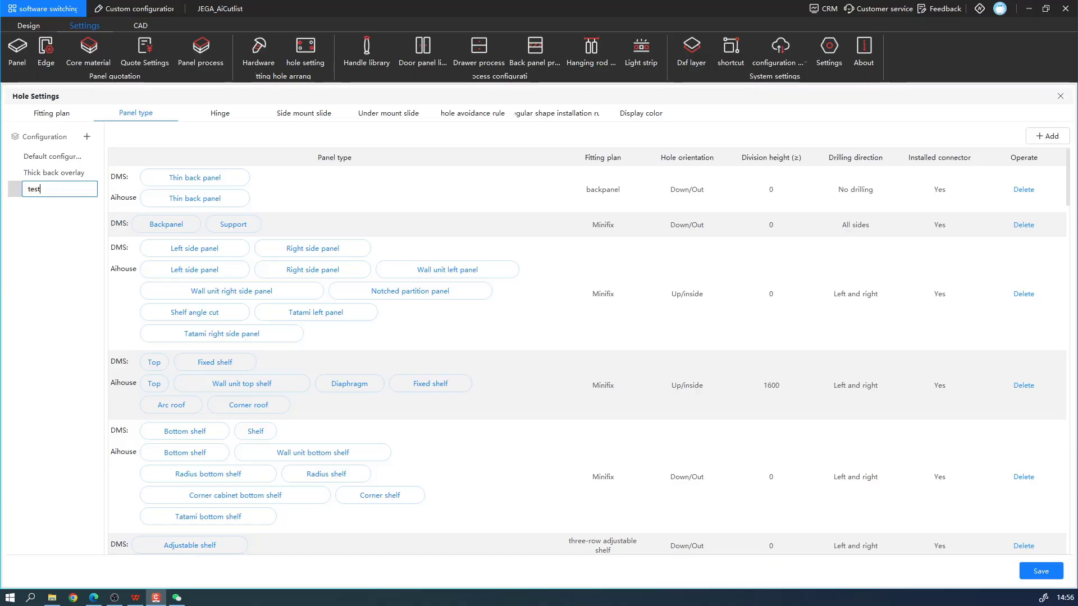
{"action": "left_click", "coordinate": [52, 220]}
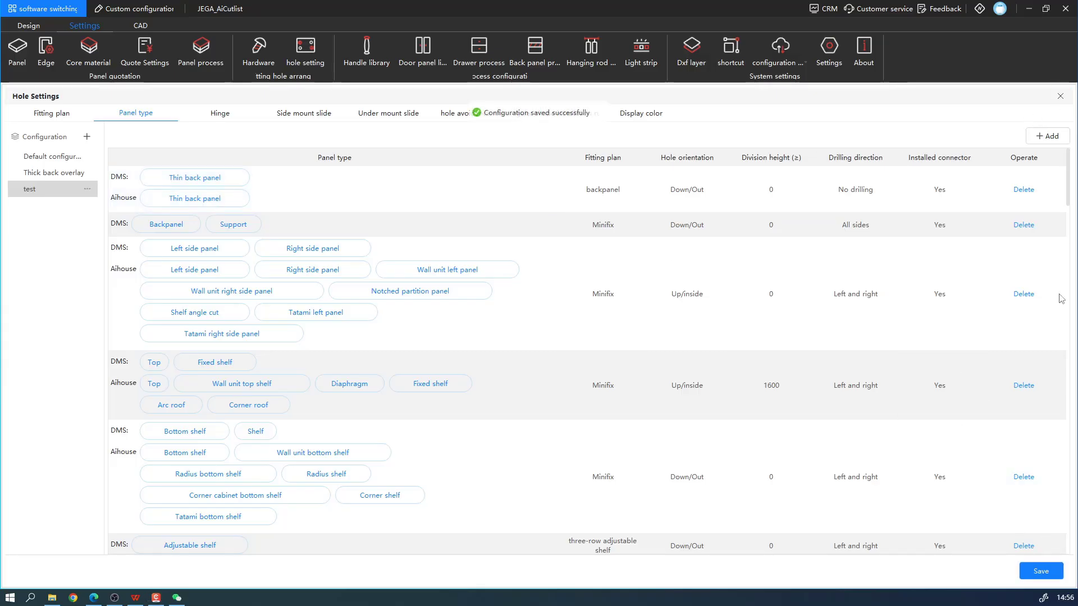
{"action": "left_click", "coordinate": [1061, 97]}
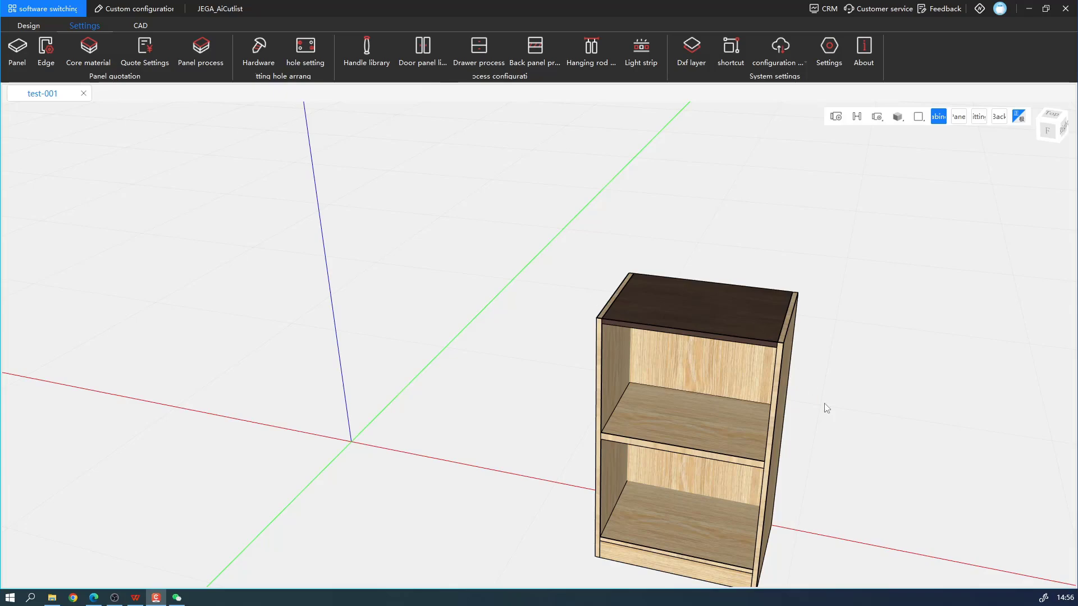
Step: Switch to panel selection and check the panel type of the cabinet's right and left side panels
{"action": "middle_click_drag", "start_coordinate": [827, 408], "coordinate": [673, 295]}
{"action": "left_click", "coordinate": [696, 238]}
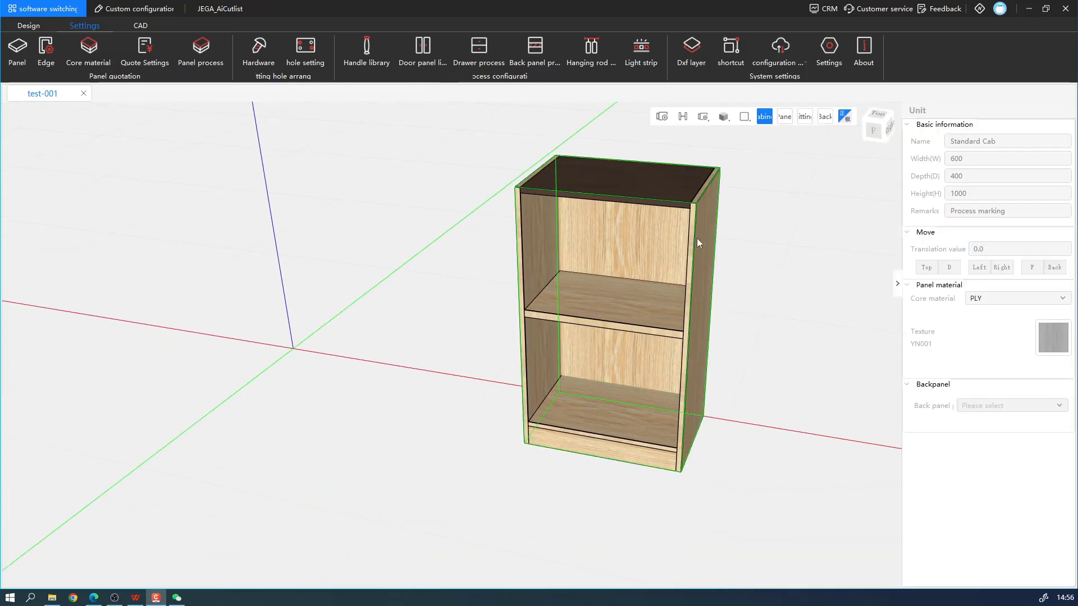
{"action": "left_click", "coordinate": [784, 116]}
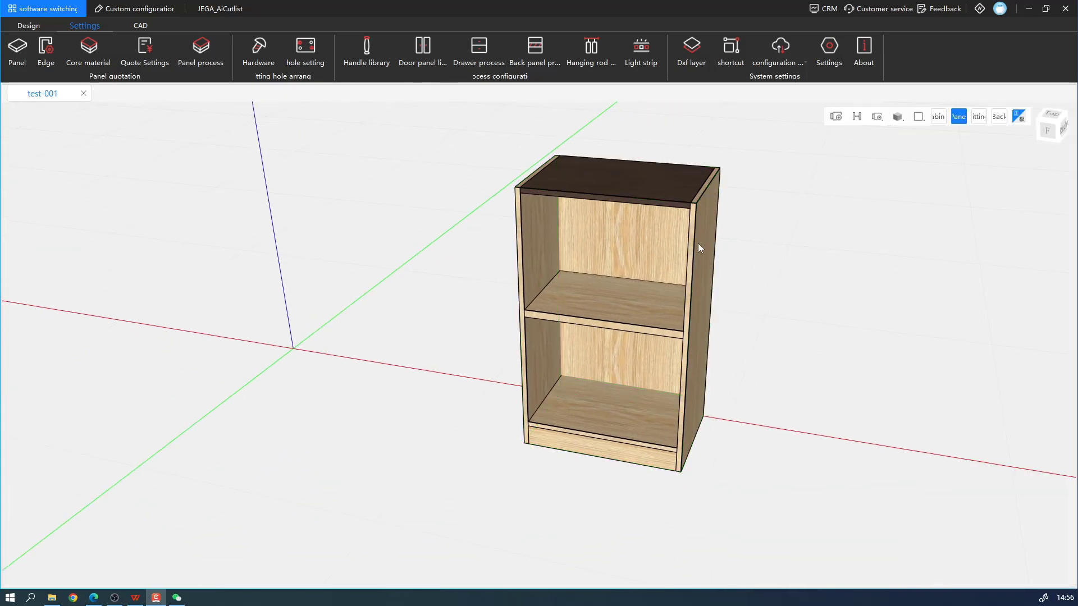
{"action": "left_click", "coordinate": [699, 241]}
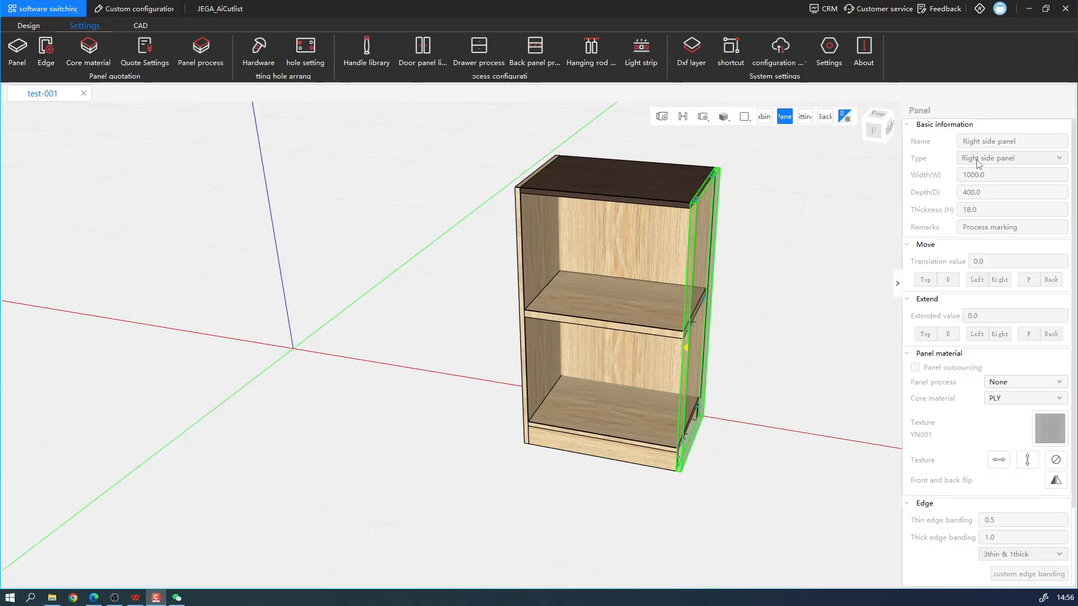
{"action": "left_click", "coordinate": [746, 208]}
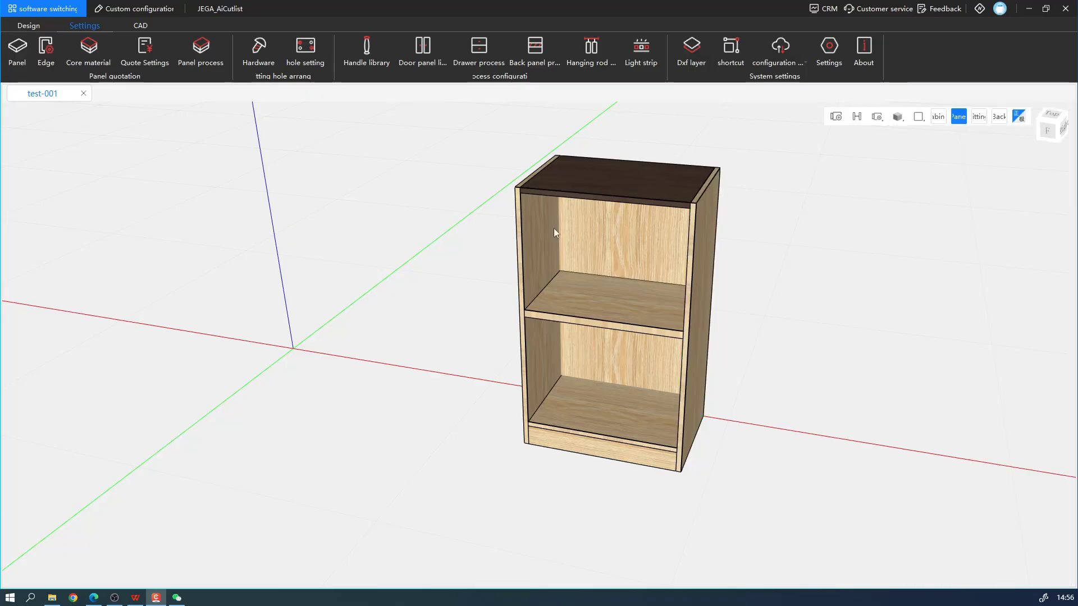
{"action": "left_click", "coordinate": [525, 239]}
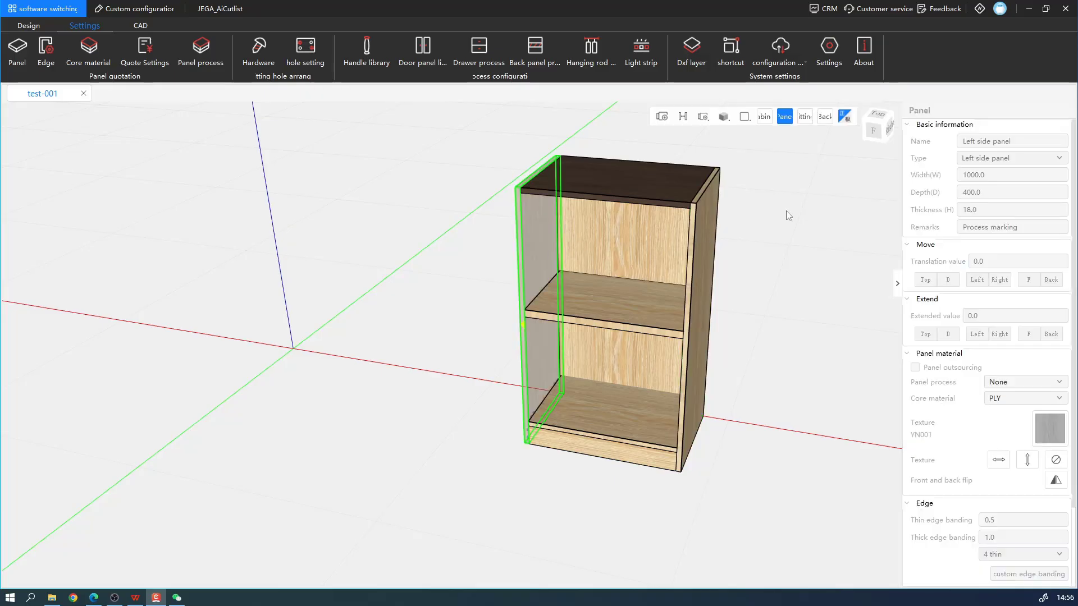
Step: Cancel the cabinet's review, confirm the operation, and clear the panel selection
{"action": "left_click", "coordinate": [29, 26]}
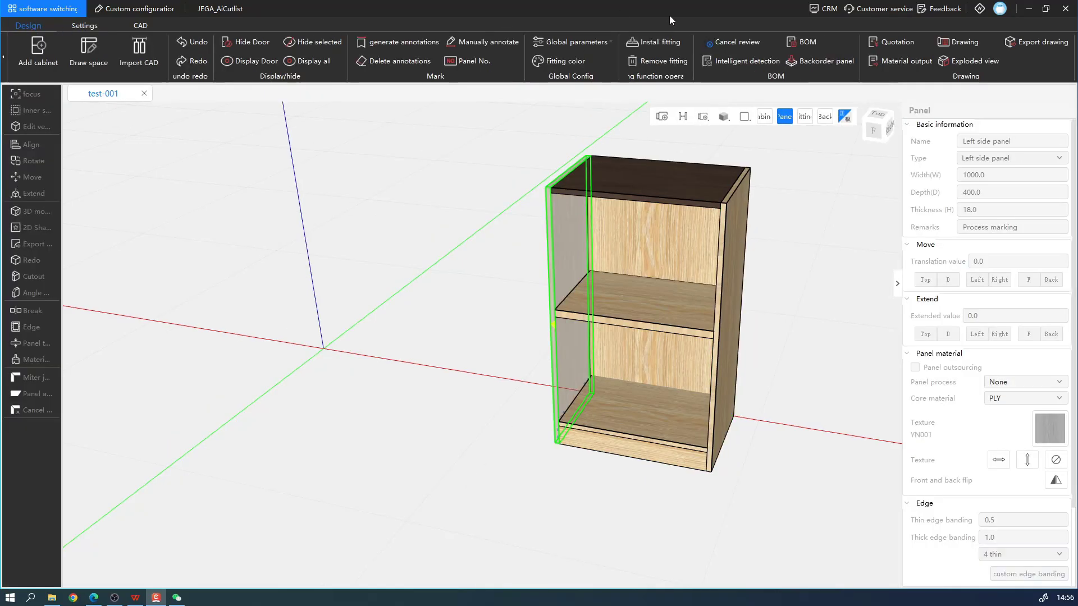
{"action": "left_click", "coordinate": [731, 42]}
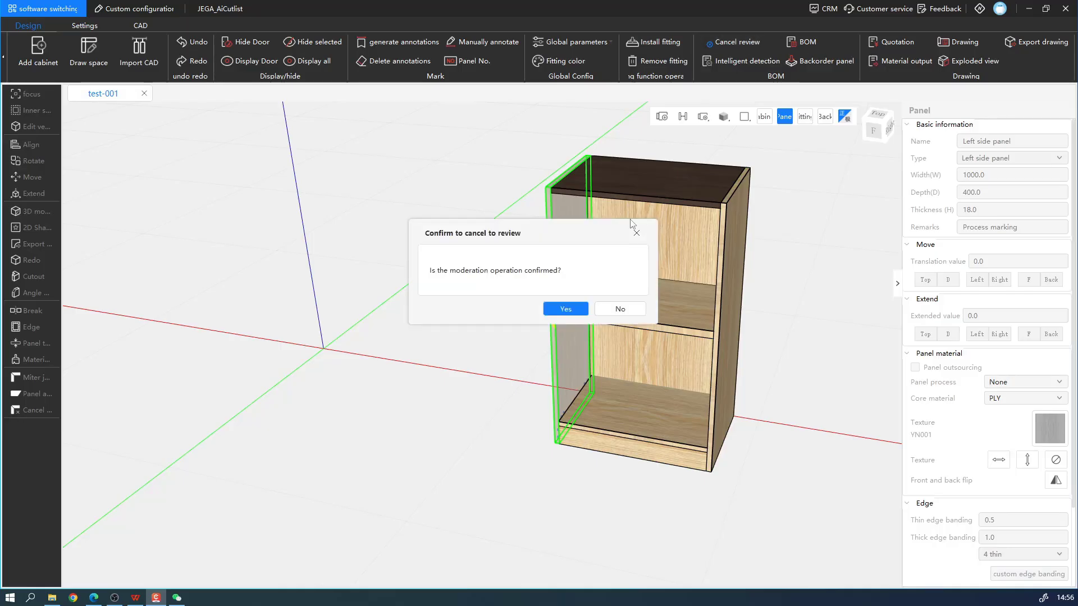
{"action": "left_click", "coordinate": [561, 308]}
{"action": "left_click", "coordinate": [802, 285]}
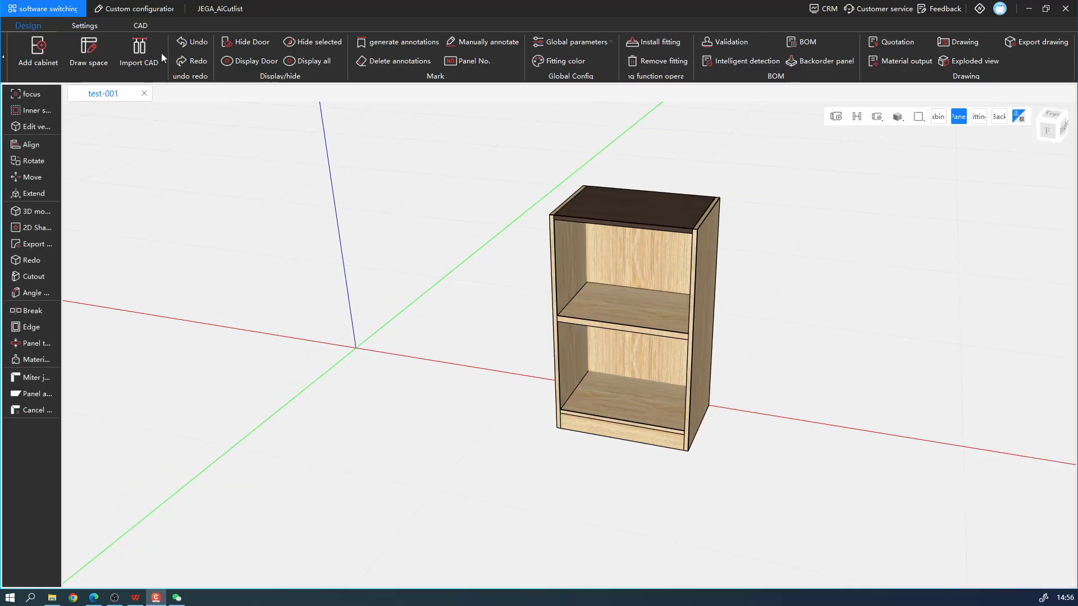
Step: Reopen the panel type hole settings, select the test configuration, and look through its panel type rows
{"action": "left_click", "coordinate": [84, 26]}
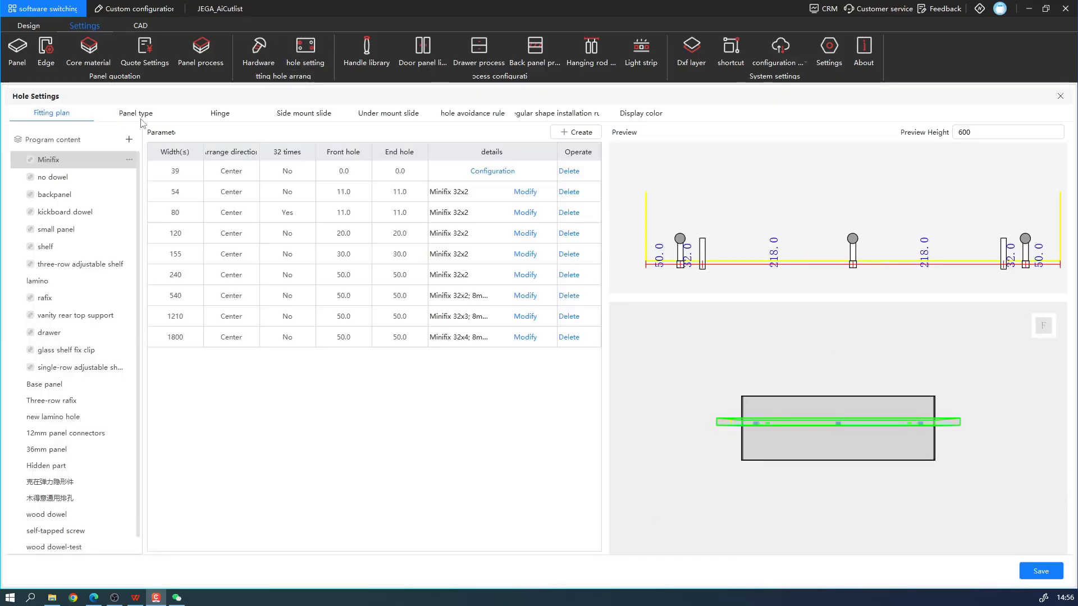
{"action": "left_click", "coordinate": [136, 113]}
{"action": "left_click", "coordinate": [31, 188]}
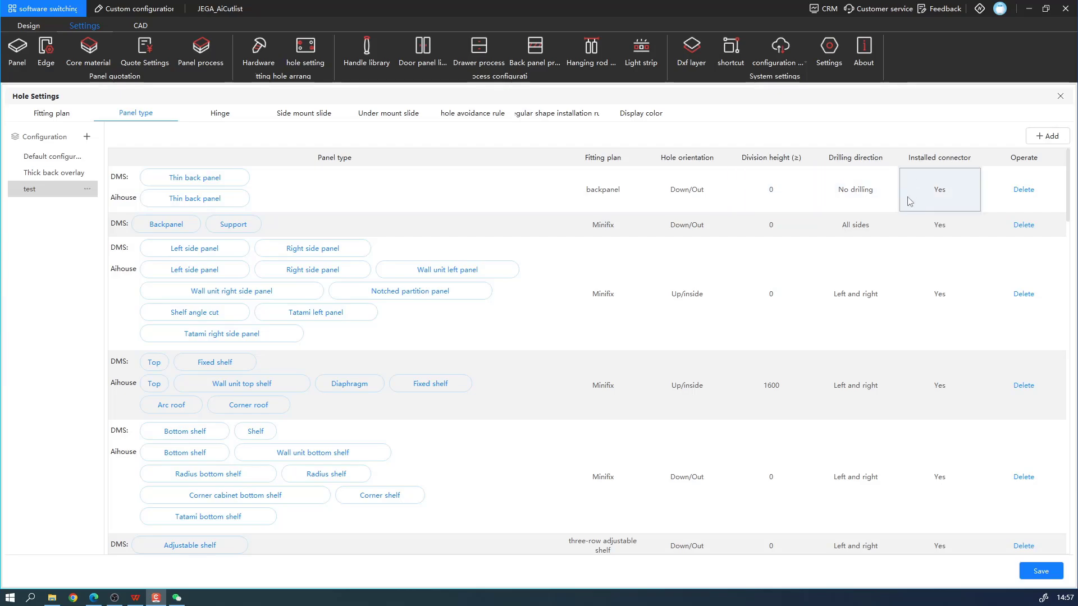
{"action": "scroll", "coordinate": [285, 503], "scroll_direction": "down", "scroll_amount": 10}
{"action": "scroll", "coordinate": [325, 452], "scroll_direction": "up", "scroll_amount": 10}
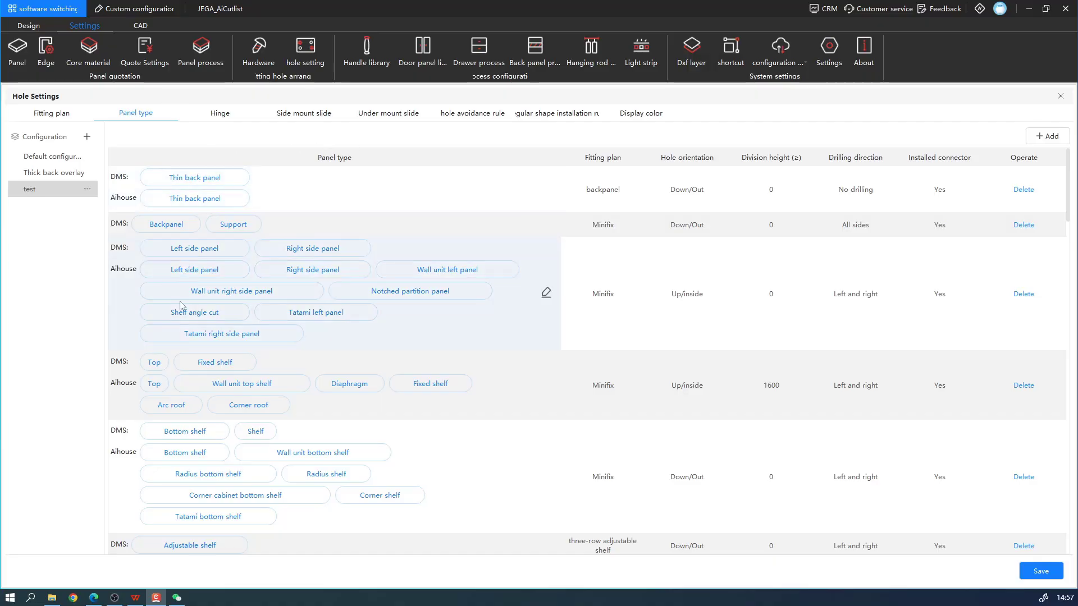
{"action": "scroll", "coordinate": [222, 450], "scroll_direction": "down", "scroll_amount": 15}
{"action": "scroll", "coordinate": [222, 450], "scroll_direction": "up", "scroll_amount": 15}
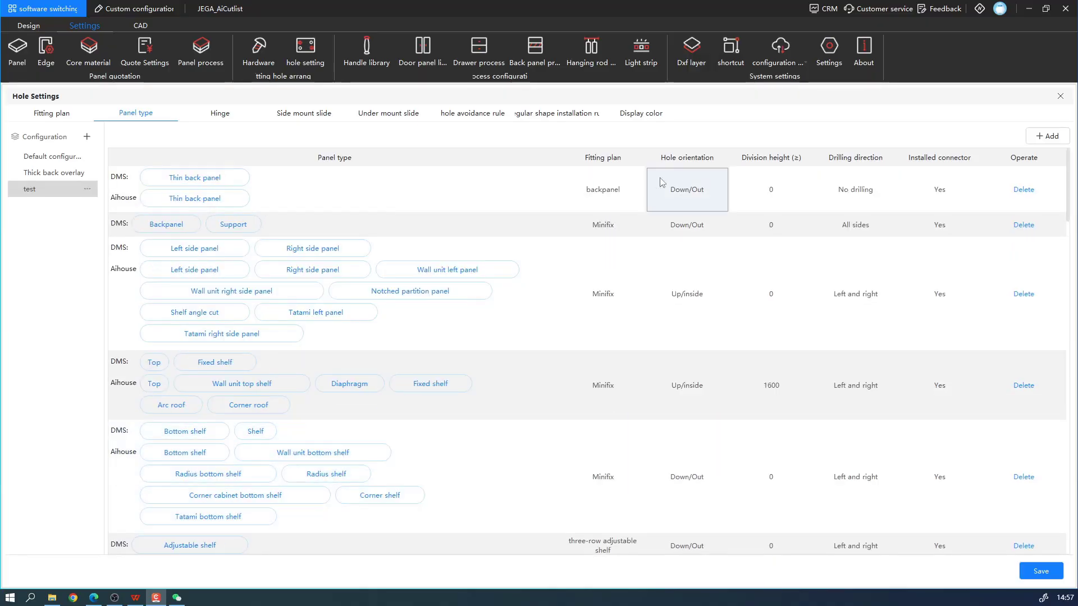
Step: Set the fitting plan of the test configuration's bottom shelf and shelf row to wood dowel-test
{"action": "left_click", "coordinate": [610, 186]}
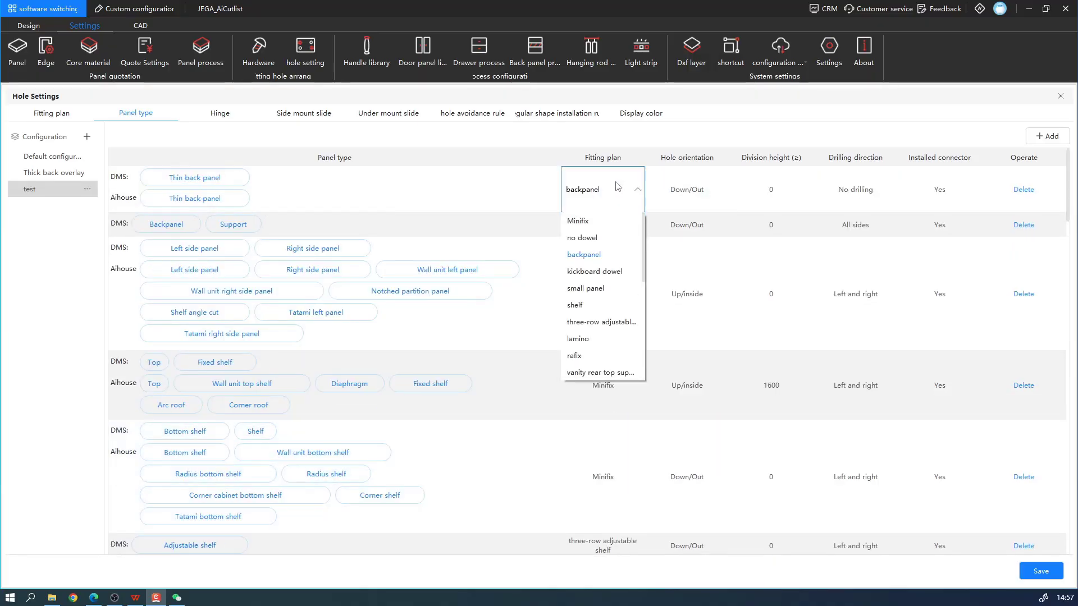
{"action": "left_click", "coordinate": [615, 157]}
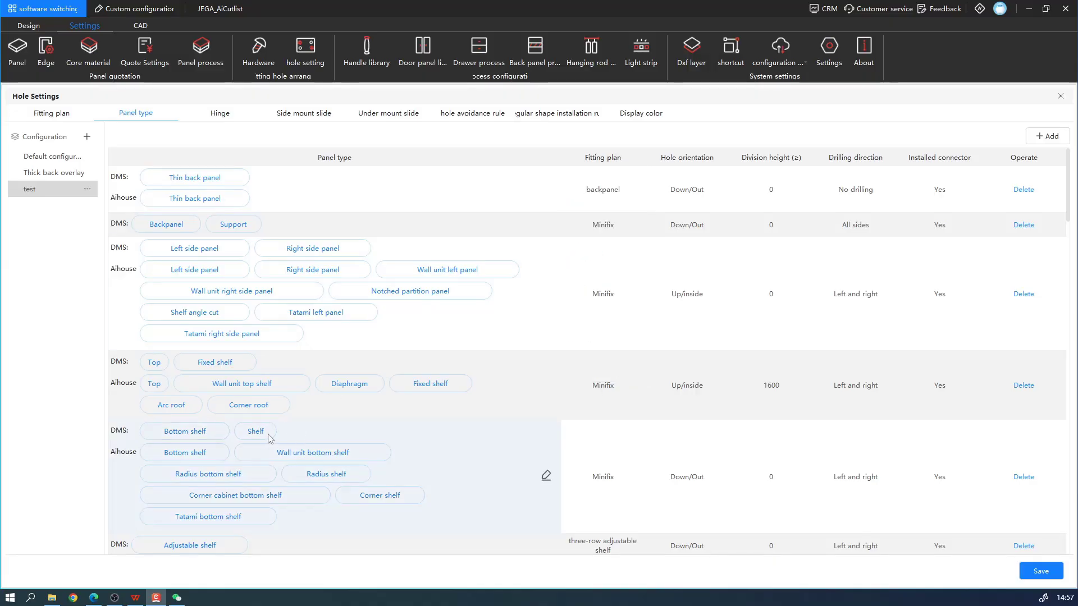
{"action": "left_click", "coordinate": [610, 477]}
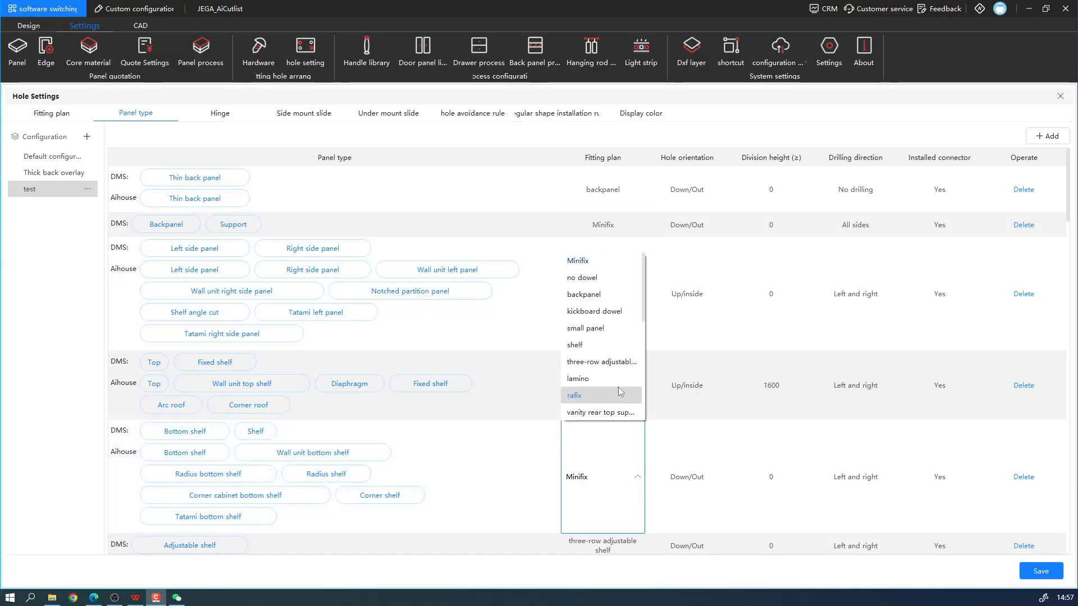
{"action": "scroll", "coordinate": [618, 386], "scroll_direction": "down", "scroll_amount": 7}
{"action": "left_click", "coordinate": [592, 413]}
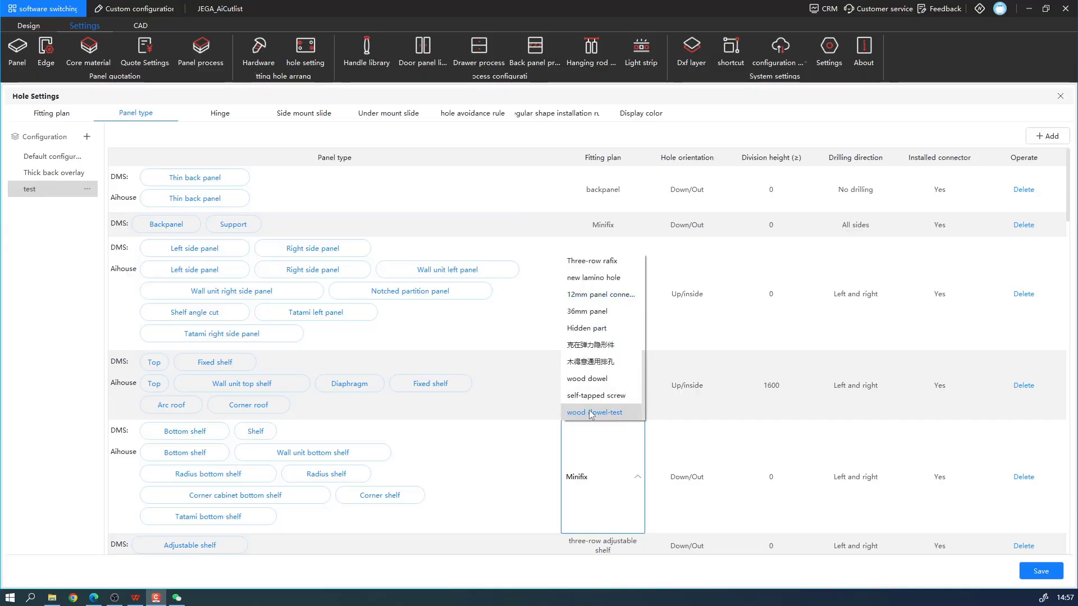
Step: Choose wood dowel-test for the bottom shelf row and check its hole orientation and drilling direction options before closing the hole settings
{"action": "left_click", "coordinate": [621, 413]}
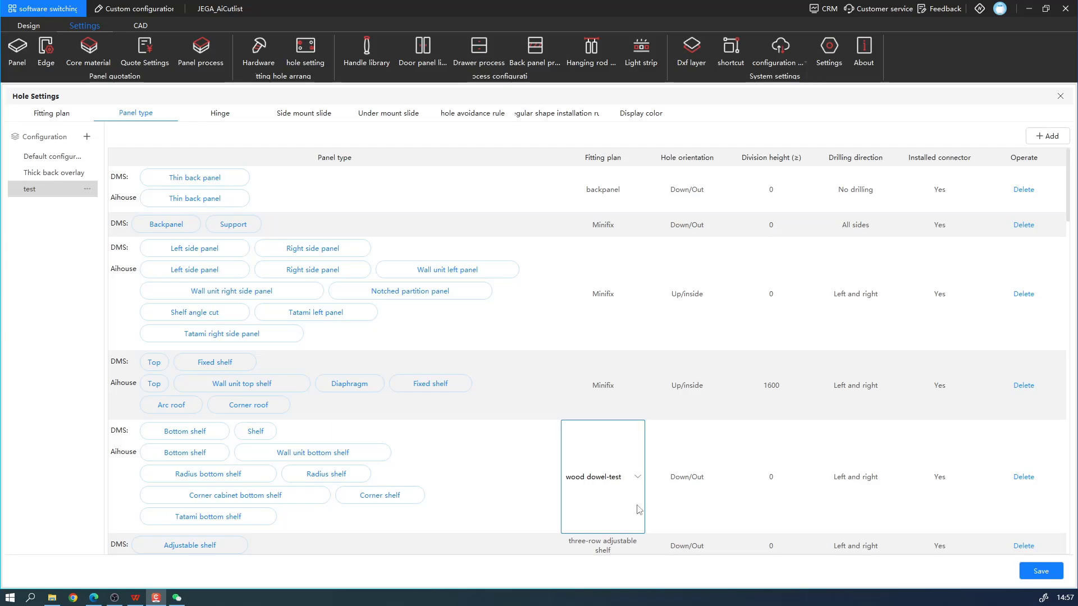
{"action": "left_click", "coordinate": [694, 484]}
{"action": "left_click", "coordinate": [696, 485]}
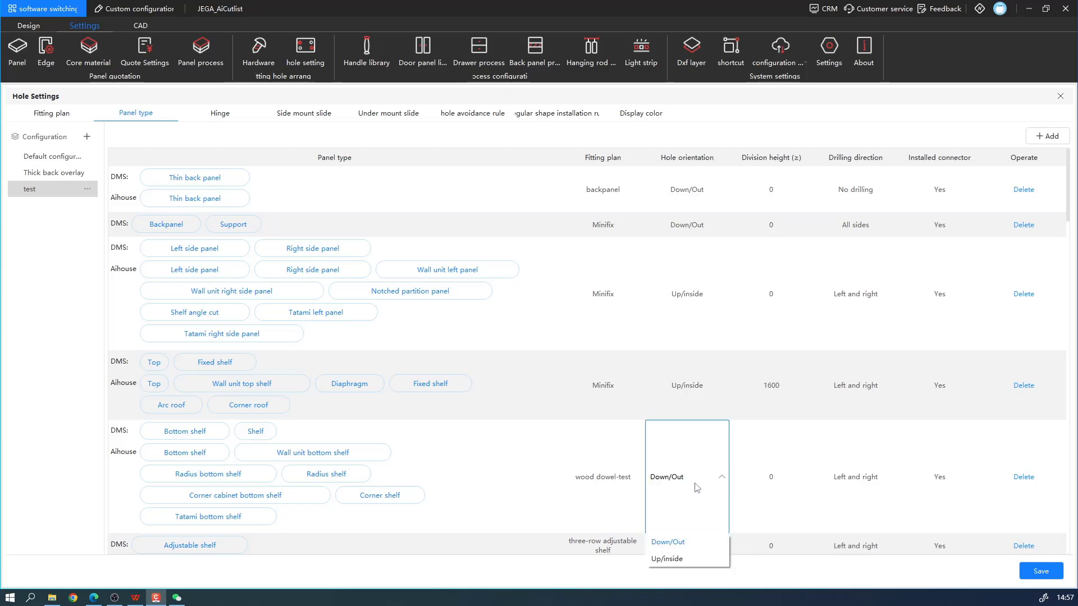
{"action": "left_click", "coordinate": [867, 491]}
{"action": "left_click", "coordinate": [868, 492]}
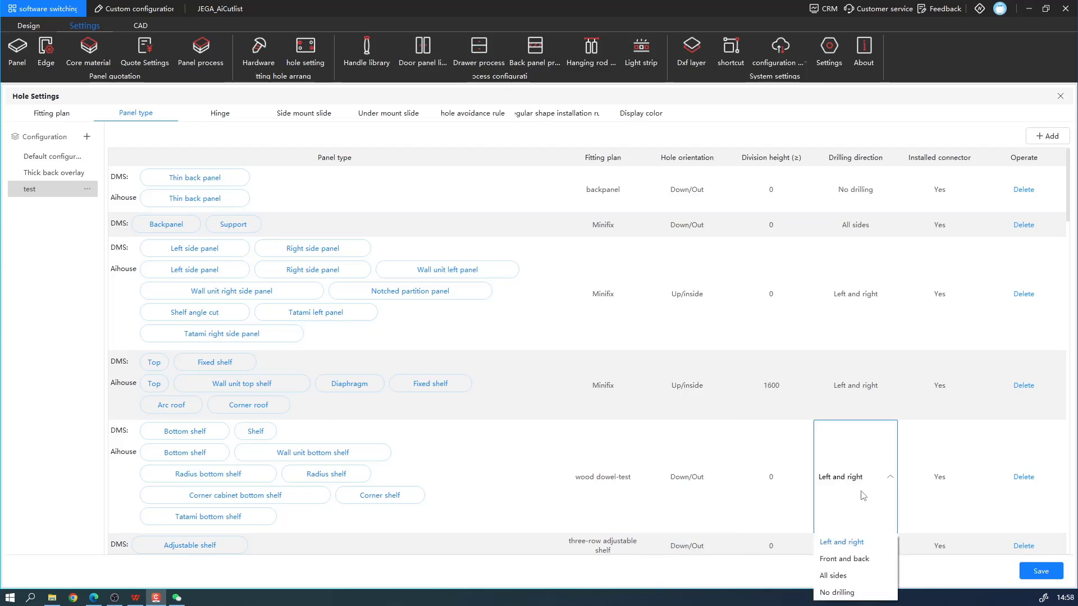
{"action": "left_click", "coordinate": [863, 483]}
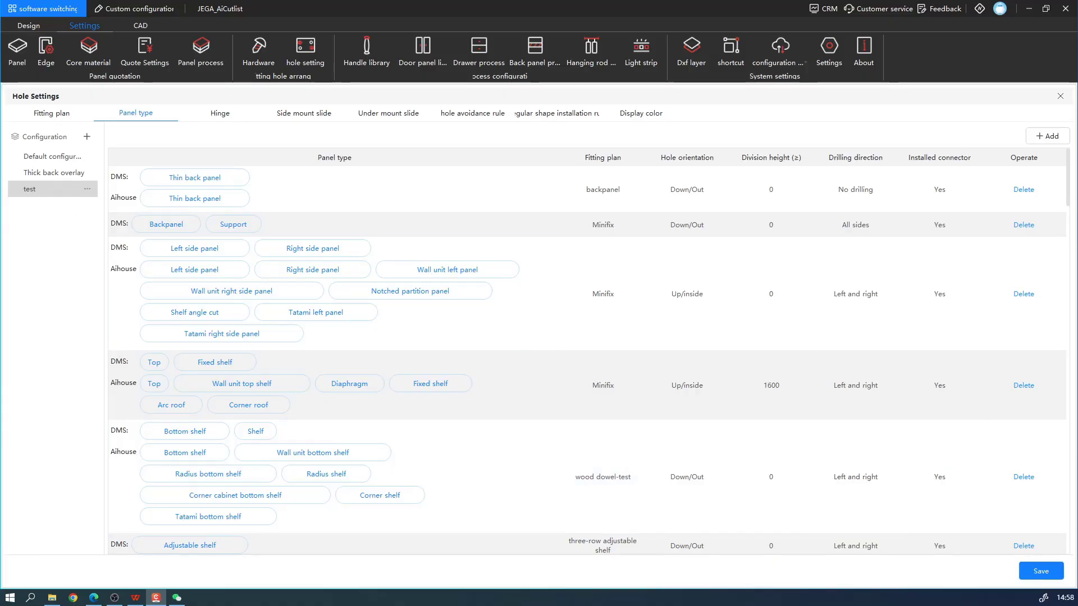
{"action": "left_click", "coordinate": [1060, 96]}
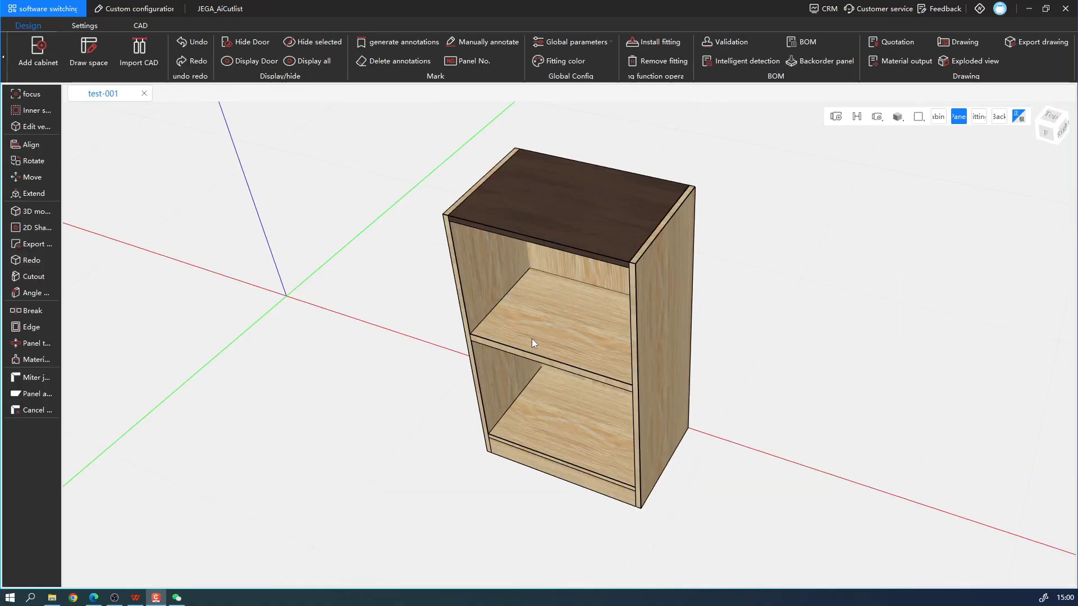
Step: Change the cabinet's middle fixed shelf to panel type Shelf and install its fittings with the test configuration
{"action": "left_click", "coordinate": [531, 338]}
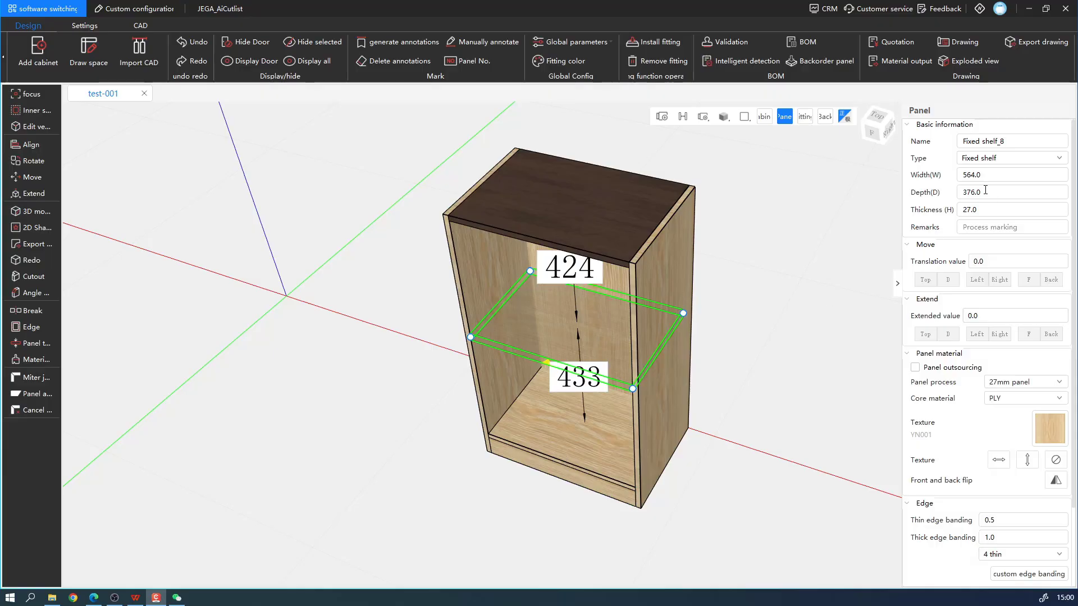
{"action": "left_click", "coordinate": [1019, 160]}
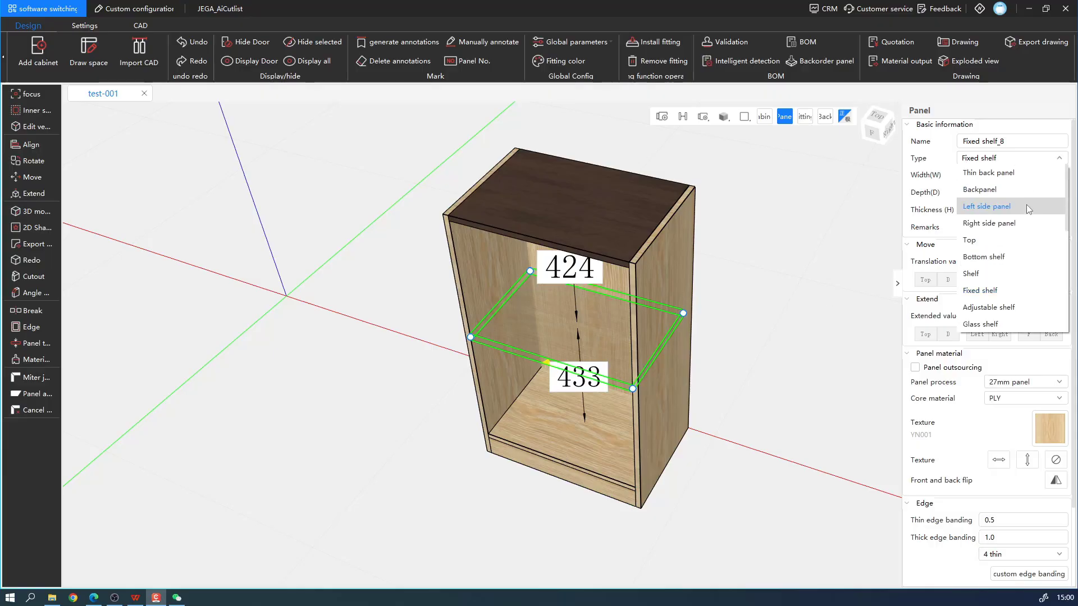
{"action": "left_click", "coordinate": [1009, 274]}
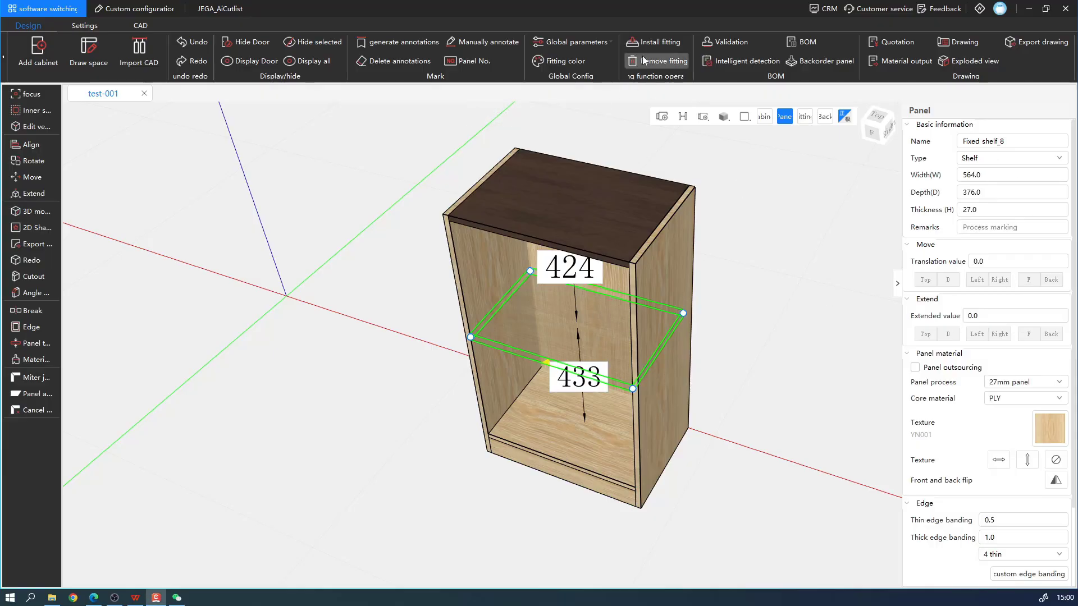
{"action": "left_click", "coordinate": [654, 43]}
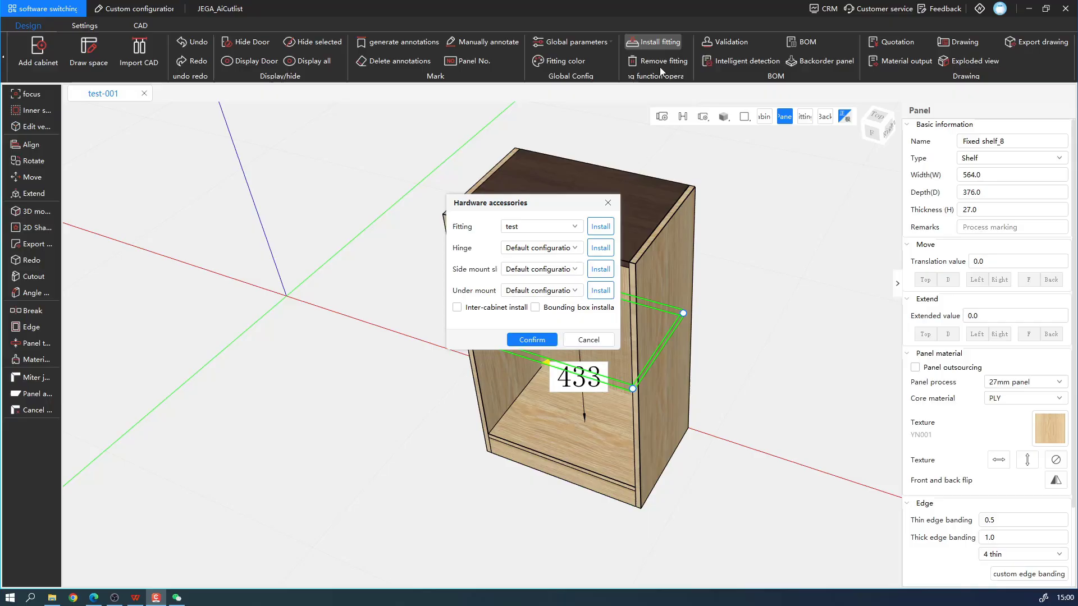
{"action": "left_click", "coordinate": [531, 341]}
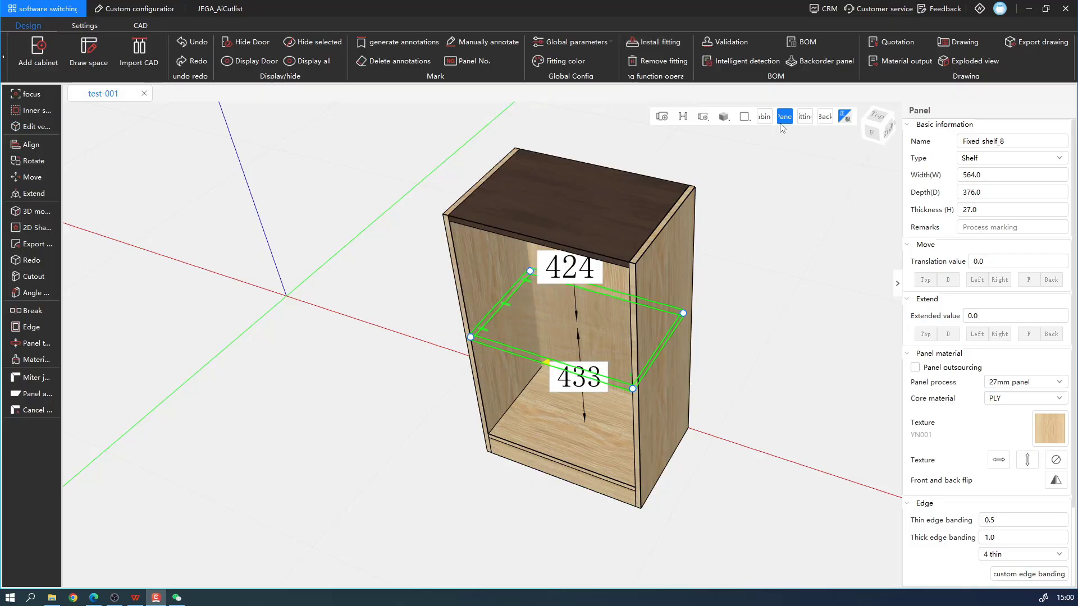
Step: Examine the dowels at both ends of the middle shelf and check the hardware list in the quotation
{"action": "scroll", "coordinate": [605, 329], "scroll_direction": "up", "scroll_amount": 3}
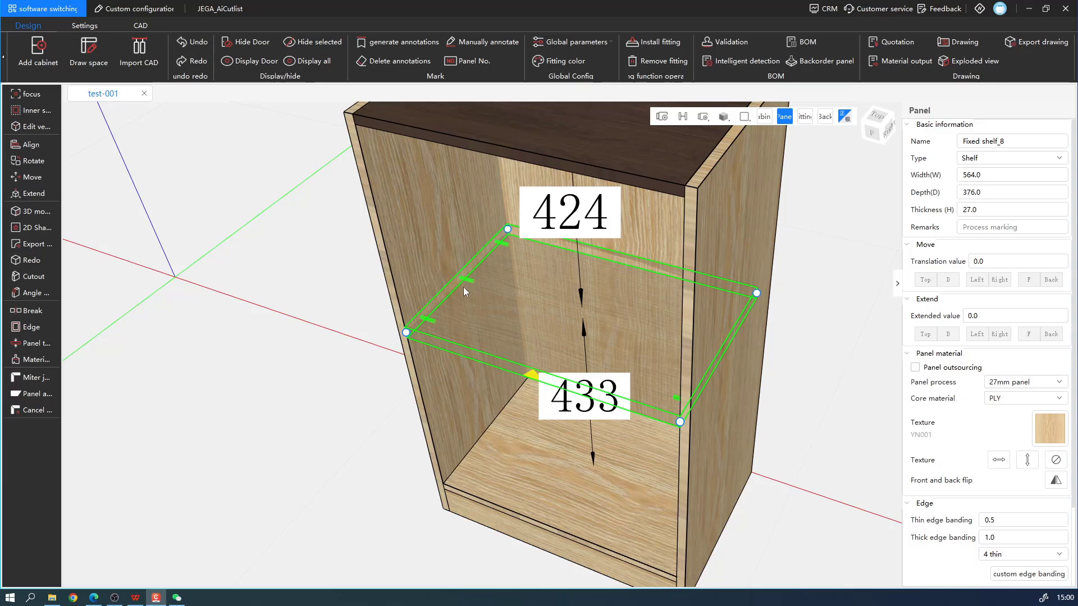
{"action": "middle_click_drag", "start_coordinate": [702, 421], "coordinate": [559, 389]}
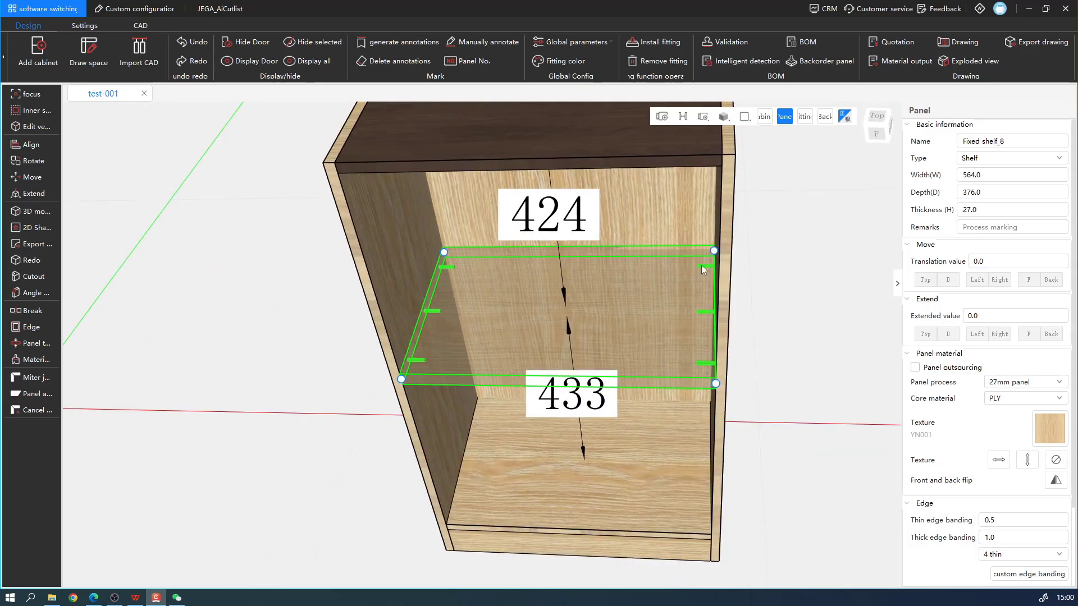
{"action": "middle_click_drag", "start_coordinate": [709, 294], "coordinate": [682, 286]}
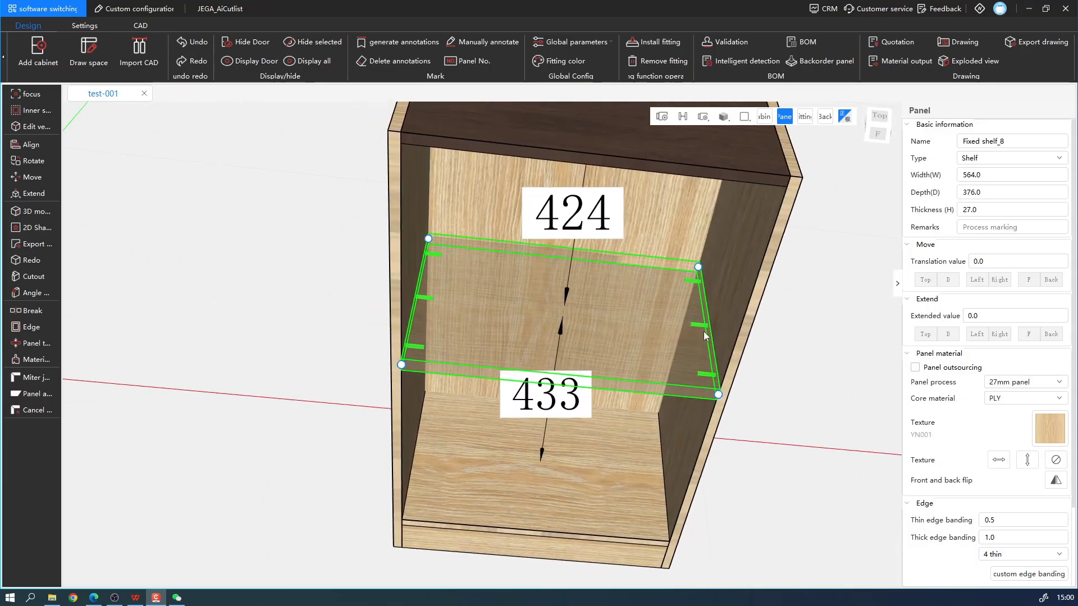
{"action": "middle_click_drag", "start_coordinate": [705, 336], "coordinate": [447, 140]}
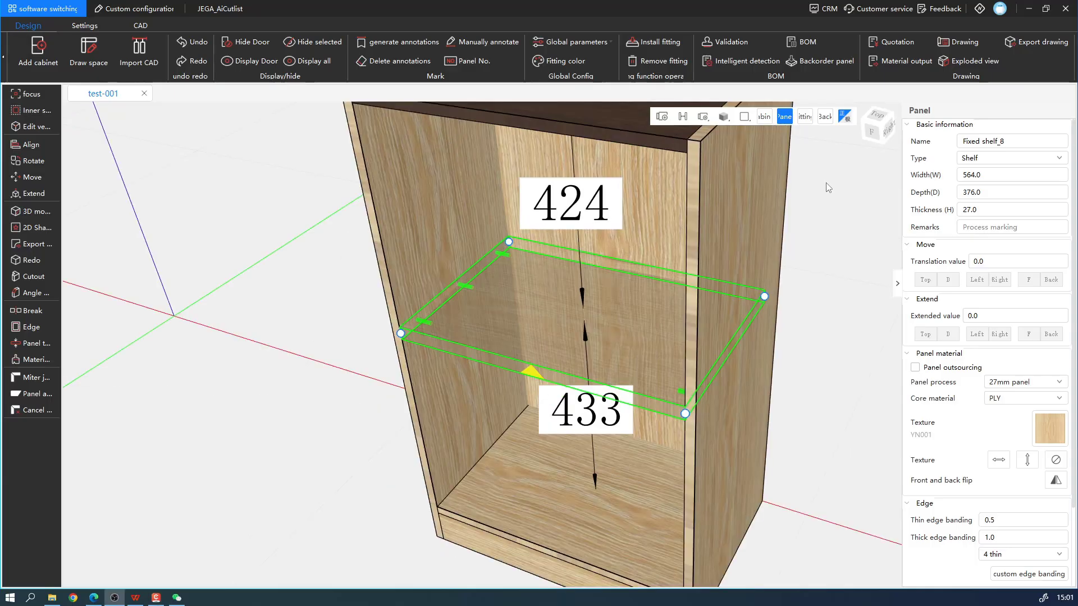
{"action": "left_click", "coordinate": [898, 42]}
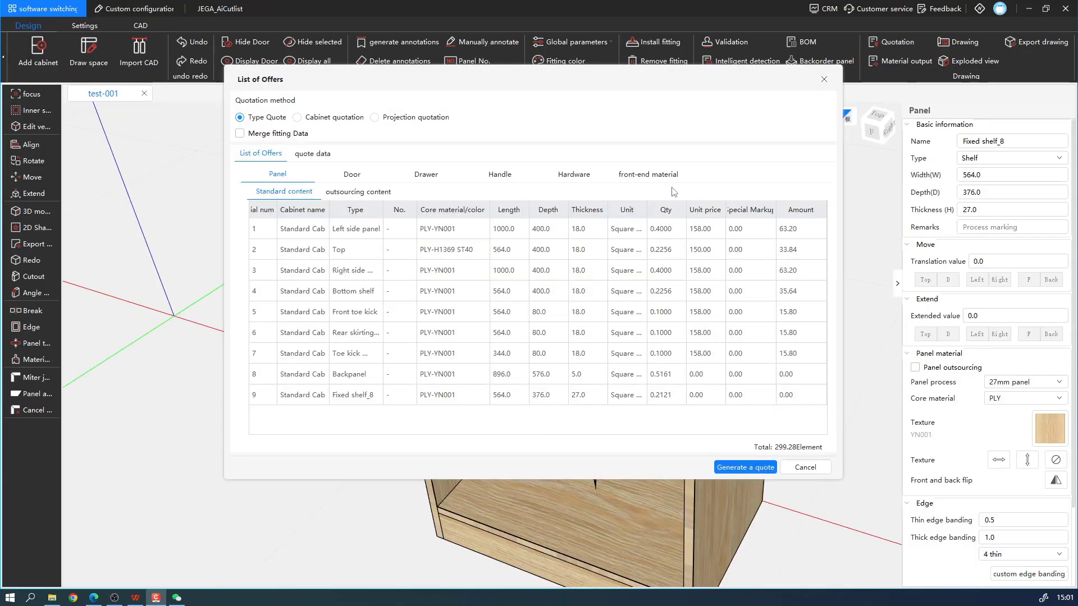
{"action": "left_click", "coordinate": [576, 176]}
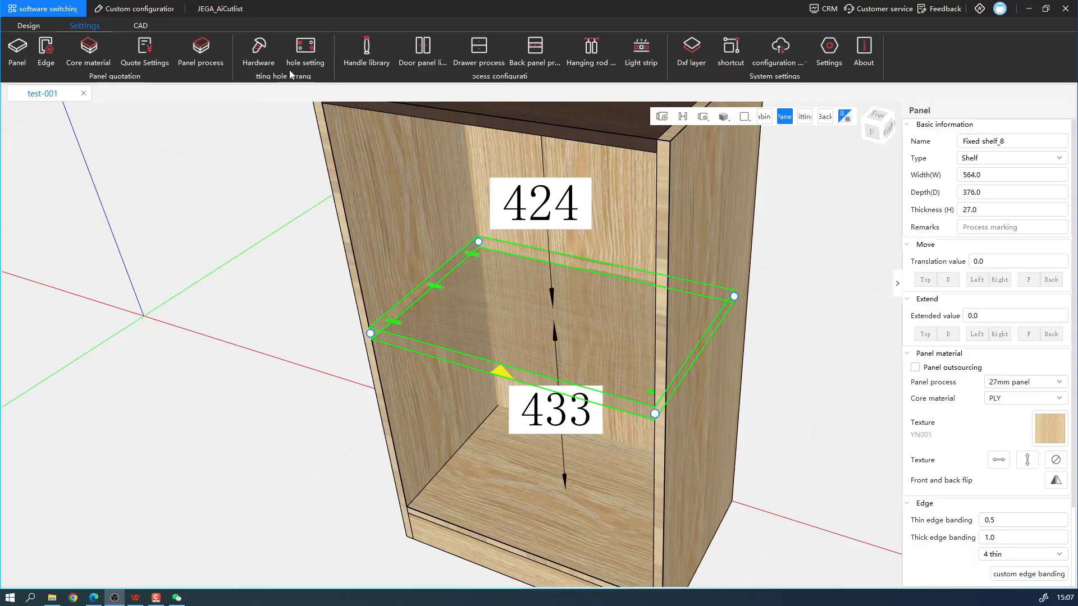
Step: Reopen the fitting plan hole settings and set the arrange direction of the Minifix plan's width 80 row to front to back
{"action": "left_click", "coordinate": [306, 53]}
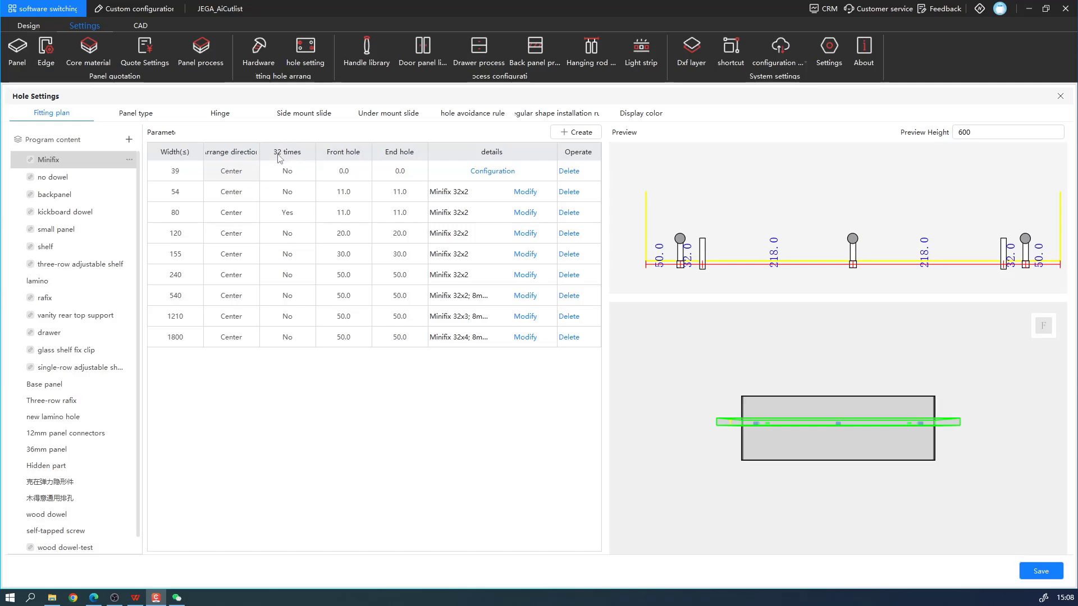
{"action": "left_click", "coordinate": [287, 175]}
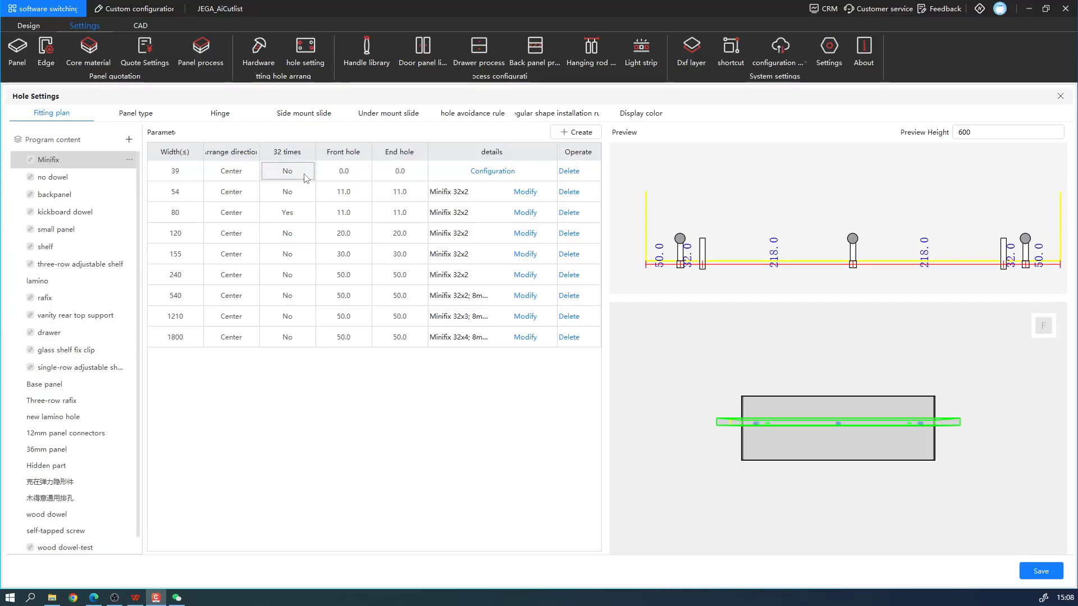
{"action": "left_click", "coordinate": [296, 218]}
{"action": "left_click", "coordinate": [236, 219]}
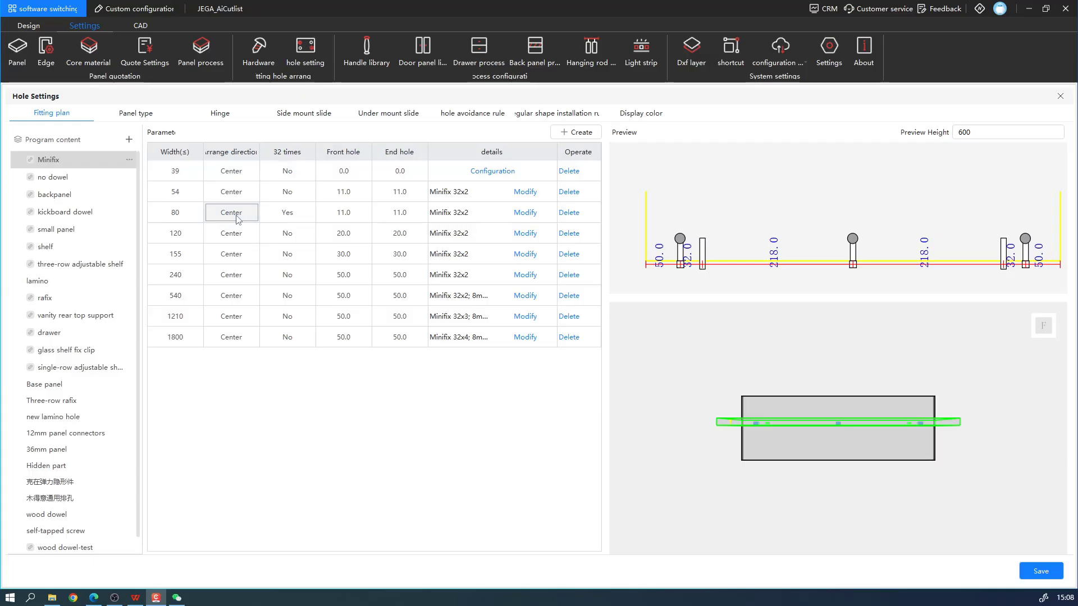
{"action": "left_click", "coordinate": [252, 218]}
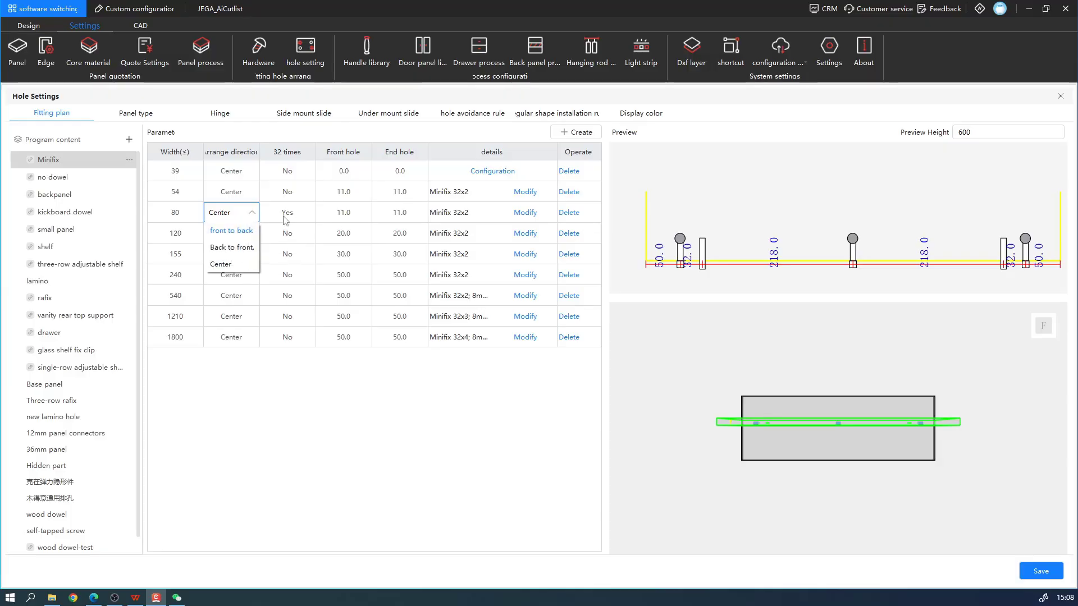
{"action": "left_click", "coordinate": [231, 229]}
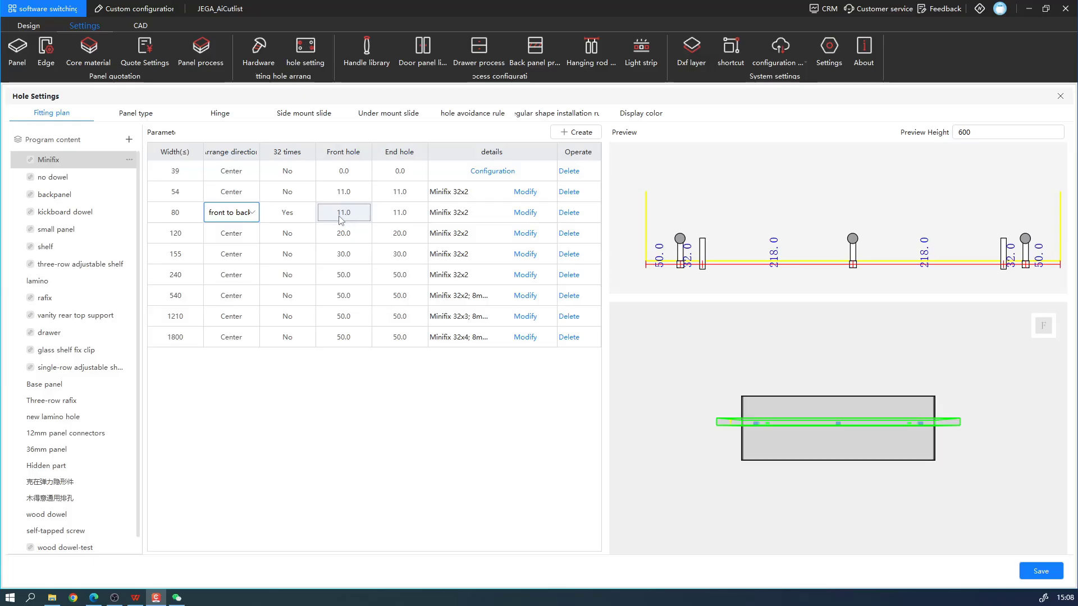
Step: Set the preview height to 80 and examine the hole spacing in the Minifix preview
{"action": "left_click_drag", "start_coordinate": [983, 128], "coordinate": [915, 133]}
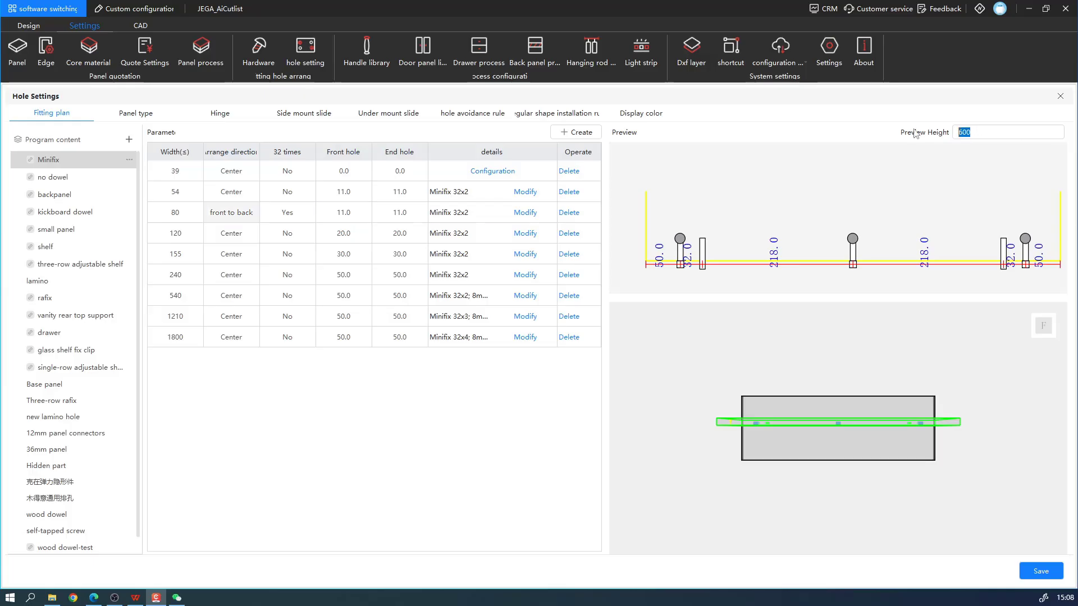
{"action": "type", "text": "80"}
{"action": "scroll", "coordinate": [853, 258], "scroll_direction": "down", "scroll_amount": 2}
{"action": "scroll", "coordinate": [851, 260], "scroll_direction": "up", "scroll_amount": 3}
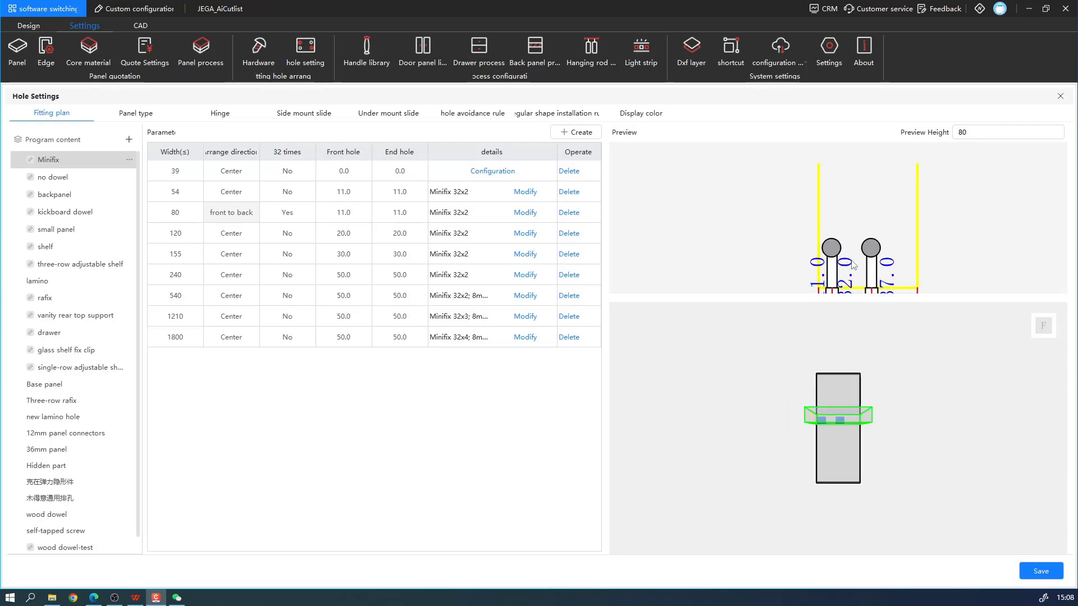
{"action": "middle_click_drag", "start_coordinate": [936, 251], "coordinate": [917, 176]}
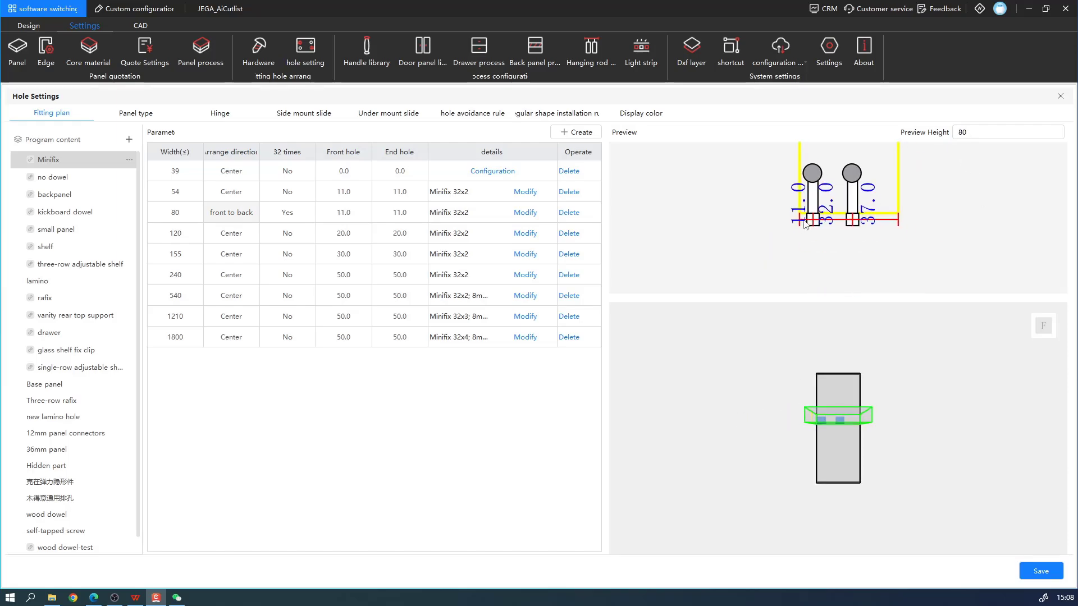
Step: Set the arrange direction of the Minifix plan's width 80 row back to Center
{"action": "left_click", "coordinate": [251, 217]}
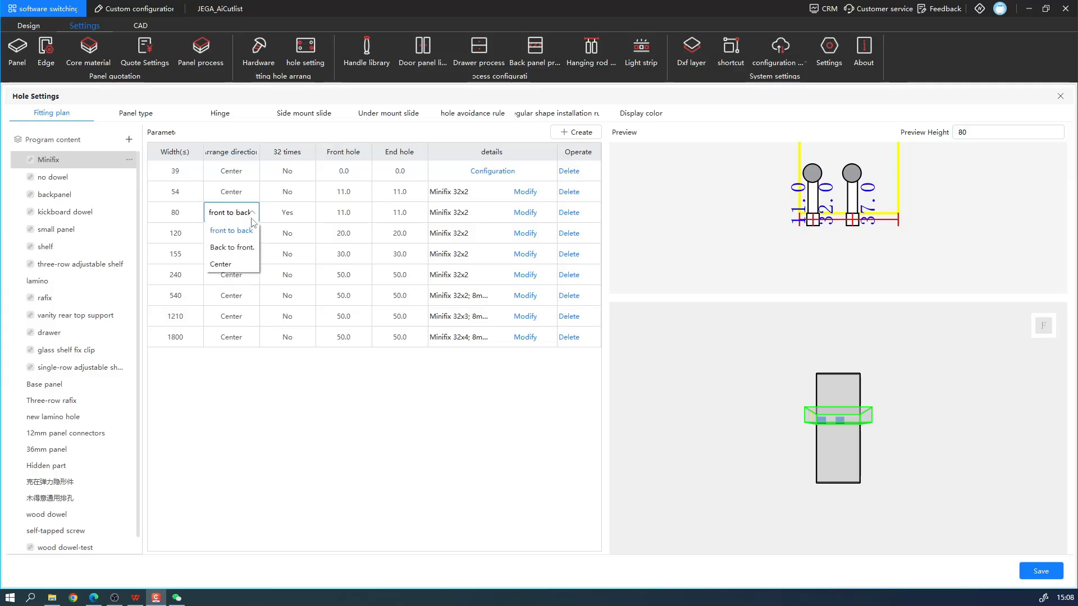
{"action": "left_click", "coordinate": [251, 217]}
{"action": "left_click", "coordinate": [251, 216]}
{"action": "left_click", "coordinate": [220, 264]}
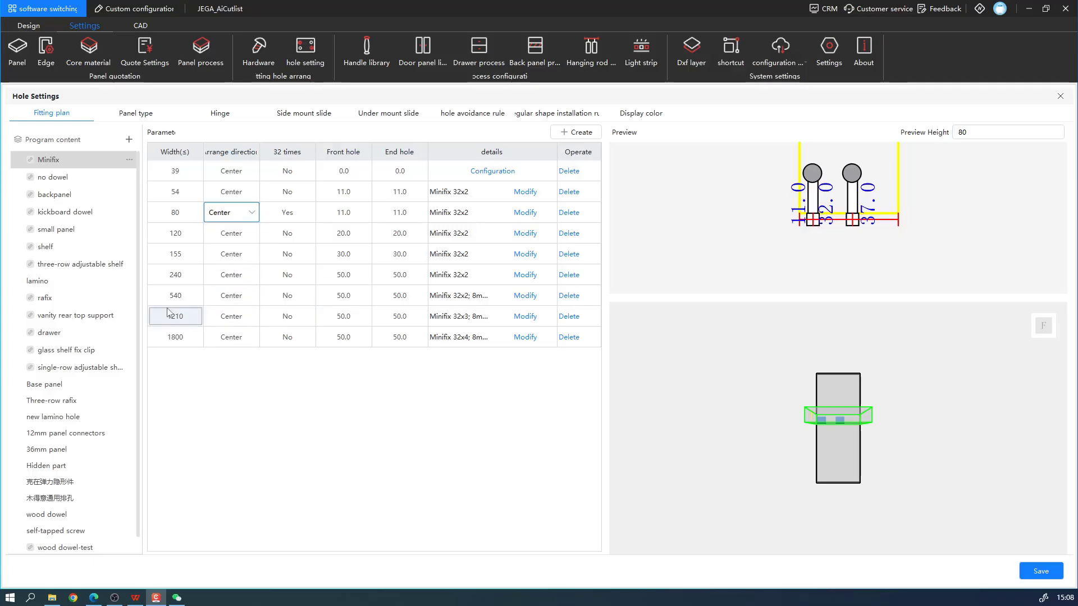
Step: Set 32 times to Yes and the arrange direction to front to back for the Minifix plan's width 1210 row
{"action": "left_click", "coordinate": [303, 318]}
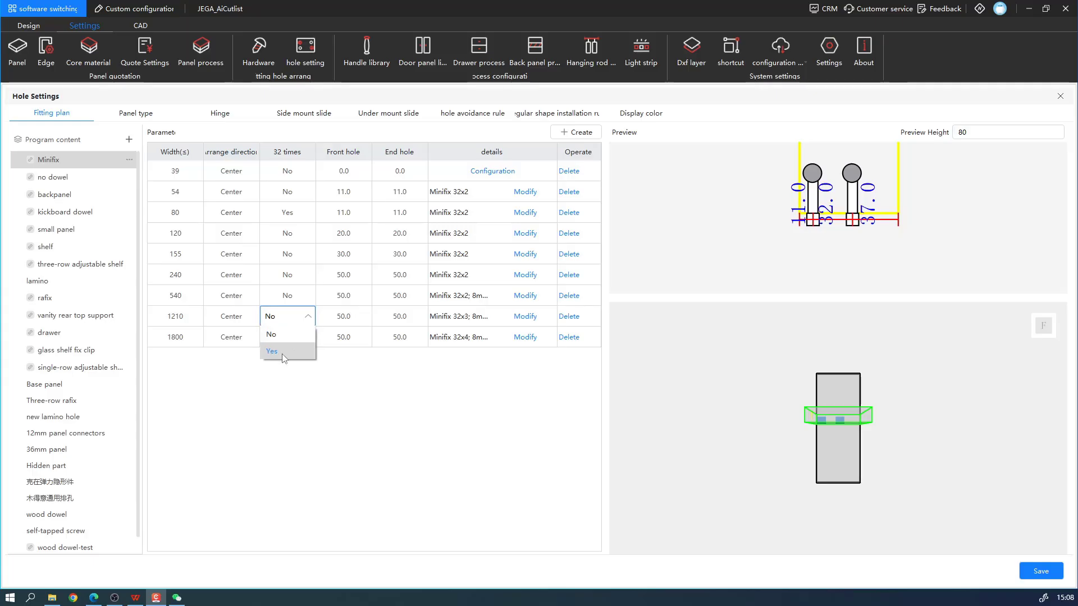
{"action": "left_click", "coordinate": [281, 352]}
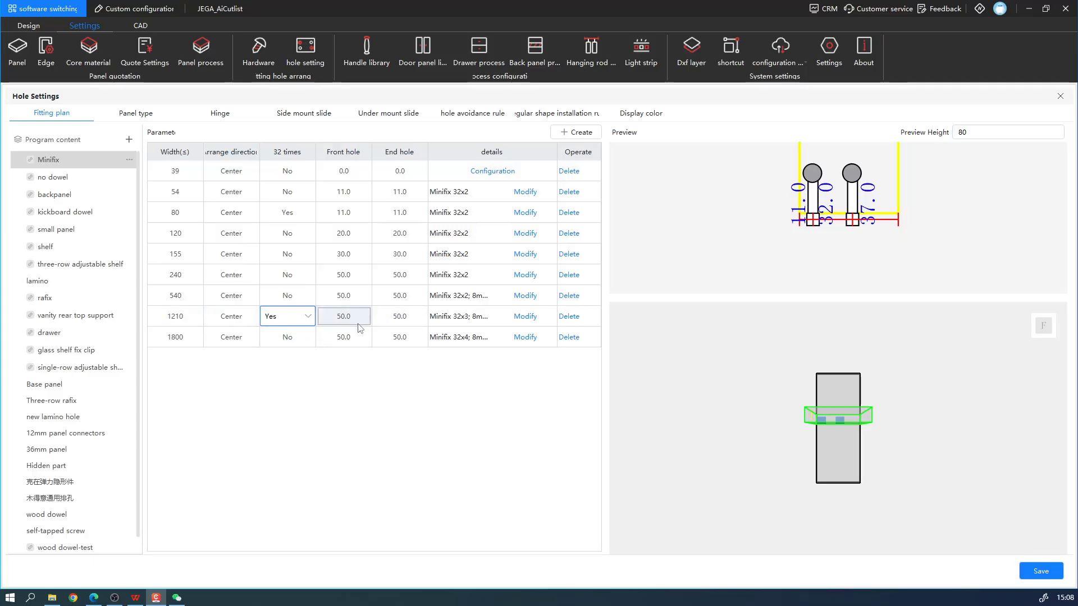
{"action": "left_click", "coordinate": [226, 317]}
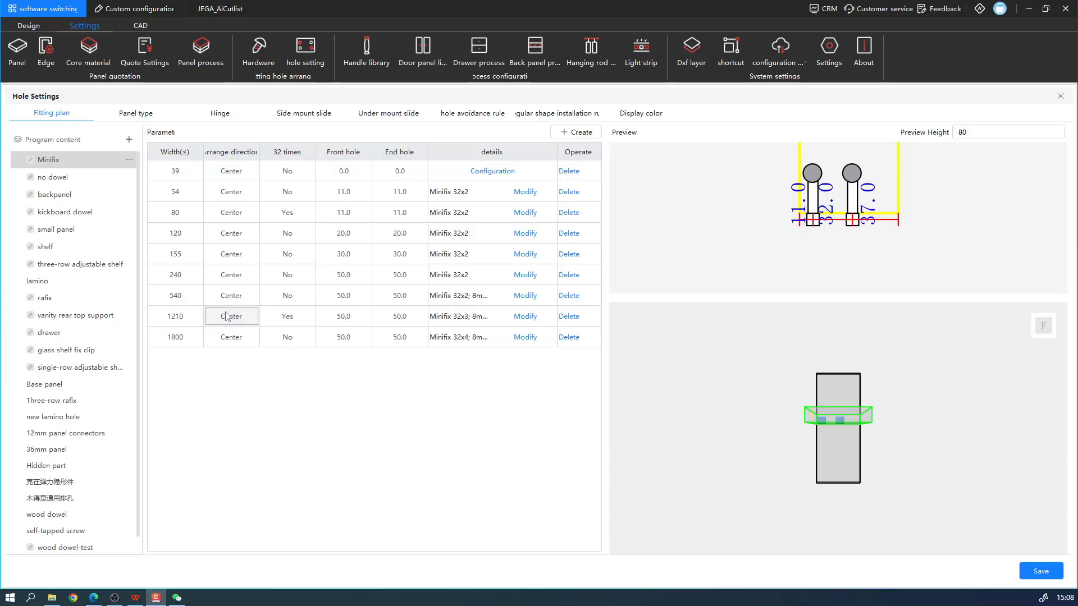
{"action": "left_click", "coordinate": [226, 317]}
{"action": "left_click", "coordinate": [239, 335]}
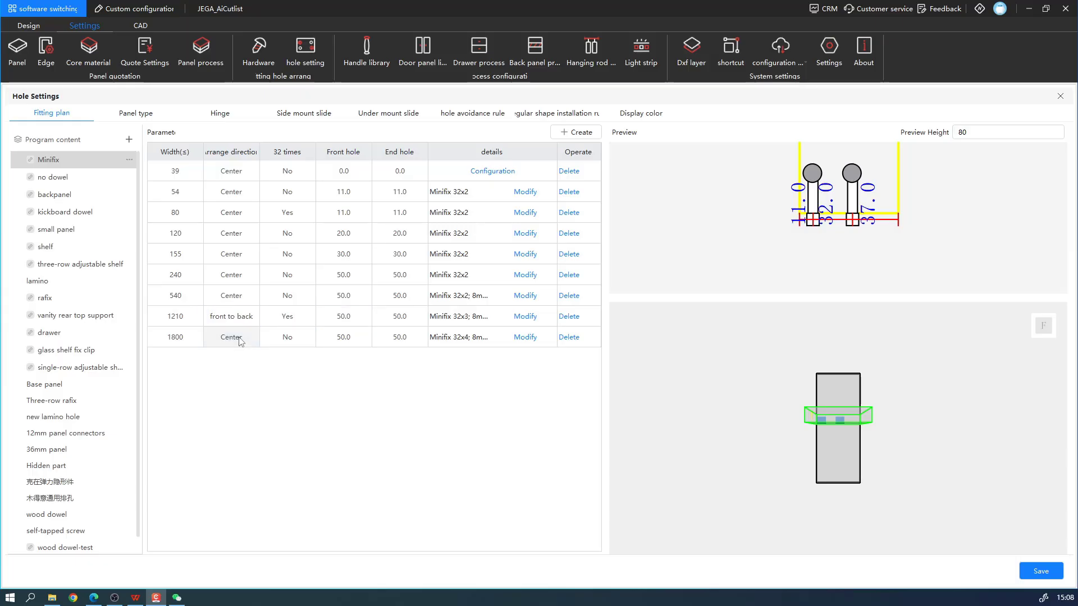
Step: Set the preview height to 1200 and examine the front and end hole distances in the Minifix preview
{"action": "left_click_drag", "start_coordinate": [981, 130], "coordinate": [945, 141]}
{"action": "type", "text": "1200"}
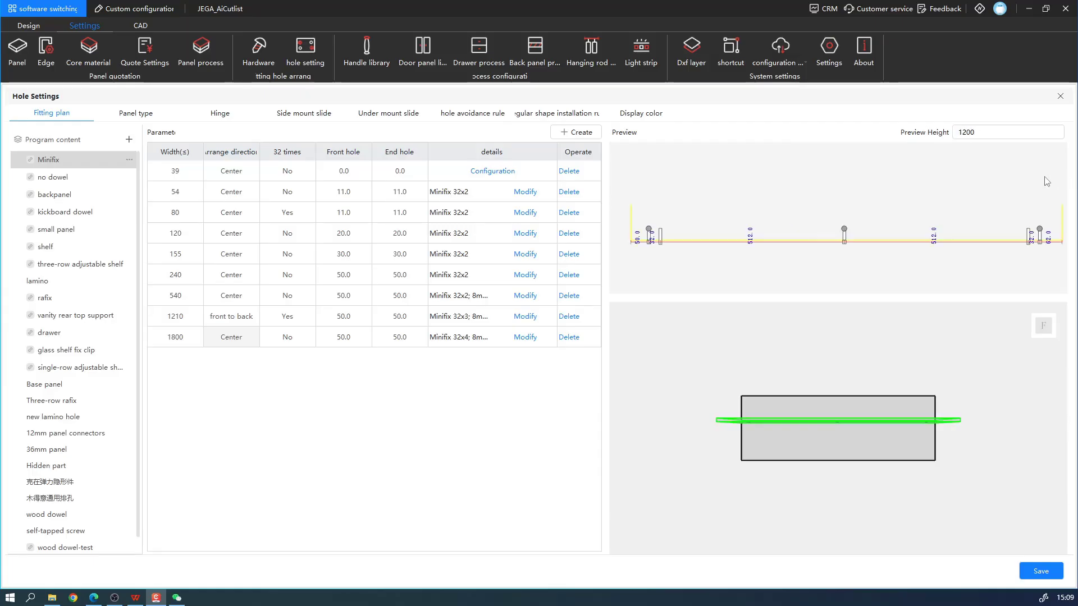
{"action": "scroll", "coordinate": [635, 239], "scroll_direction": "up", "scroll_amount": 1}
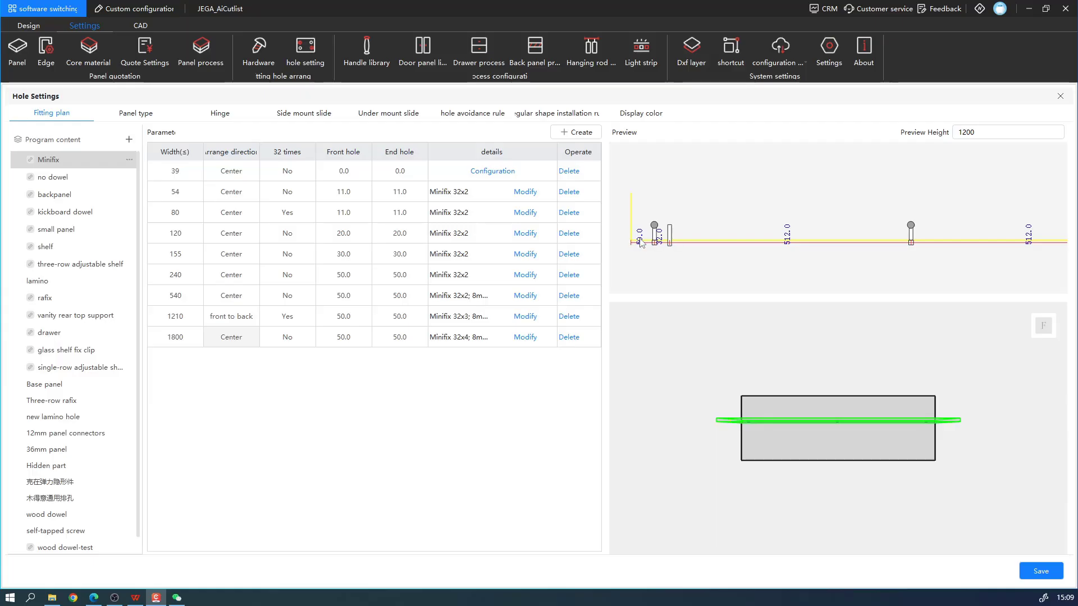
{"action": "scroll", "coordinate": [731, 231], "scroll_direction": "down", "scroll_amount": 1}
{"action": "scroll", "coordinate": [1002, 264], "scroll_direction": "up", "scroll_amount": 3}
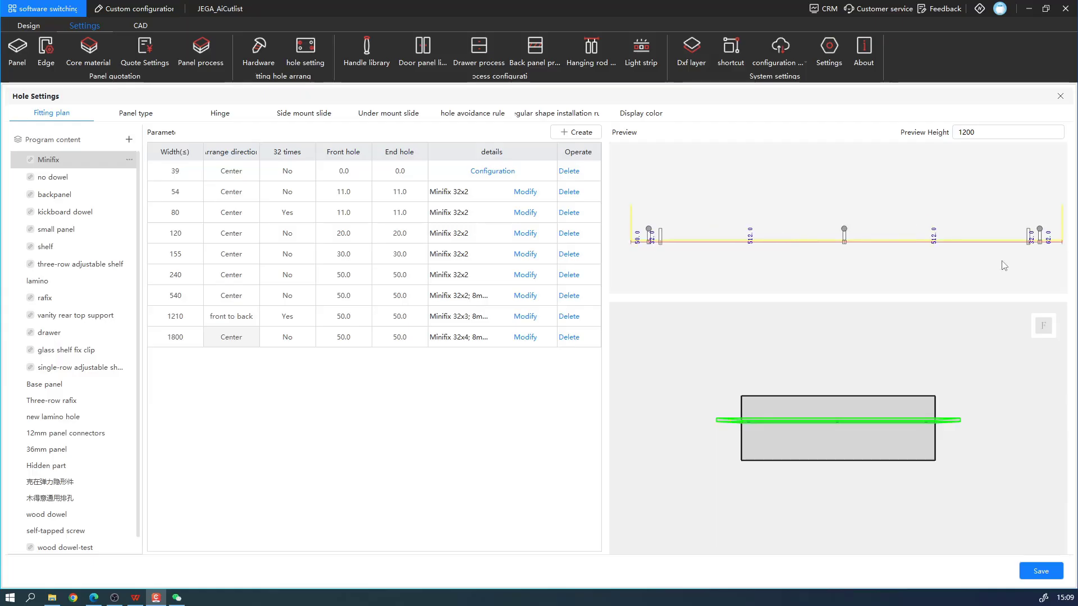
{"action": "scroll", "coordinate": [1013, 251], "scroll_direction": "down", "scroll_amount": 4}
Step: Change the arrange direction of the Minifix plan's width 1210 row to Back to front
{"action": "left_click", "coordinate": [231, 316]}
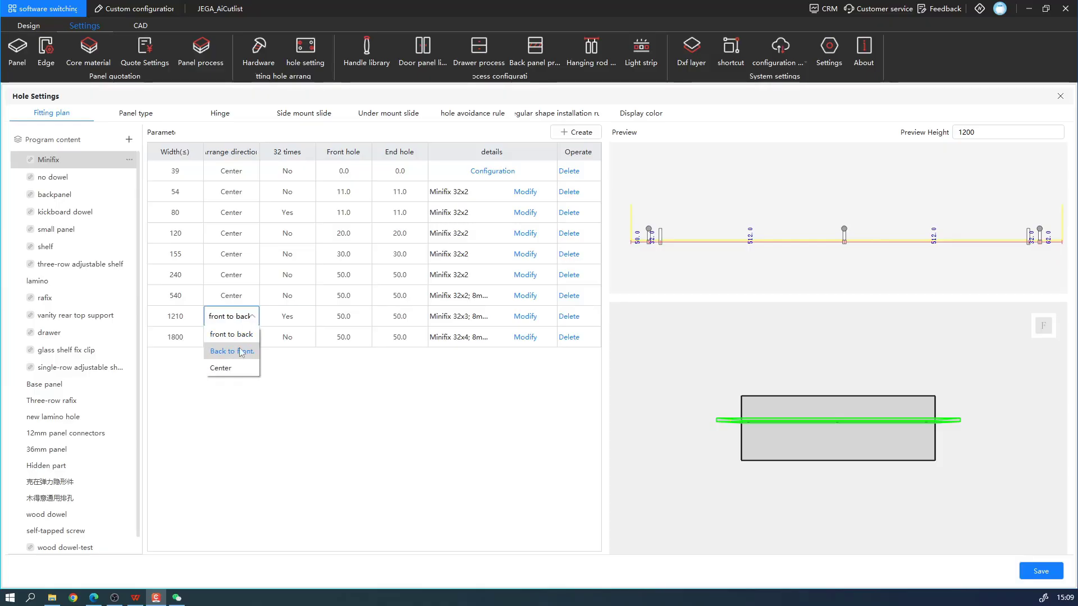
{"action": "left_click", "coordinate": [234, 351]}
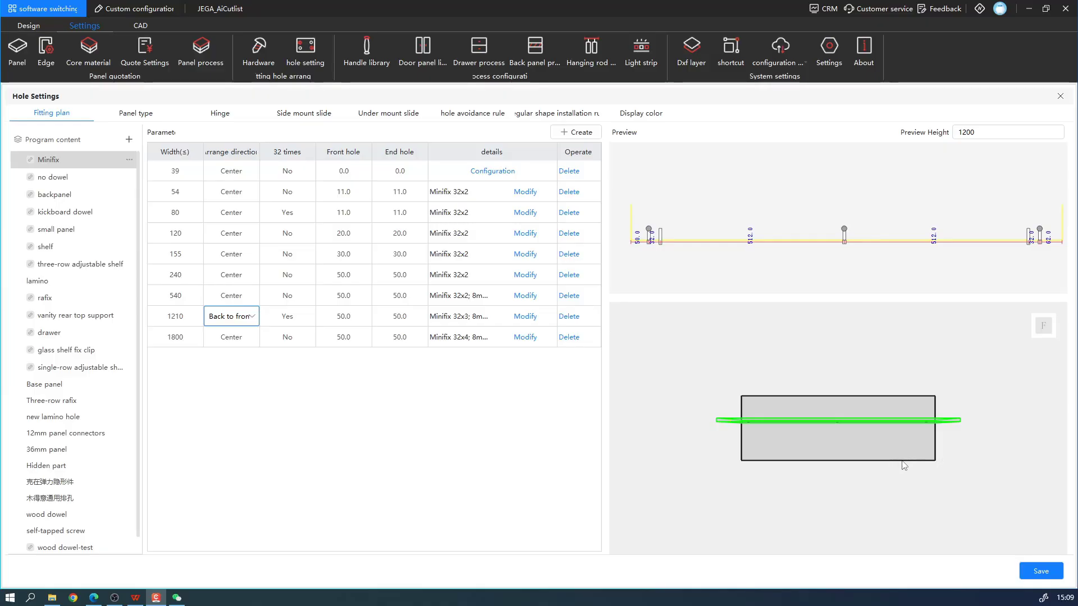
Step: Review the front hole and end hole distances of the Minifix plan's width 1210 row
{"action": "left_click", "coordinate": [343, 316]}
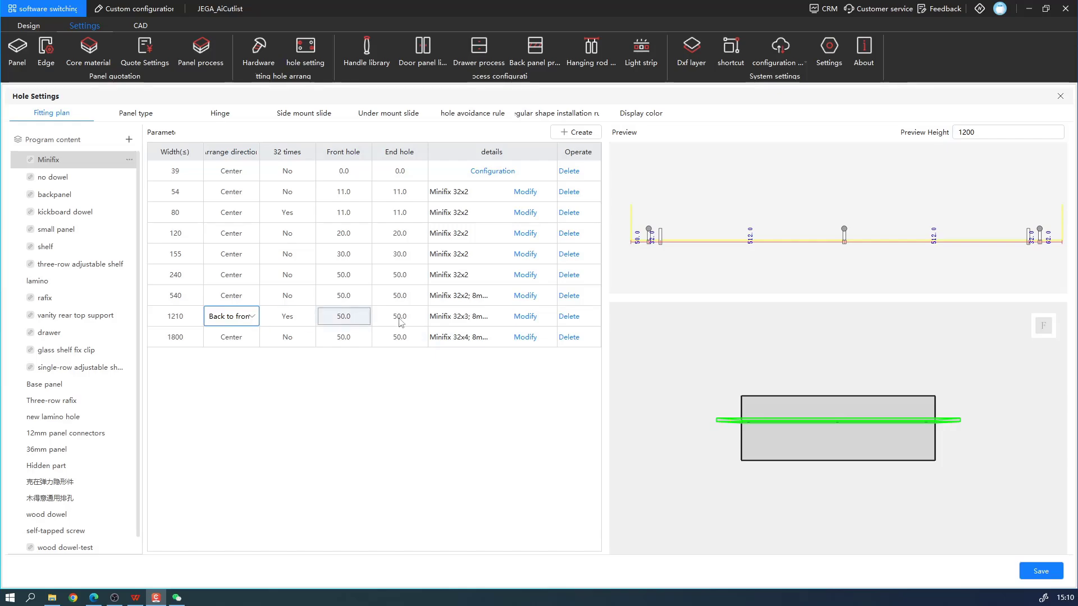
{"action": "left_click", "coordinate": [407, 317]}
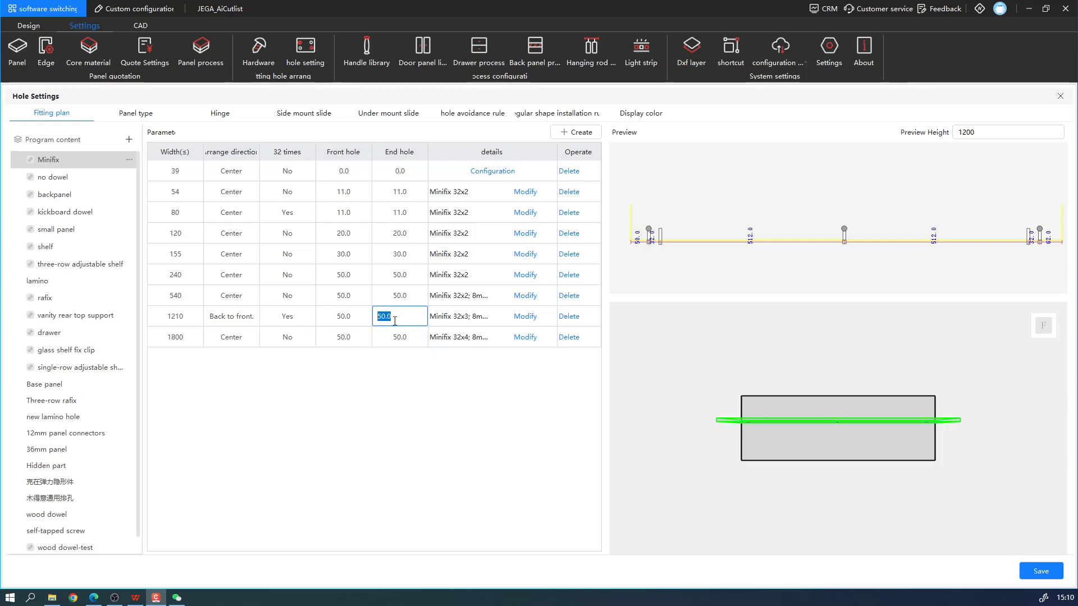
{"action": "left_click", "coordinate": [699, 421]}
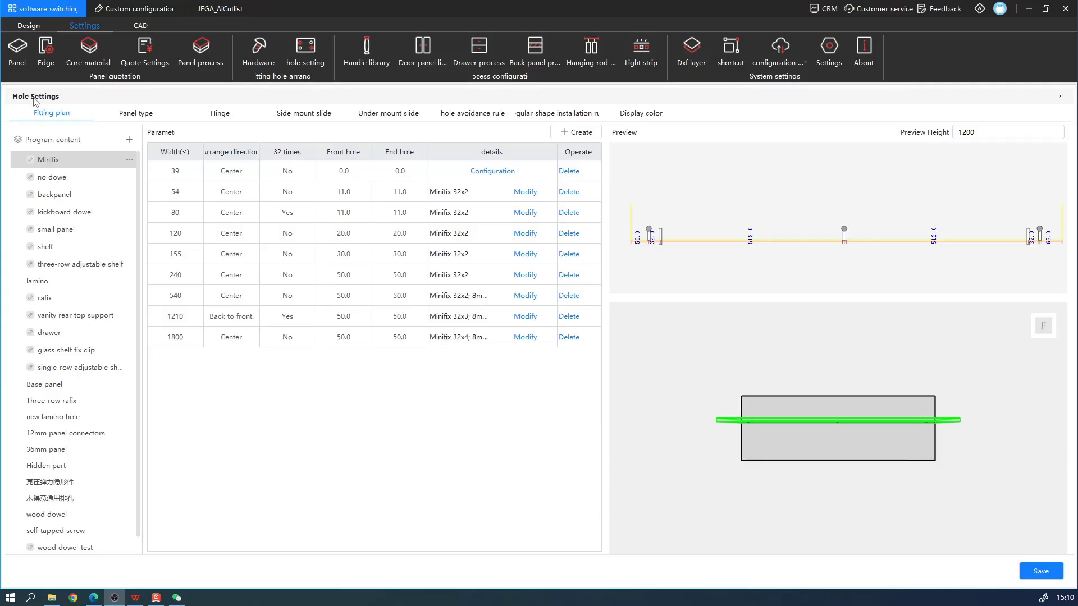
Step: Review the hole orientation options for the backpanel and support row and the drilling direction options for the top and fixed shelf row
{"action": "left_click", "coordinate": [126, 114]}
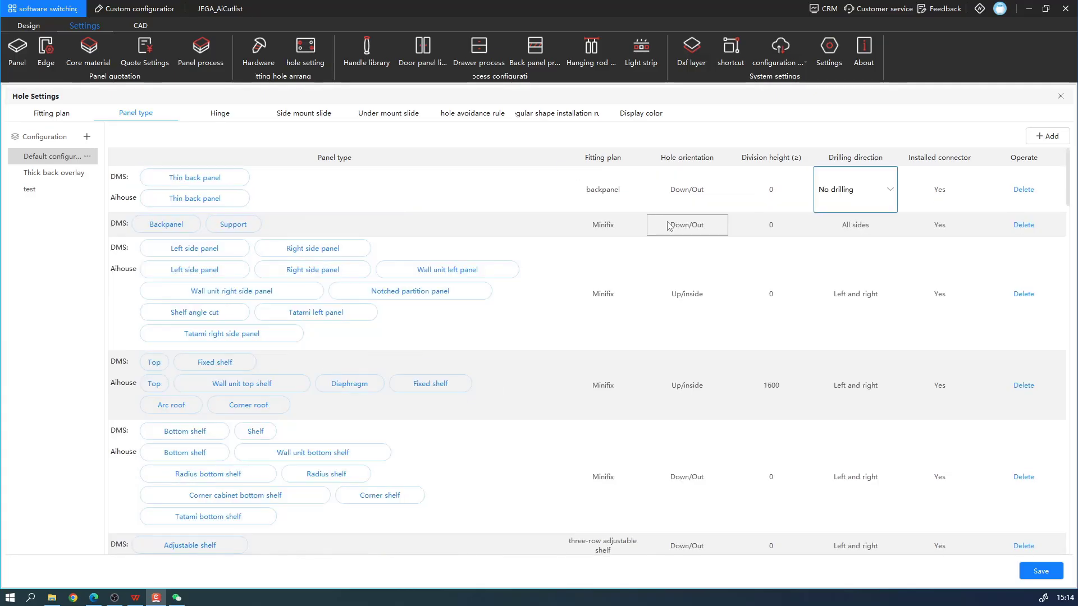
{"action": "left_click", "coordinate": [699, 228]}
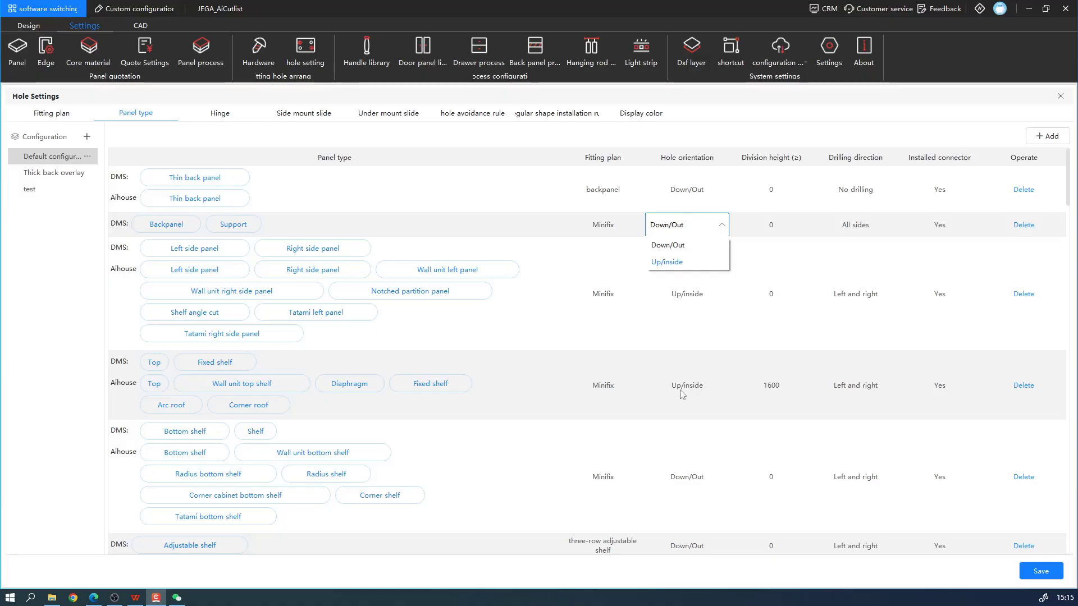
{"action": "left_click", "coordinate": [850, 384]}
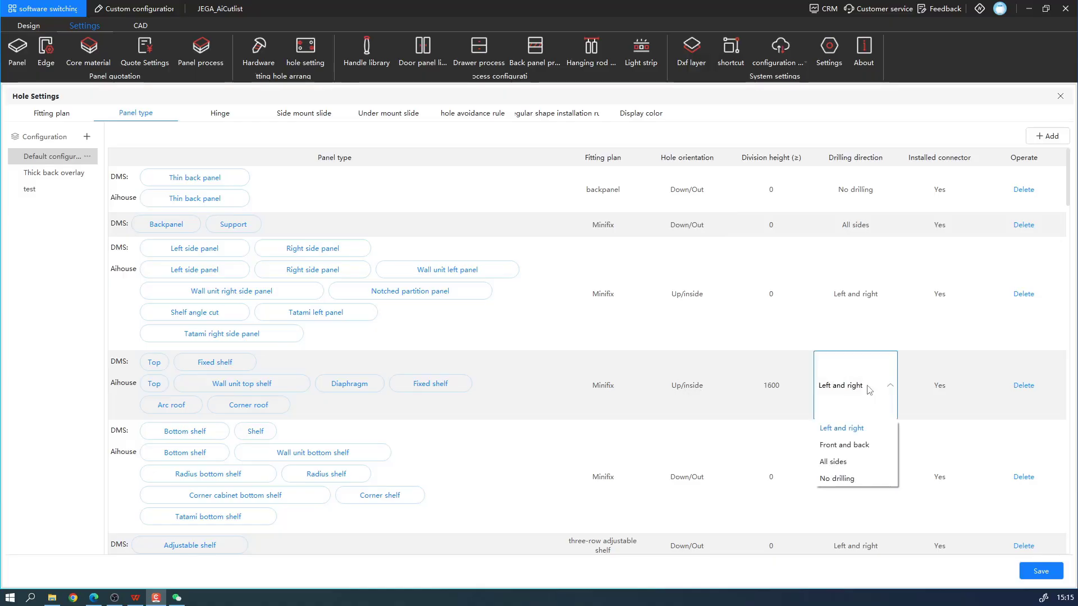
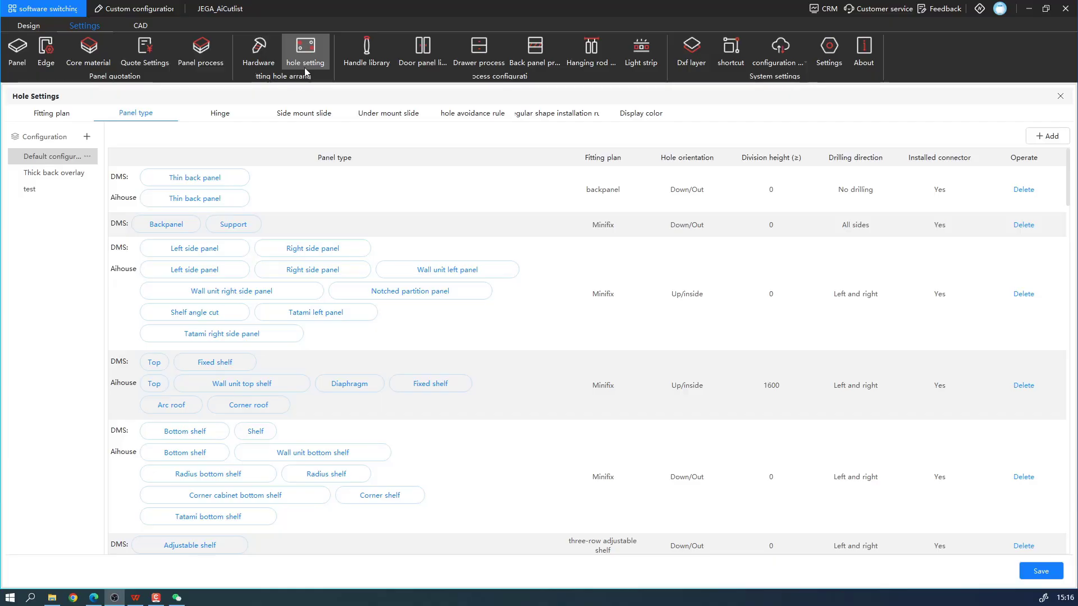
Step: Review the test panel type configuration and the wood dowel-test fitting plan with their available actions, and close the hole settings
{"action": "left_click", "coordinate": [56, 190]}
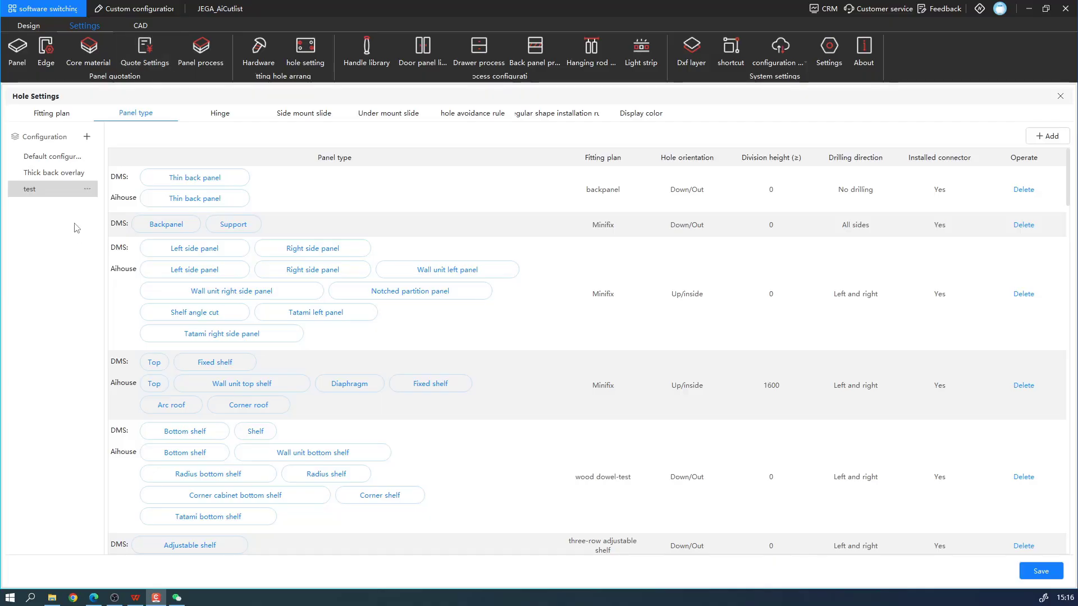
{"action": "left_click", "coordinate": [87, 190]}
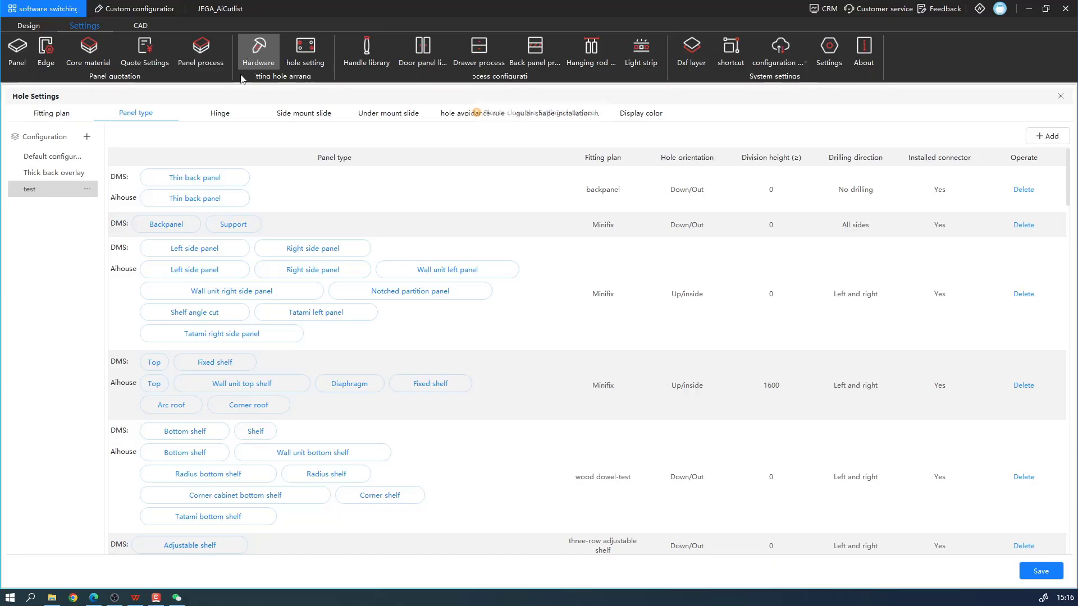
{"action": "left_click", "coordinate": [52, 113]}
{"action": "left_click", "coordinate": [81, 530]}
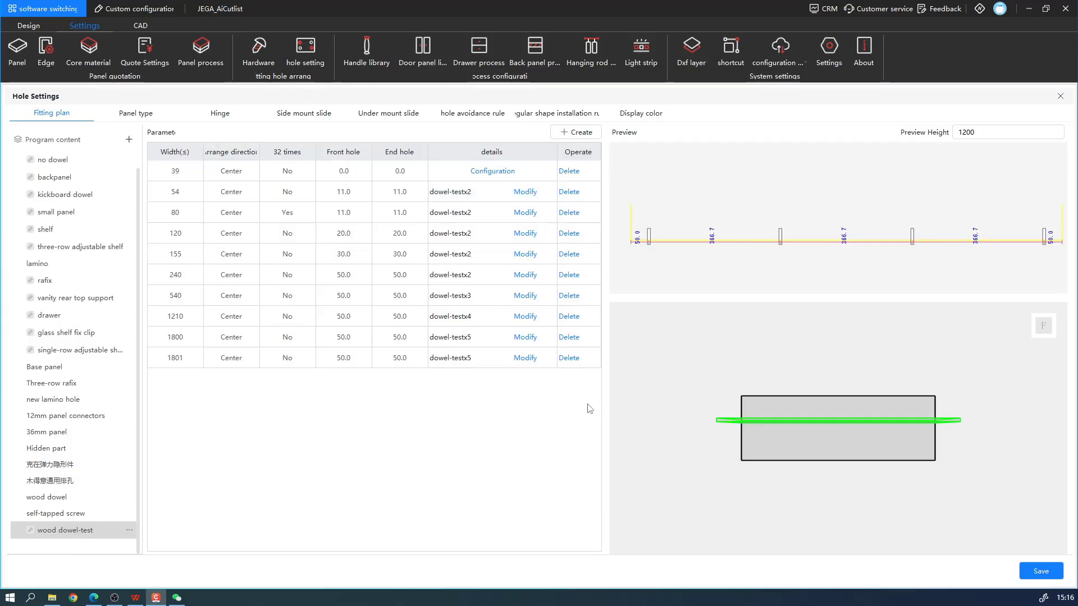
{"action": "left_click", "coordinate": [129, 530]}
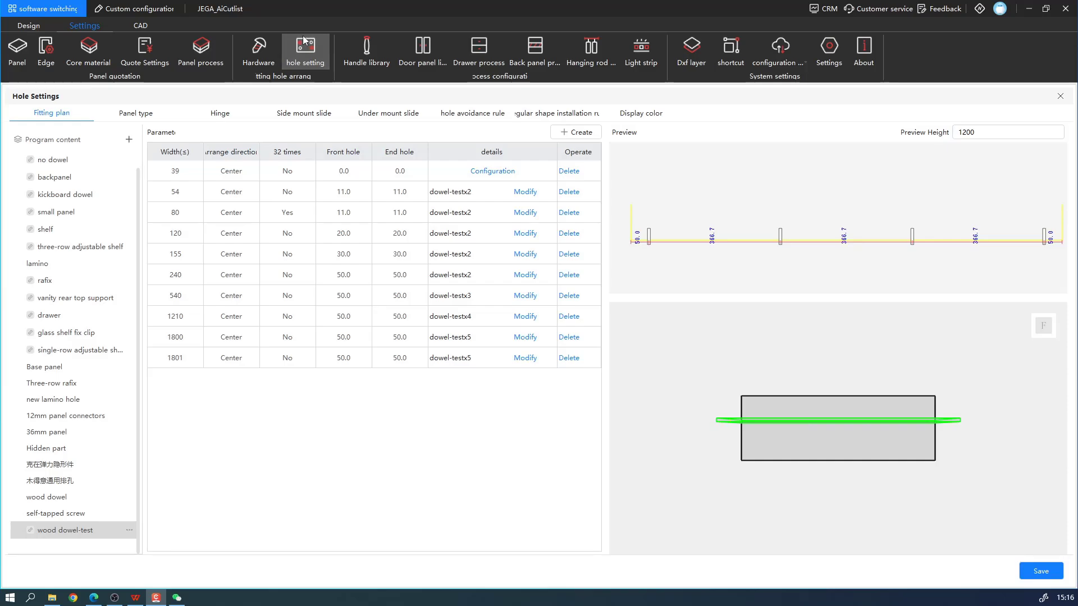
{"action": "left_click", "coordinate": [259, 49]}
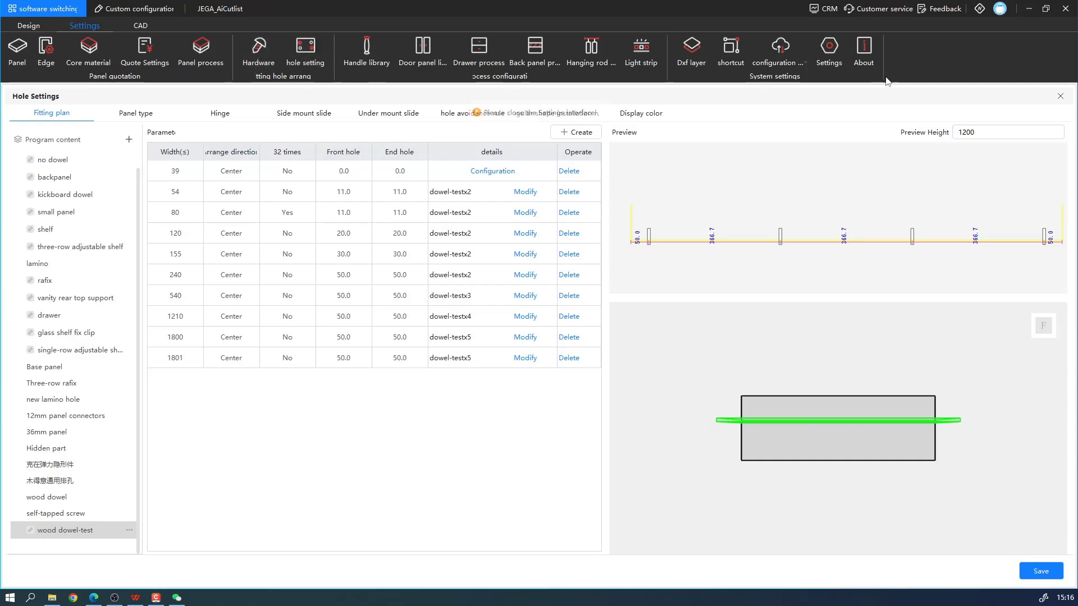
{"action": "left_click", "coordinate": [1060, 99]}
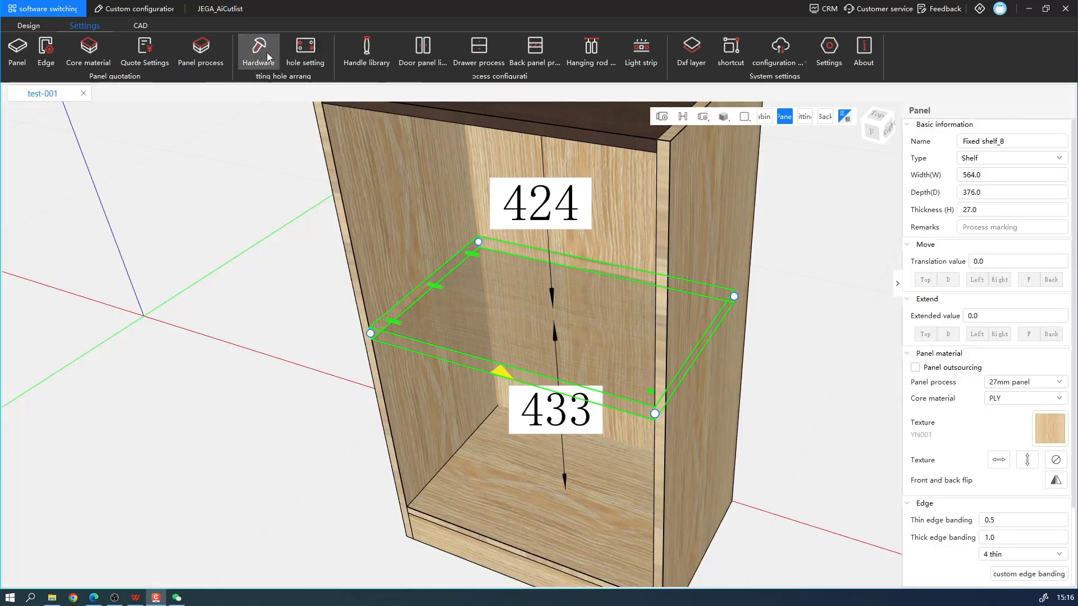
Step: Examine the dowel-test fitting in the Wood dowel catalog of the structural fittings
{"action": "left_click", "coordinate": [251, 58]}
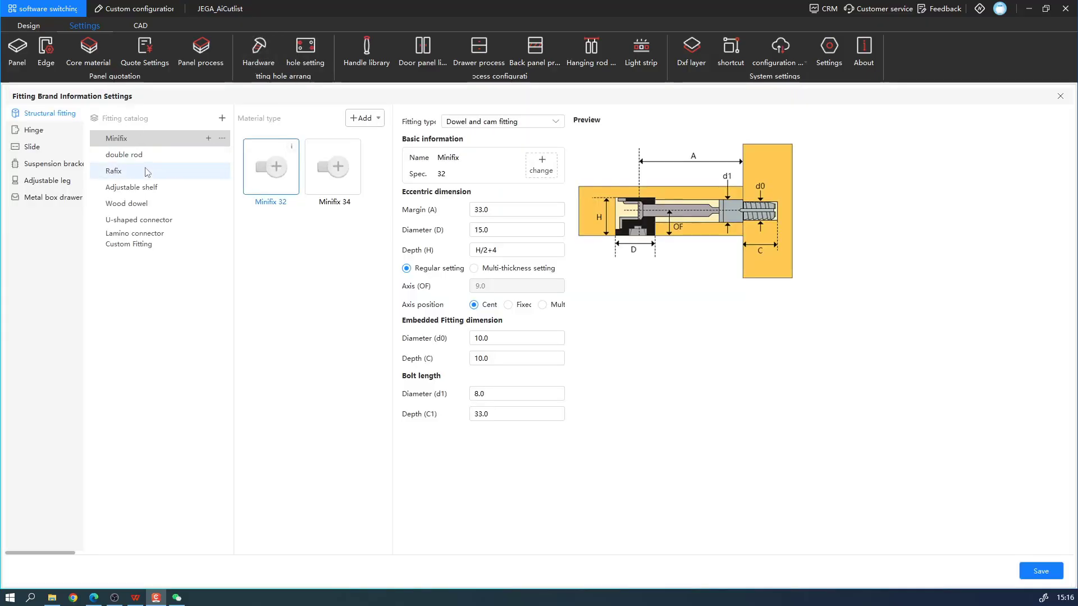
{"action": "left_click", "coordinate": [153, 205]}
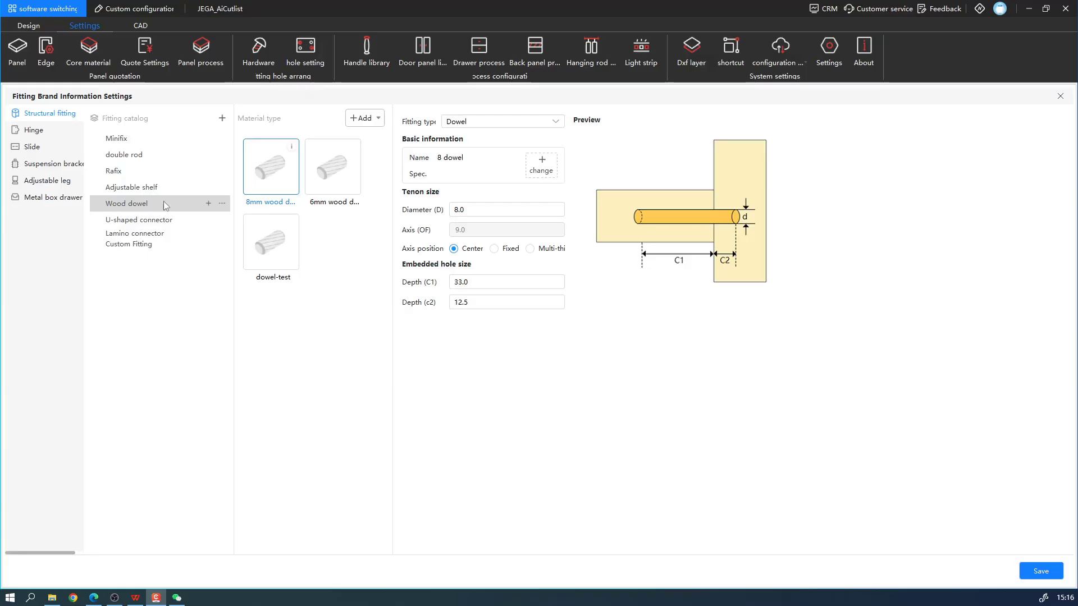
{"action": "left_click", "coordinate": [284, 261]}
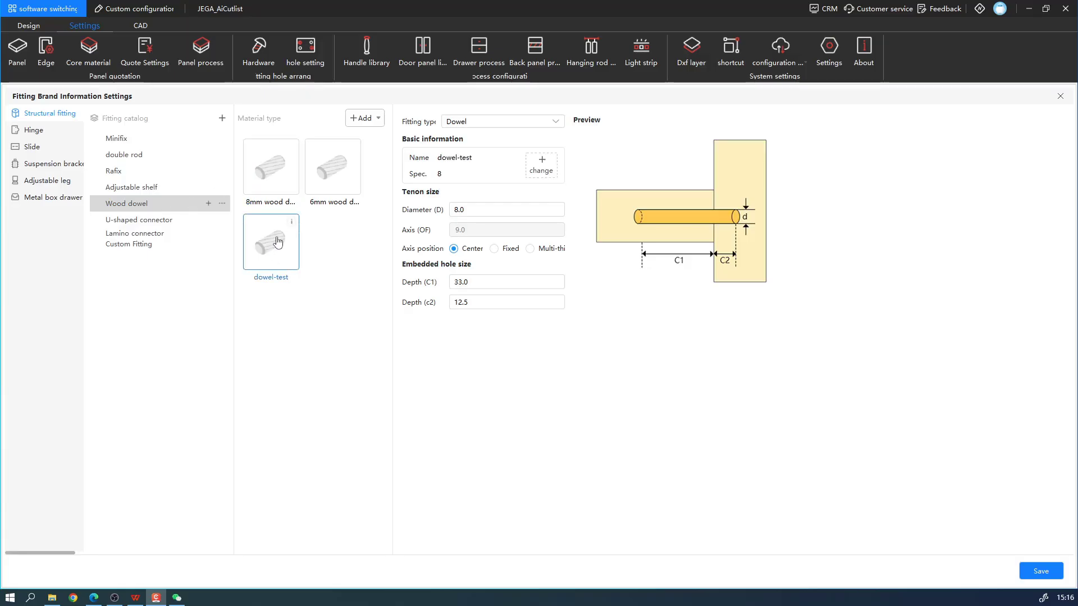
{"action": "right_click", "coordinate": [276, 240]}
{"action": "left_click", "coordinate": [344, 321]}
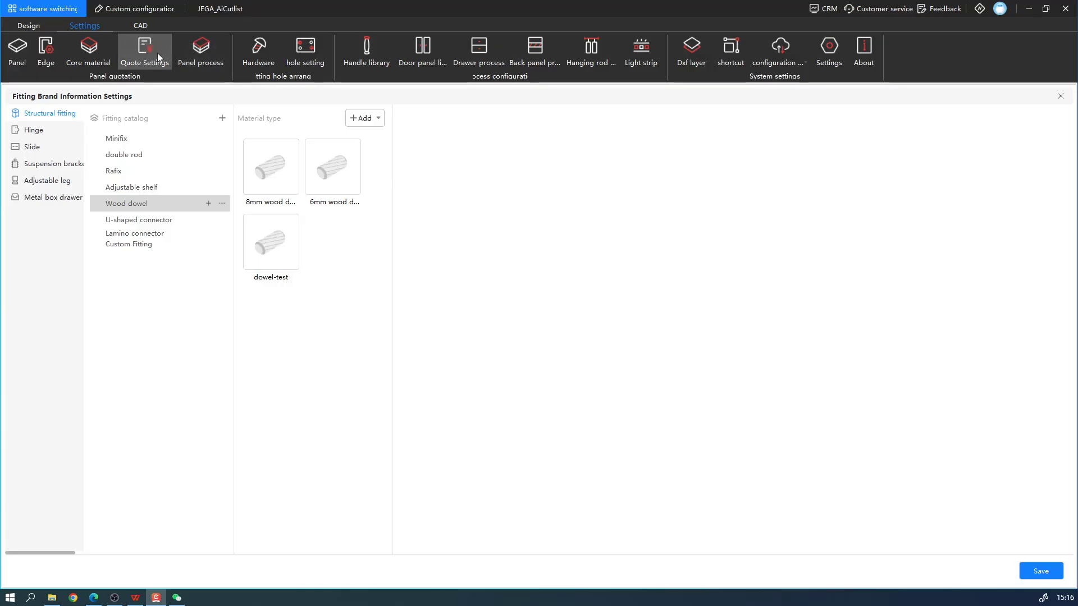
Step: Examine the dowel-test entry among the structural fittings in the hardware quote settings
{"action": "left_click", "coordinate": [153, 67]}
{"action": "left_click", "coordinate": [404, 85]}
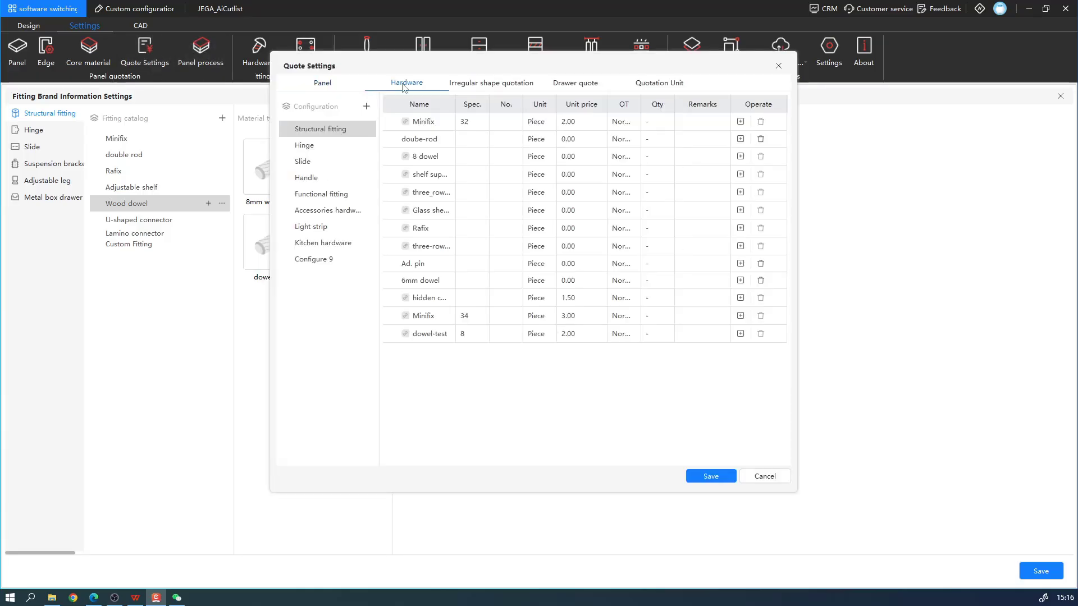
{"action": "left_click", "coordinate": [437, 335]}
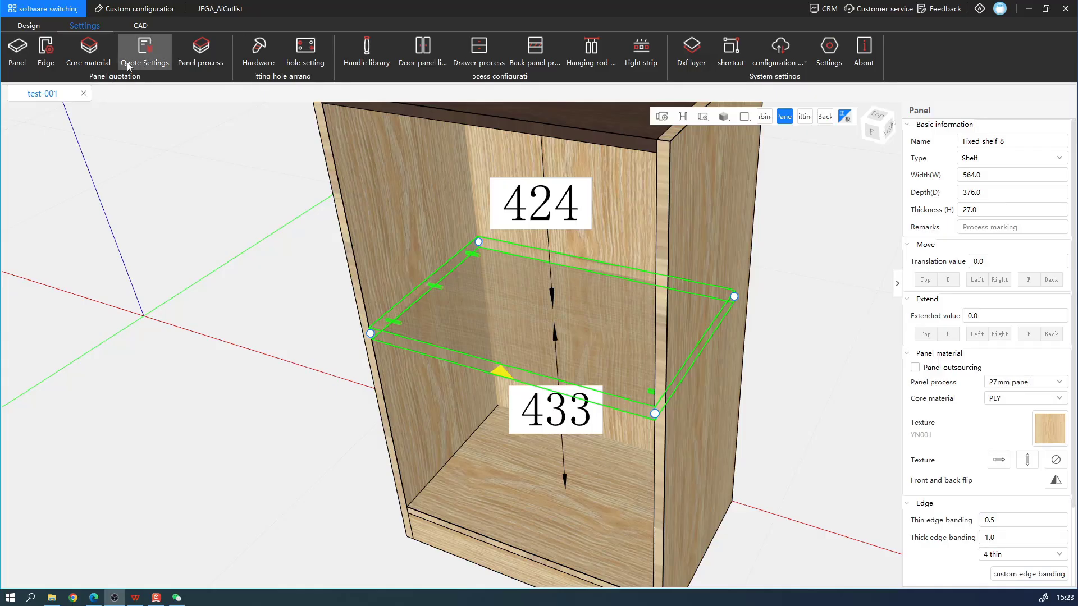
Step: Show the hinge list in the hardware quote settings and widen its Name column to read the full hinge names
{"action": "left_click", "coordinate": [128, 66]}
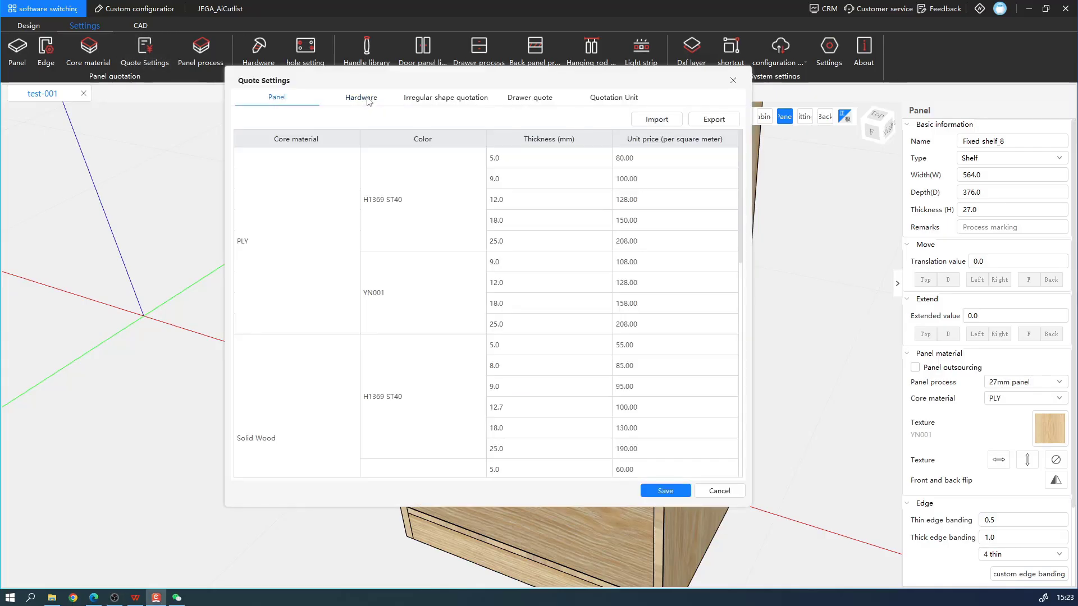
{"action": "left_click", "coordinate": [367, 100]}
{"action": "left_click", "coordinate": [281, 157]}
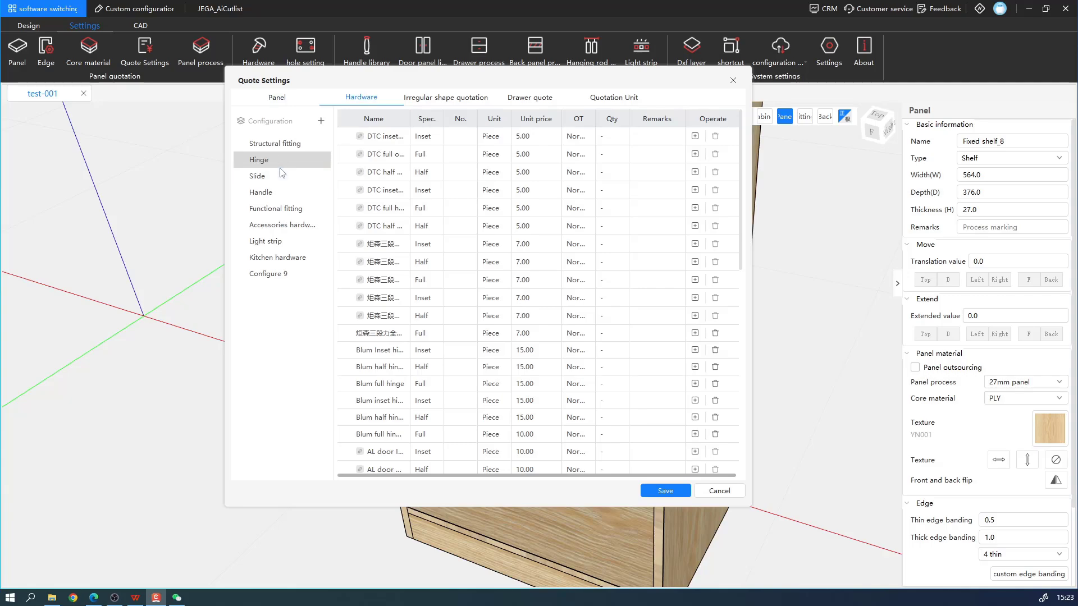
{"action": "left_click_drag", "start_coordinate": [410, 119], "coordinate": [472, 128]}
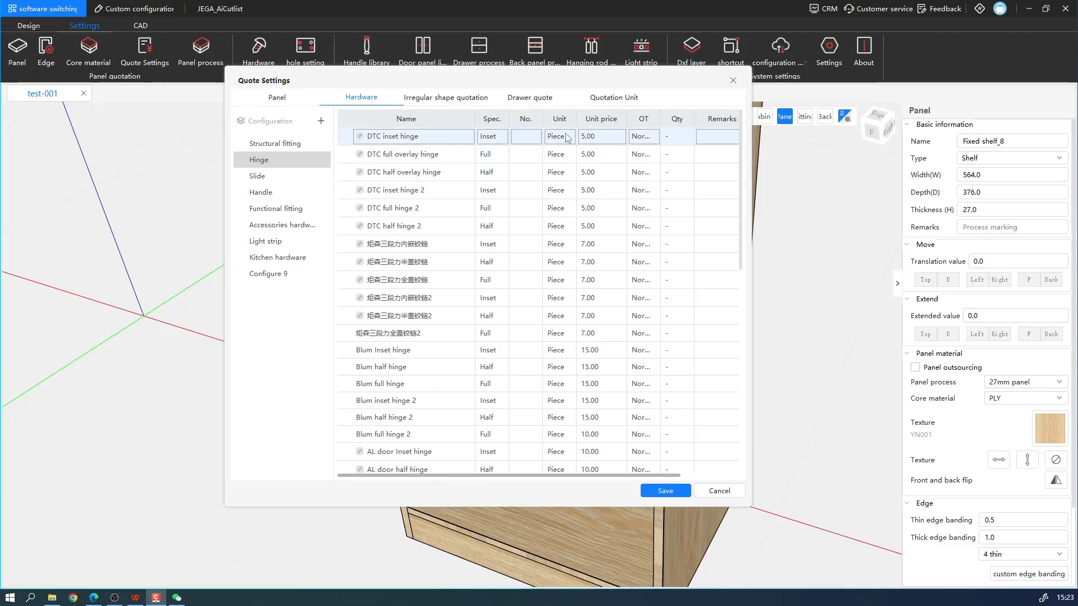
Step: Pin a screenshot of the hinge quote list on screen for reference and cancel the quote settings
{"action": "key", "text": "F1"}
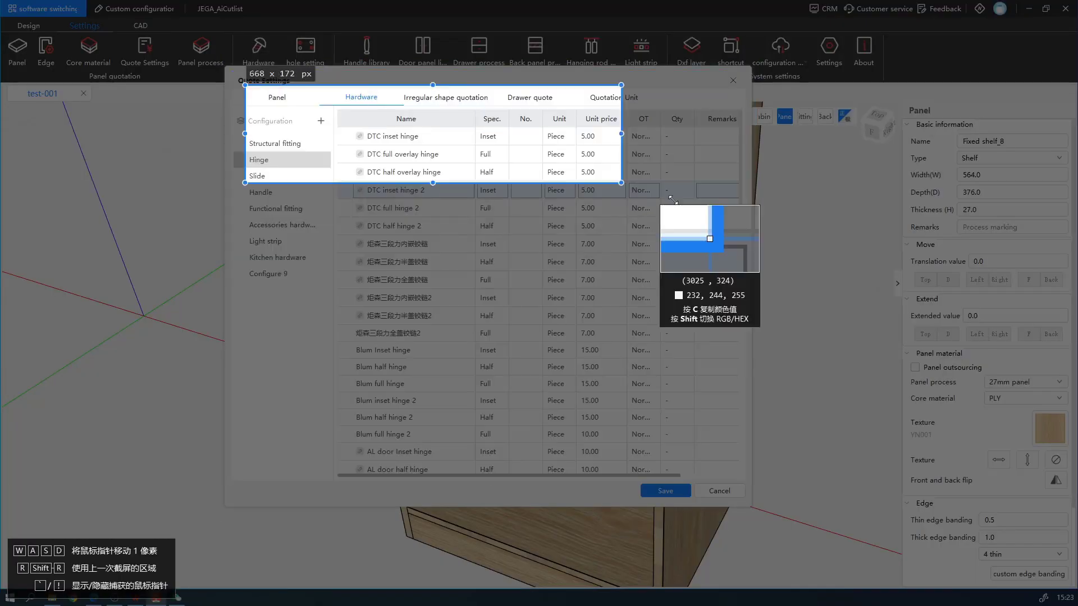
{"action": "left_click_drag", "start_coordinate": [673, 200], "coordinate": [738, 241]}
{"action": "left_click", "coordinate": [688, 255]}
{"action": "left_click_drag", "start_coordinate": [550, 190], "coordinate": [269, 390]}
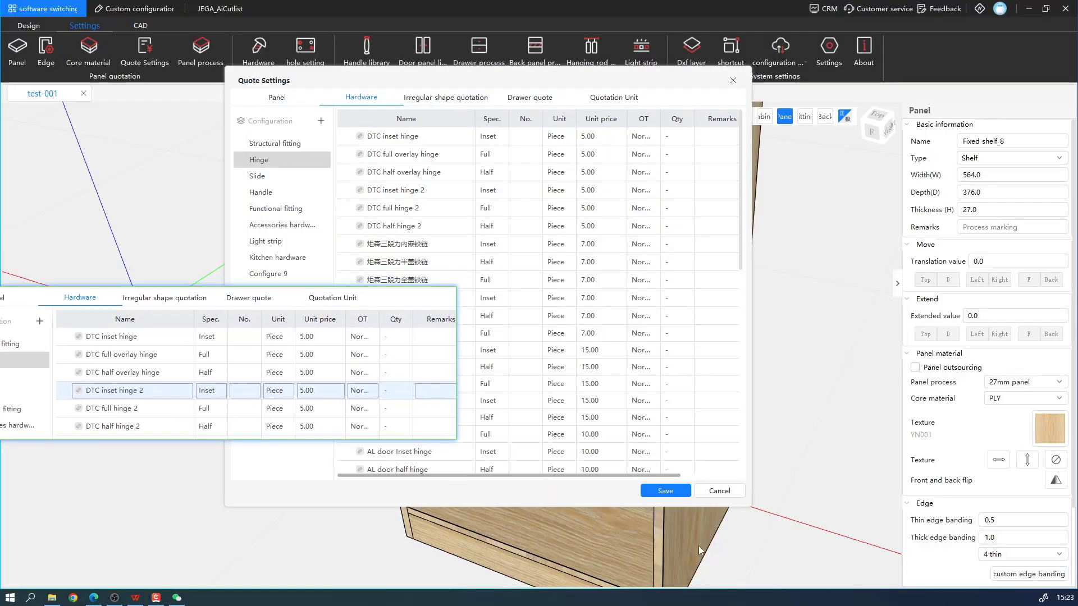
{"action": "left_click", "coordinate": [717, 491]}
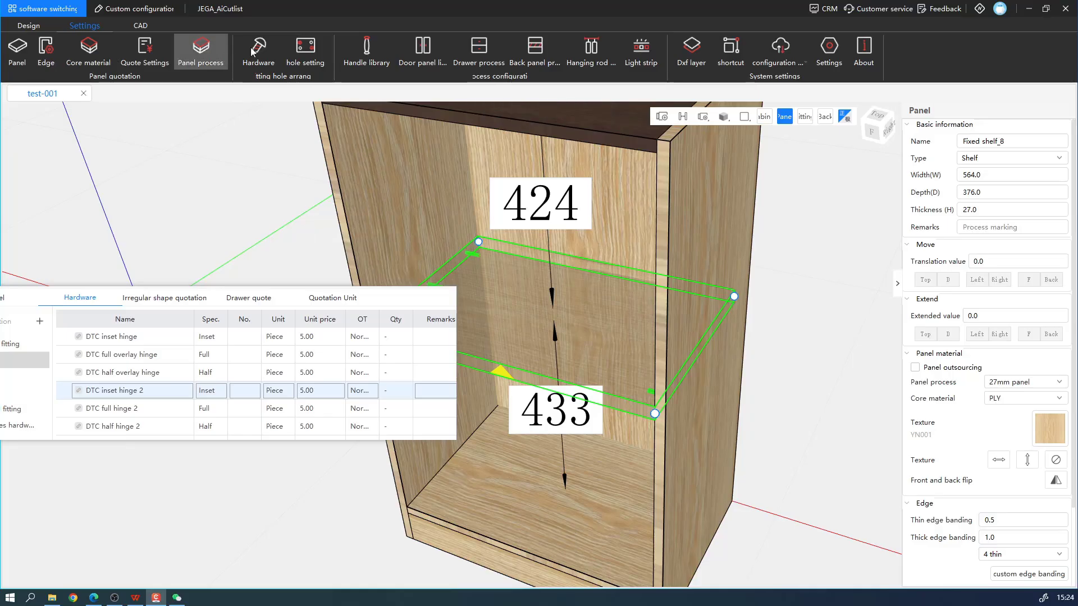
Step: Open the Inset hinge fittings and move the pinned screenshot clear of the hinge catalog and parameters
{"action": "left_click", "coordinate": [277, 63]}
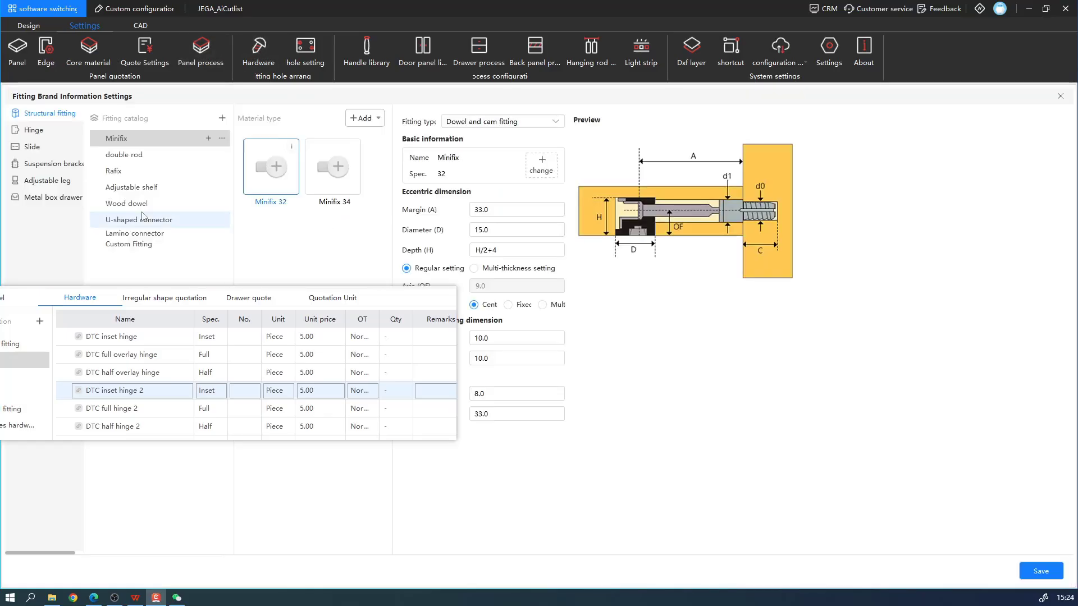
{"action": "left_click", "coordinate": [33, 130]}
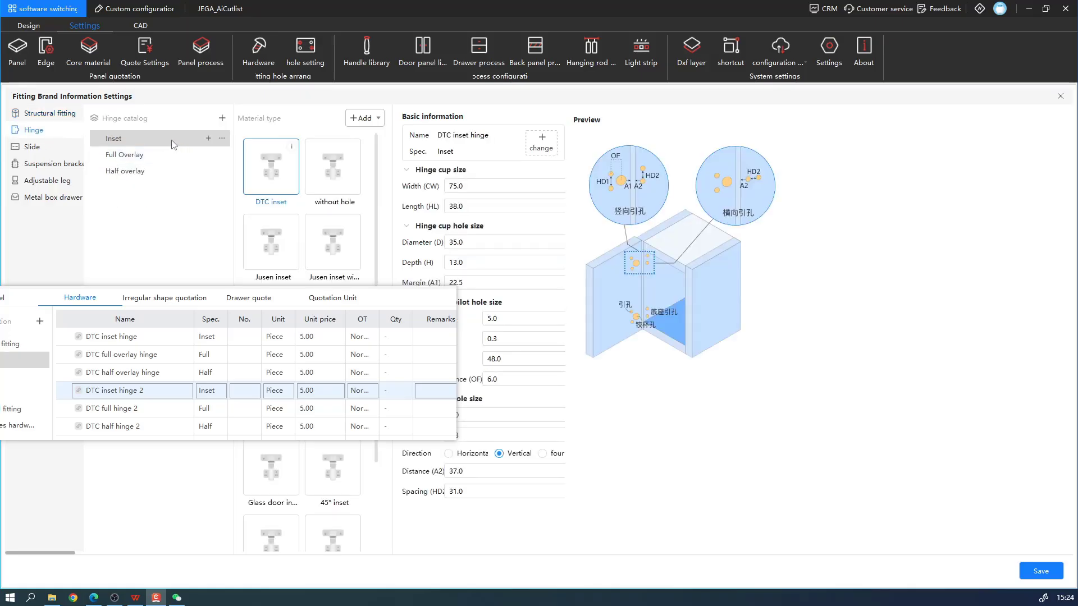
{"action": "left_click_drag", "start_coordinate": [229, 424], "coordinate": [796, 415]}
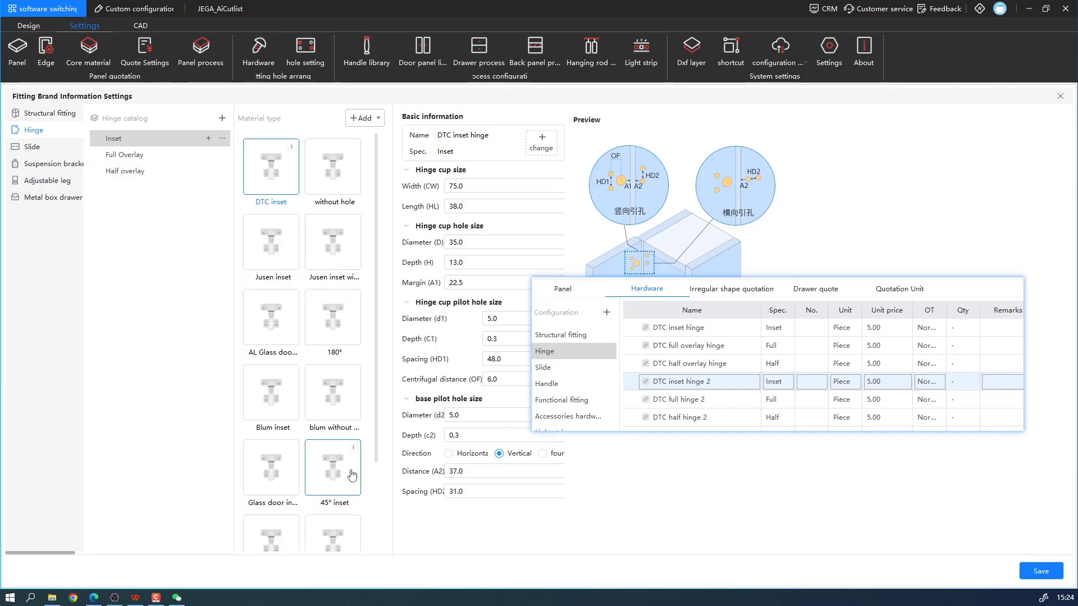
Step: Confirm DTC inset hinge as the accessory linked to the DTC inset fitting, and save and close the fitting settings
{"action": "left_click", "coordinate": [362, 118]}
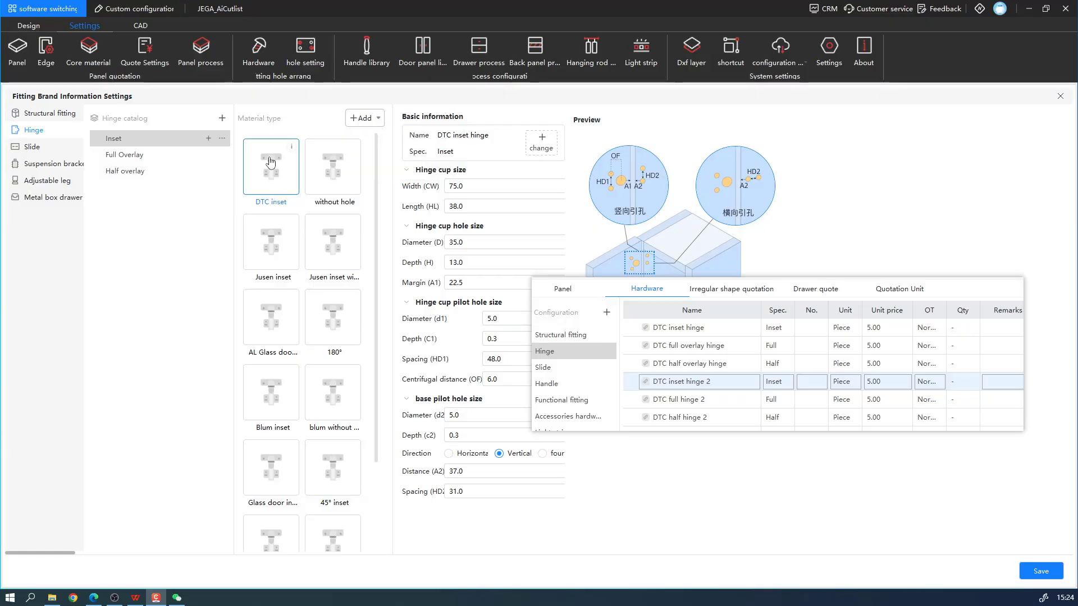
{"action": "right_click", "coordinate": [274, 169]}
{"action": "left_click", "coordinate": [292, 206]}
{"action": "left_click", "coordinate": [540, 146]}
{"action": "left_click_drag", "start_coordinate": [542, 199], "coordinate": [312, 171]}
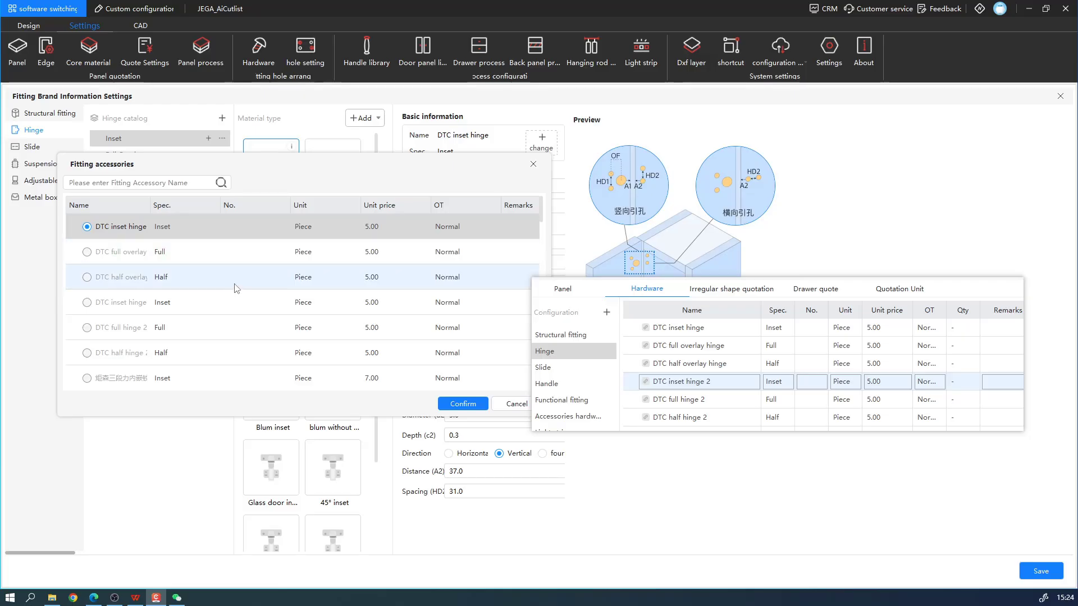
{"action": "left_click", "coordinate": [464, 404]}
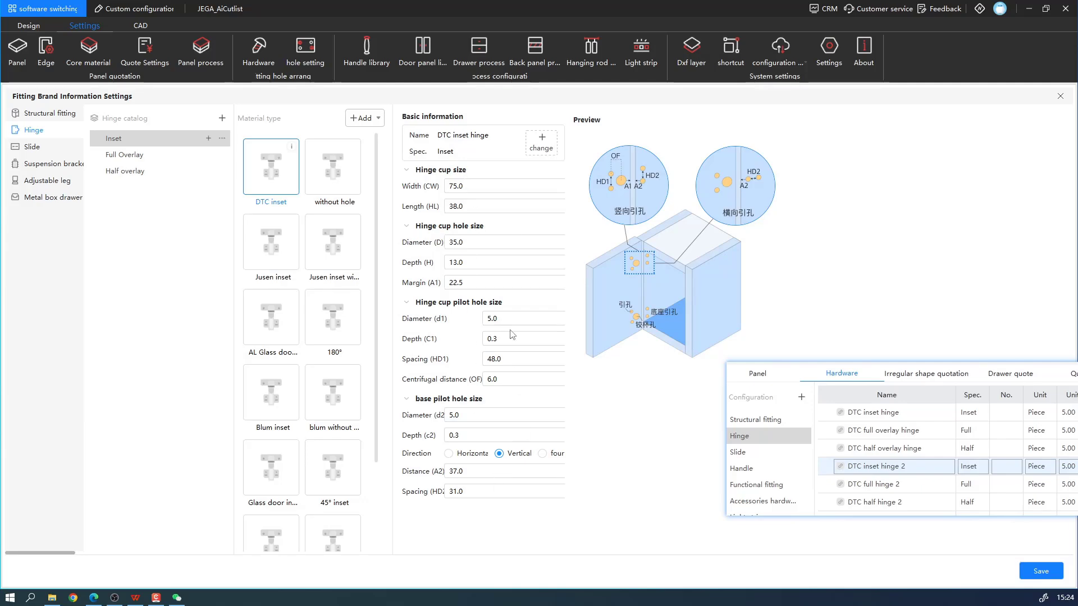
{"action": "left_click", "coordinate": [1041, 571]}
{"action": "left_click", "coordinate": [1061, 96]}
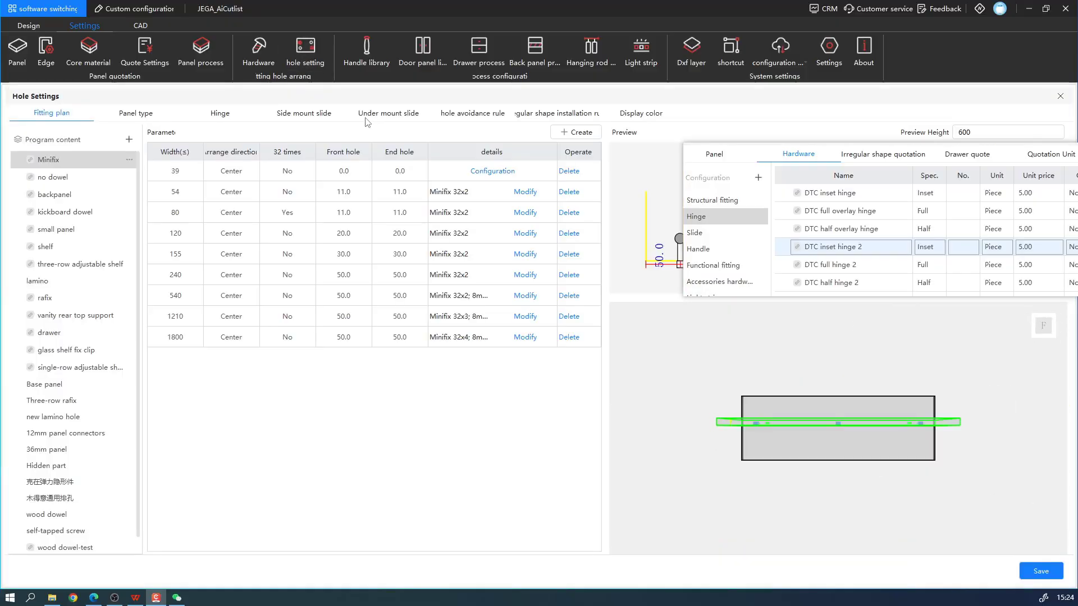
Step: Open the hinge hole settings and check the full overlay, half overlay and inset hinges assigned to the Default configuration
{"action": "left_click", "coordinate": [220, 114]}
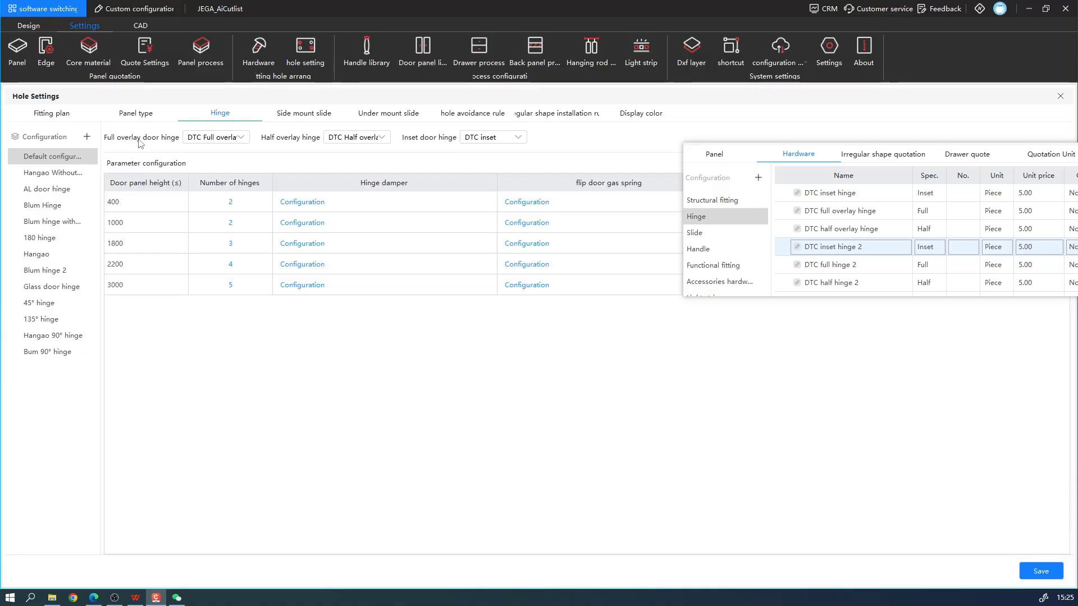
{"action": "left_click", "coordinate": [235, 137]}
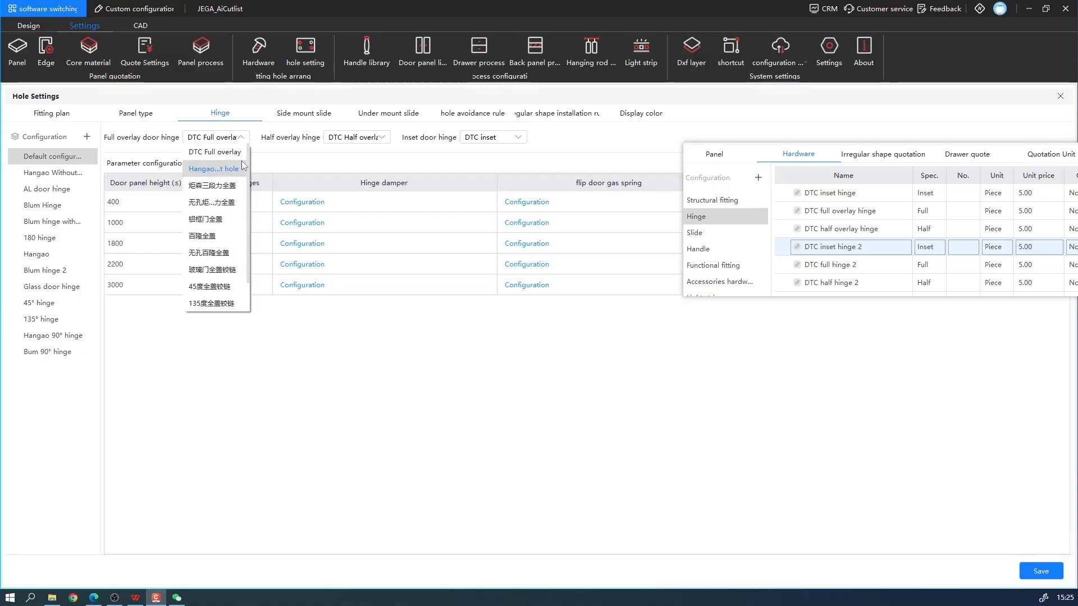
{"action": "left_click", "coordinate": [350, 141]}
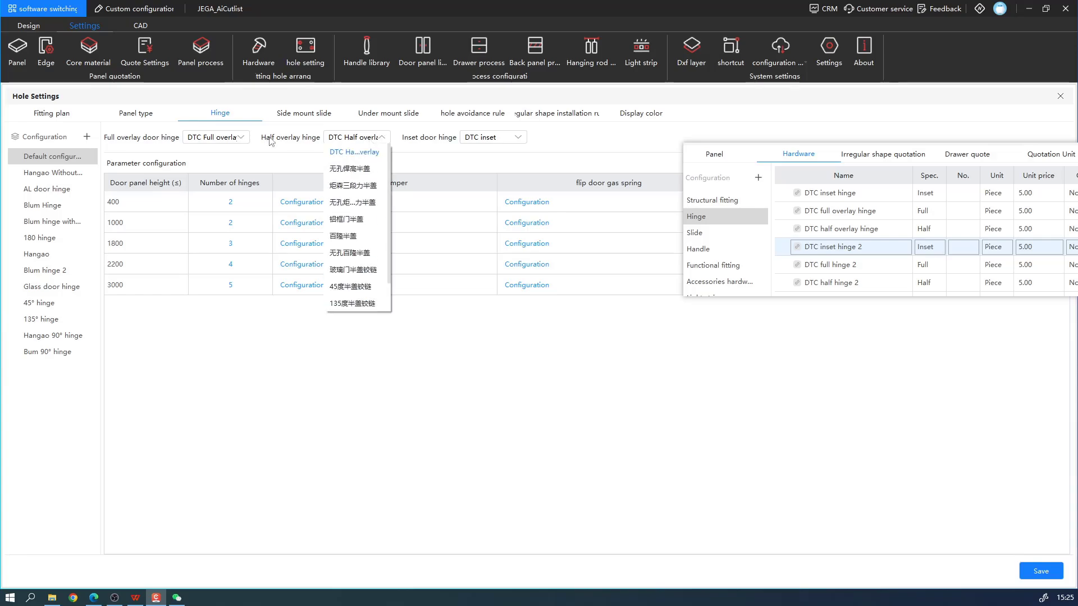
{"action": "left_click", "coordinate": [368, 151]}
{"action": "left_click", "coordinate": [486, 142]}
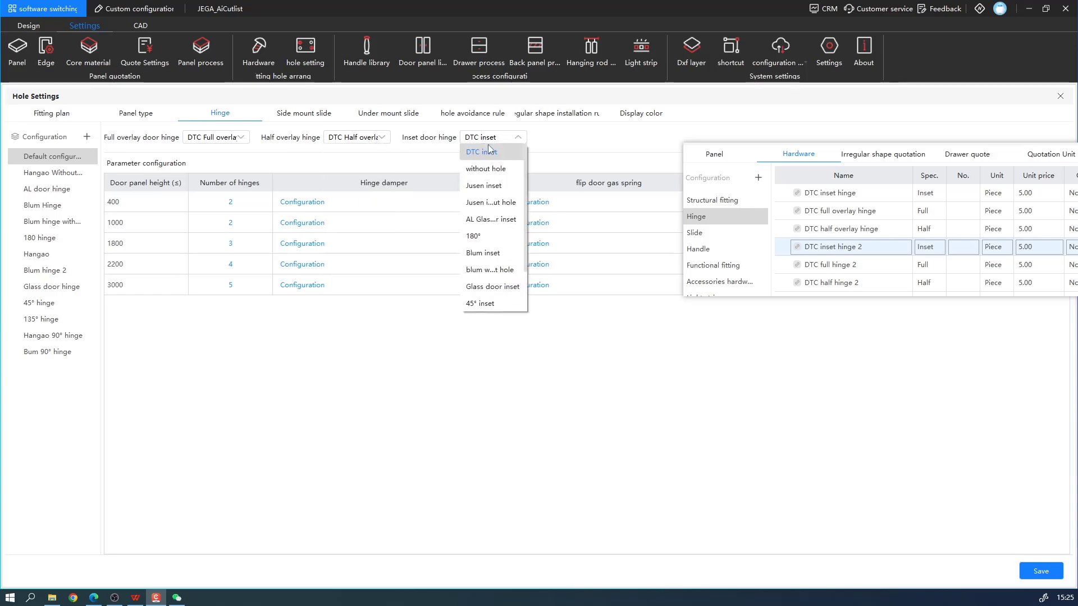
{"action": "left_click", "coordinate": [544, 147]}
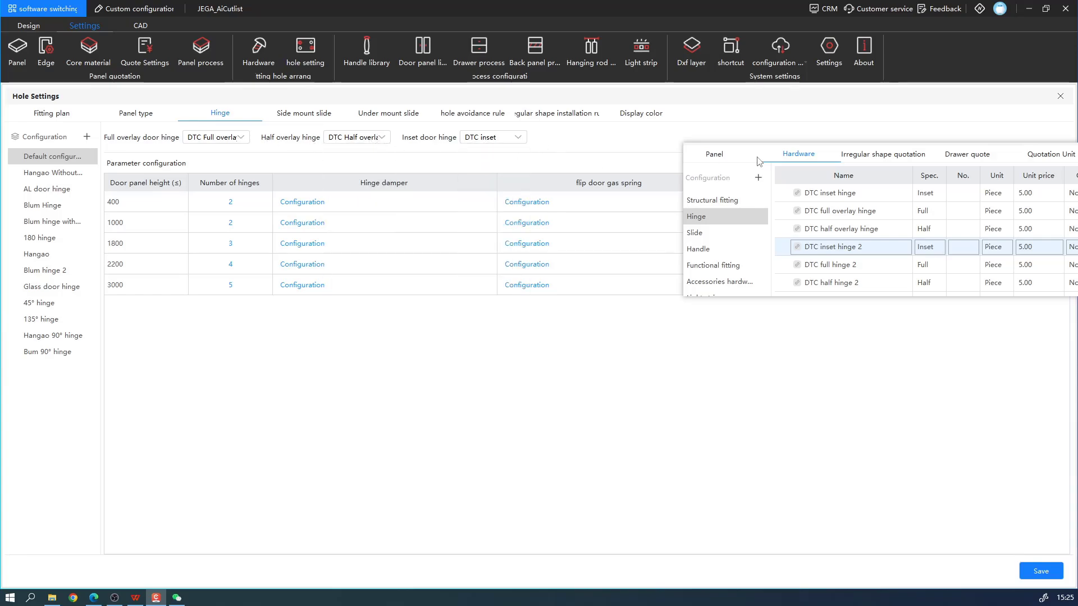
Step: Move the pinned hinge quote screenshot clear of the parameter table and close it
{"action": "left_click_drag", "start_coordinate": [757, 162], "coordinate": [495, 343]}
{"action": "right_click", "coordinate": [610, 387]}
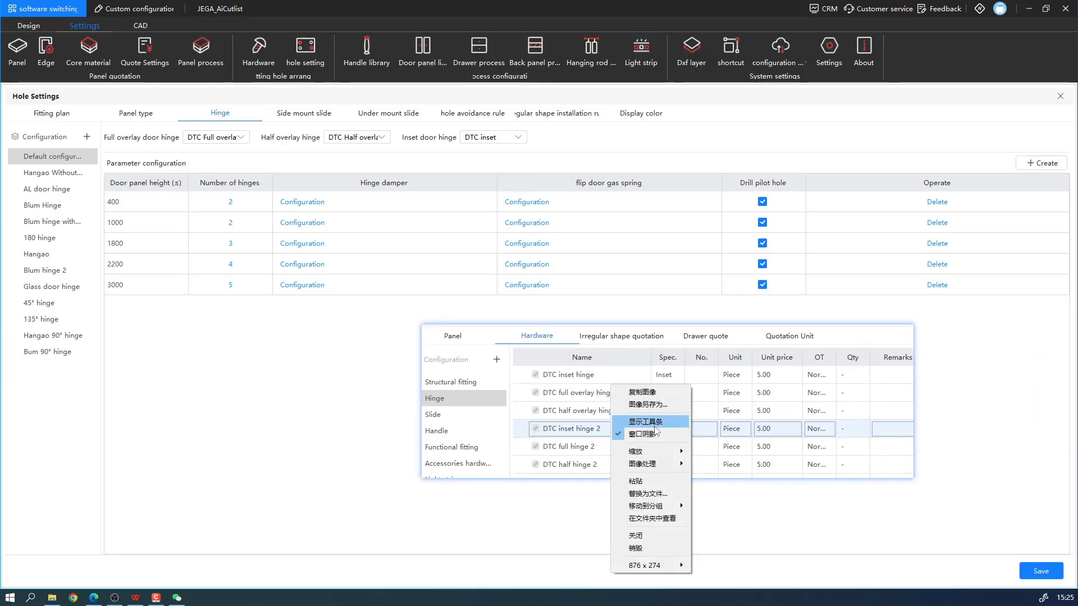
{"action": "left_click", "coordinate": [646, 535]}
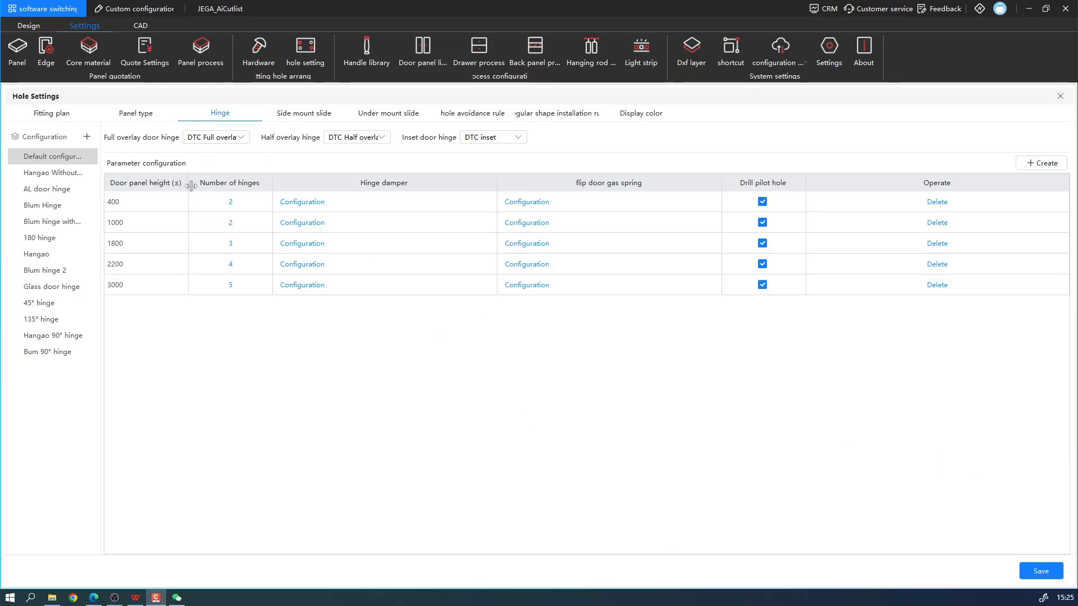
Step: Check the reserved values and preview height of the hinge layout for door panels up to 400, and save the layout
{"action": "left_click", "coordinate": [150, 202]}
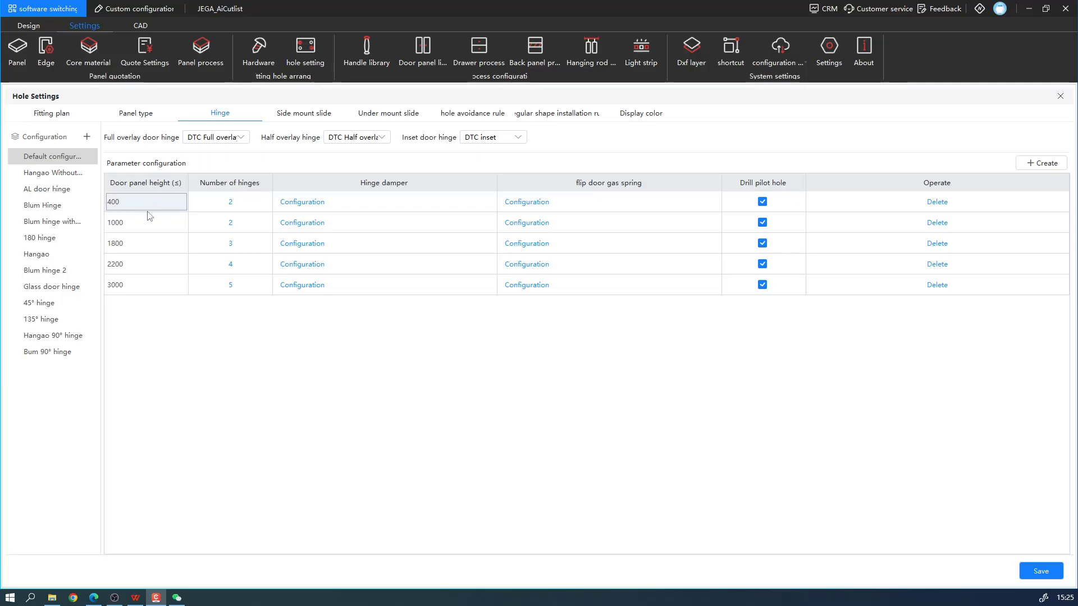
{"action": "left_click", "coordinate": [237, 204]}
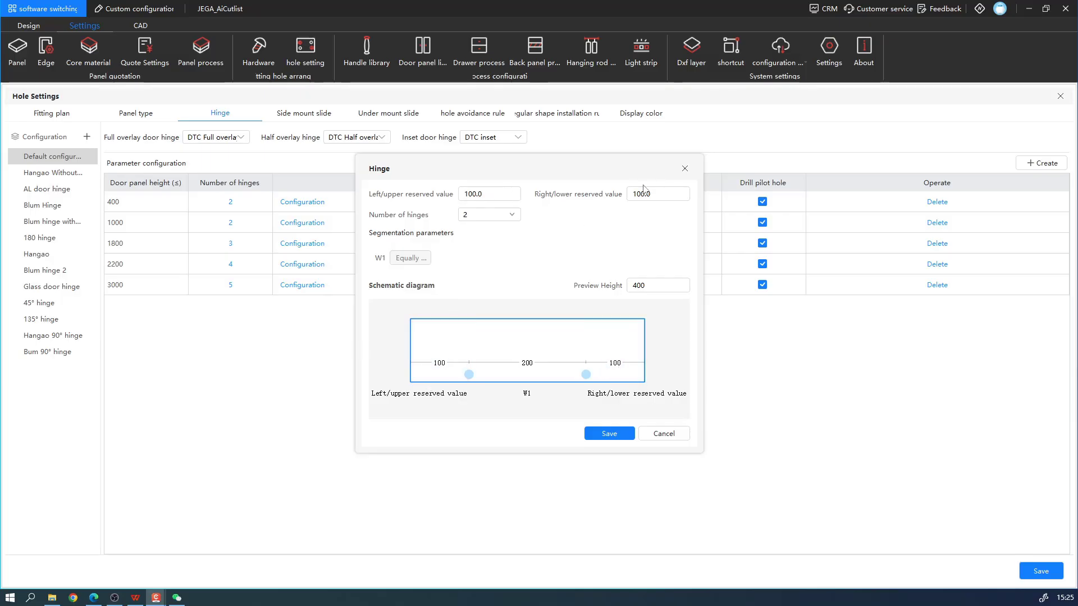
{"action": "left_click_drag", "start_coordinate": [644, 191], "coordinate": [623, 198]}
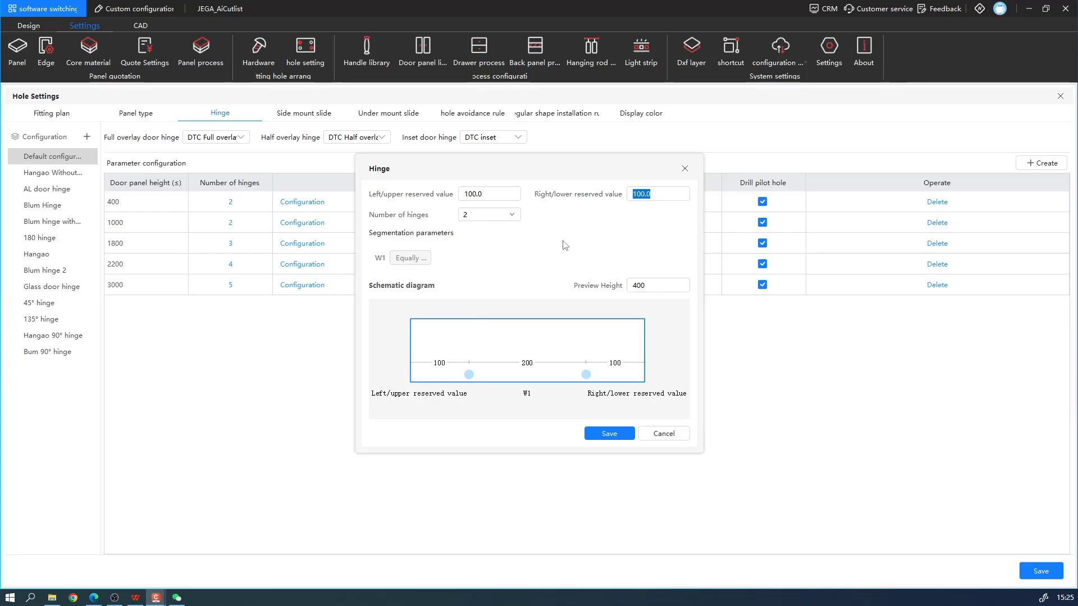
{"action": "left_click", "coordinate": [655, 290]}
{"action": "left_click_drag", "start_coordinate": [655, 292], "coordinate": [599, 284]}
{"action": "left_click", "coordinate": [653, 288]}
{"action": "left_click", "coordinate": [609, 433]}
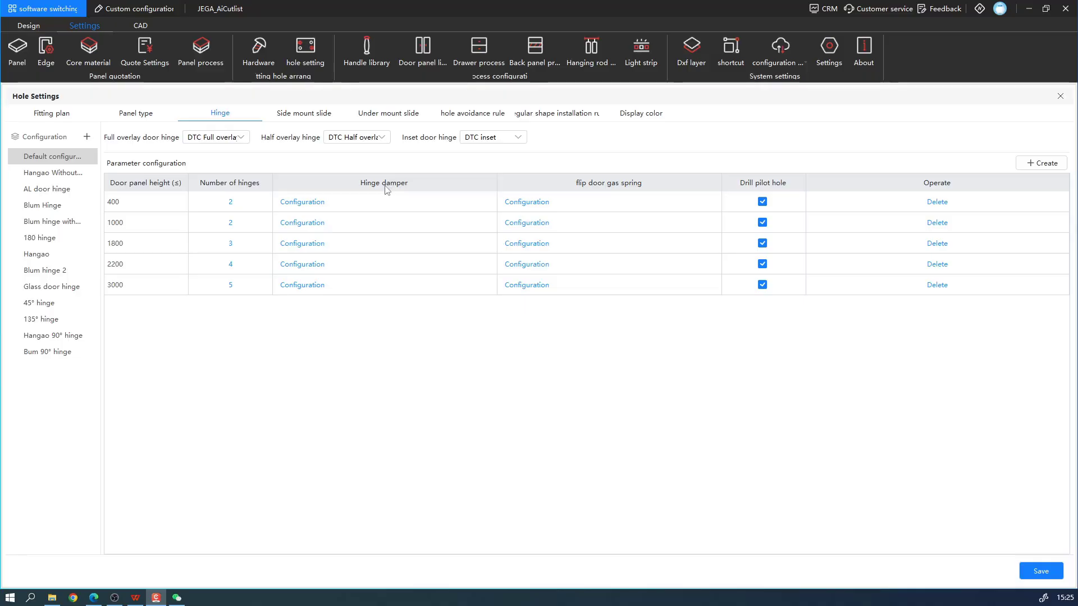
Step: View the accessories selectable as hinge damper and flip door gas spring for the 400 door panel height, without choosing any
{"action": "left_click", "coordinate": [302, 202]}
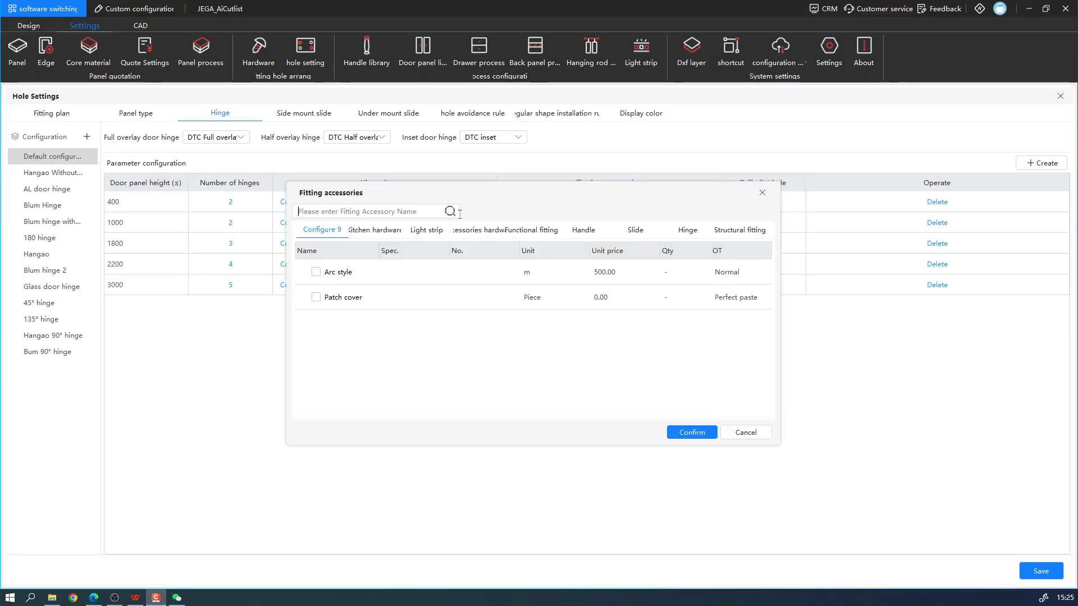
{"action": "left_click_drag", "start_coordinate": [495, 204], "coordinate": [560, 283]}
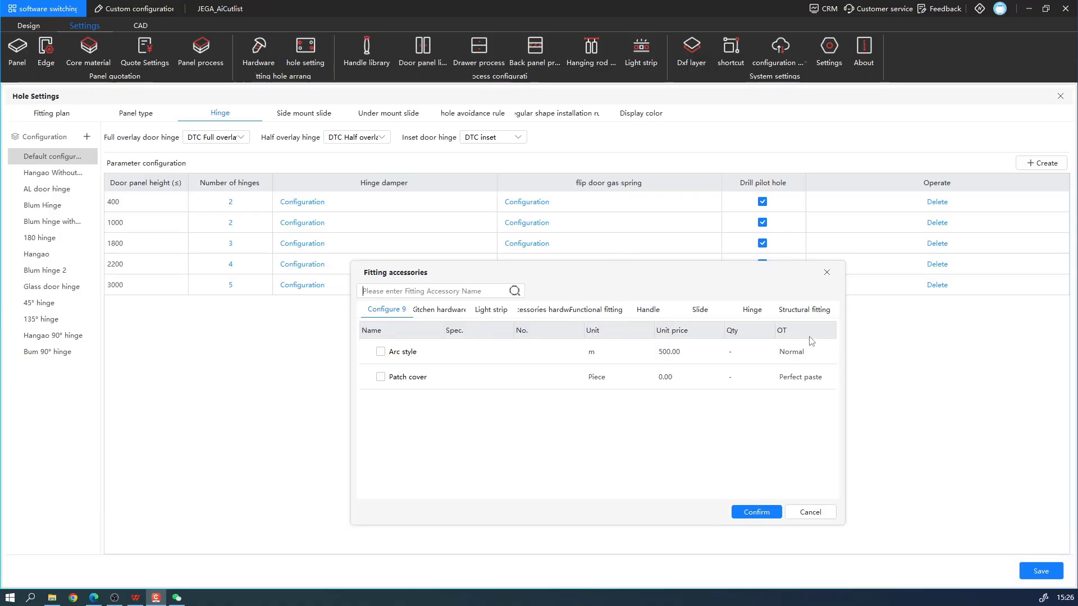
{"action": "left_click", "coordinate": [826, 272]}
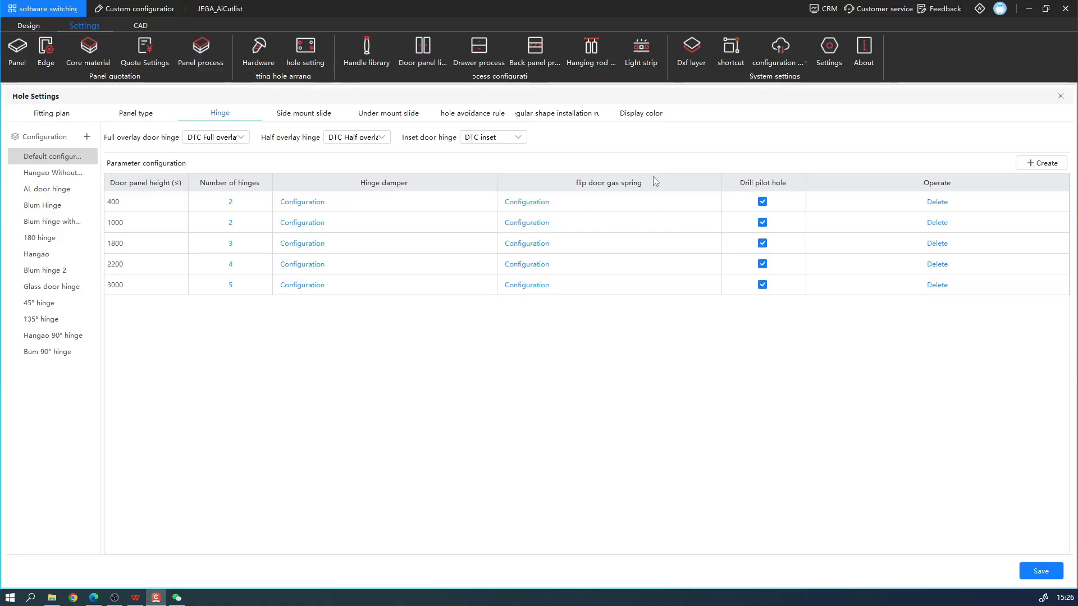
{"action": "left_click", "coordinate": [542, 209]}
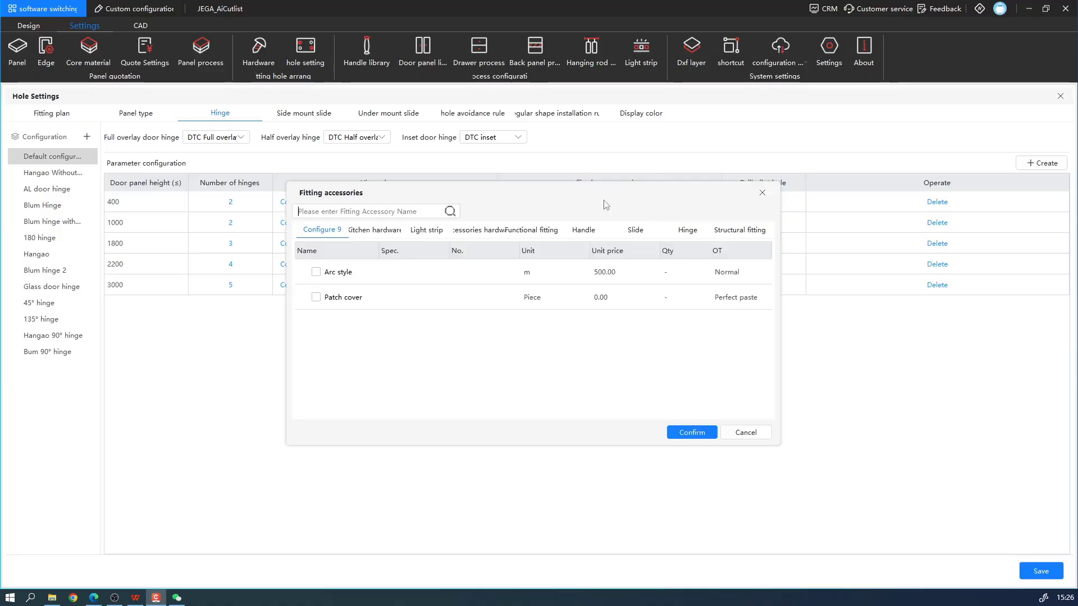
{"action": "left_click", "coordinate": [762, 197]}
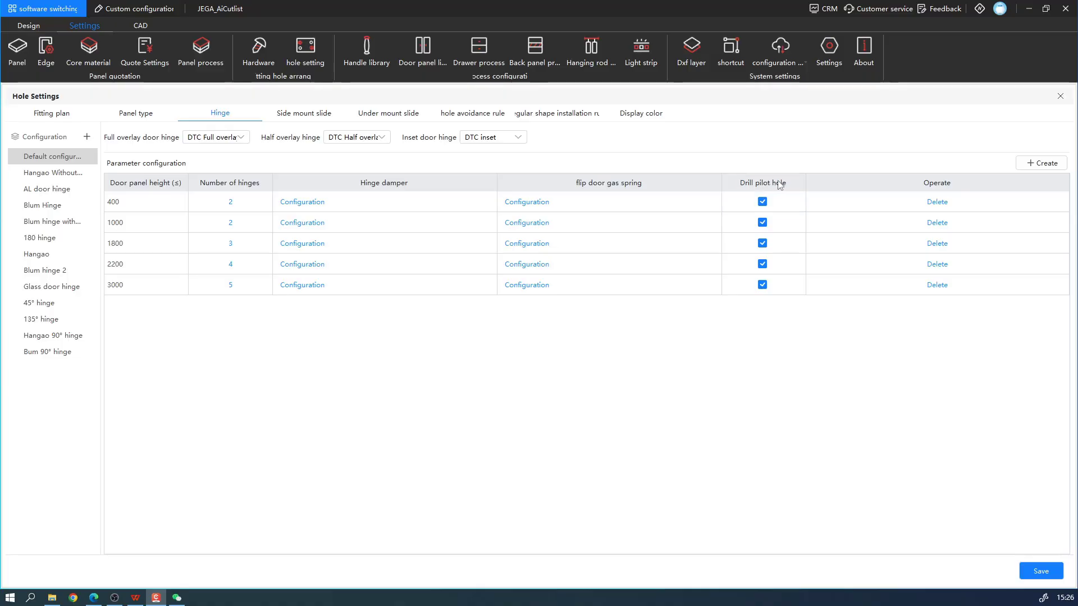
Step: Keep DTC Full overlay as the full overlay door hinge of the Default configuration and close the hole settings
{"action": "left_click", "coordinate": [235, 138]}
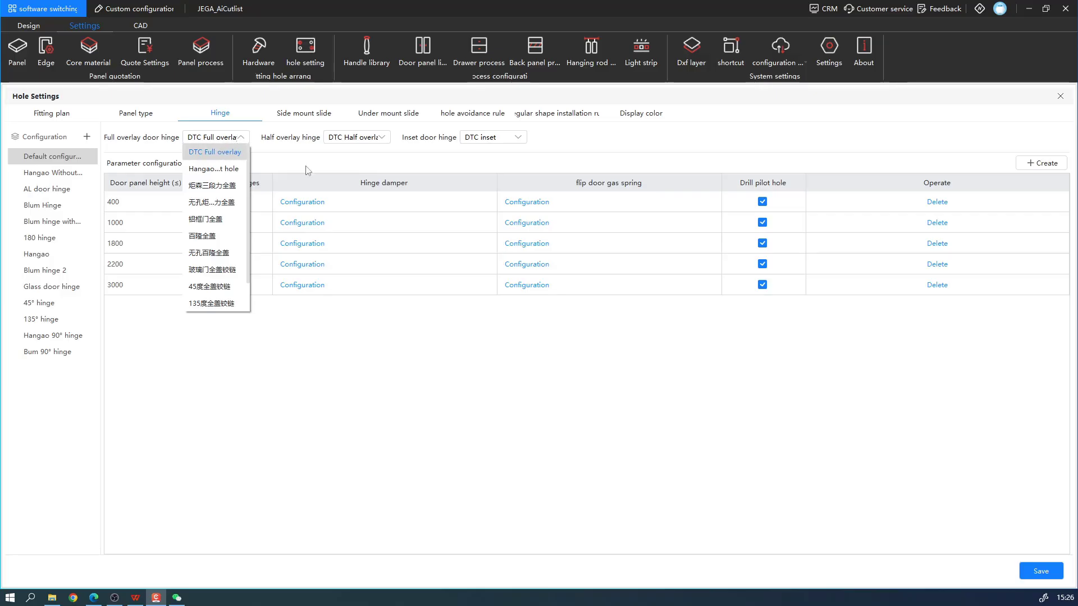
{"action": "left_click", "coordinate": [221, 150]}
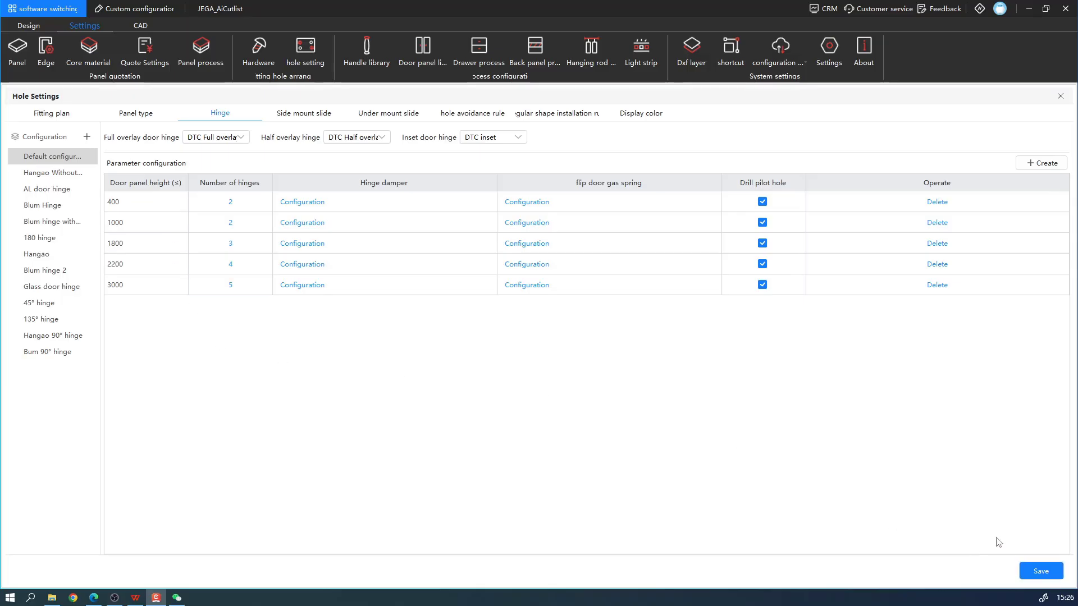
{"action": "left_click", "coordinate": [1067, 98]}
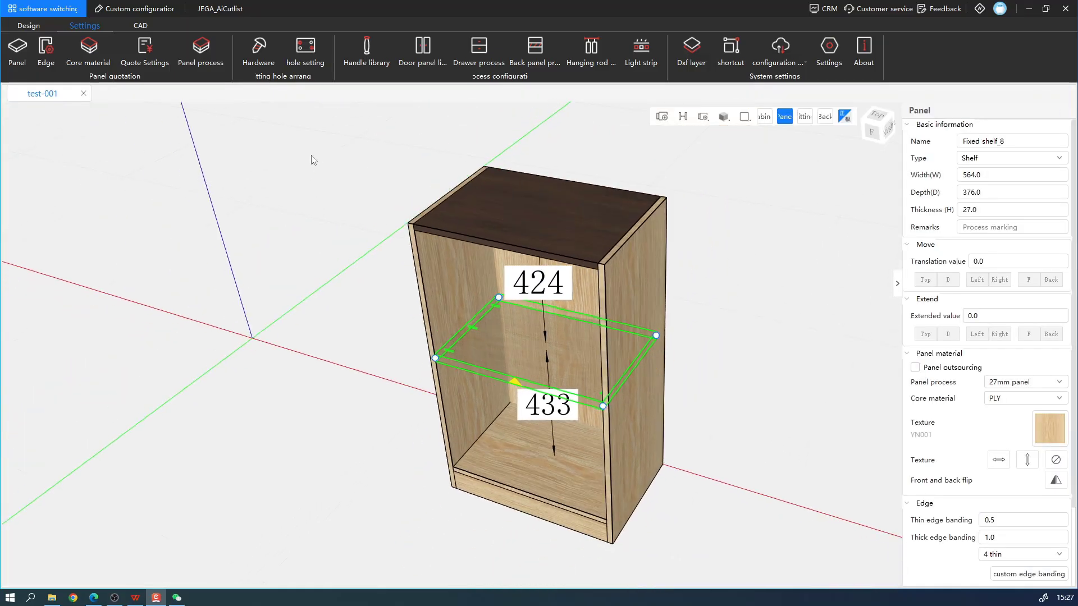
Step: Browse the hinge configurations offered when installing fittings on the cabinet, and leave the hardware accessories with Default configuration
{"action": "left_click", "coordinate": [28, 26]}
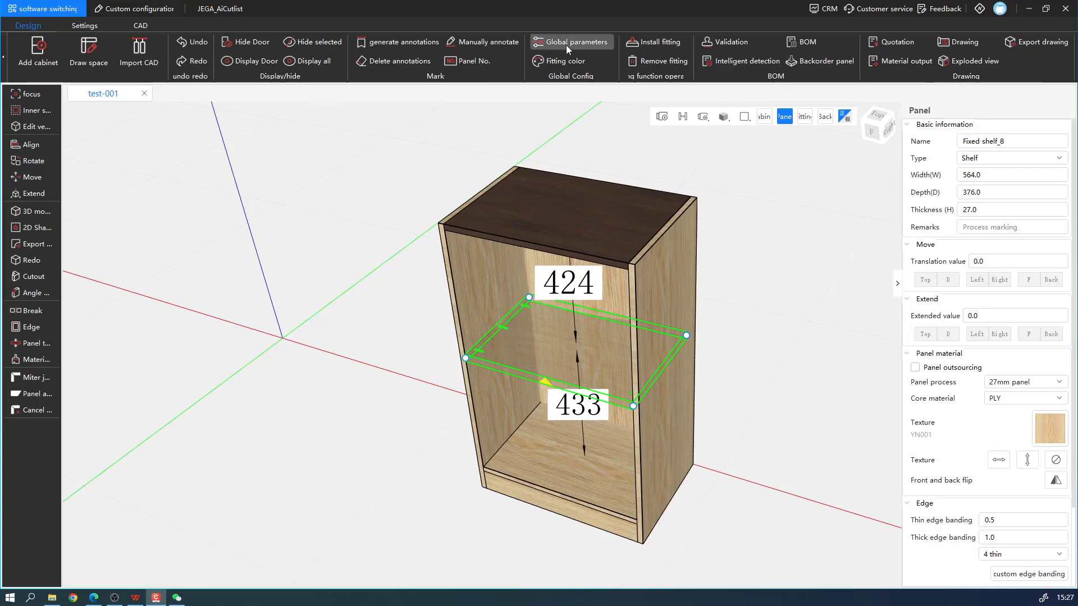
{"action": "left_click", "coordinate": [677, 44]}
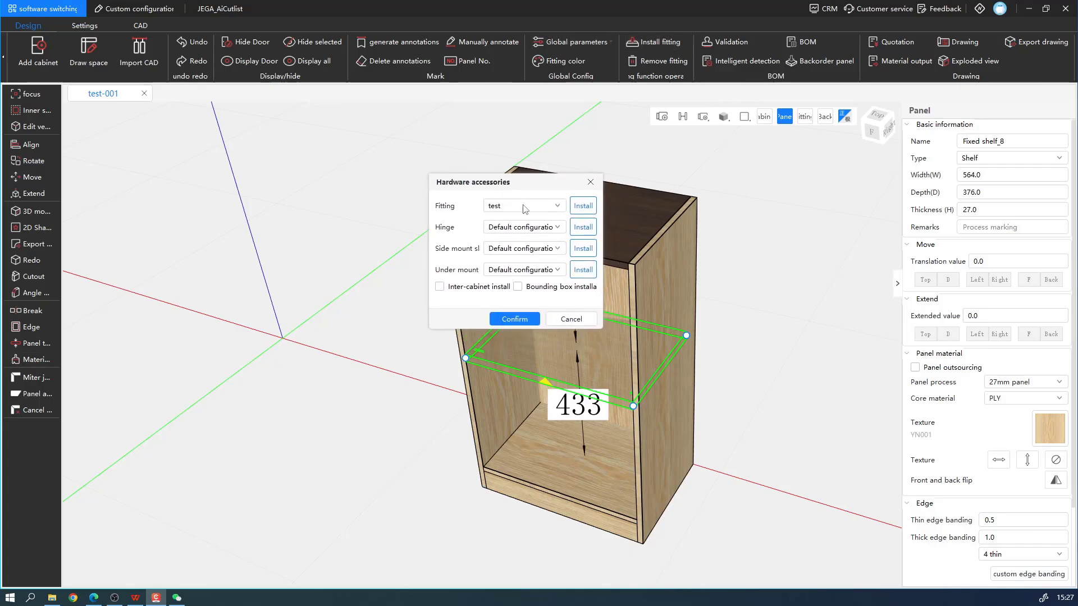
{"action": "left_click", "coordinate": [542, 227]}
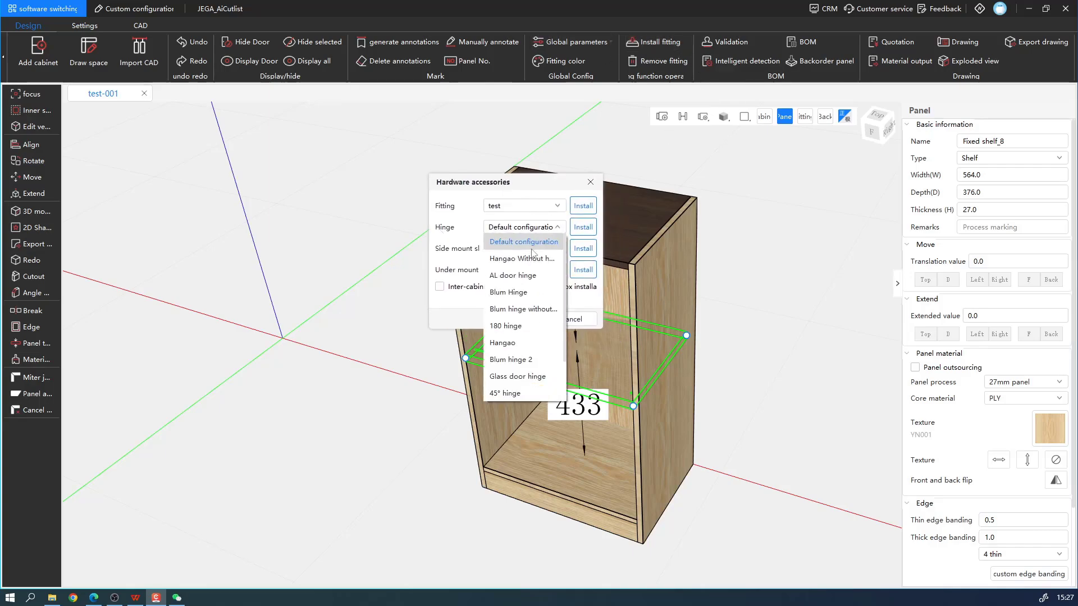
{"action": "scroll", "coordinate": [532, 303], "scroll_direction": "down", "scroll_amount": 1}
{"action": "scroll", "coordinate": [533, 303], "scroll_direction": "up", "scroll_amount": 1}
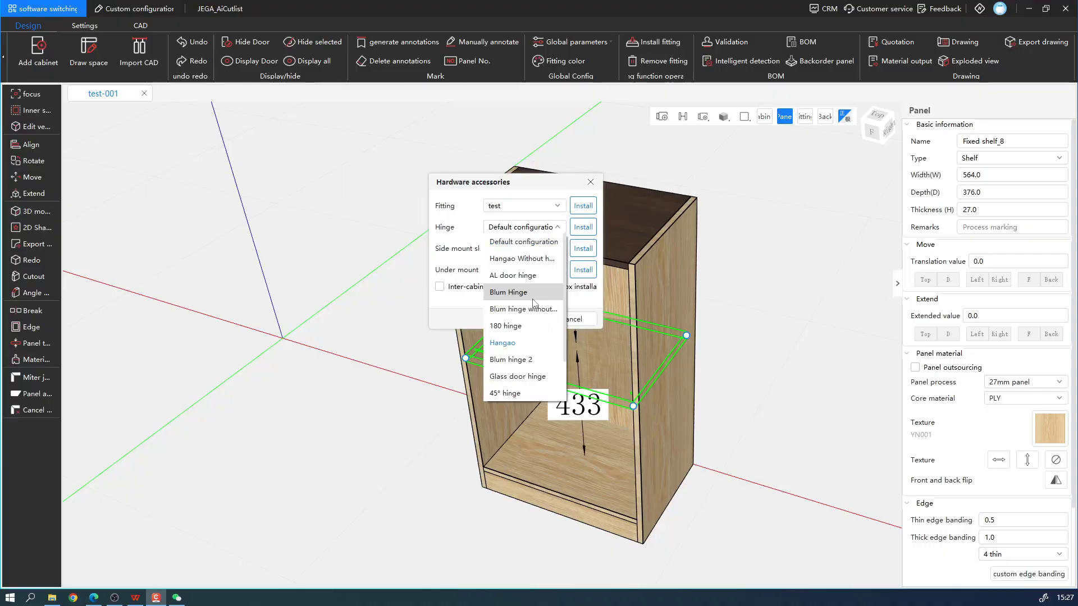
{"action": "left_click", "coordinate": [583, 227]}
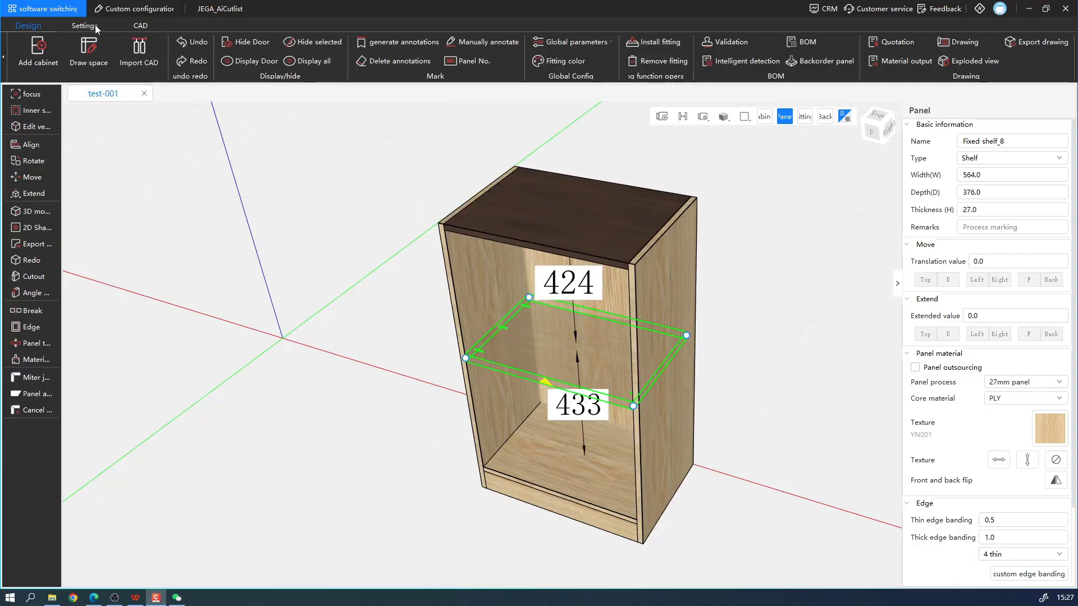
Step: Show the slide list in the hardware quote settings, widen its Name column to read the full names, and save
{"action": "left_click", "coordinate": [90, 26]}
{"action": "left_click", "coordinate": [146, 50]}
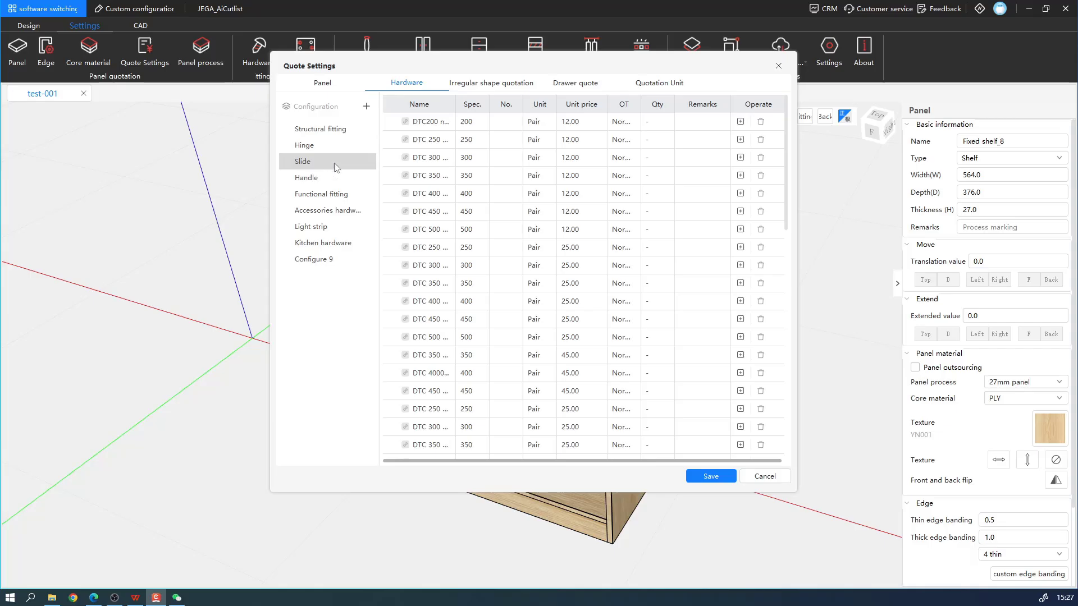
{"action": "left_click_drag", "start_coordinate": [454, 101], "coordinate": [560, 104]}
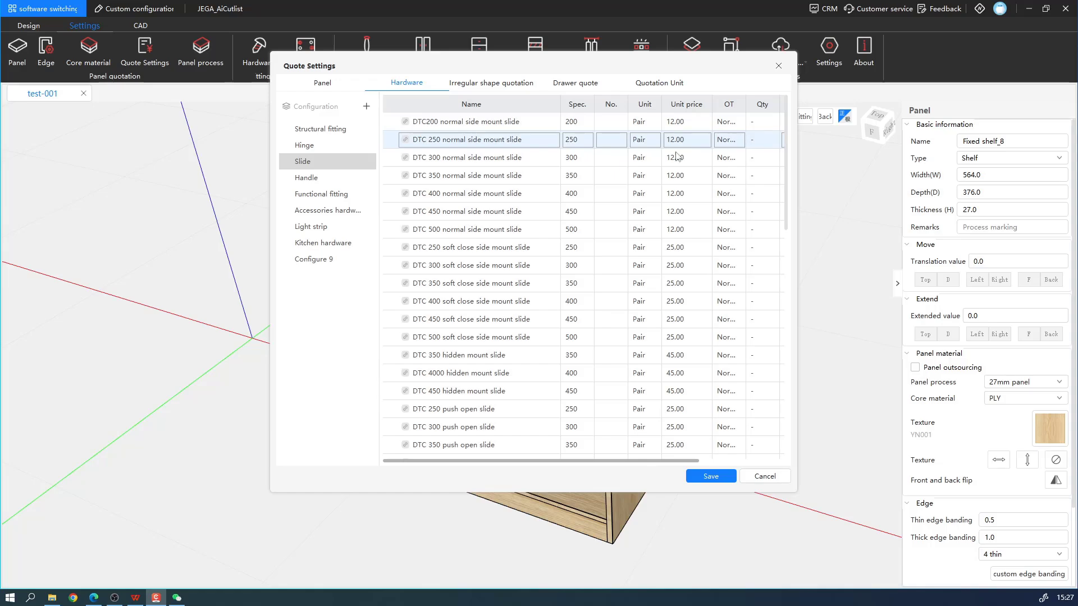
{"action": "left_click", "coordinate": [711, 476]}
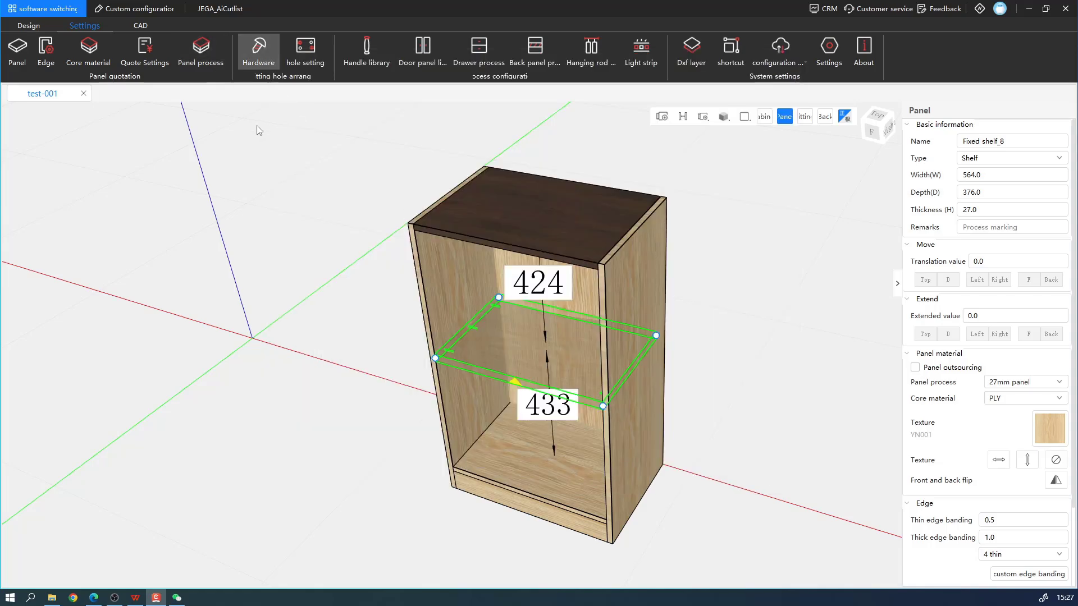
Step: Open the Slide fittings, compare the Hidden mounted and Side mounted catalogs, and show the slide types that can be added
{"action": "left_click", "coordinate": [260, 64]}
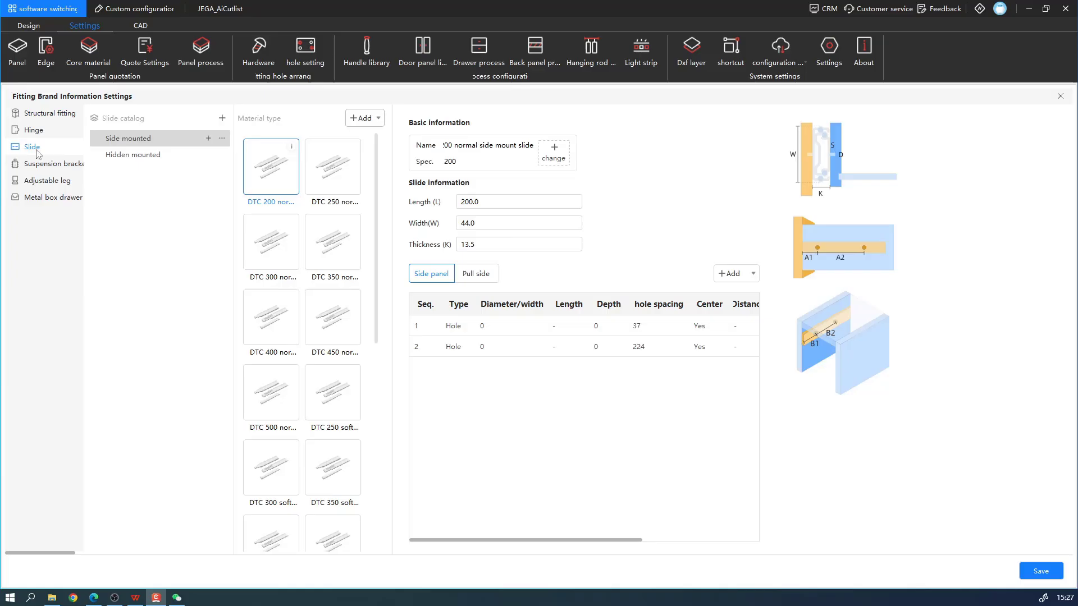
{"action": "left_click", "coordinate": [164, 154]}
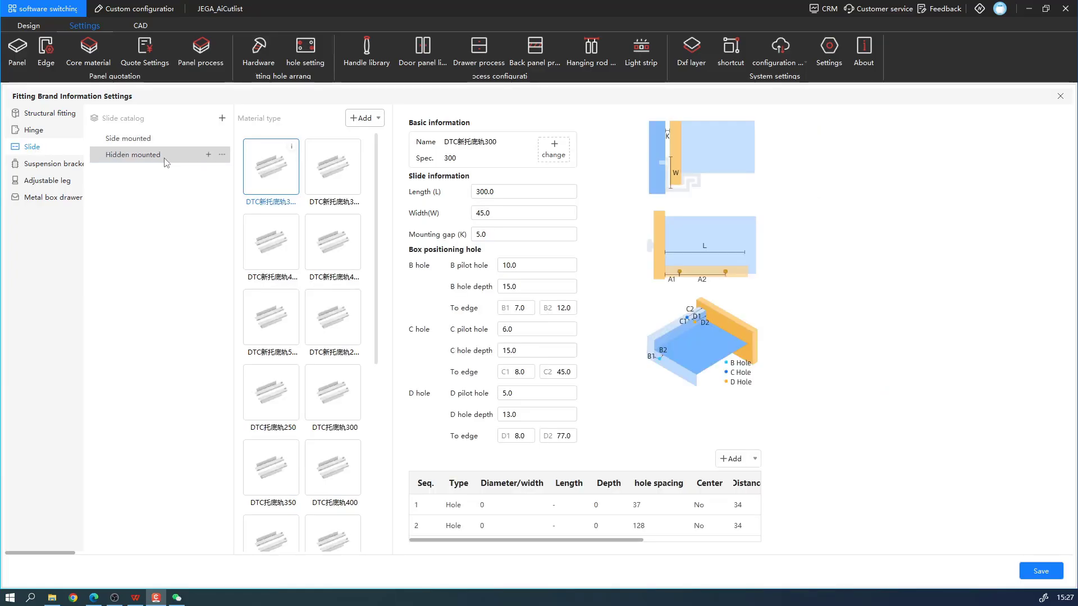
{"action": "left_click", "coordinate": [163, 137]}
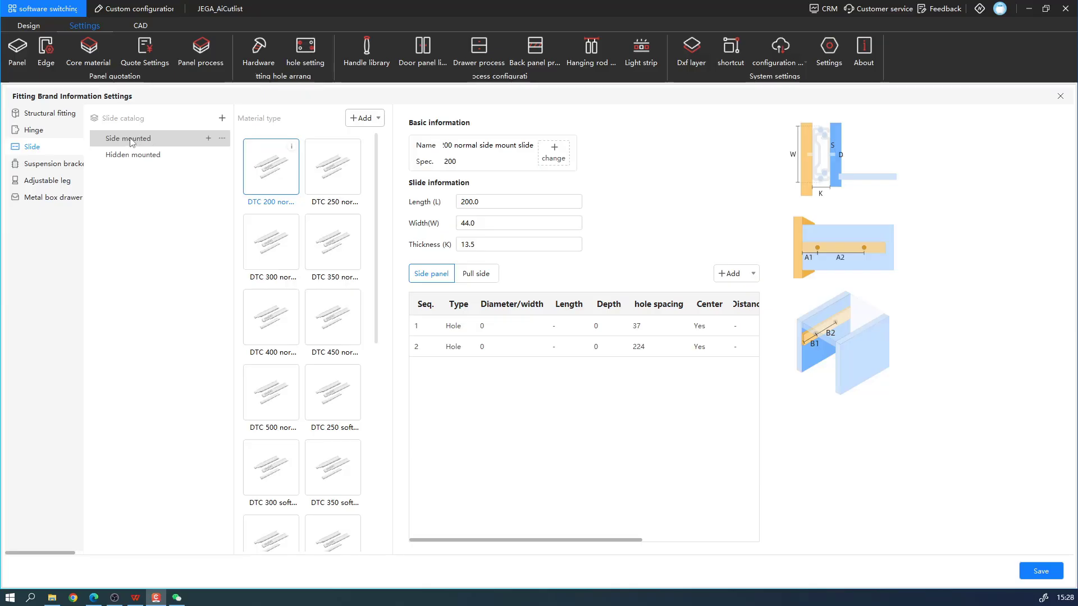
{"action": "left_click", "coordinate": [365, 118]}
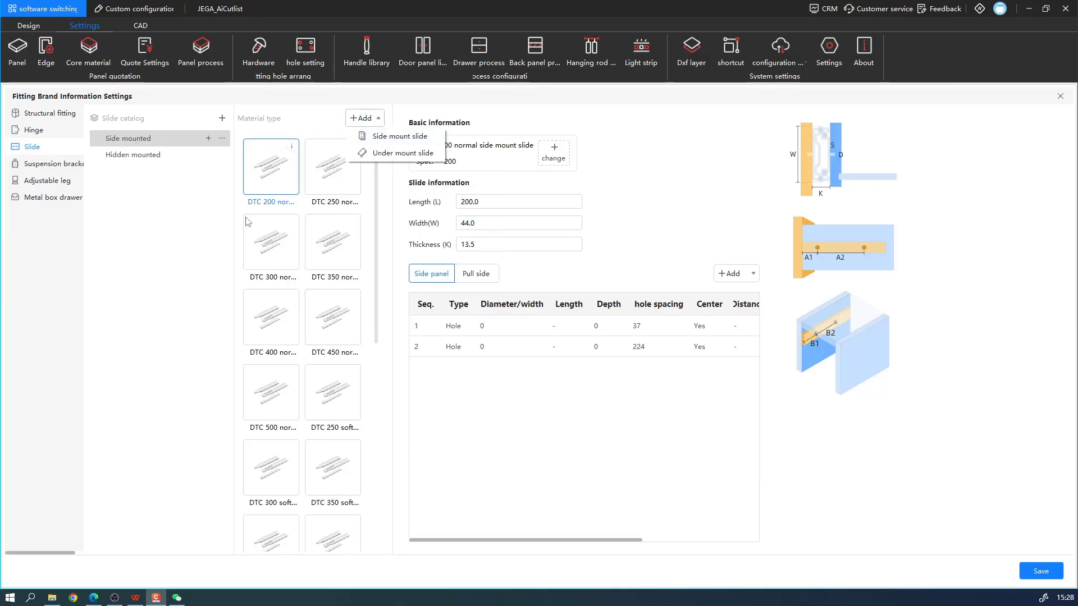
Step: Open the name of the DTC 200 normal side mount slide for editing
{"action": "left_click", "coordinate": [277, 181]}
{"action": "right_click", "coordinate": [256, 158]}
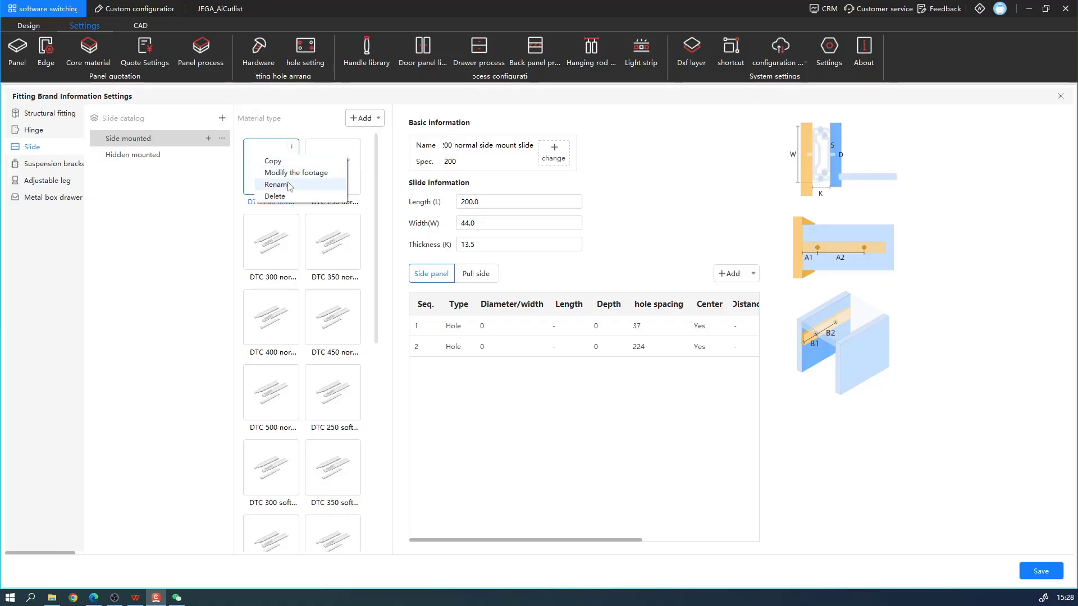
{"action": "left_click", "coordinate": [280, 184]}
{"action": "left_click", "coordinate": [288, 168]}
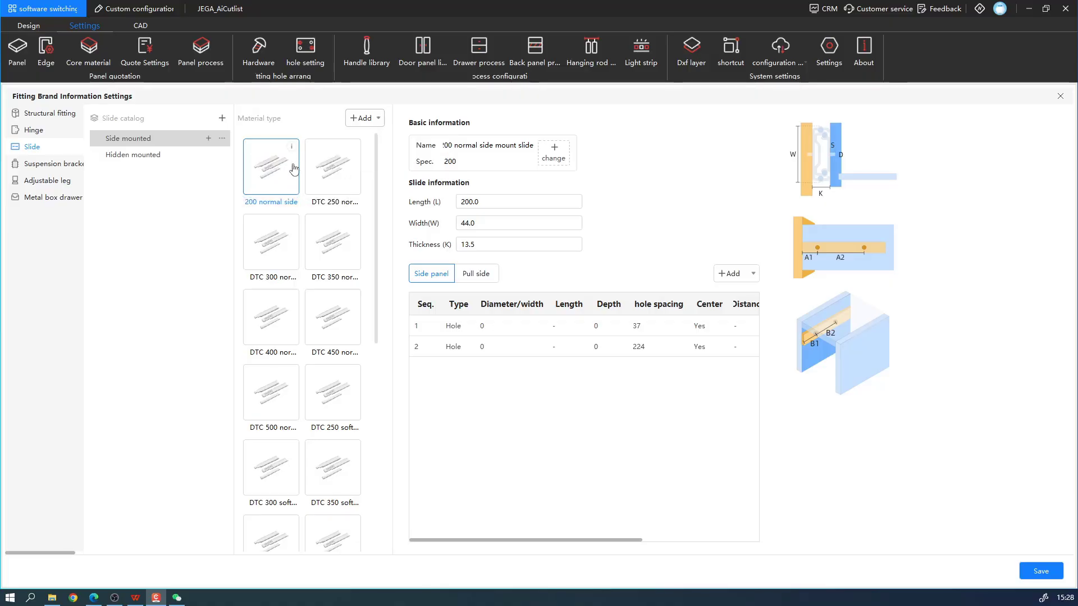
Step: Link the 200 side mount slide to the DTC200 normal fitting accessory with spec. 200 and confirm
{"action": "left_click", "coordinate": [553, 153]}
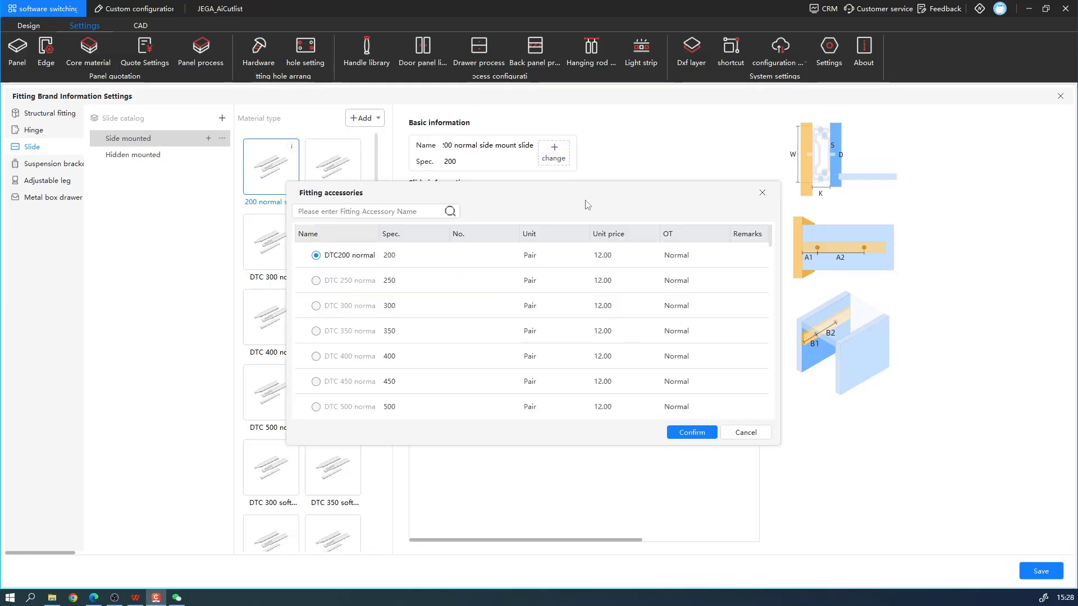
{"action": "left_click", "coordinate": [318, 259]}
{"action": "left_click", "coordinate": [316, 258]}
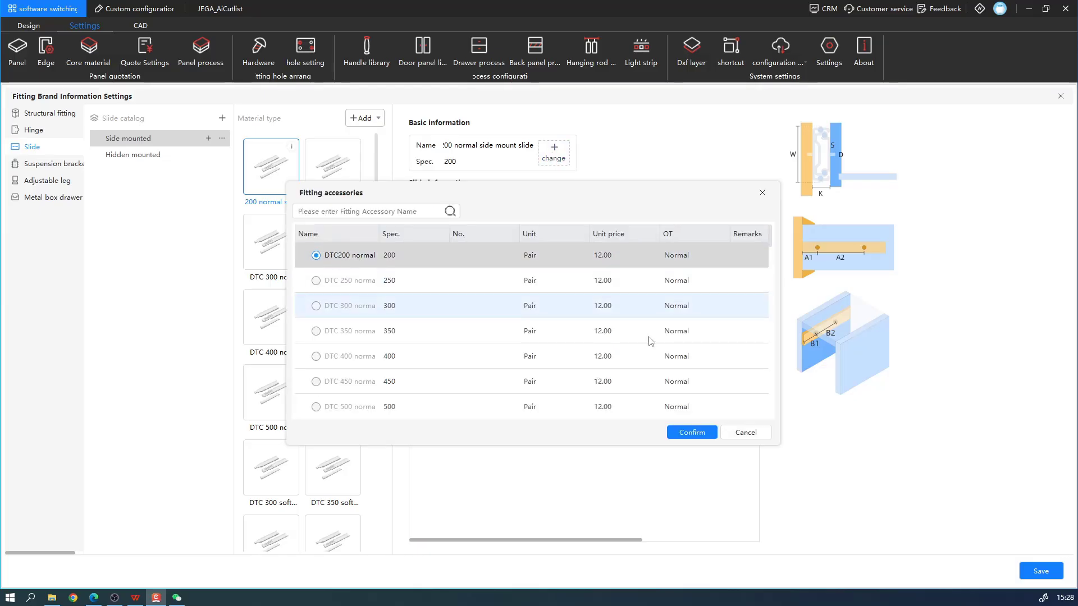
{"action": "left_click", "coordinate": [692, 432]}
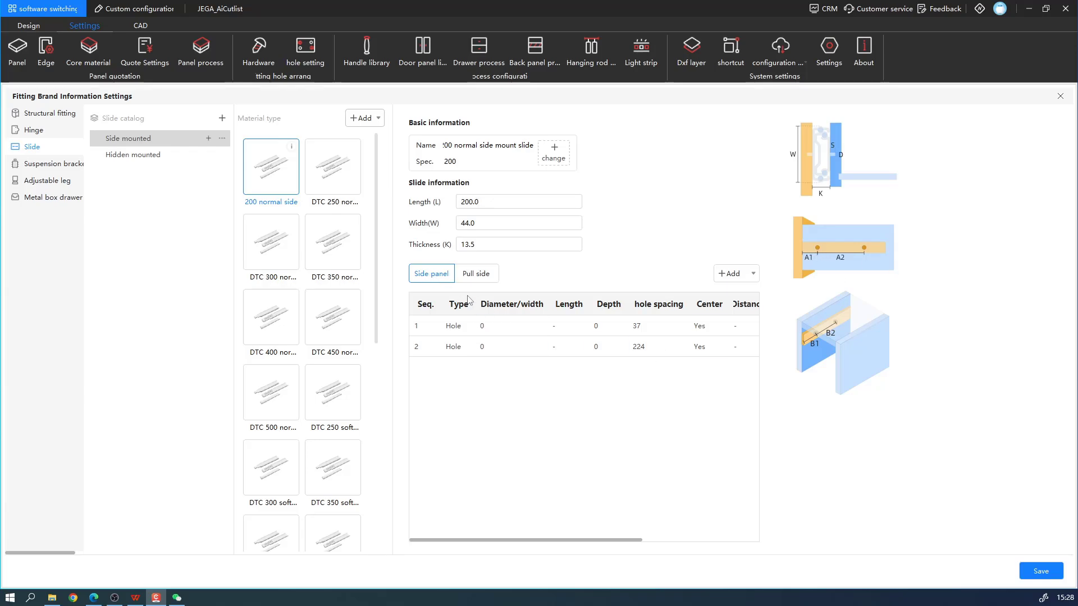
Step: Review the slide's pull side and side panel hole tables, including the first hole's spacing, and close the fitting settings
{"action": "left_click", "coordinate": [477, 275]}
{"action": "left_click", "coordinate": [432, 275]}
{"action": "left_click", "coordinate": [632, 333]}
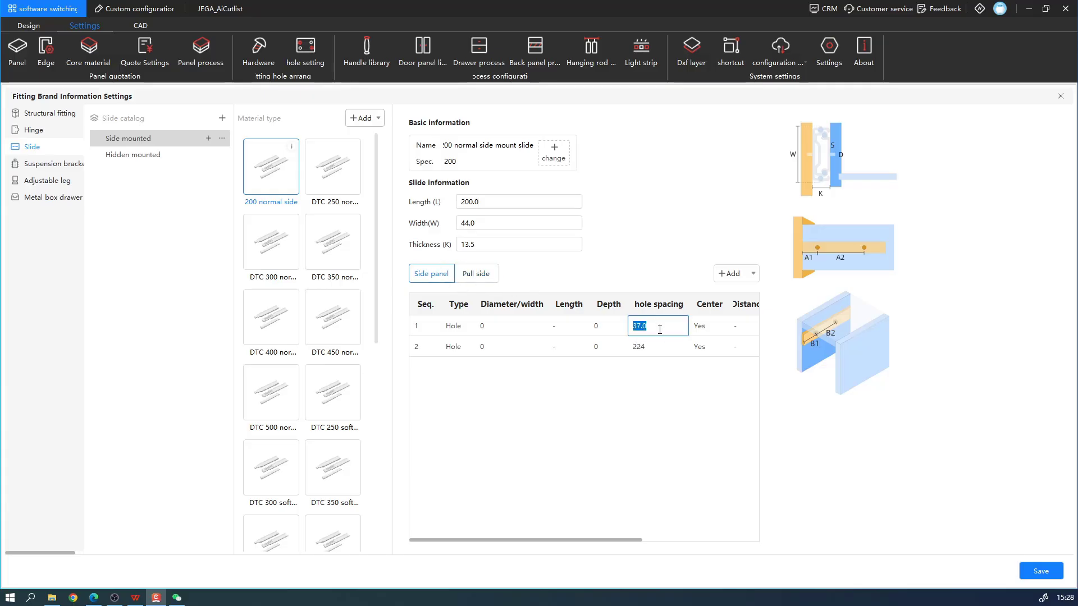
{"action": "left_click", "coordinate": [668, 397]}
{"action": "left_click", "coordinate": [740, 274]}
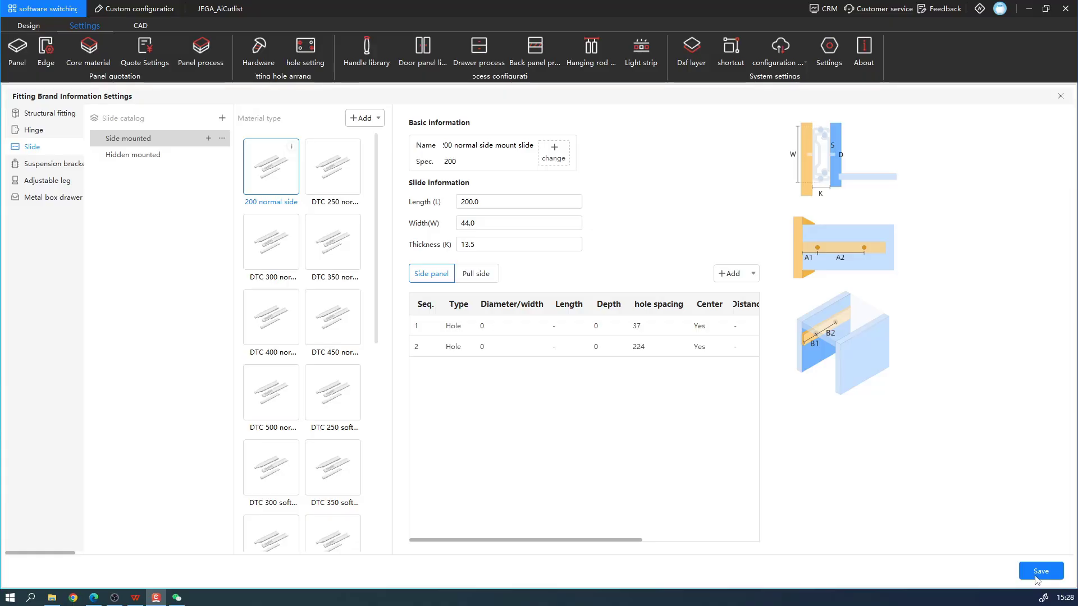
{"action": "left_click", "coordinate": [1060, 96]}
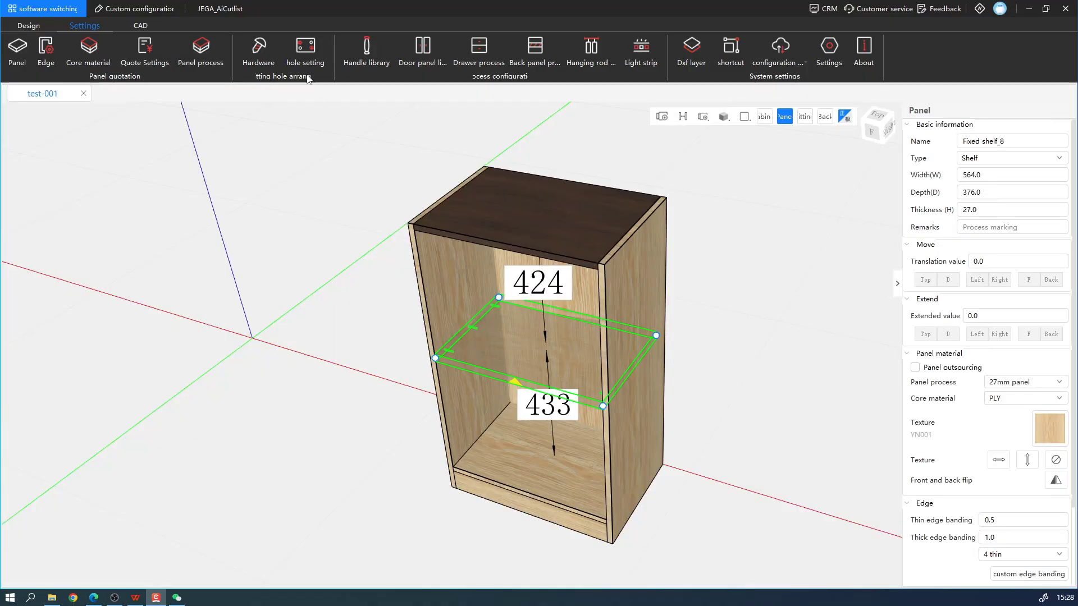
Step: Open the side mount slide hole settings and examine the slide brands available for the 245 box depth
{"action": "left_click", "coordinate": [308, 56]}
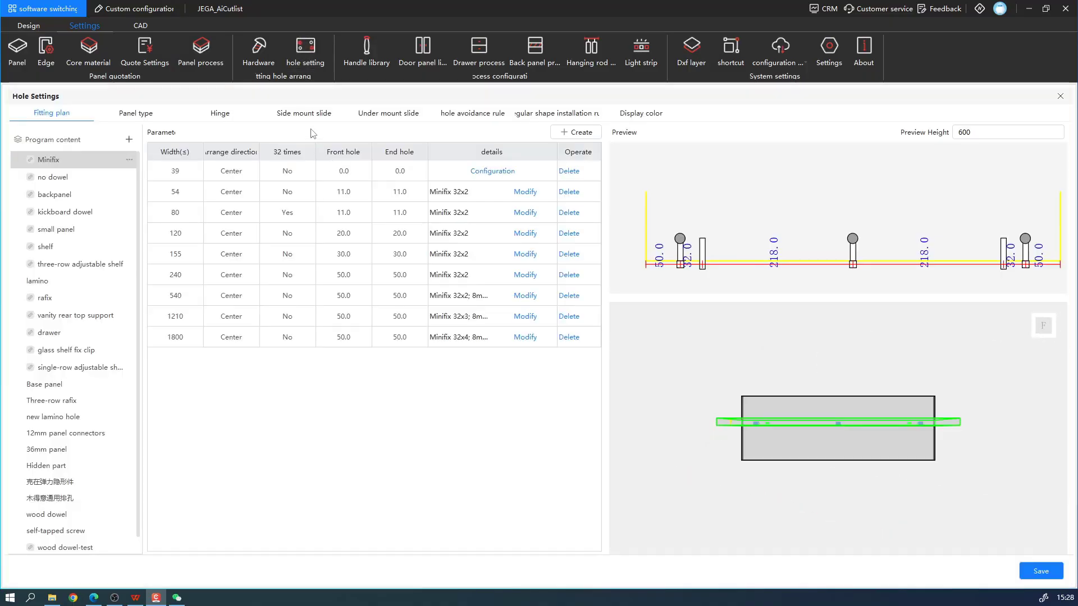
{"action": "left_click", "coordinate": [317, 116]}
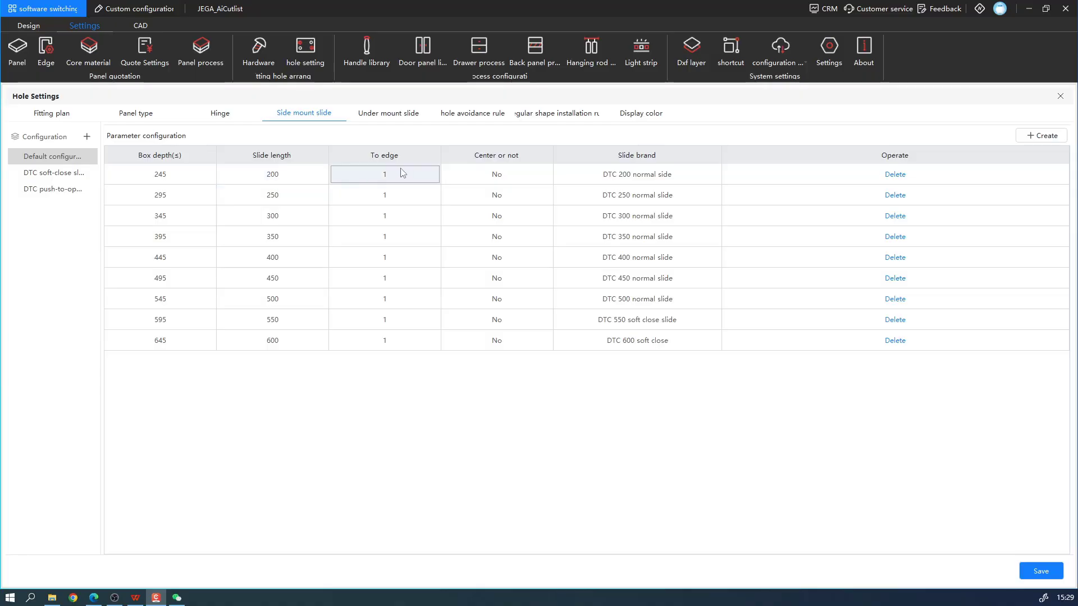
{"action": "left_click", "coordinate": [666, 181]}
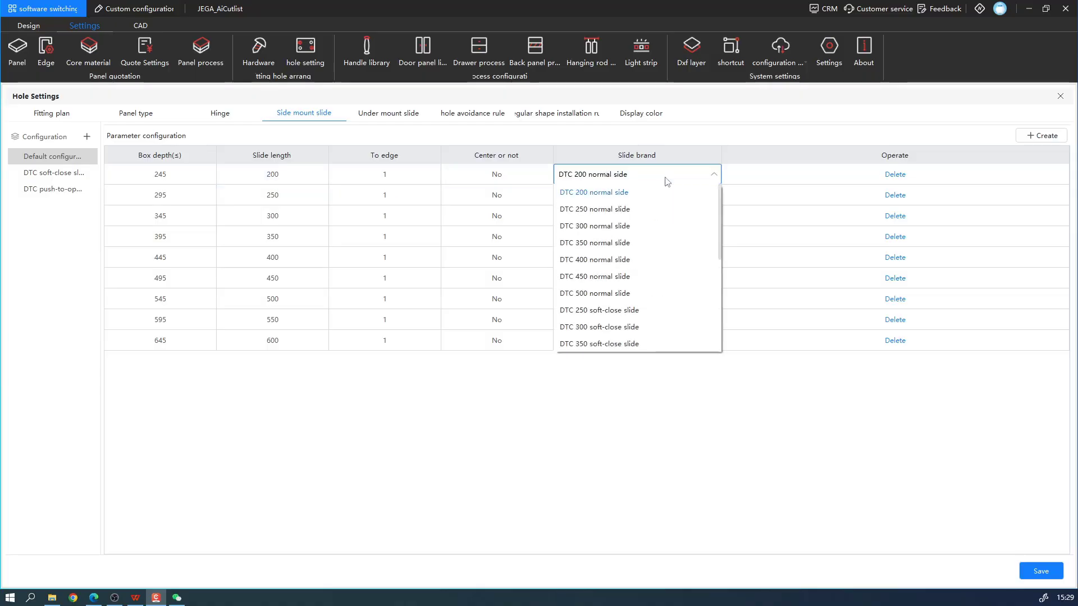
{"action": "left_click", "coordinate": [501, 159]}
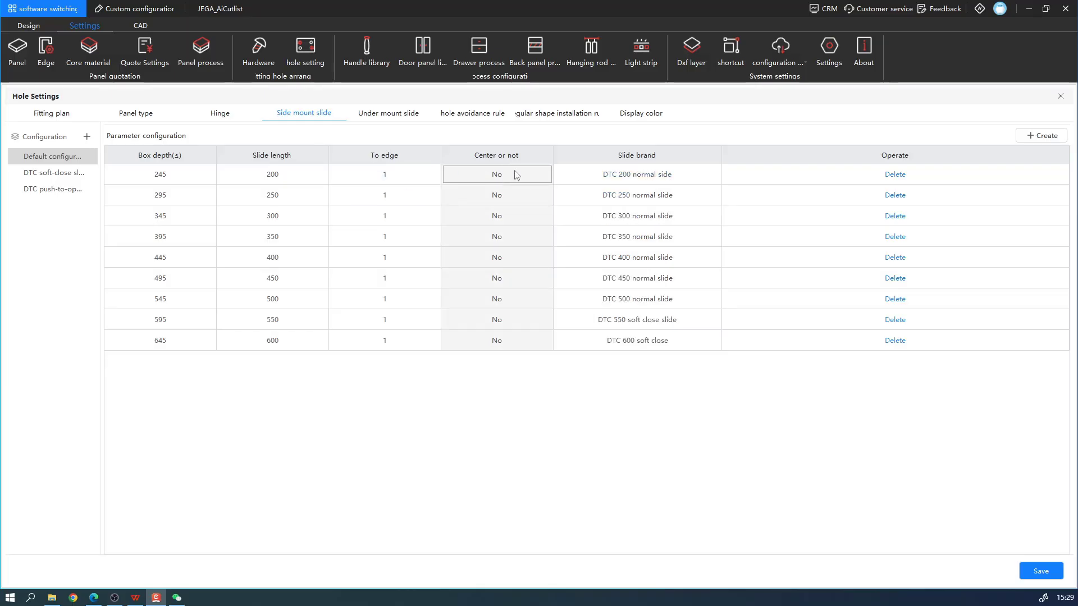
Step: Try a To edge distance of 20 with centering set to Yes for the 245 box depth, and leave the hole settings
{"action": "left_click", "coordinate": [388, 172]}
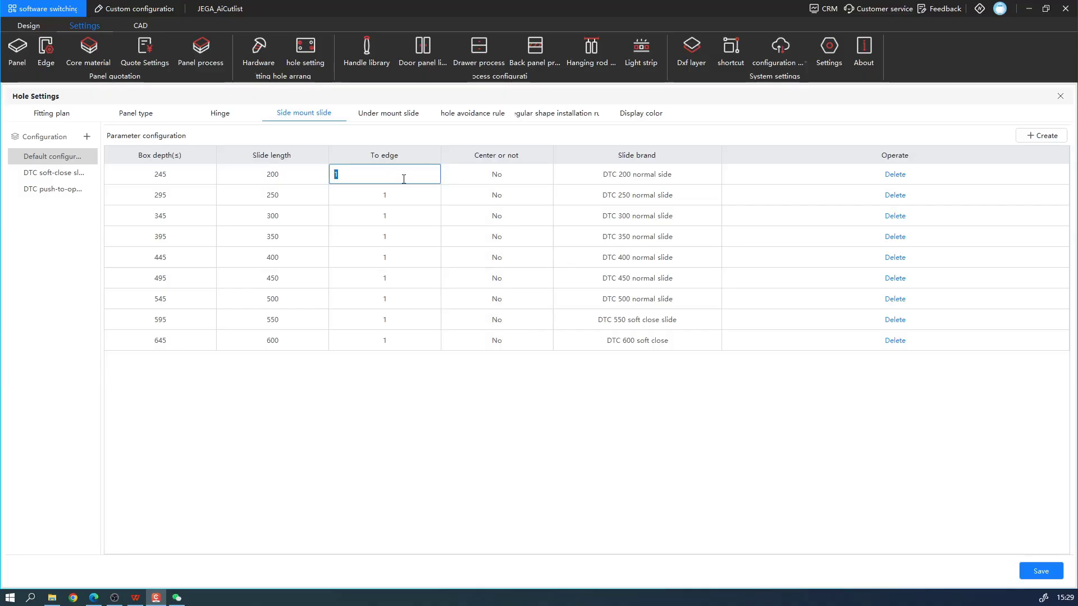
{"action": "type", "text": "20"}
{"action": "key", "text": "Return"}
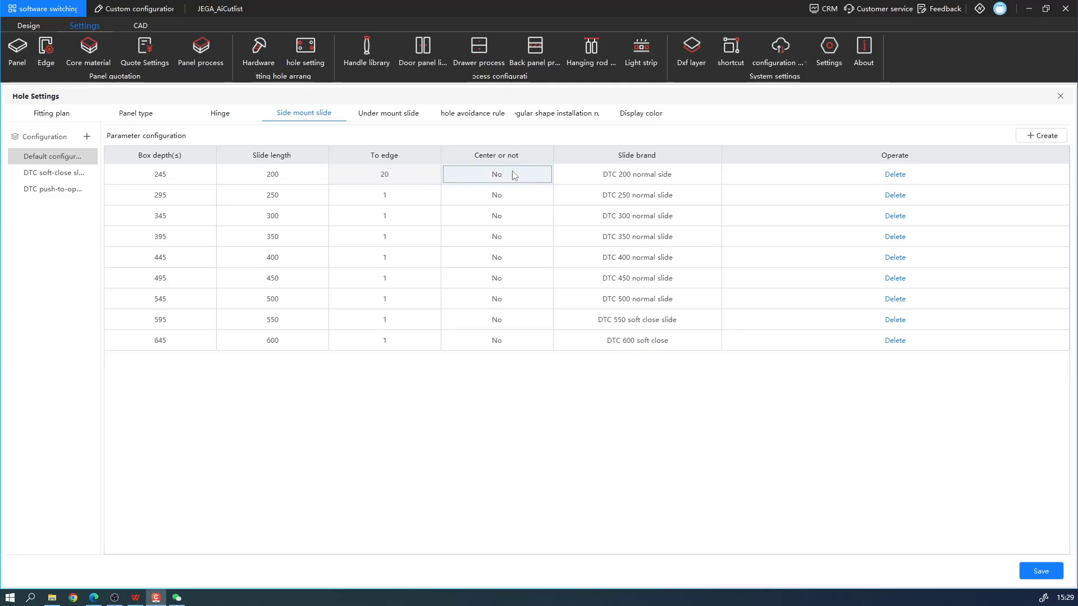
{"action": "left_click", "coordinate": [489, 170]}
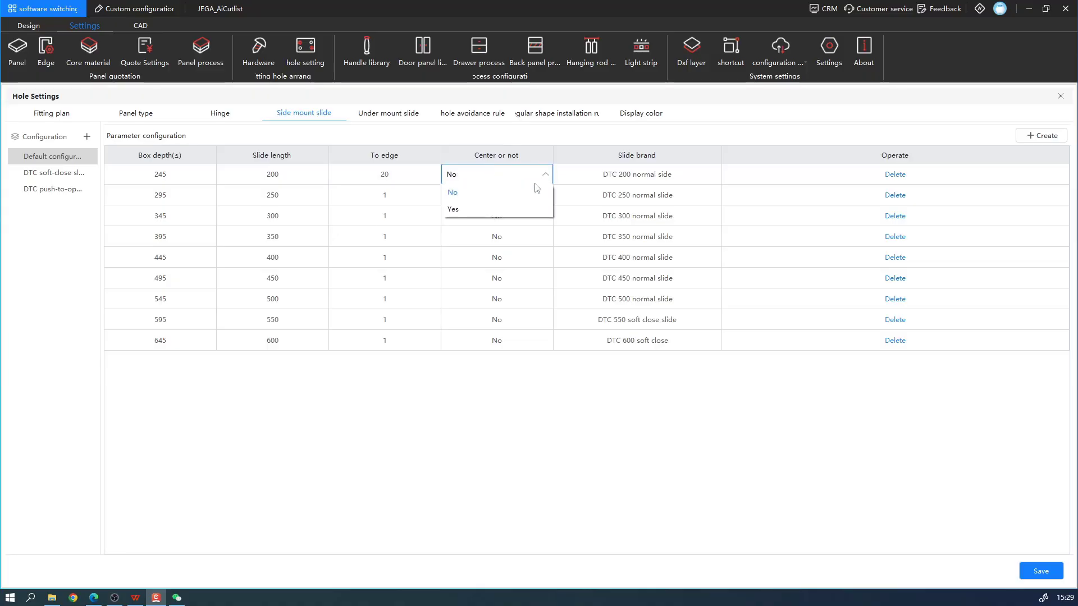
{"action": "left_click", "coordinate": [496, 207]}
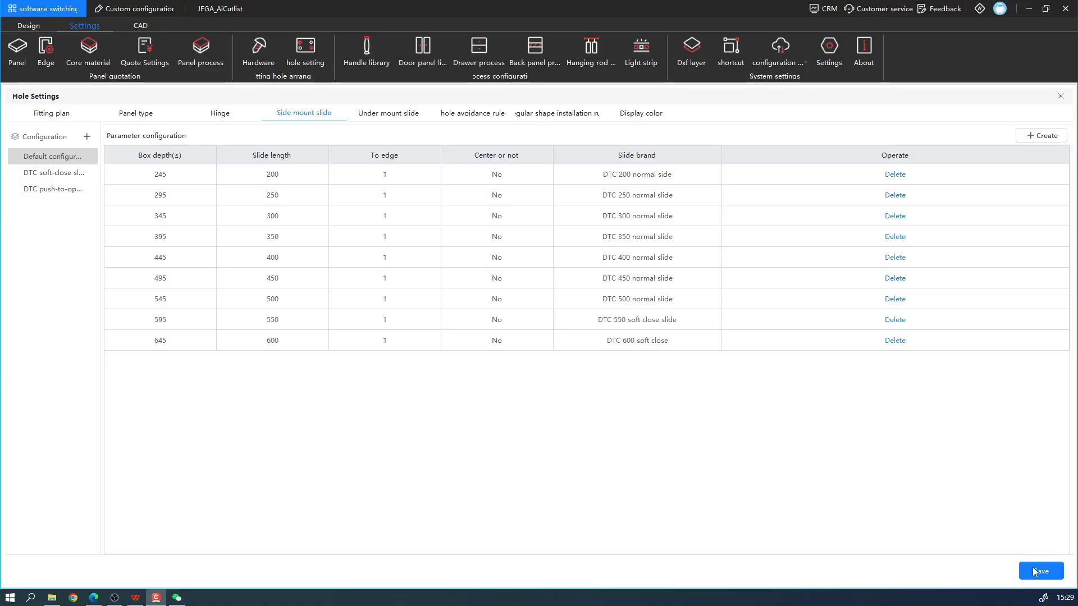
{"action": "left_click", "coordinate": [1060, 99]}
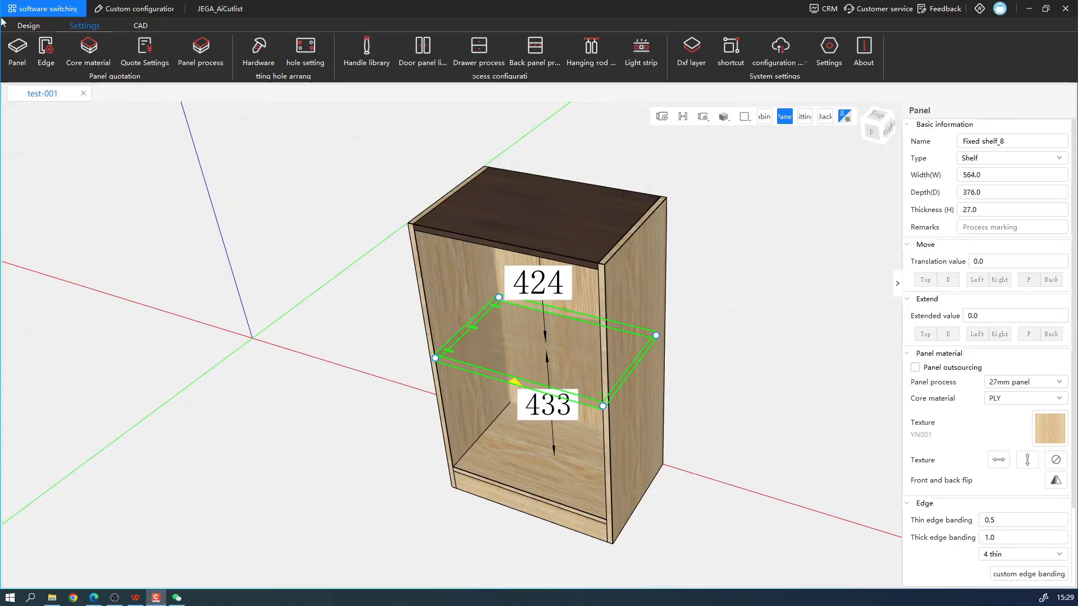
Step: Start installing fittings on the cabinet and show the configurations offered for side mount slides
{"action": "left_click", "coordinate": [22, 26]}
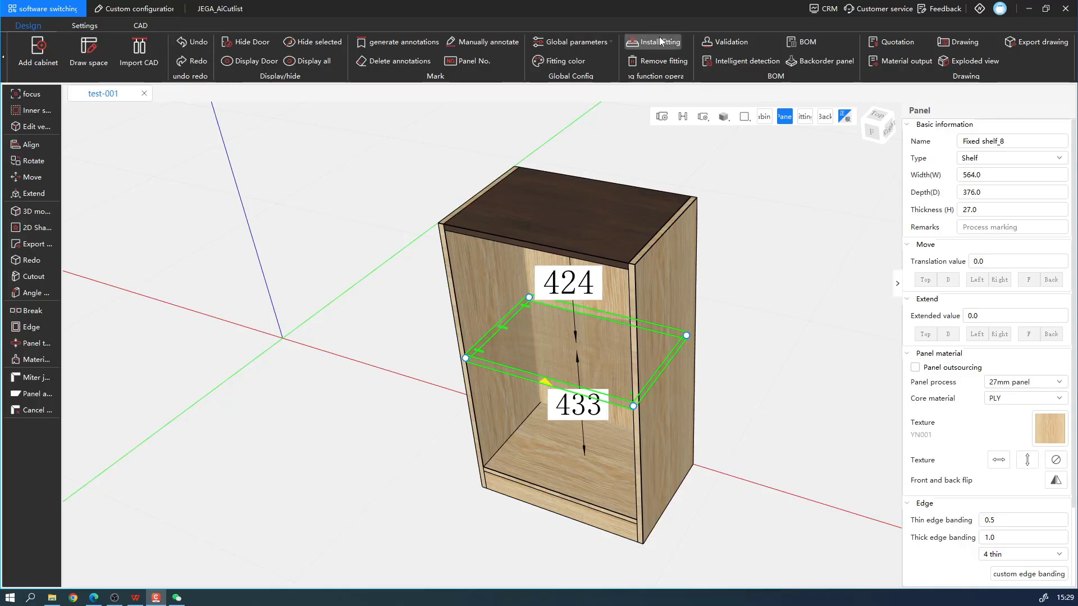
{"action": "left_click", "coordinate": [654, 42]}
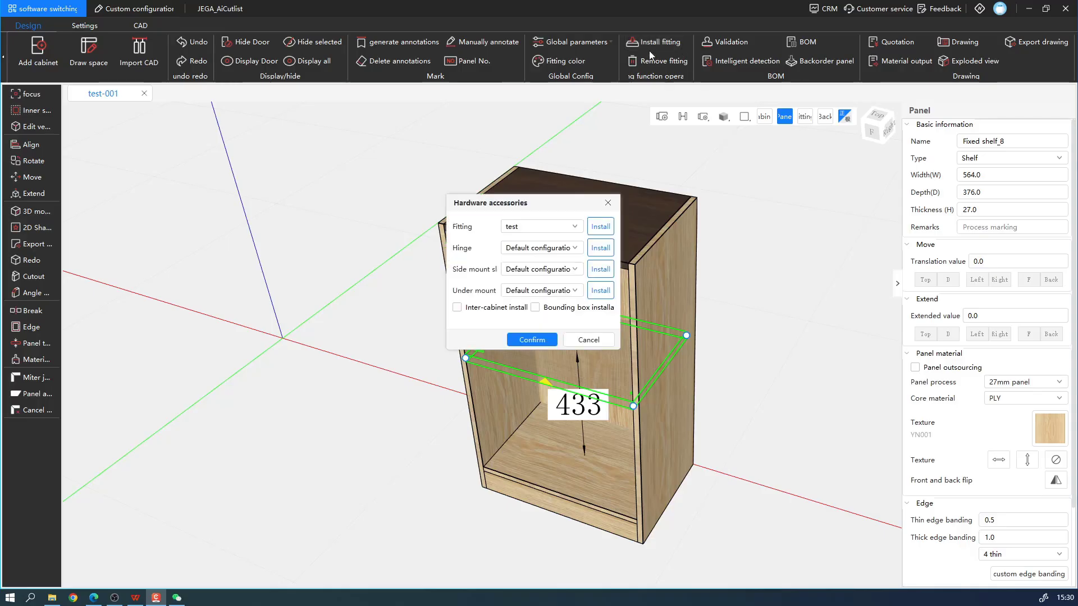
{"action": "left_click", "coordinate": [550, 272]}
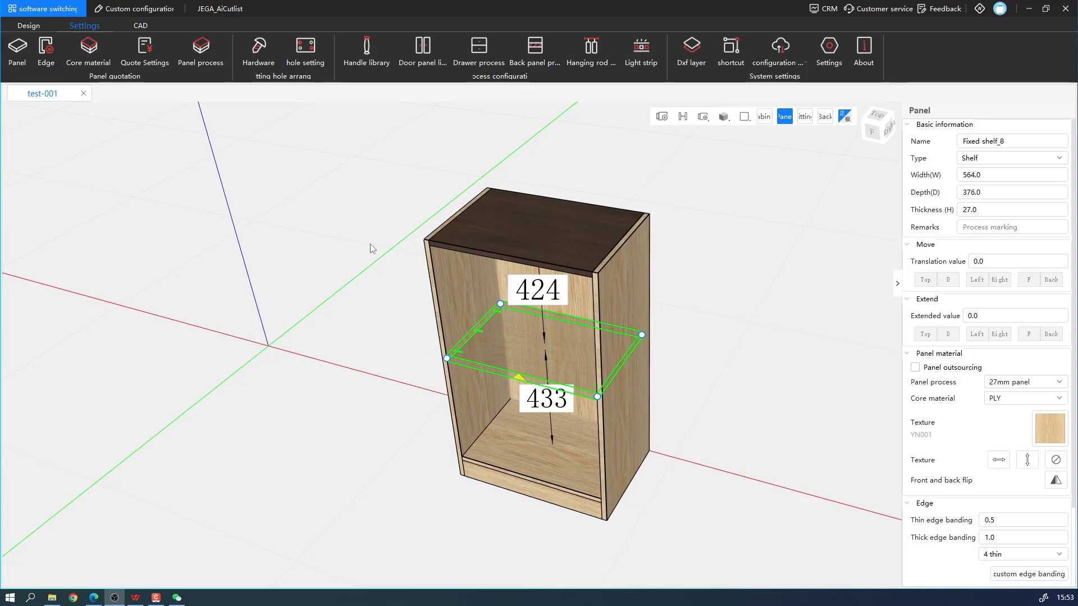
Step: Show the Kitchen hardware list in the hardware quote settings, widen its Name column to read the names, and close it
{"action": "left_click", "coordinate": [135, 52]}
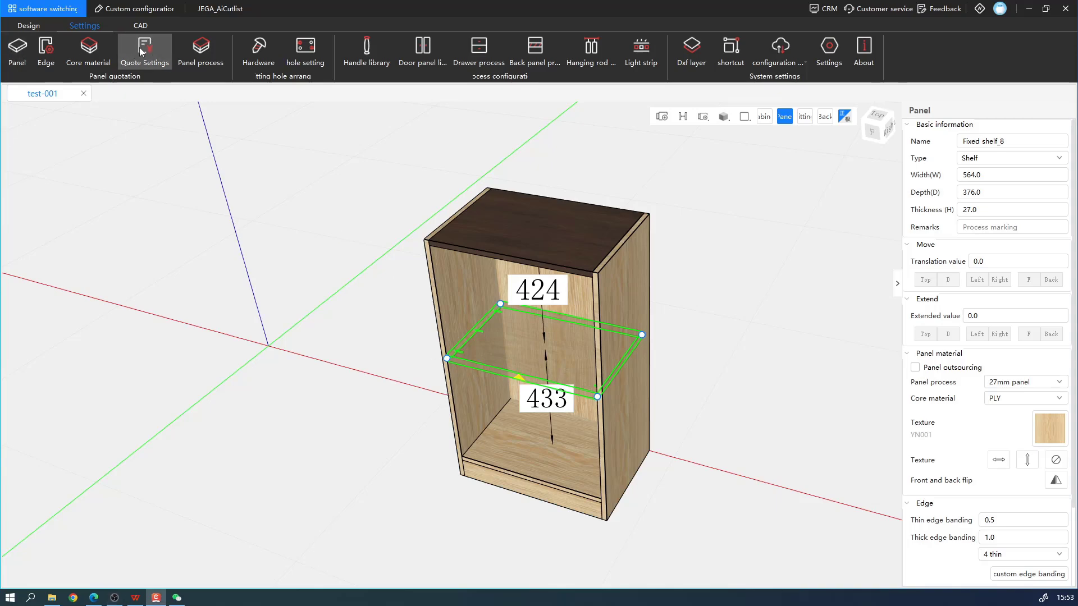
{"action": "left_click", "coordinate": [145, 52]}
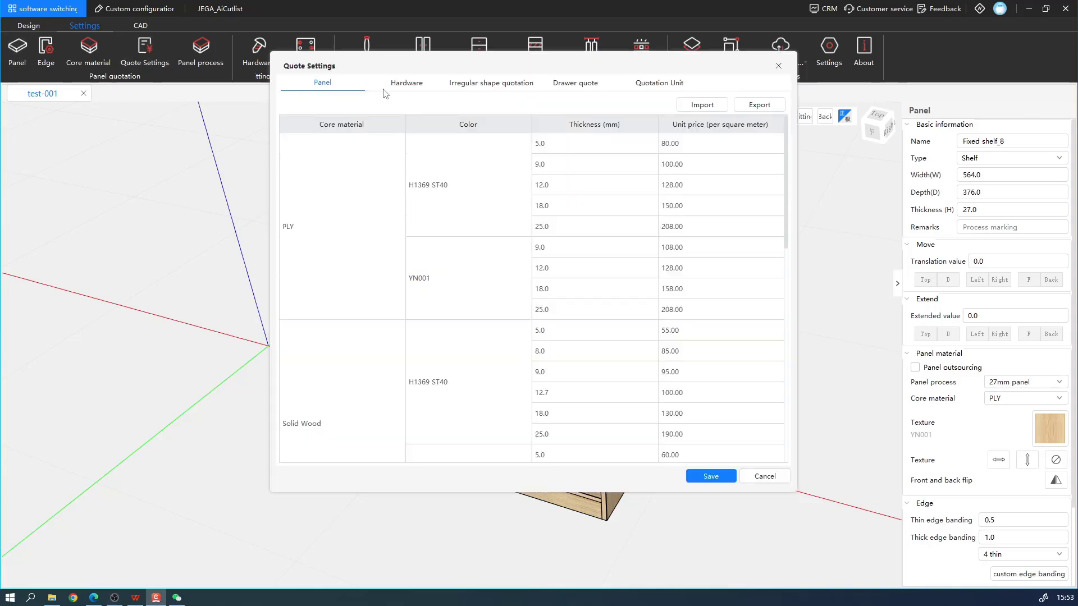
{"action": "left_click", "coordinate": [400, 84]}
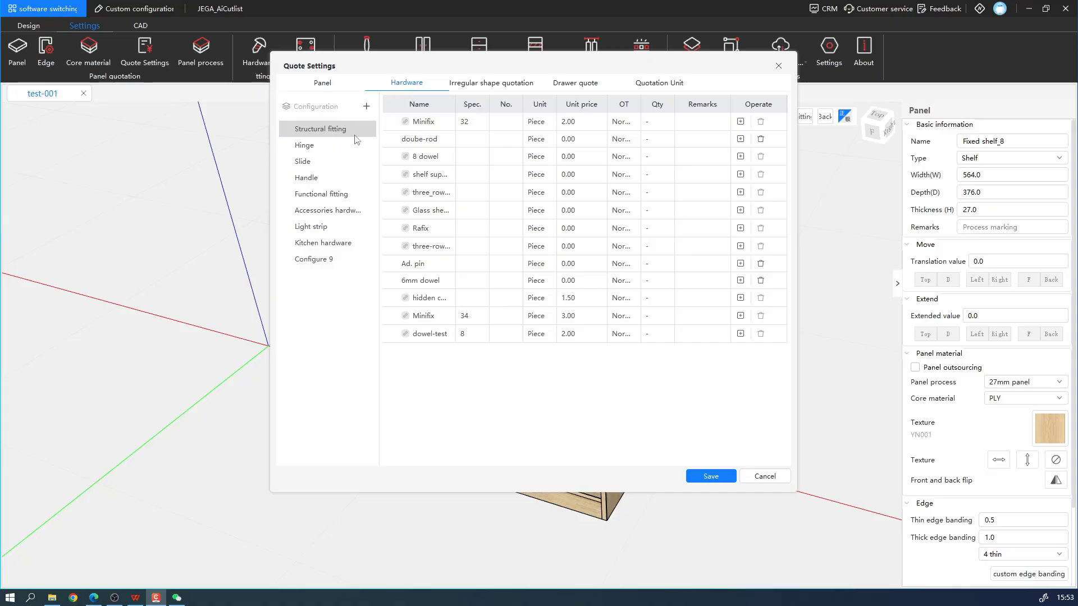
{"action": "left_click", "coordinate": [337, 242]}
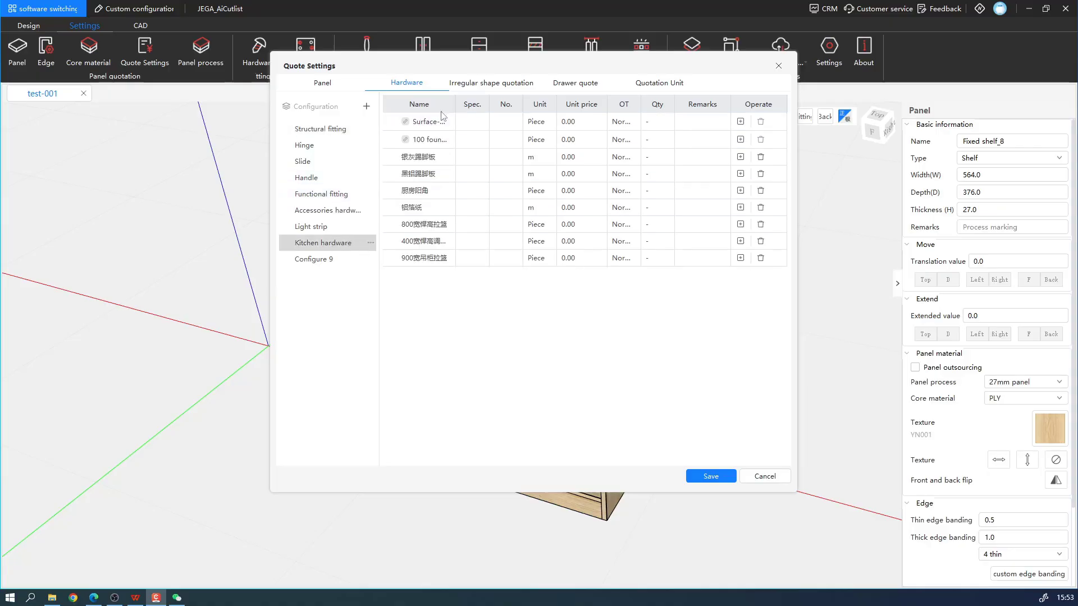
{"action": "left_click_drag", "start_coordinate": [455, 108], "coordinate": [498, 111]}
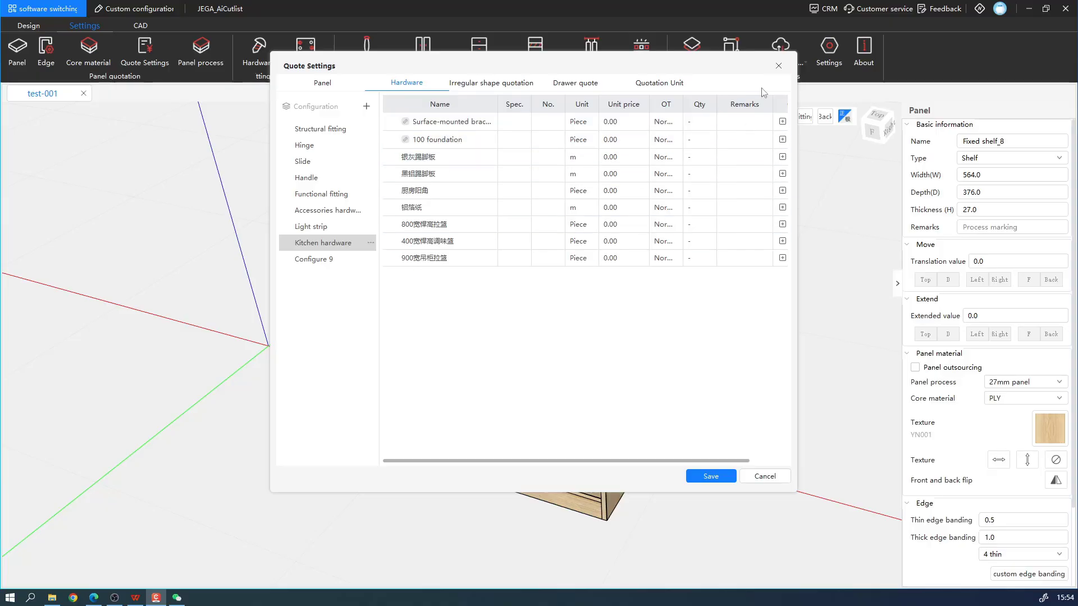
{"action": "left_click", "coordinate": [779, 66]}
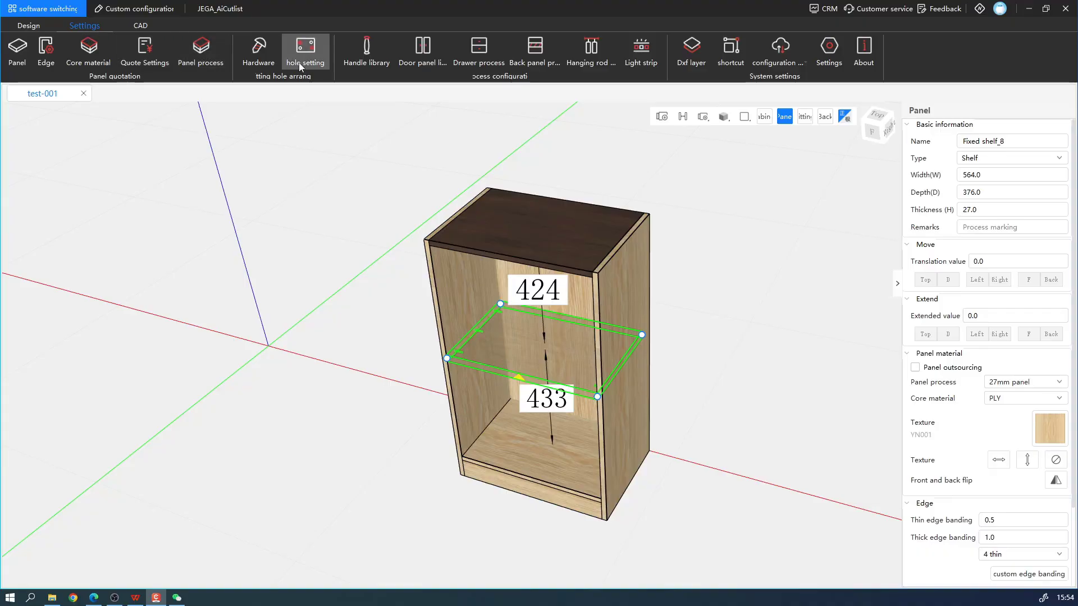
Step: Add a new leg type to the Default catalog of the Adjustable leg fittings and show its editing options
{"action": "left_click", "coordinate": [263, 58]}
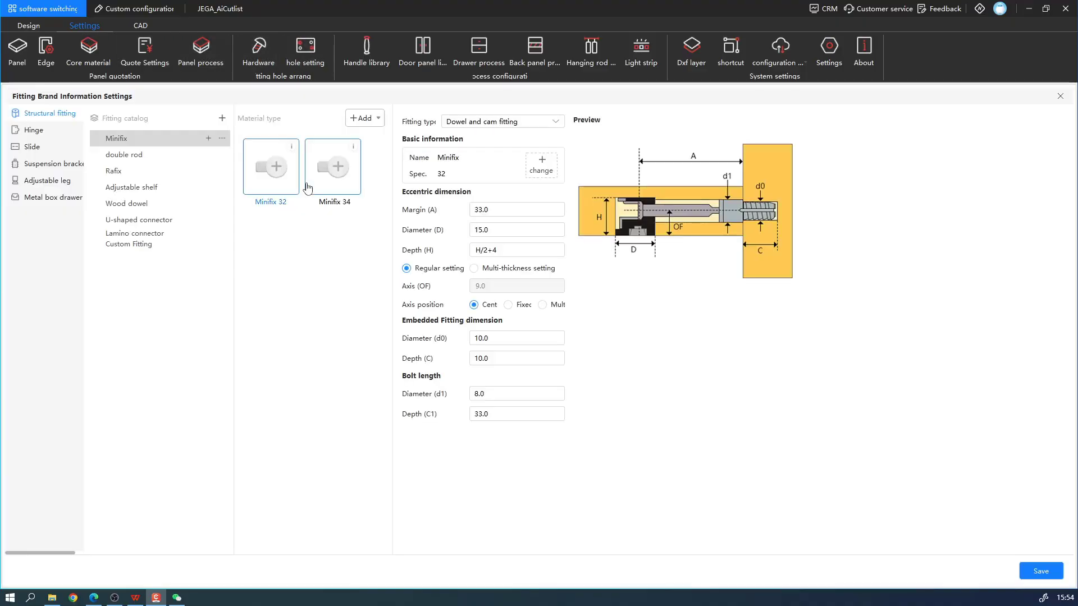
{"action": "left_click", "coordinate": [40, 182]}
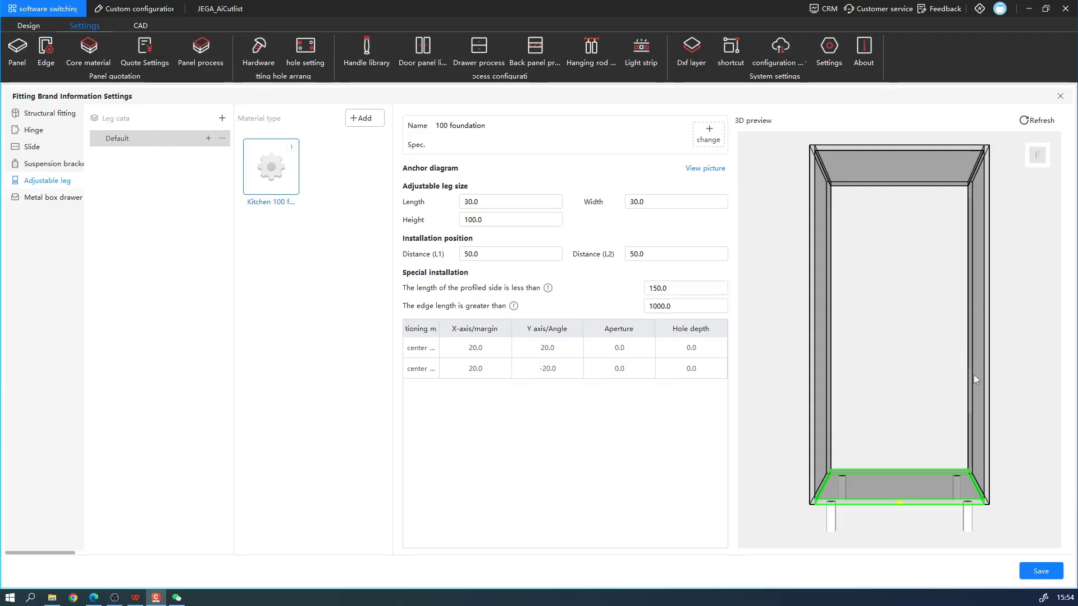
{"action": "scroll", "coordinate": [894, 473], "scroll_direction": "up", "scroll_amount": 3}
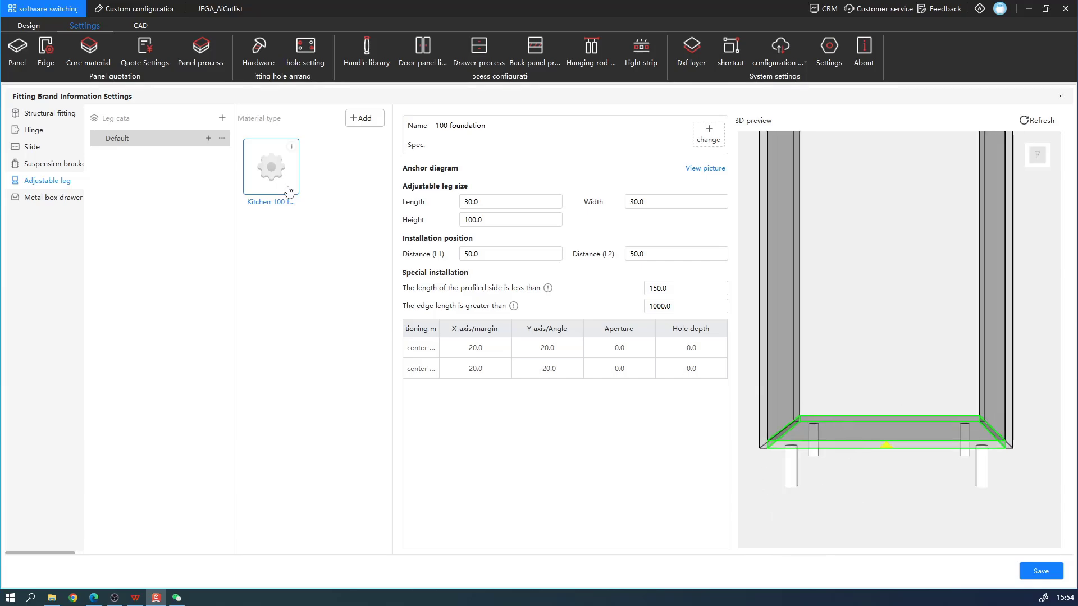
{"action": "left_click", "coordinate": [365, 125]}
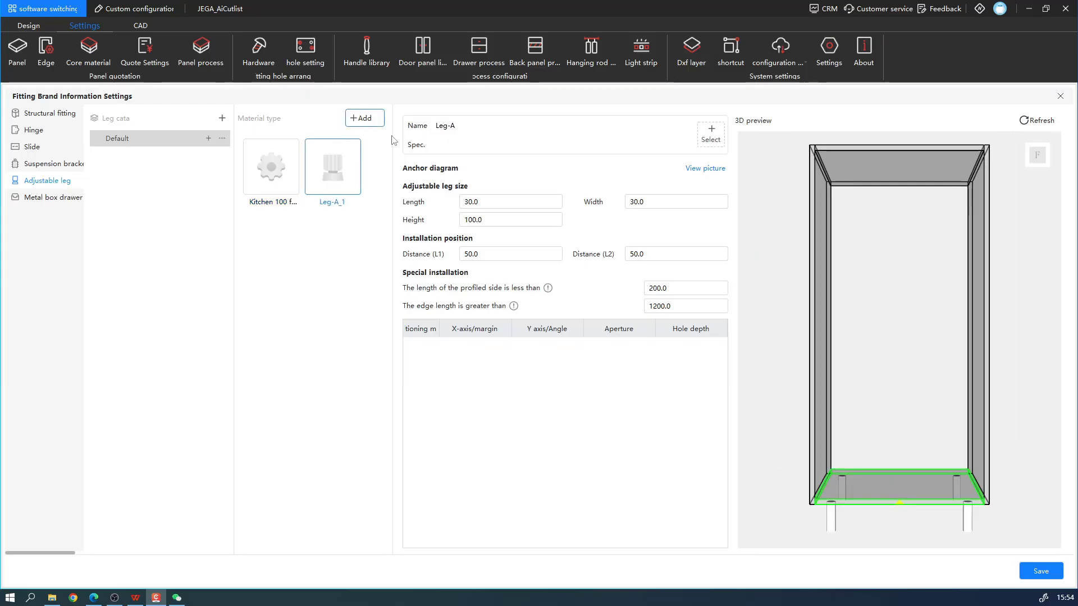
{"action": "right_click", "coordinate": [336, 174]}
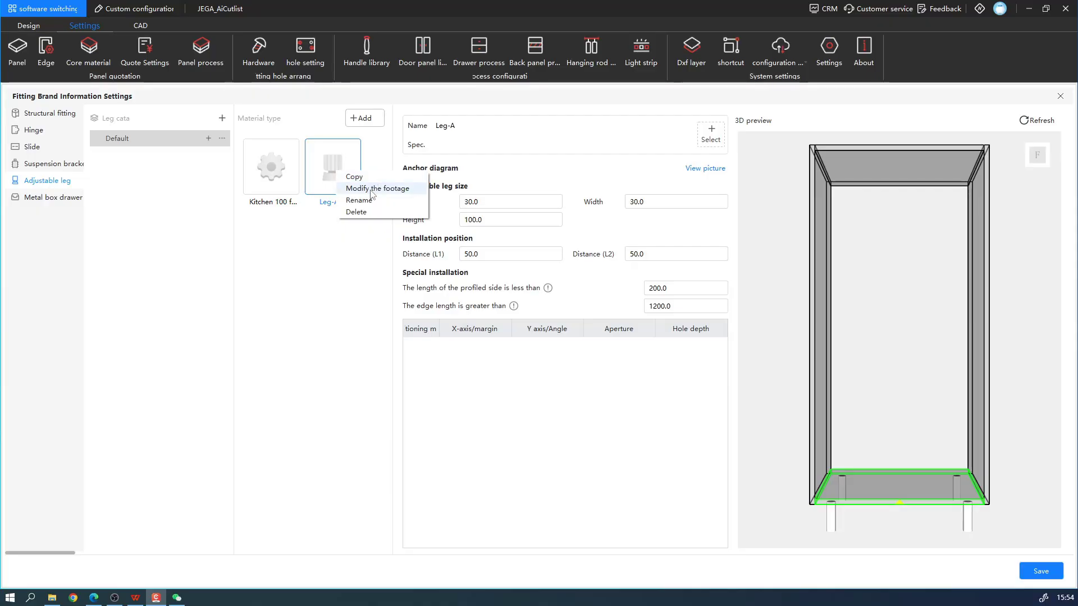
Step: Examine the Kitchen 100 leg's linked quote item name, leg dimensions and anchor diagram section
{"action": "left_click", "coordinate": [271, 169]}
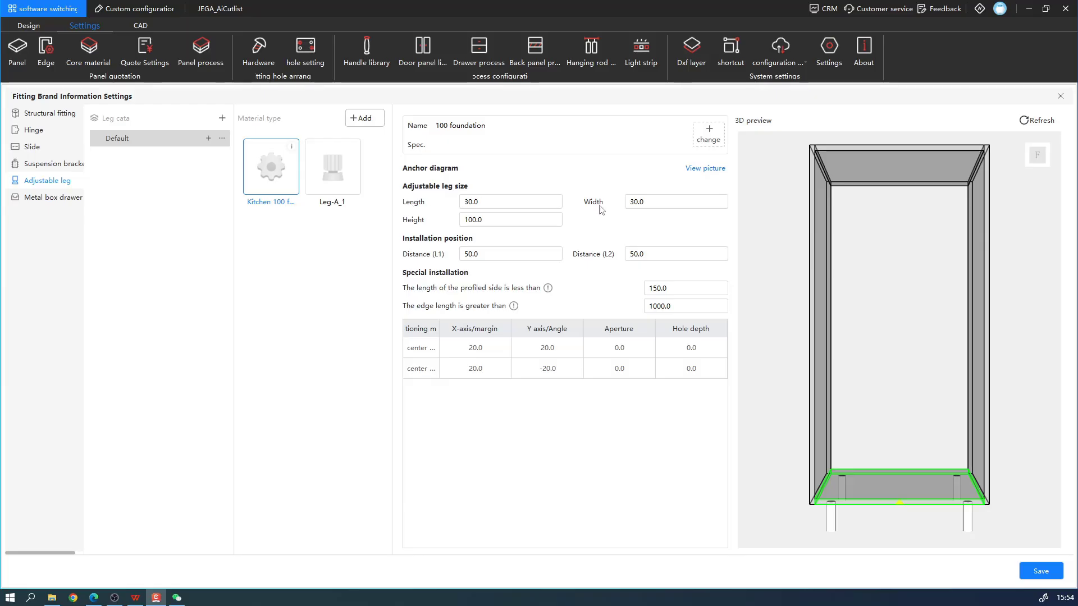
{"action": "left_click_drag", "start_coordinate": [494, 220], "coordinate": [437, 218]}
{"action": "left_click", "coordinate": [430, 173]}
{"action": "left_click_drag", "start_coordinate": [435, 123], "coordinate": [461, 127]}
{"action": "left_click", "coordinate": [386, 214]}
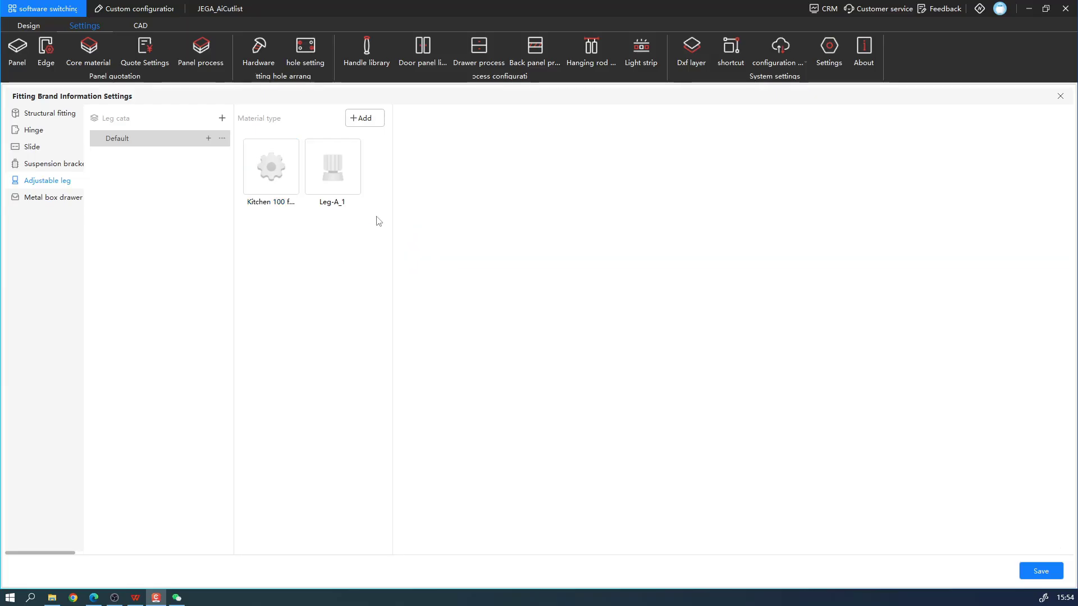
Step: View the Kitchen 100 leg's anchor diagram and move it aside to compare it with the installation distances and 3D preview
{"action": "left_click", "coordinate": [278, 175]}
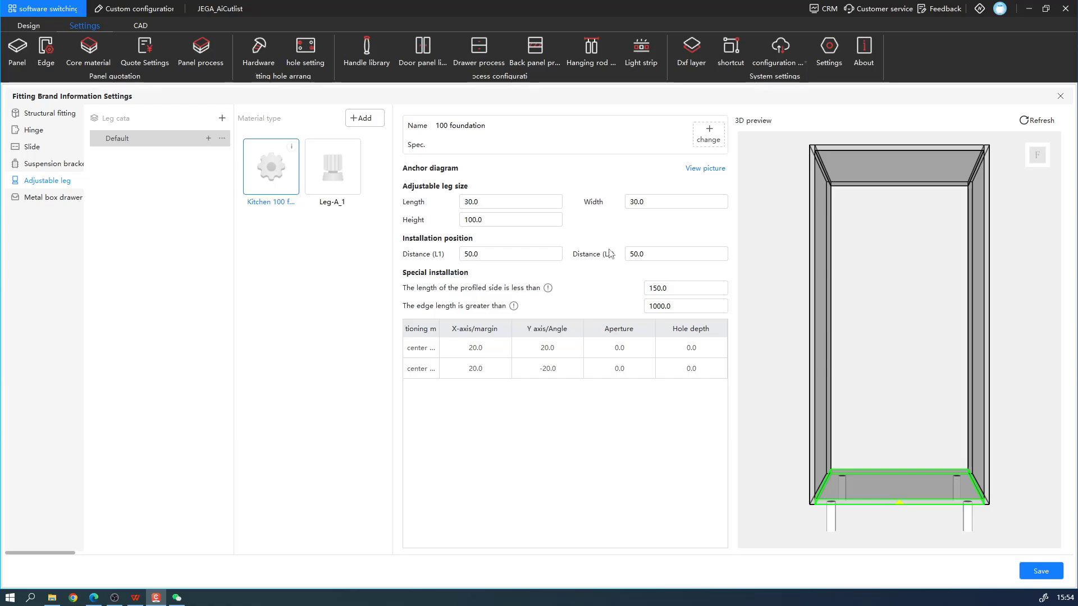
{"action": "left_click_drag", "start_coordinate": [892, 399], "coordinate": [935, 421]}
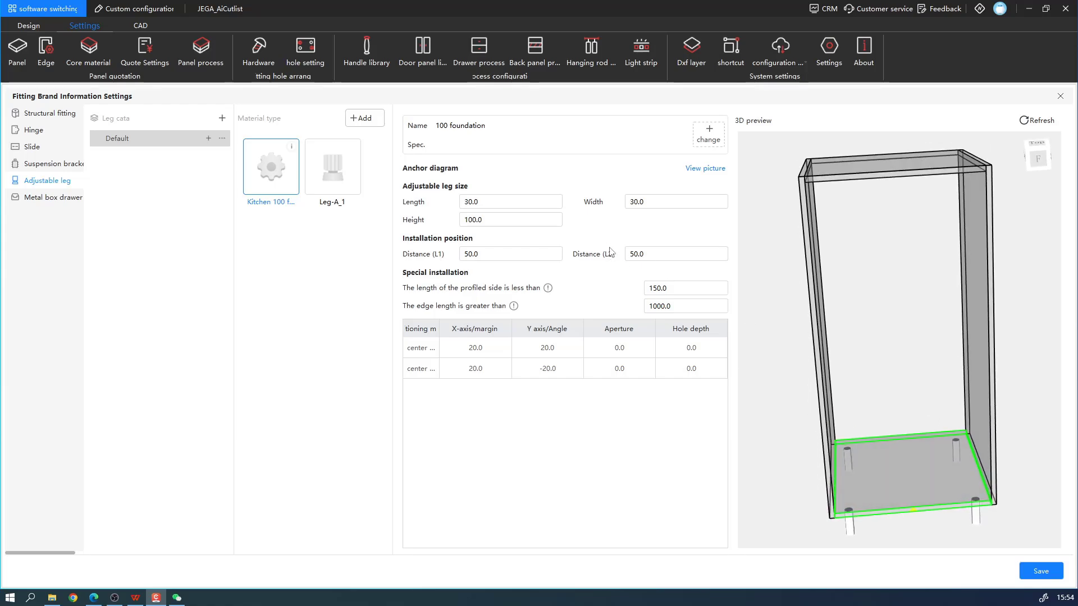
{"action": "left_click", "coordinate": [703, 169]}
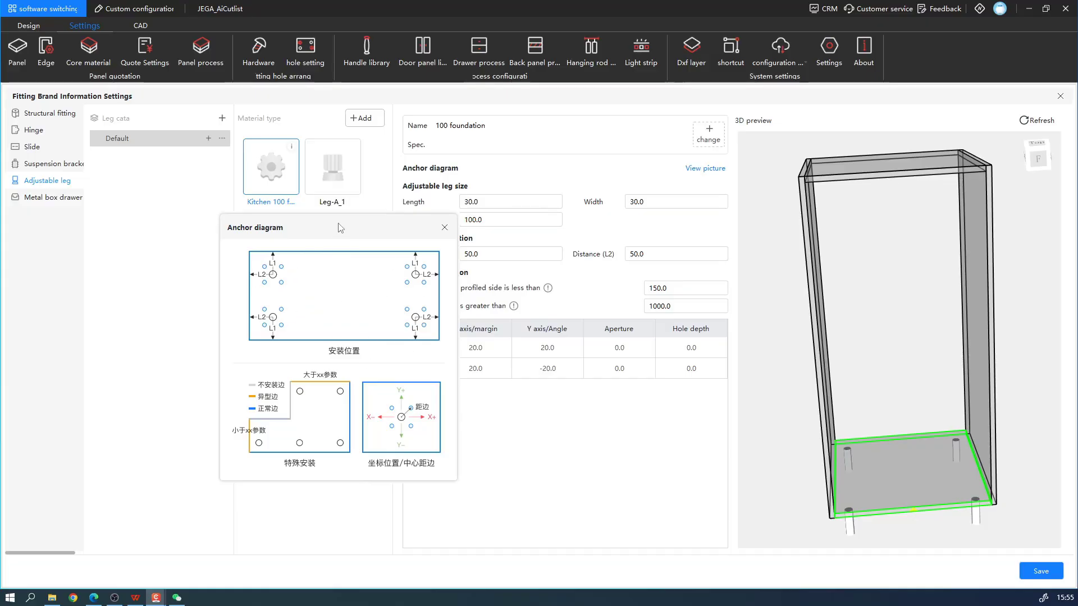
{"action": "left_click_drag", "start_coordinate": [339, 227], "coordinate": [252, 211]}
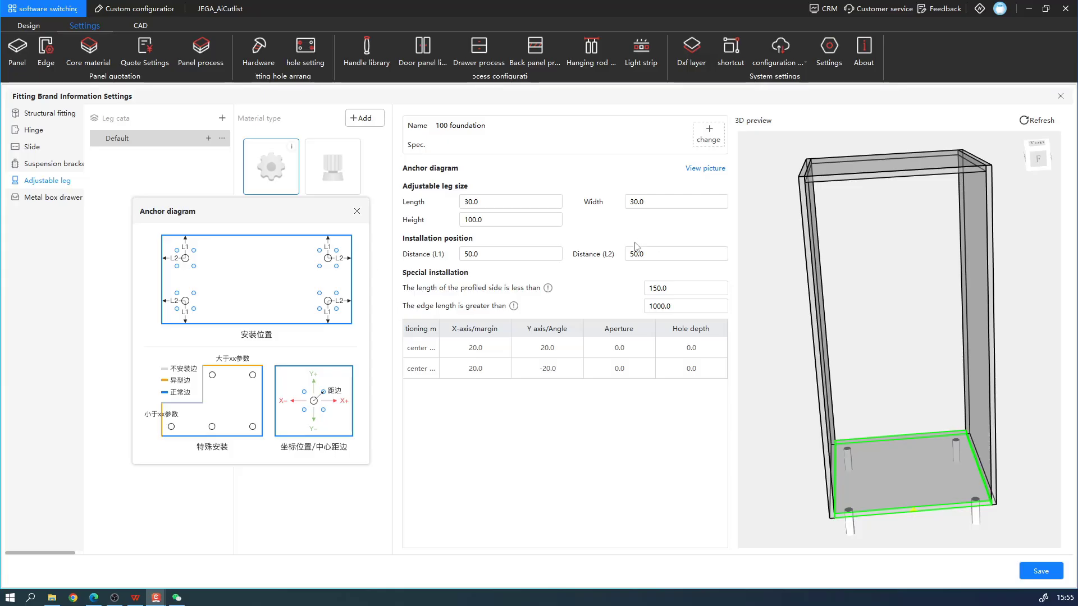
Step: Close the anchor diagram, view it again for the special installation settings, and move it clear of the leg parameters
{"action": "left_click", "coordinate": [358, 212]}
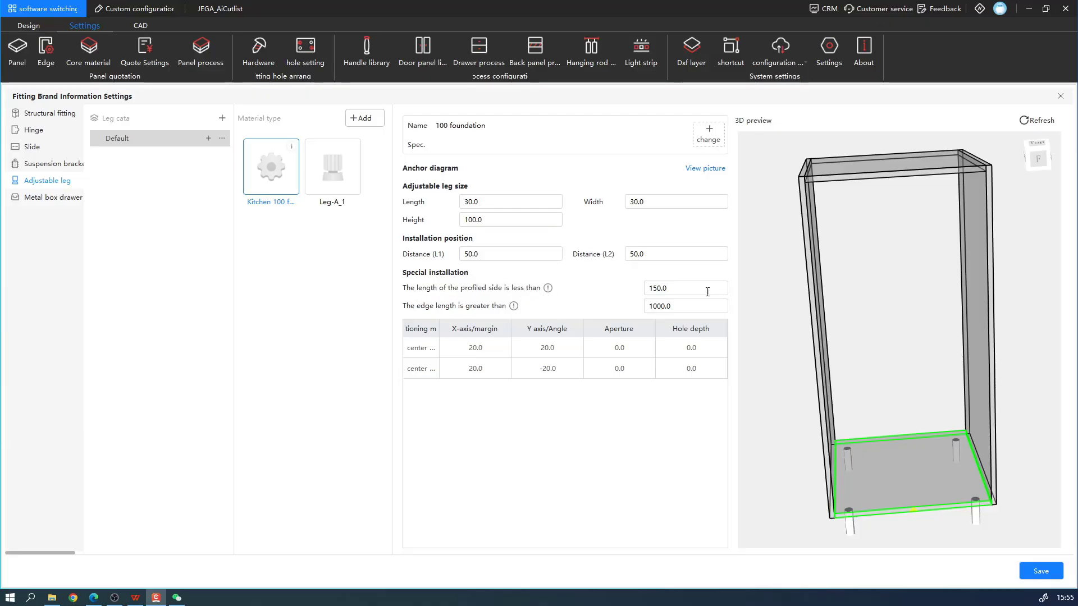
{"action": "left_click", "coordinate": [699, 170]}
{"action": "left_click_drag", "start_coordinate": [529, 153], "coordinate": [251, 153]}
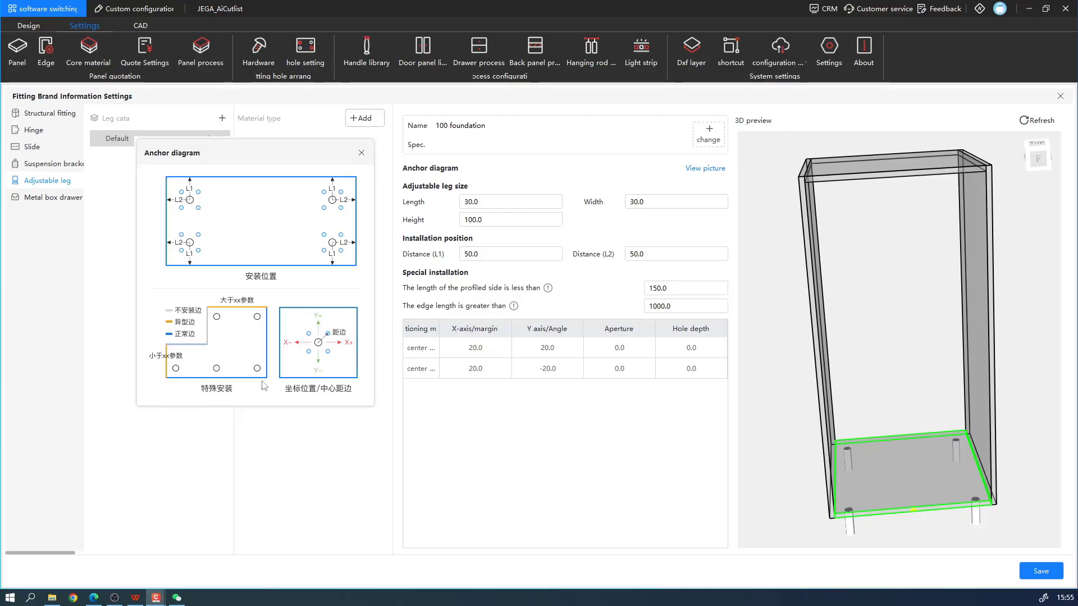
Step: Mark the lower edge of the special installation drawing with a red arrow in a screen capture, discard the capture, and close the anchor diagram
{"action": "key", "text": "alt+a"}
{"action": "left_click_drag", "start_coordinate": [86, 247], "coordinate": [474, 448]}
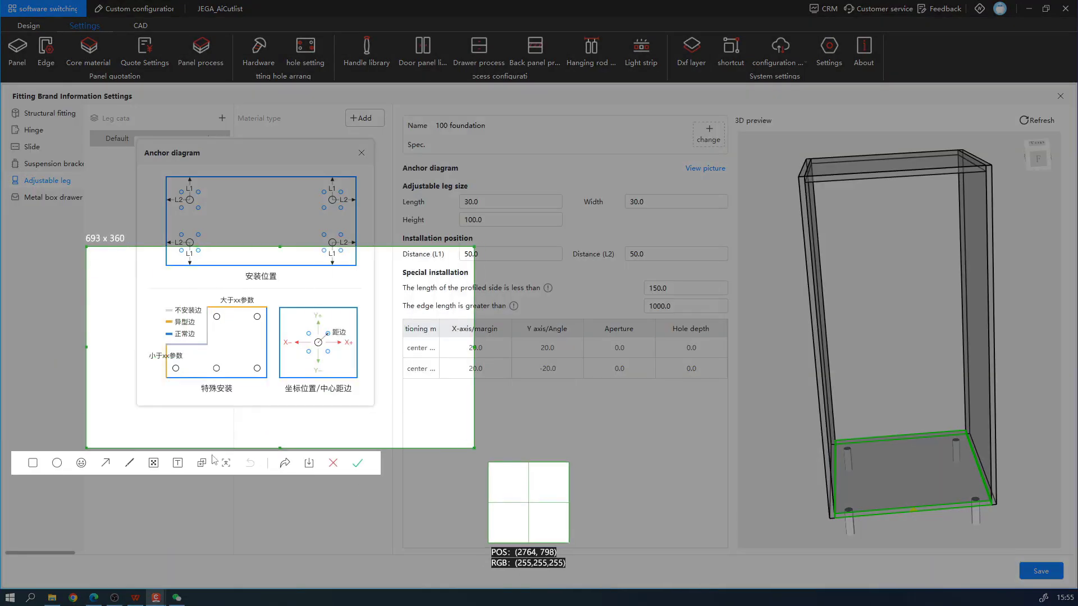
{"action": "left_click", "coordinate": [105, 463]}
{"action": "left_click_drag", "start_coordinate": [167, 381], "coordinate": [265, 381]}
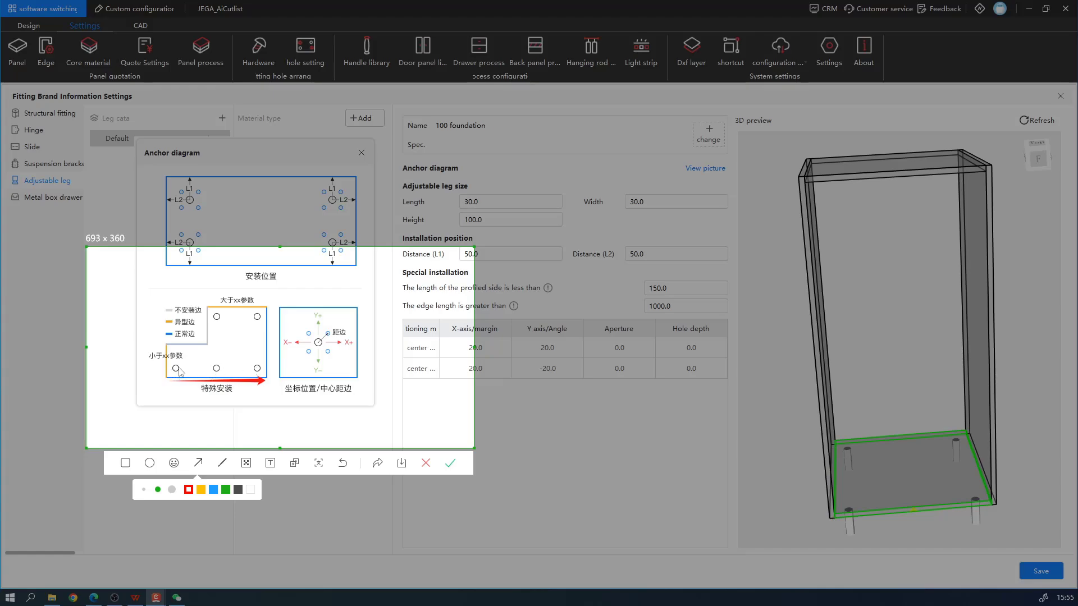
{"action": "left_click", "coordinate": [426, 462]}
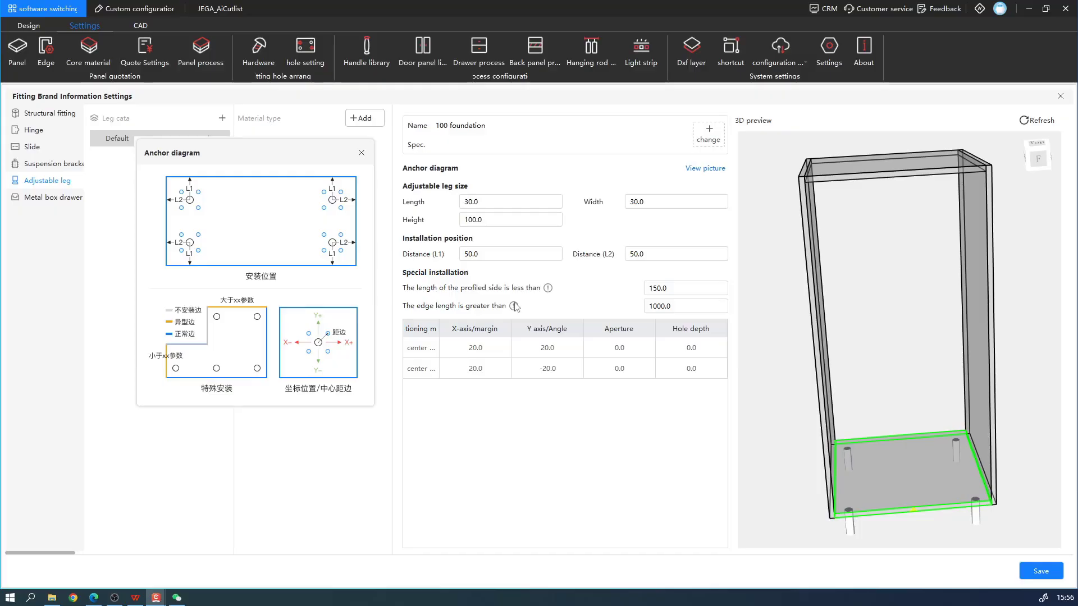
{"action": "left_click", "coordinate": [362, 153]}
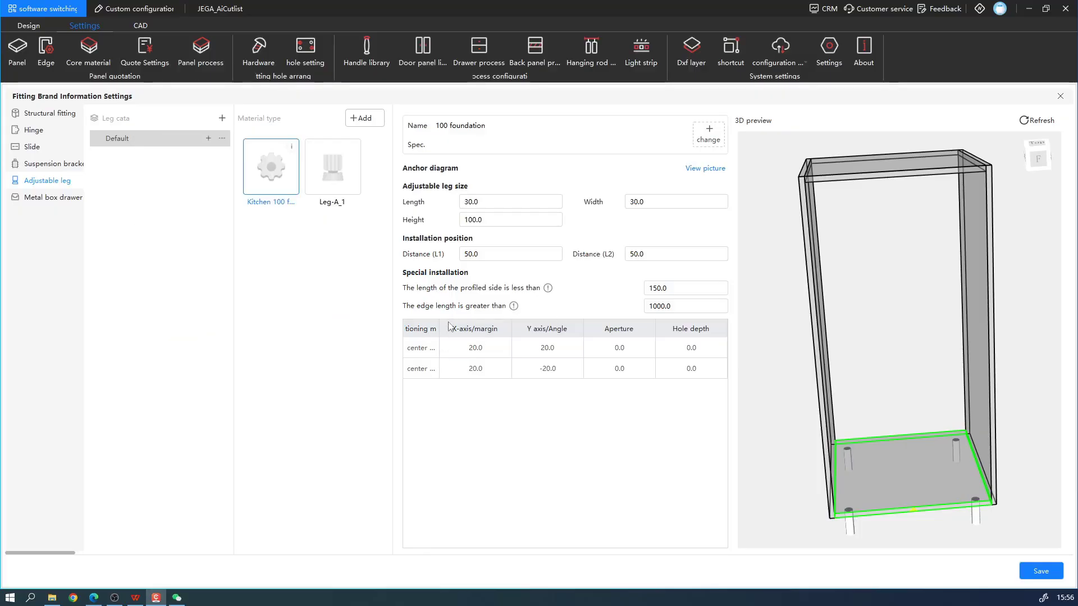
Step: Widen the Positioning mode column of the leg's hole table and delete both center margin holes
{"action": "left_click_drag", "start_coordinate": [441, 328], "coordinate": [474, 328]}
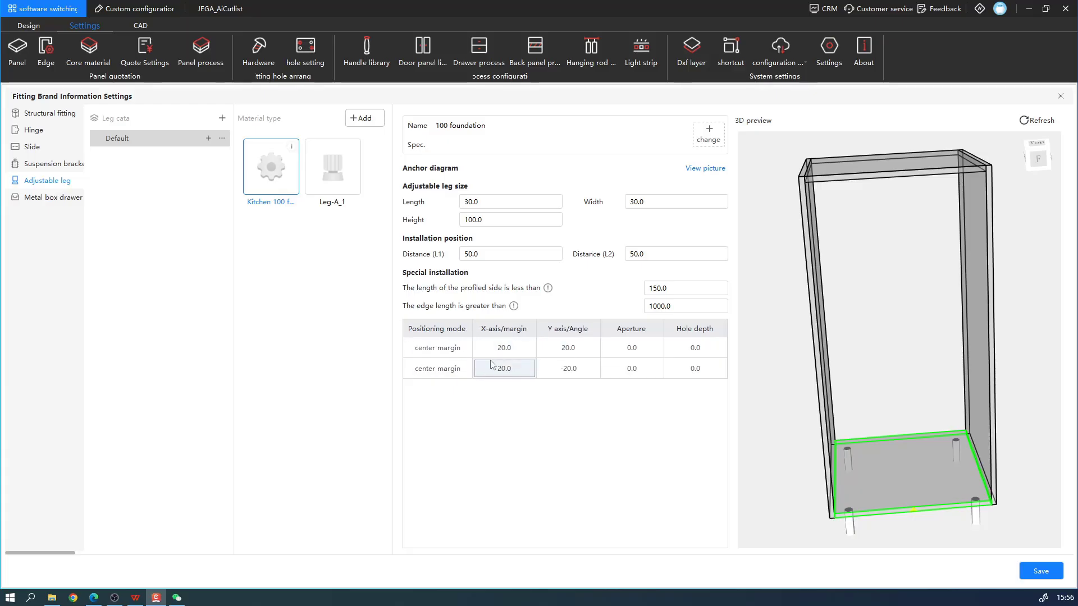
{"action": "right_click", "coordinate": [450, 349]}
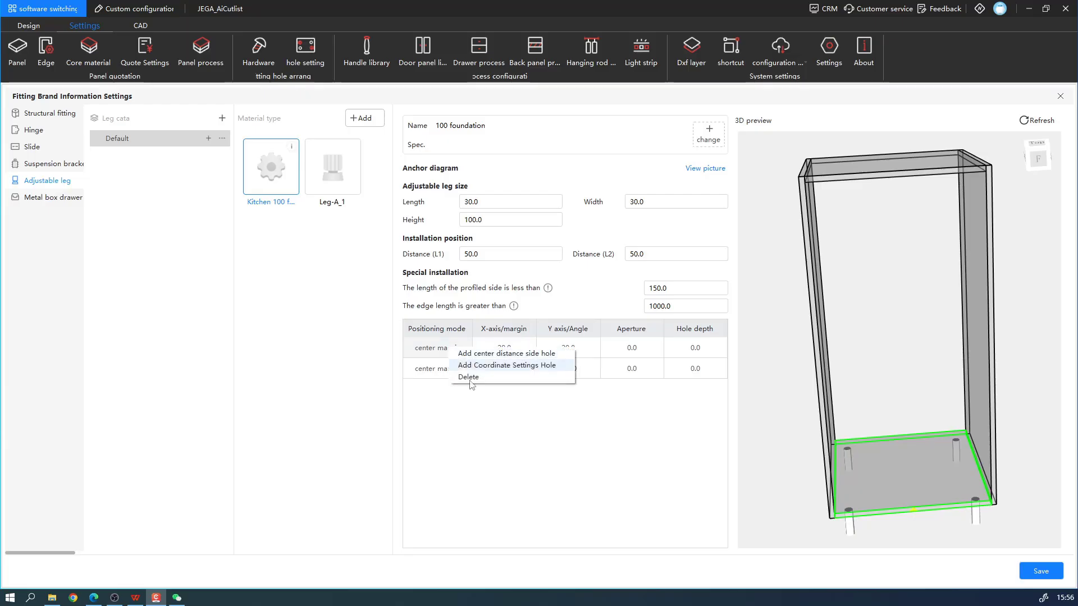
{"action": "left_click", "coordinate": [469, 380]}
{"action": "right_click", "coordinate": [452, 353]}
{"action": "left_click", "coordinate": [469, 380]}
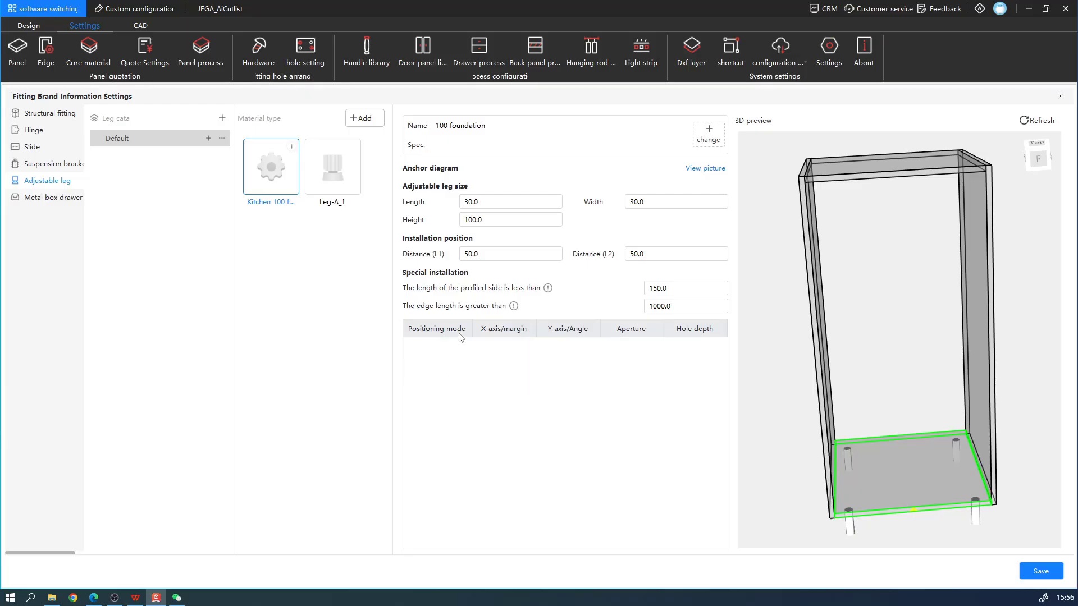
Step: Add a center distance side hole to the Kitchen 100 leg and set its X-axis/margin to 20
{"action": "right_click", "coordinate": [442, 352]}
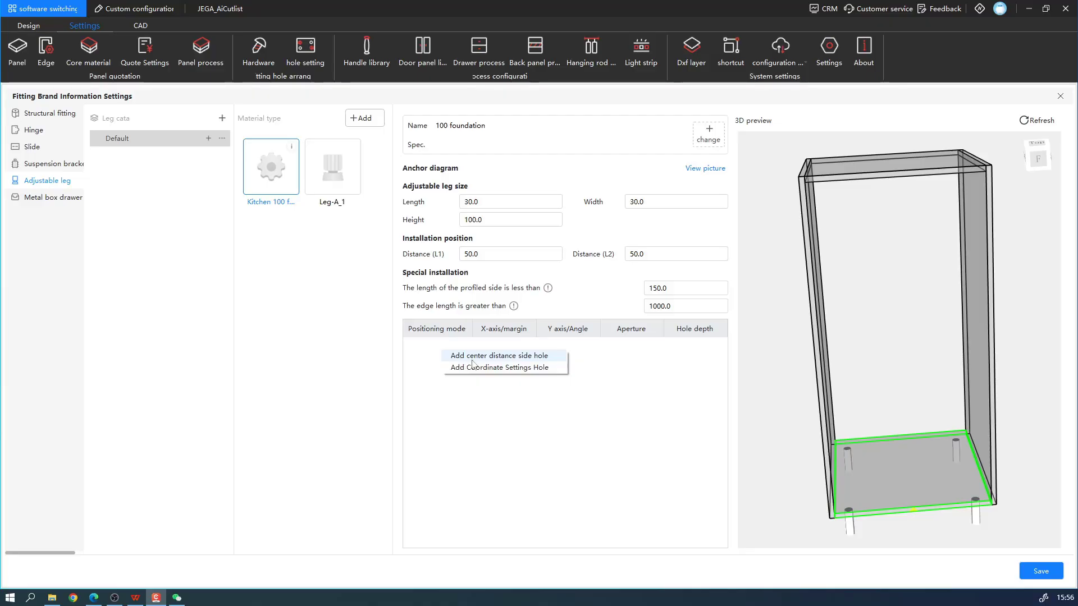
{"action": "left_click", "coordinate": [531, 359]}
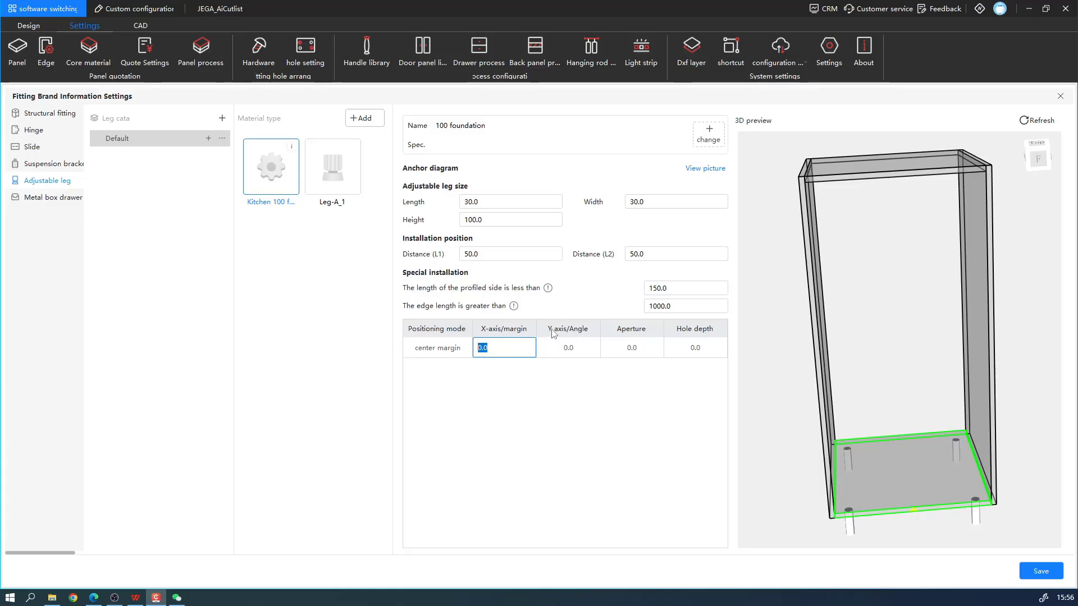
{"action": "middle_click_drag", "start_coordinate": [845, 402], "coordinate": [907, 427]}
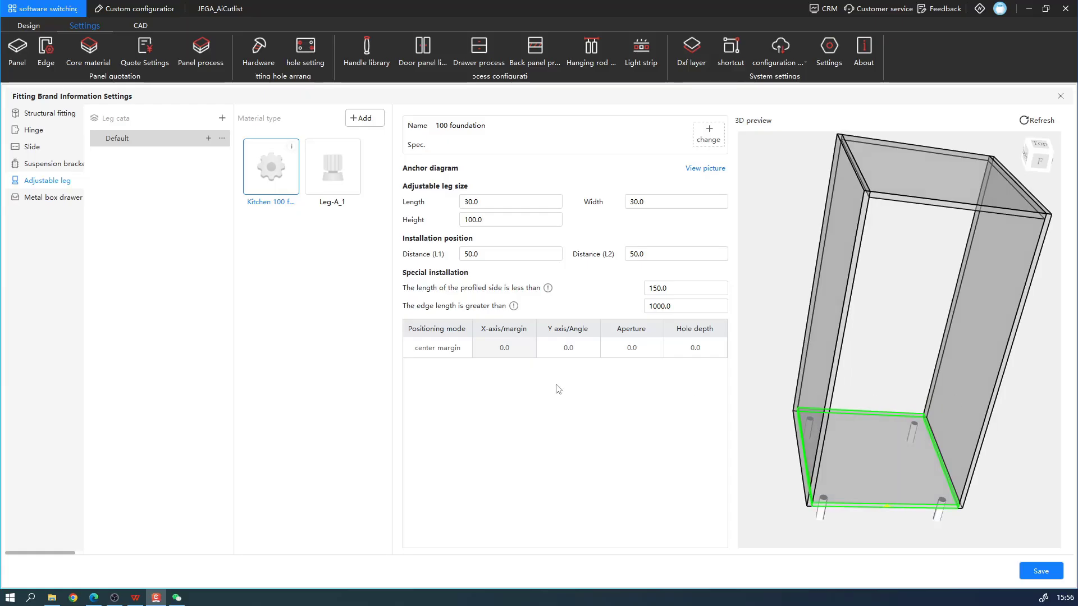
{"action": "left_click", "coordinate": [508, 348]}
{"action": "type", "text": "20"}
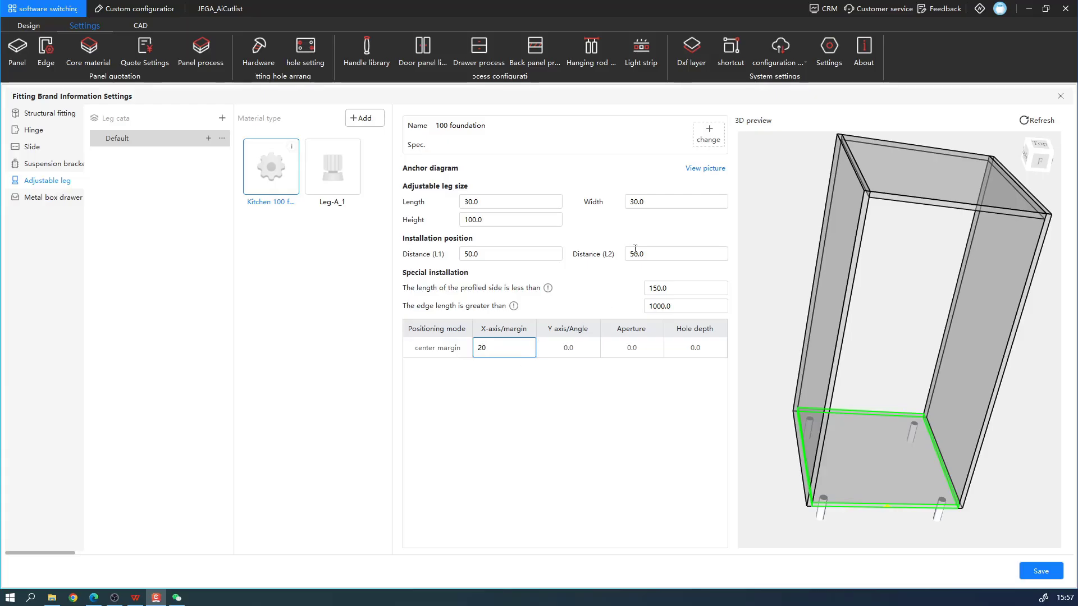
Step: View the anchor diagram beside the hole table and select a screen capture area spanning its lower drawings and the table
{"action": "left_click", "coordinate": [708, 169]}
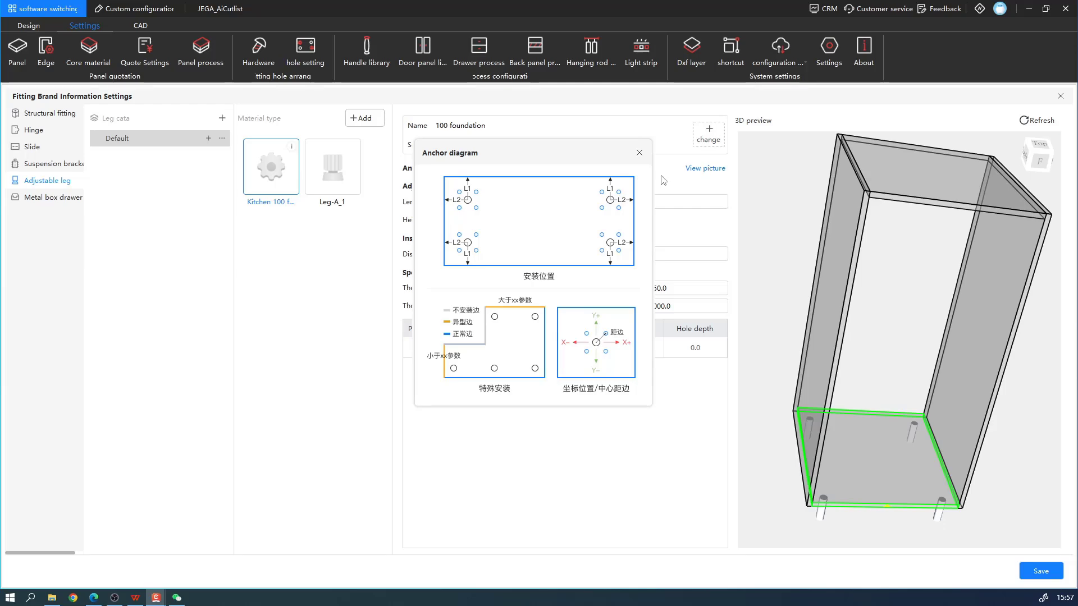
{"action": "left_click_drag", "start_coordinate": [589, 156], "coordinate": [354, 174]}
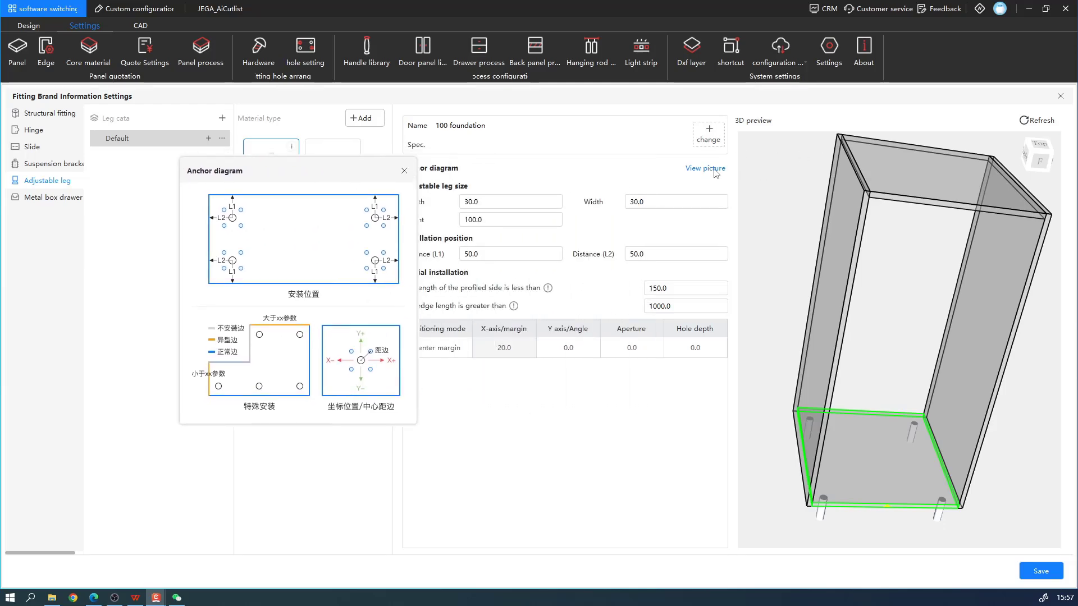
{"action": "key", "text": "alt+a"}
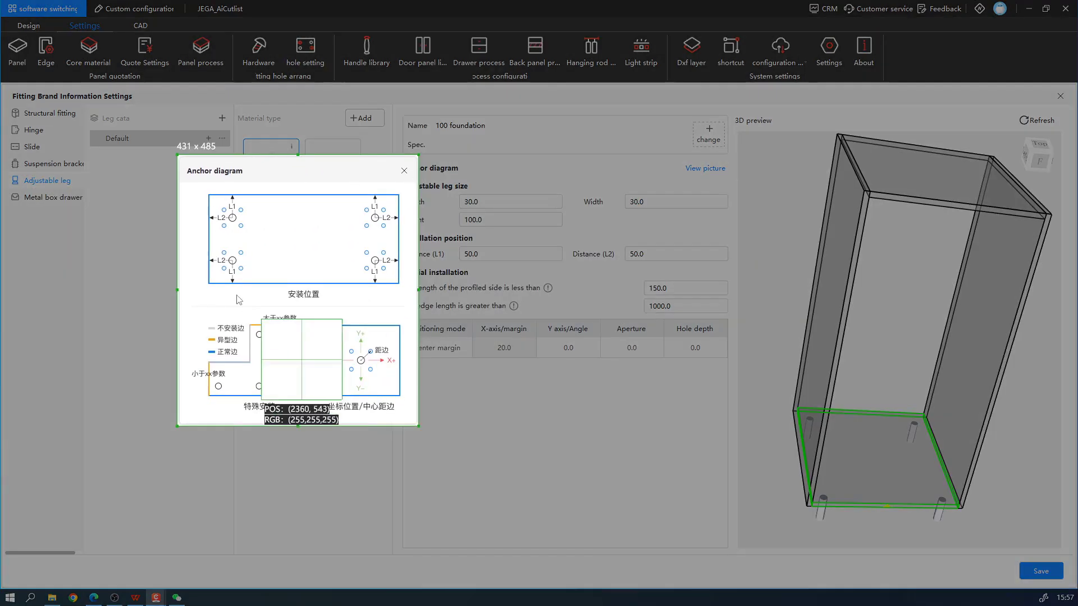
{"action": "left_click_drag", "start_coordinate": [223, 241], "coordinate": [541, 496]}
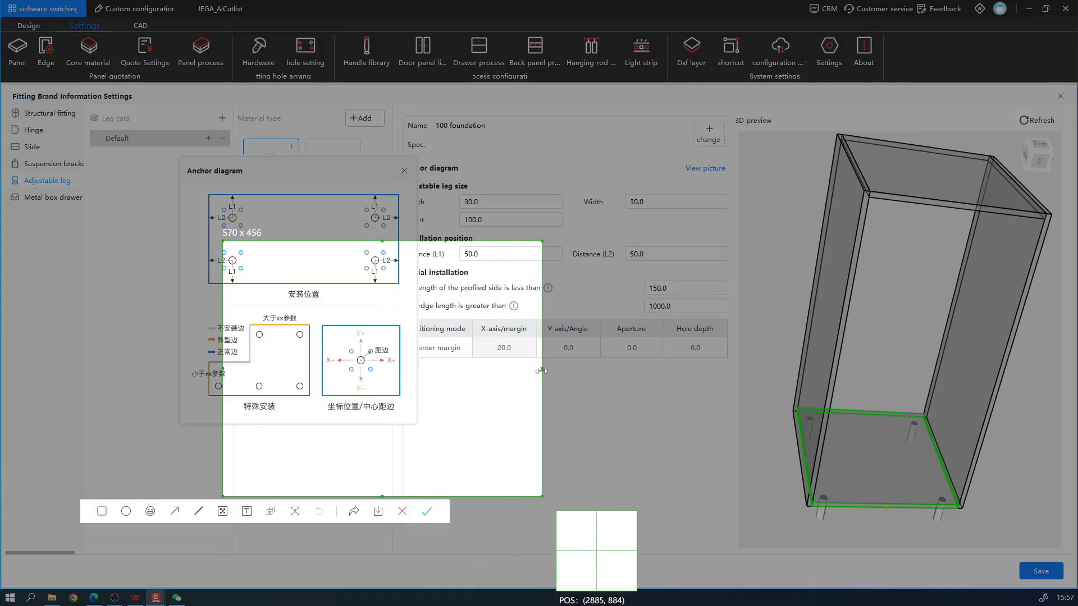
{"action": "left_click_drag", "start_coordinate": [534, 369], "coordinate": [738, 369]}
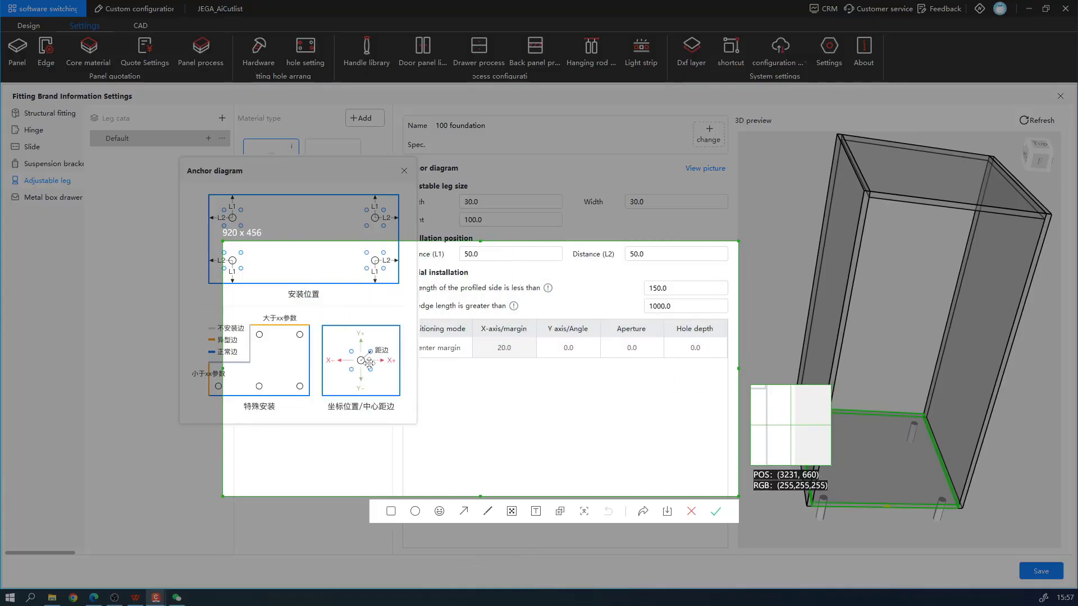
Step: Draw horizontal and vertical red arrows through the center margin drawing in the capture and circle all four arrow ends
{"action": "left_click", "coordinate": [464, 511]}
{"action": "left_click_drag", "start_coordinate": [296, 360], "coordinate": [410, 357]}
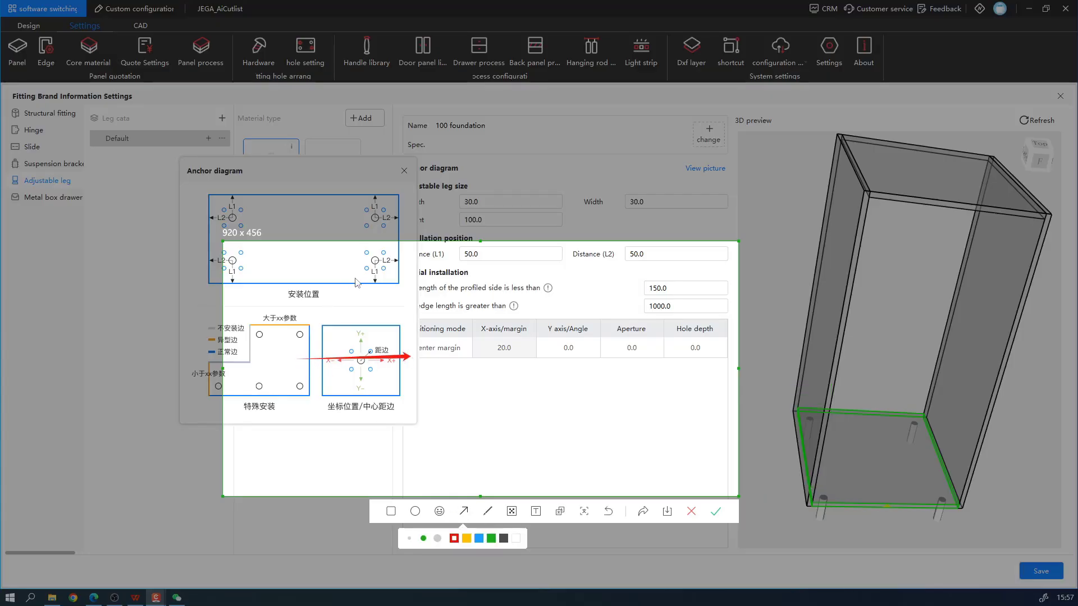
{"action": "left_click_drag", "start_coordinate": [356, 284], "coordinate": [365, 429]}
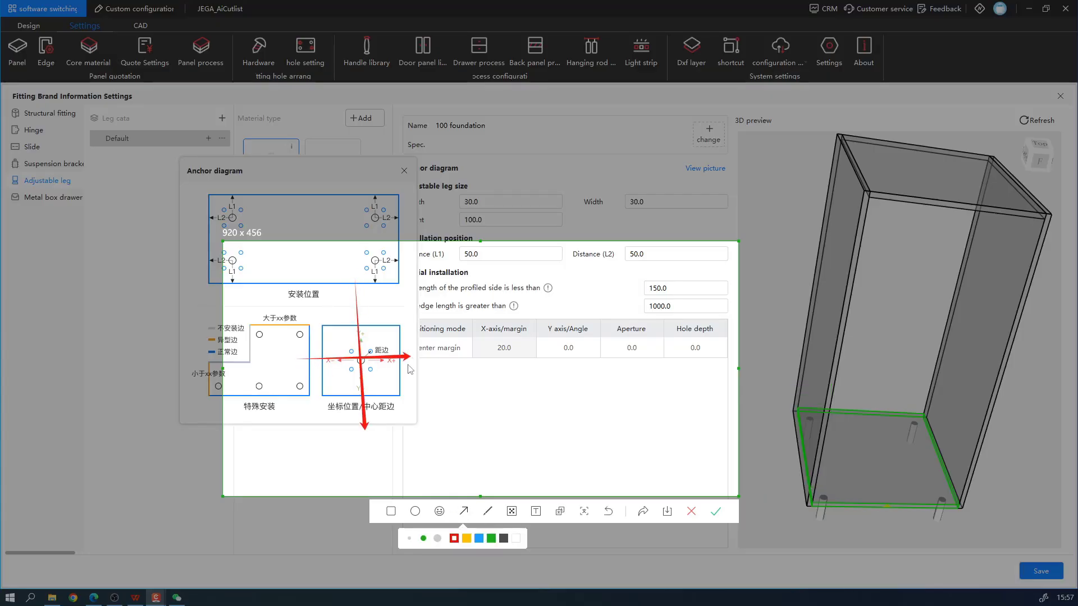
{"action": "left_click", "coordinate": [415, 511]}
{"action": "left_click_drag", "start_coordinate": [415, 350], "coordinate": [432, 365]}
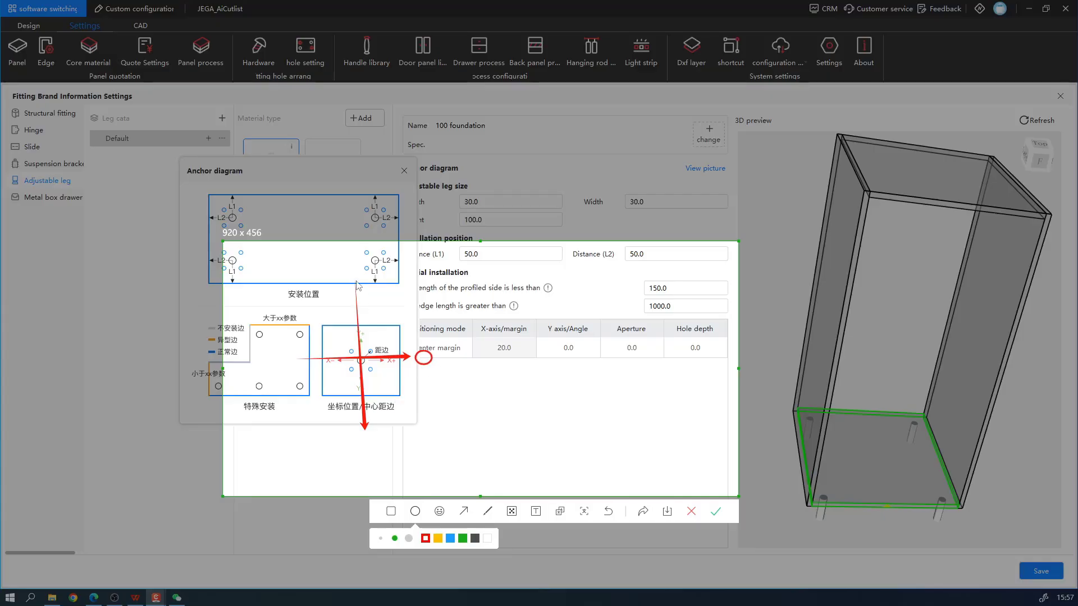
{"action": "left_click_drag", "start_coordinate": [351, 274], "coordinate": [371, 289]}
{"action": "left_click_drag", "start_coordinate": [290, 352], "coordinate": [313, 365]}
{"action": "left_click_drag", "start_coordinate": [356, 436], "coordinate": [372, 451]}
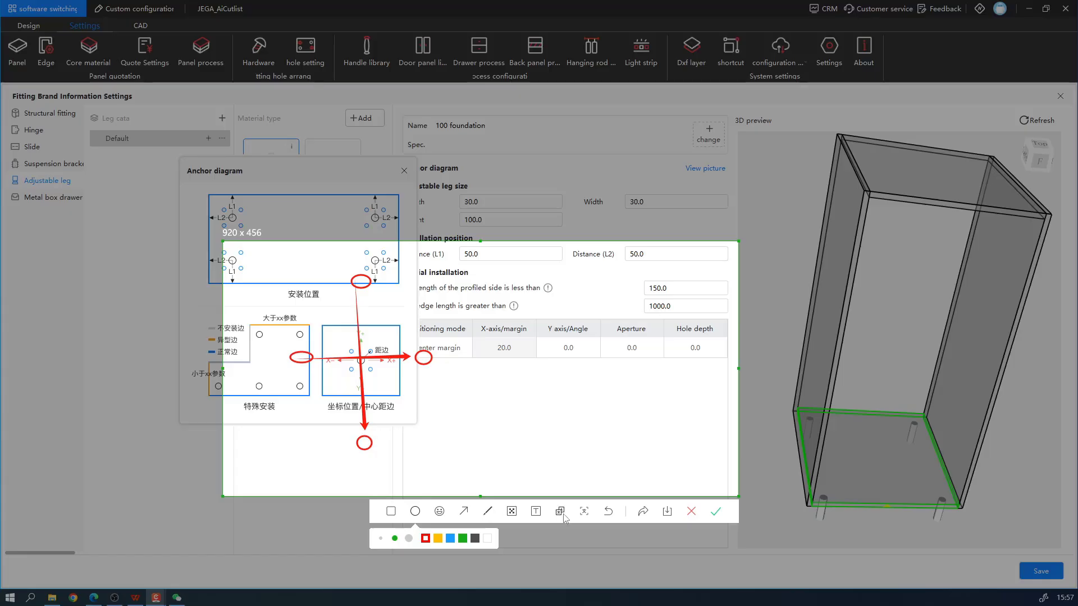
Step: Label the circled directions with their angles: 90 at right, 180 below, 270 at left, and "360、0" above
{"action": "left_click", "coordinate": [536, 510]}
{"action": "left_click", "coordinate": [433, 358]}
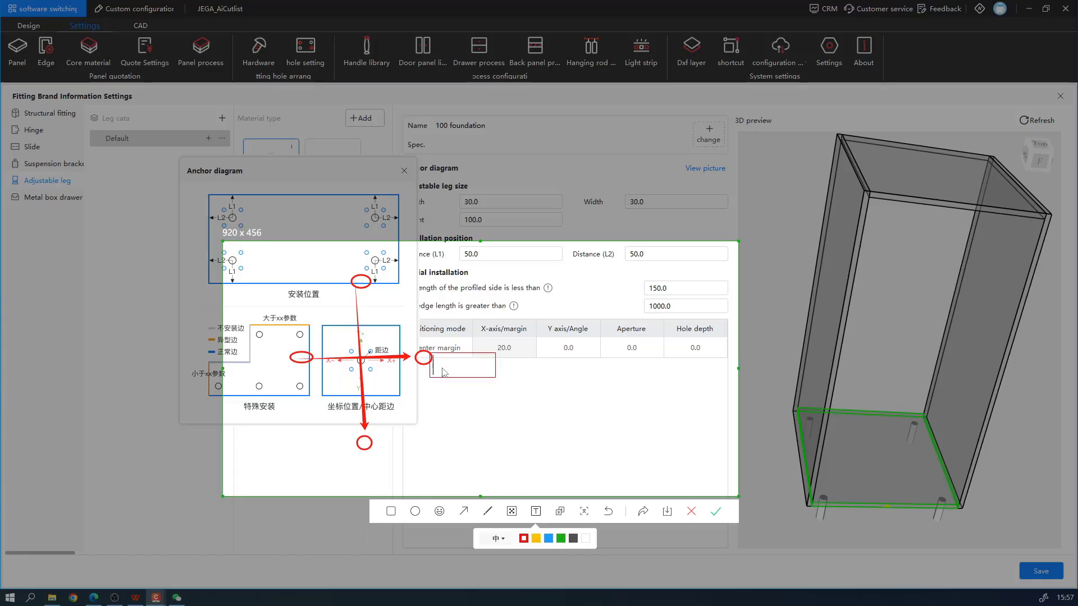
{"action": "type", "text": "90"}
{"action": "left_click", "coordinate": [373, 466]}
{"action": "left_click", "coordinate": [366, 456]}
{"action": "type", "text": "180"}
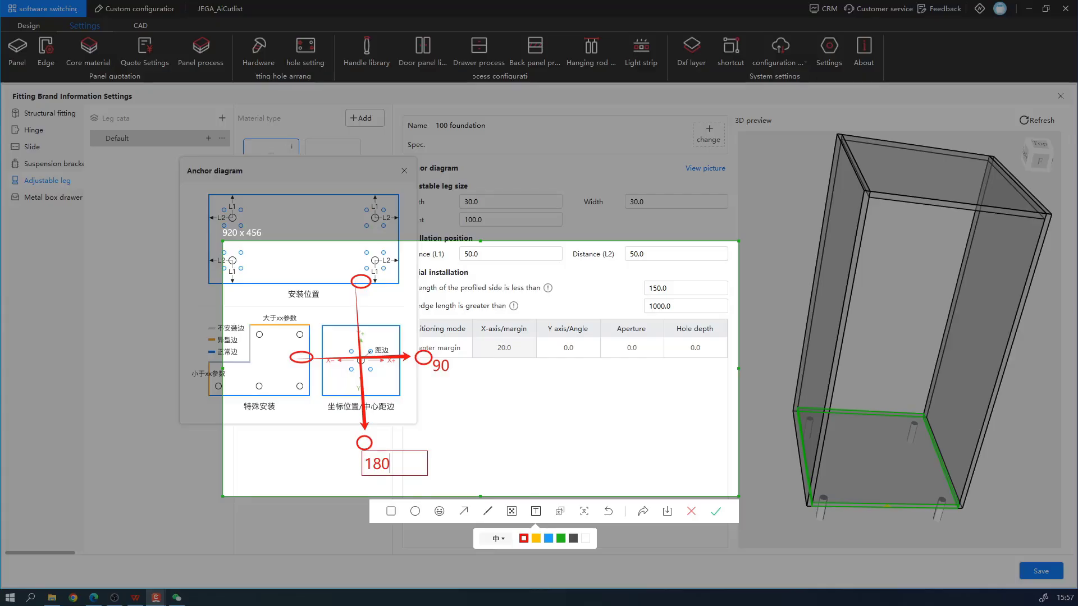
{"action": "left_click", "coordinate": [283, 353]}
{"action": "left_click", "coordinate": [262, 348]}
{"action": "type", "text": "279"}
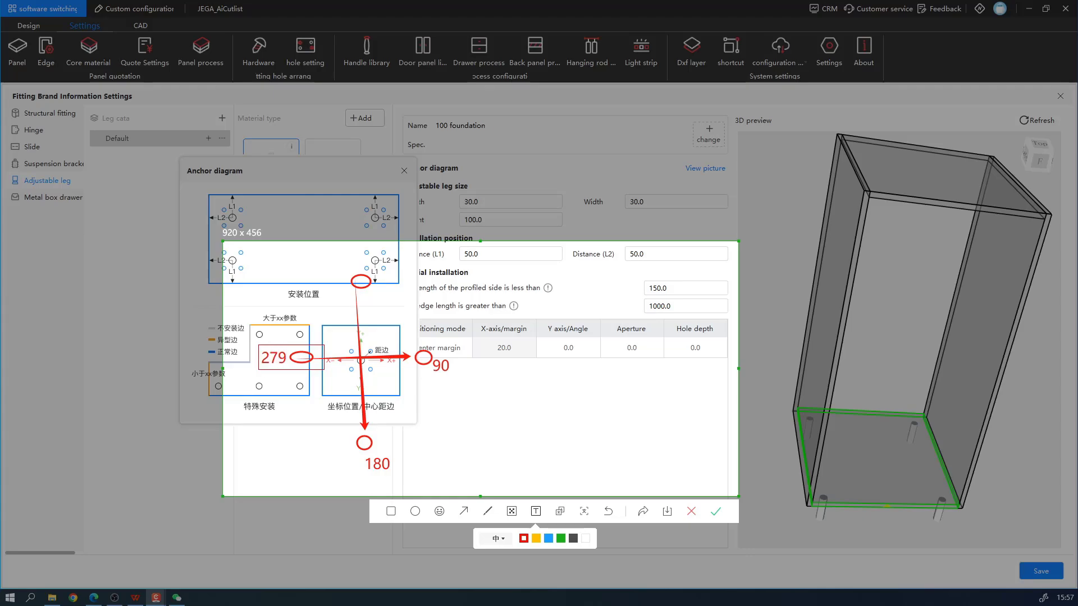
{"action": "key", "text": "BackSpace"}
{"action": "type", "text": "0"}
{"action": "left_click", "coordinate": [352, 268]}
{"action": "left_click", "coordinate": [354, 268]}
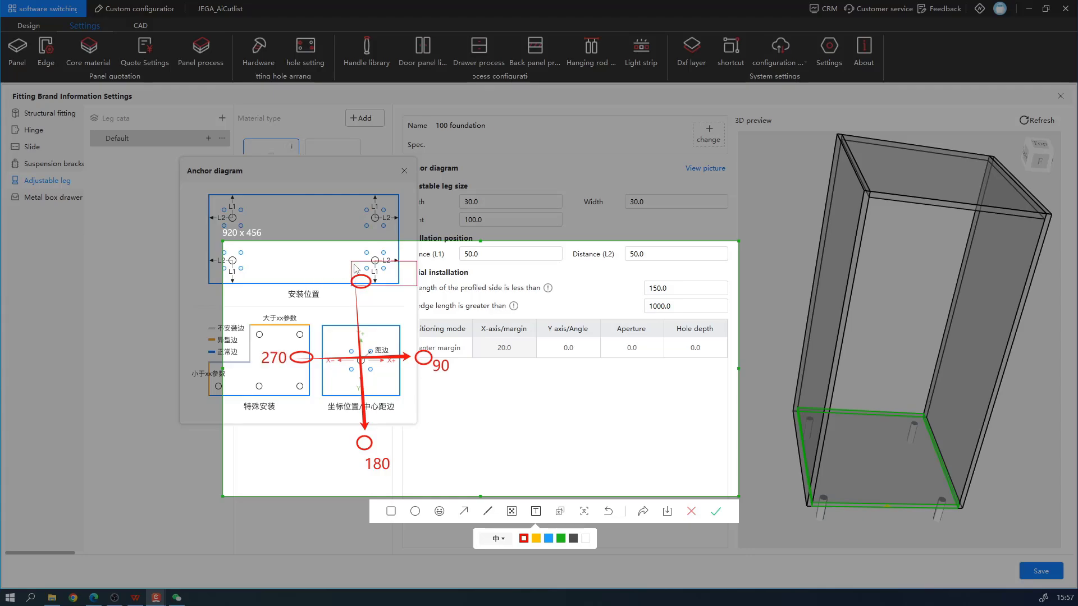
{"action": "type", "text": "360、0"}
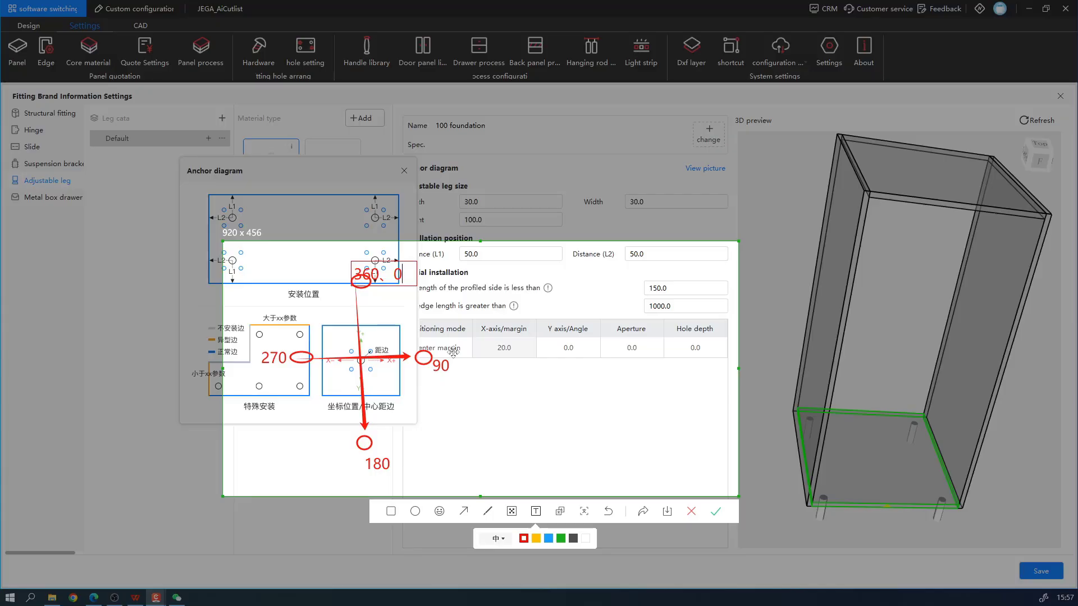
Step: Discard the annotated screen capture and close the anchor diagram
{"action": "left_click", "coordinate": [468, 512]}
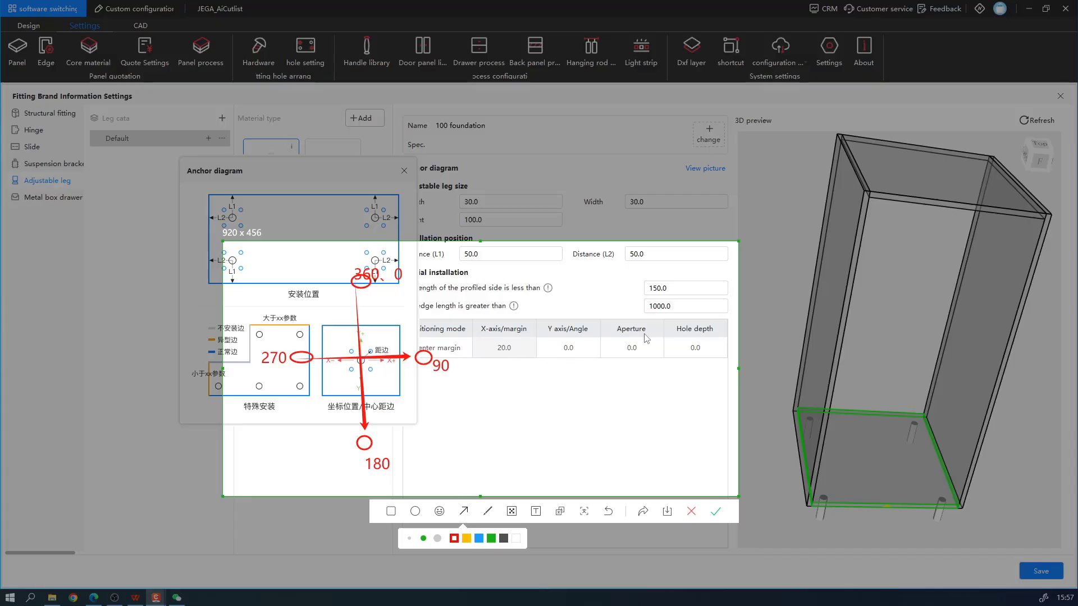
{"action": "left_click", "coordinate": [467, 512]}
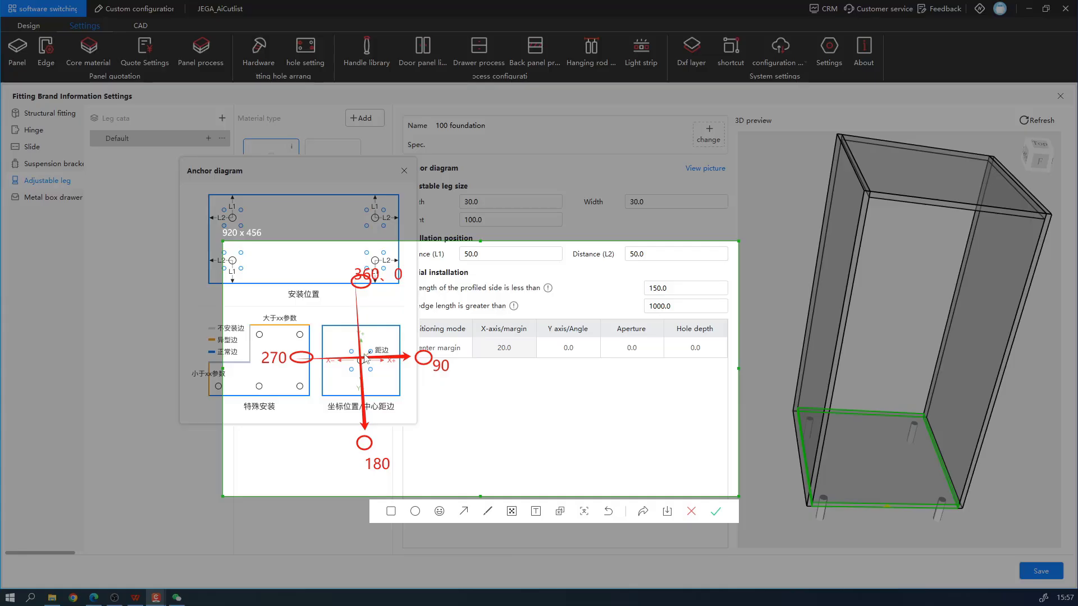
{"action": "left_click", "coordinate": [464, 511]}
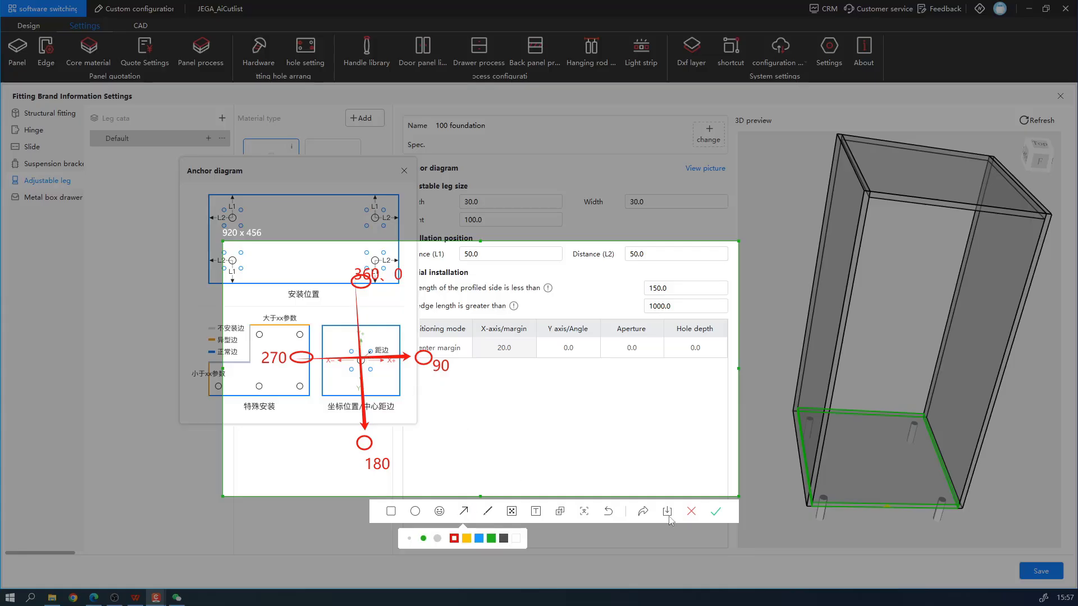
{"action": "left_click", "coordinate": [690, 511]}
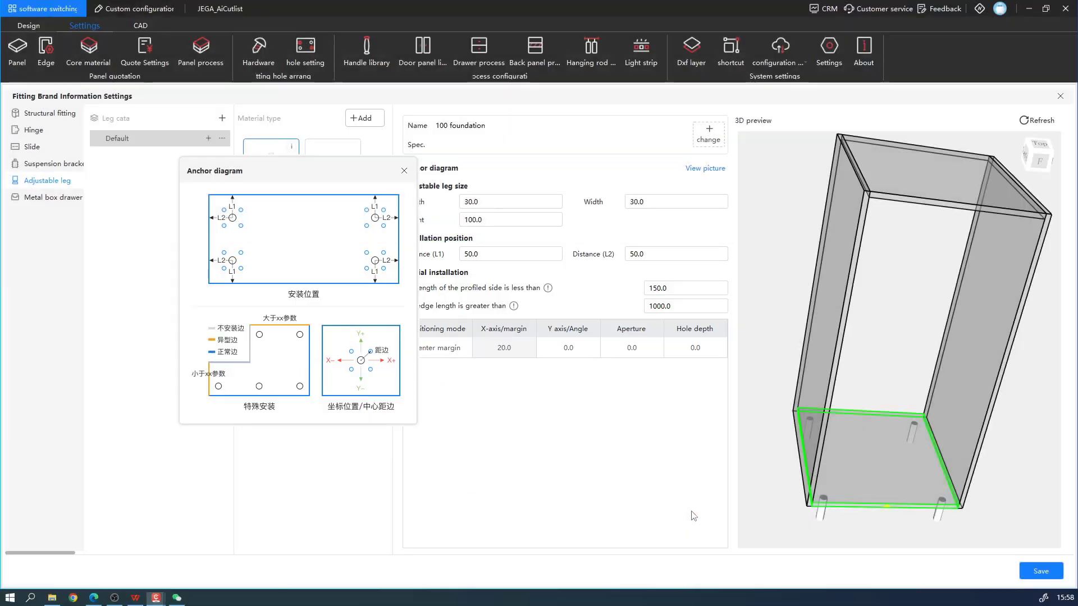
{"action": "left_click", "coordinate": [404, 171]}
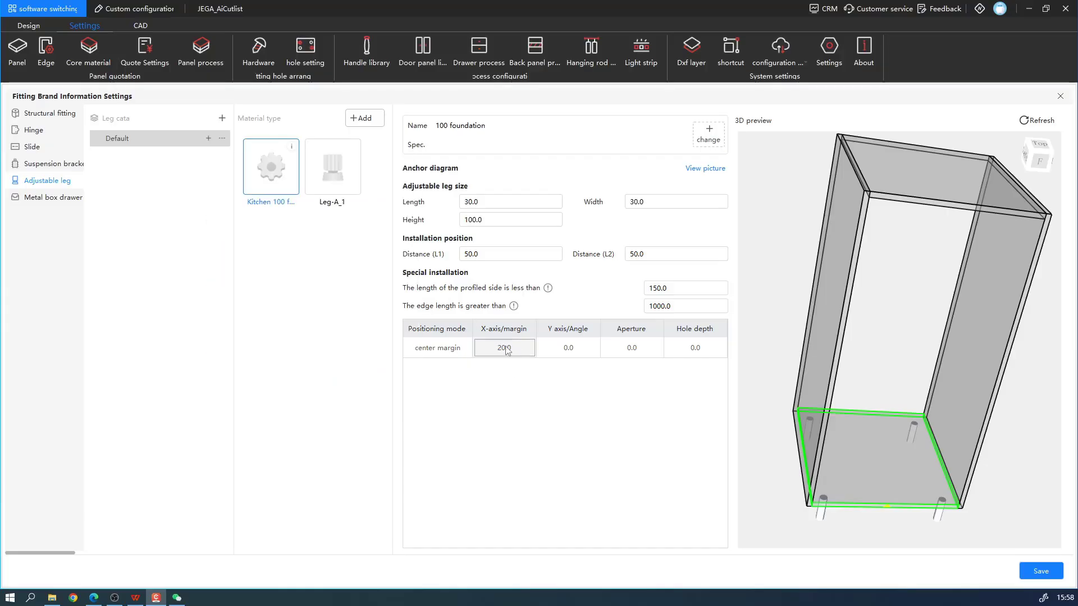
Step: Set the existing center margin hole's angle to 90, aperture to 5 and hole depth to 2
{"action": "left_click", "coordinate": [506, 350]}
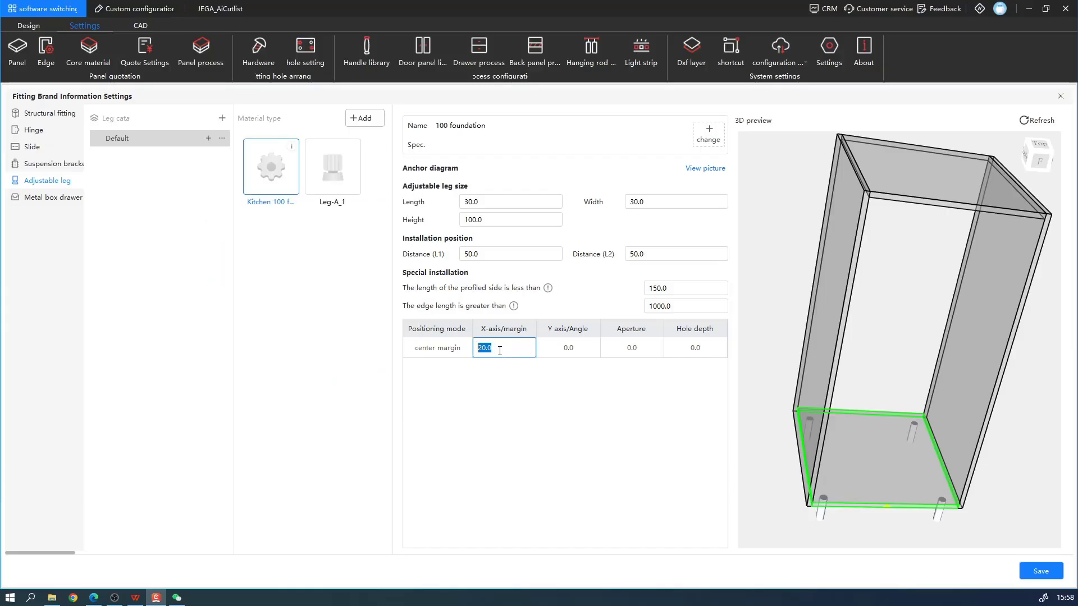
{"action": "left_click", "coordinate": [576, 351]}
{"action": "type", "text": "90"}
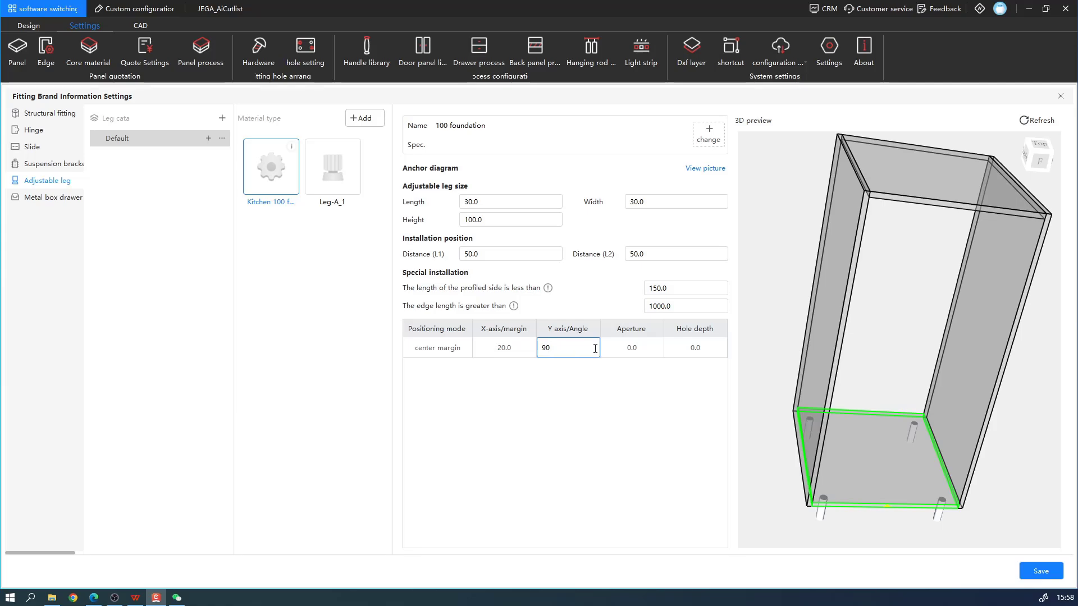
{"action": "left_click", "coordinate": [639, 350]}
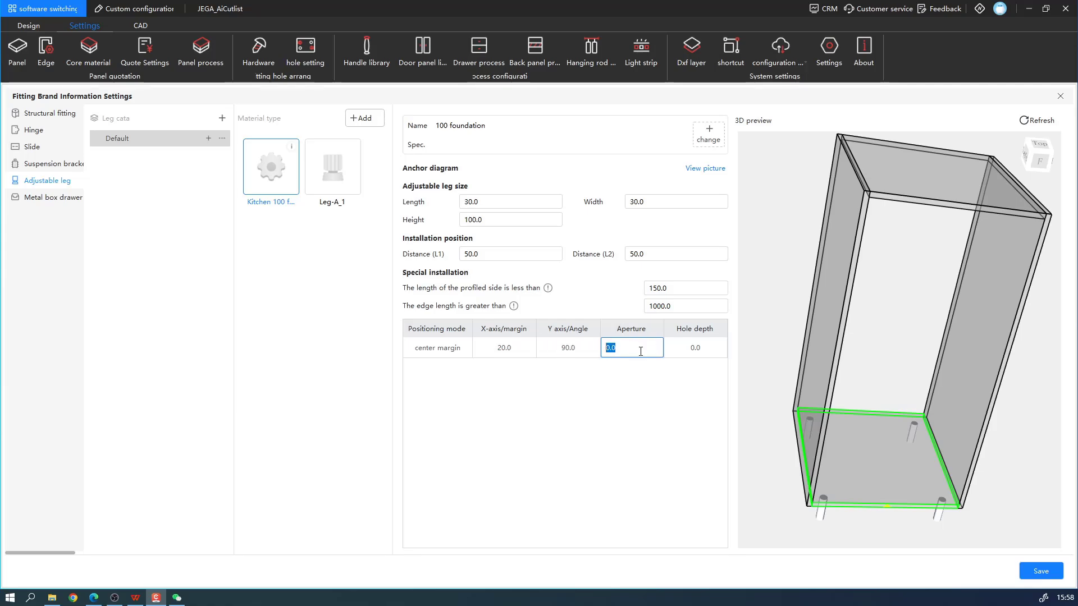
{"action": "type", "text": "5"}
{"action": "left_click", "coordinate": [705, 350]}
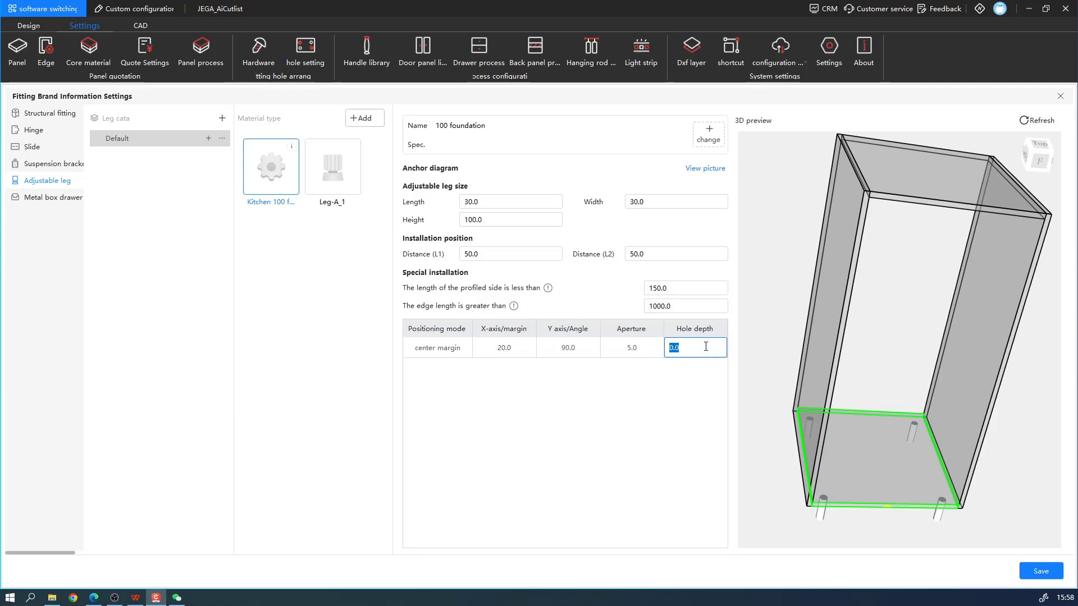
{"action": "type", "text": "2"}
Step: Refresh the 3D preview and examine where the 90-degree hole sits beside the adjustable legs on the cabinet's base panel
{"action": "left_click_drag", "start_coordinate": [898, 443], "coordinate": [782, 298]}
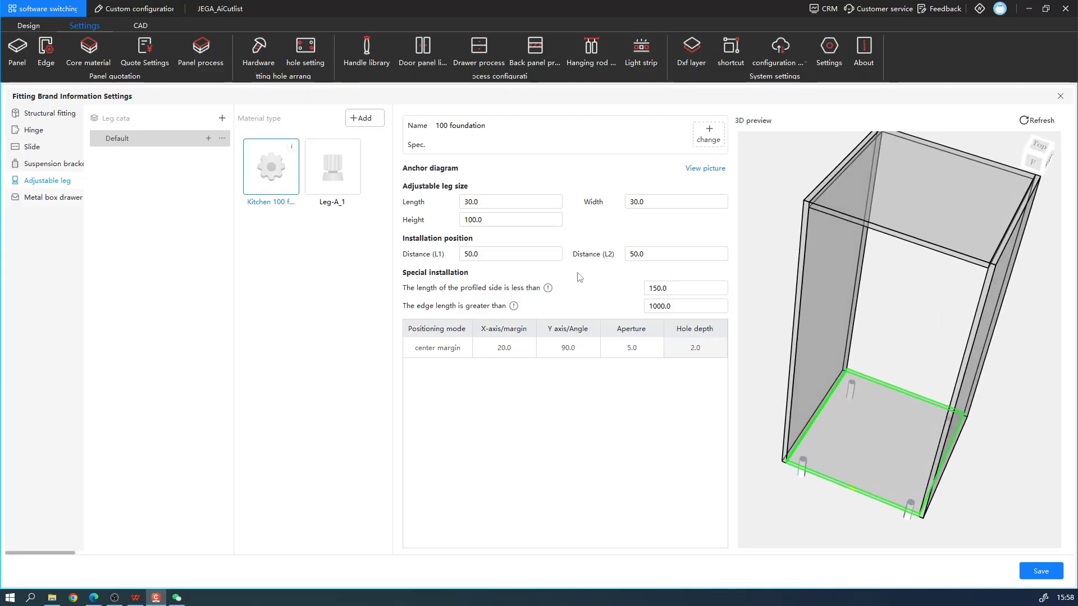
{"action": "left_click", "coordinate": [1040, 122]}
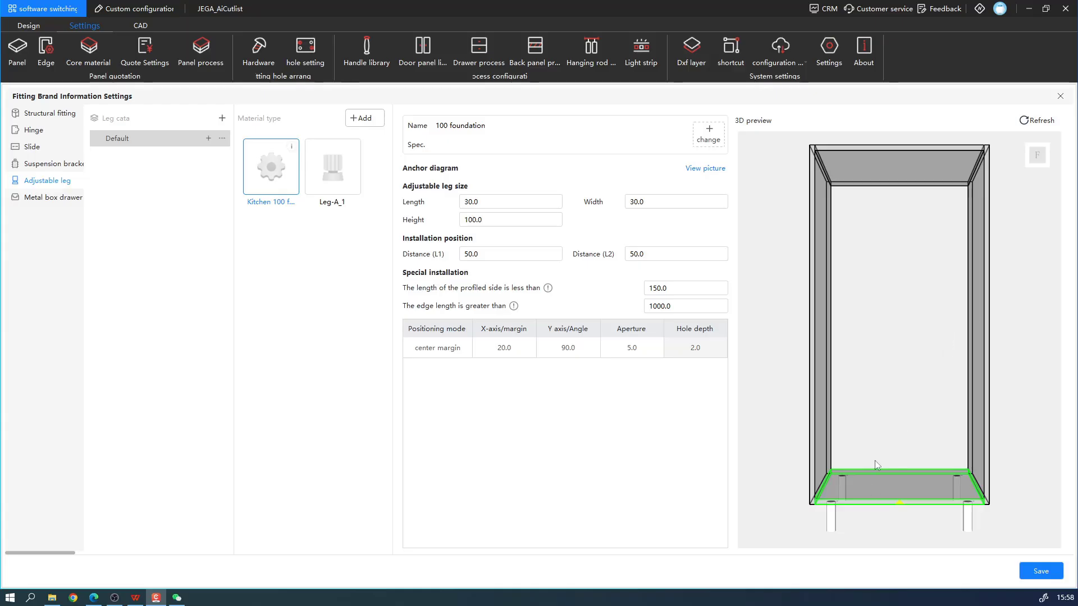
{"action": "left_click_drag", "start_coordinate": [875, 460], "coordinate": [953, 460]}
{"action": "scroll", "coordinate": [858, 504], "scroll_direction": "up", "scroll_amount": 3}
{"action": "left_click_drag", "start_coordinate": [858, 504], "coordinate": [813, 440]}
{"action": "scroll", "coordinate": [806, 440], "scroll_direction": "up", "scroll_amount": 4}
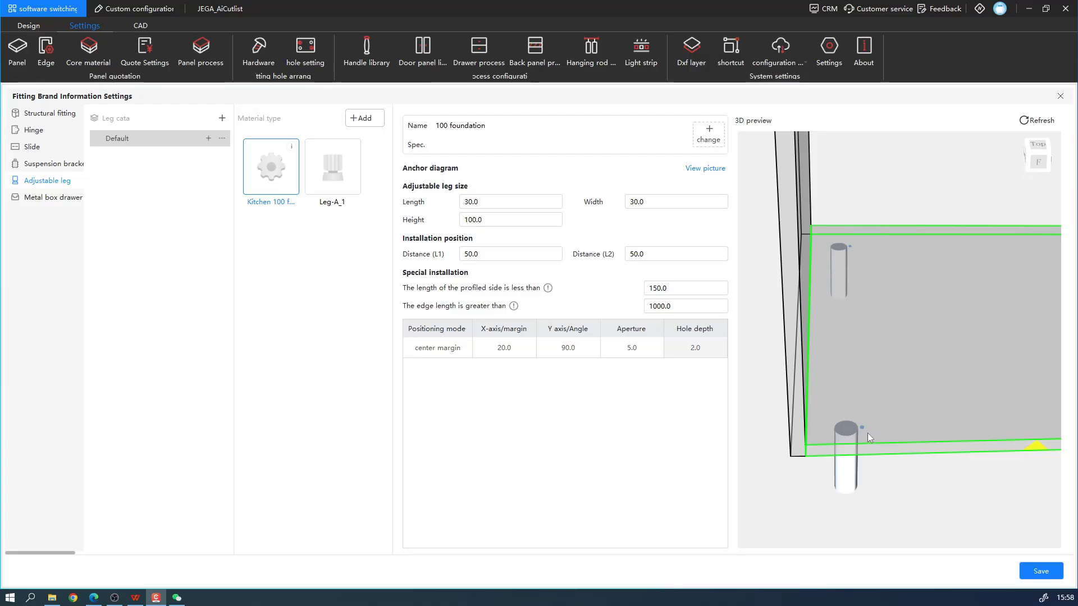
{"action": "left_click_drag", "start_coordinate": [893, 391], "coordinate": [837, 391]}
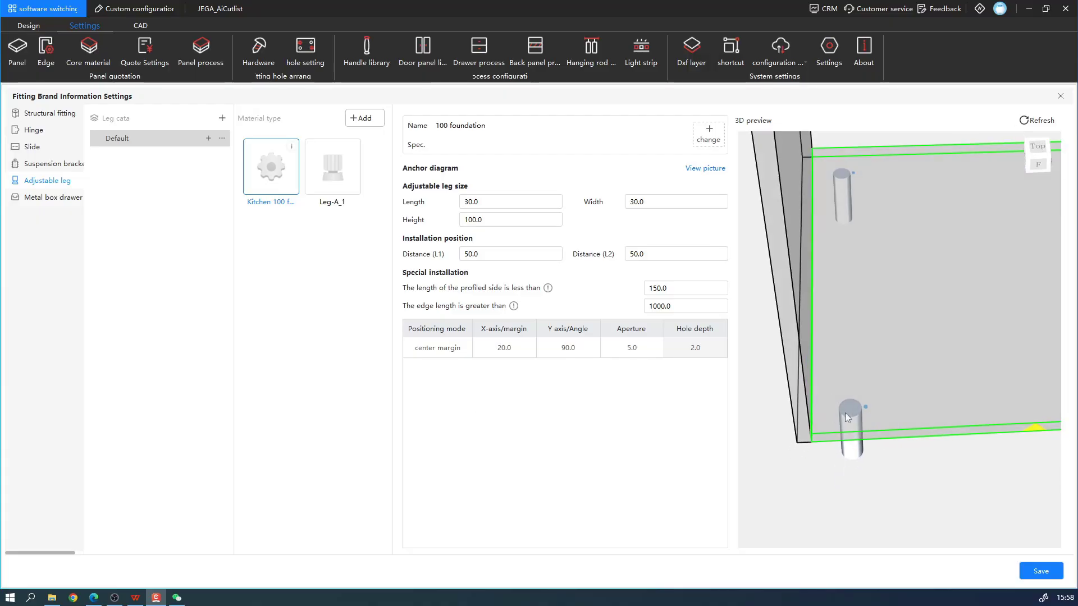
Step: Add a second center distance side hole with margin 20, angle 180, aperture 5 and hole depth 2
{"action": "right_click", "coordinate": [458, 374]}
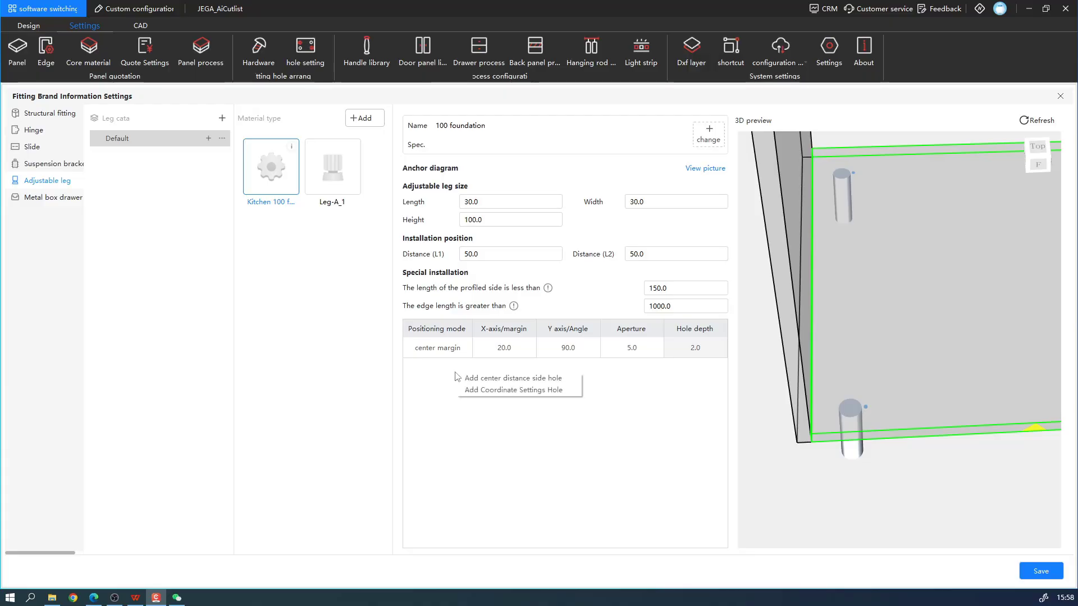
{"action": "left_click", "coordinate": [488, 378]}
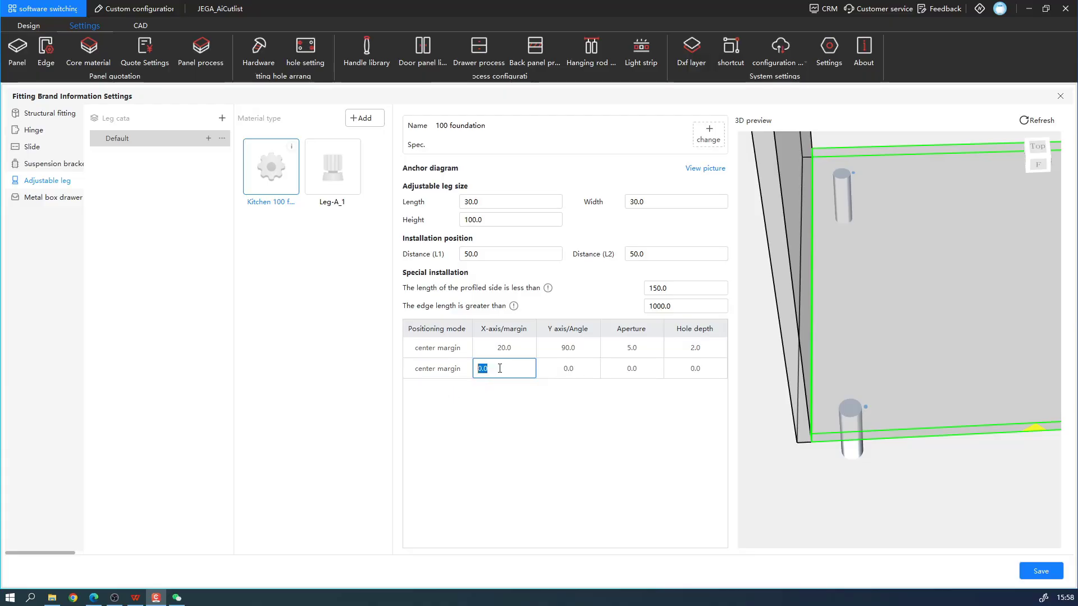
{"action": "type", "text": "20"}
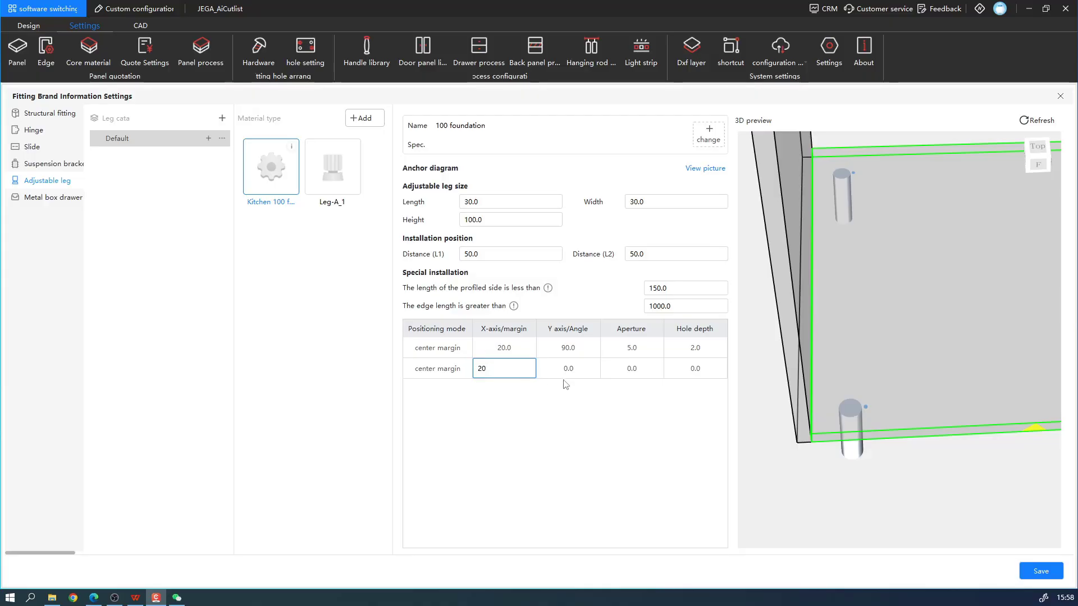
{"action": "left_click", "coordinate": [579, 374]}
{"action": "type", "text": "180"}
{"action": "left_click", "coordinate": [629, 370]}
{"action": "type", "text": "5"}
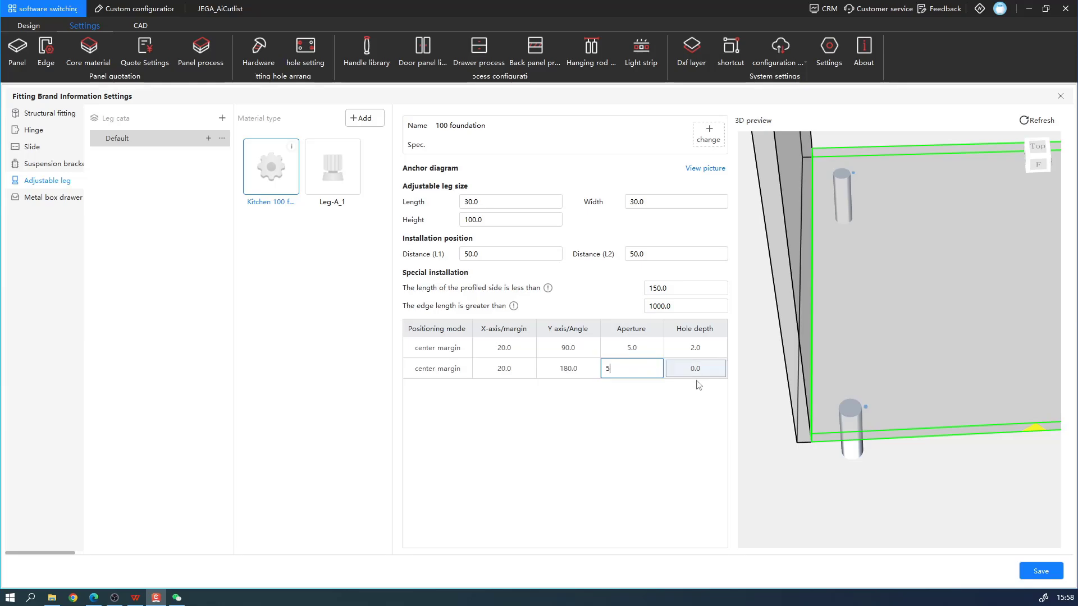
{"action": "left_click", "coordinate": [701, 369]}
{"action": "type", "text": "2"}
{"action": "left_click", "coordinate": [686, 417]}
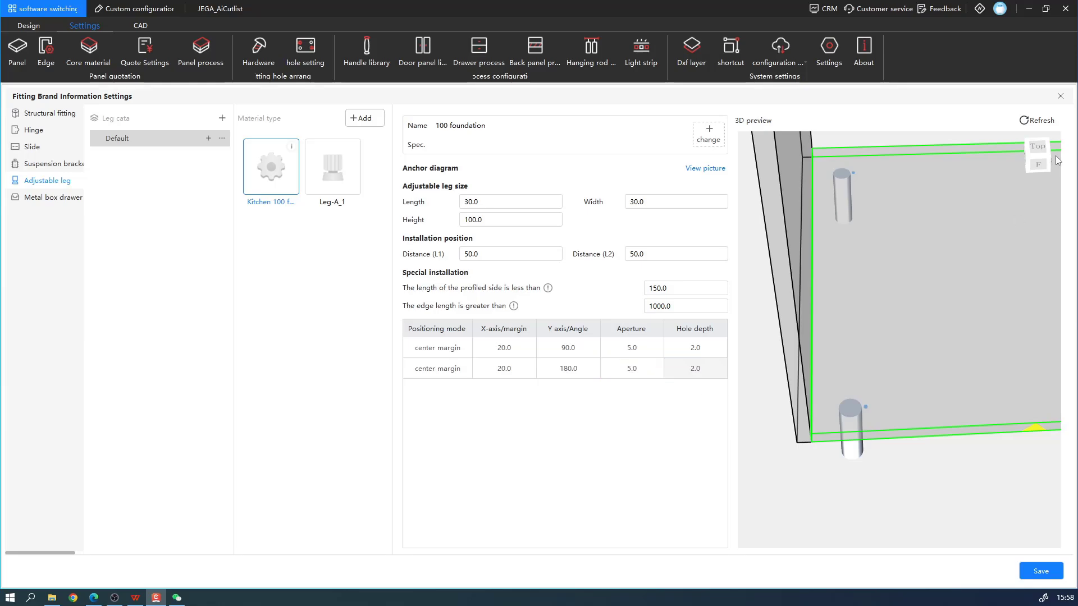
Step: Refresh the 3D preview and inspect the base panel from above to check the holes around all four legs
{"action": "left_click", "coordinate": [1038, 121]}
{"action": "scroll", "coordinate": [867, 522], "scroll_direction": "up", "scroll_amount": 3}
{"action": "middle_click_drag", "start_coordinate": [871, 494], "coordinate": [882, 326]}
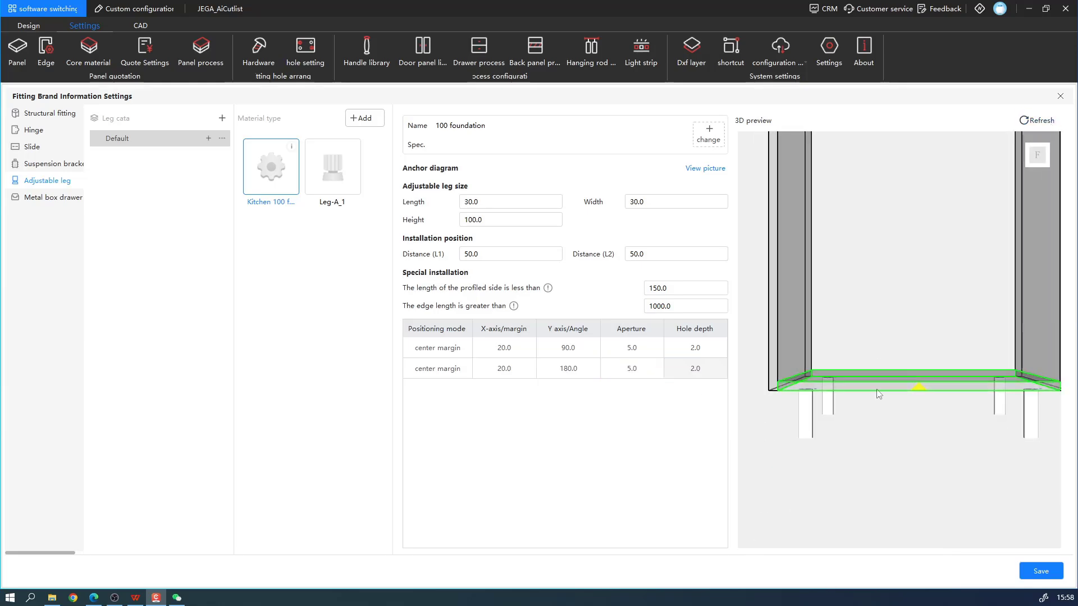
{"action": "right_click_drag", "start_coordinate": [878, 395], "coordinate": [903, 527]}
{"action": "right_click_drag", "start_coordinate": [960, 387], "coordinate": [832, 463]}
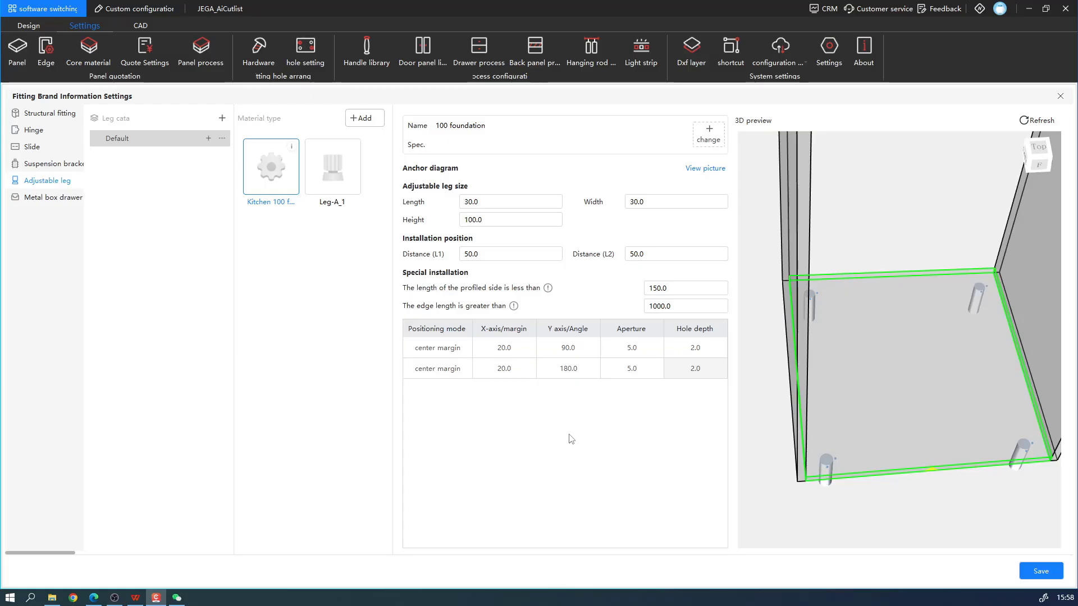
Step: Delete both center margin holes from the Kitchen 100 leg's hole table
{"action": "right_click", "coordinate": [438, 370]}
{"action": "left_click", "coordinate": [452, 398]}
{"action": "right_click", "coordinate": [446, 349]}
{"action": "left_click", "coordinate": [476, 382]}
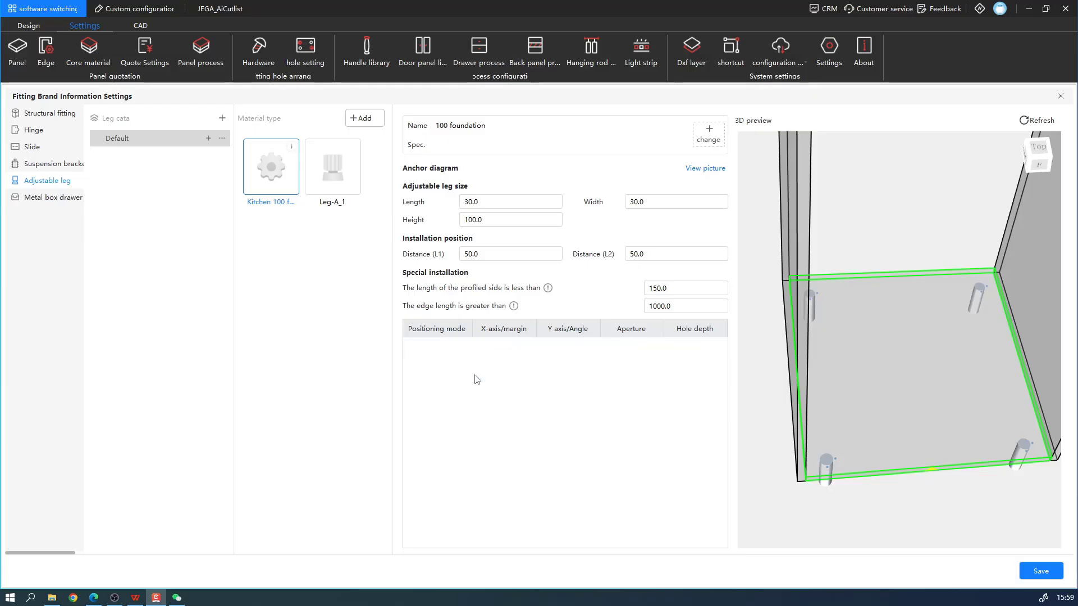
Step: Refresh the 3D preview and add a coordinate settings hole to the 100 foundation leg's hole table
{"action": "left_click", "coordinate": [1060, 121]}
{"action": "left_click_drag", "start_coordinate": [905, 397], "coordinate": [796, 455]}
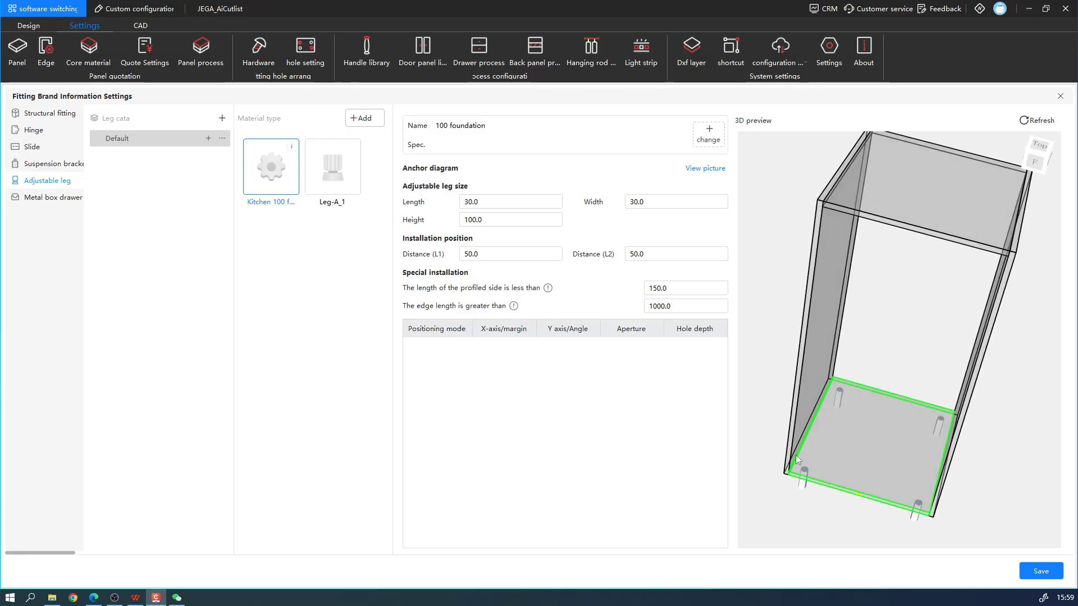
{"action": "right_click", "coordinate": [460, 353]}
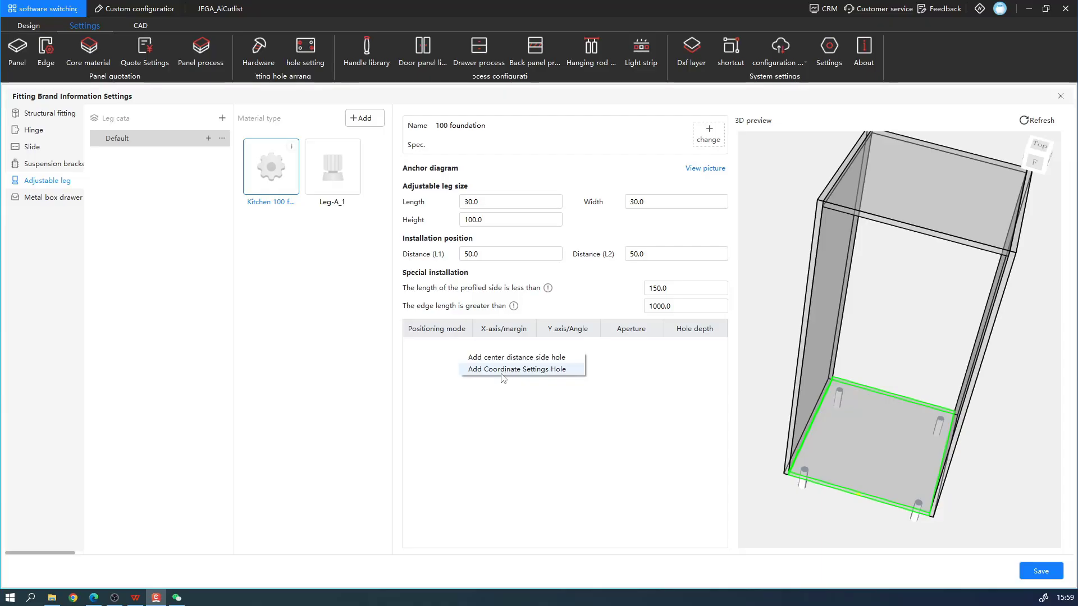
{"action": "left_click", "coordinate": [500, 370]}
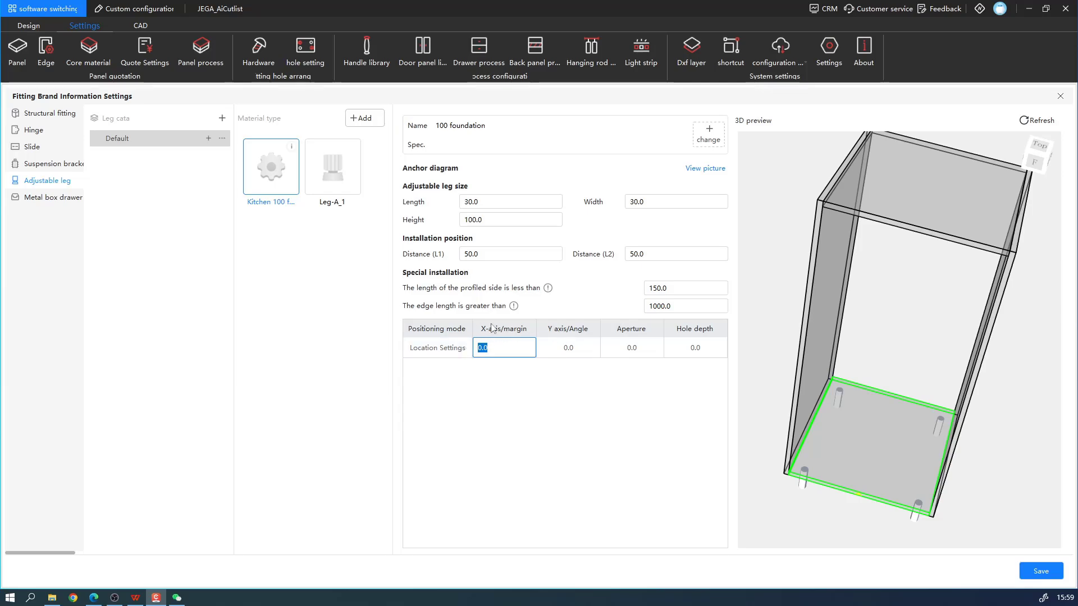
Step: View the anchor diagram, pin a screenshot of its coordinate position part on screen as a reference, and close the diagram
{"action": "left_click", "coordinate": [714, 172]}
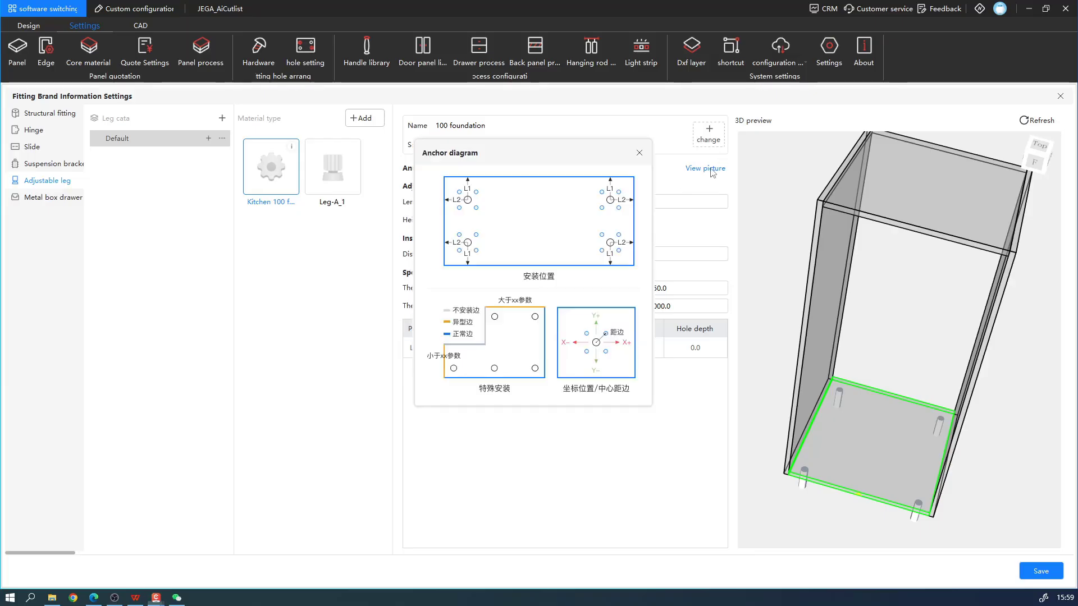
{"action": "left_click_drag", "start_coordinate": [543, 157], "coordinate": [306, 157]}
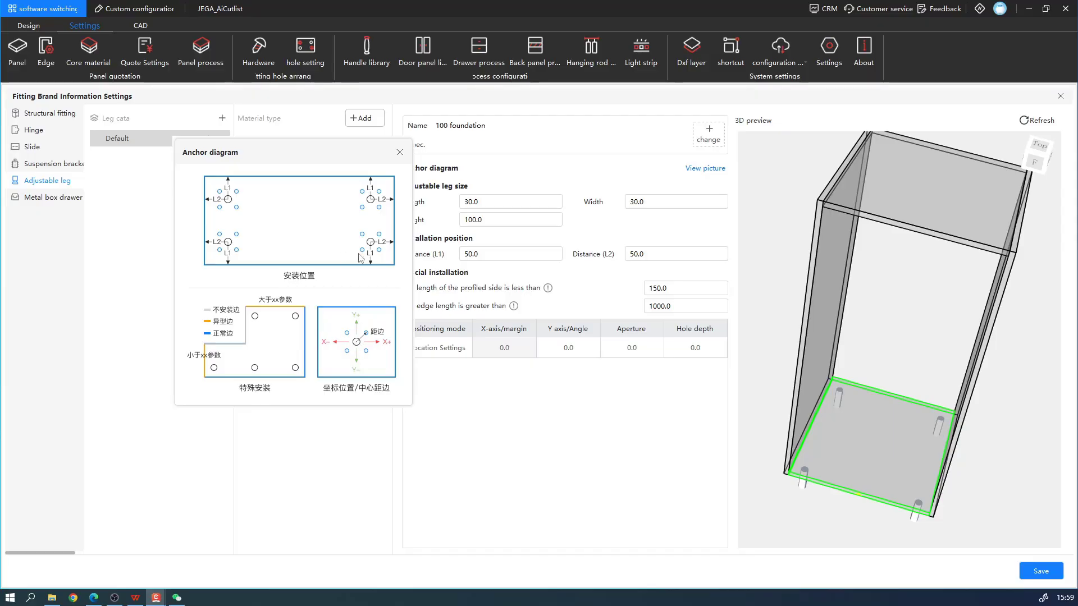
{"action": "key", "text": "F1"}
{"action": "left_click", "coordinate": [407, 400]}
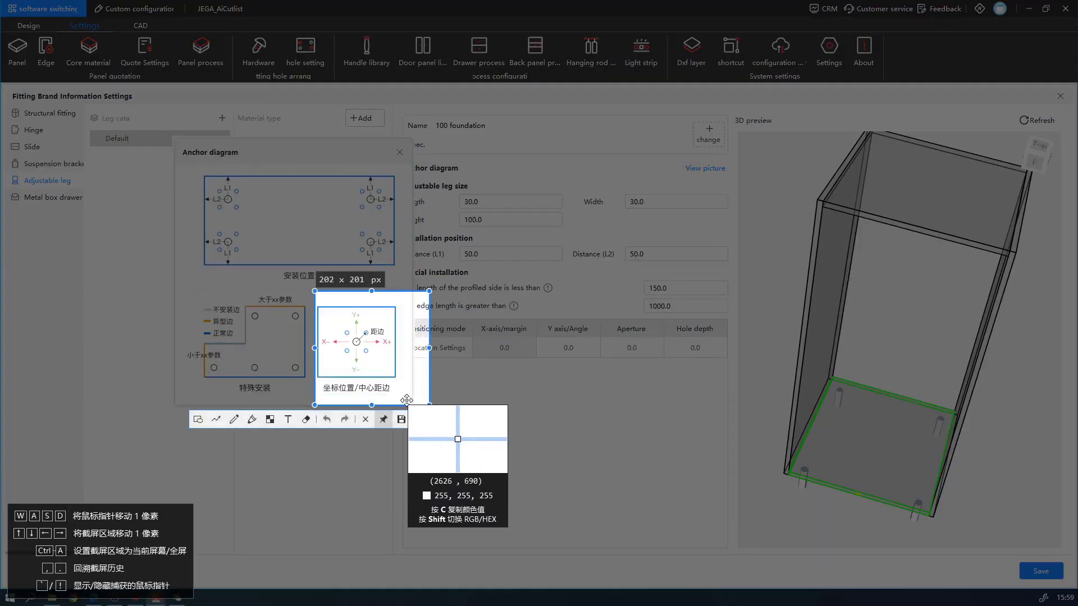
{"action": "left_click", "coordinate": [383, 419]}
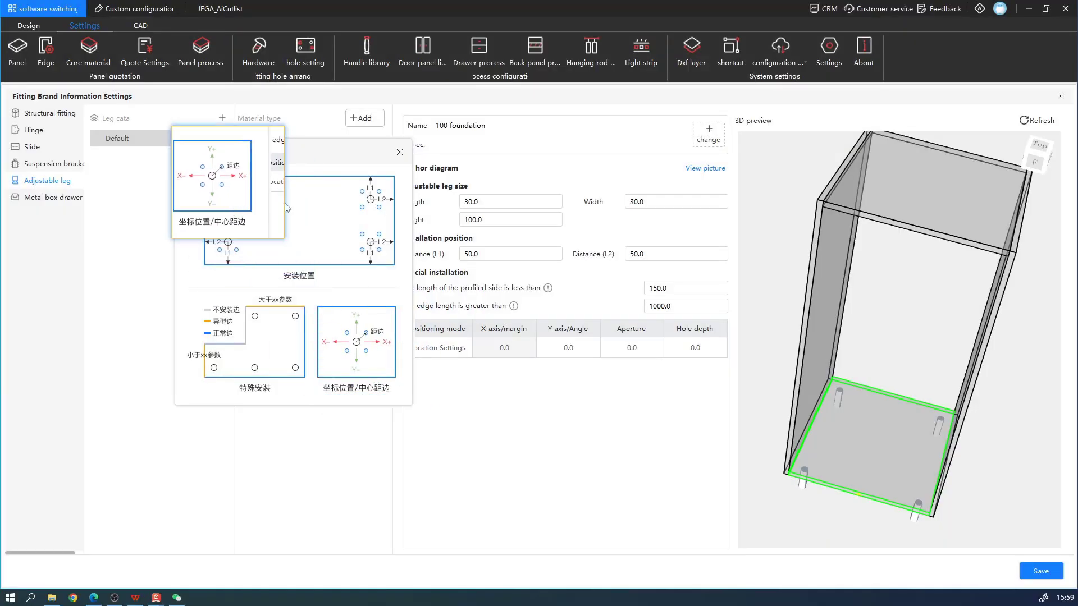
{"action": "left_click", "coordinate": [405, 156]}
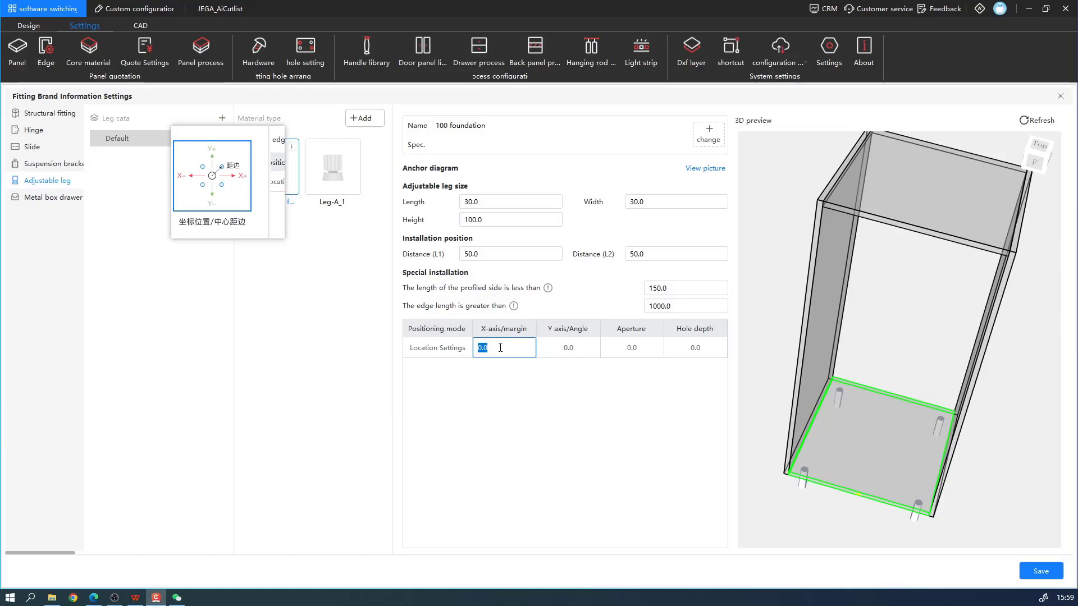
Step: Set the coordinate hole's X-axis to 20, Y axis to 20, aperture to 5 and hole depth to 10
{"action": "type", "text": "20"}
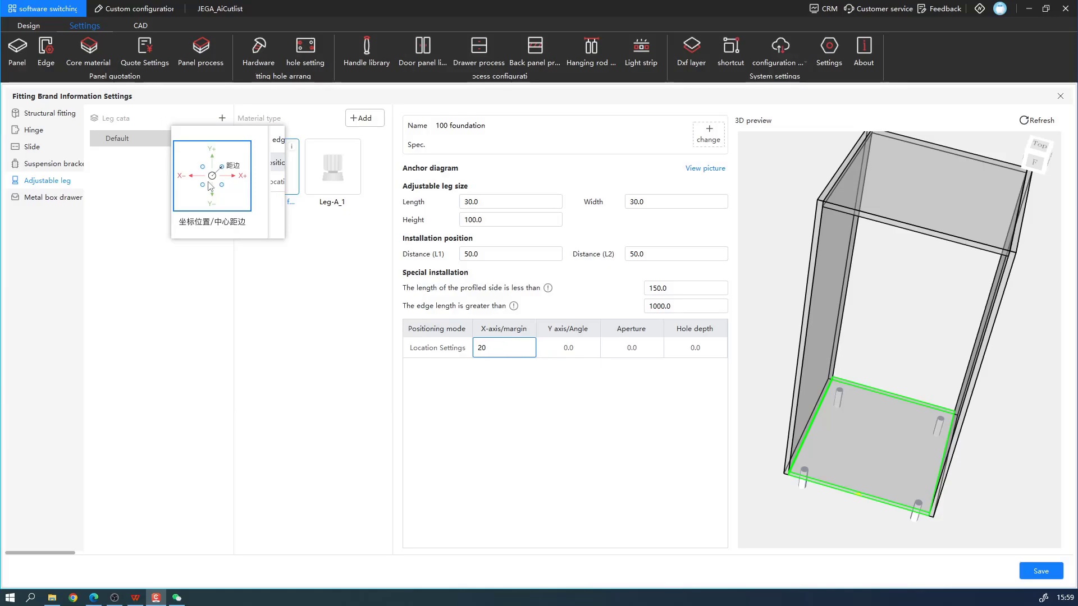
{"action": "left_click", "coordinate": [574, 352]}
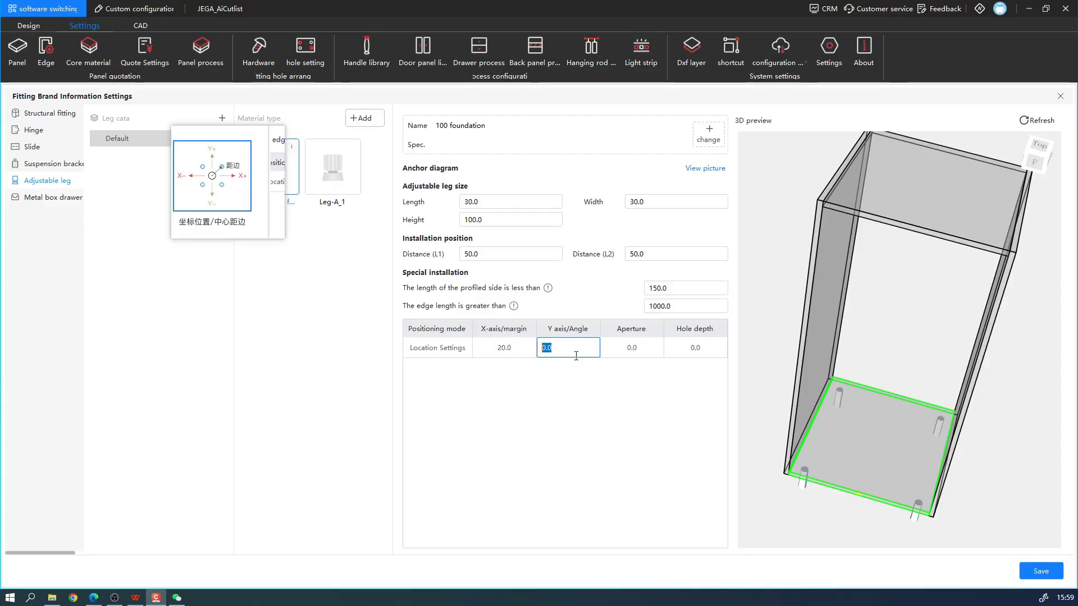
{"action": "type", "text": "20"}
{"action": "left_click", "coordinate": [637, 347]}
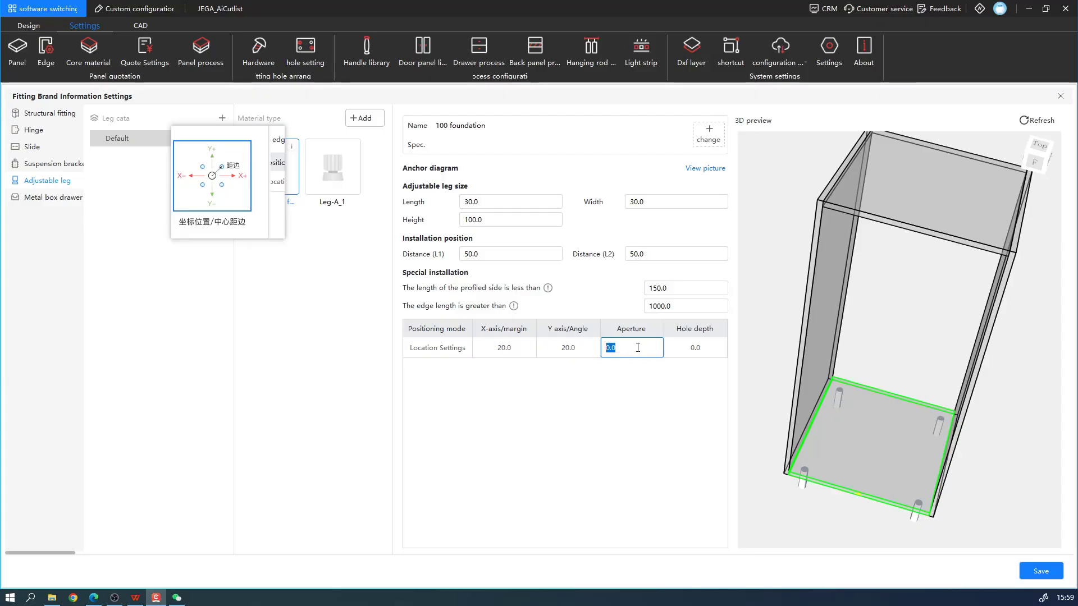
{"action": "type", "text": "5"}
{"action": "left_click", "coordinate": [694, 349]}
{"action": "type", "text": "2"}
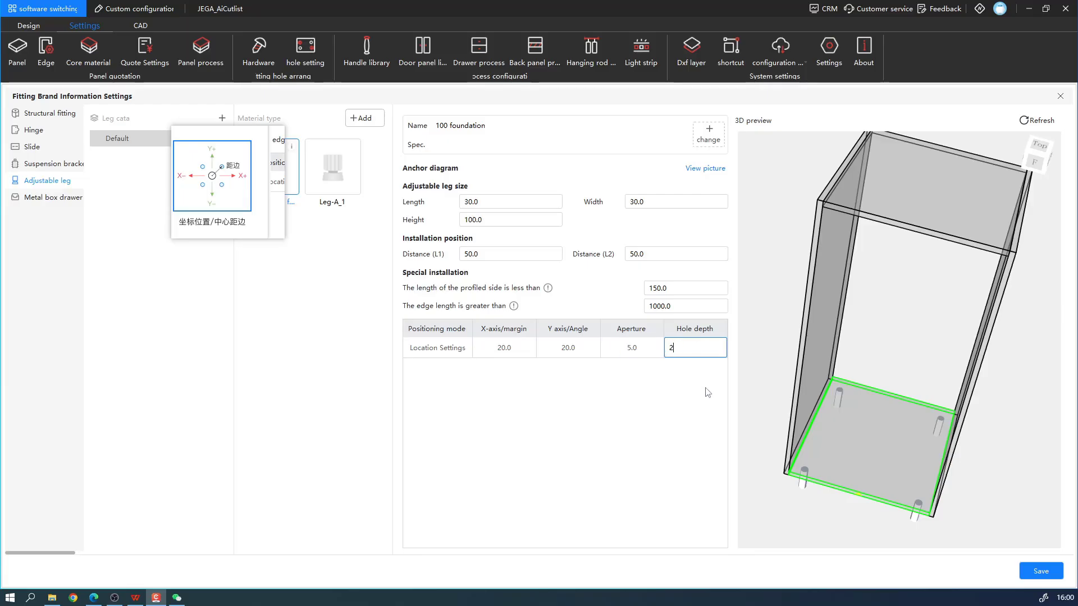
{"action": "left_click", "coordinate": [697, 384]}
{"action": "left_click", "coordinate": [707, 350]}
{"action": "type", "text": "10"}
{"action": "key", "text": "Return"}
Step: Refresh the 3D preview and examine the new hole beside an adjustable leg in a close top view
{"action": "left_click", "coordinate": [1042, 122]}
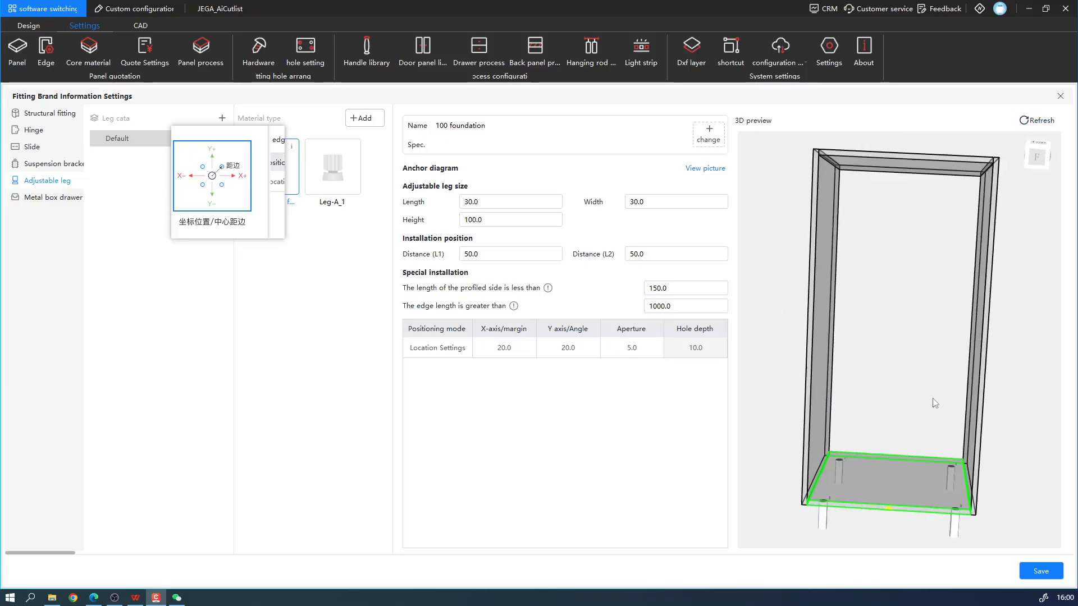
{"action": "middle_click_drag", "start_coordinate": [932, 399], "coordinate": [887, 331]}
{"action": "scroll", "coordinate": [868, 478], "scroll_direction": "up", "scroll_amount": 4}
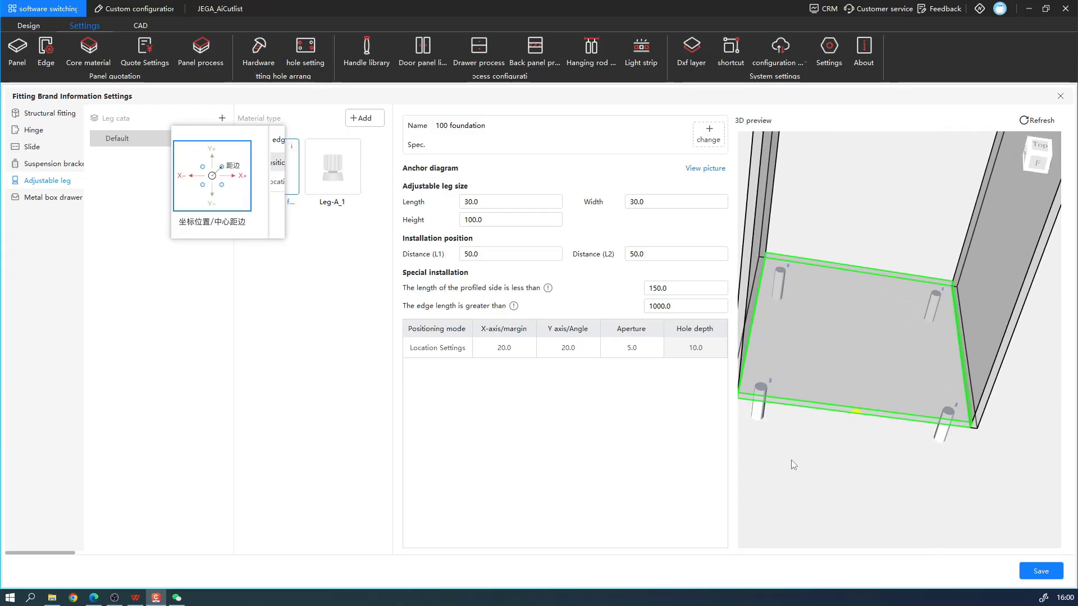
{"action": "middle_click_drag", "start_coordinate": [851, 409], "coordinate": [980, 323]}
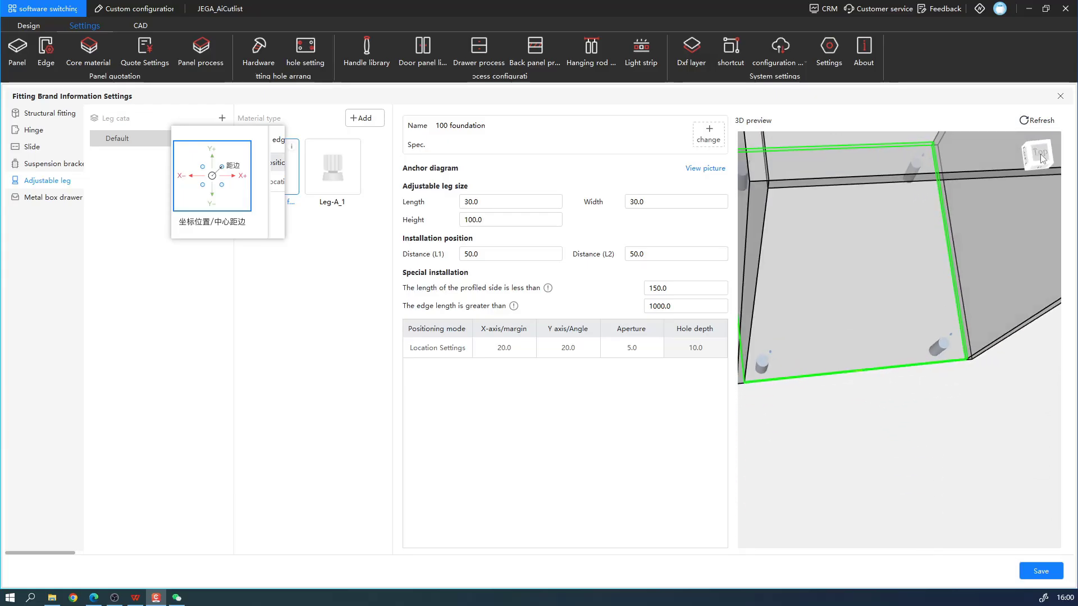
{"action": "left_click", "coordinate": [1037, 152]}
{"action": "scroll", "coordinate": [864, 407], "scroll_direction": "up", "scroll_amount": 3}
{"action": "scroll", "coordinate": [865, 408], "scroll_direction": "up", "scroll_amount": 4}
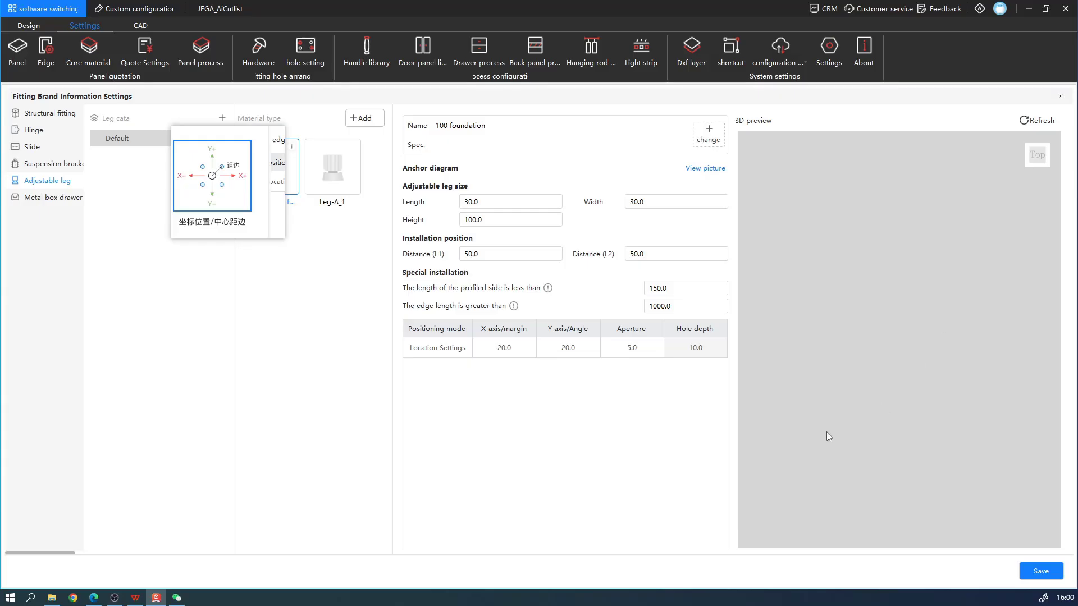
{"action": "middle_click_drag", "start_coordinate": [827, 432], "coordinate": [969, 229]}
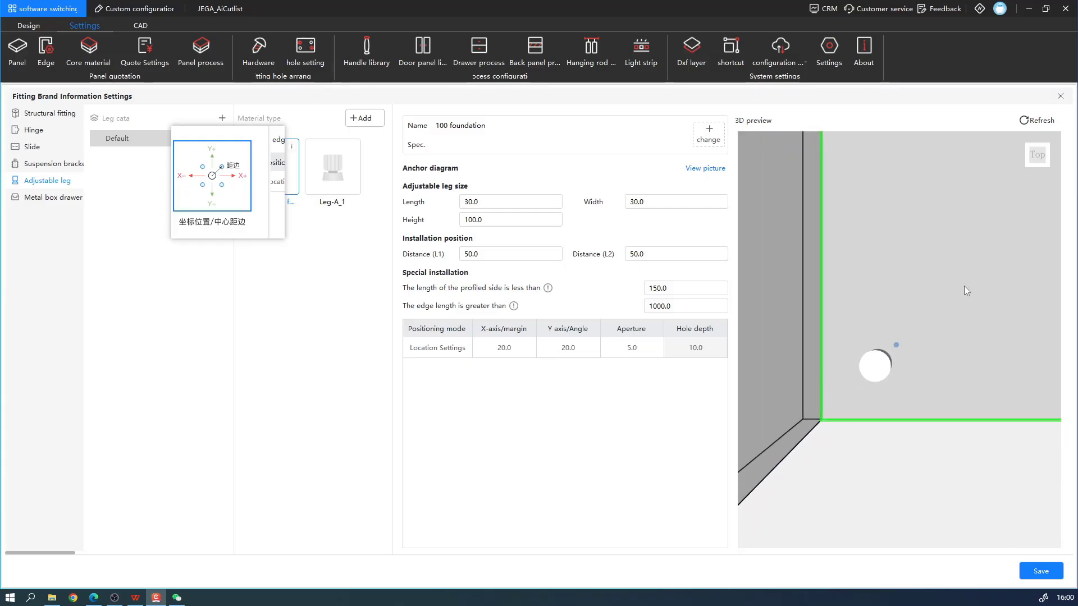
Step: Capture the preview area around the leg and draw horizontal and vertical axis arrows through the leg's centre
{"action": "key", "text": "F1"}
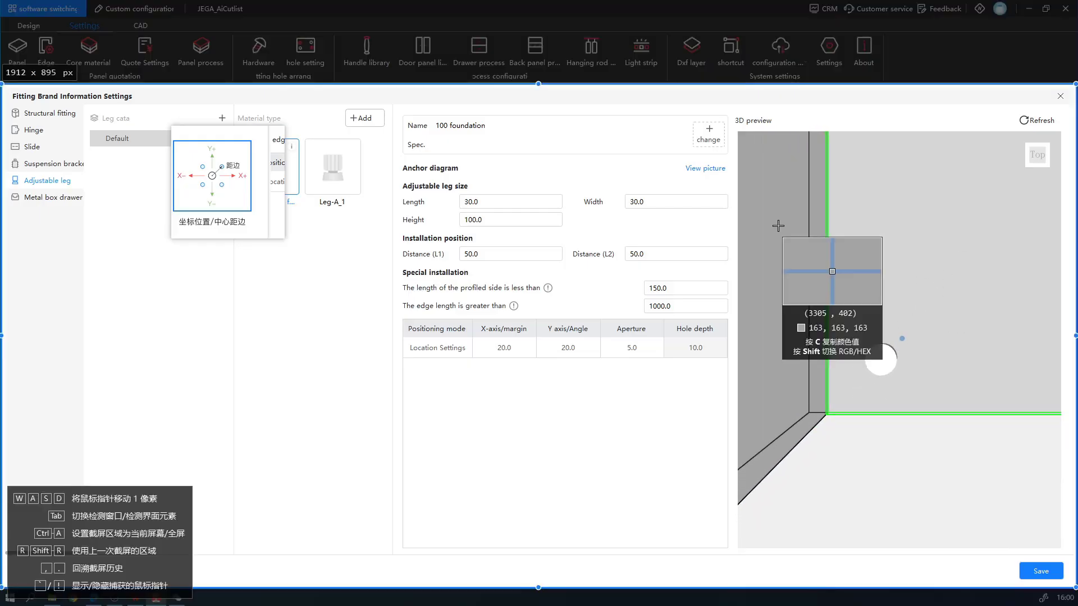
{"action": "left_click_drag", "start_coordinate": [777, 225], "coordinate": [1053, 466]}
{"action": "left_click", "coordinate": [839, 482]}
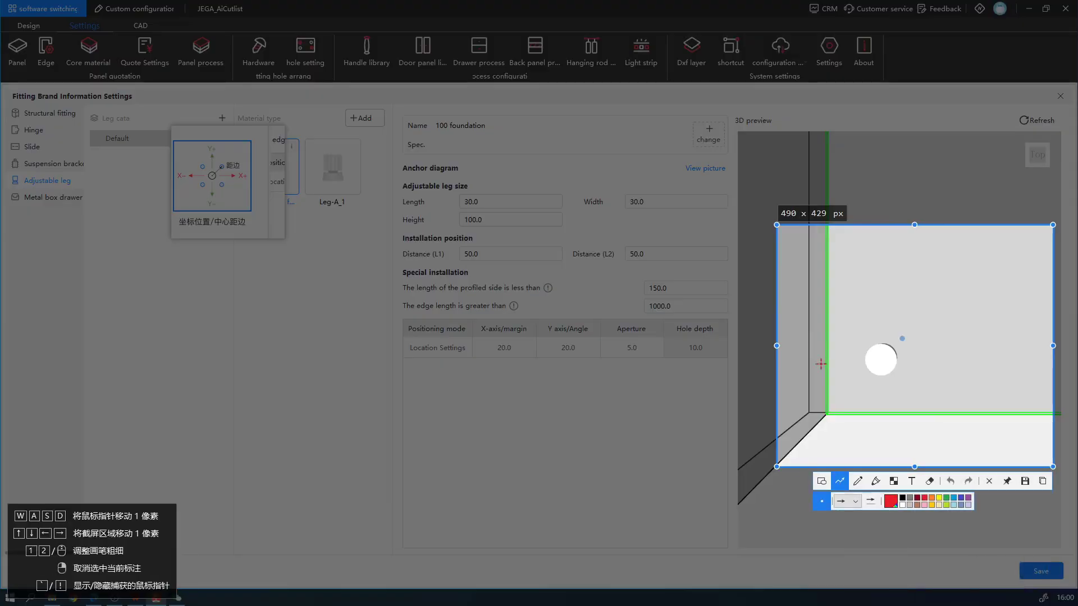
{"action": "left_click_drag", "start_coordinate": [816, 368], "coordinate": [988, 360]}
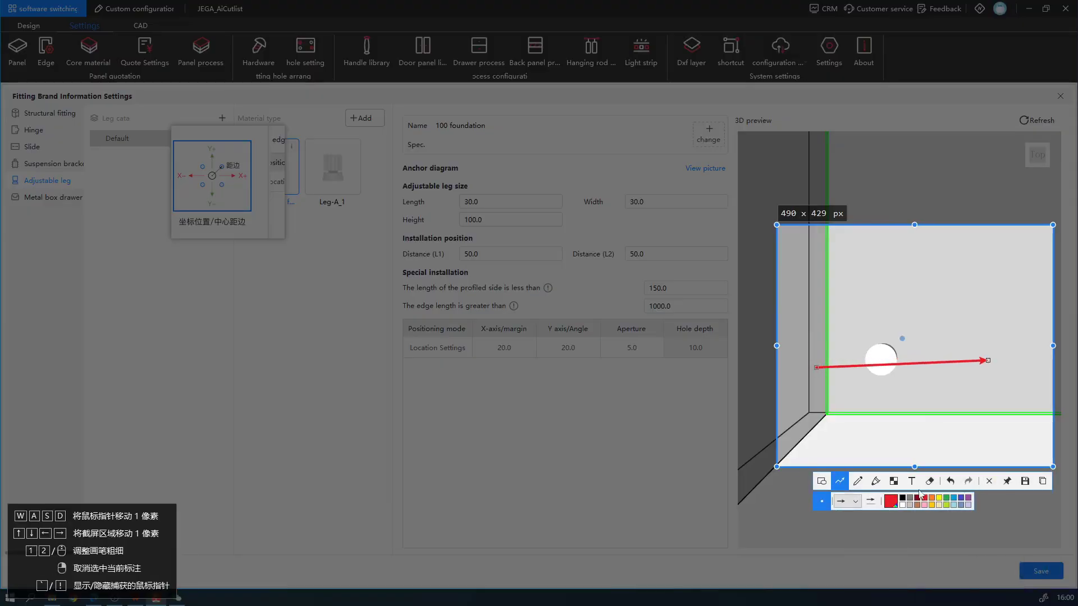
{"action": "left_click", "coordinate": [950, 481]}
{"action": "left_click_drag", "start_coordinate": [813, 361], "coordinate": [969, 360]}
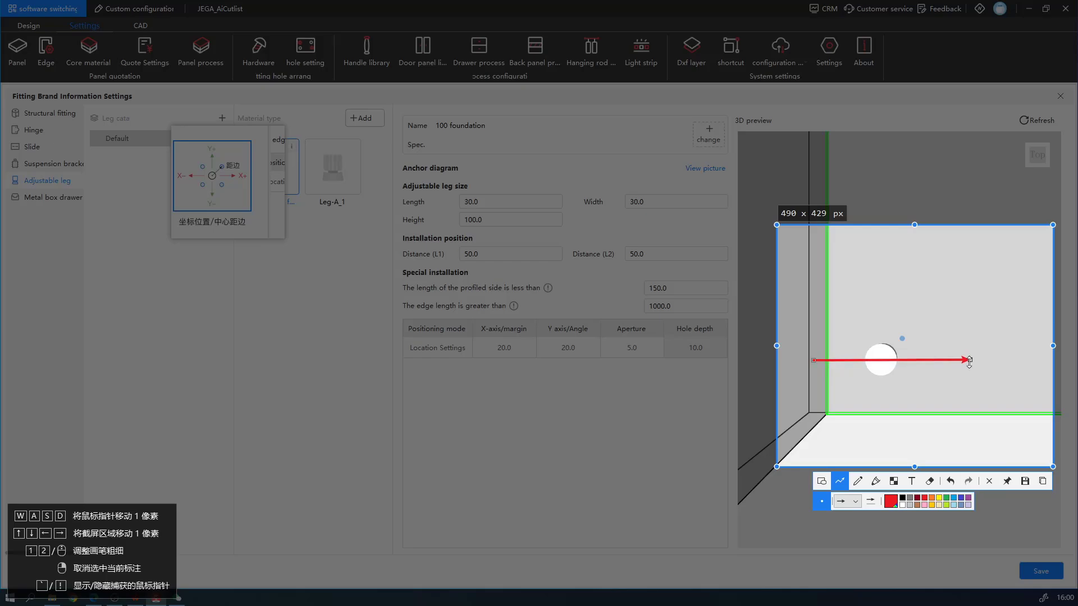
{"action": "left_click_drag", "start_coordinate": [886, 429], "coordinate": [880, 273]}
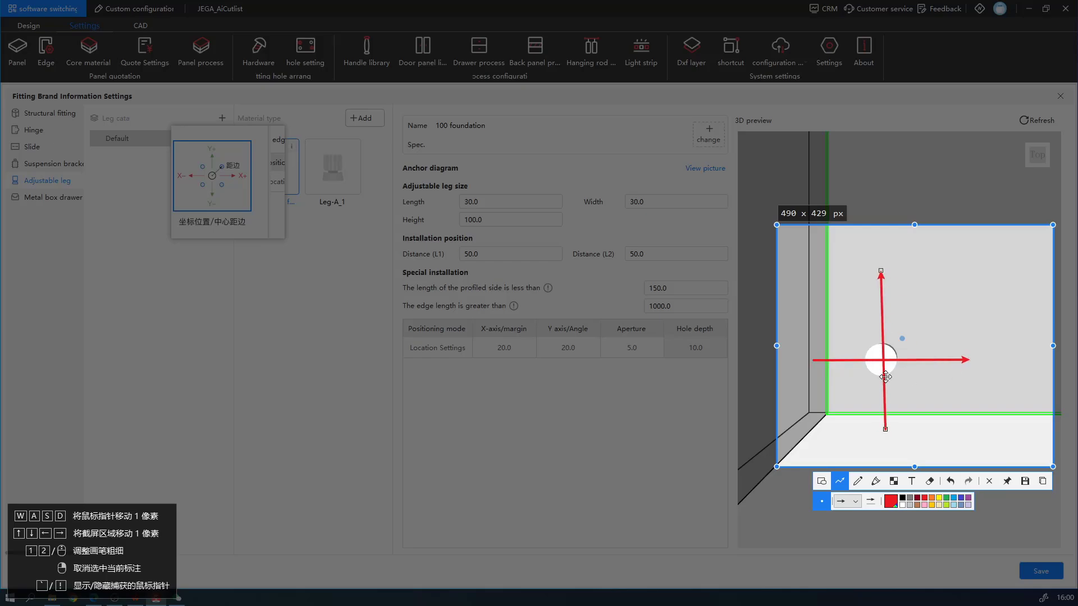
{"action": "left_click_drag", "start_coordinate": [886, 377], "coordinate": [881, 379]}
{"action": "left_click_drag", "start_coordinate": [877, 272], "coordinate": [879, 272]}
Step: Draw short X and Y offset arrows at the leg in the capture and label each one 20
{"action": "left_click", "coordinate": [841, 484]}
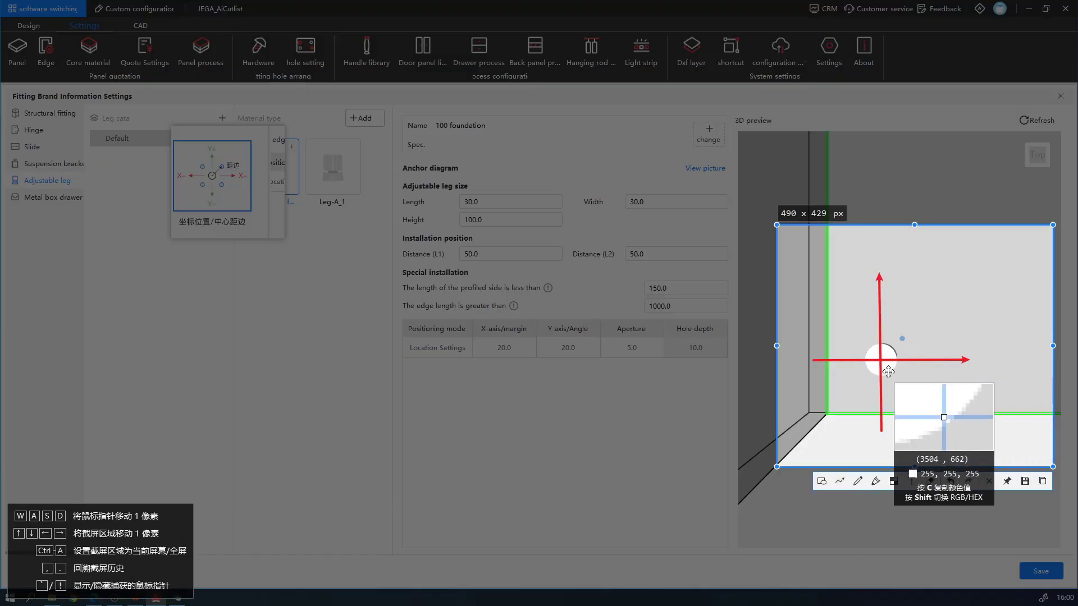
{"action": "left_click", "coordinate": [840, 484]}
{"action": "mouse_move", "coordinate": [883, 370]}
{"action": "left_mouse_down"}
{"action": "mouse_move", "coordinate": [908, 370]}
{"action": "mouse_move", "coordinate": [875, 336]}
{"action": "left_mouse_up"}
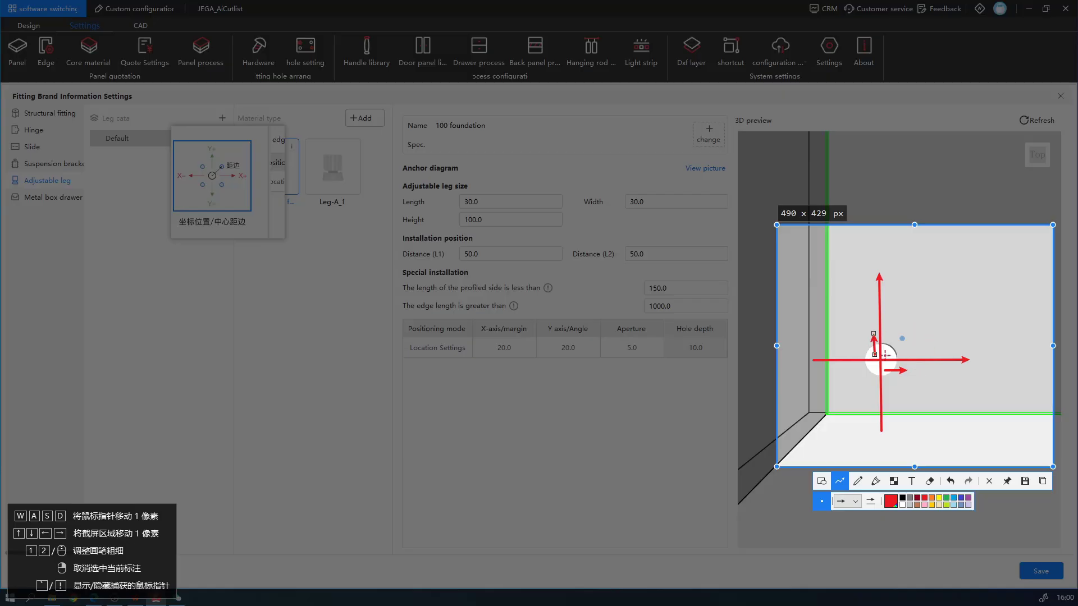
{"action": "left_click", "coordinate": [910, 481]}
{"action": "left_click", "coordinate": [891, 375]}
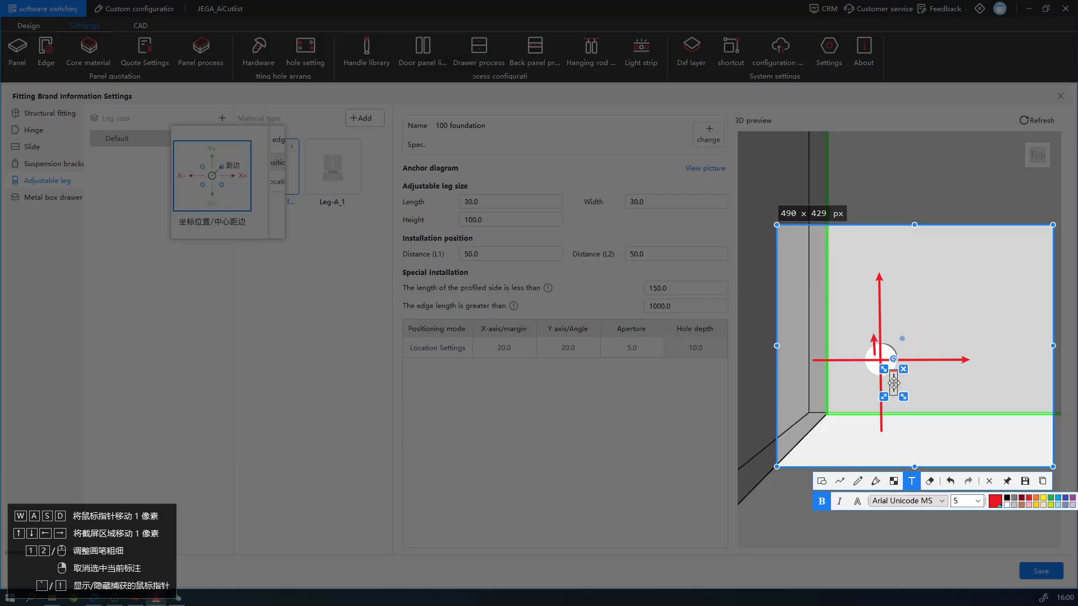
{"action": "type", "text": "20"}
{"action": "left_click", "coordinate": [849, 341]}
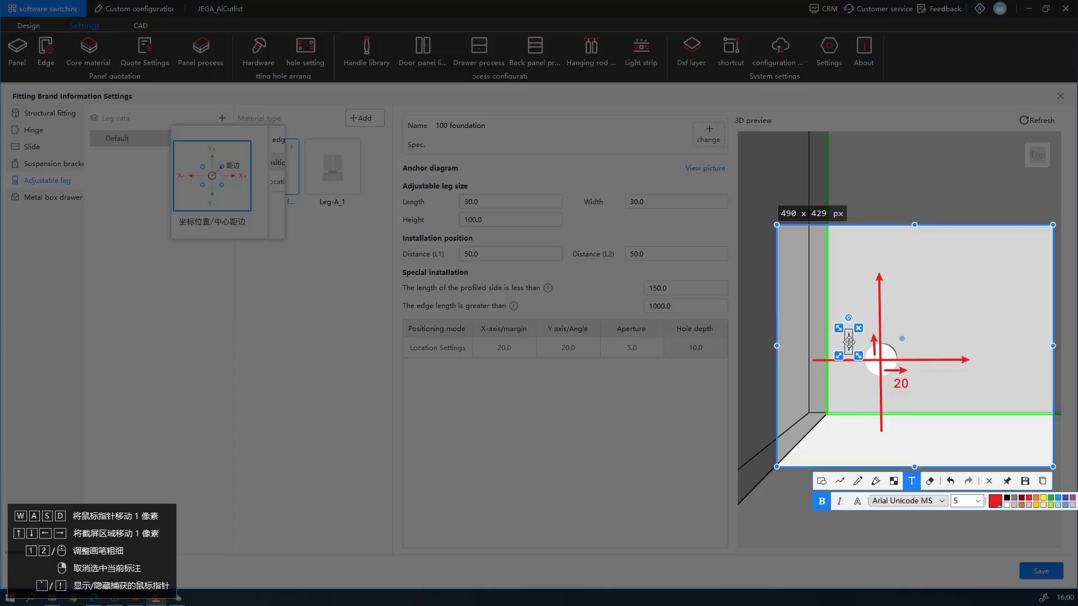
{"action": "type", "text": "200"}
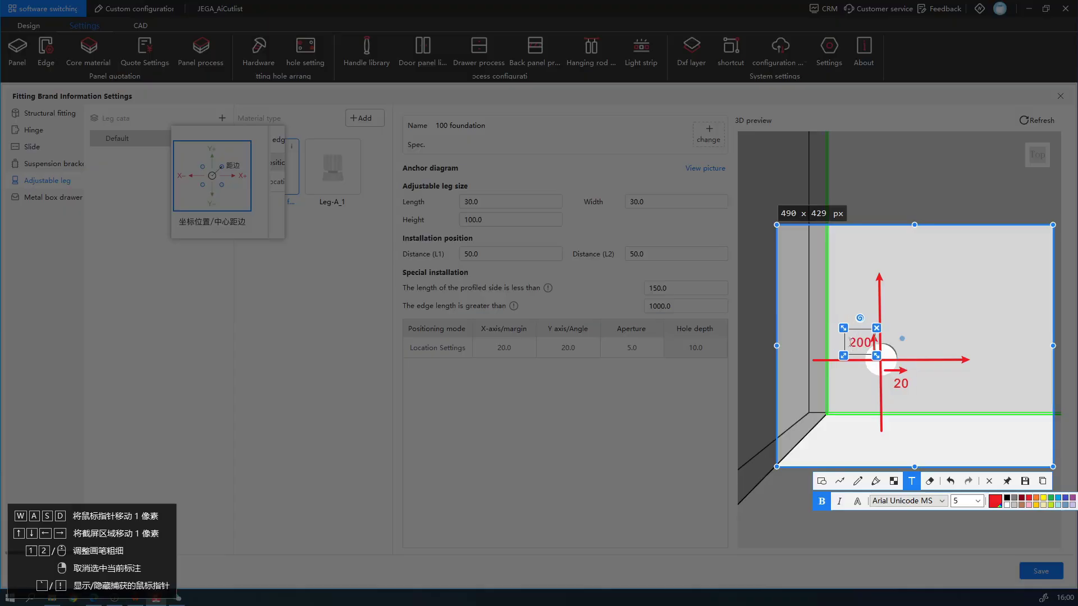
{"action": "key", "text": "BackSpace"}
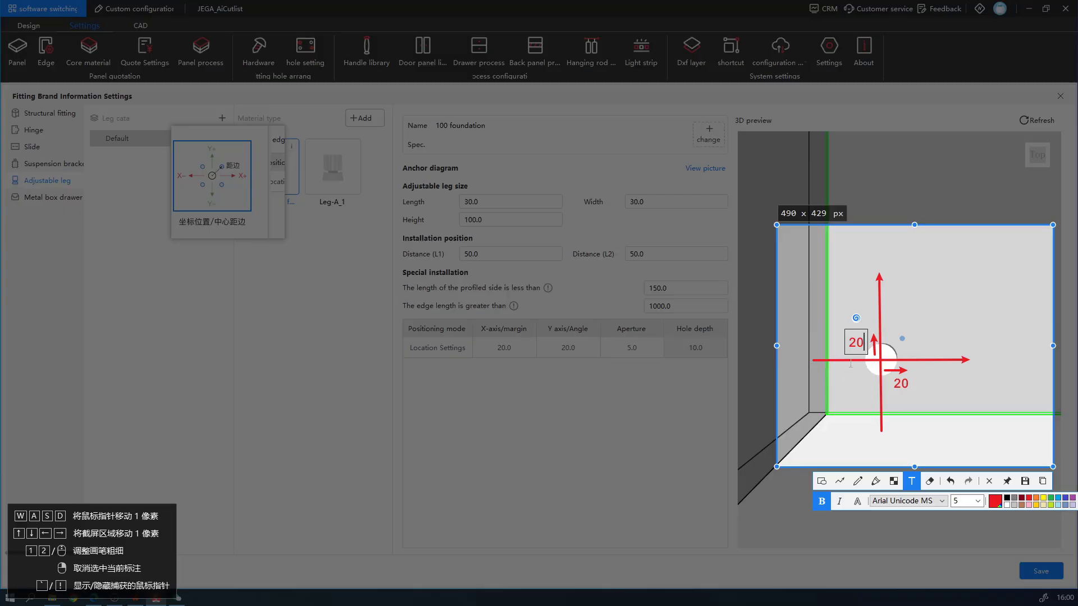
Step: Mark two spots beside the leg with small rectangles, then discard the annotated capture
{"action": "left_click", "coordinate": [840, 481]}
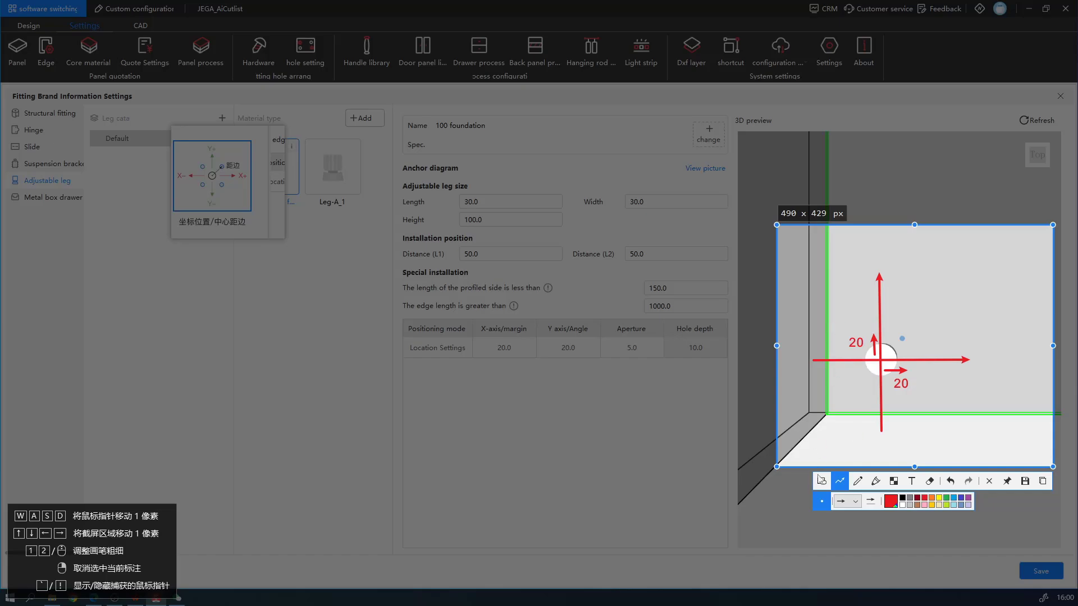
{"action": "left_click", "coordinate": [820, 480]}
{"action": "left_click_drag", "start_coordinate": [831, 336], "coordinate": [844, 348]}
{"action": "left_click_drag", "start_coordinate": [832, 386], "coordinate": [853, 397]}
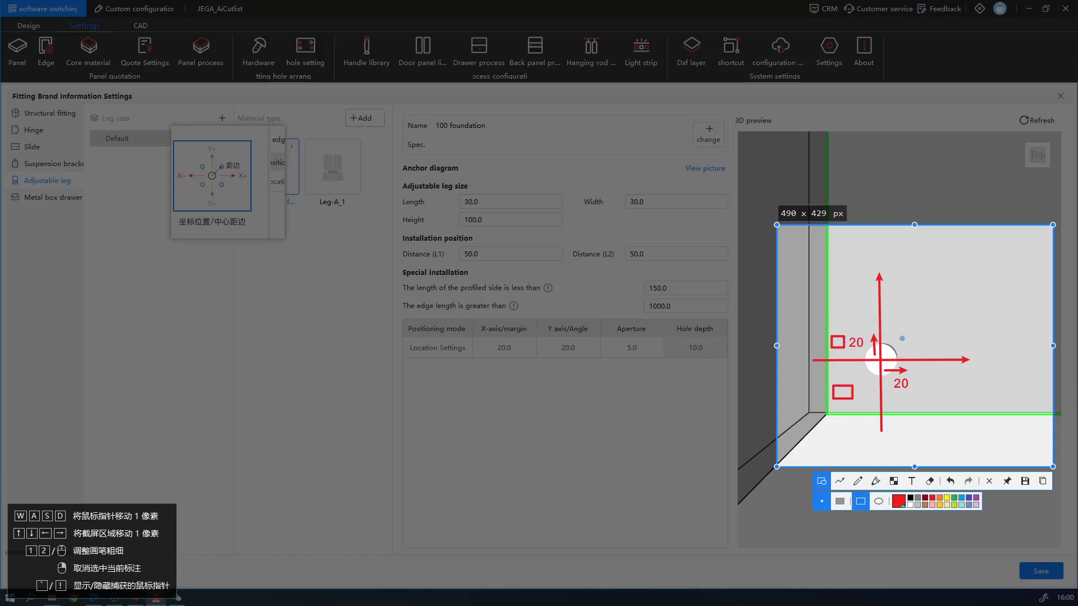
{"action": "left_click", "coordinate": [990, 481]}
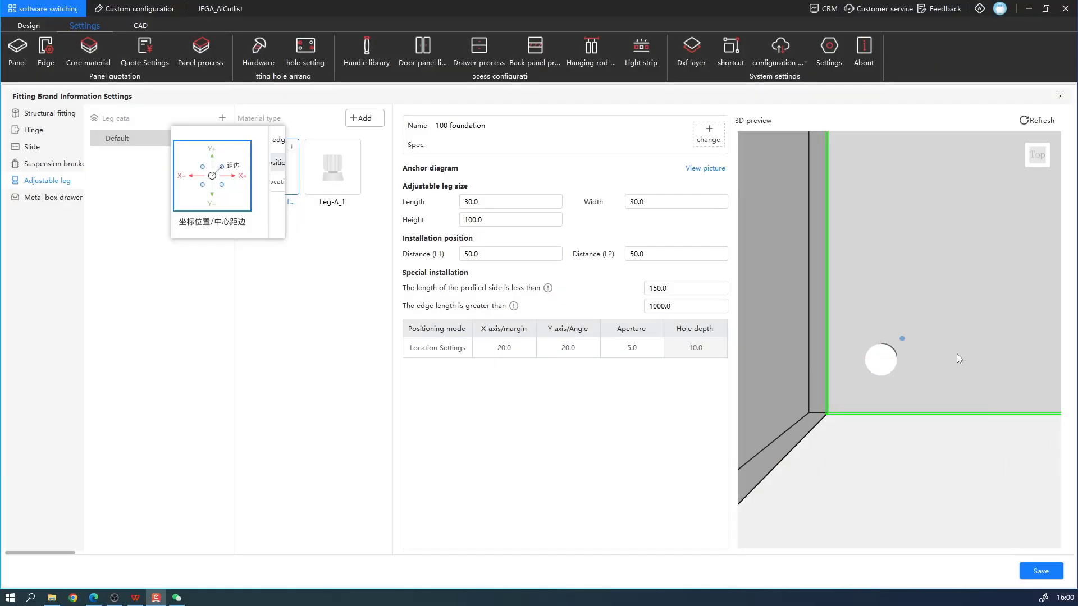
Step: Add a second coordinate hole to the 100 foundation leg at X -20, Y -20 with aperture 5 and depth 10
{"action": "right_click", "coordinate": [449, 376]}
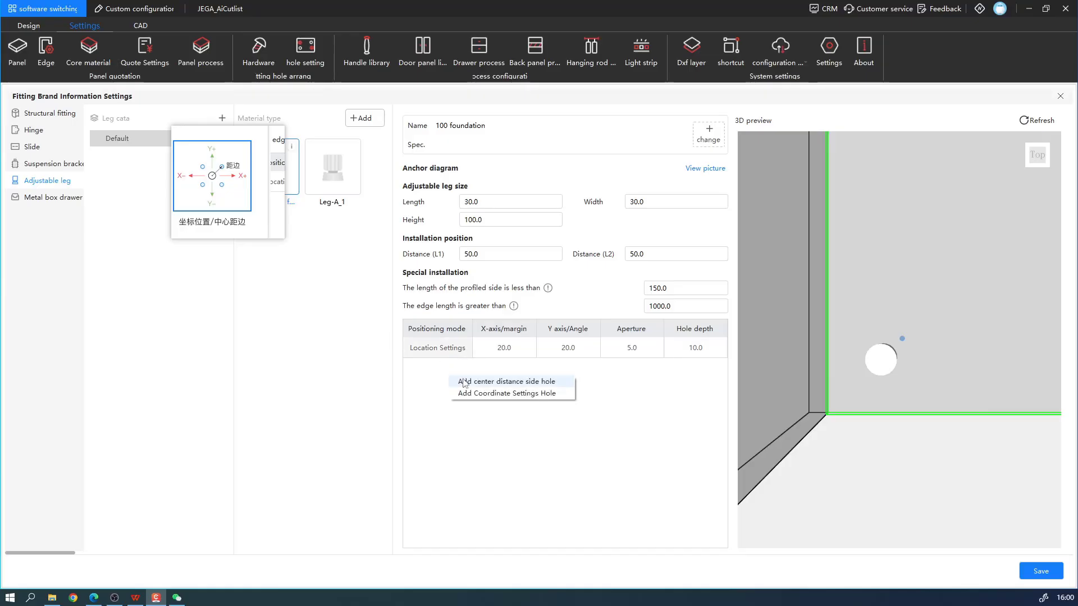
{"action": "left_click", "coordinate": [478, 394]}
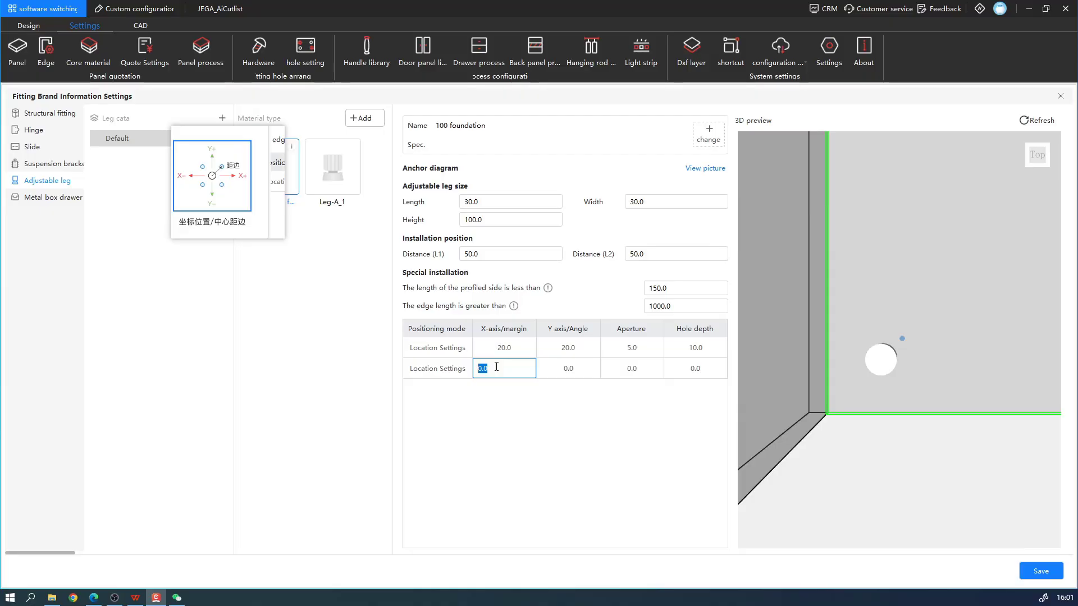
{"action": "type", "text": "-20"}
{"action": "left_click", "coordinate": [569, 367]}
{"action": "type", "text": "-20"}
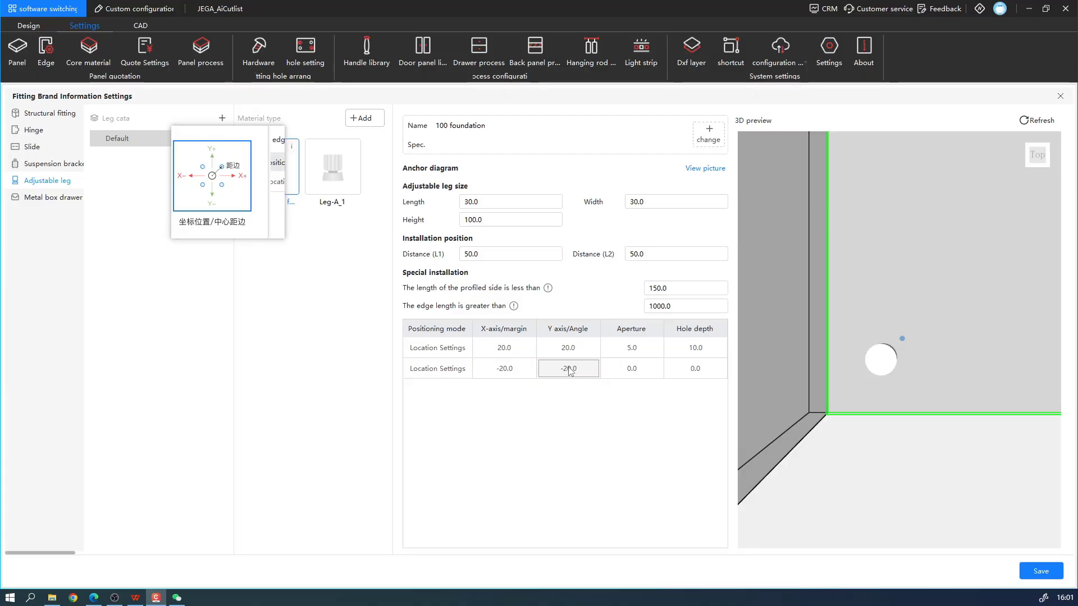
{"action": "left_click", "coordinate": [644, 370]}
{"action": "type", "text": "5"}
{"action": "left_click", "coordinate": [701, 369]}
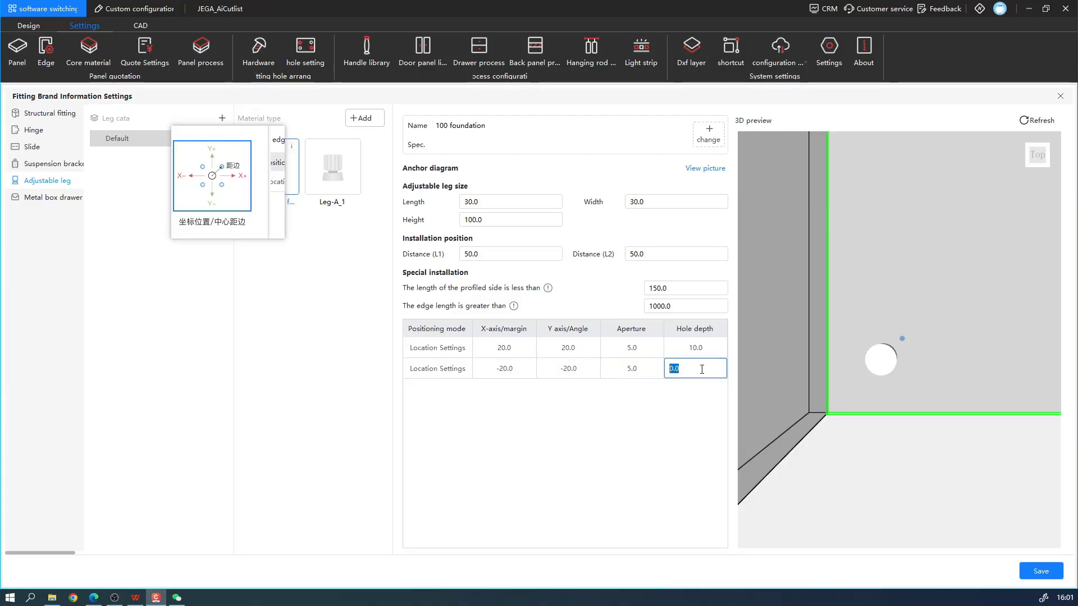
{"action": "type", "text": "10"}
{"action": "key", "text": "Return"}
Step: Refresh the 3D preview and examine both mounting holes beside an adjustable leg in a close top view
{"action": "left_click", "coordinate": [1036, 120]}
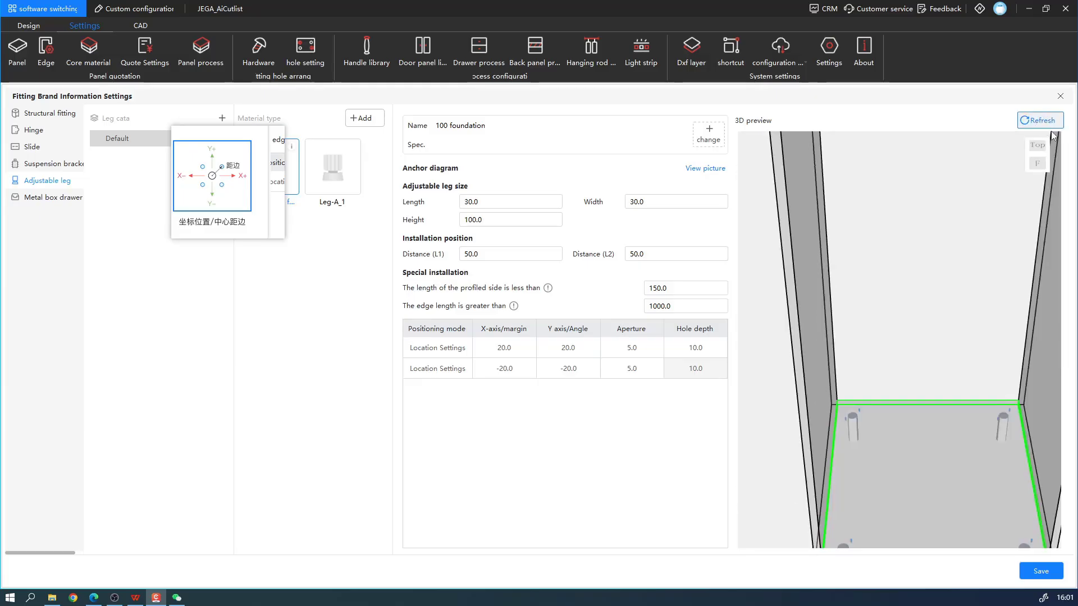
{"action": "mouse_move", "coordinate": [1040, 155]}
{"action": "left_mouse_down"}
{"action": "mouse_move", "coordinate": [1039, 167]}
{"action": "mouse_move", "coordinate": [955, 209]}
{"action": "mouse_move", "coordinate": [1038, 153]}
{"action": "mouse_move", "coordinate": [1034, 163]}
{"action": "left_mouse_up"}
{"action": "left_click", "coordinate": [1035, 160]}
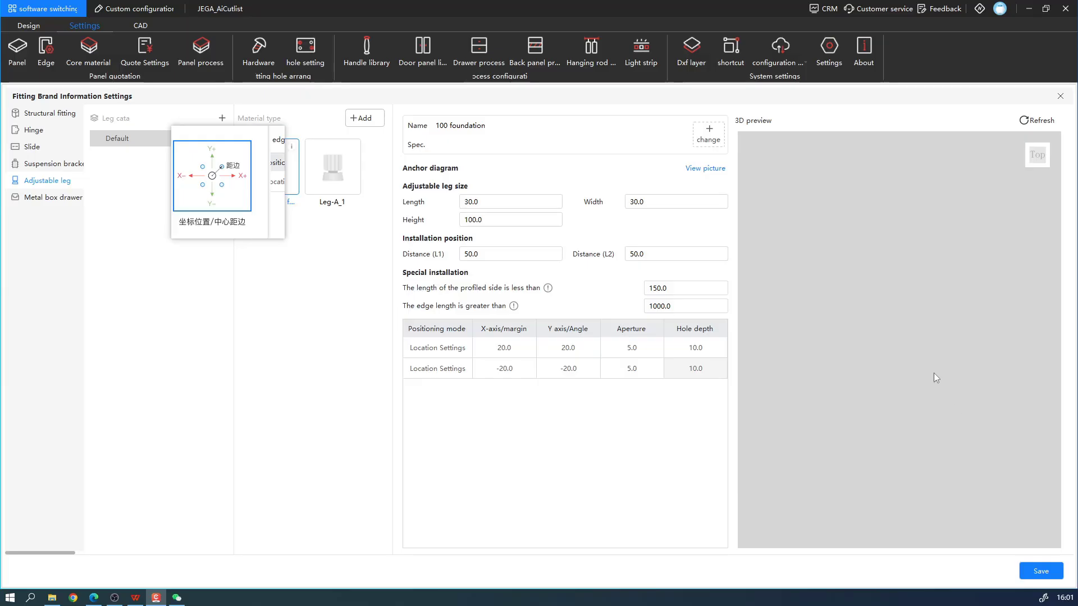
{"action": "scroll", "coordinate": [873, 413], "scroll_direction": "up", "scroll_amount": 6}
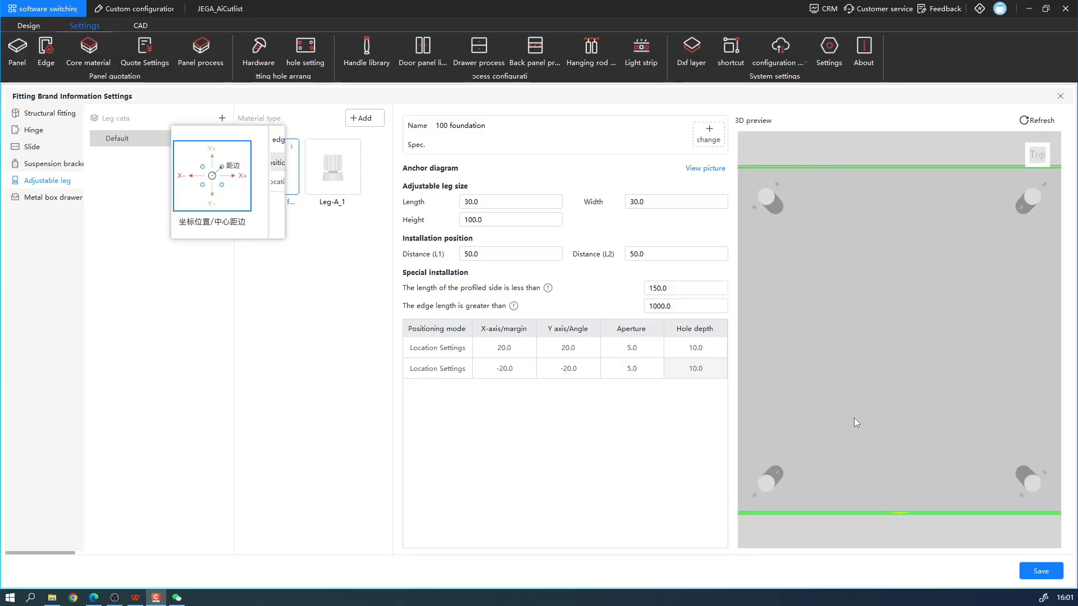
{"action": "scroll", "coordinate": [861, 443], "scroll_direction": "up", "scroll_amount": 3}
{"action": "middle_click_drag", "start_coordinate": [948, 361], "coordinate": [965, 292]}
{"action": "middle_click_drag", "start_coordinate": [960, 381], "coordinate": [980, 302]}
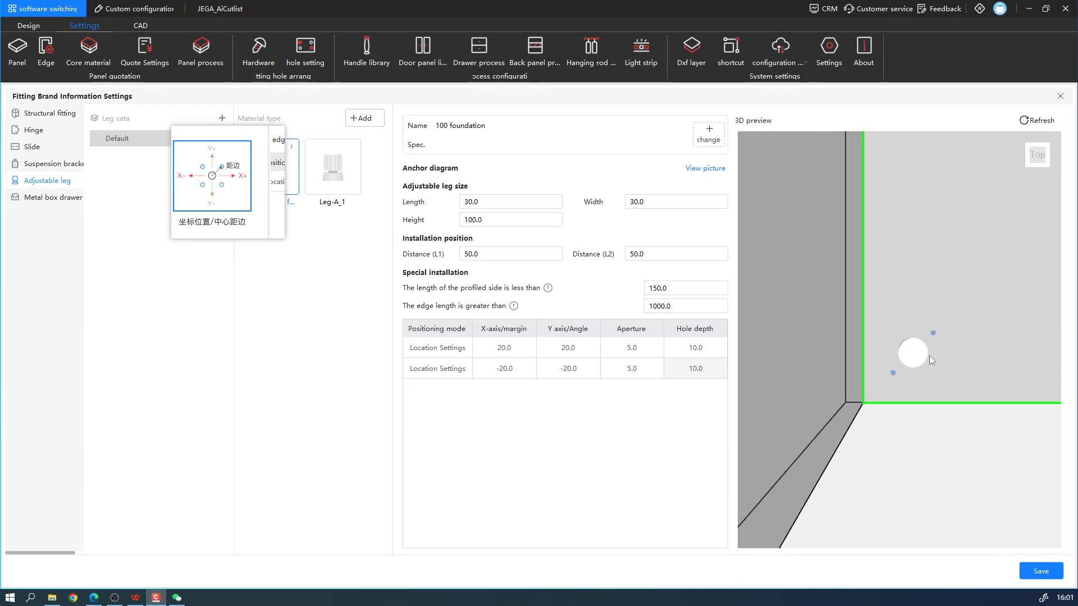
{"action": "middle_click_drag", "start_coordinate": [928, 355], "coordinate": [889, 319]}
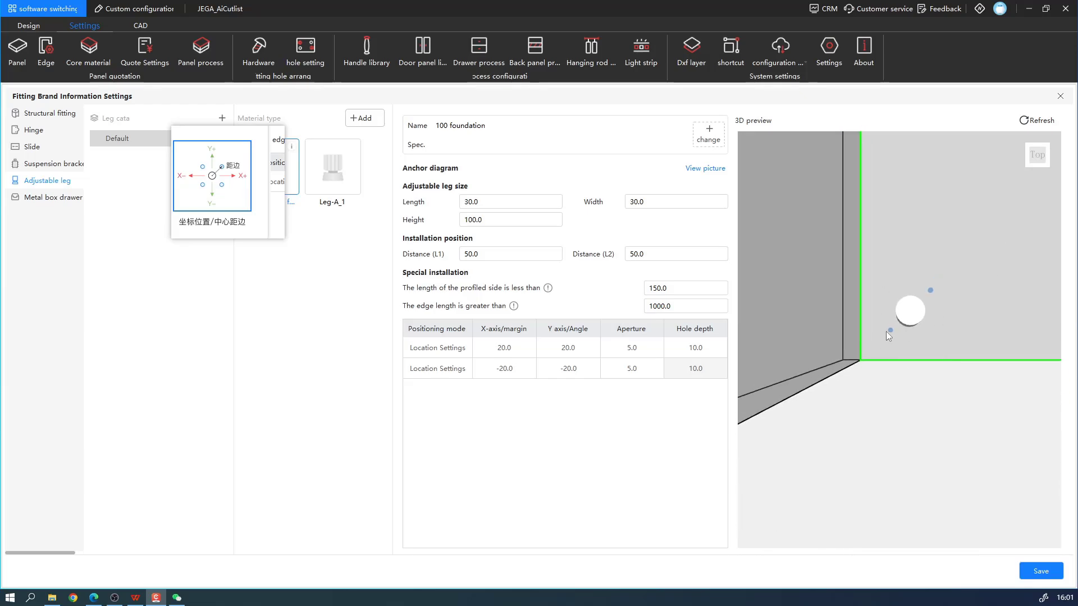
Step: Draw negative X and Y offset arrows at the leg in a preview capture, label each -20, and discard the capture
{"action": "mouse_move", "coordinate": [905, 306]}
{"action": "left_mouse_down"}
{"action": "mouse_move", "coordinate": [882, 305]}
{"action": "mouse_move", "coordinate": [921, 342]}
{"action": "left_mouse_up"}
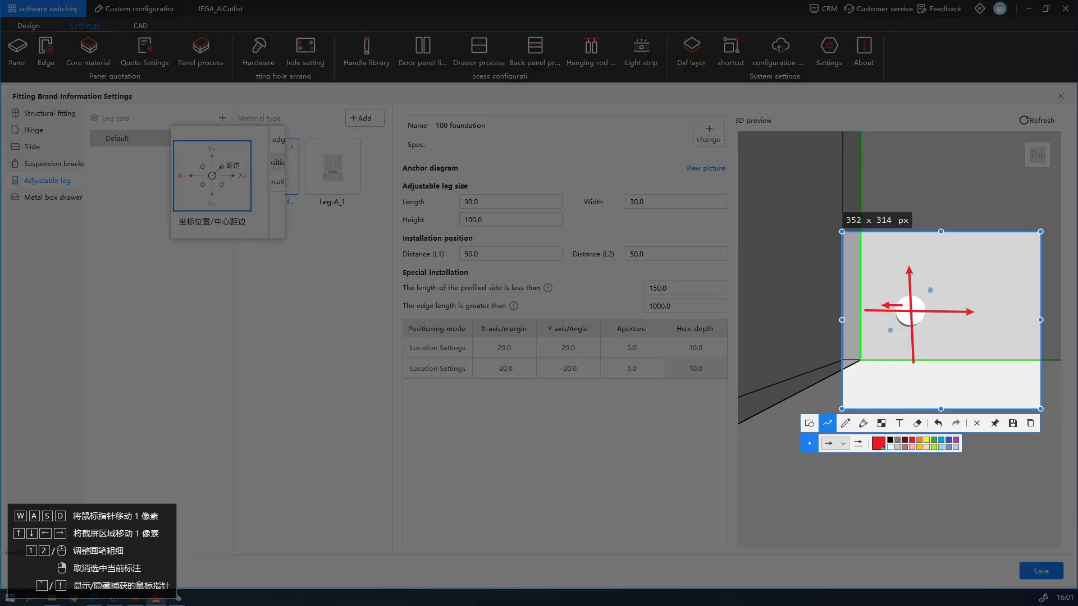
{"action": "left_click", "coordinate": [899, 423]}
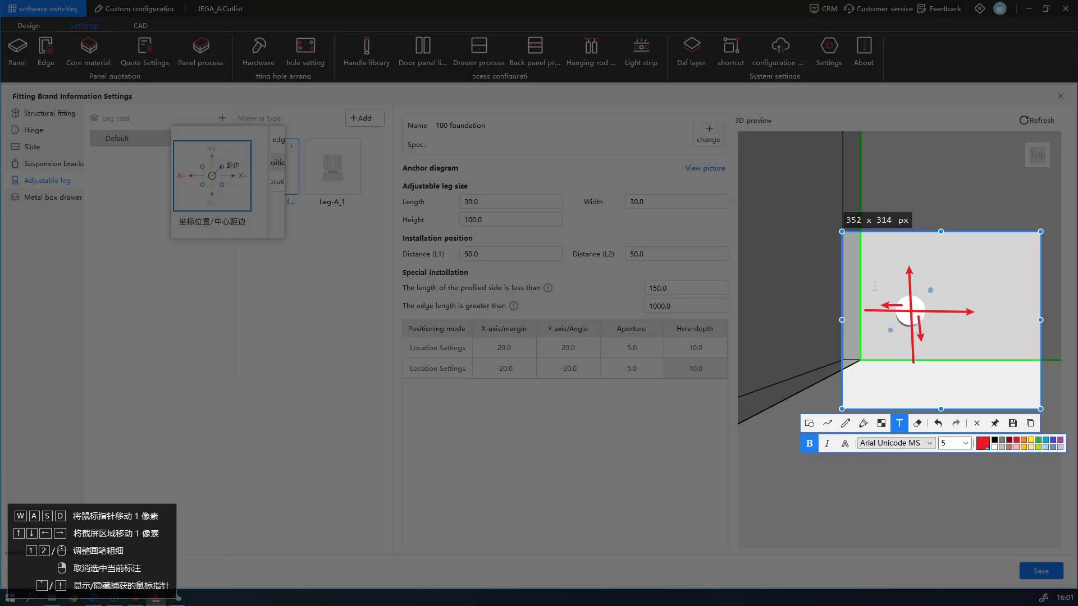
{"action": "left_click", "coordinate": [871, 281]}
{"action": "type", "text": "-20"}
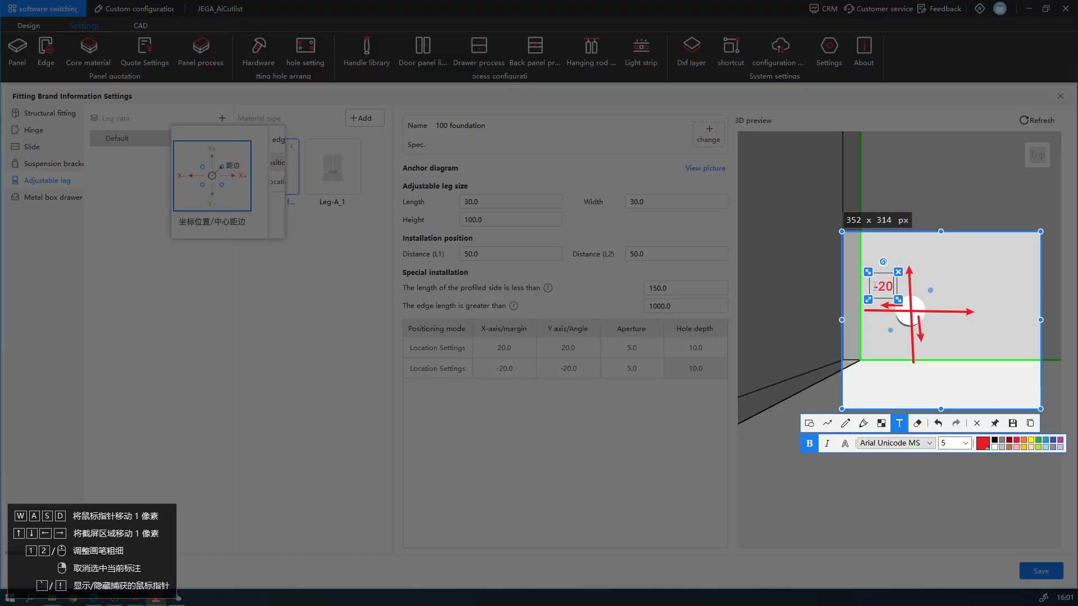
{"action": "left_click", "coordinate": [881, 351]}
{"action": "type", "text": "-20"}
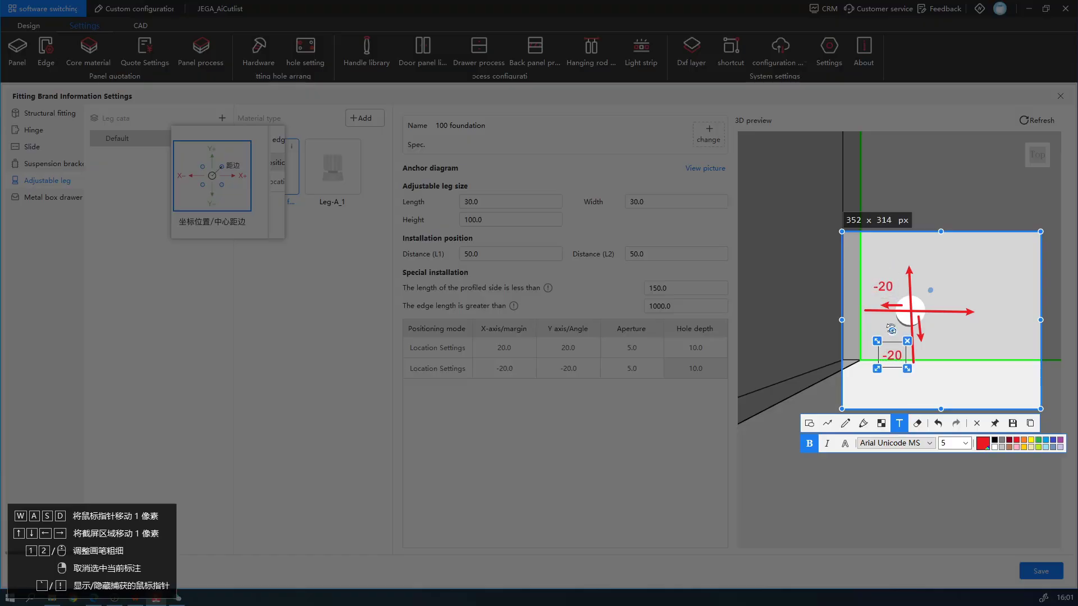
{"action": "left_click_drag", "start_coordinate": [895, 366], "coordinate": [895, 397]}
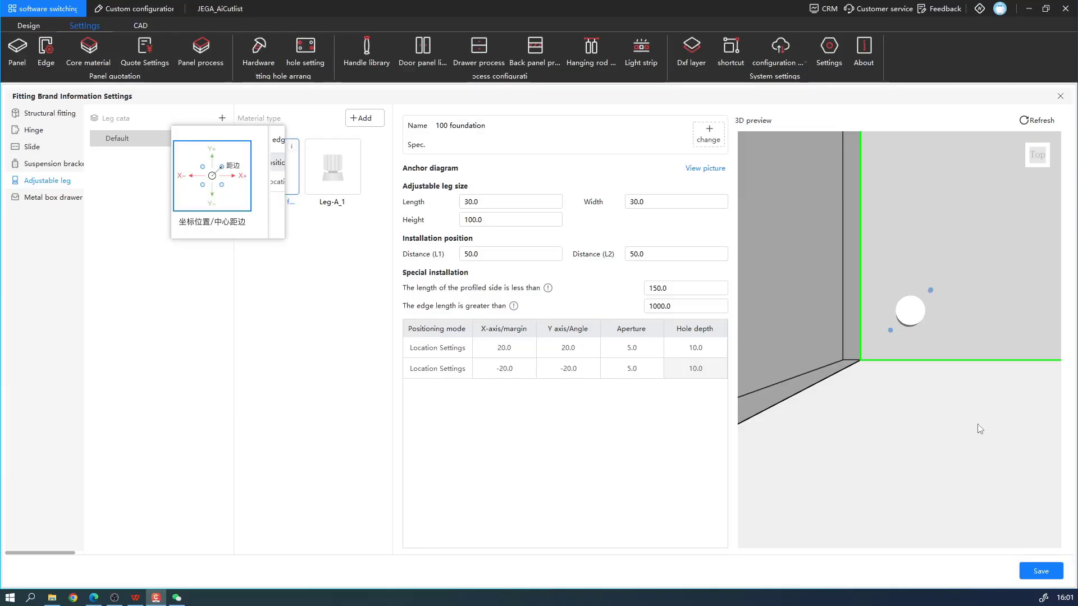
{"action": "left_click", "coordinate": [976, 424]}
Step: Close the pinned coordinate diagram and the fitting brand settings to return to the cabinet model
{"action": "right_click", "coordinate": [241, 183]}
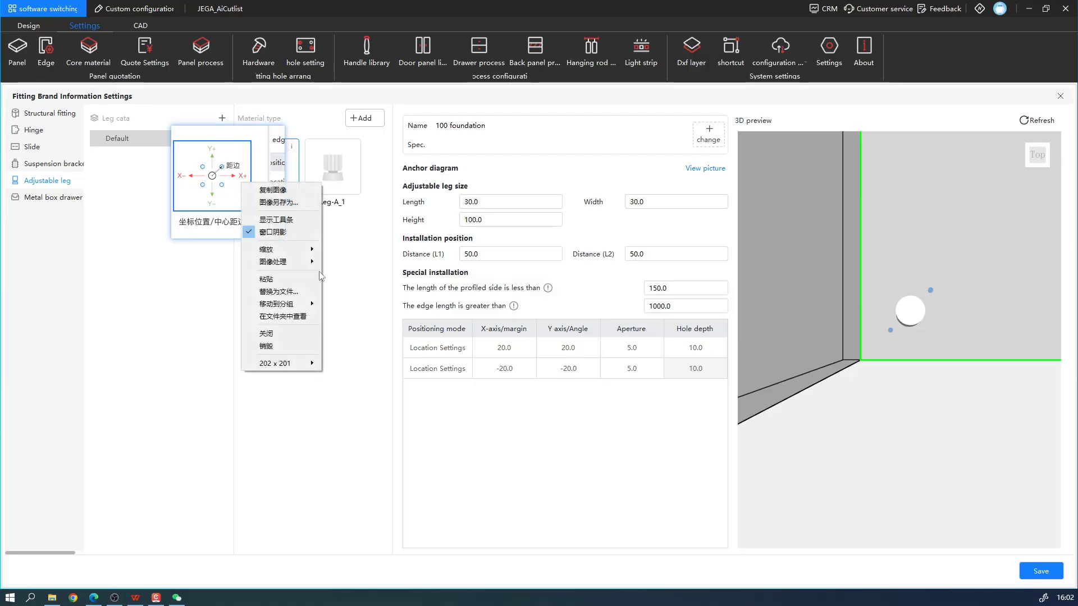
{"action": "left_click", "coordinate": [283, 335]}
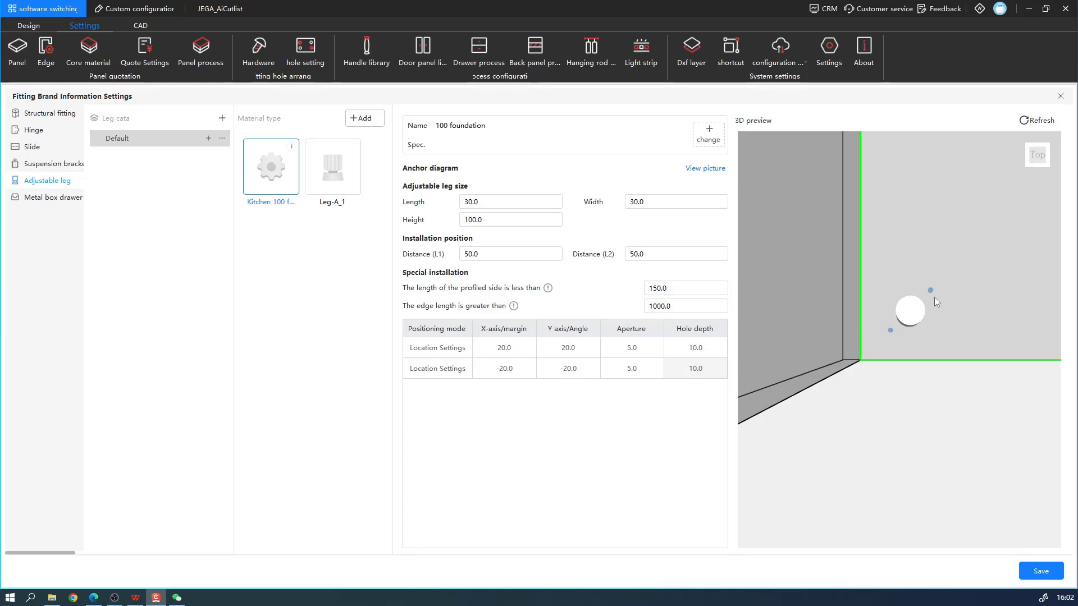
{"action": "left_click", "coordinate": [1060, 96]}
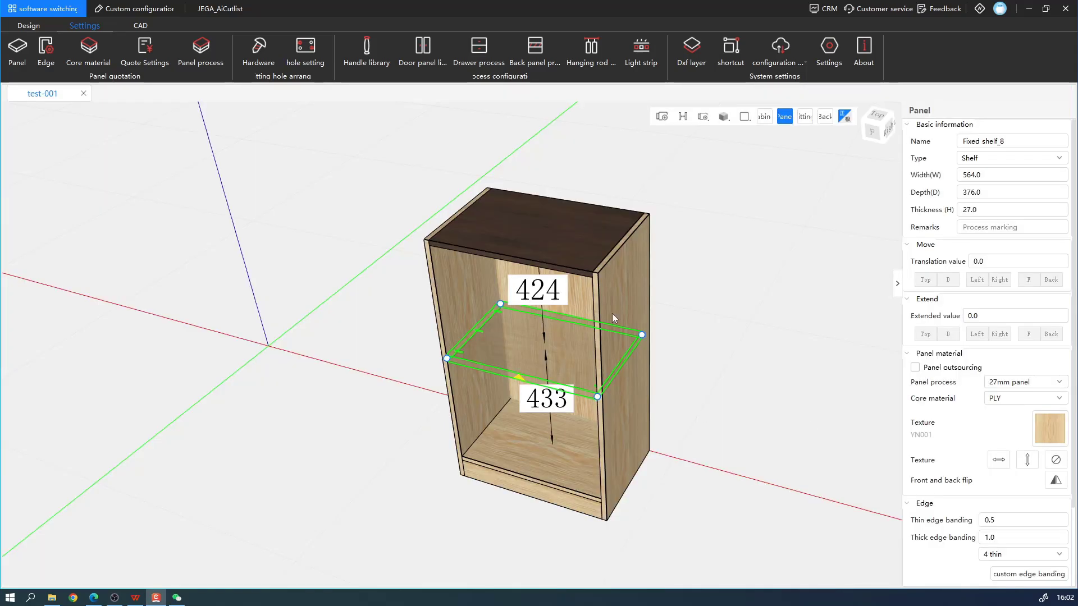
Step: Install Kitchen 100 foundation adjustable legs on the cabinet's bottom shelf and inspect them from below
{"action": "middle_click_drag", "start_coordinate": [615, 440], "coordinate": [554, 396]}
{"action": "left_click", "coordinate": [544, 428]}
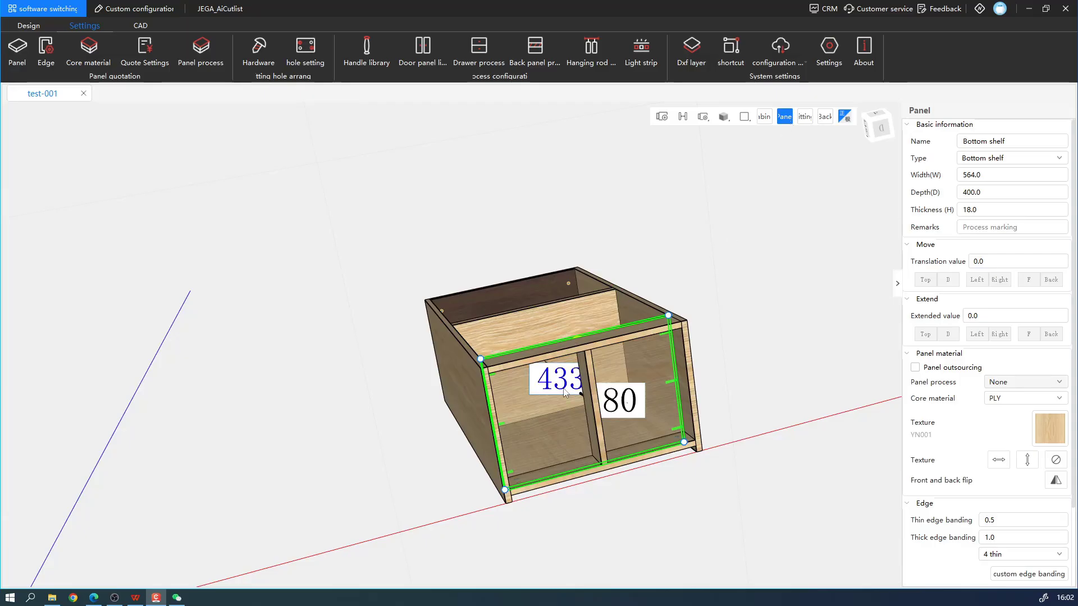
{"action": "right_click", "coordinate": [555, 404]}
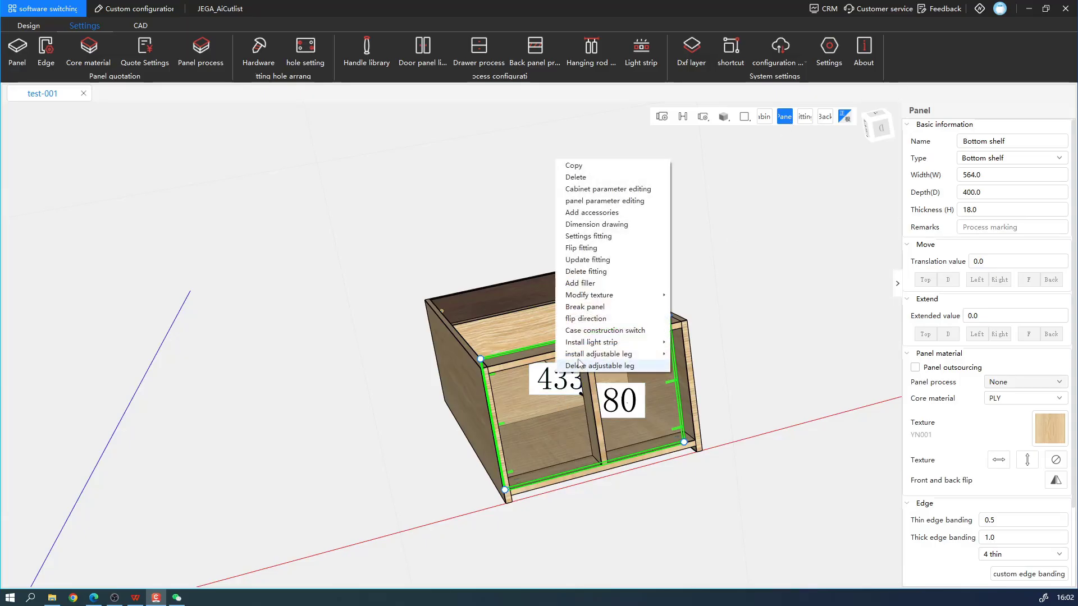
{"action": "mouse_move", "coordinate": [588, 356]}
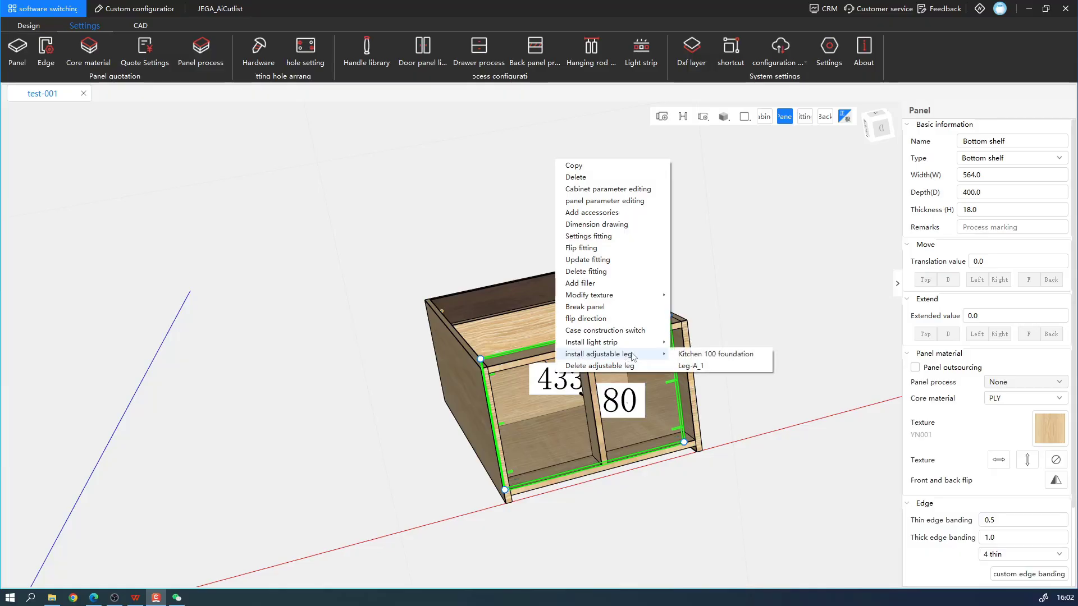
{"action": "left_click", "coordinate": [736, 358]}
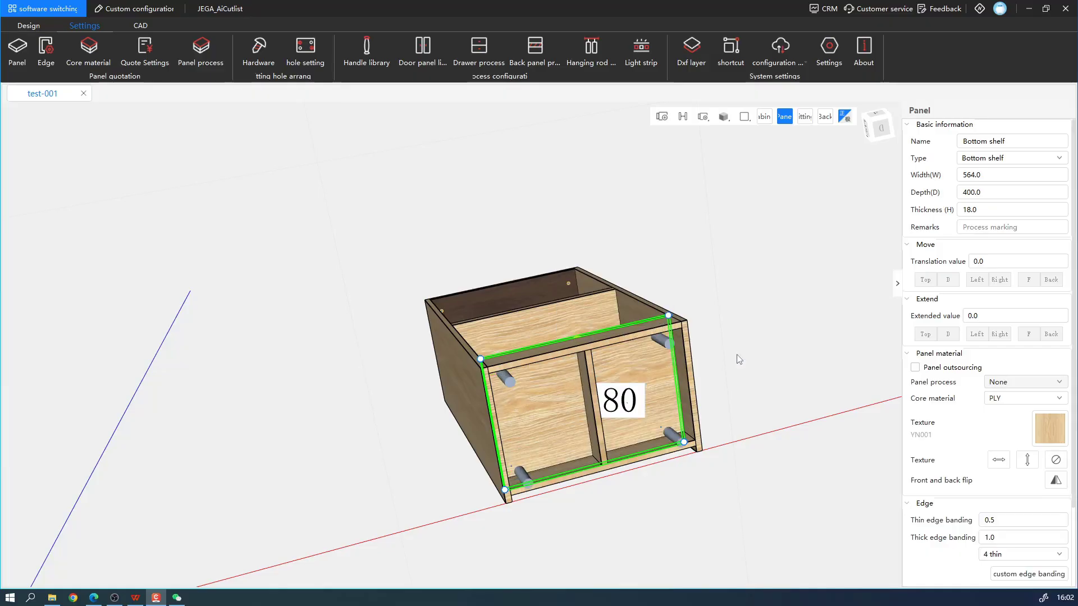
{"action": "middle_click_drag", "start_coordinate": [658, 419], "coordinate": [674, 480]}
{"action": "middle_click_drag", "start_coordinate": [586, 394], "coordinate": [419, 428]}
{"action": "scroll", "coordinate": [514, 422], "scroll_direction": "up", "scroll_amount": 5}
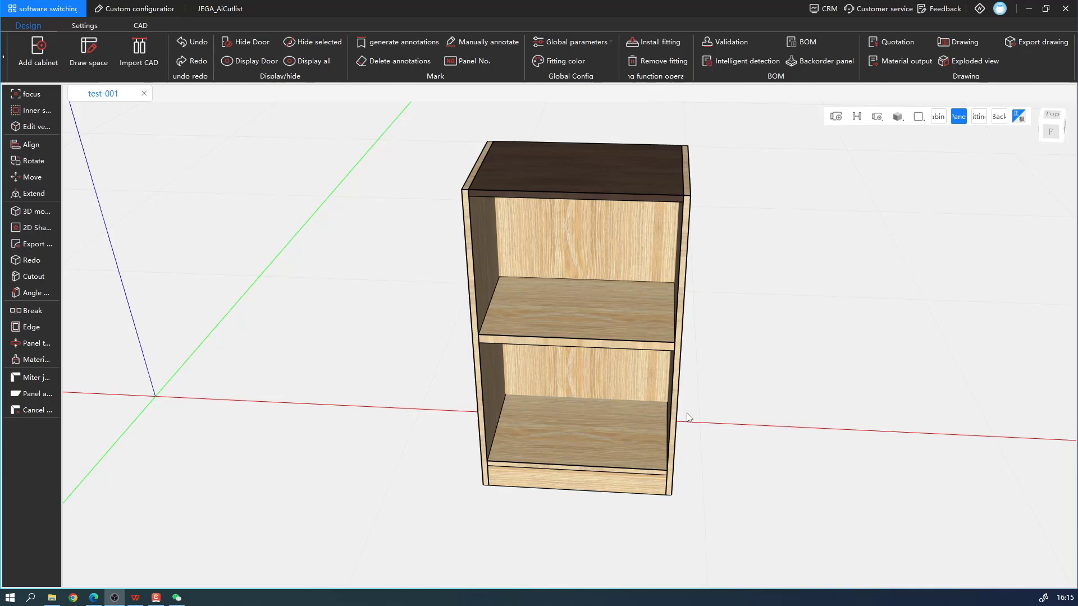
Step: Review the Metal box drawer configuration's structure and drawer box parameters in the drawer process settings, and close them
{"action": "left_click", "coordinate": [84, 25]}
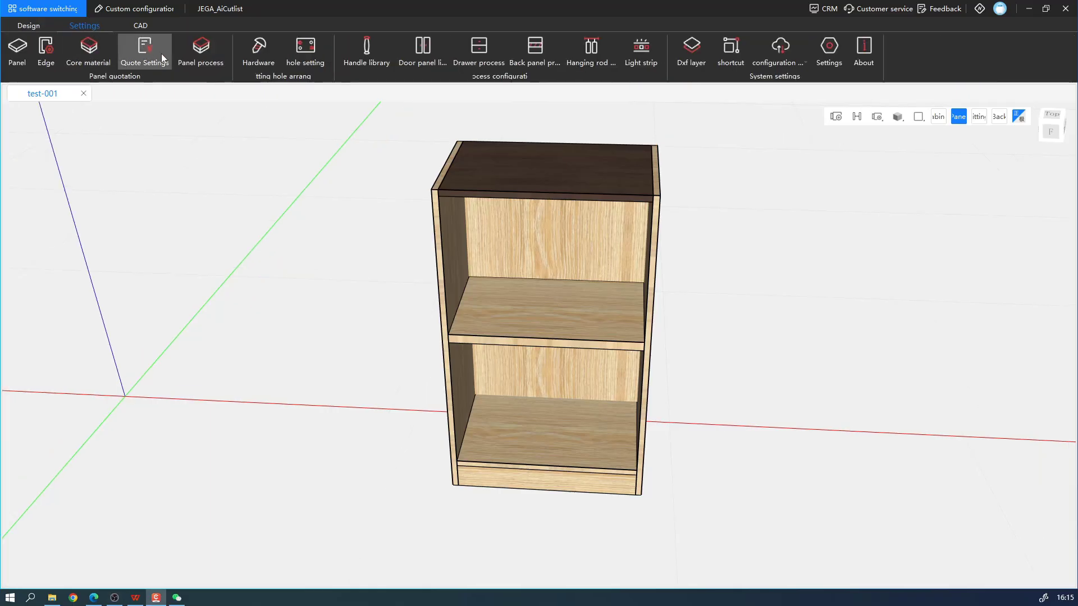
{"action": "left_click", "coordinate": [255, 64]}
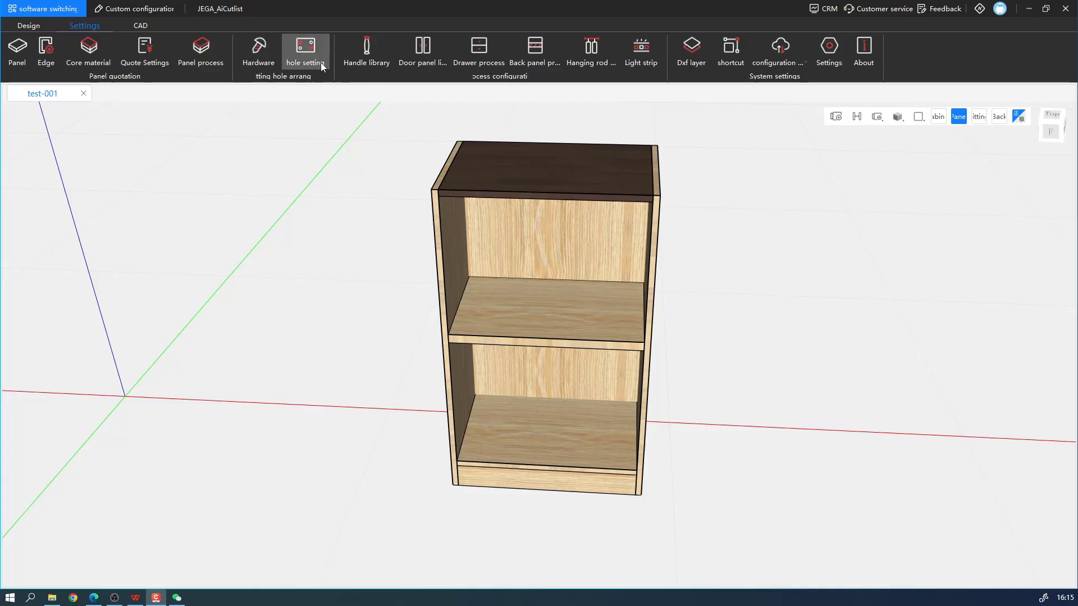
{"action": "left_click", "coordinate": [479, 53]}
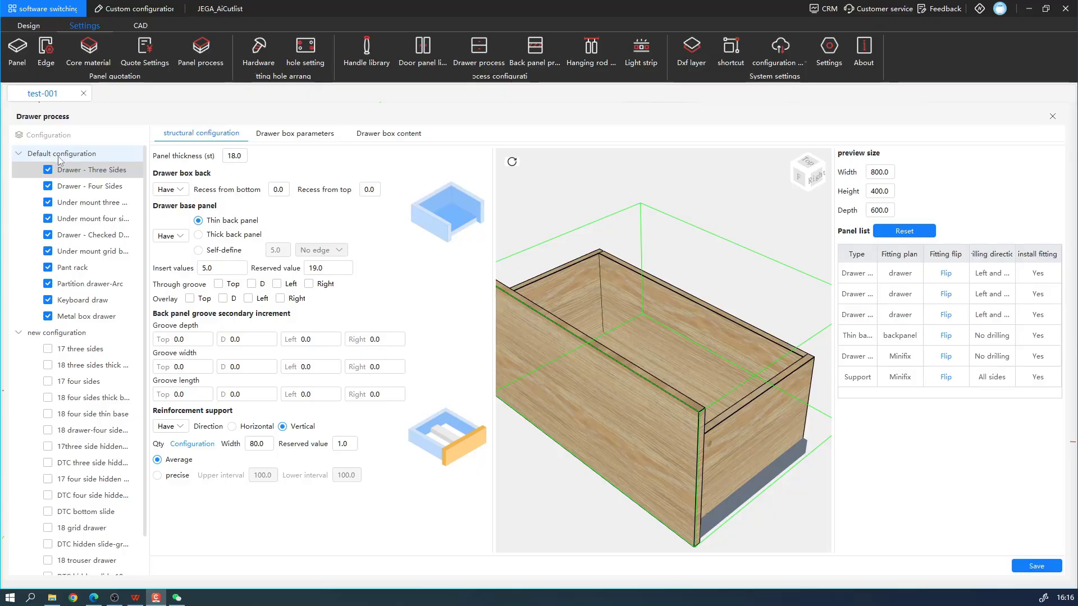
{"action": "left_click", "coordinate": [88, 318]}
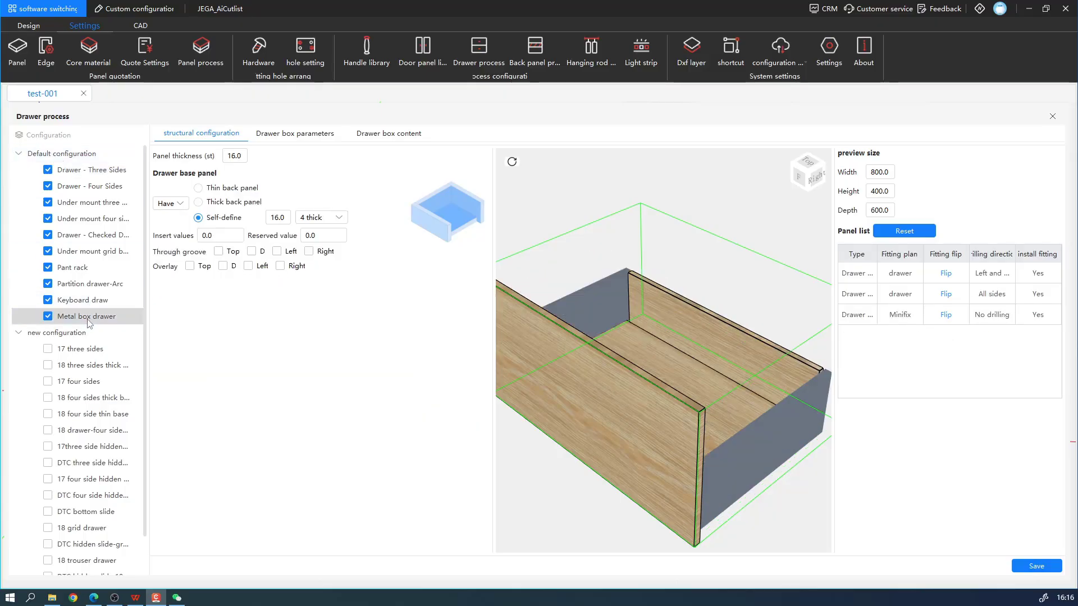
{"action": "right_click", "coordinate": [91, 320]}
{"action": "left_click", "coordinate": [129, 326]}
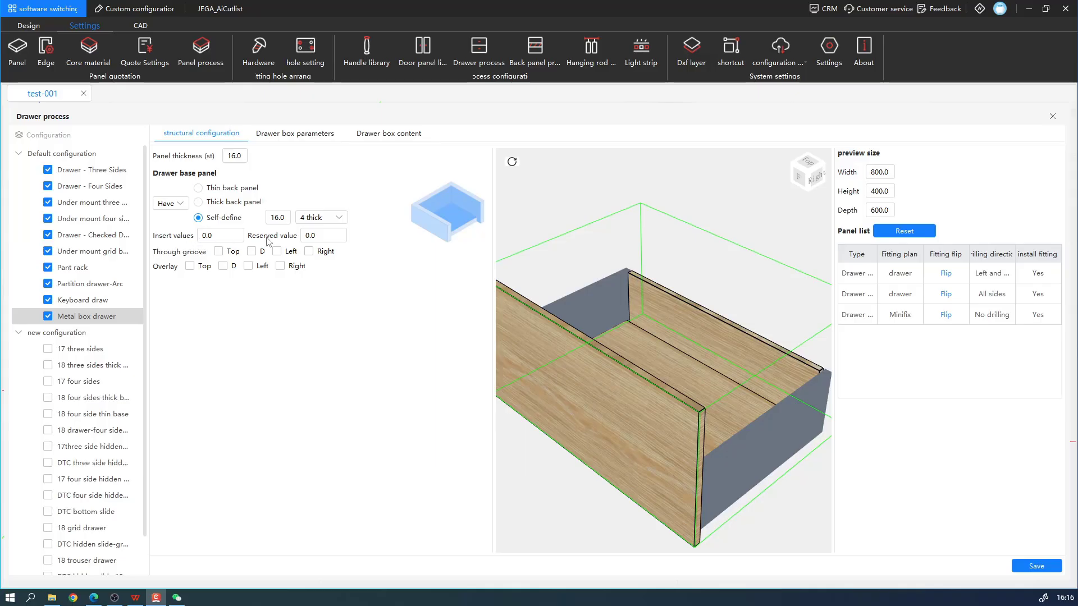
{"action": "left_click", "coordinate": [288, 137]}
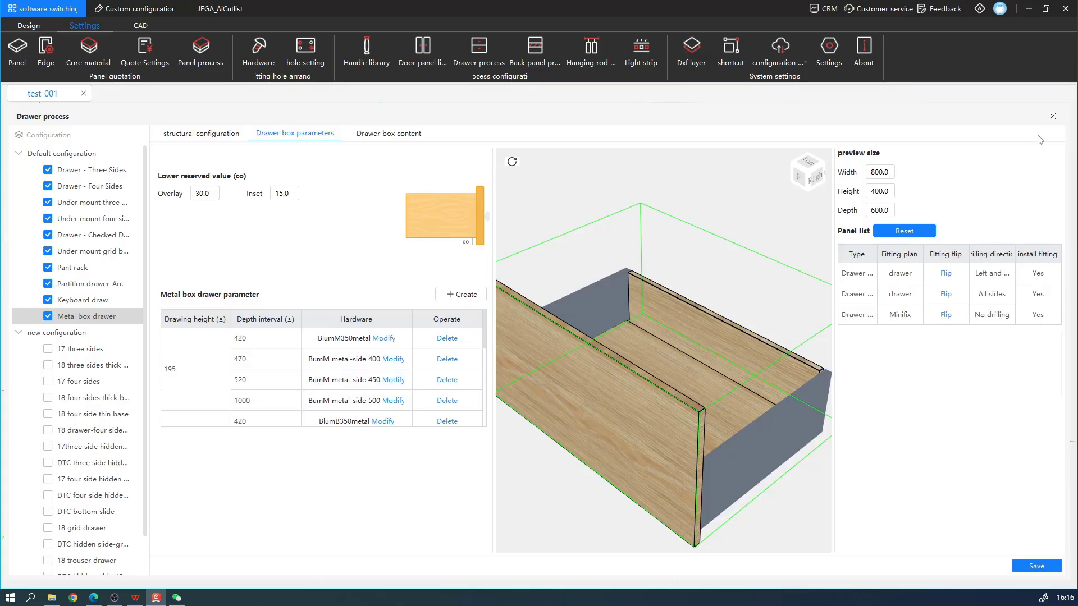
{"action": "left_click", "coordinate": [1052, 116]}
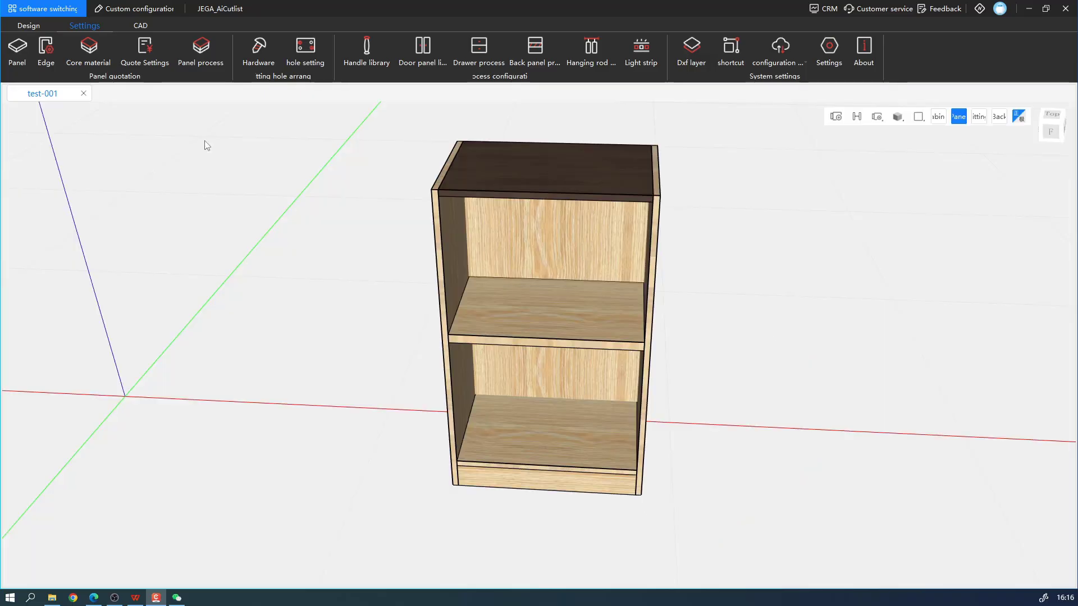
Step: Review the metal-side entries among the slide hardware in the quote settings and save the settings
{"action": "left_click", "coordinate": [149, 57]}
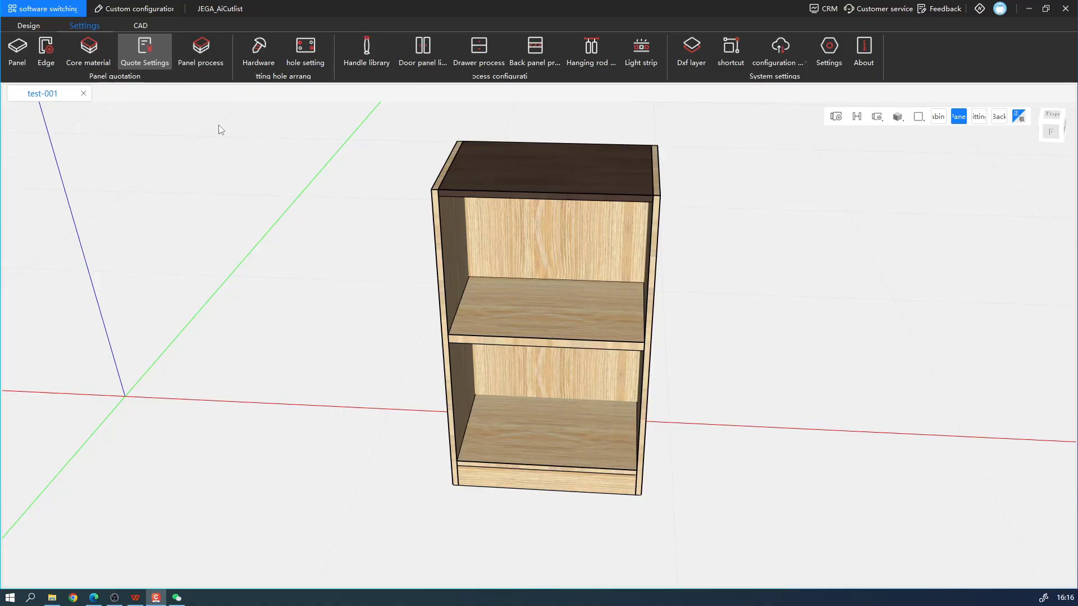
{"action": "left_click", "coordinate": [406, 83]}
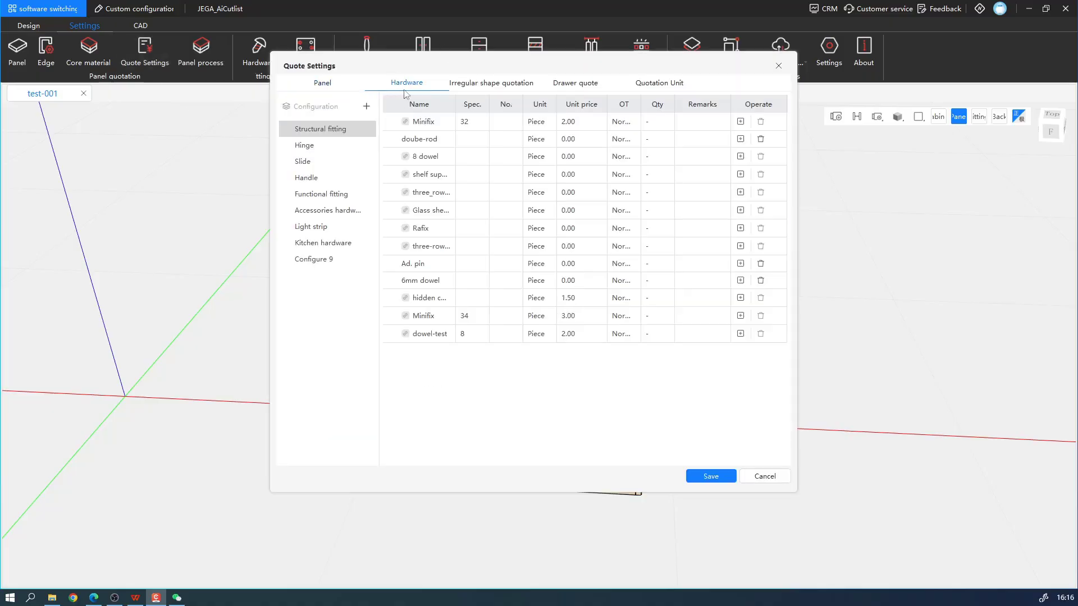
{"action": "left_click", "coordinate": [317, 163]}
{"action": "scroll", "coordinate": [397, 314], "scroll_direction": "down", "scroll_amount": 5}
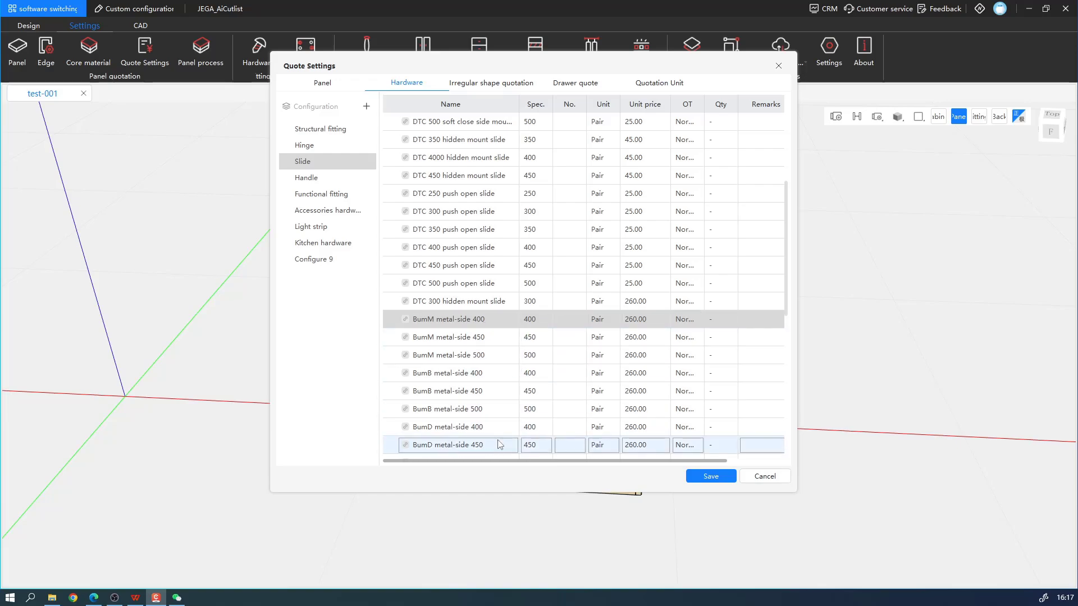
{"action": "left_click", "coordinate": [703, 476]}
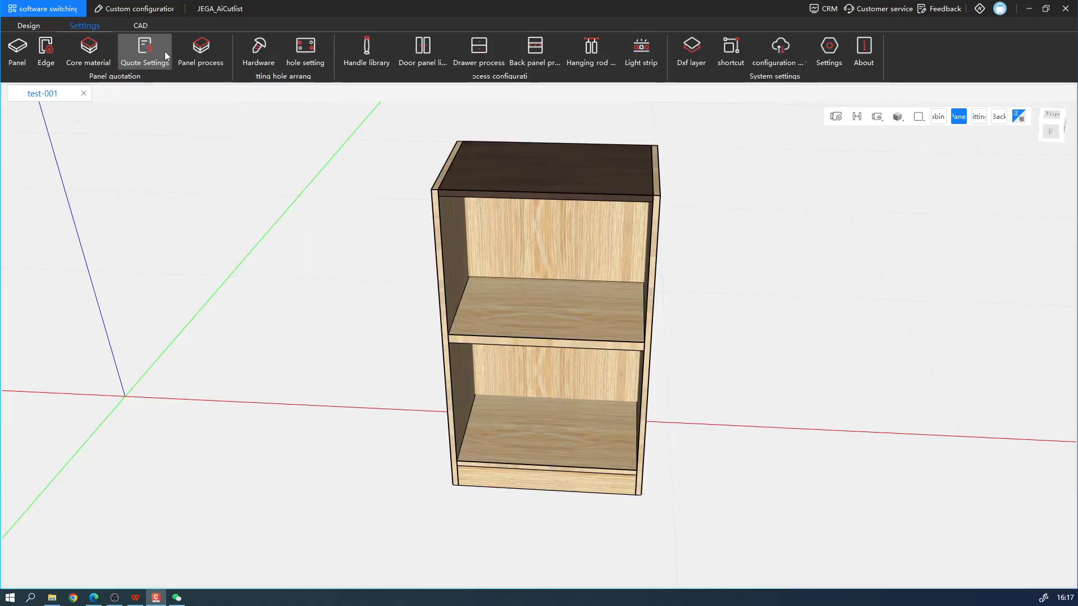
Step: Look up the Metal box drawer catalog in the fitting brand settings and check the accessory choices for BlumB400metal
{"action": "left_click", "coordinate": [250, 54]}
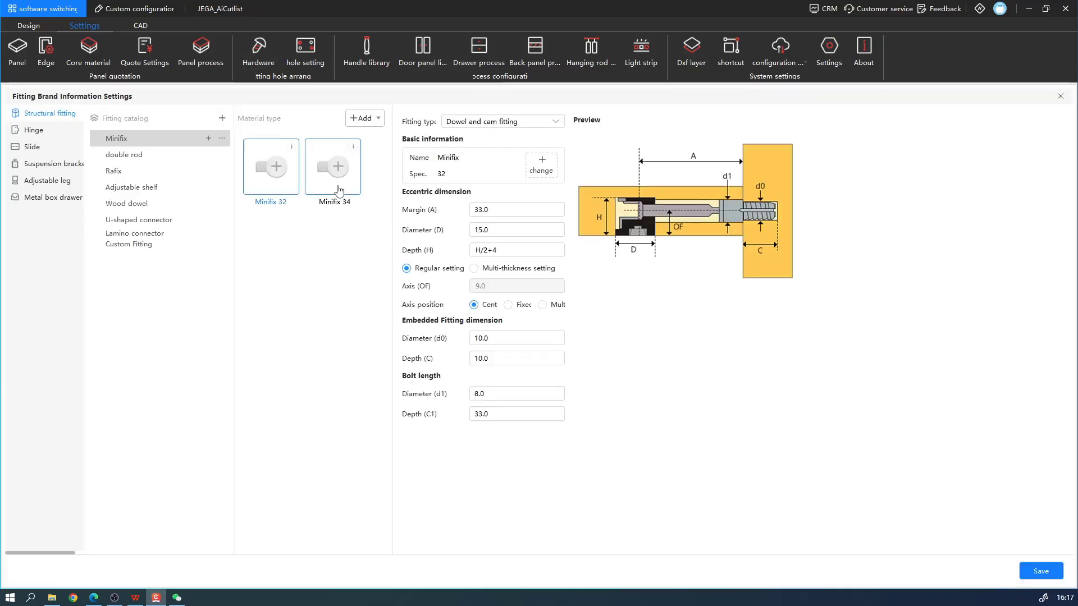
{"action": "left_click", "coordinate": [45, 199]}
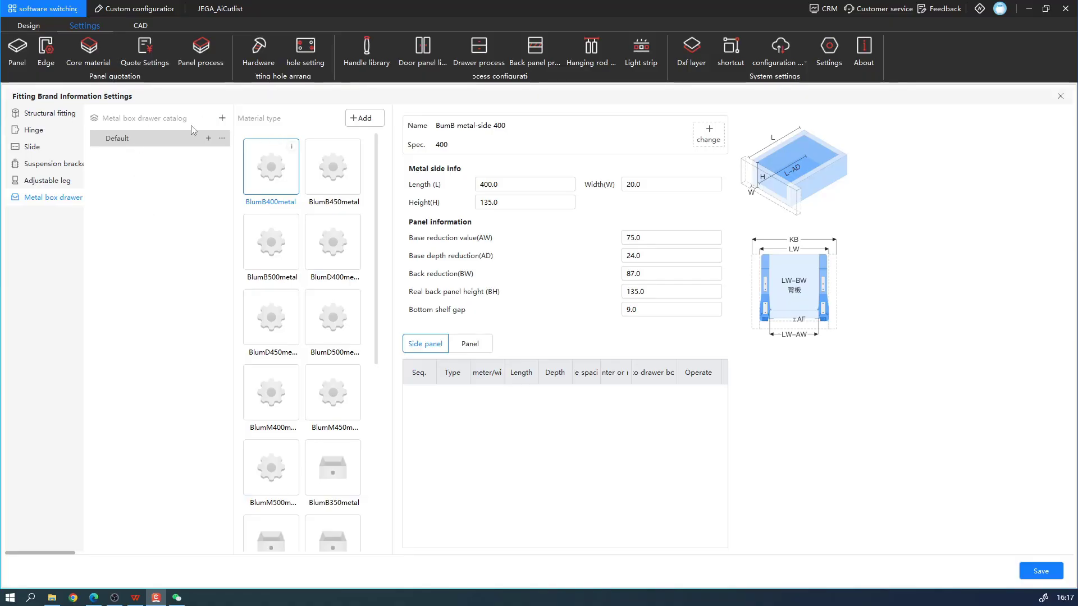
{"action": "left_click", "coordinate": [708, 141]}
{"action": "left_click_drag", "start_coordinate": [510, 196], "coordinate": [631, 203]}
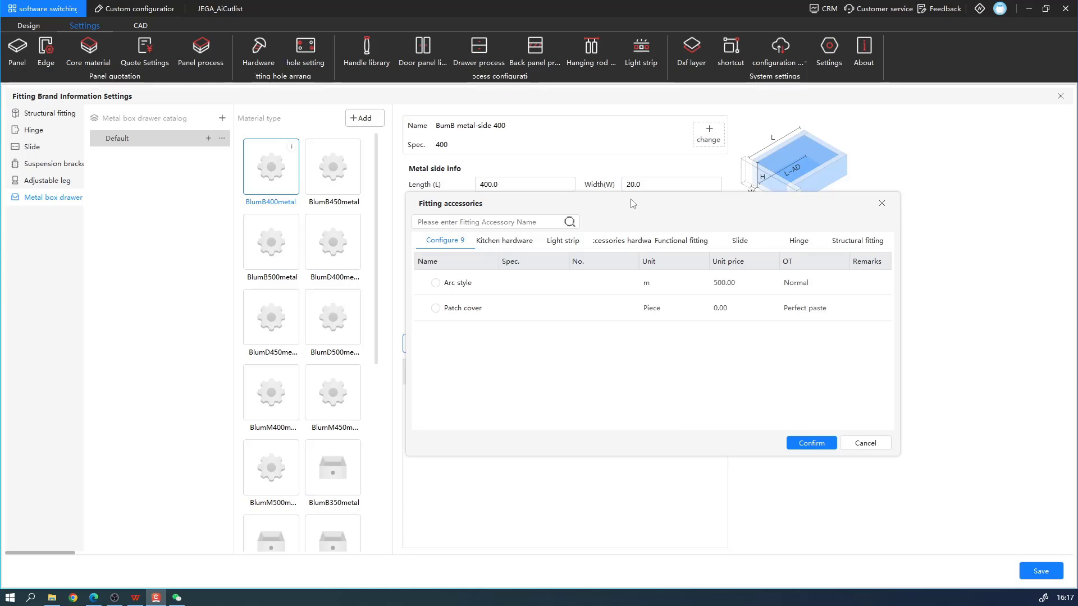
{"action": "left_click", "coordinate": [881, 203]}
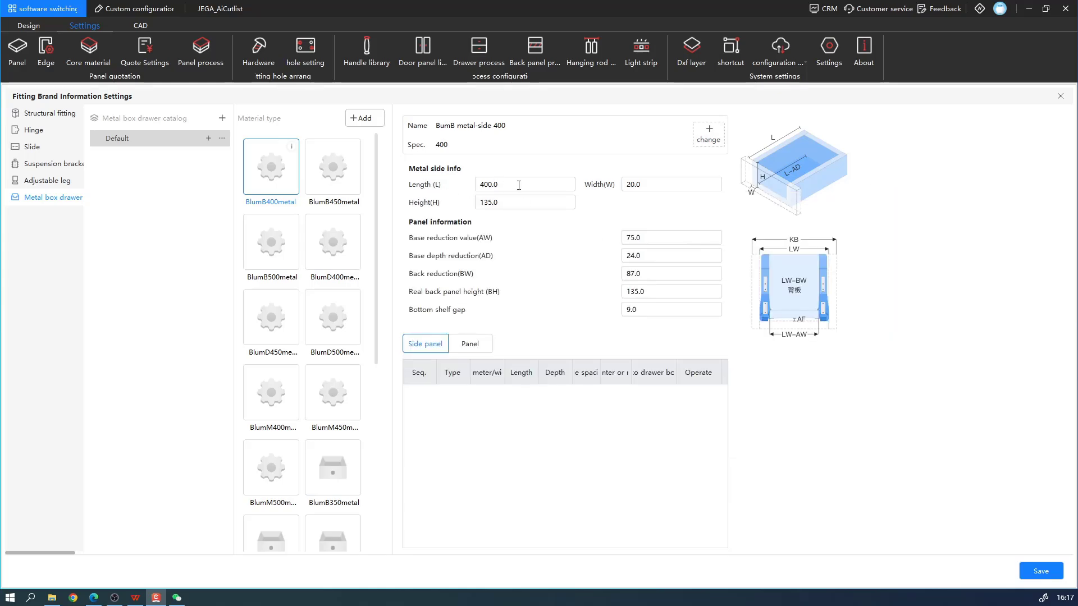
Step: Review the BlumB400metal length and height parameters and its side panel and front panel hole tables
{"action": "double_click", "coordinate": [518, 185]}
{"action": "left_click", "coordinate": [514, 205]}
{"action": "left_click_drag", "start_coordinate": [503, 376], "coordinate": [531, 370]}
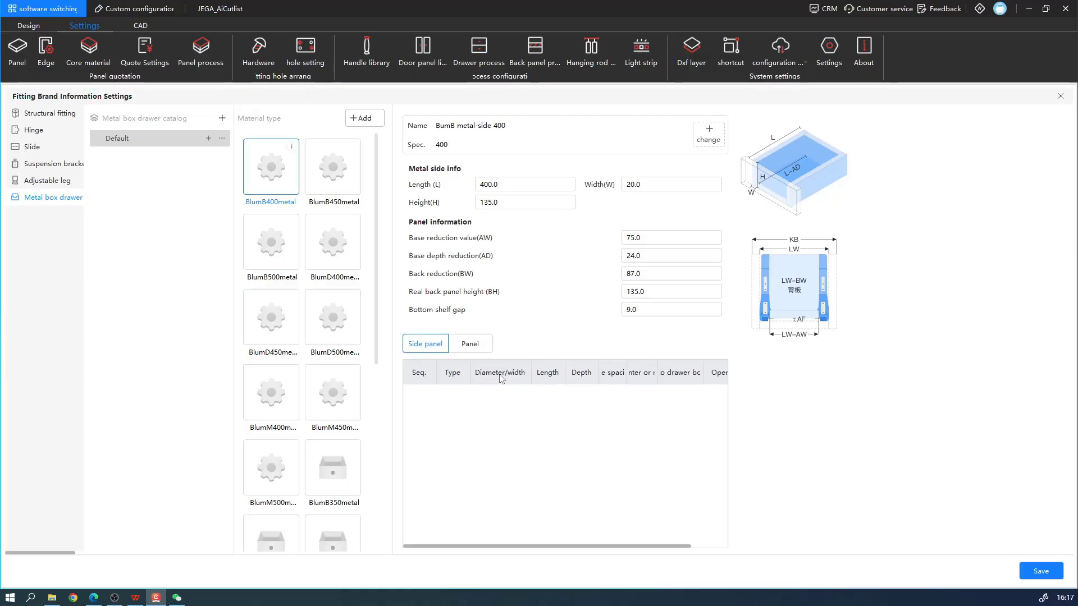
{"action": "left_click", "coordinate": [472, 345]}
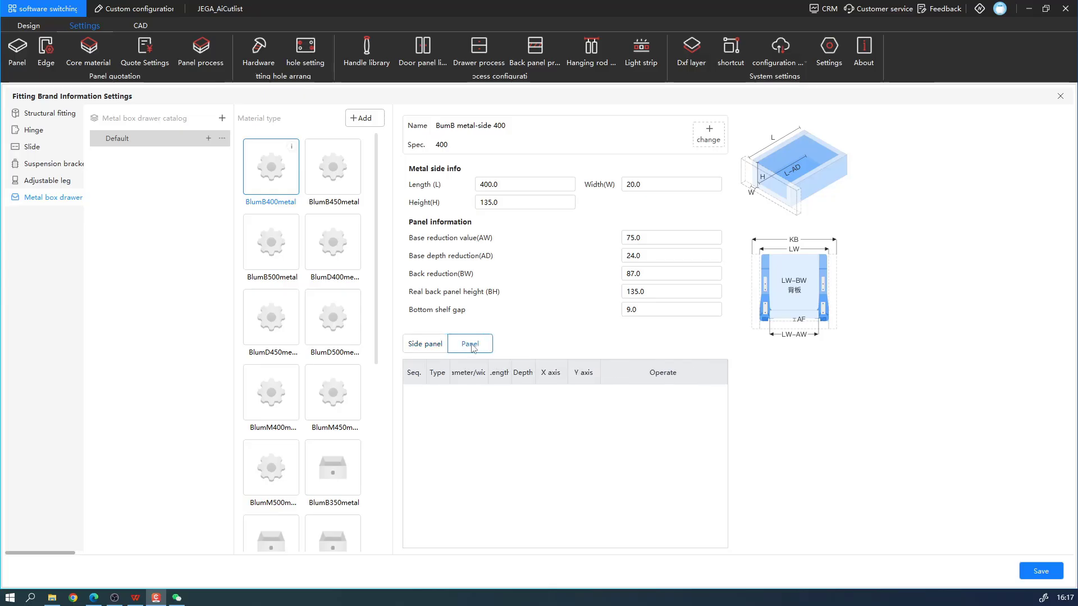
{"action": "left_click", "coordinate": [436, 346]}
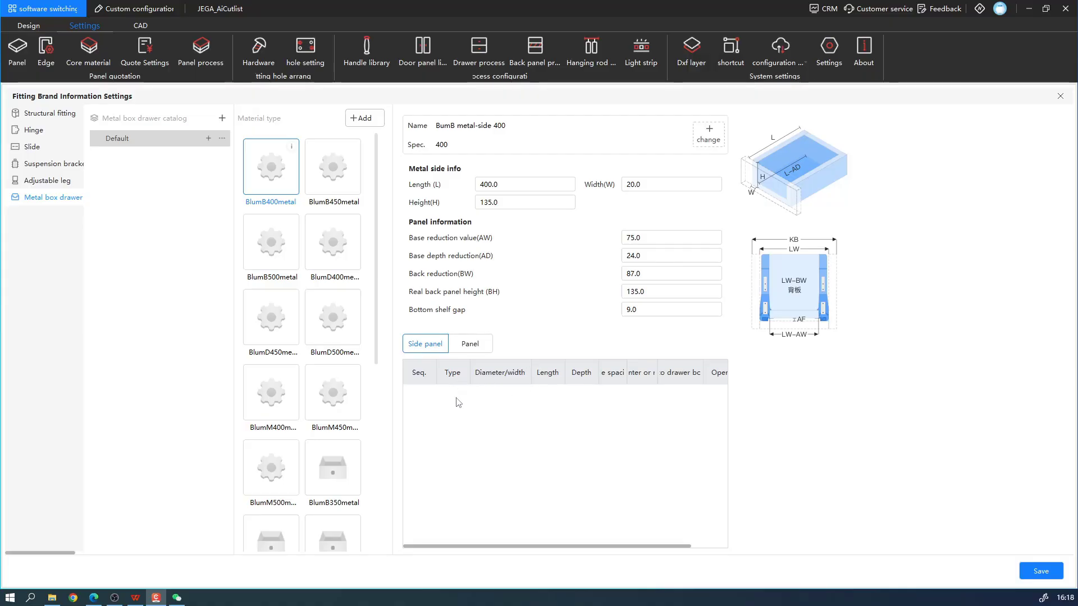
Step: Add a hole entry to the BlumB400metal side panel table and widen the column for distance to the drawer box bottom
{"action": "right_click", "coordinate": [457, 402]}
{"action": "left_click", "coordinate": [481, 380]}
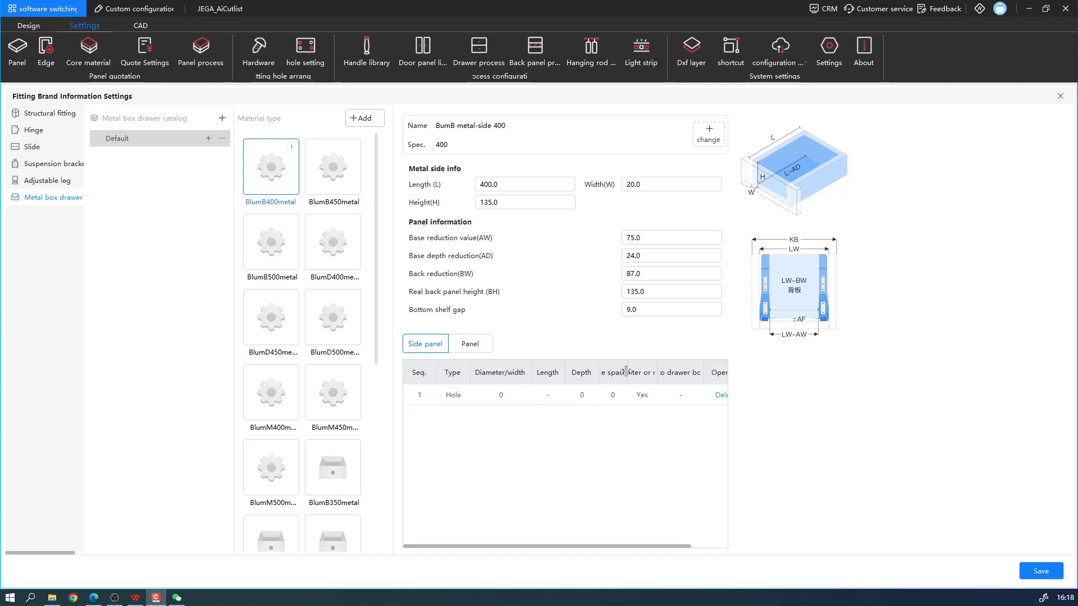
{"action": "left_click_drag", "start_coordinate": [627, 373], "coordinate": [750, 377]}
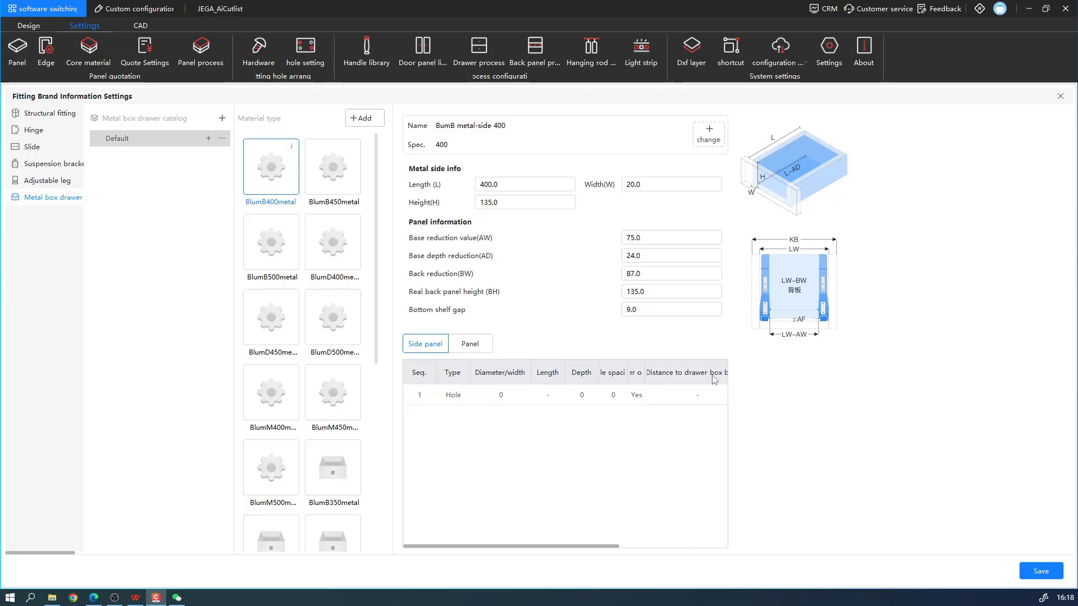
Step: Add a hole entry to the BlumB400metal front panel table and widen its diameter/width column
{"action": "left_click", "coordinate": [479, 349]}
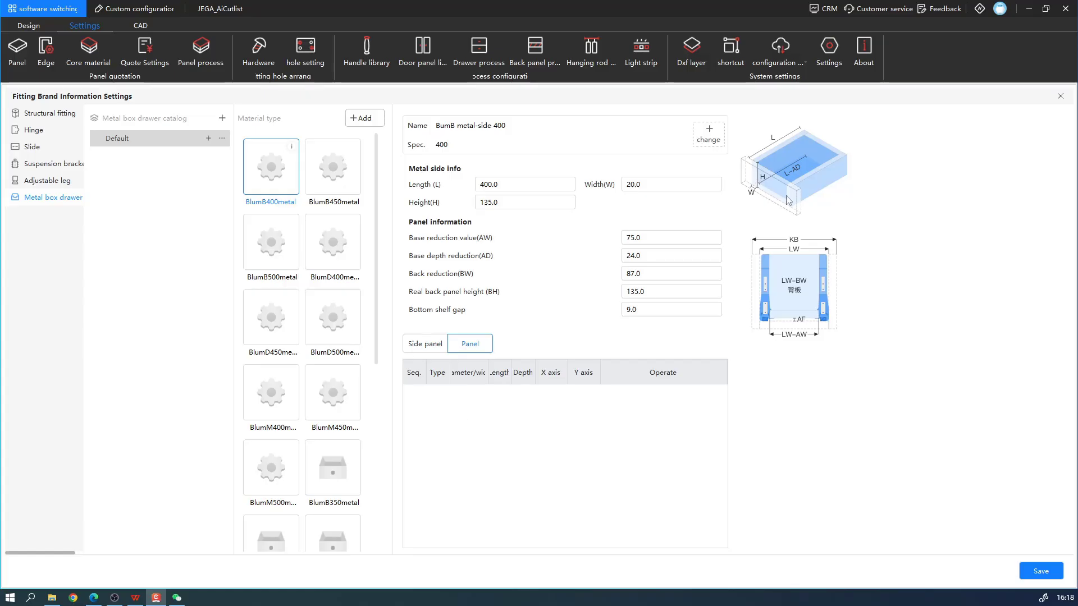
{"action": "right_click", "coordinate": [459, 398]}
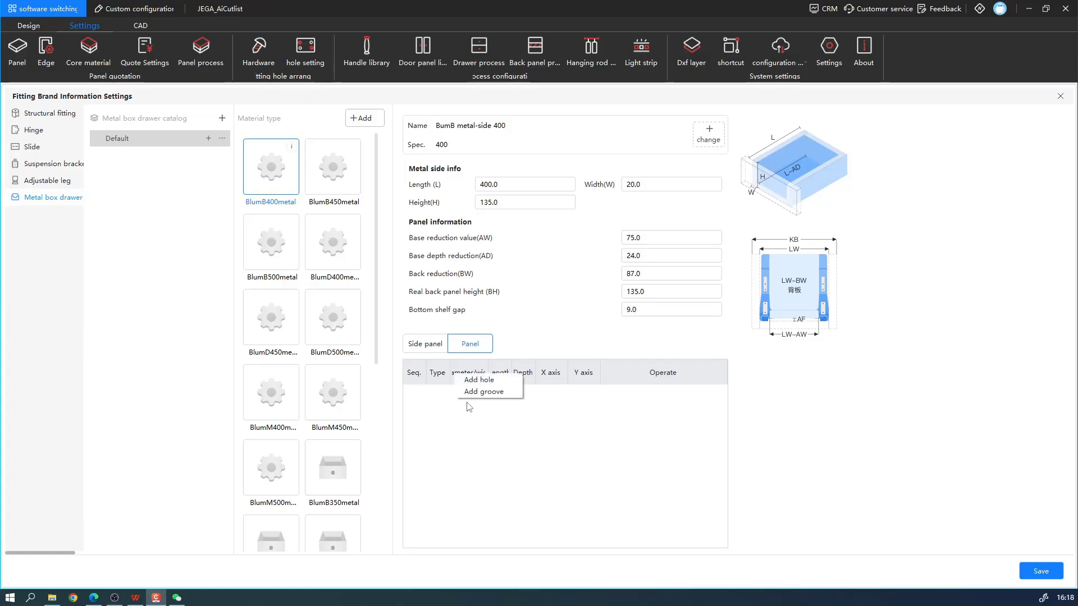
{"action": "left_click", "coordinate": [496, 386]}
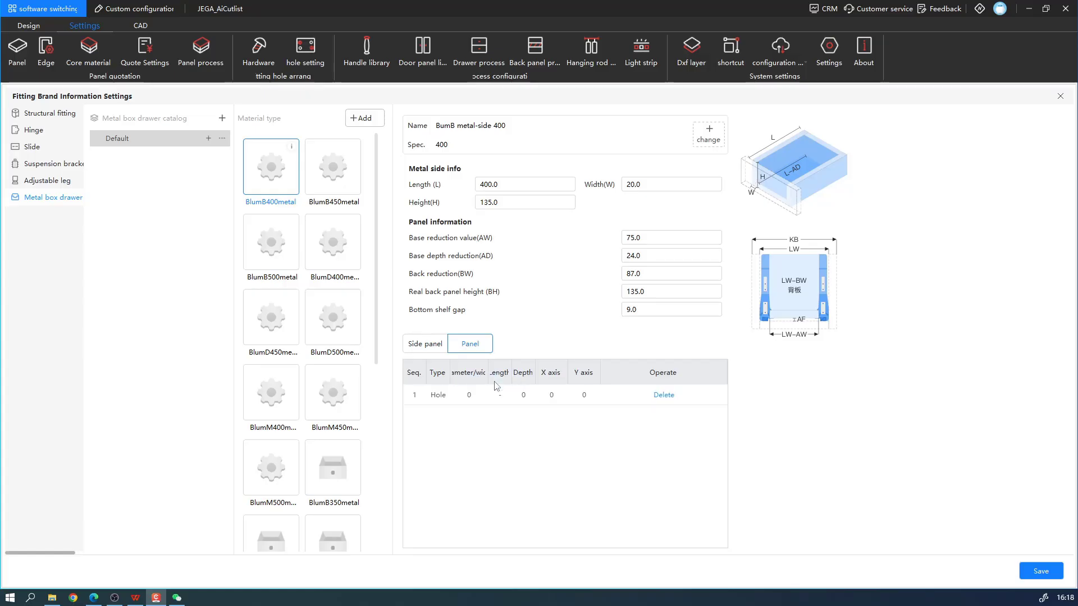
{"action": "mouse_move", "coordinate": [488, 372]}
{"action": "left_mouse_down"}
{"action": "mouse_move", "coordinate": [536, 373]}
{"action": "mouse_move", "coordinate": [510, 373]}
{"action": "left_mouse_up"}
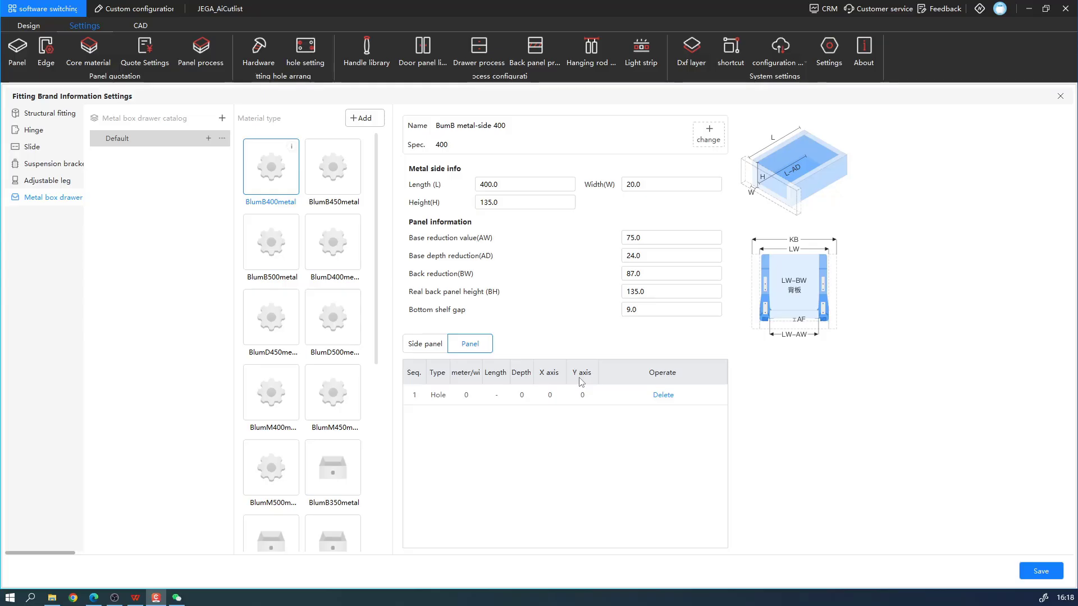
Step: Mark the front panel's hole origin and axis directions on a temporary screen capture of the drawer diagram, and discard the capture
{"action": "key", "text": "alt+a"}
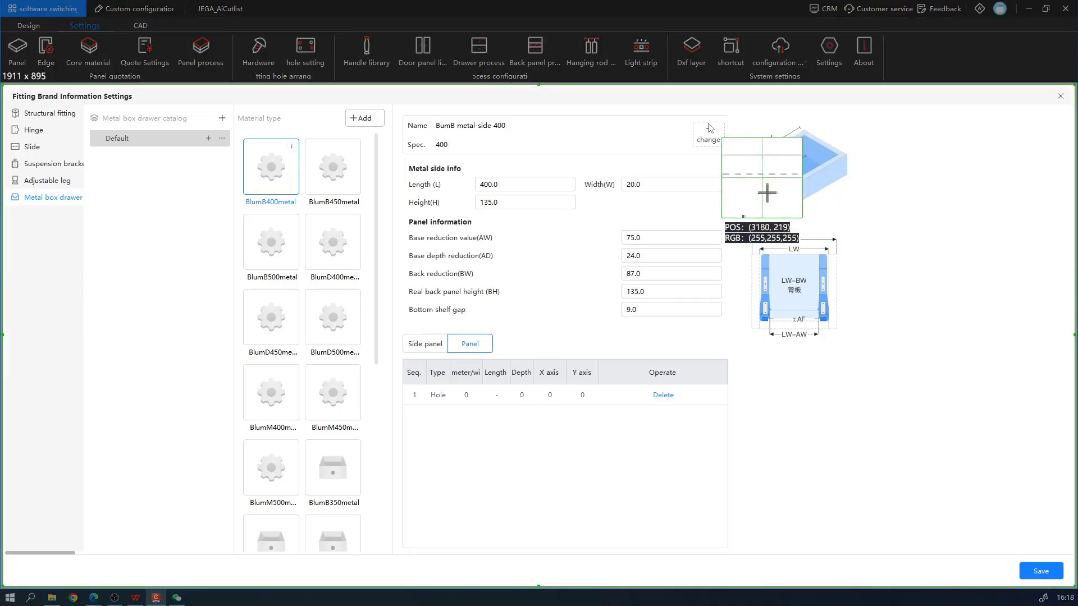
{"action": "left_click_drag", "start_coordinate": [707, 123], "coordinate": [943, 287]}
{"action": "left_click", "coordinate": [576, 303]}
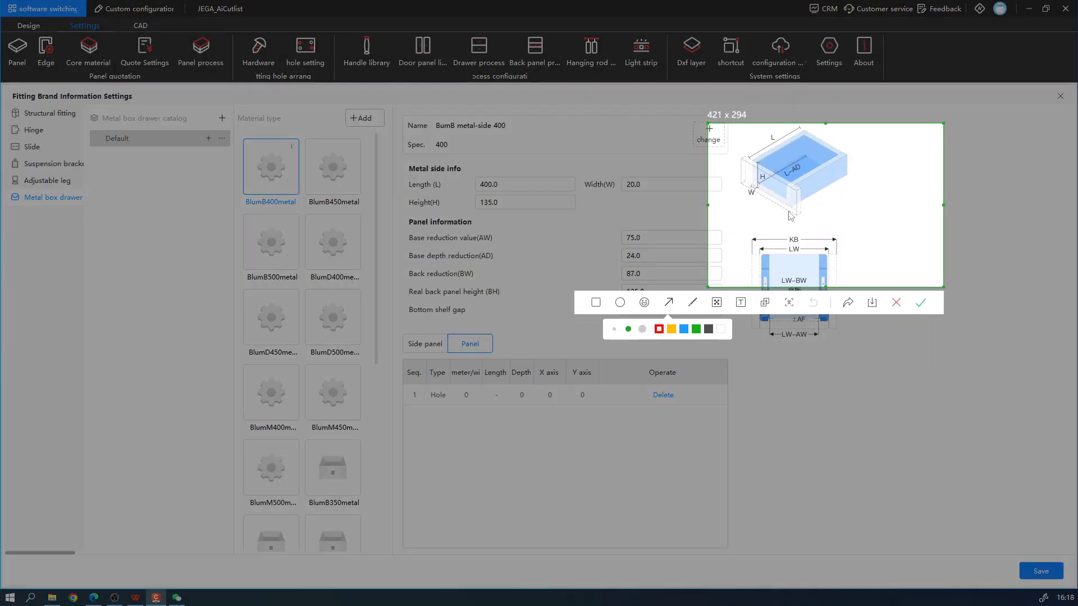
{"action": "mouse_move", "coordinate": [792, 204]}
{"action": "left_mouse_down"}
{"action": "mouse_move", "coordinate": [790, 182]}
{"action": "mouse_move", "coordinate": [779, 197]}
{"action": "mouse_move", "coordinate": [765, 189]}
{"action": "left_mouse_up"}
{"action": "left_click", "coordinate": [620, 303]}
{"action": "left_click_drag", "start_coordinate": [783, 192], "coordinate": [793, 208]}
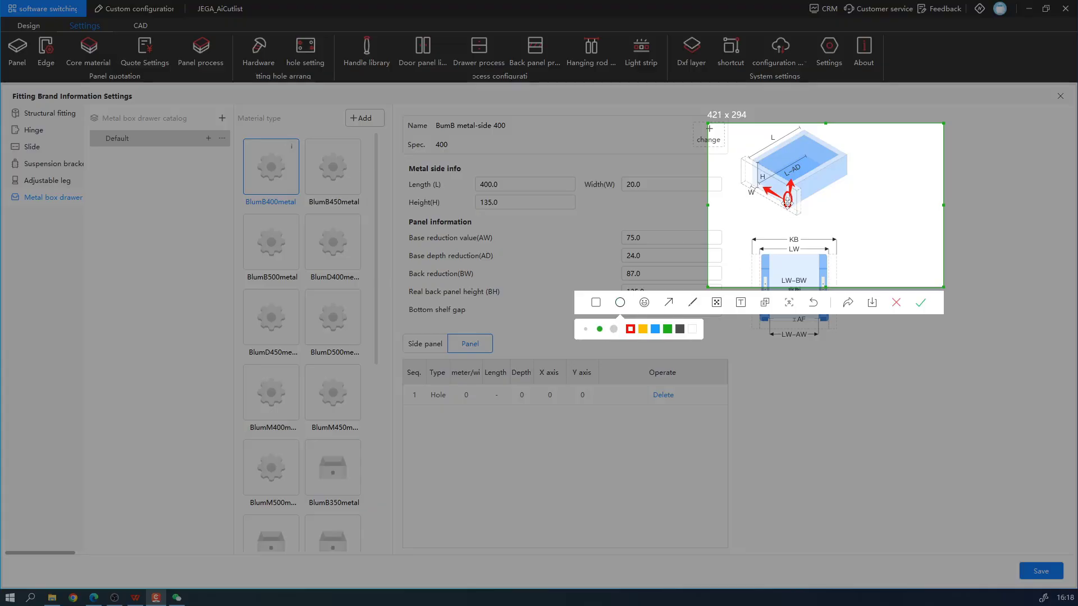
{"action": "left_click", "coordinate": [895, 304]}
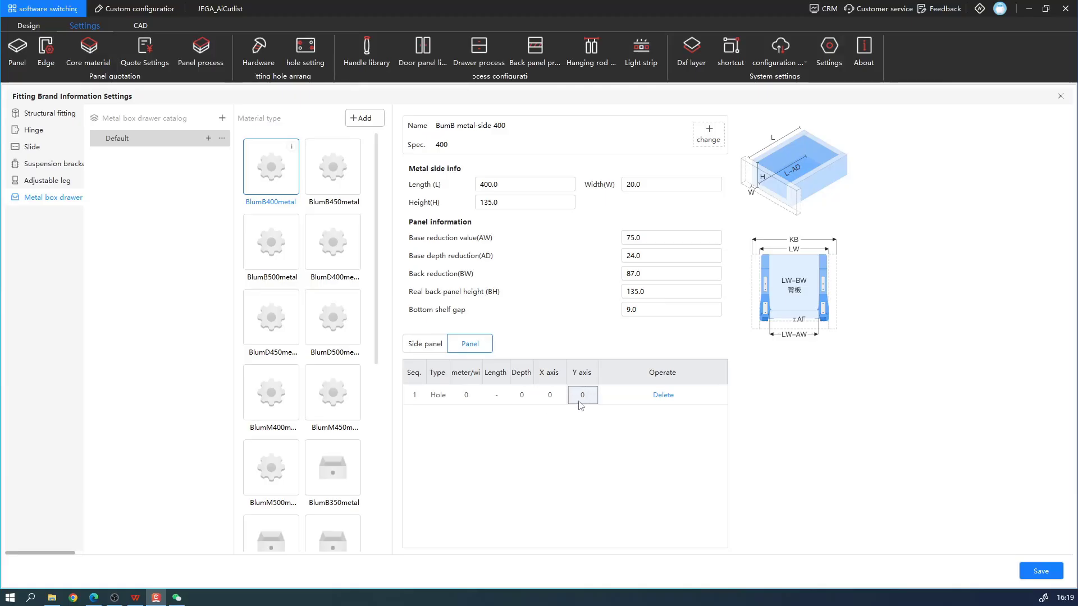
Step: Delete the hole entry from the BlumB400metal front panel table and save the fitting brand settings
{"action": "left_click", "coordinate": [424, 344]}
{"action": "left_click", "coordinate": [479, 346]}
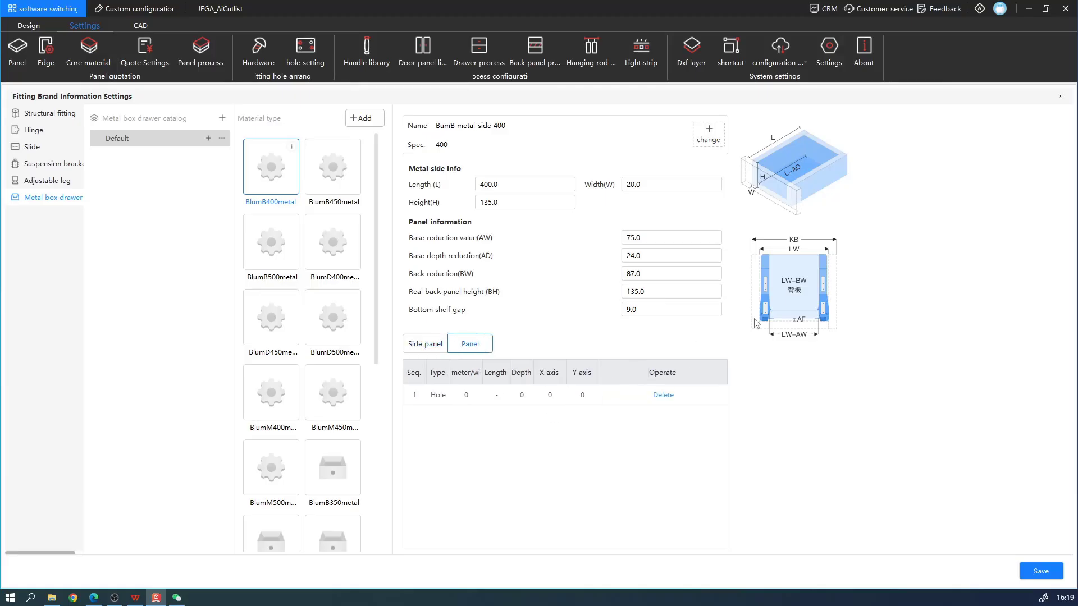
{"action": "left_click", "coordinate": [662, 395]}
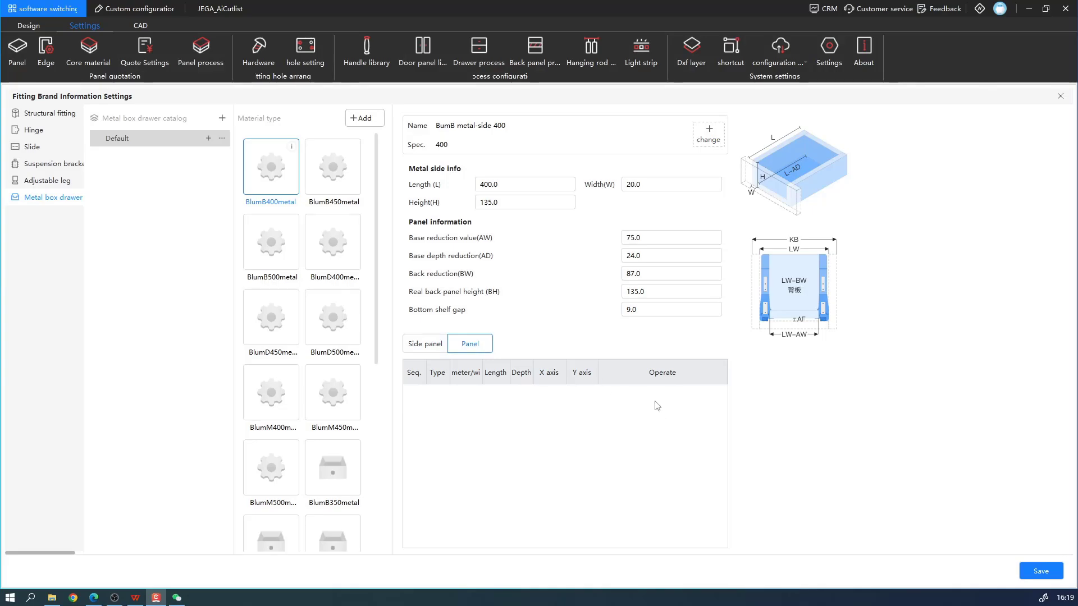
{"action": "left_click", "coordinate": [1042, 572]}
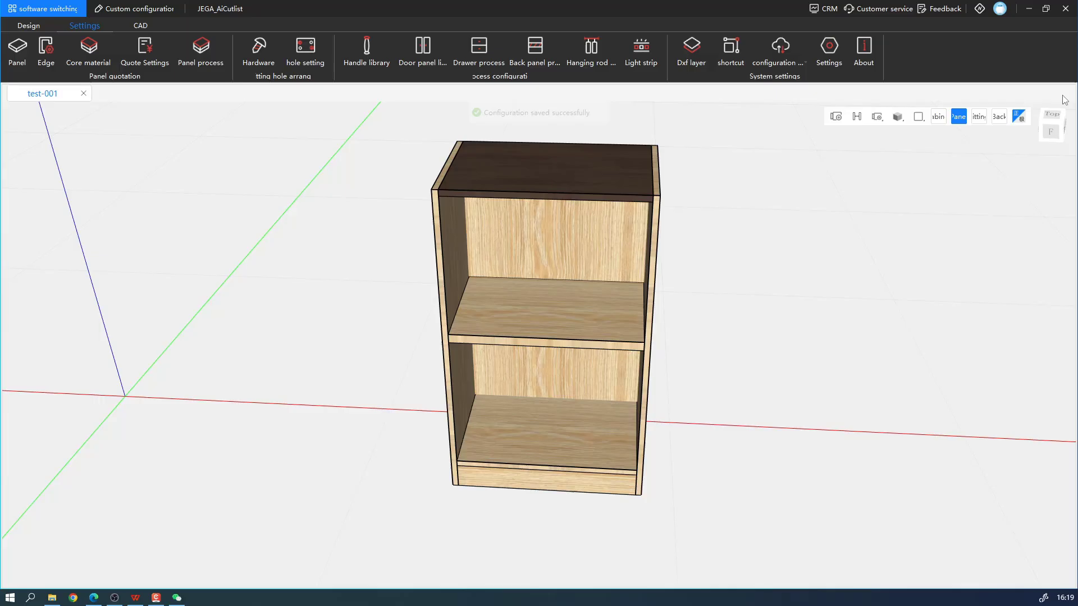
Step: Review the Metal box drawer configuration's structure and its hardware table by drawing height and depth interval in the drawer process settings
{"action": "left_click", "coordinate": [490, 53]}
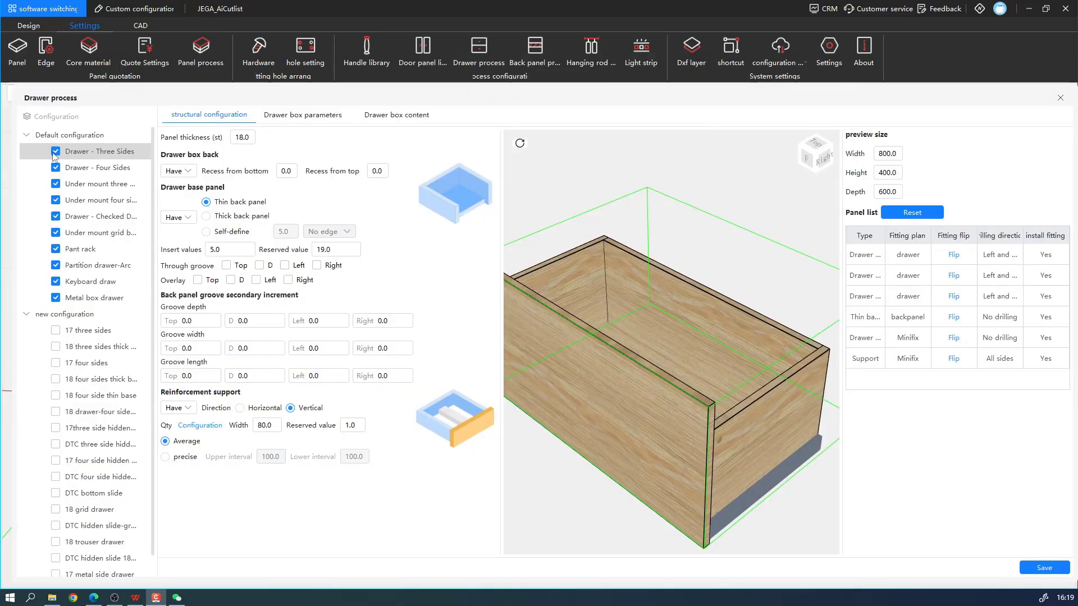
{"action": "left_click", "coordinate": [119, 299]}
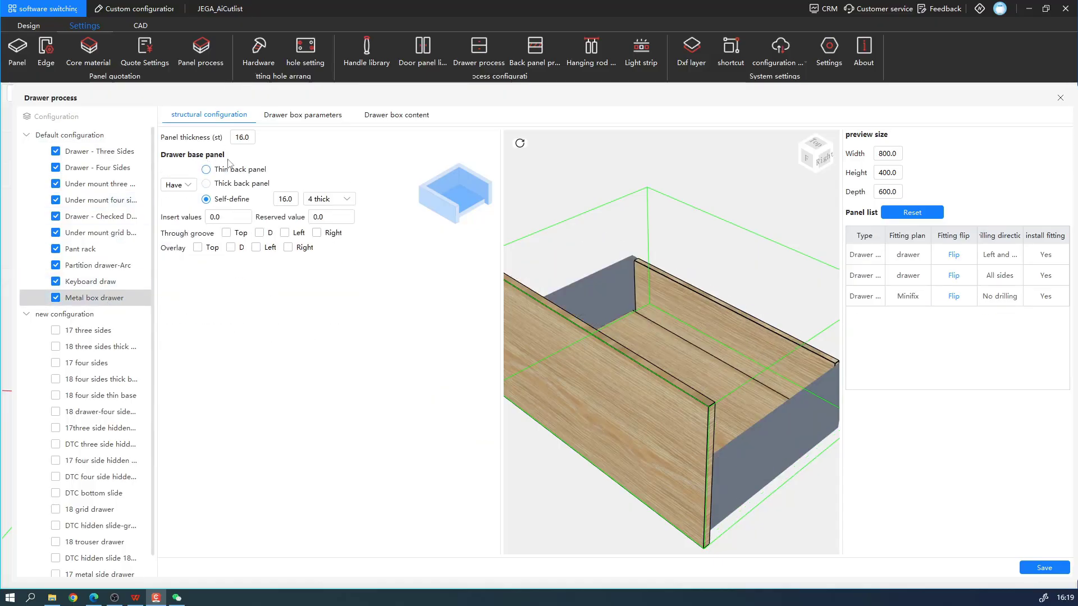
{"action": "left_click", "coordinate": [313, 118]}
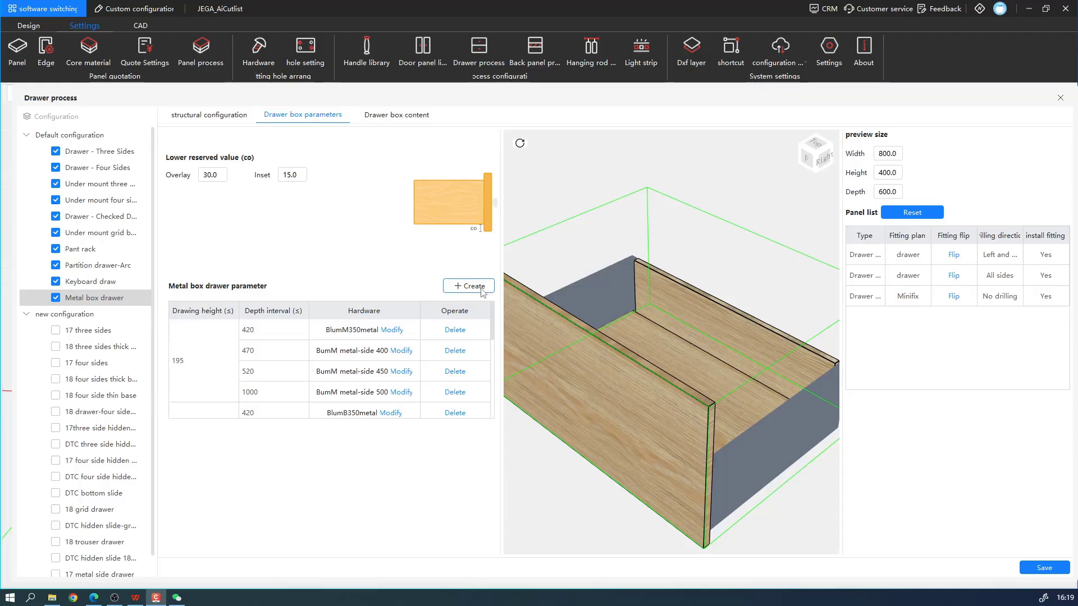
{"action": "scroll", "coordinate": [206, 370], "scroll_direction": "down", "scroll_amount": 3}
{"action": "scroll", "coordinate": [206, 372], "scroll_direction": "up", "scroll_amount": 3}
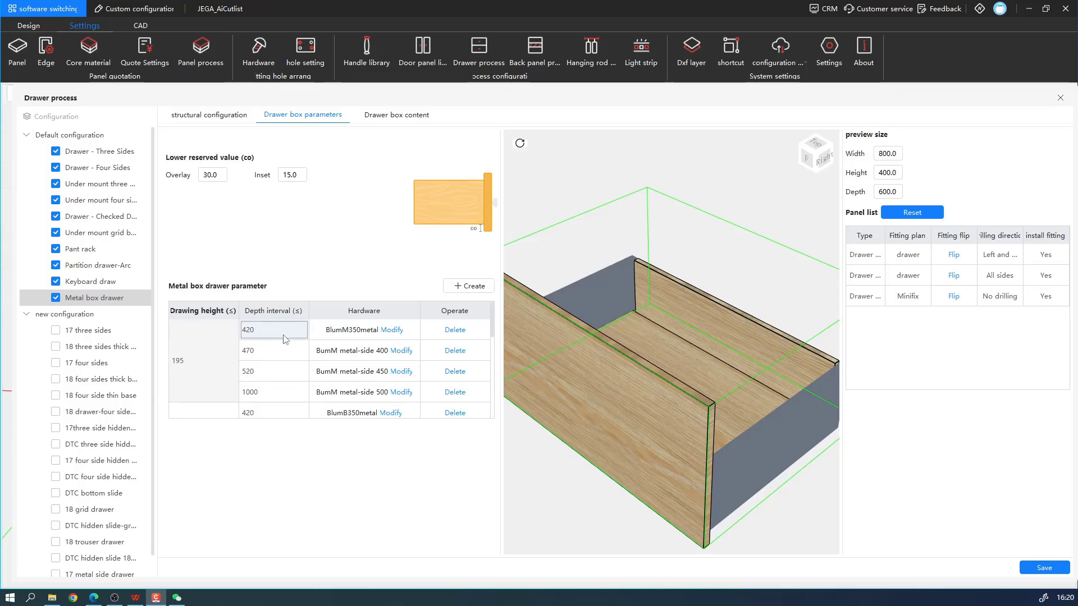
Step: Check the metal-side hardware choices for the 420 depth interval at drawing height 195, cancel the selection, and save the drawer process settings
{"action": "left_click", "coordinate": [395, 332]}
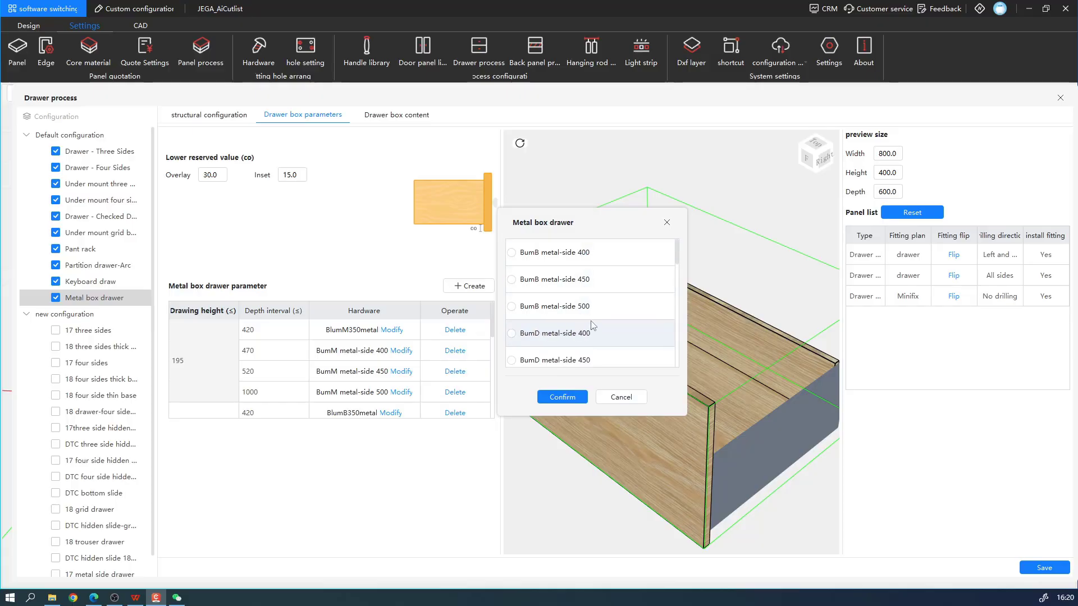
{"action": "left_click", "coordinate": [621, 397]}
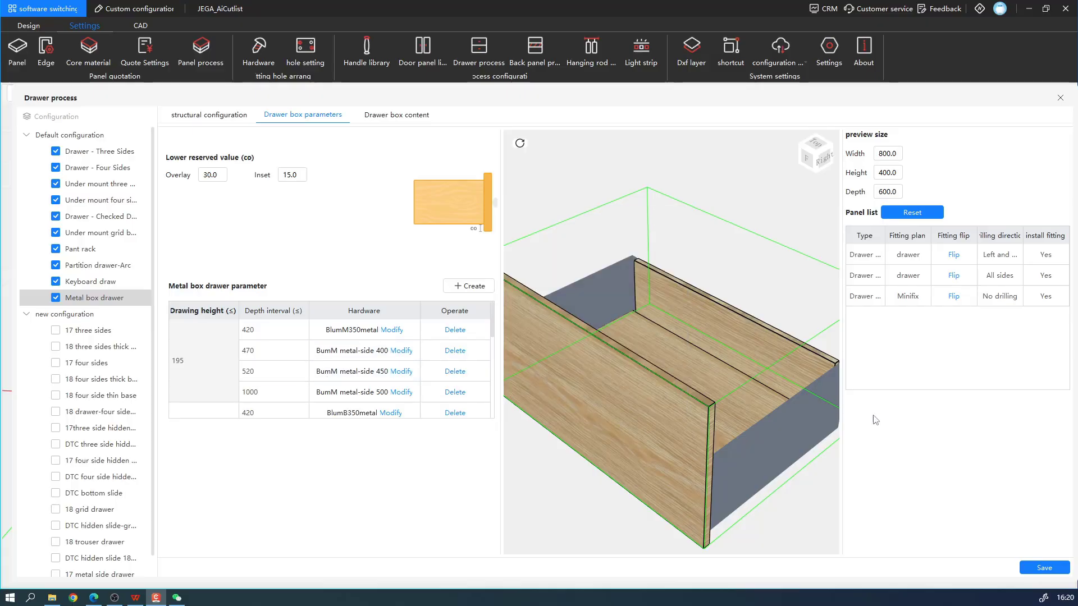
{"action": "left_click", "coordinate": [1043, 568]}
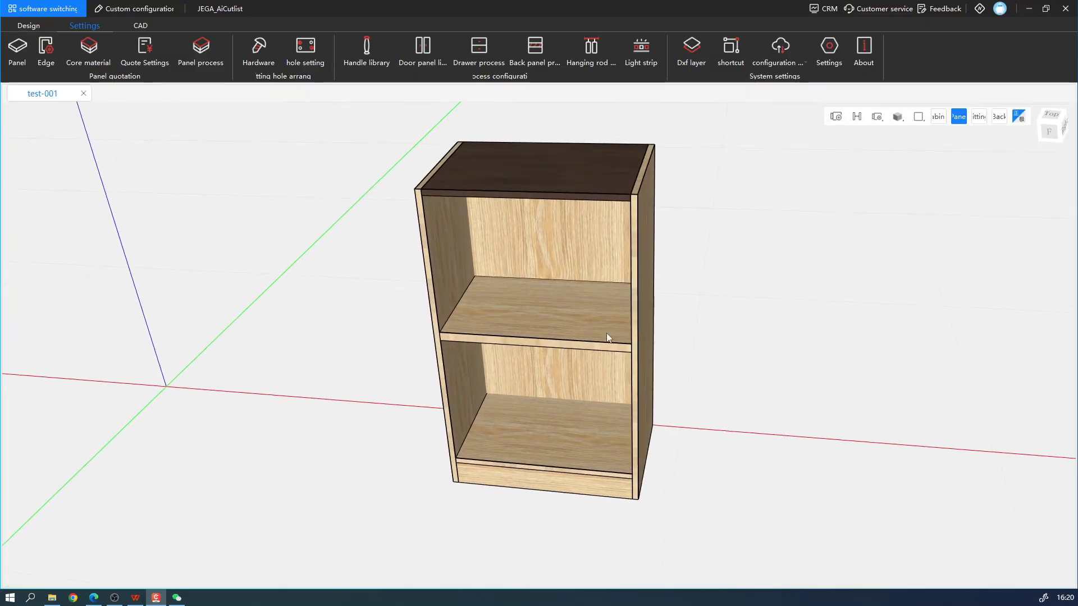
Step: Add one inset Metal box drawer with adaptive height to the cabinet's lower compartment
{"action": "left_click", "coordinate": [26, 25]}
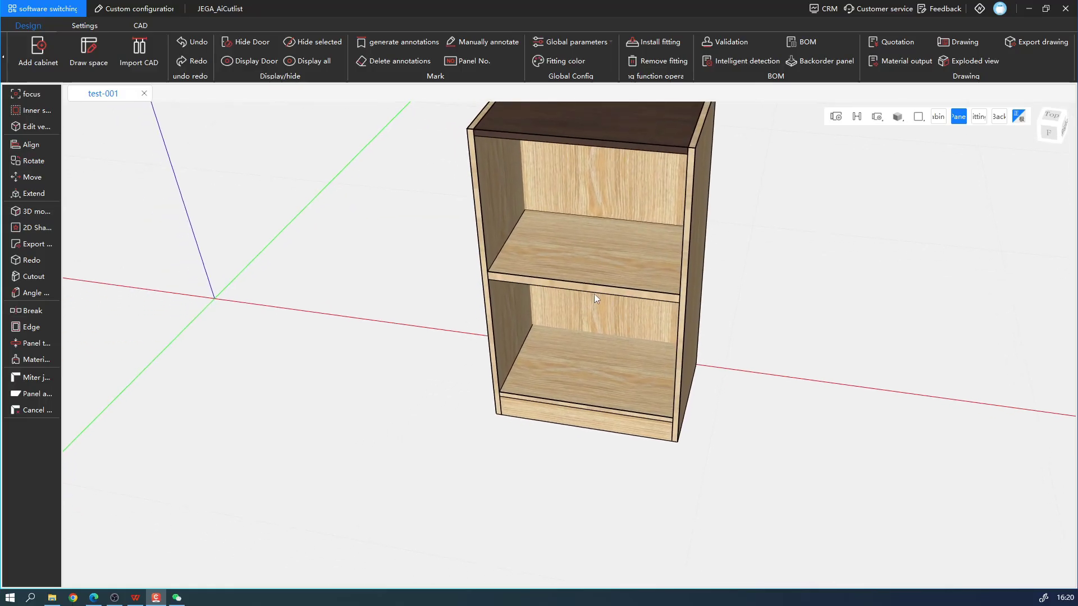
{"action": "left_click", "coordinate": [594, 294]}
{"action": "left_click", "coordinate": [507, 314]}
{"action": "left_click", "coordinate": [764, 117]}
{"action": "left_click", "coordinate": [518, 293]}
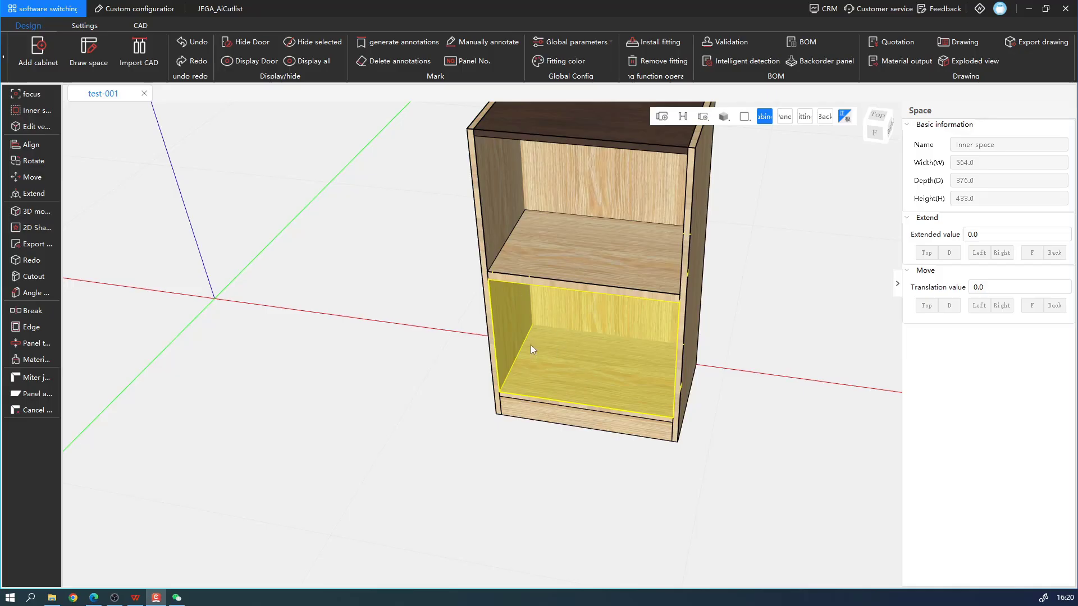
{"action": "middle_click_drag", "start_coordinate": [530, 345], "coordinate": [578, 334]}
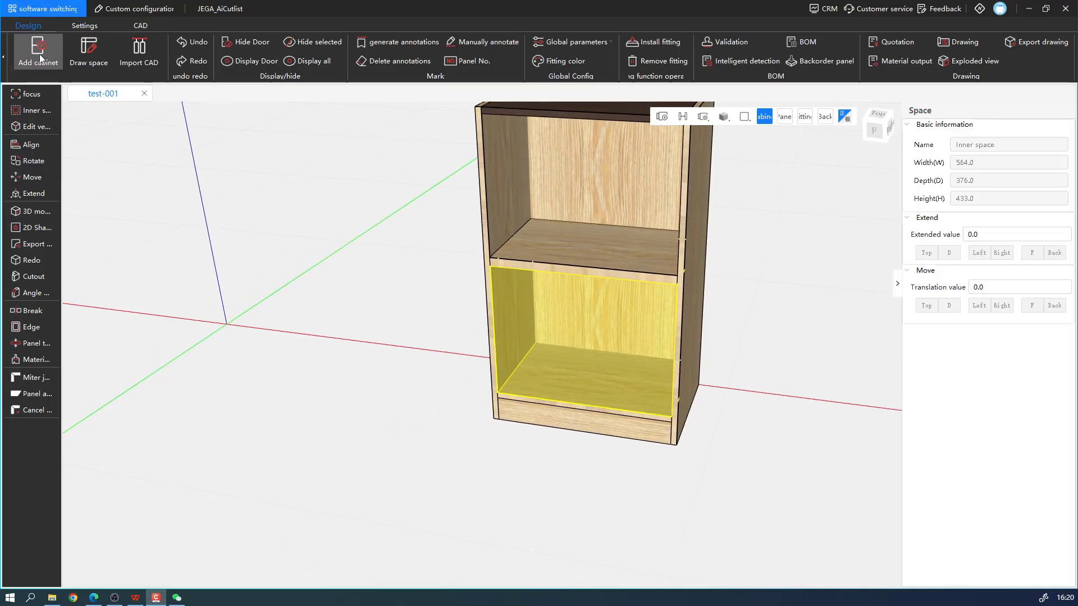
{"action": "left_click", "coordinate": [4, 58]}
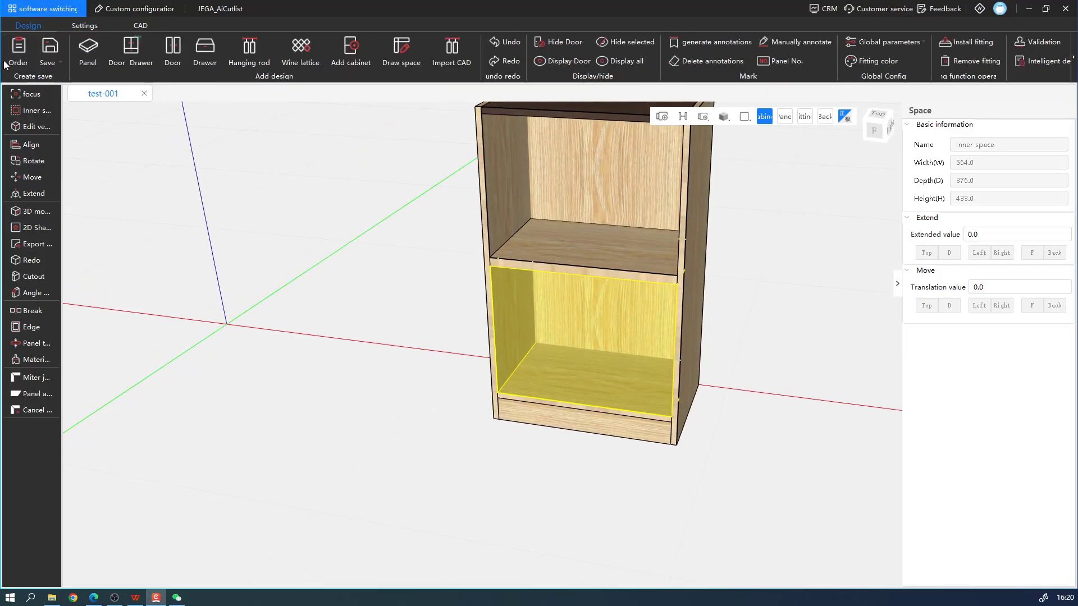
{"action": "left_click", "coordinate": [204, 56]}
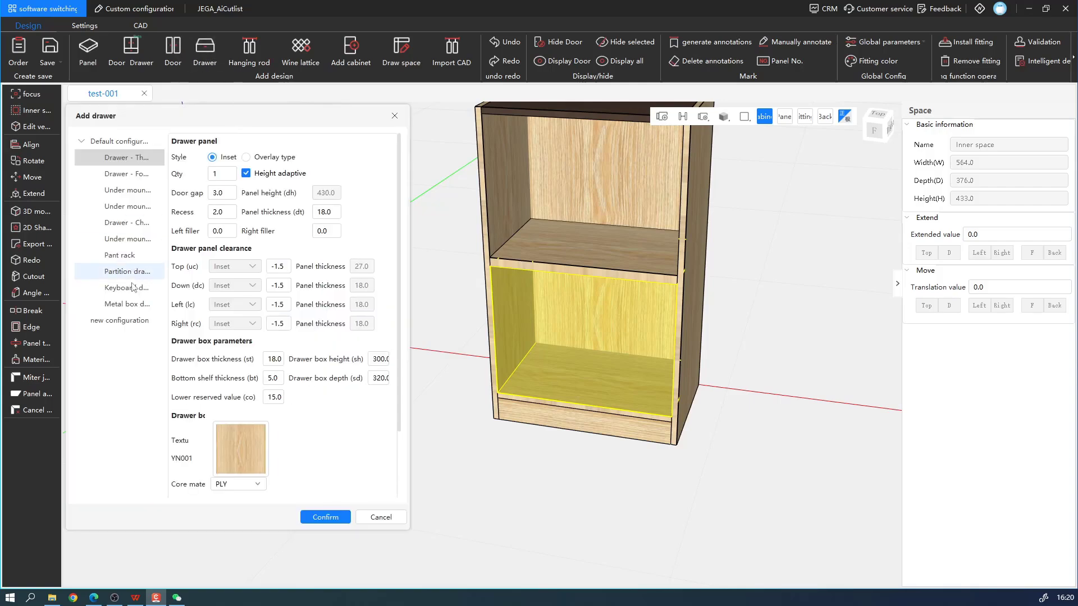
{"action": "left_click", "coordinate": [124, 303]}
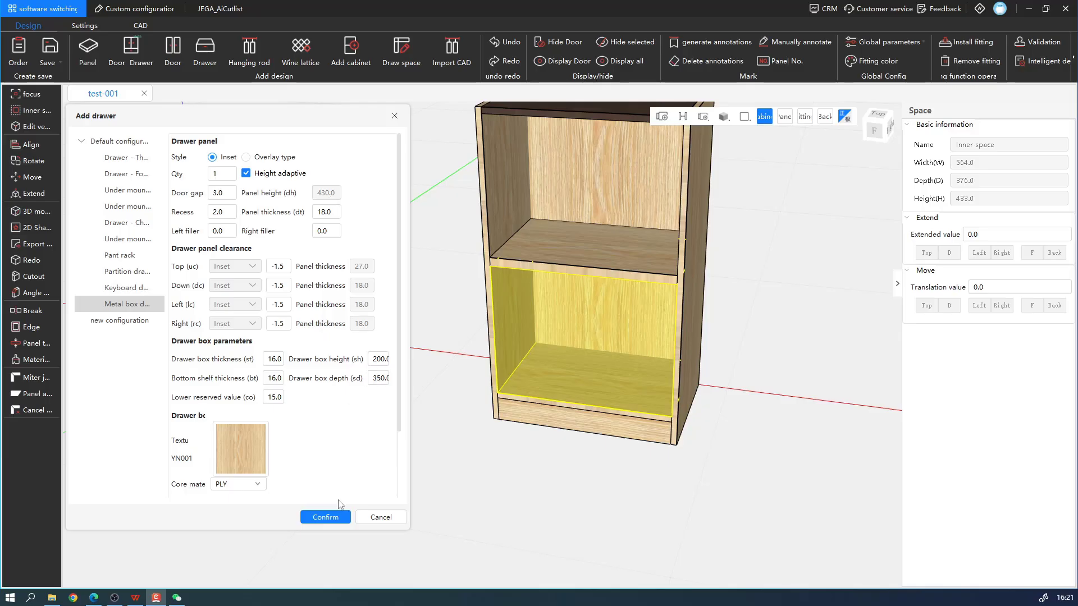
{"action": "left_click", "coordinate": [336, 518]}
Step: Delete the cabinet's right side panel to expose the side of the metal box drawer
{"action": "mouse_move", "coordinate": [716, 370]}
{"action": "left_mouse_down"}
{"action": "mouse_move", "coordinate": [643, 375]}
{"action": "mouse_move", "coordinate": [717, 362]}
{"action": "left_mouse_up"}
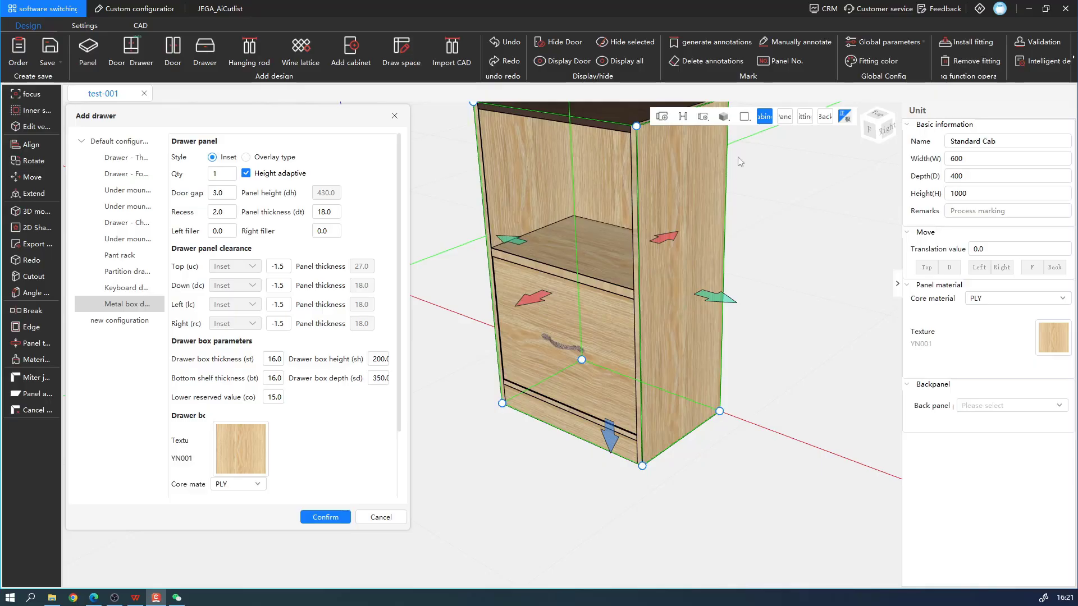
{"action": "left_click", "coordinate": [784, 116]}
{"action": "left_click", "coordinate": [670, 264]}
{"action": "key", "text": "Delete"}
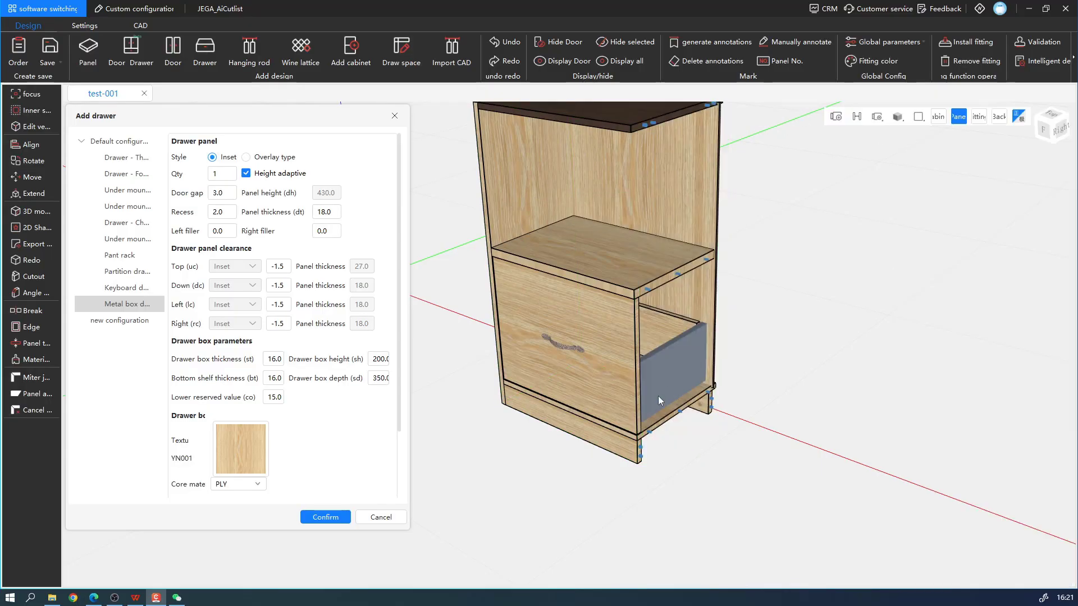
Step: Inspect the metal box drawer through the cabinet's open right side and close the drawer-adding dialog
{"action": "middle_click_drag", "start_coordinate": [658, 396], "coordinate": [544, 354]}
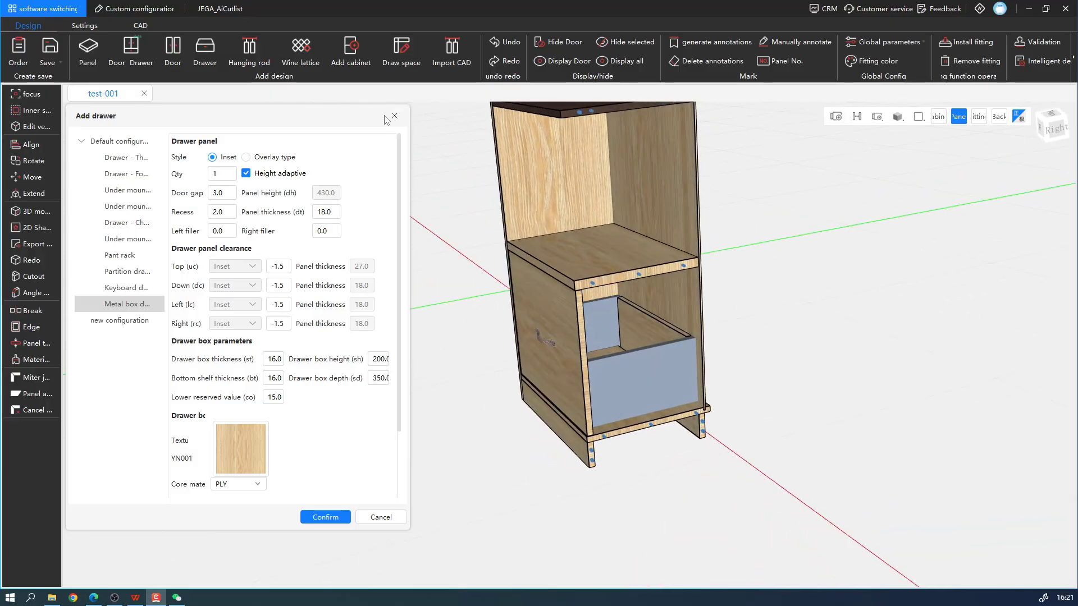
{"action": "left_click", "coordinate": [393, 116]}
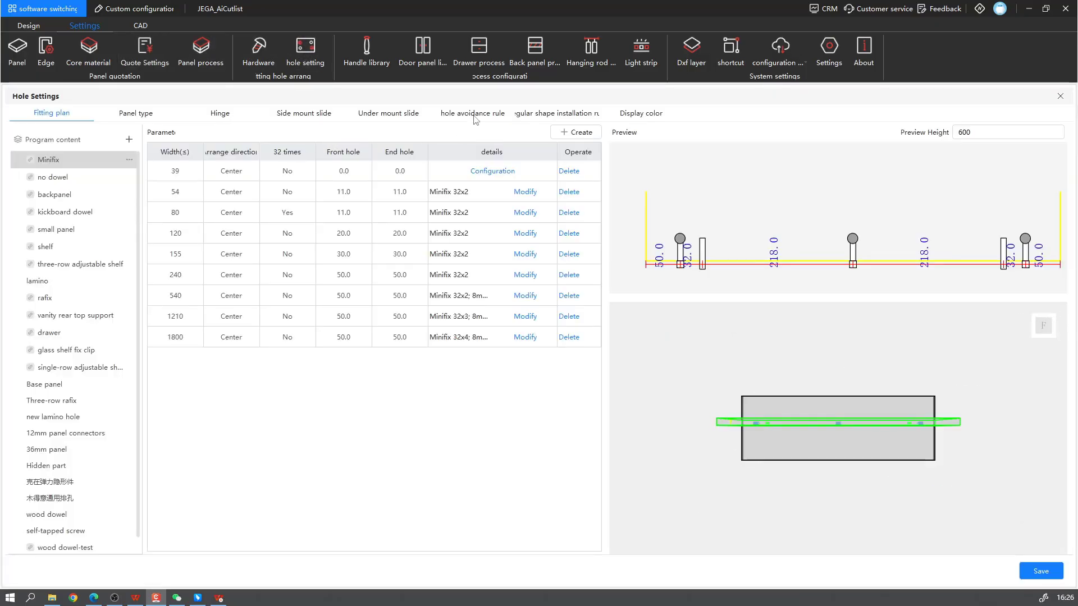
Step: Review the hole, through-hole and groove avoidance rules, previewing forced avoidance for left and right side-panel holes, and close the hole settings without saving
{"action": "left_click", "coordinate": [471, 114]}
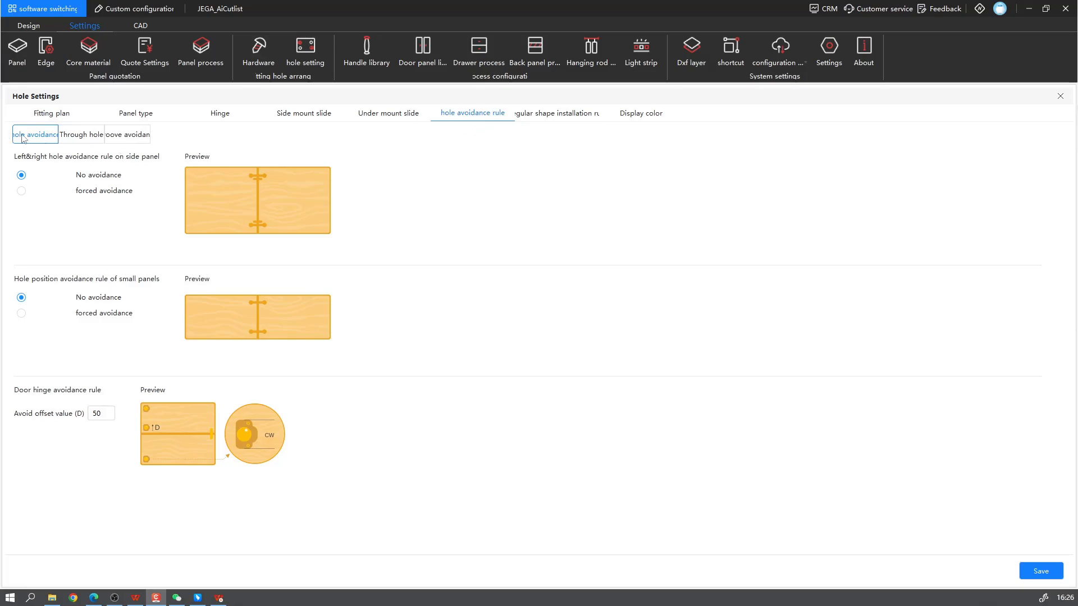
{"action": "left_click", "coordinate": [82, 135]}
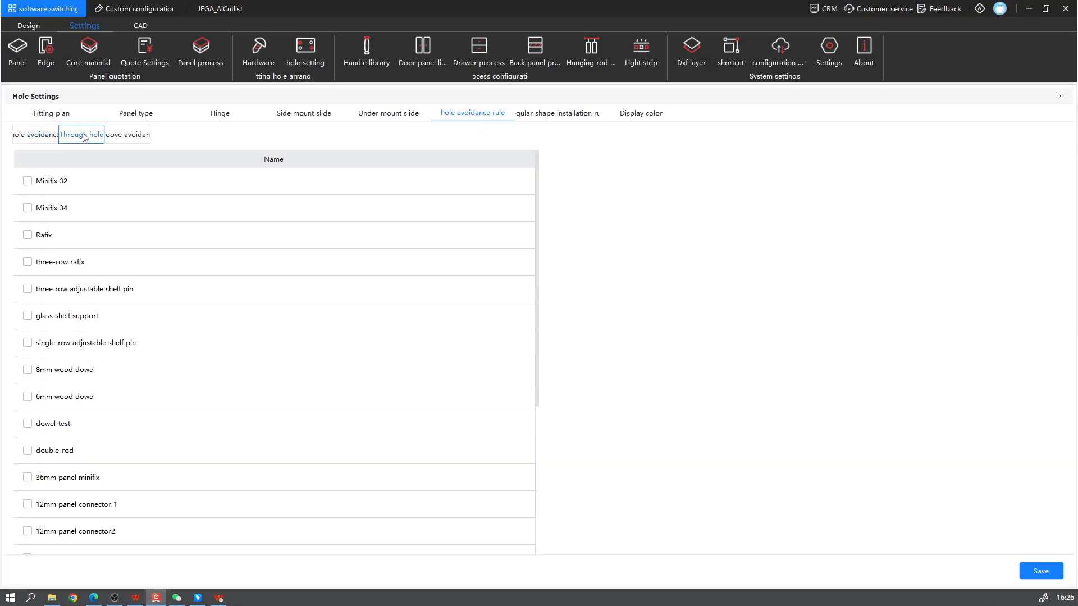
{"action": "left_click", "coordinate": [133, 136]}
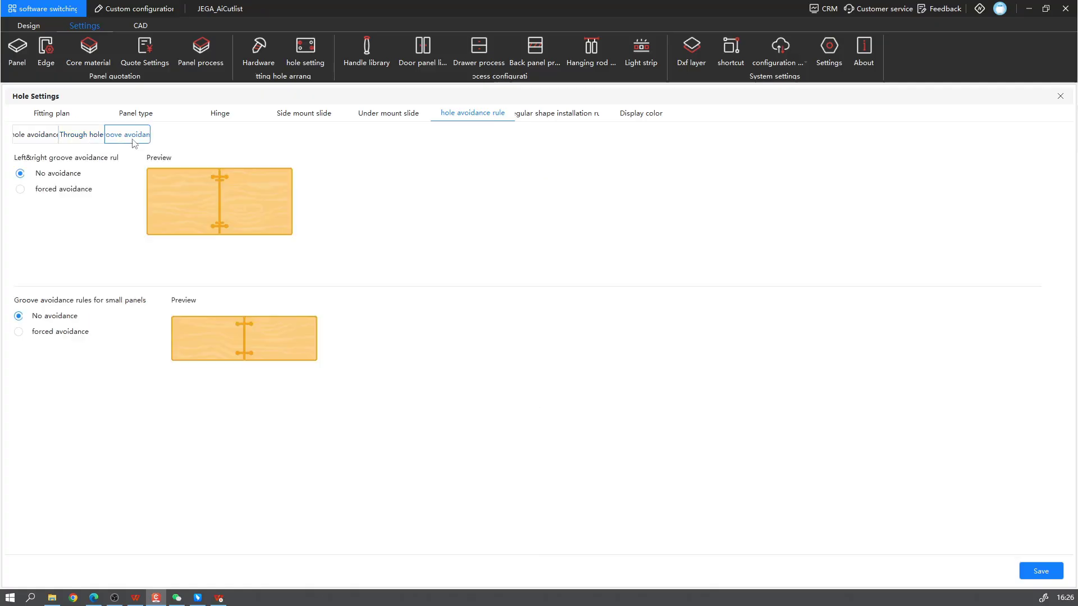
{"action": "left_click", "coordinate": [31, 138]}
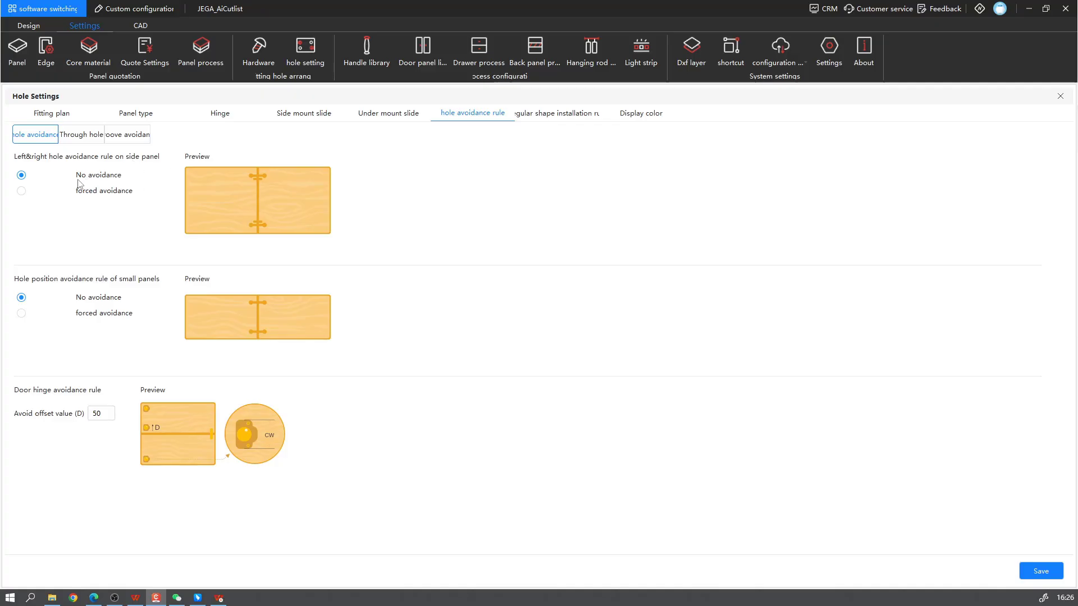
{"action": "left_click", "coordinate": [22, 191]}
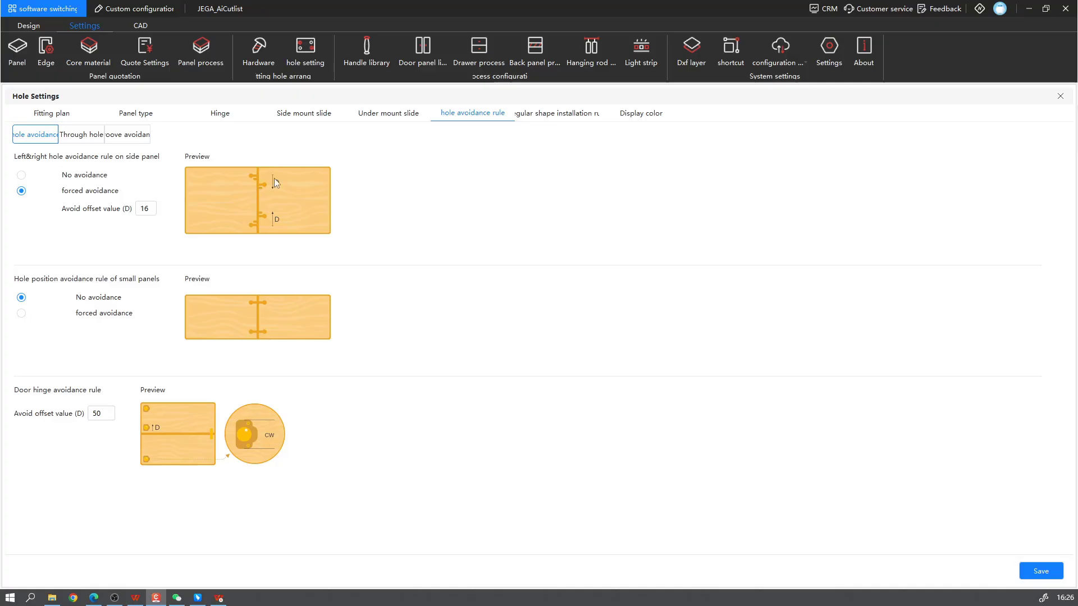
{"action": "left_click", "coordinate": [90, 177]}
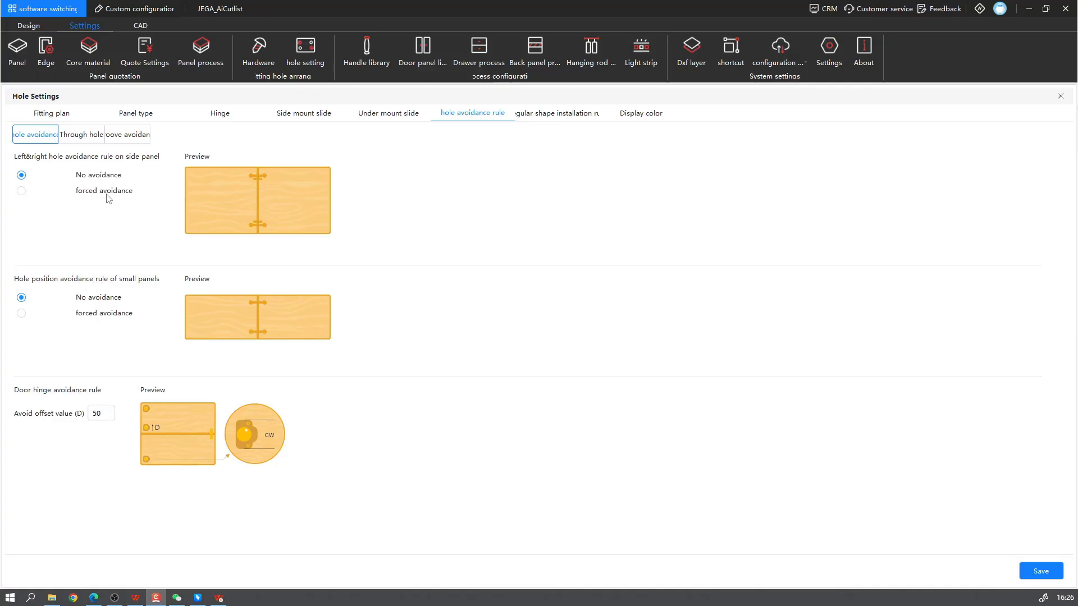
{"action": "left_click", "coordinate": [1060, 96]}
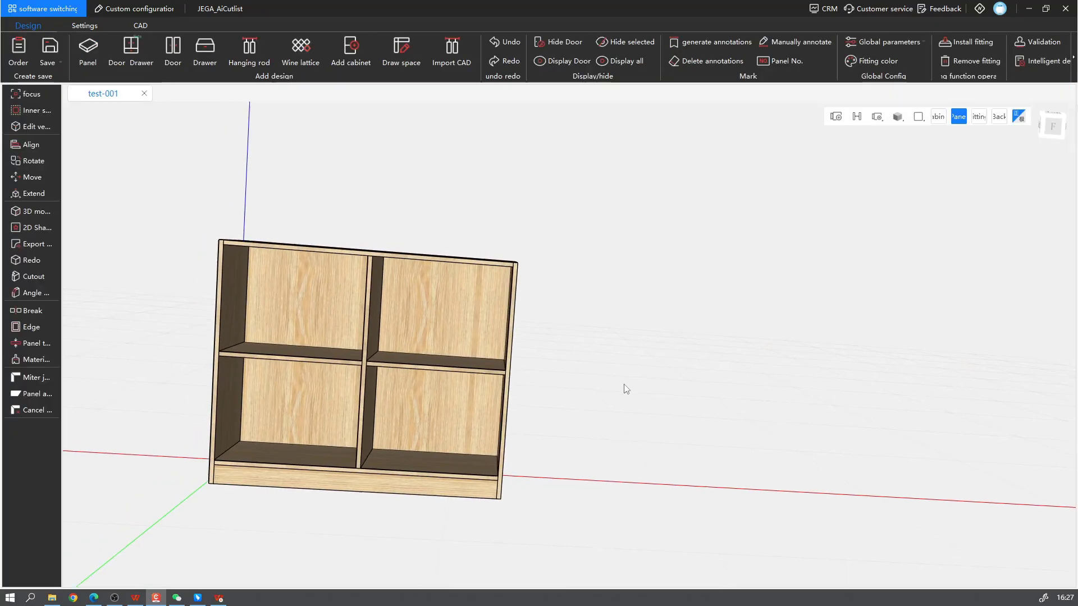
Step: Install fittings on the four-compartment cabinet using the Default configuration fitting plan
{"action": "middle_click_drag", "start_coordinate": [644, 422], "coordinate": [541, 354]}
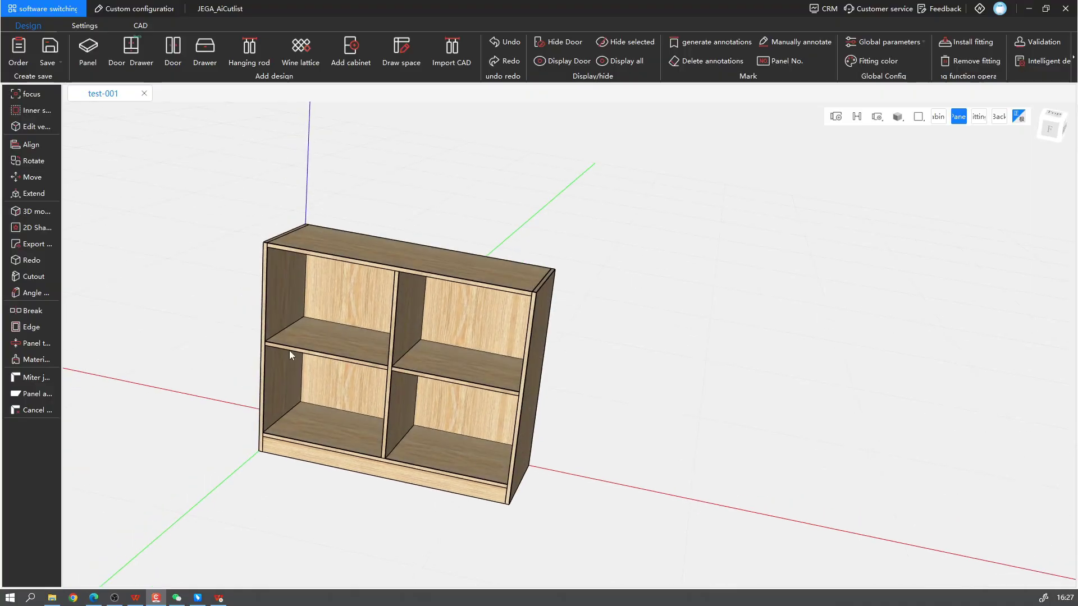
{"action": "left_click", "coordinate": [969, 45]}
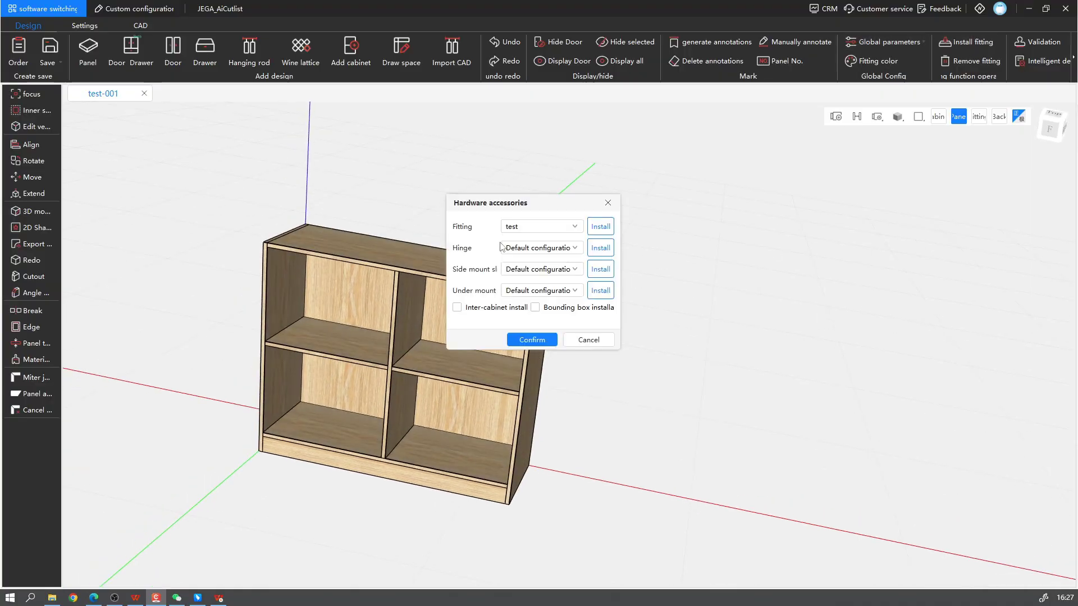
{"action": "left_click", "coordinate": [530, 229]}
{"action": "left_click", "coordinate": [532, 232]}
{"action": "left_click", "coordinate": [534, 340]}
Step: Switch the display mode to Fitting and examine the connectors where both shelves meet the middle partition
{"action": "left_click", "coordinate": [899, 117]}
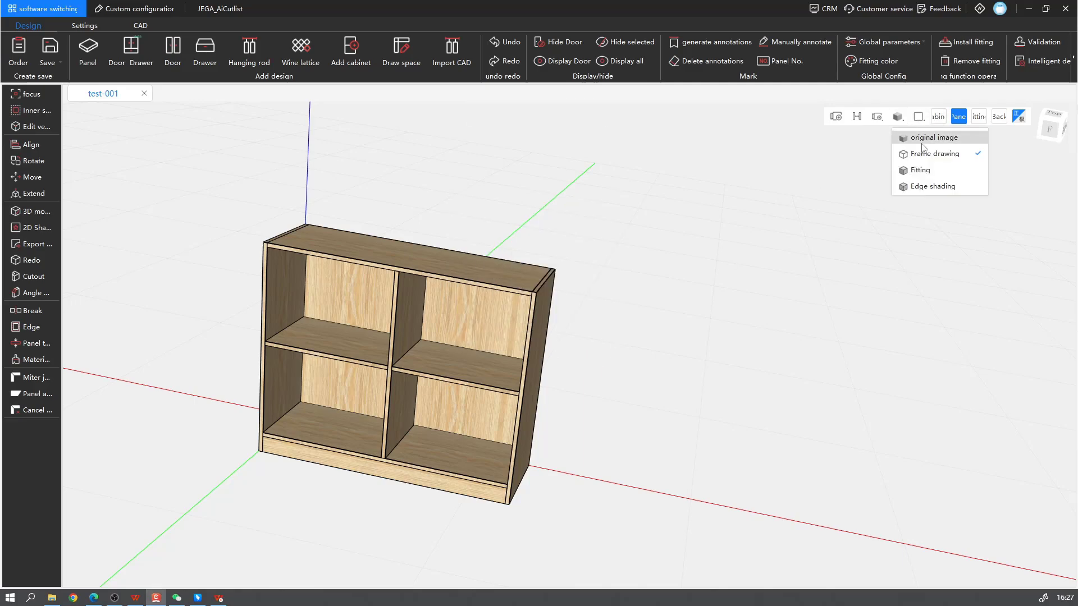
{"action": "left_click", "coordinate": [920, 169]}
{"action": "scroll", "coordinate": [359, 367], "scroll_direction": "up", "scroll_amount": 5}
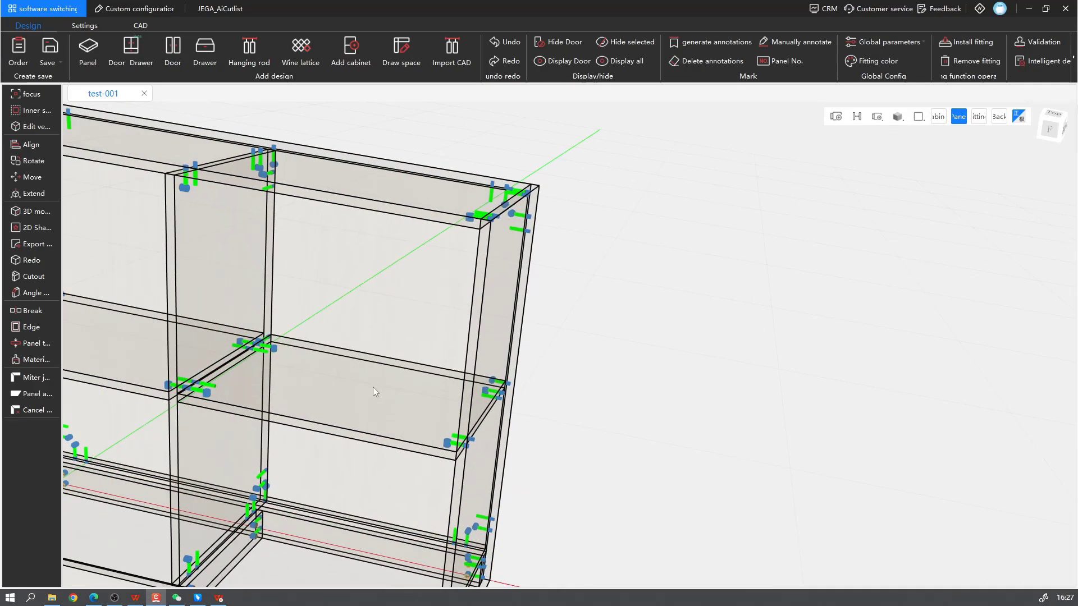
{"action": "scroll", "coordinate": [529, 422], "scroll_direction": "up", "scroll_amount": 10}
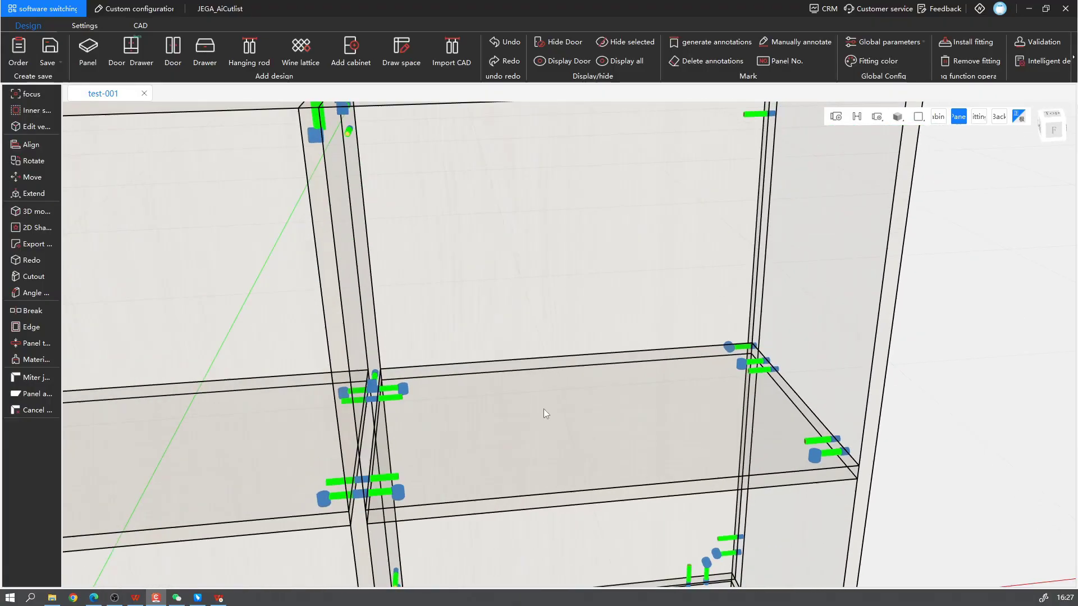
{"action": "middle_click_drag", "start_coordinate": [362, 519], "coordinate": [405, 452]}
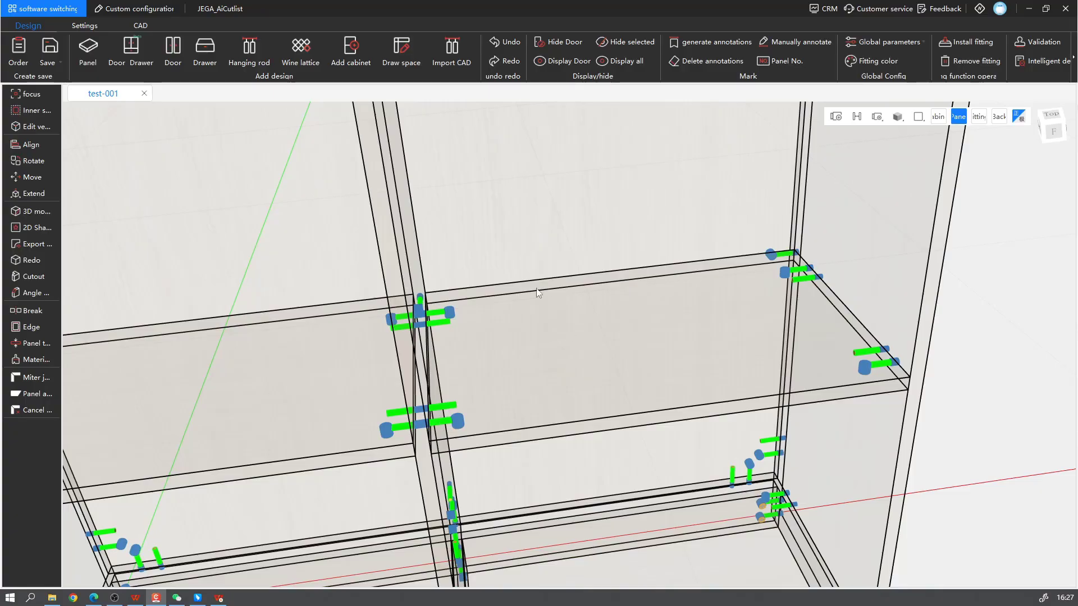
{"action": "scroll", "coordinate": [536, 293], "scroll_direction": "down", "scroll_amount": 2}
Step: Set the left and right hole avoidance rule on side panels to forced avoidance with offset value 16 and save it
{"action": "left_click", "coordinate": [85, 25]}
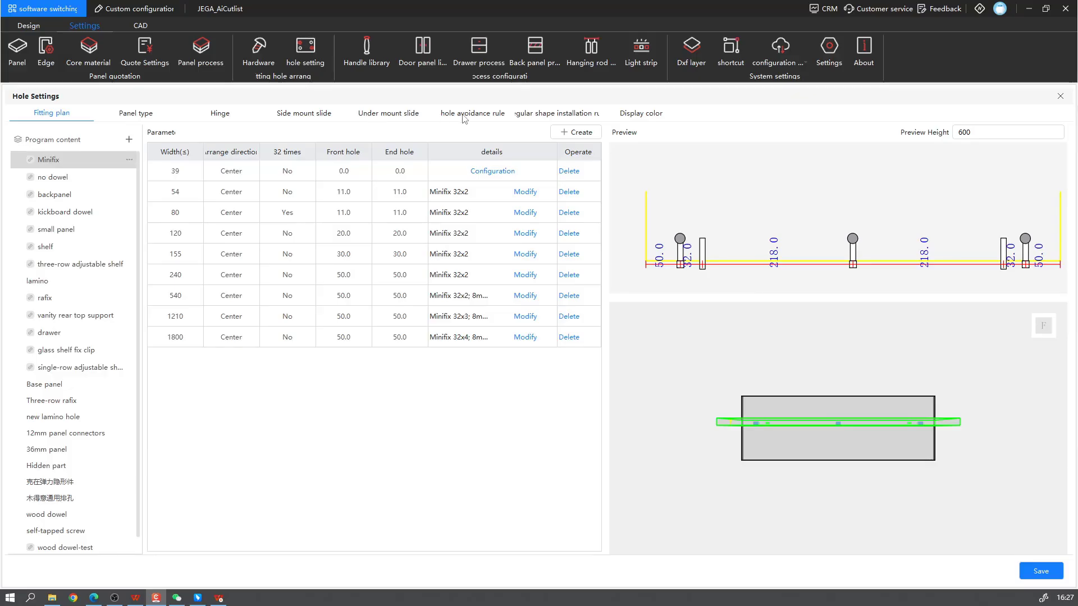
{"action": "left_click", "coordinate": [482, 113]}
{"action": "left_click", "coordinate": [21, 190]}
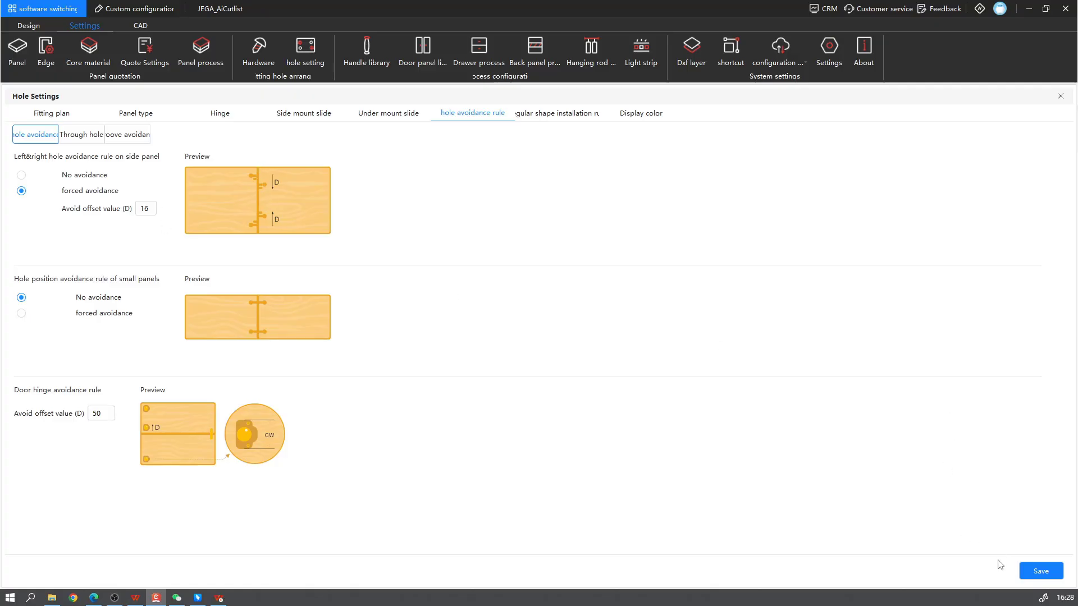
{"action": "left_click", "coordinate": [1061, 96]}
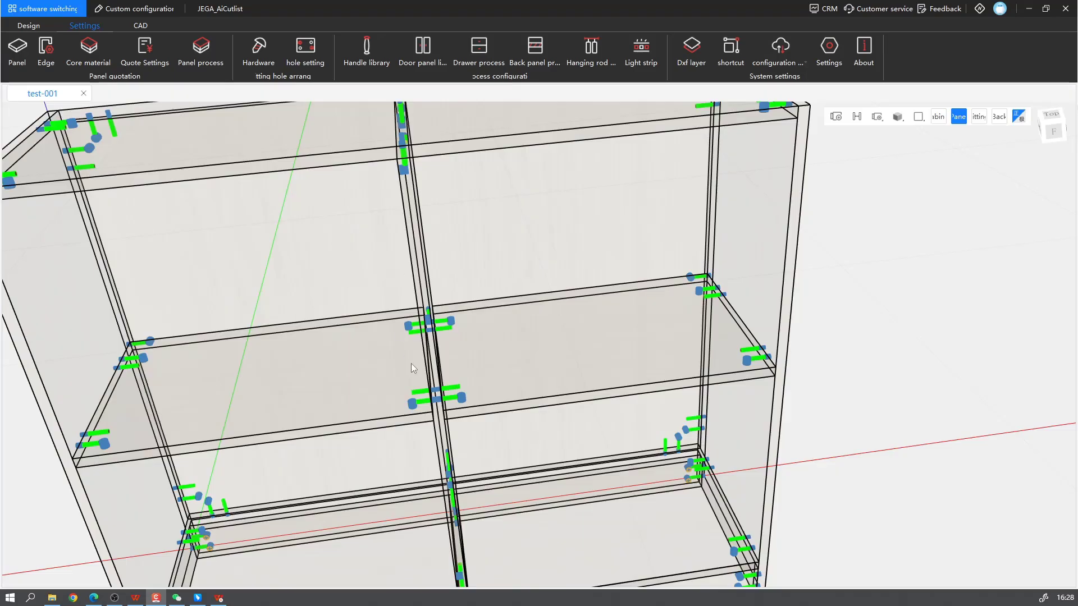
Step: Remove the cabinet's existing fittings and reinstall them with the Default configuration fitting plan
{"action": "scroll", "coordinate": [410, 364], "scroll_direction": "down", "scroll_amount": 2}
{"action": "left_click", "coordinate": [28, 25]}
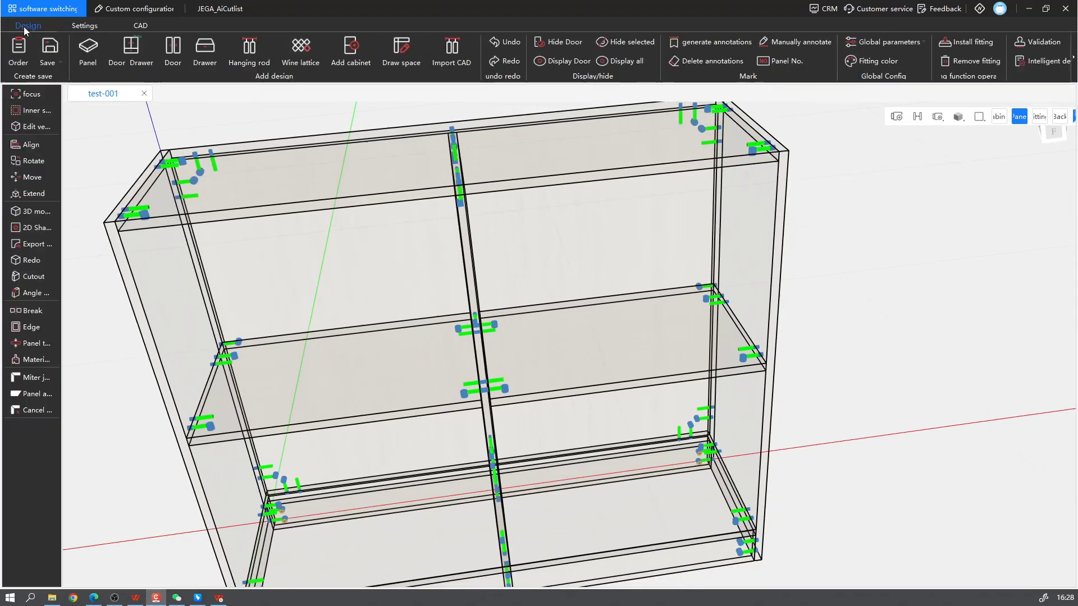
{"action": "left_click", "coordinate": [963, 61]}
{"action": "left_click", "coordinate": [966, 42]}
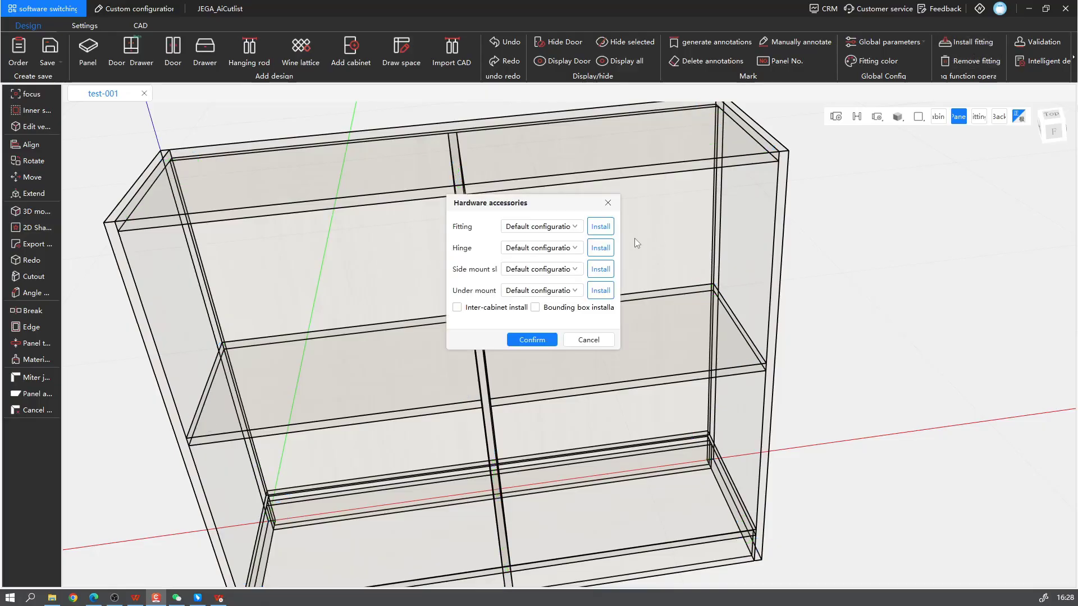
{"action": "left_click", "coordinate": [532, 341]}
Step: Examine the offset between the left and right shelf connectors at the middle partition from several angles
{"action": "scroll", "coordinate": [584, 359], "scroll_direction": "up", "scroll_amount": 5}
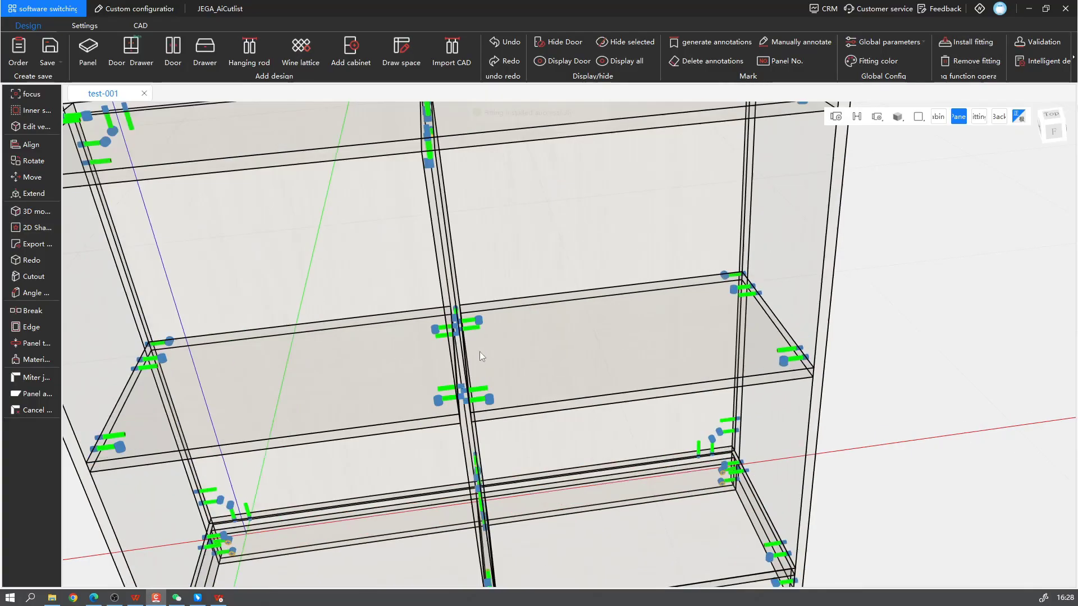
{"action": "scroll", "coordinate": [760, 419], "scroll_direction": "down", "scroll_amount": 5}
{"action": "scroll", "coordinate": [503, 401], "scroll_direction": "up", "scroll_amount": 5}
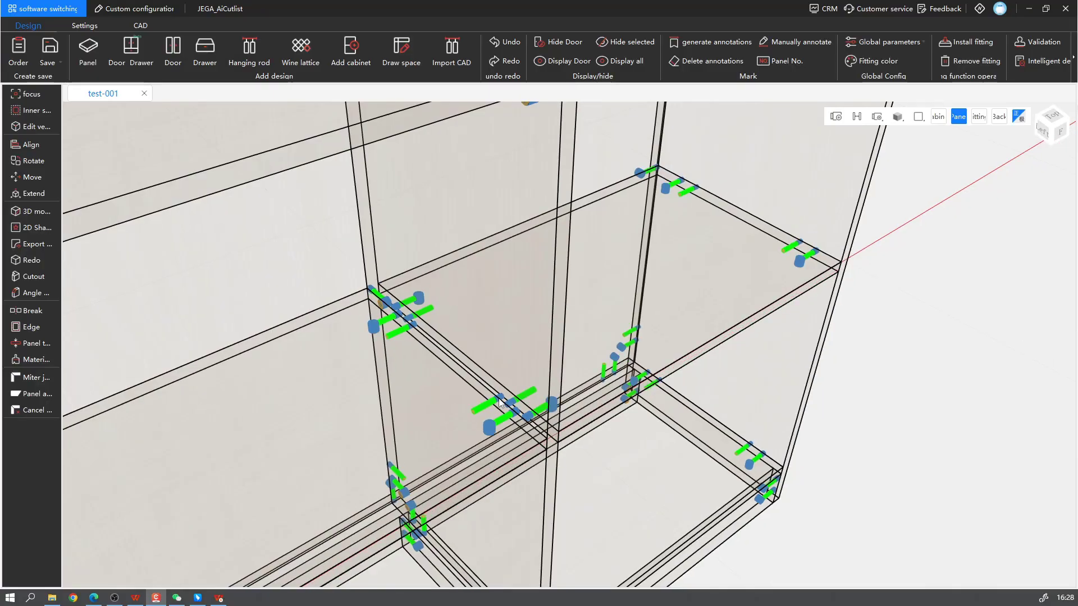
{"action": "middle_click_drag", "start_coordinate": [830, 257], "coordinate": [511, 341]}
{"action": "scroll", "coordinate": [511, 342], "scroll_direction": "down", "scroll_amount": 2}
{"action": "middle_click_drag", "start_coordinate": [463, 316], "coordinate": [561, 377]}
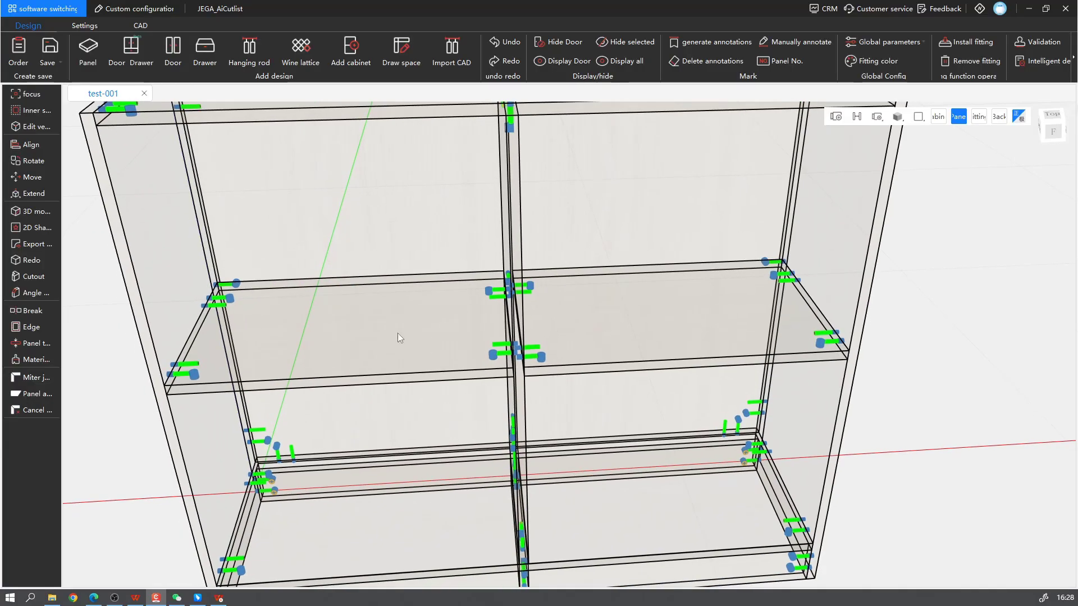
Step: Enable the through-hole rule for Minifix 32 and 8mm wood dowel, save the configuration, and close the hole settings
{"action": "left_click", "coordinate": [84, 25]}
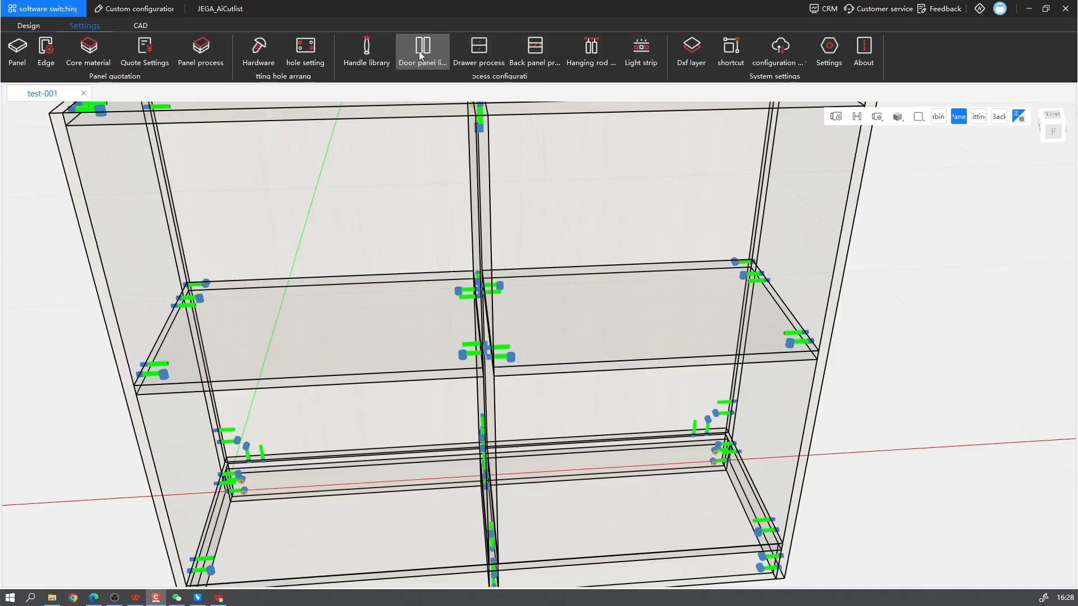
{"action": "left_click", "coordinate": [307, 57]}
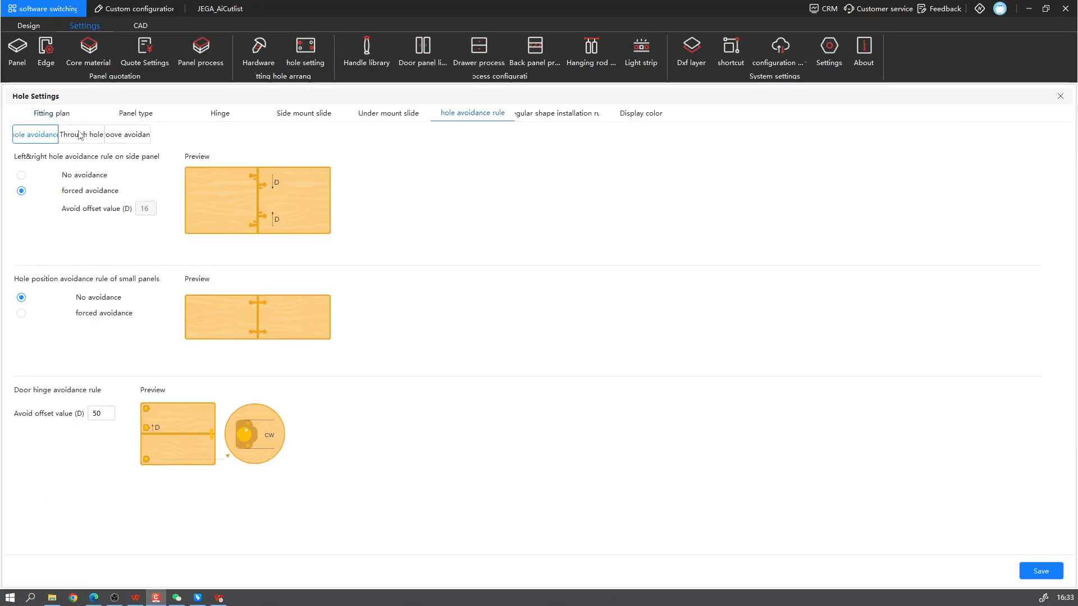
{"action": "left_click", "coordinate": [82, 134]}
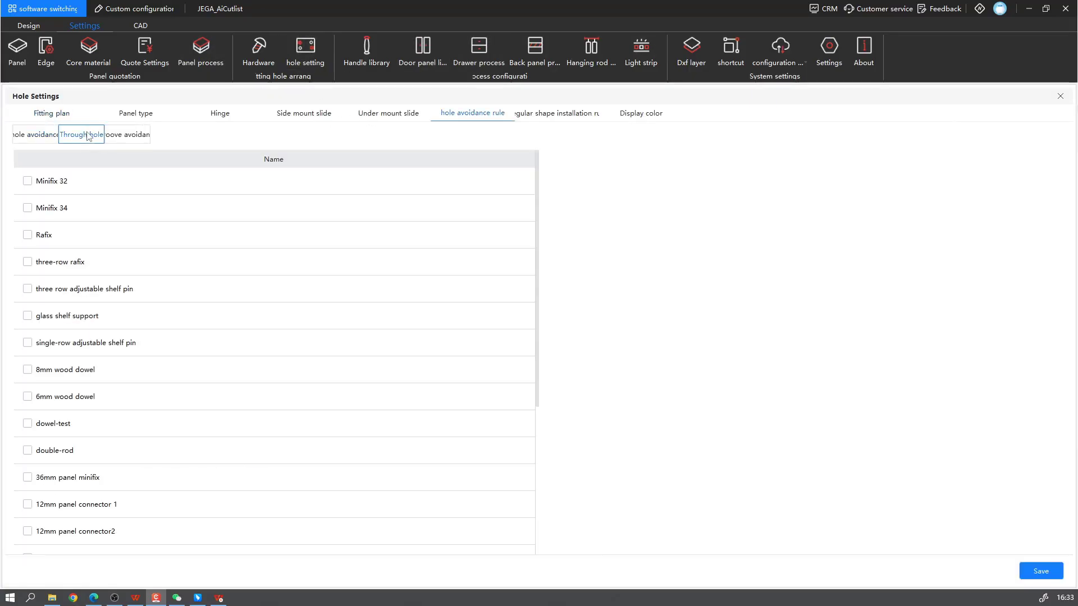
{"action": "left_click", "coordinate": [28, 181]}
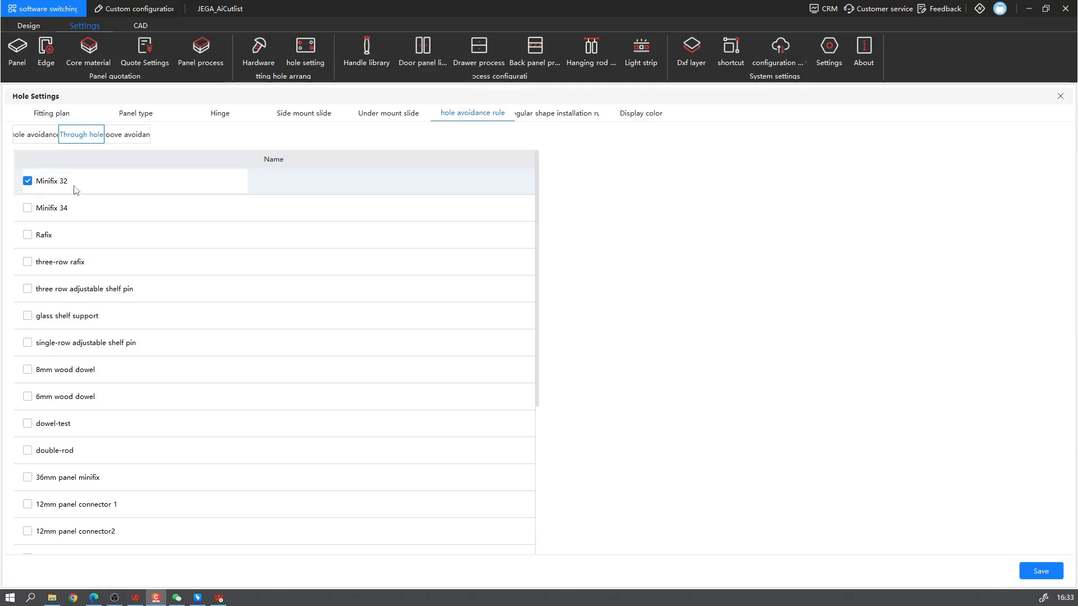
{"action": "left_click", "coordinate": [27, 370]}
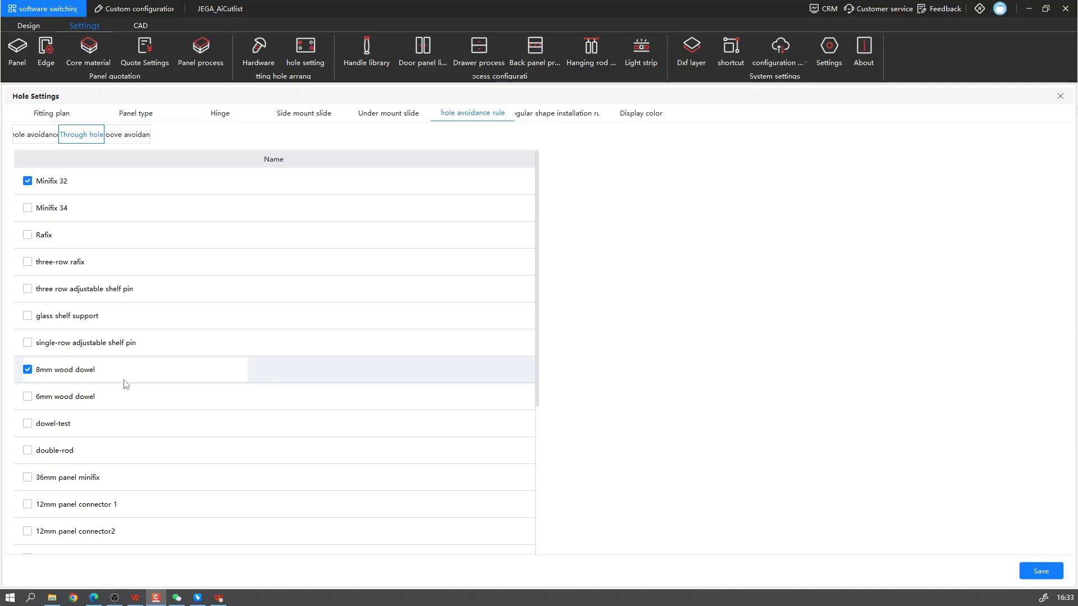
{"action": "left_click", "coordinate": [1048, 568]}
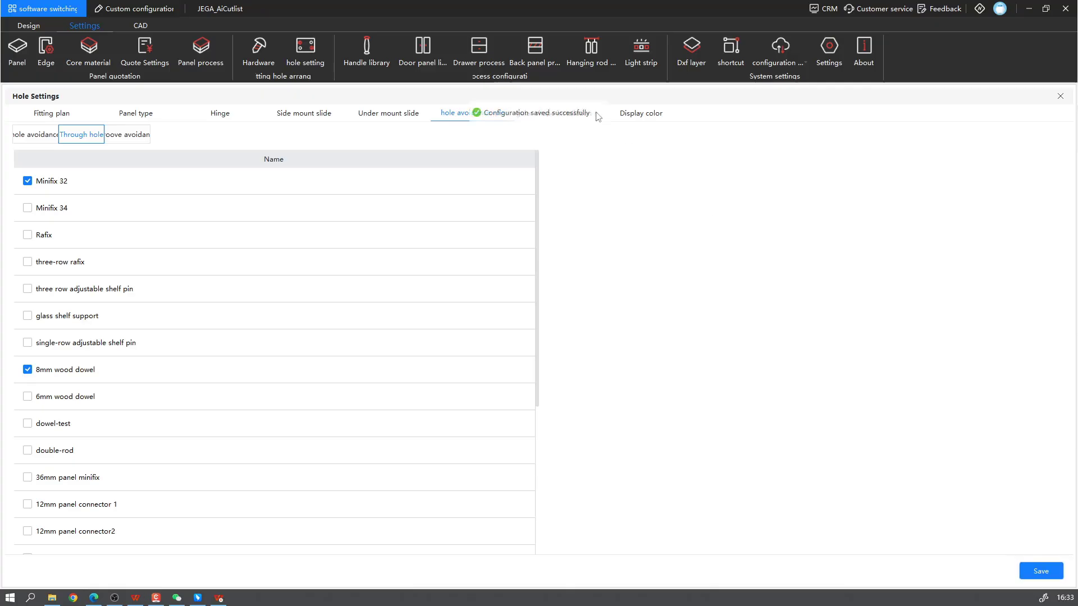
{"action": "left_click", "coordinate": [1060, 96]}
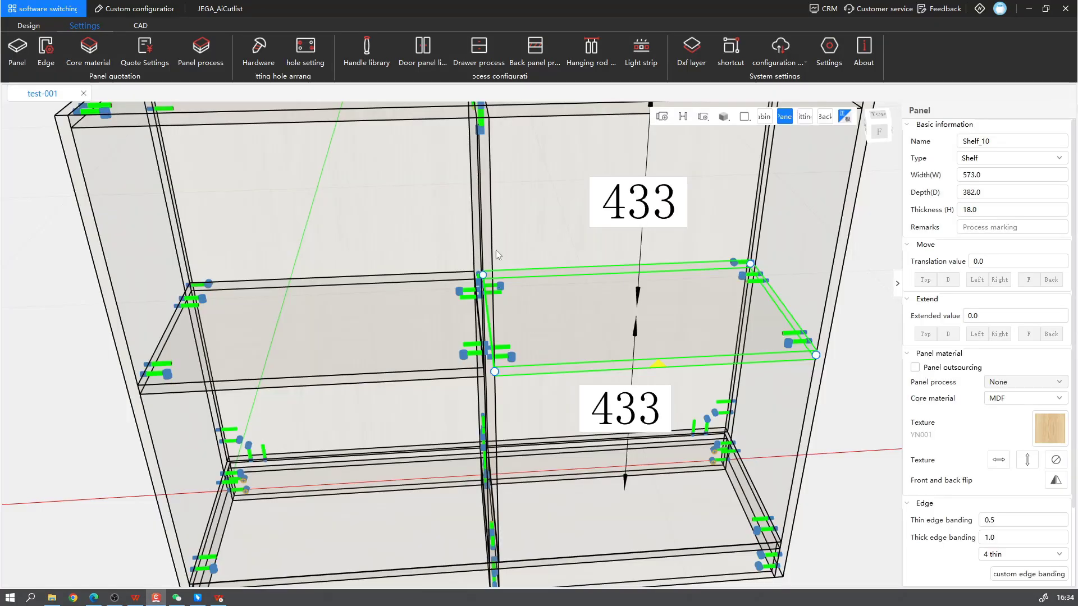
Step: Reinstall the cabinet's fittings with the saved through-hole rule for Minifix 32 and 8mm wood dowel
{"action": "left_click", "coordinate": [39, 26]}
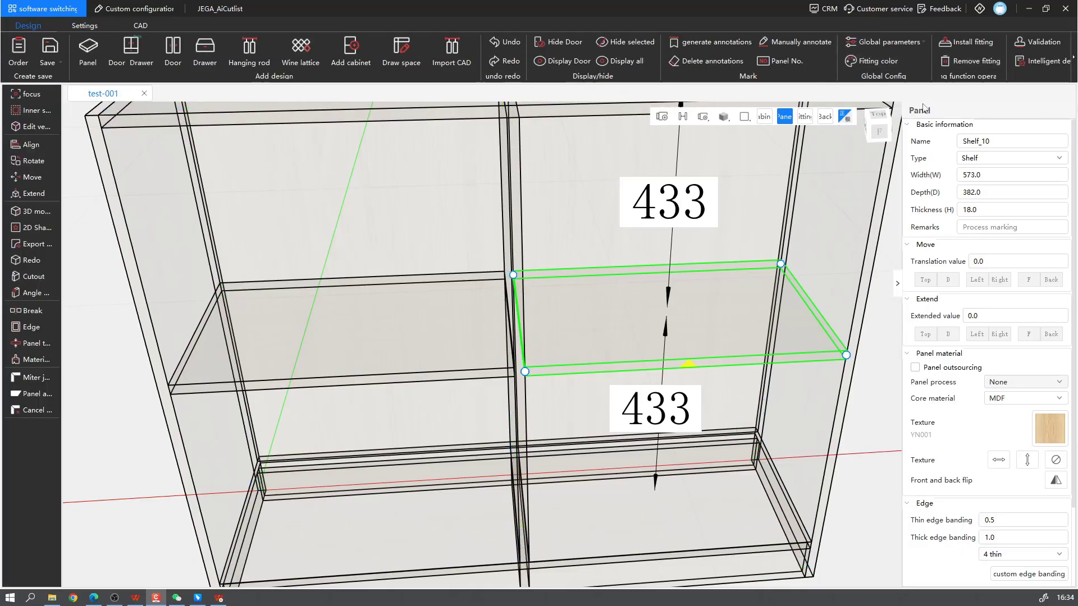
{"action": "left_click", "coordinate": [965, 42]}
{"action": "left_click", "coordinate": [540, 340]}
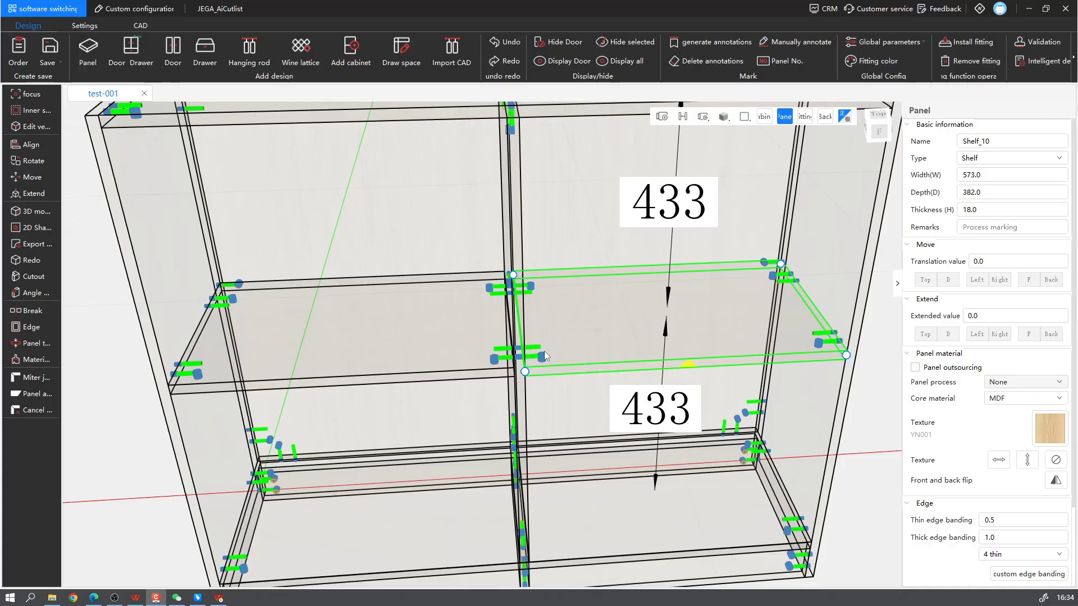
Step: Review the hole avoidance rules for side panels, small panels and door hinges, and close the hole settings
{"action": "left_click", "coordinate": [84, 25]}
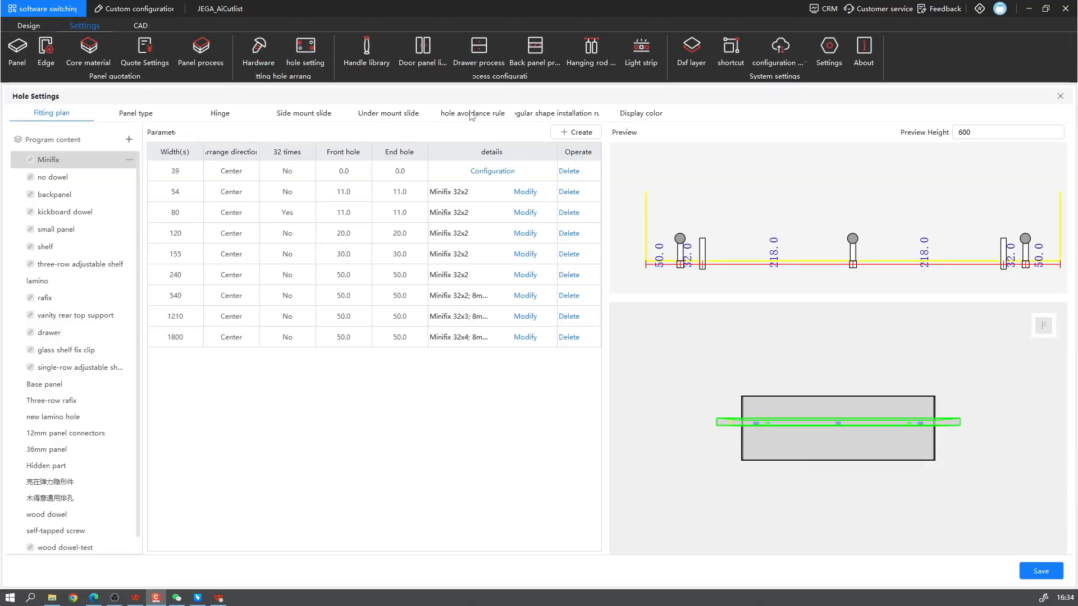
{"action": "left_click", "coordinate": [475, 114]}
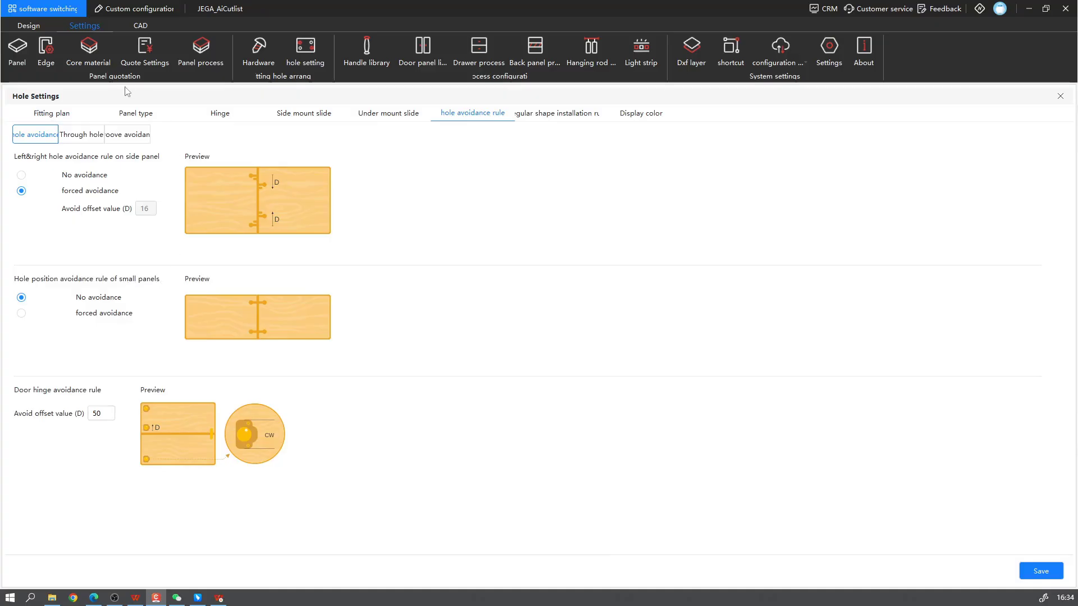
{"action": "left_click", "coordinate": [135, 114]}
{"action": "left_click", "coordinate": [471, 114]}
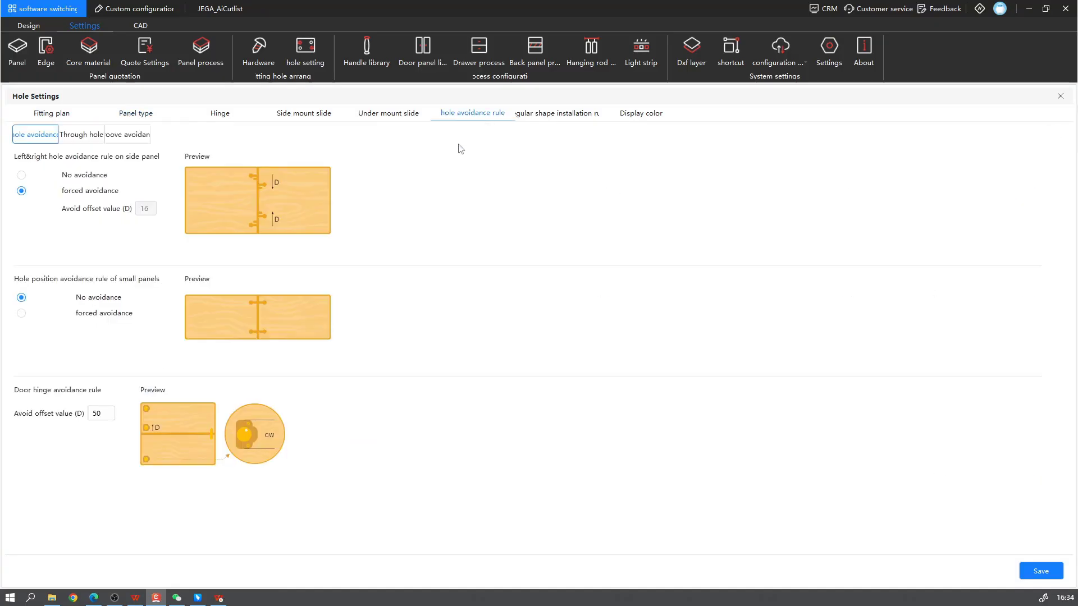
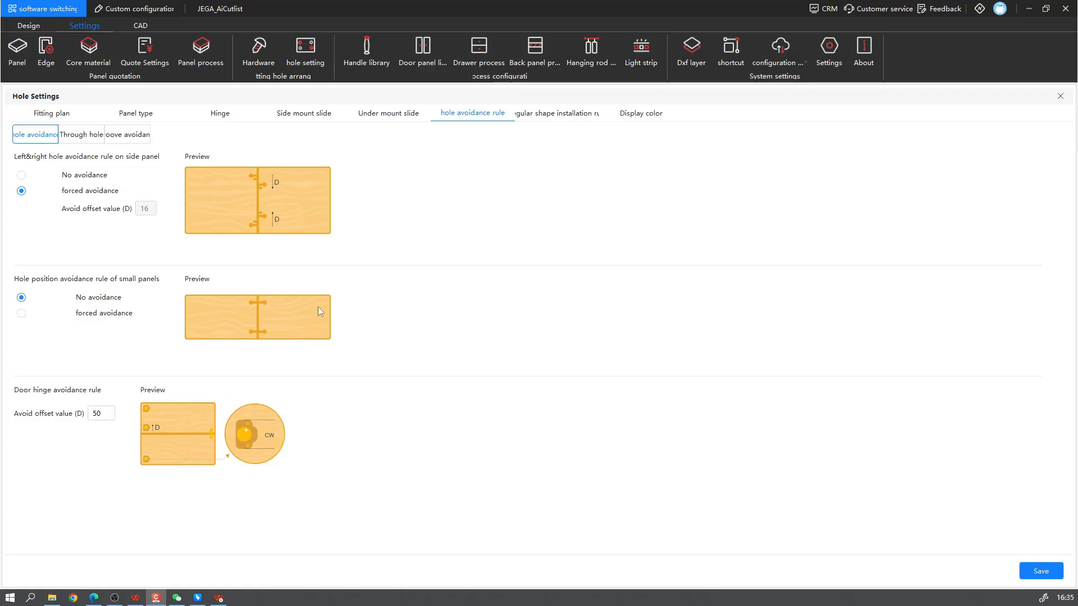
{"action": "left_click", "coordinate": [1061, 96]}
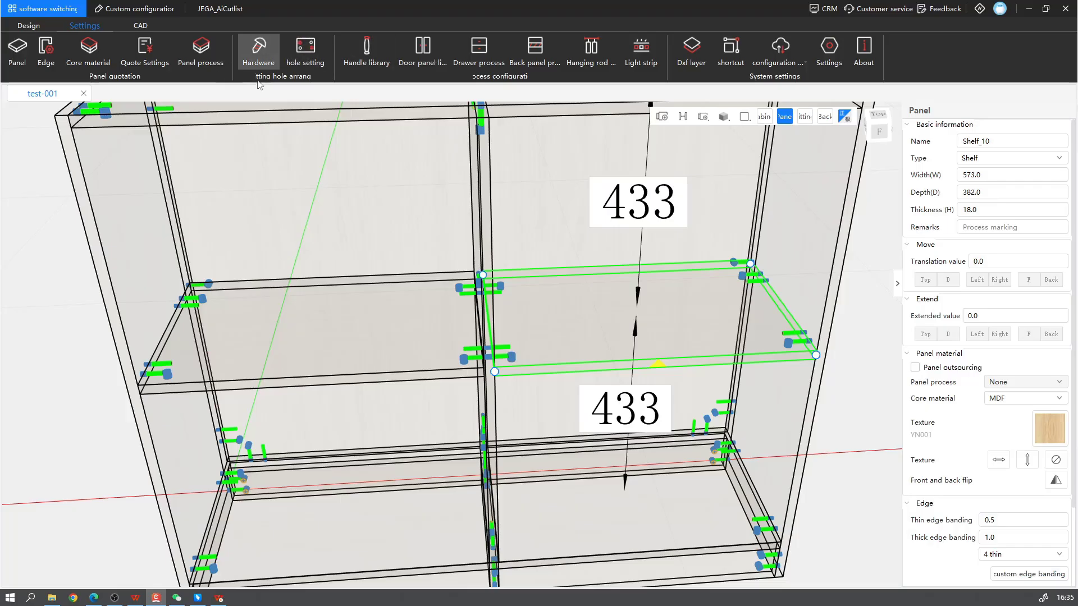
Step: Check the hinge cup size parameters of the DTC inset hinge in the hardware settings, and close them
{"action": "left_click", "coordinate": [260, 56]}
{"action": "left_click", "coordinate": [34, 130]}
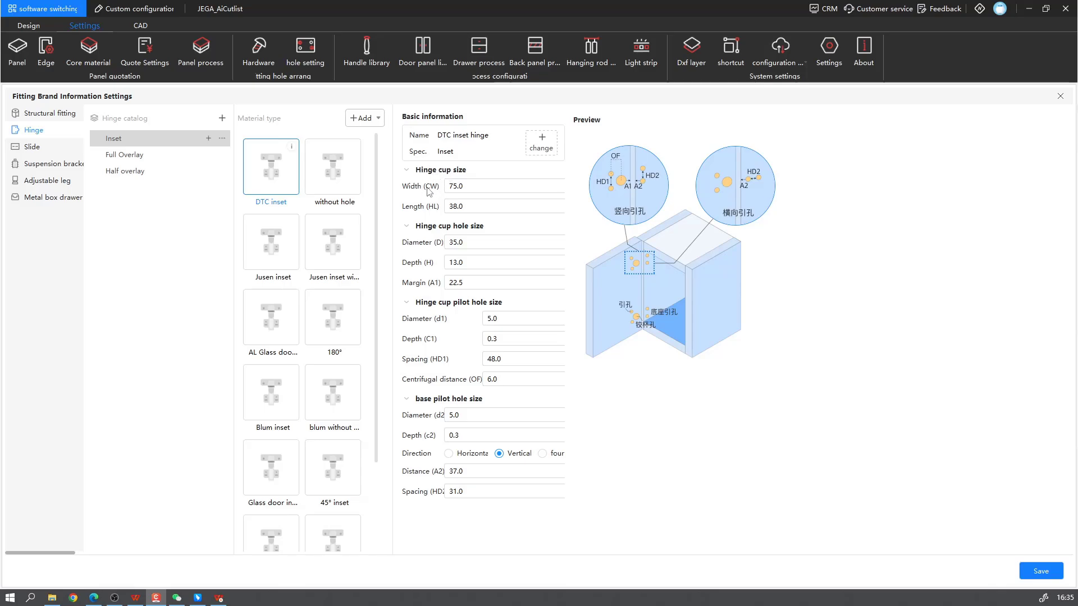
{"action": "left_click", "coordinate": [308, 46]}
{"action": "left_click", "coordinate": [1060, 96]}
Step: Set the left and right groove avoidance rule to forced avoidance in the hole settings
{"action": "left_click", "coordinate": [294, 46]}
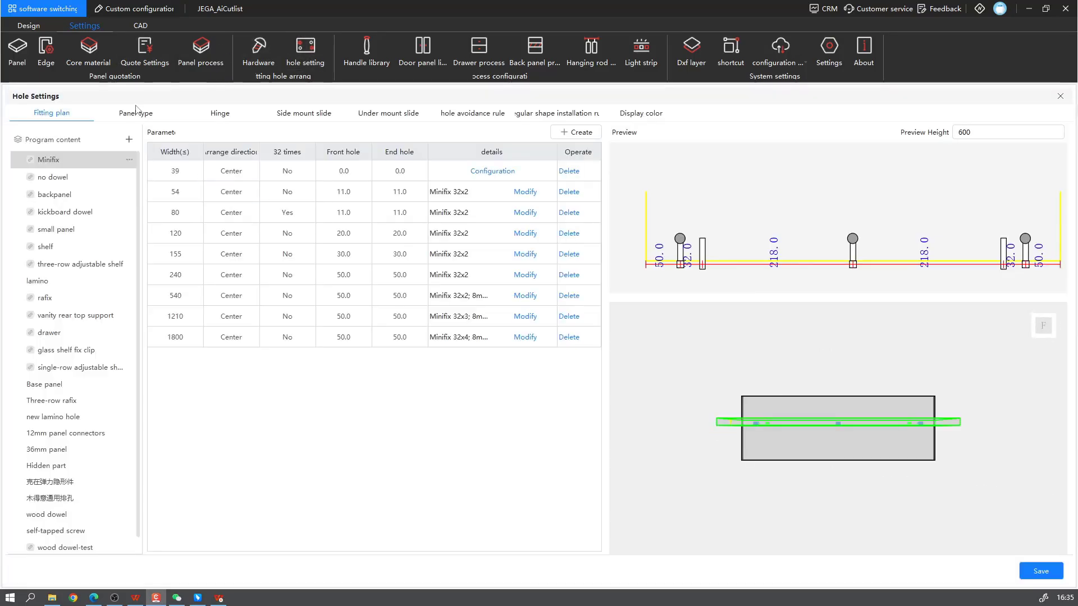
{"action": "left_click", "coordinate": [471, 114]}
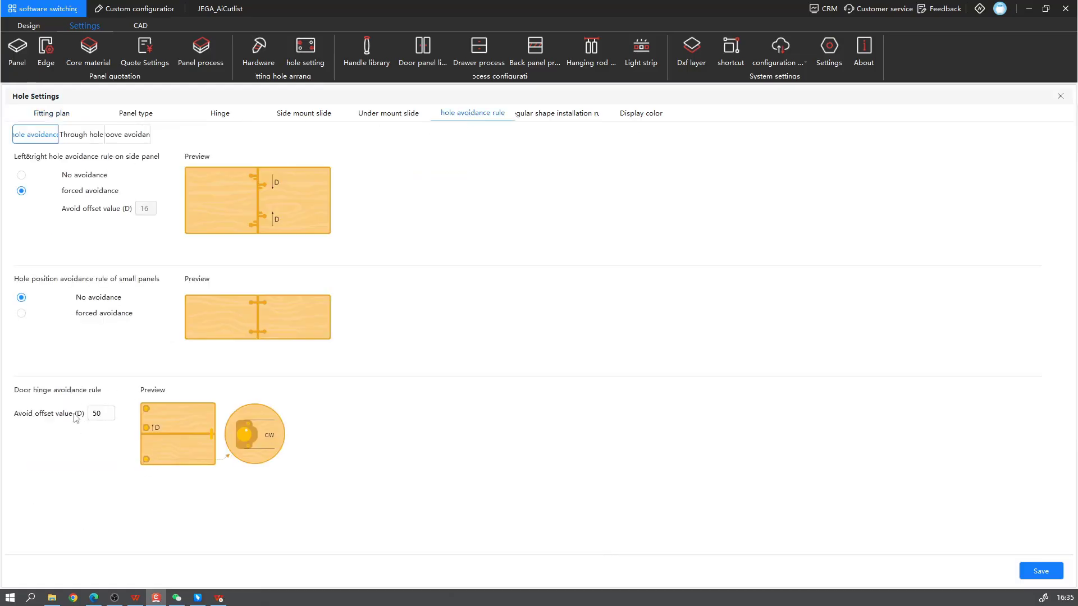
{"action": "left_click", "coordinate": [80, 138]}
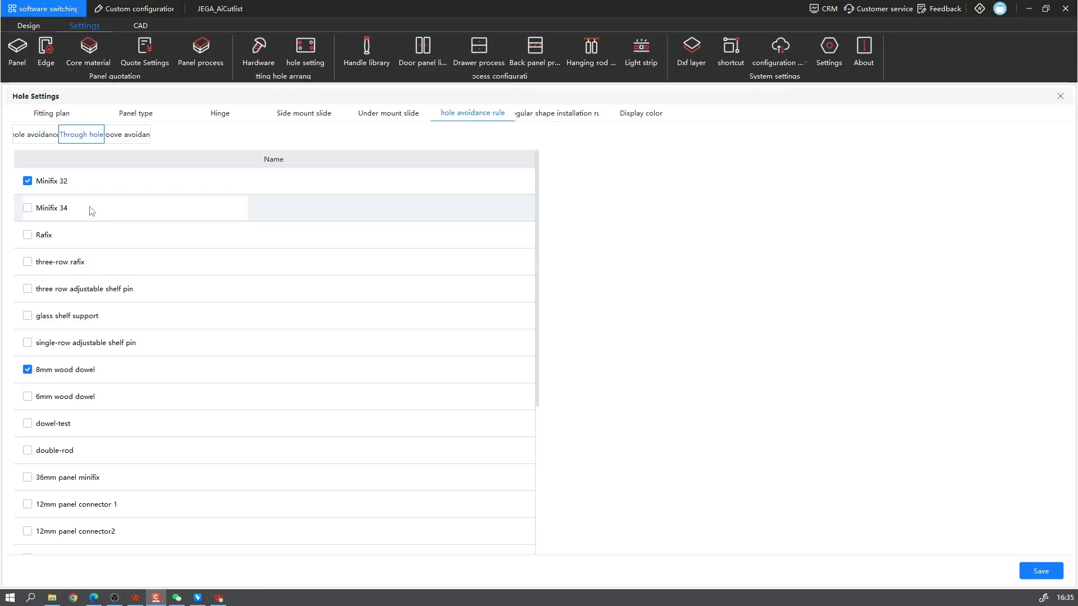
{"action": "left_click", "coordinate": [117, 137]}
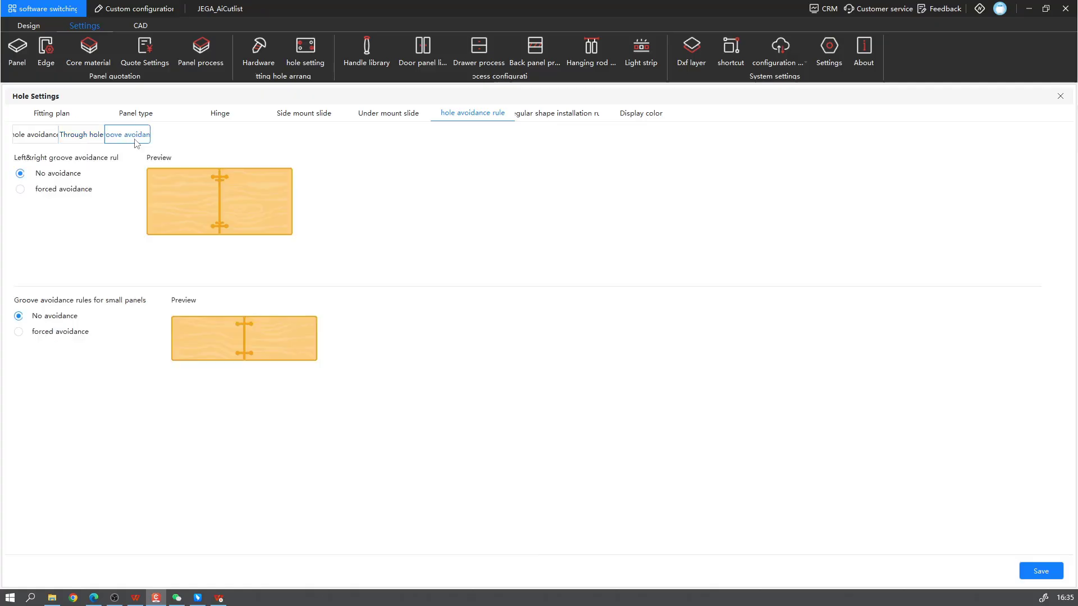
{"action": "left_click", "coordinate": [19, 191]}
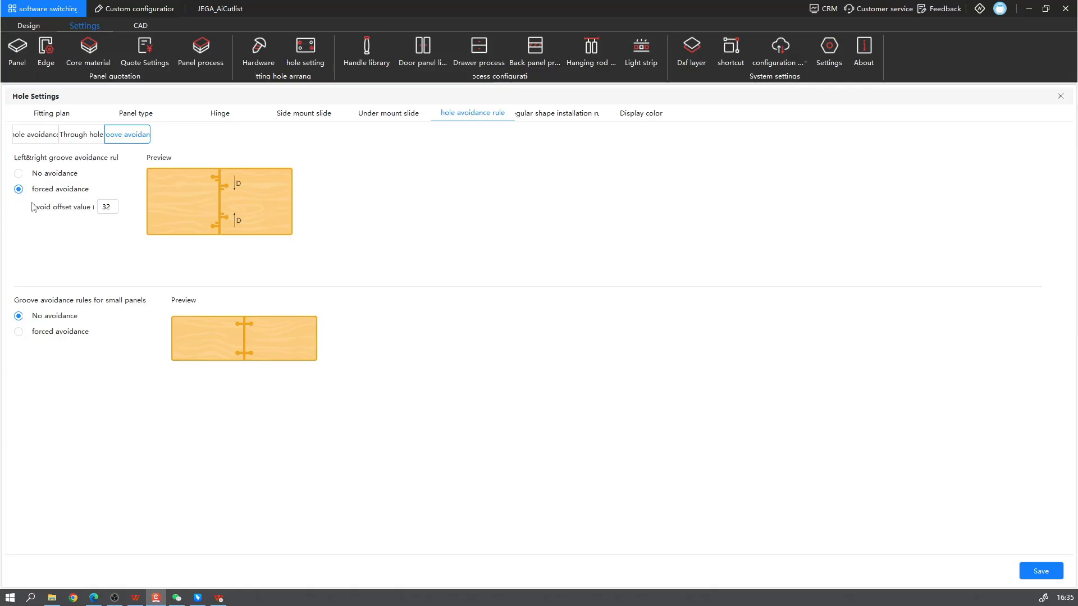
Step: Set connectors to Install on special-shaped panels and review the fitting plan and drilling direction options for bevel fittings
{"action": "left_click", "coordinate": [572, 116]}
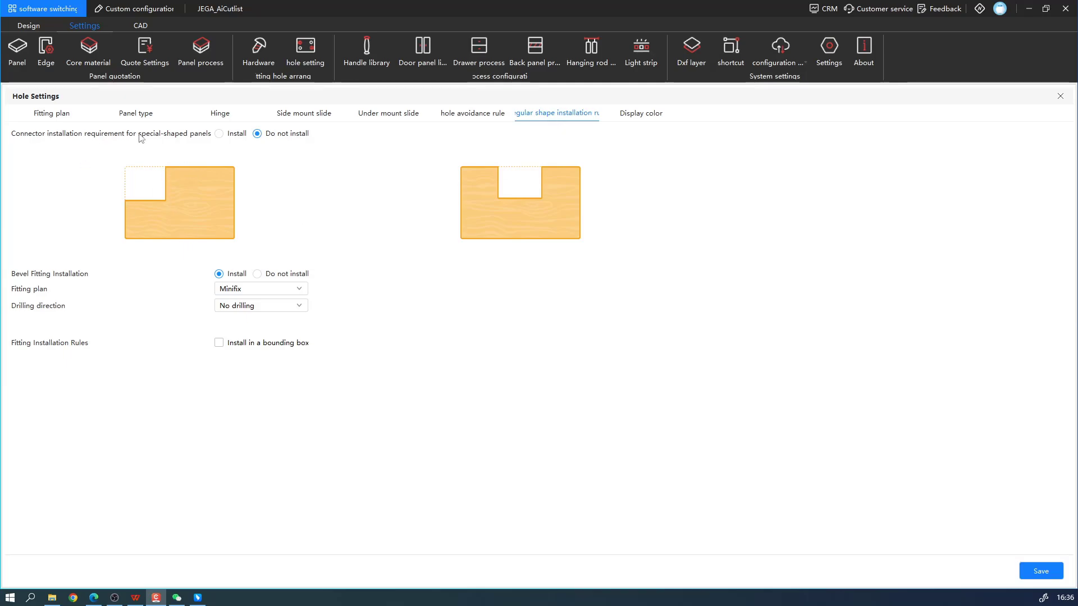
{"action": "left_click", "coordinate": [218, 134]}
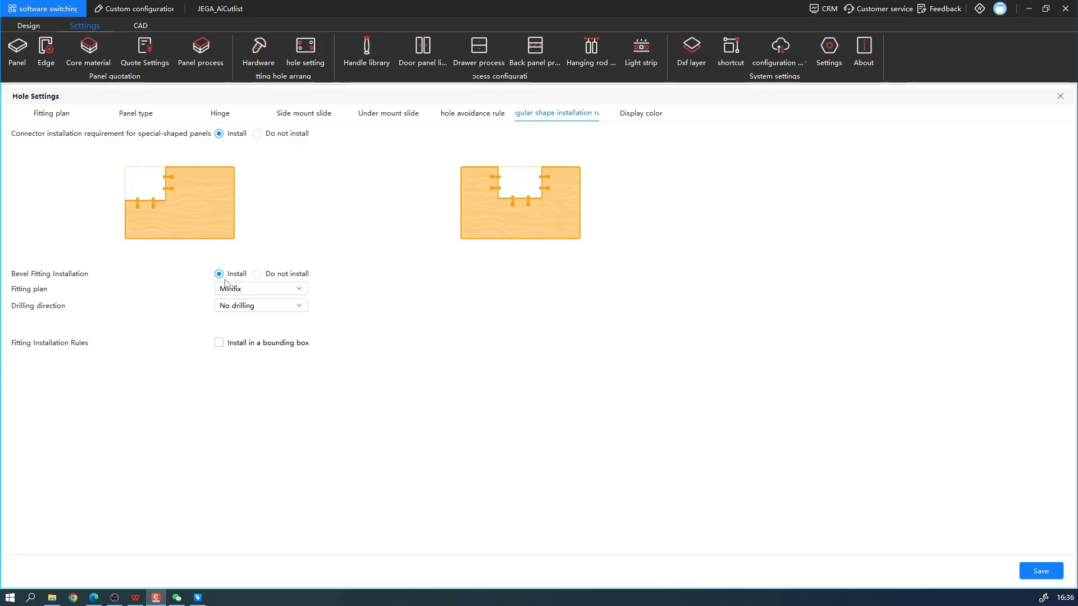
{"action": "left_click", "coordinate": [273, 275]}
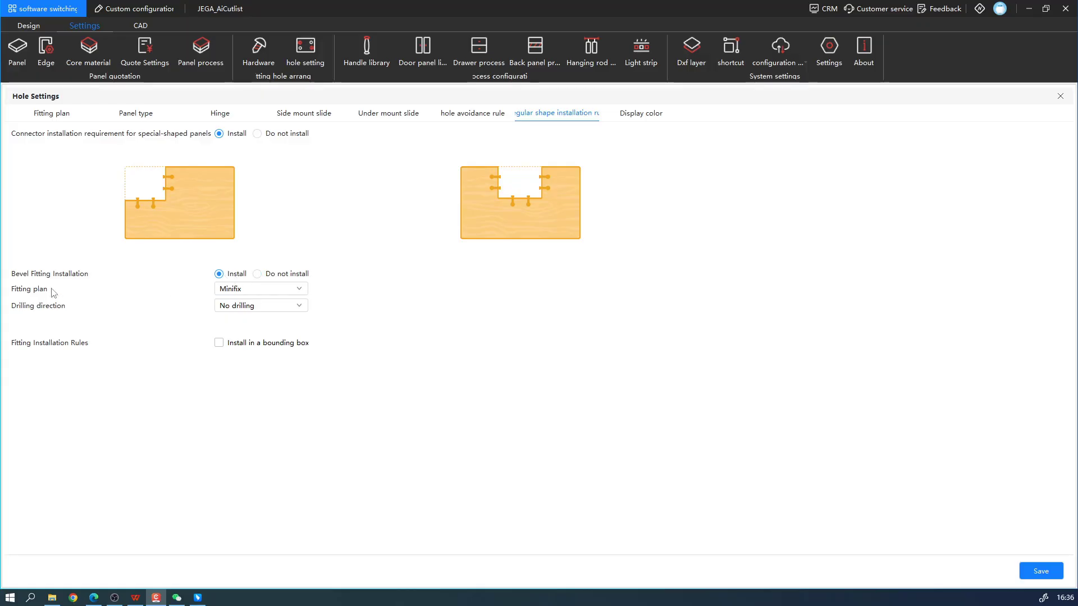
{"action": "left_click", "coordinate": [247, 290]}
{"action": "left_click", "coordinate": [251, 296]}
{"action": "left_click", "coordinate": [269, 309]}
{"action": "left_click", "coordinate": [271, 310]}
Step: Review the display colour options for vertical holes and the Minifix and double rod fittings, and save the hole settings
{"action": "left_click", "coordinate": [638, 116]}
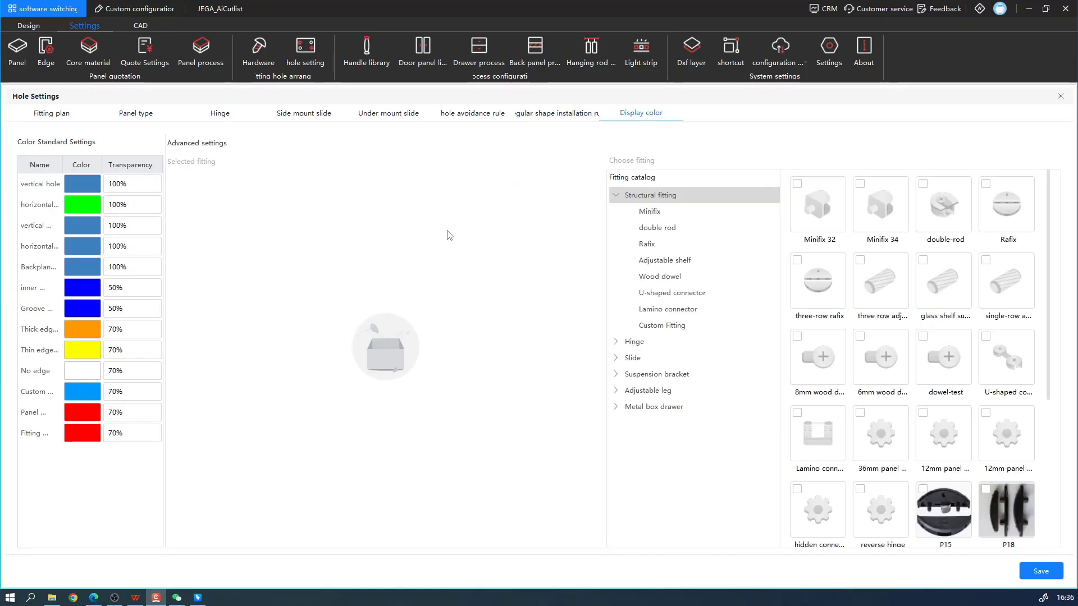
{"action": "left_click", "coordinate": [93, 188]}
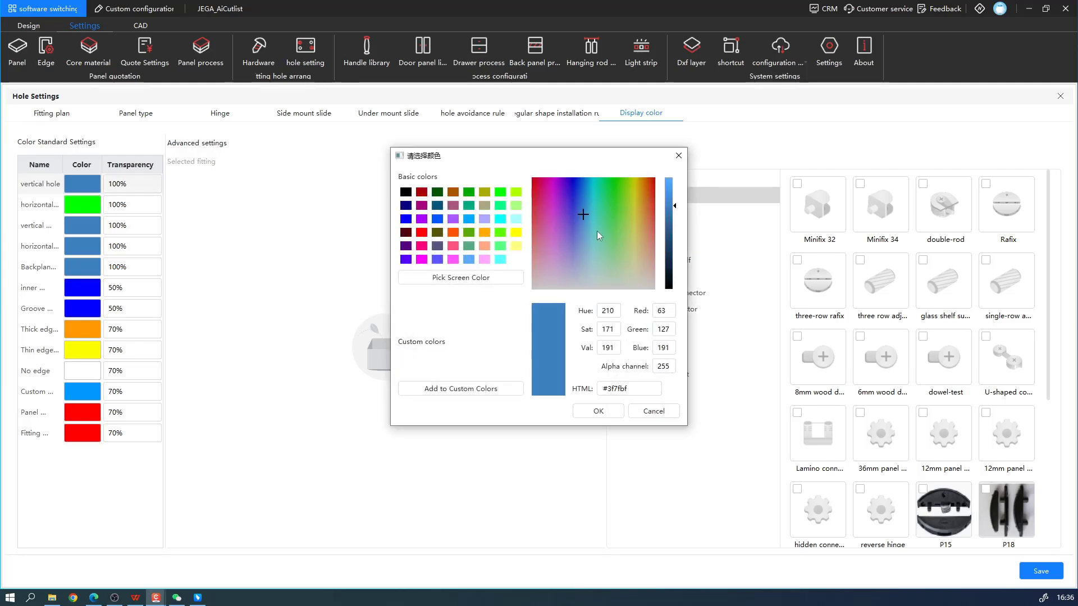
{"action": "left_click", "coordinate": [679, 155]}
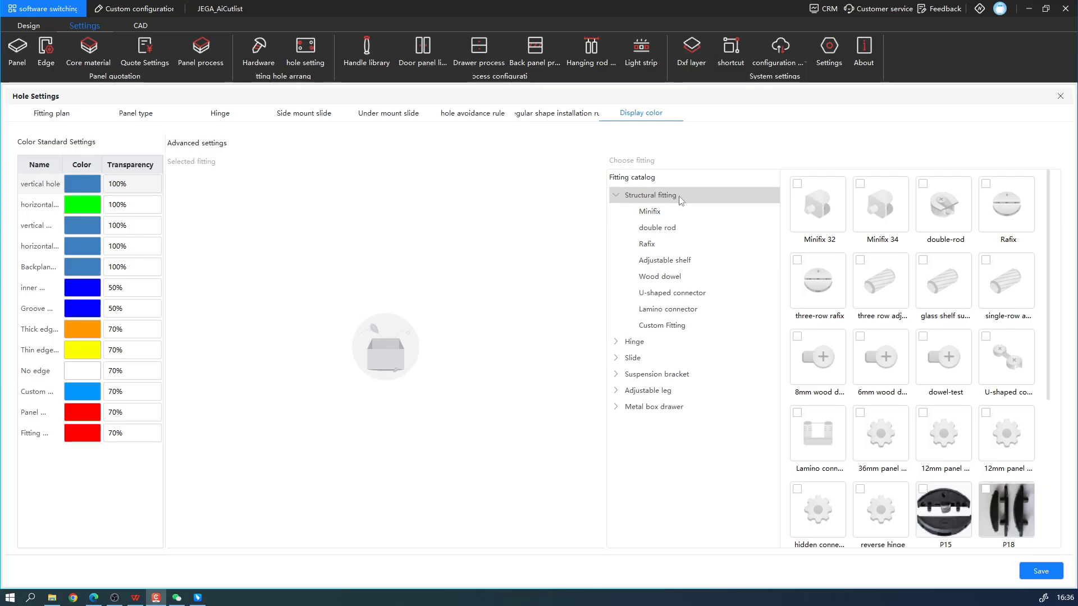
{"action": "left_click", "coordinate": [681, 212]}
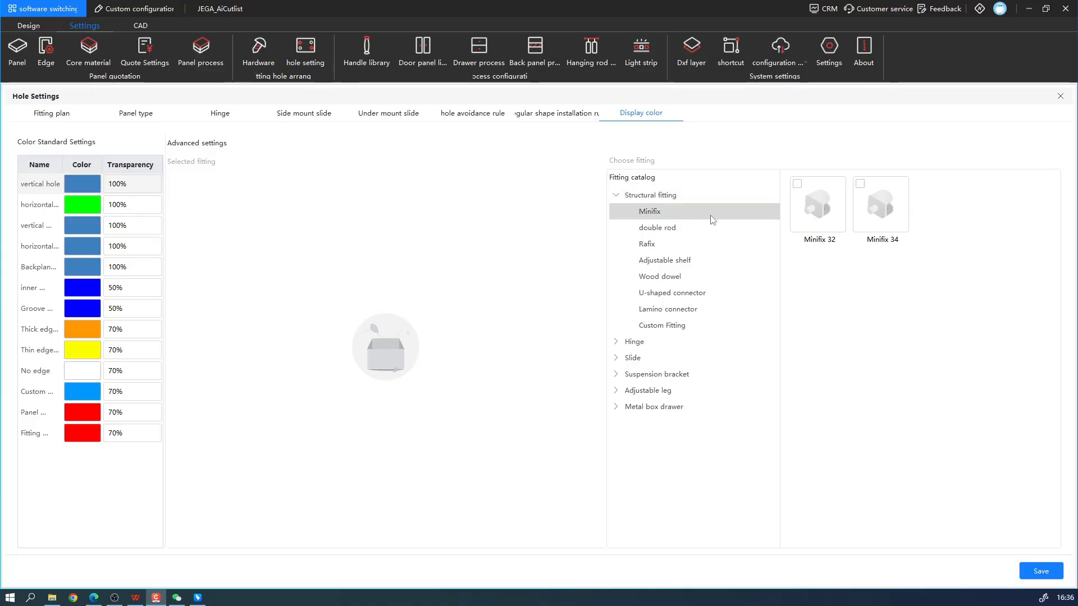
{"action": "left_click", "coordinate": [820, 216]}
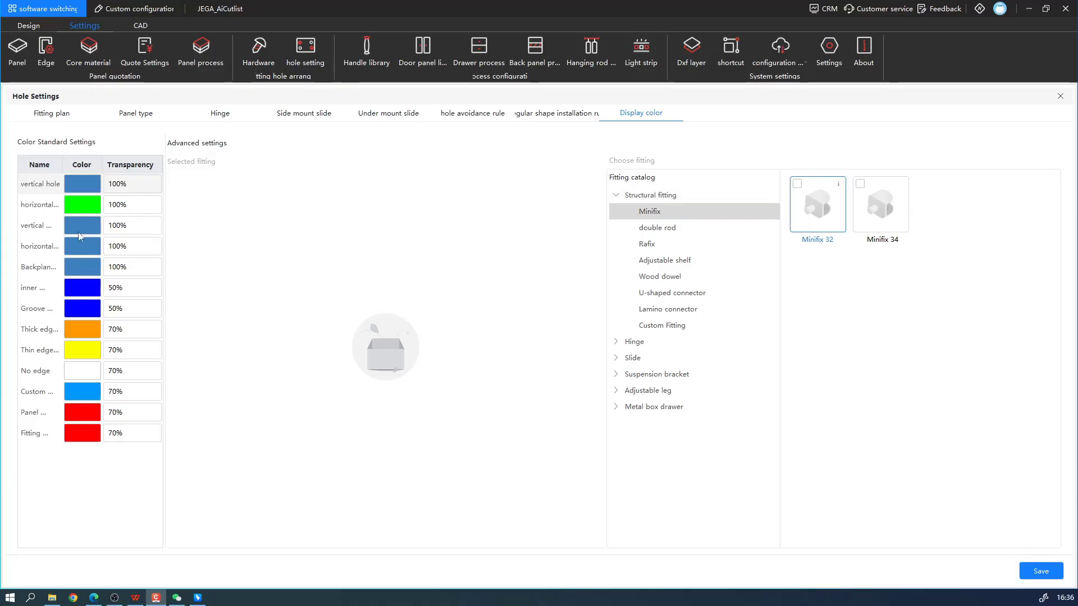
{"action": "left_click", "coordinate": [702, 228]}
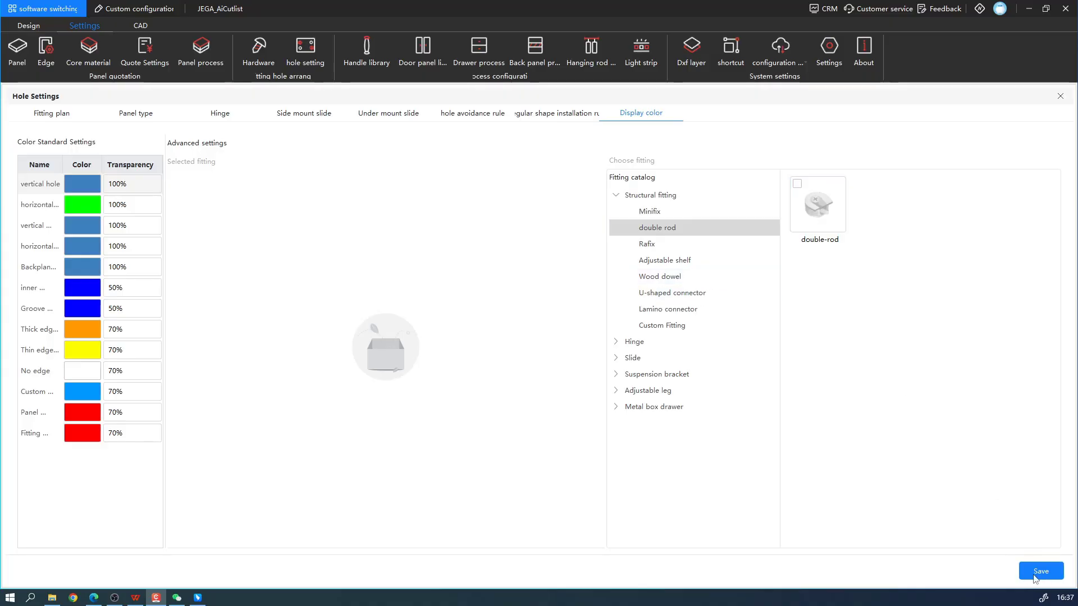
{"action": "left_click", "coordinate": [1040, 571]}
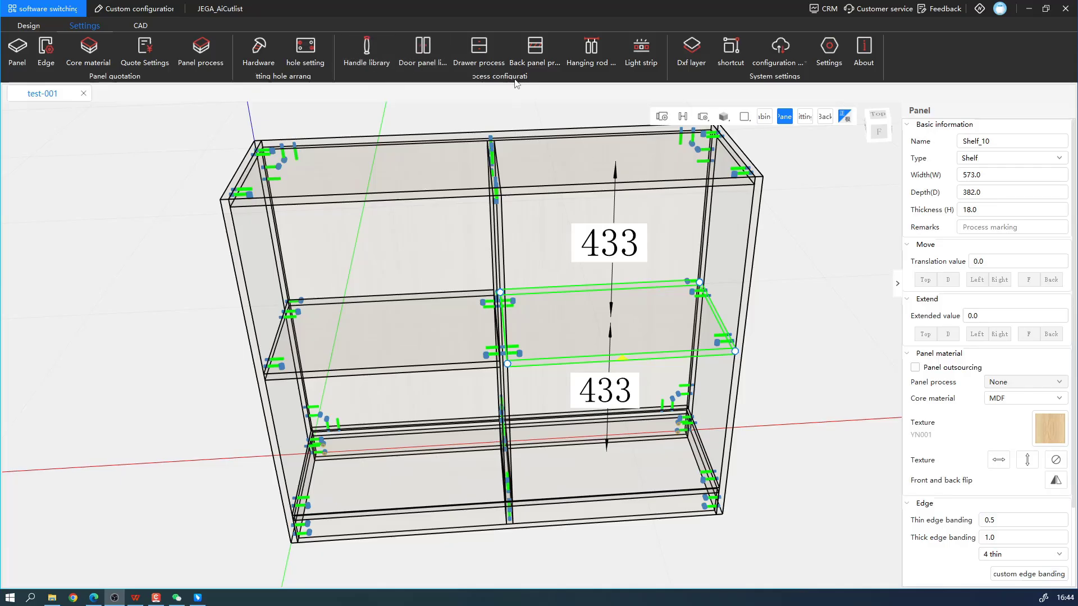
Step: Examine the settings of handle 1113-128 in the HandlePull library, including the Recessed handle style, and close the library without changes
{"action": "left_click", "coordinate": [367, 56]}
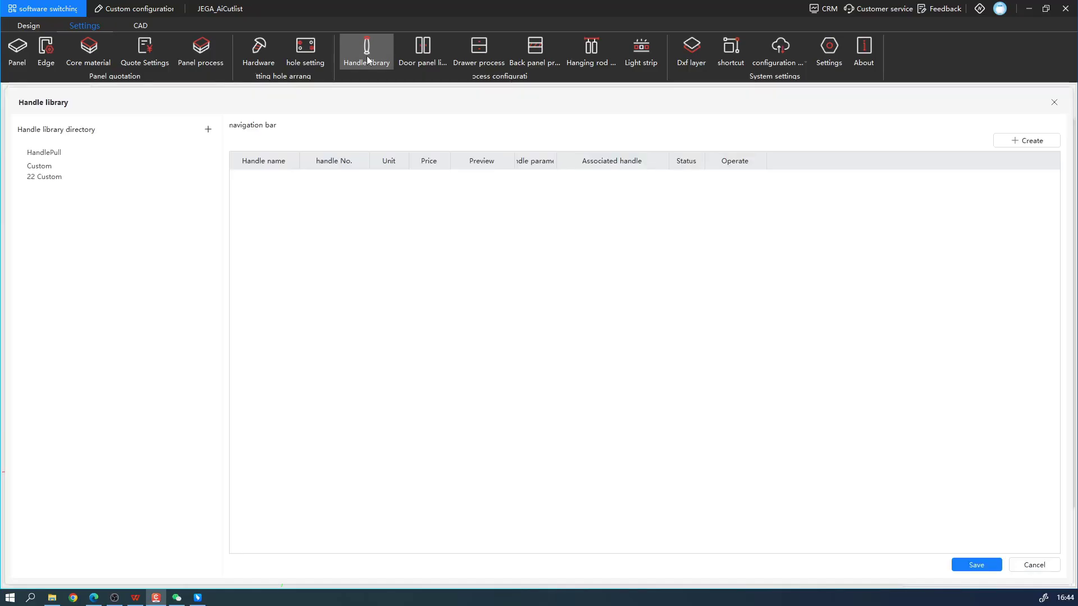
{"action": "left_click", "coordinate": [112, 154]}
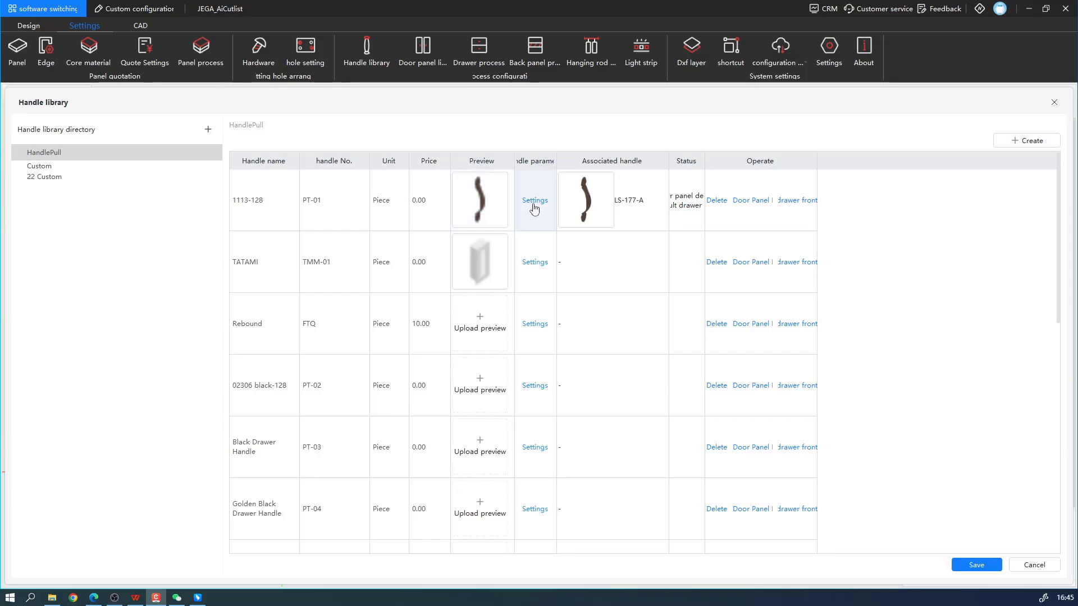
{"action": "left_click_drag", "start_coordinate": [555, 163], "coordinate": [592, 164]}
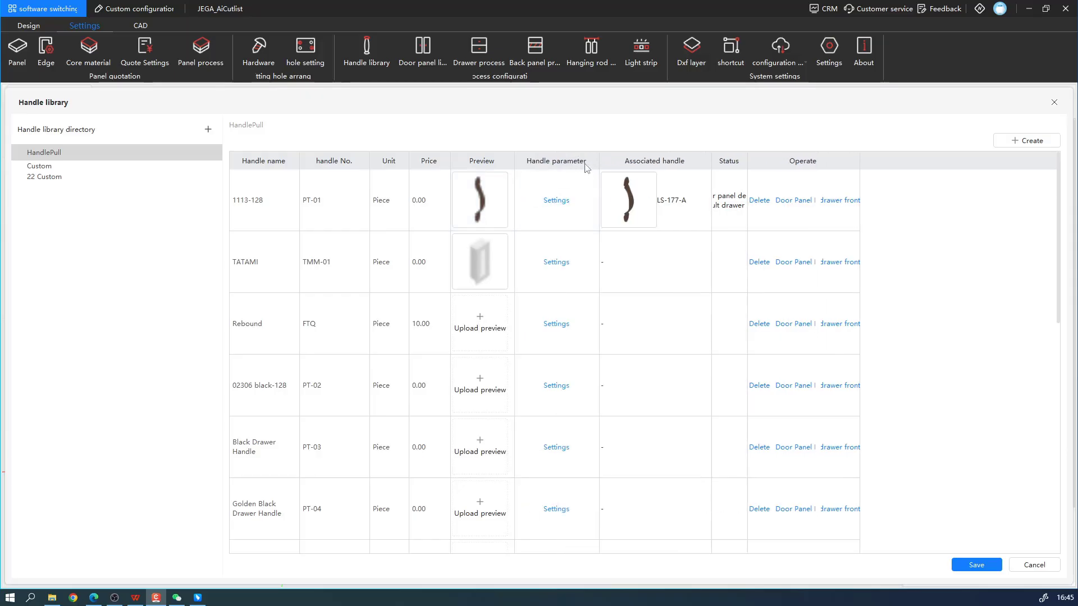
{"action": "left_click", "coordinate": [558, 201]}
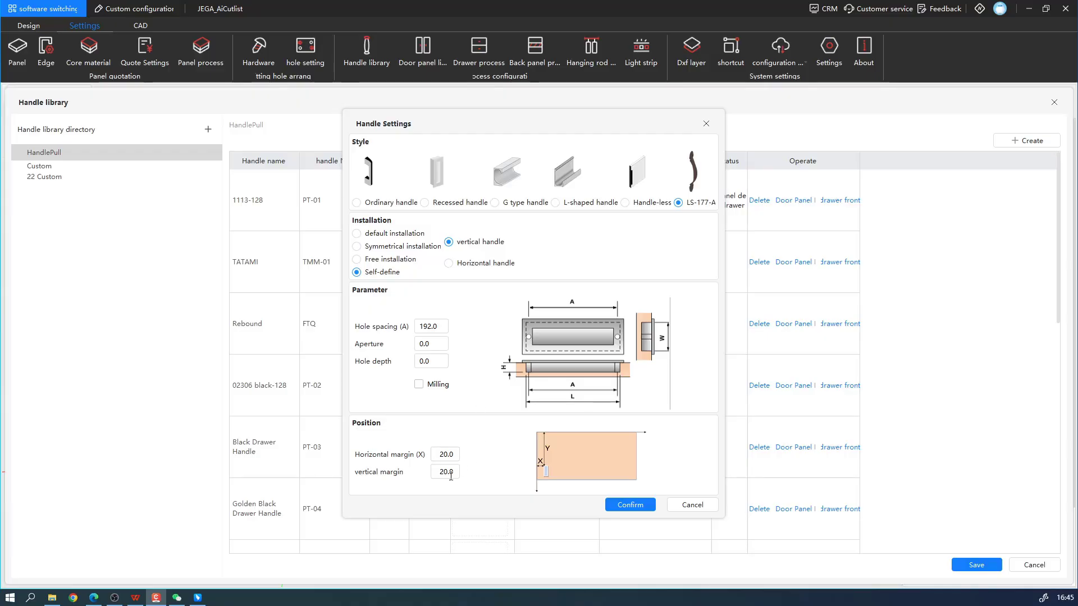
{"action": "left_click", "coordinate": [424, 203]}
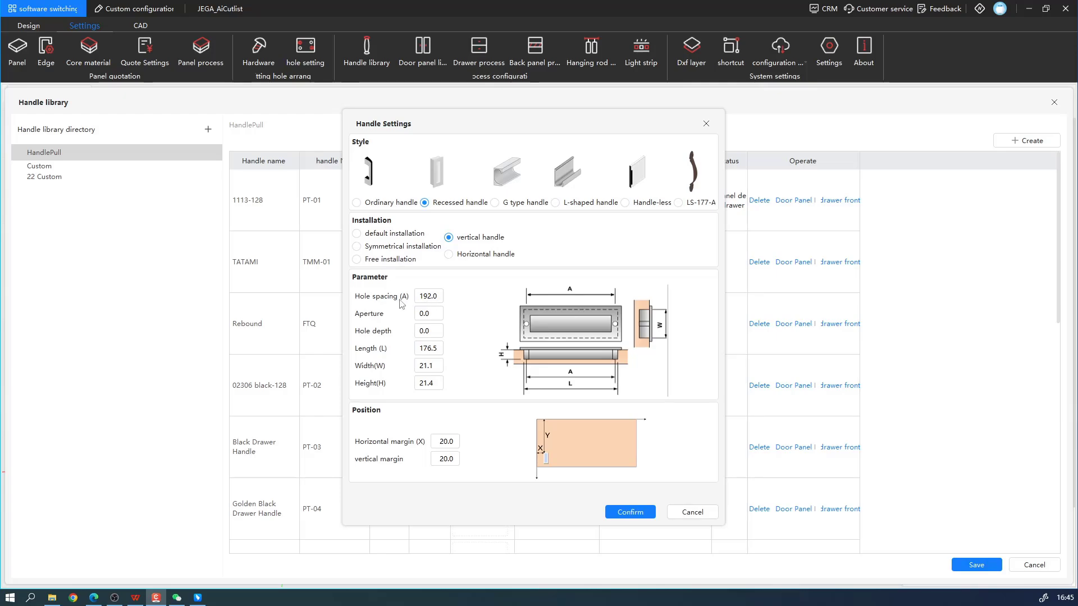
{"action": "left_click", "coordinate": [682, 511]}
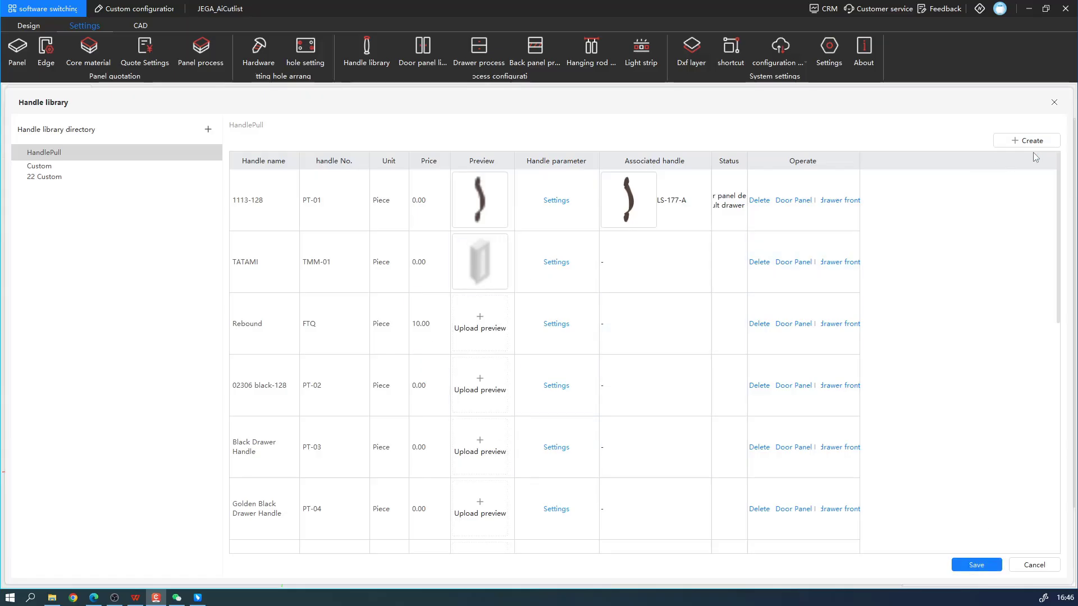
{"action": "left_click", "coordinate": [1054, 103]}
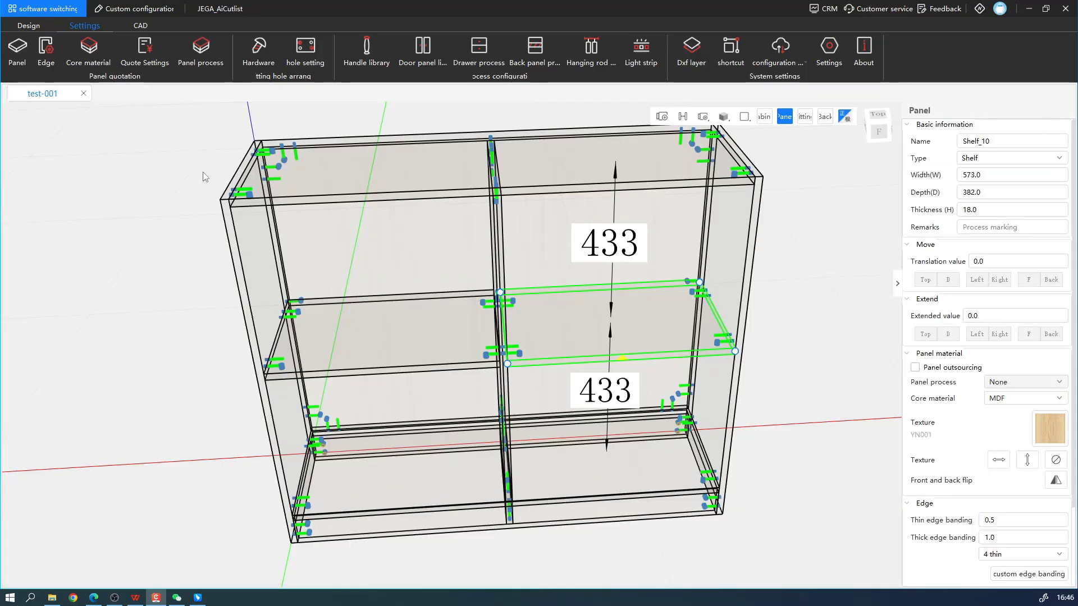
Step: Examine the Group, A101 and A102 door shapes for the Flat door, leave its shape as is, and save the door panel library
{"action": "left_click", "coordinate": [438, 50]}
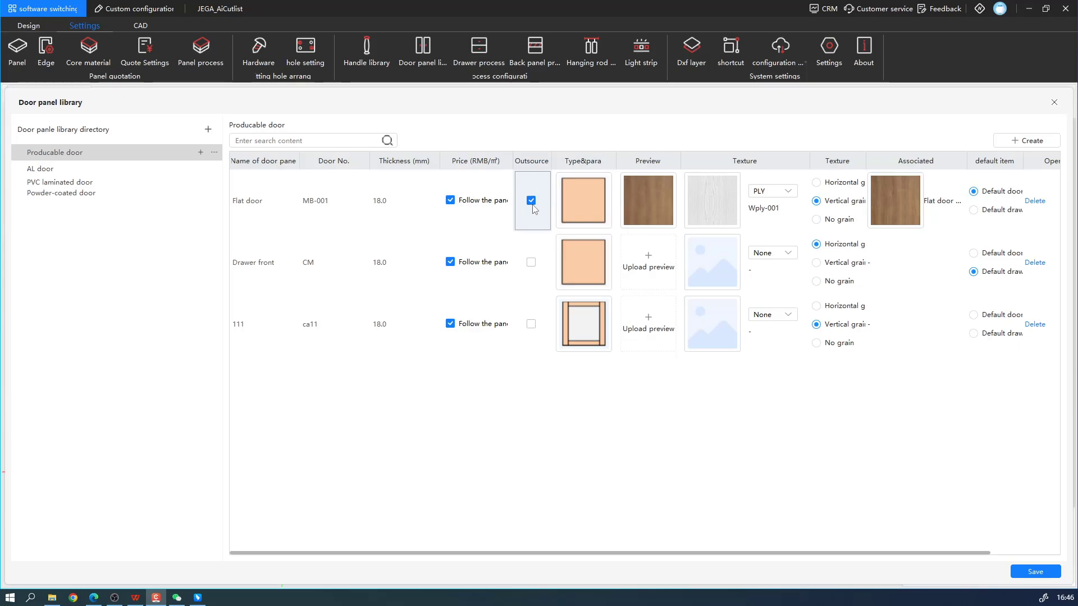
{"action": "mouse_move", "coordinate": [609, 203]}
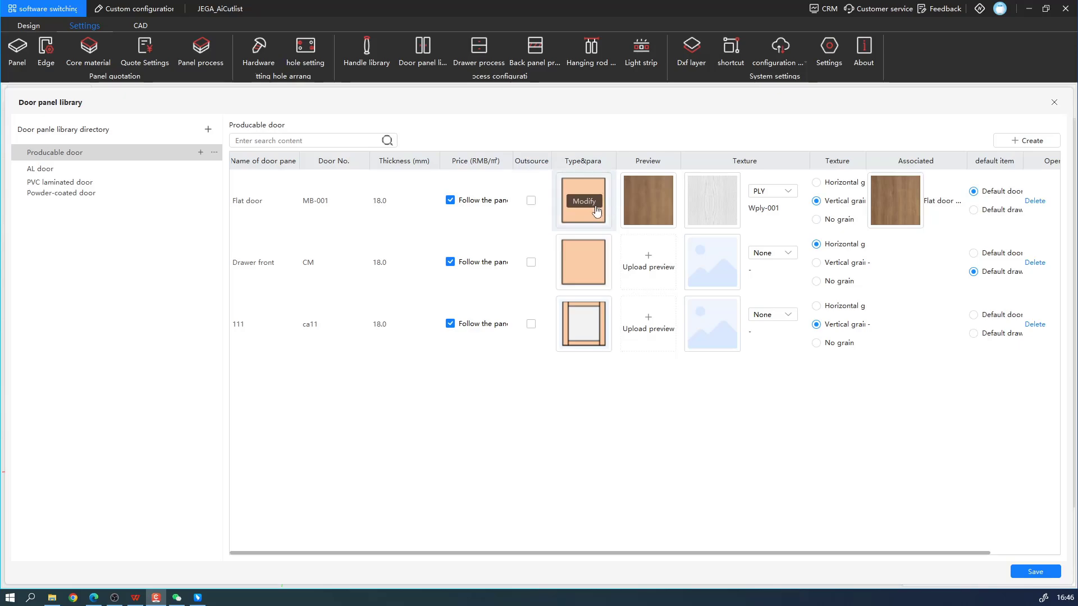
{"action": "left_click", "coordinate": [595, 207]}
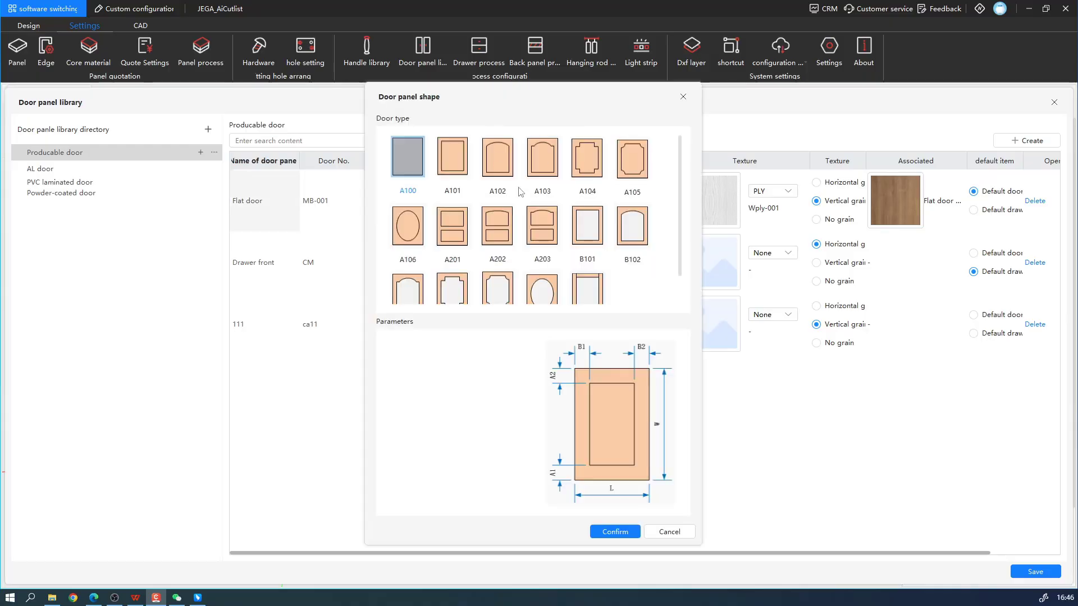
{"action": "scroll", "coordinate": [534, 211], "scroll_direction": "down", "scroll_amount": 1}
{"action": "left_click", "coordinate": [577, 266]}
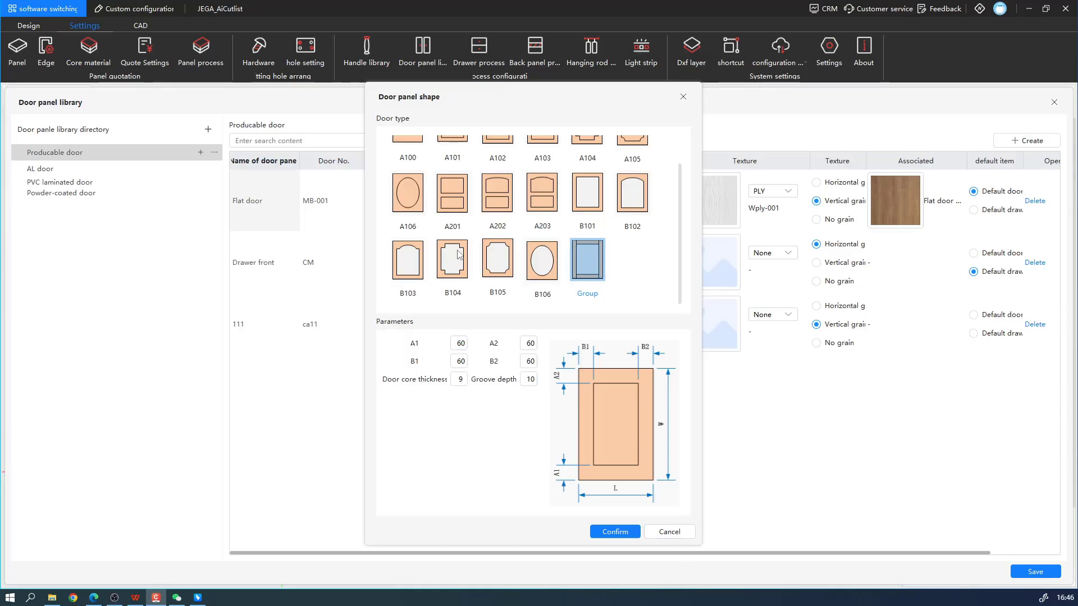
{"action": "scroll", "coordinate": [469, 198], "scroll_direction": "up", "scroll_amount": 1}
{"action": "left_click", "coordinate": [465, 164]}
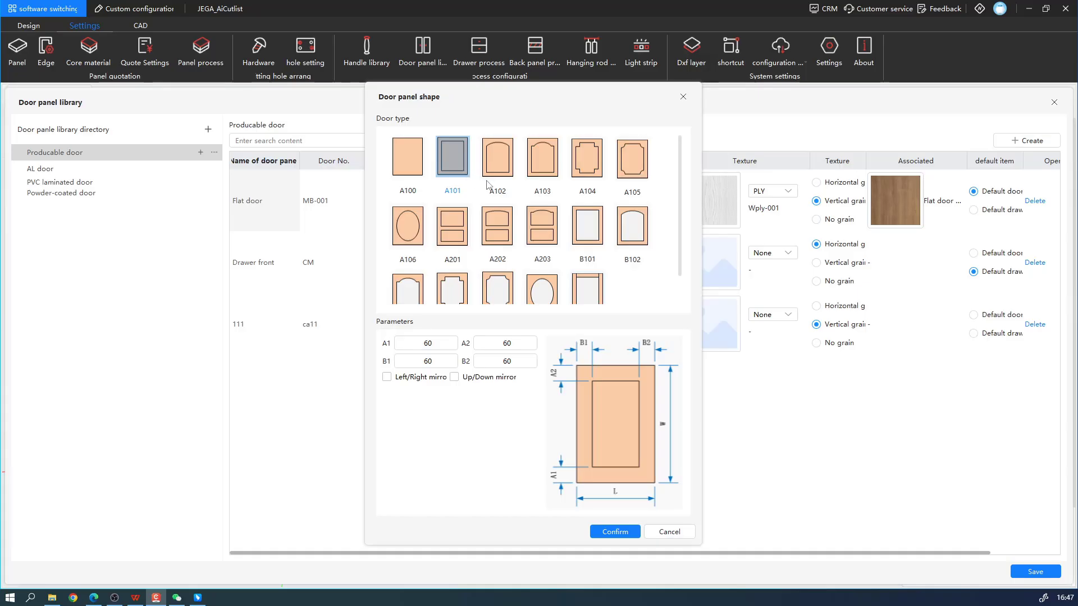
{"action": "double_click", "coordinate": [509, 170]}
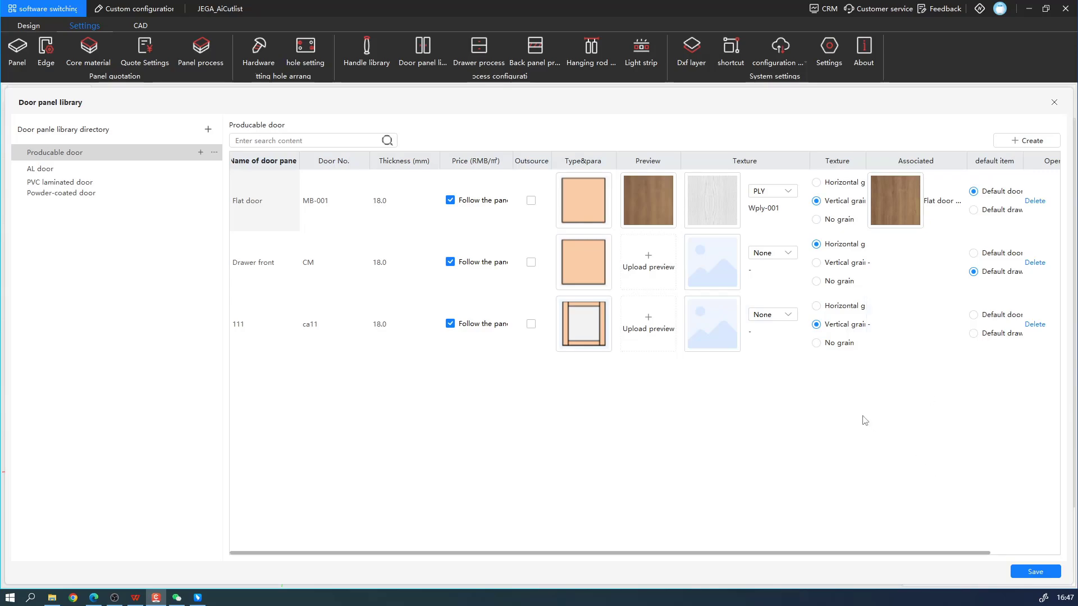
{"action": "left_click", "coordinate": [1035, 572]}
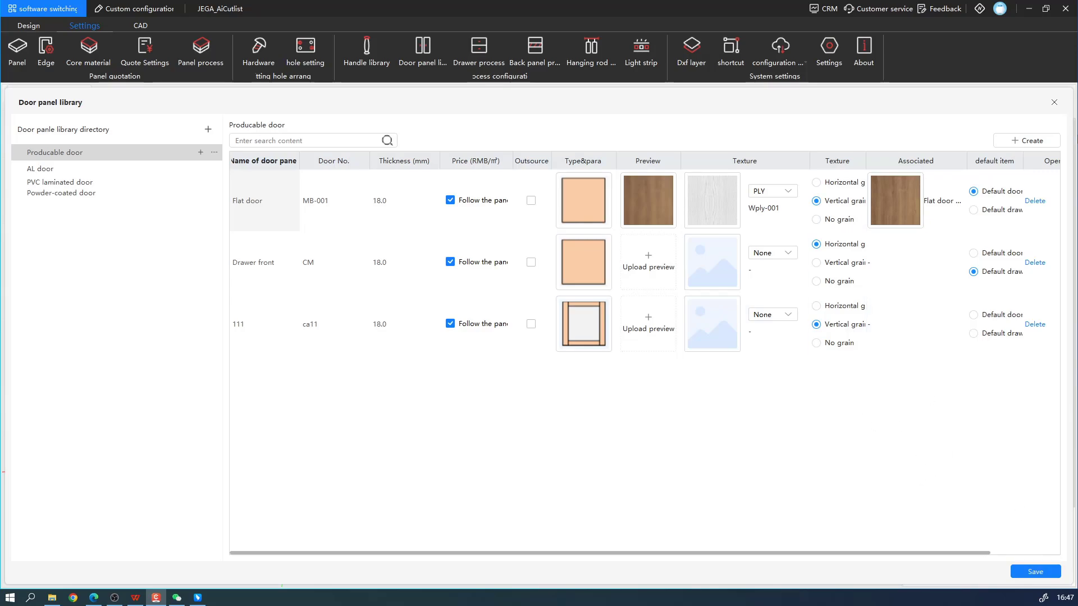
Step: Close the door panel library and create a new drawer process configuration based on Drawer - Three Sides
{"action": "left_click", "coordinate": [1055, 102]}
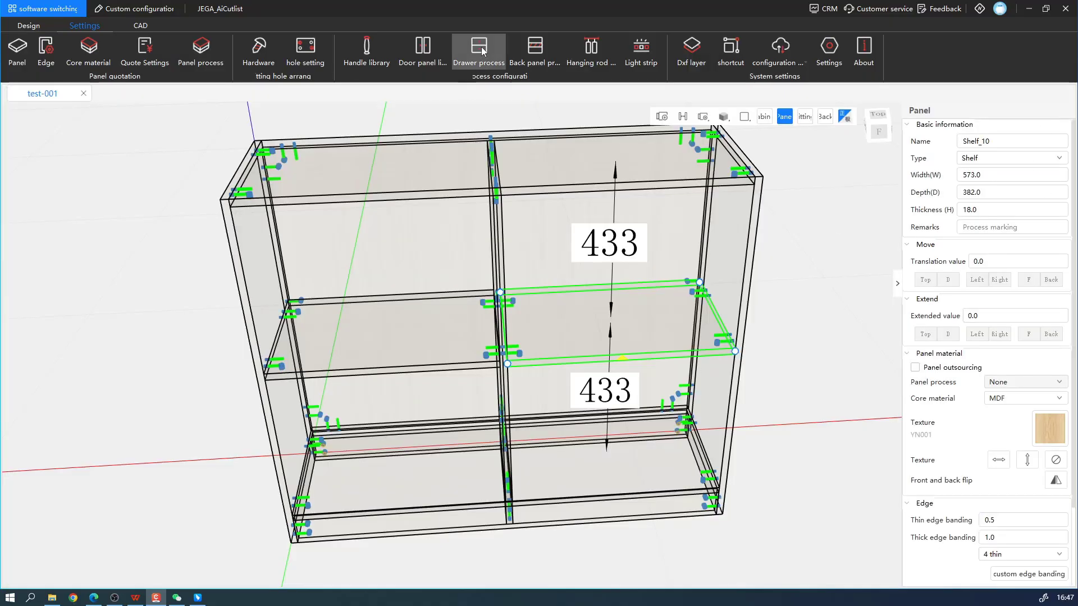
{"action": "left_click", "coordinate": [482, 51]}
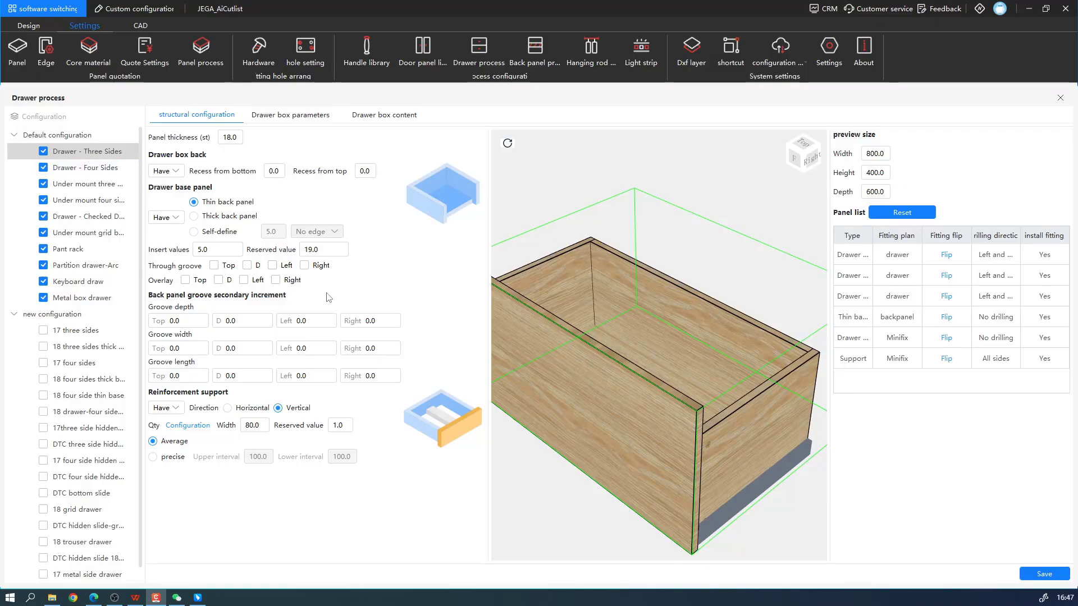
{"action": "right_click", "coordinate": [91, 156]}
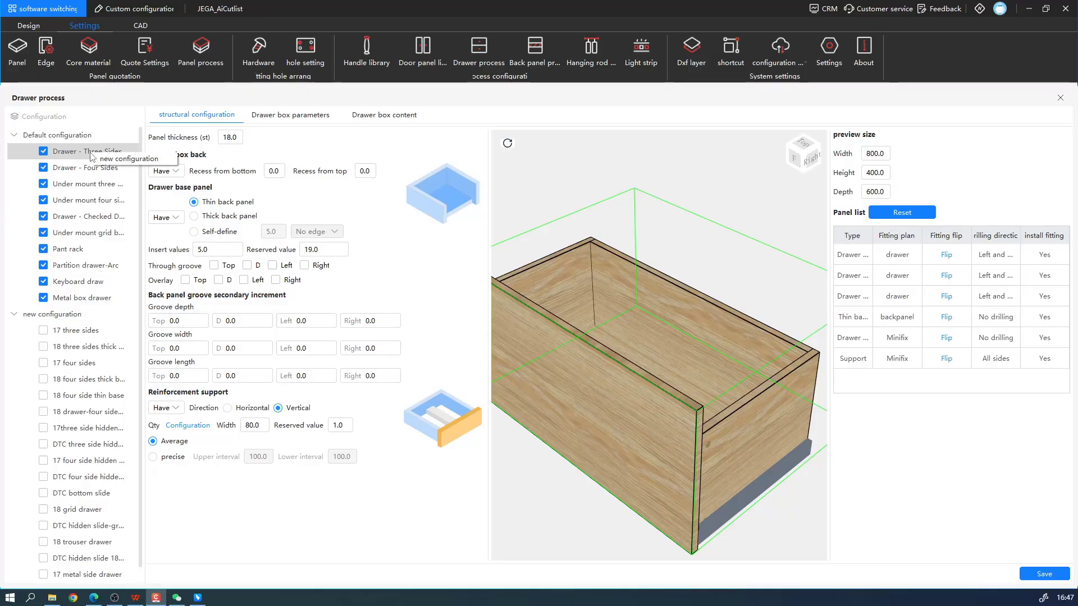
{"action": "left_click", "coordinate": [130, 159]}
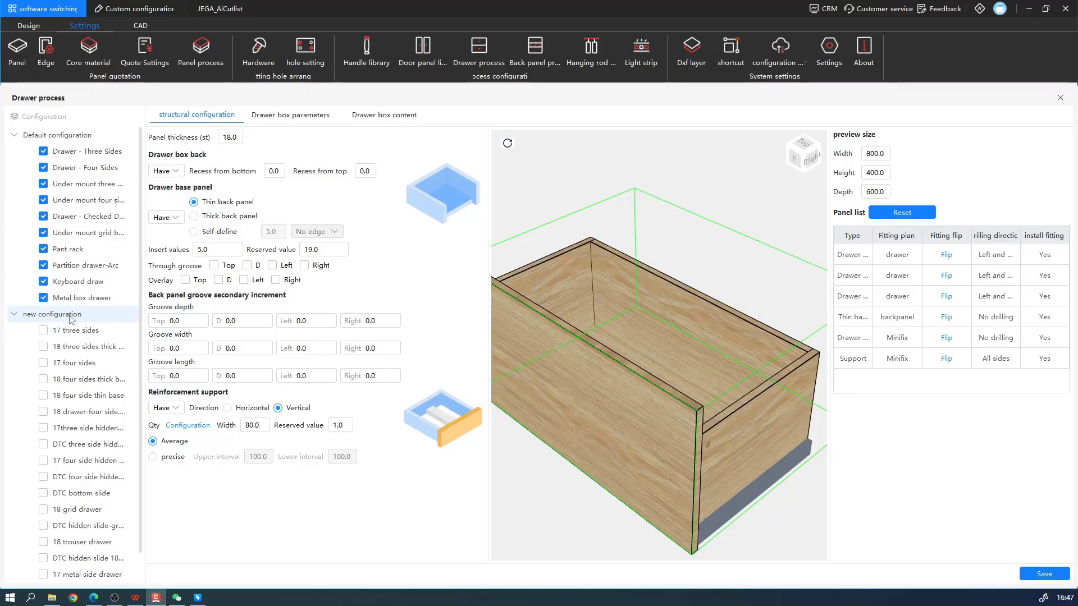
{"action": "scroll", "coordinate": [107, 494], "scroll_direction": "down", "scroll_amount": 1}
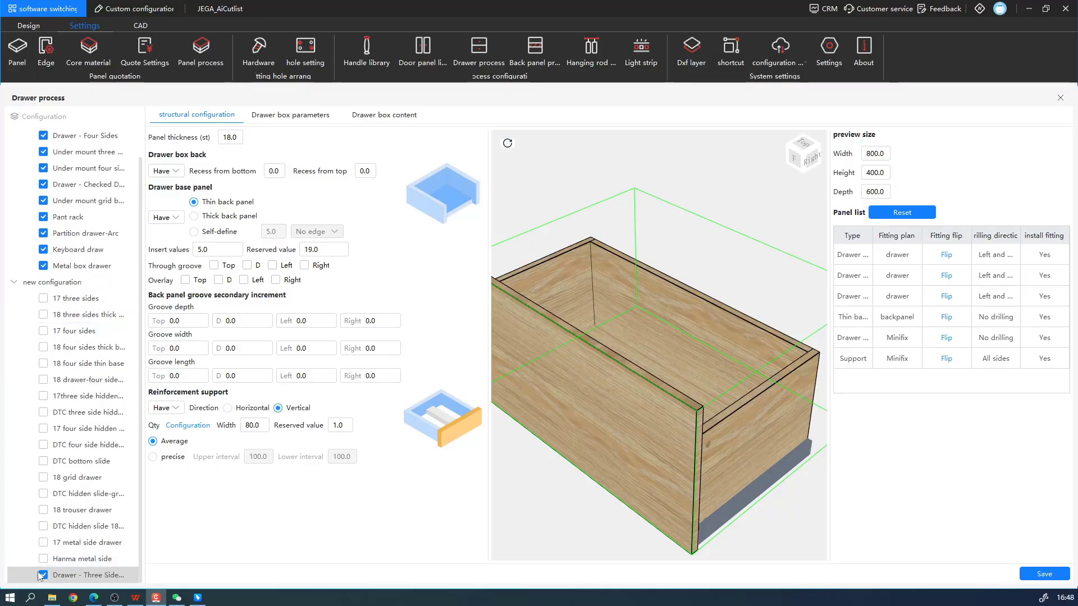
{"action": "scroll", "coordinate": [84, 158], "scroll_direction": "up", "scroll_amount": 1}
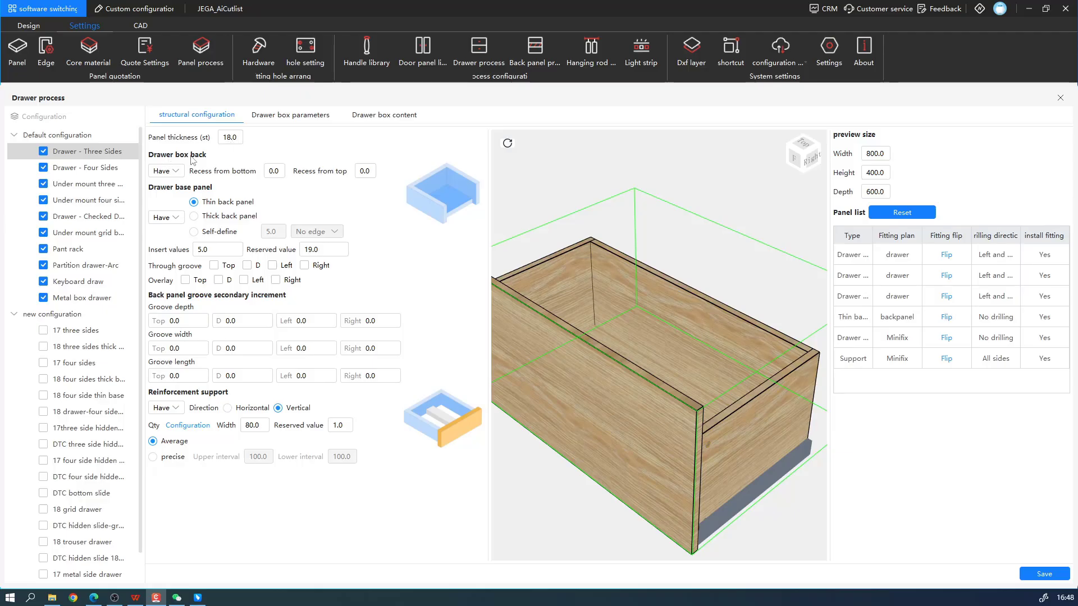
Step: Try the Drawer - Three Sides configuration without a drawer box back, inspect the preview, and set the back to Have again
{"action": "left_click", "coordinate": [175, 172]}
{"action": "left_click", "coordinate": [163, 203]}
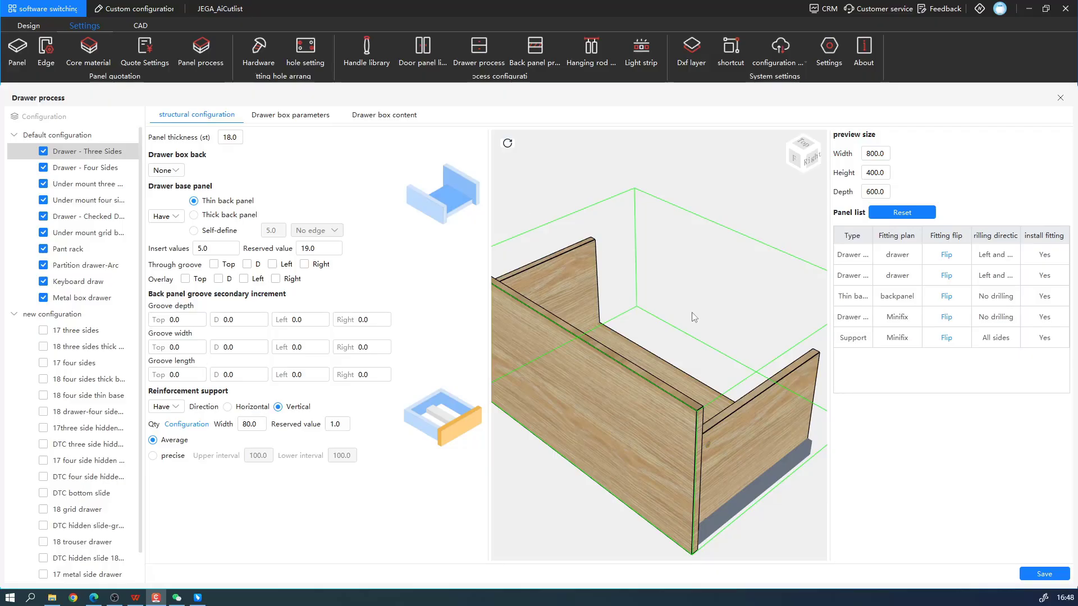
{"action": "left_click_drag", "start_coordinate": [692, 316], "coordinate": [708, 352]}
{"action": "left_click", "coordinate": [168, 171]}
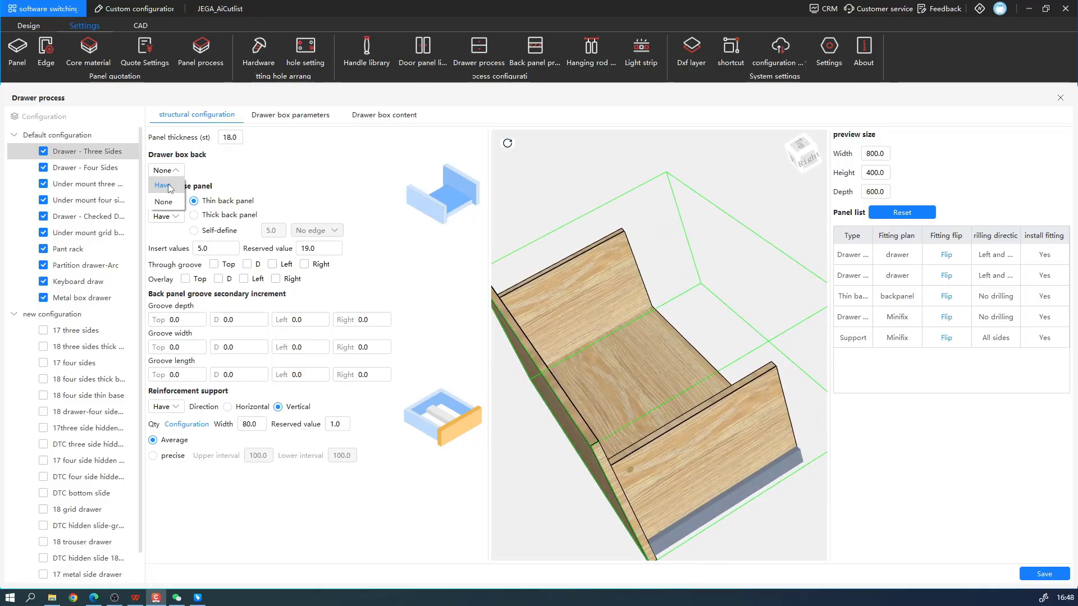
{"action": "left_click", "coordinate": [172, 187]}
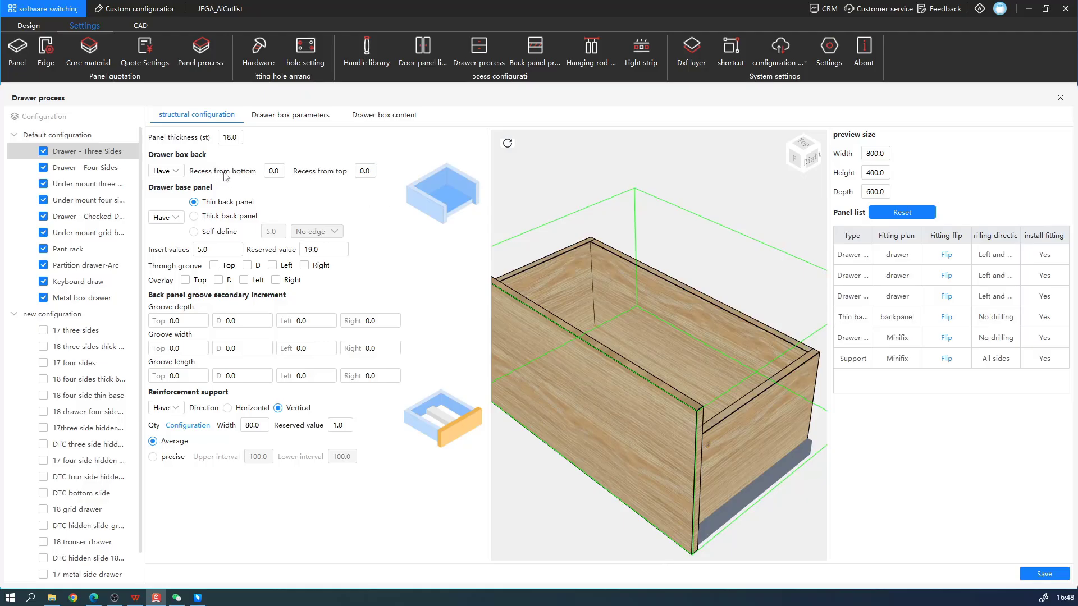
Step: Set the drawer box back's recess to 10 from the bottom and 20 from the top, and inspect the preview
{"action": "double_click", "coordinate": [271, 170]}
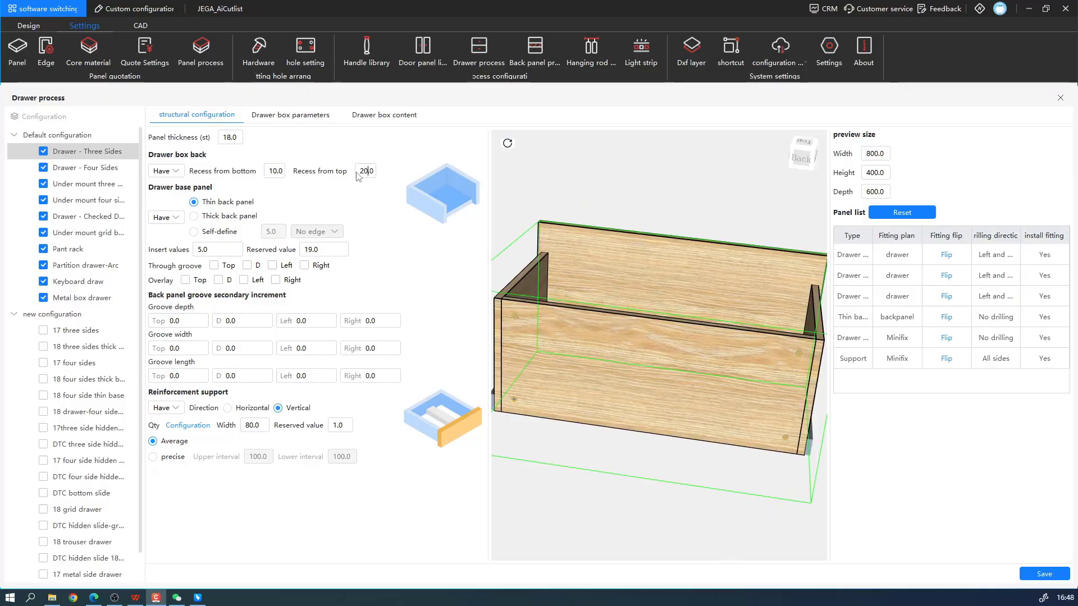
{"action": "double_click", "coordinate": [357, 173]}
{"action": "left_click", "coordinate": [508, 144]}
{"action": "left_click_drag", "start_coordinate": [657, 288], "coordinate": [571, 445]}
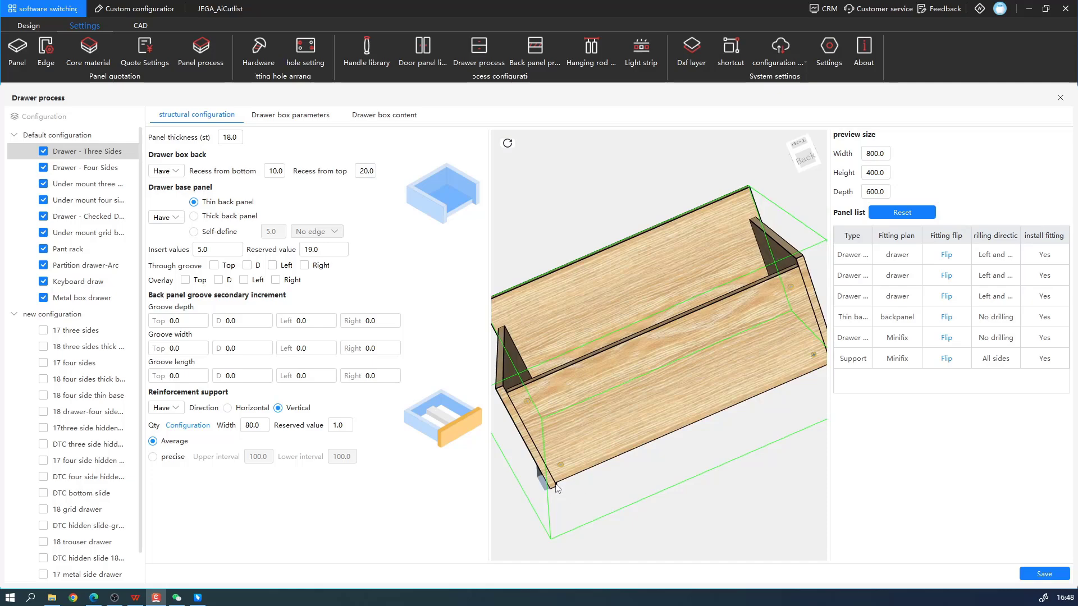
Step: Reset the drawer box back's bottom and top recesses to 0, keeping Thin back panel for the drawer base
{"action": "left_click_drag", "start_coordinate": [276, 173], "coordinate": [265, 174]}
{"action": "type", "text": "0"}
{"action": "left_click_drag", "start_coordinate": [368, 169], "coordinate": [357, 172]}
{"action": "left_click", "coordinate": [210, 197]}
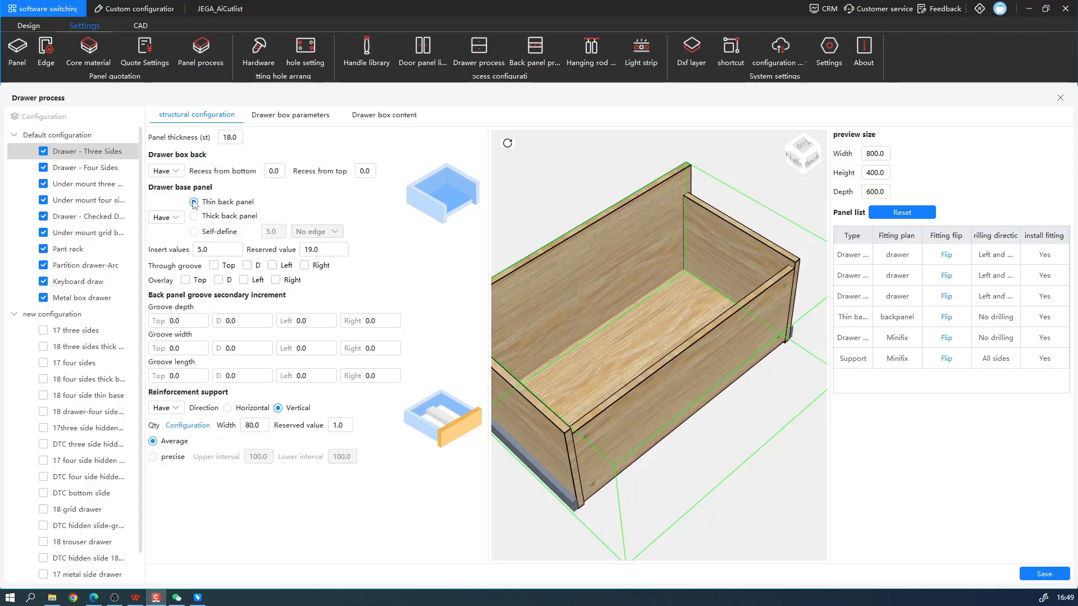
Step: Copy Drawer - Three Sides into a new configuration, review the copy's Rename and Delete options, and return to the default Drawer - Three Sides
{"action": "right_click", "coordinate": [78, 155]}
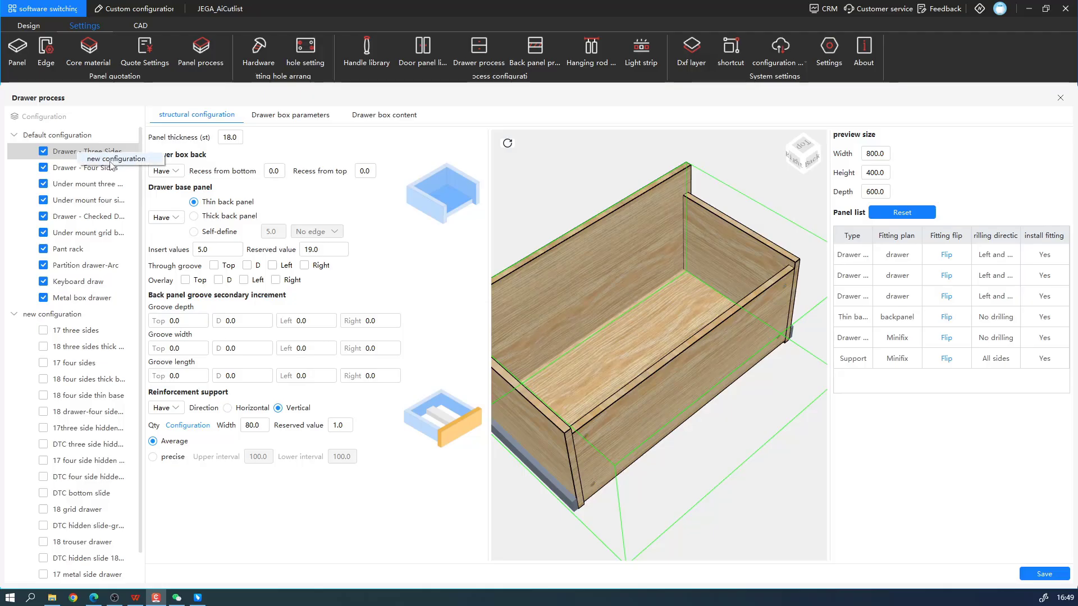
{"action": "left_click", "coordinate": [111, 159]}
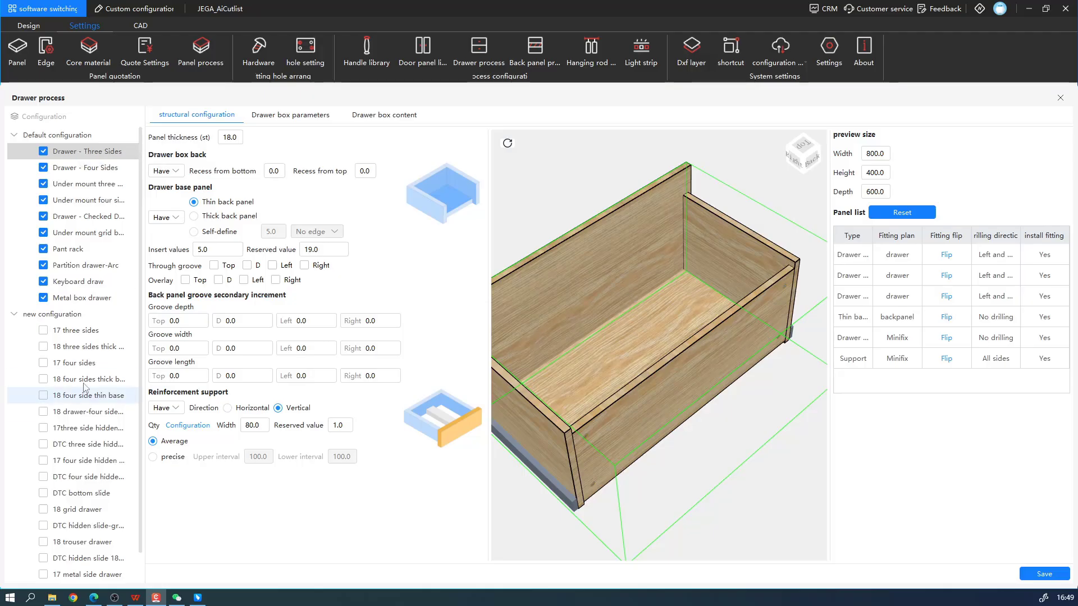
{"action": "scroll", "coordinate": [112, 539], "scroll_direction": "down", "scroll_amount": 1}
{"action": "left_click", "coordinate": [112, 574]}
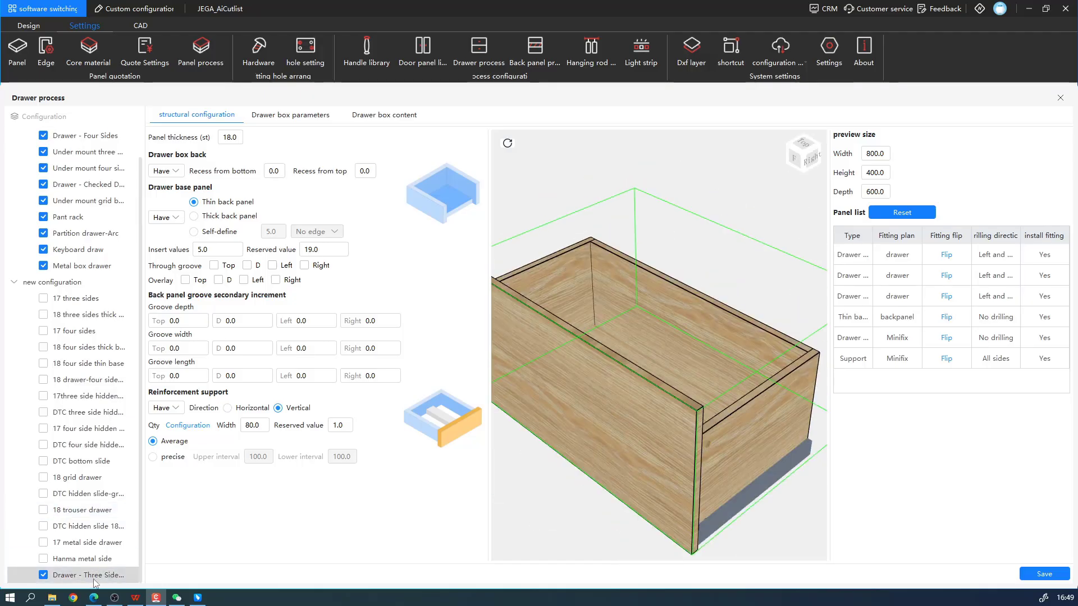
{"action": "right_click", "coordinate": [97, 577]}
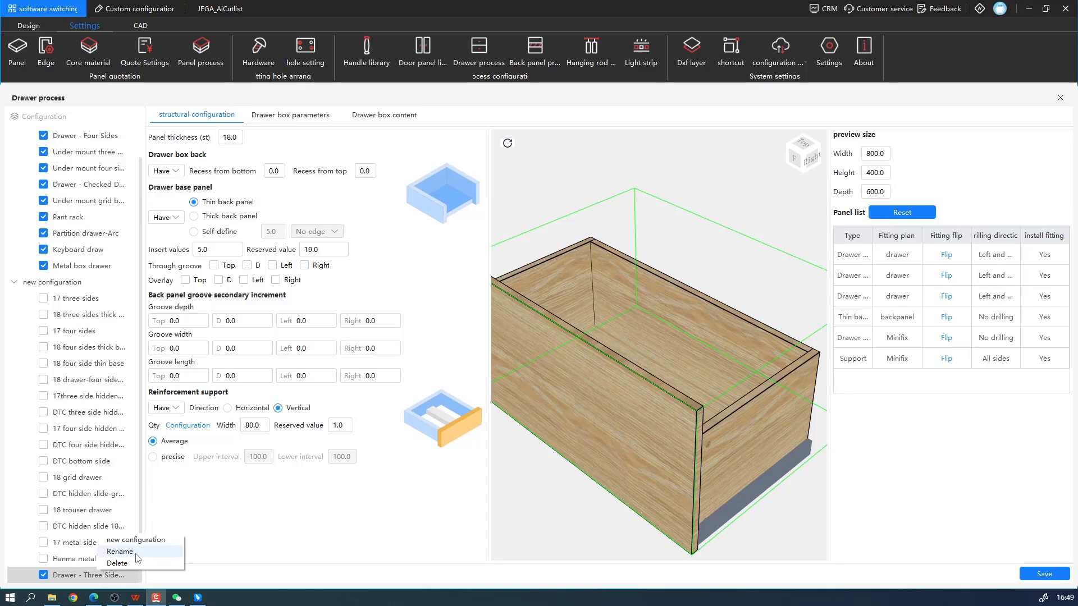
{"action": "left_click", "coordinate": [108, 495]}
{"action": "scroll", "coordinate": [101, 359], "scroll_direction": "up", "scroll_amount": 2}
{"action": "left_click", "coordinate": [91, 152]}
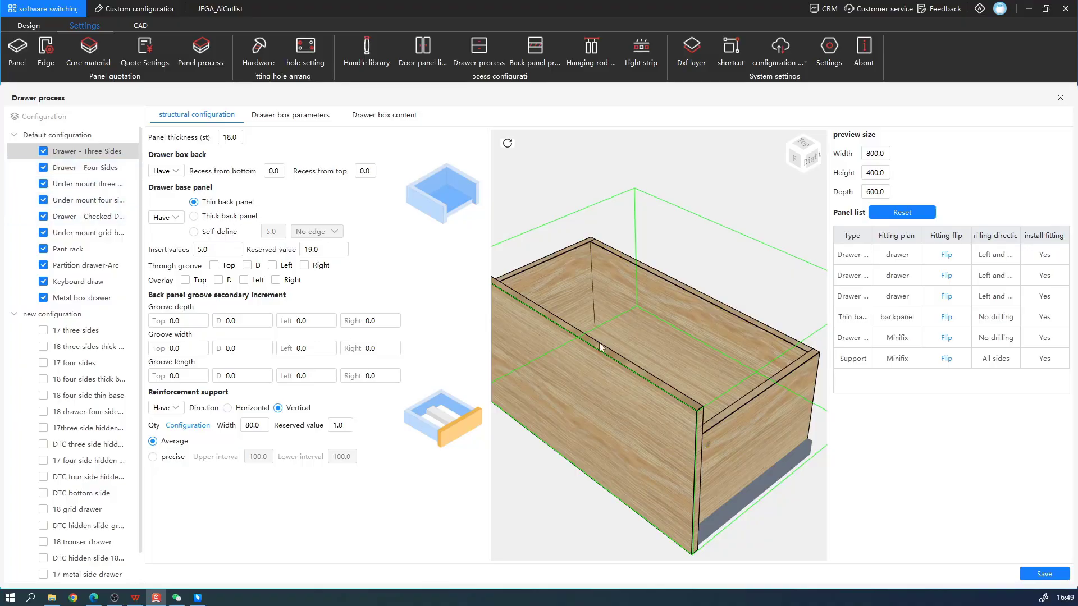
Step: Examine the drawer base panel's insert value and Top through groove option, and leave the drawer process settings
{"action": "left_click_drag", "start_coordinate": [598, 342], "coordinate": [628, 337]}
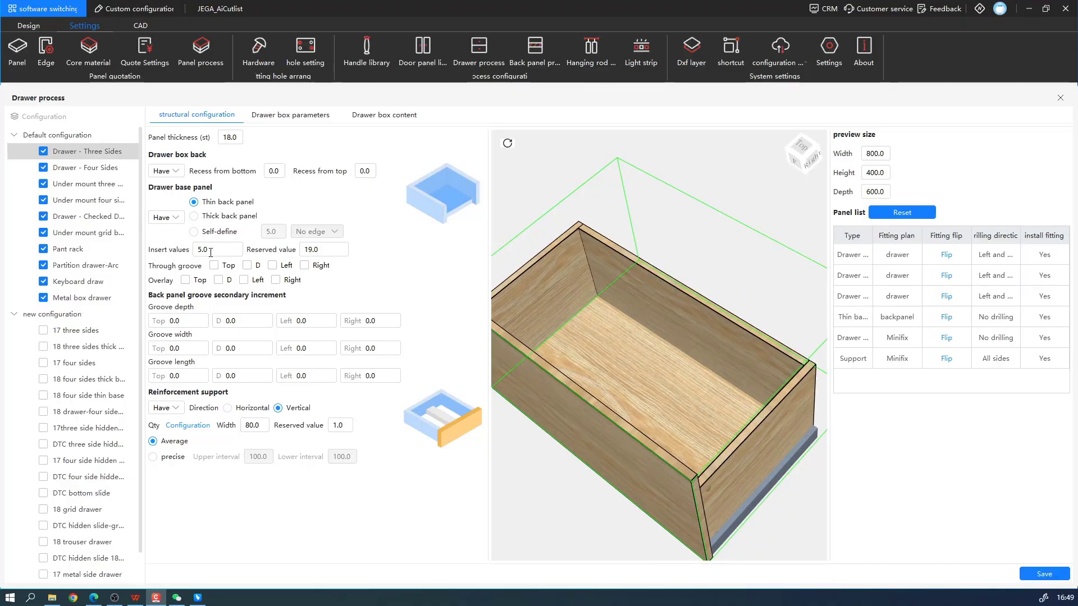
{"action": "left_click_drag", "start_coordinate": [211, 252], "coordinate": [166, 249]}
{"action": "left_click", "coordinate": [213, 265]}
{"action": "left_click", "coordinate": [215, 267]}
{"action": "left_click", "coordinate": [1061, 98]}
{"action": "left_click", "coordinate": [17, 50]}
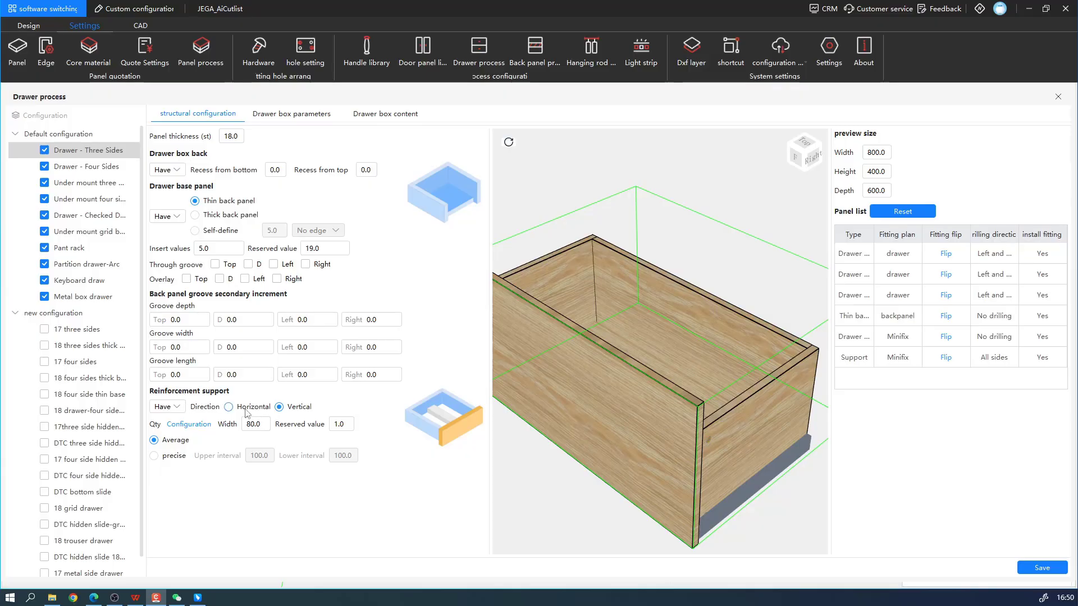
Step: Try the Horizontal direction for the reinforcement support, review its quantity intervals without changes, and return to Vertical
{"action": "left_click_drag", "start_coordinate": [687, 294], "coordinate": [667, 370]}
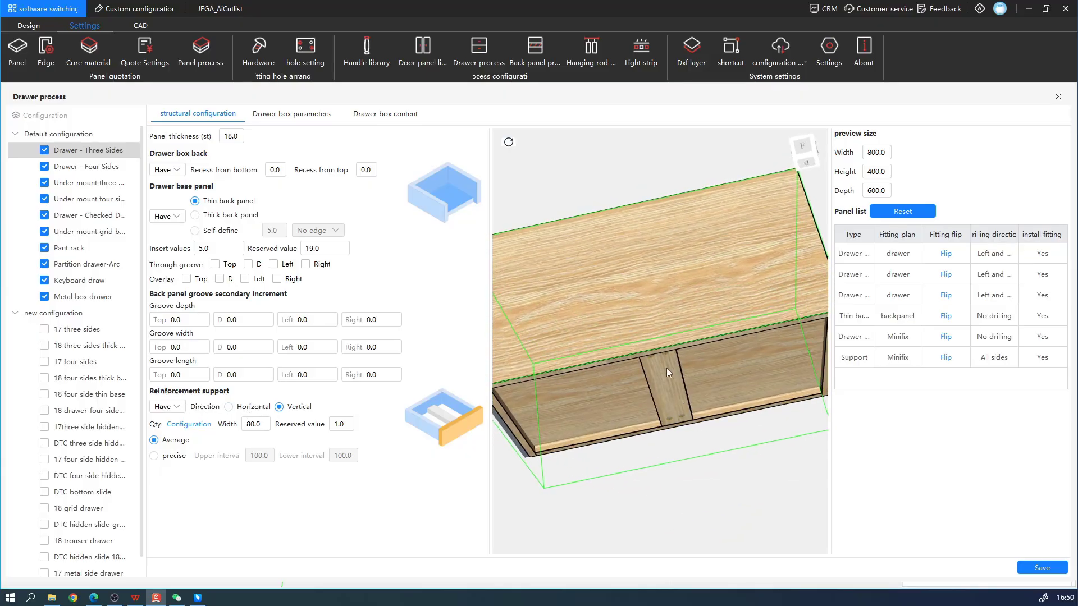
{"action": "left_click", "coordinate": [228, 407]}
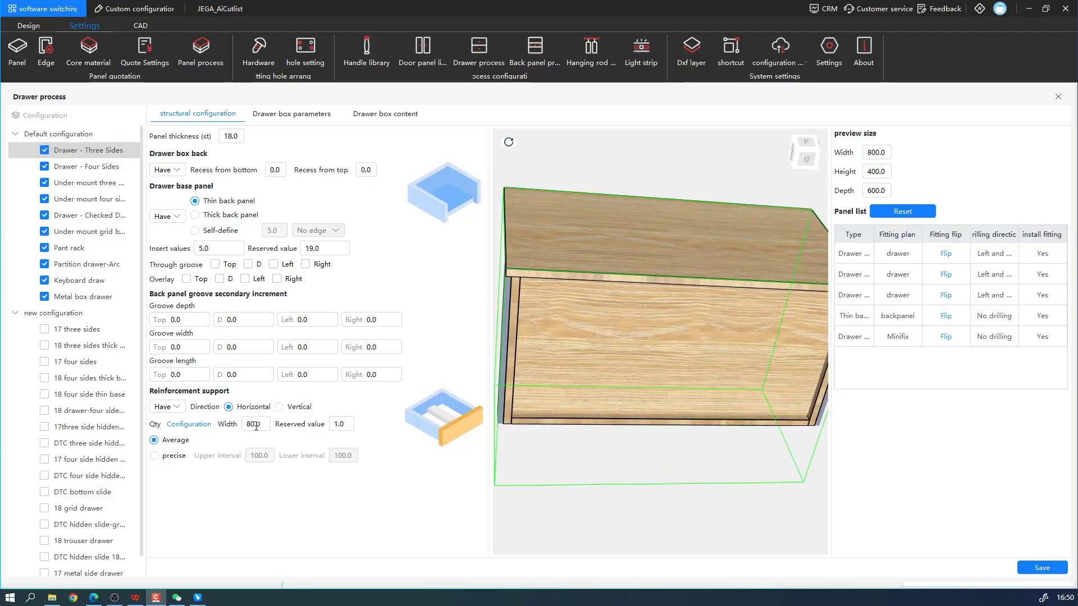
{"action": "left_click", "coordinate": [190, 425]}
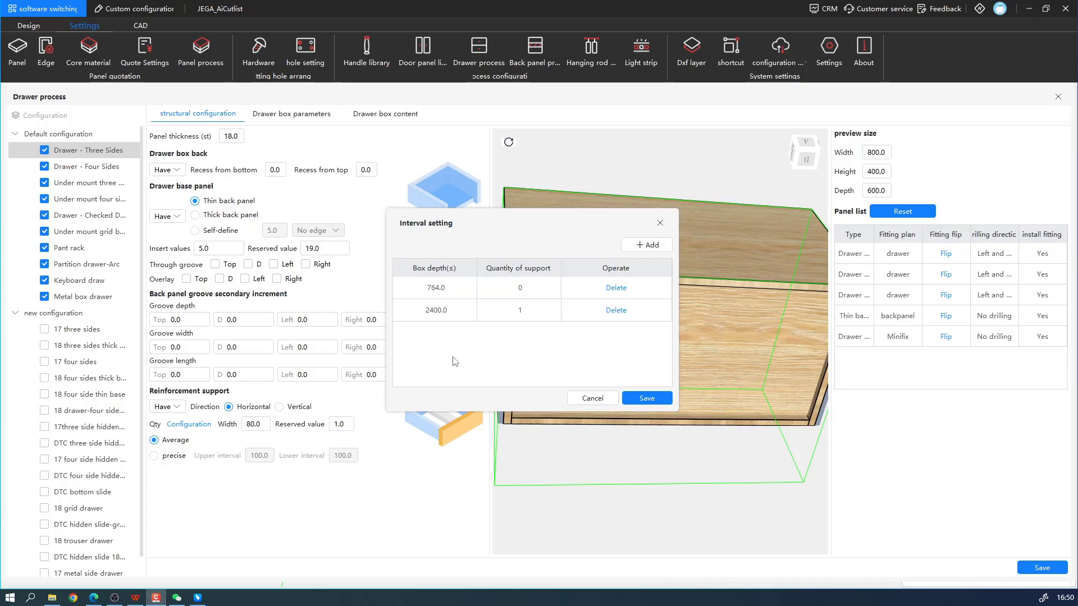
{"action": "left_click_drag", "start_coordinate": [506, 225], "coordinate": [365, 160]}
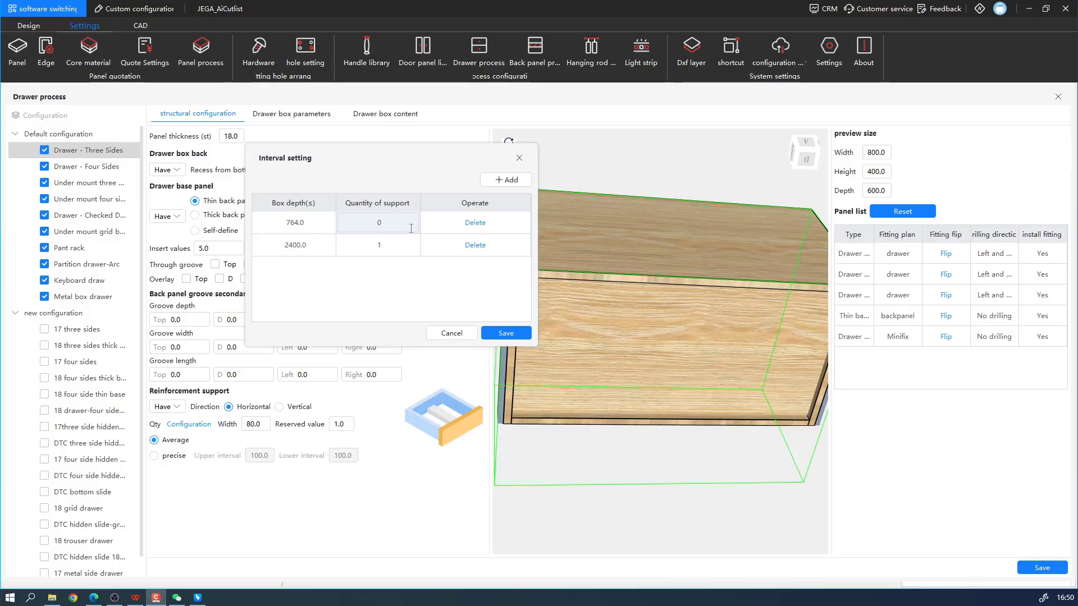
{"action": "left_click", "coordinate": [520, 158]}
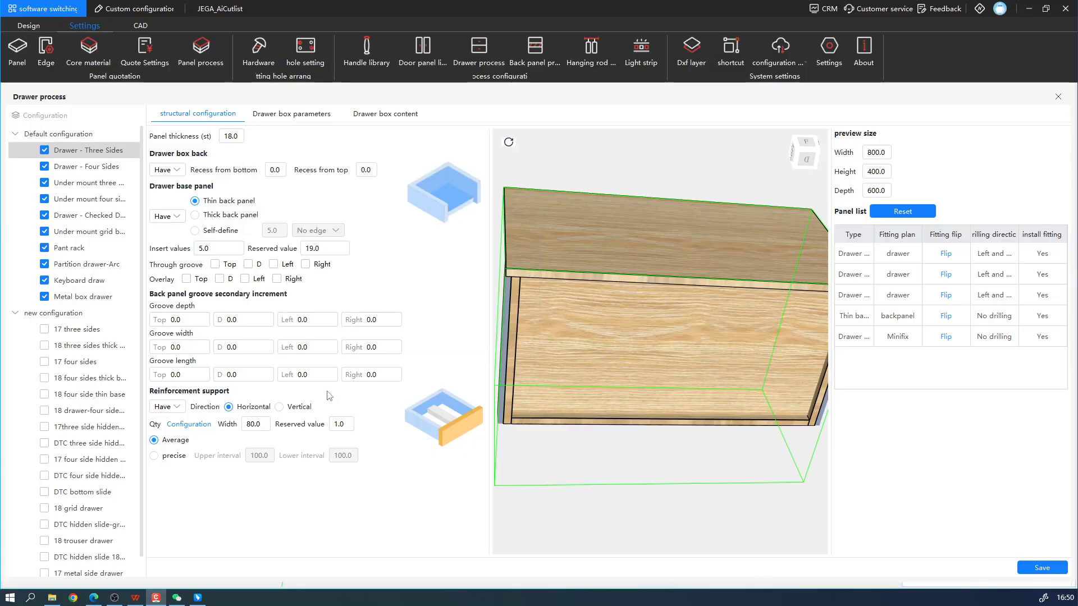
{"action": "left_click", "coordinate": [279, 407]}
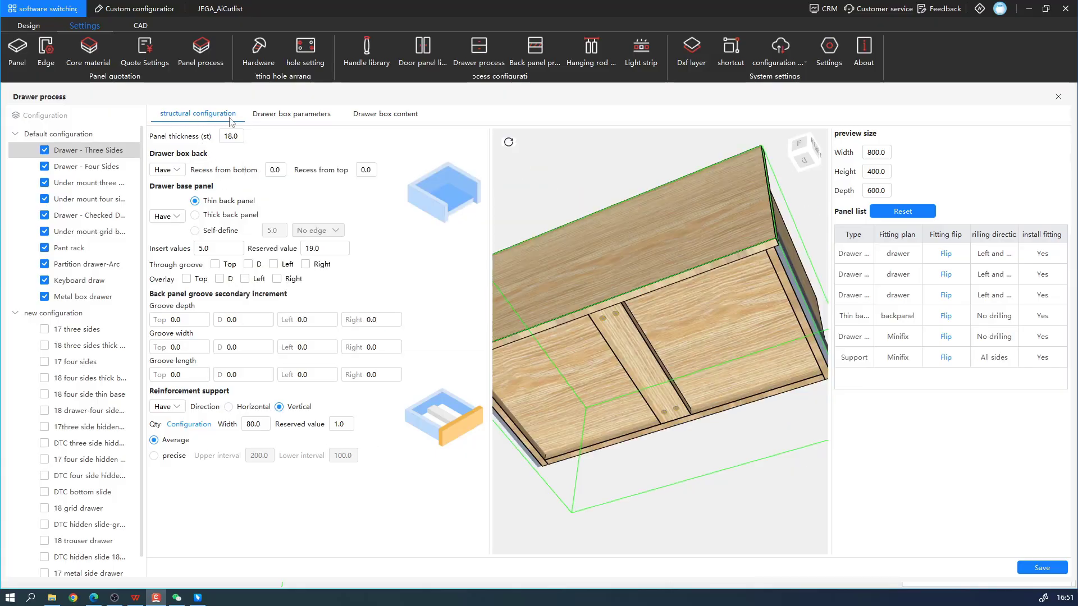
Step: Examine the overlay drawer box height intervals in the drawer box parameters and close them without changes
{"action": "left_click", "coordinate": [279, 116]}
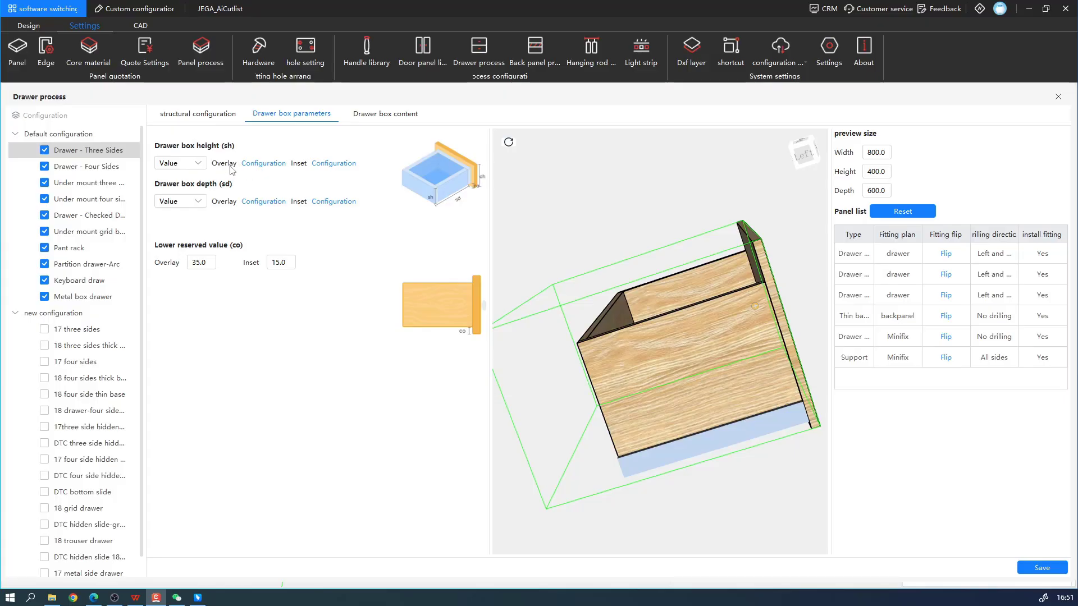
{"action": "left_click", "coordinate": [254, 164]}
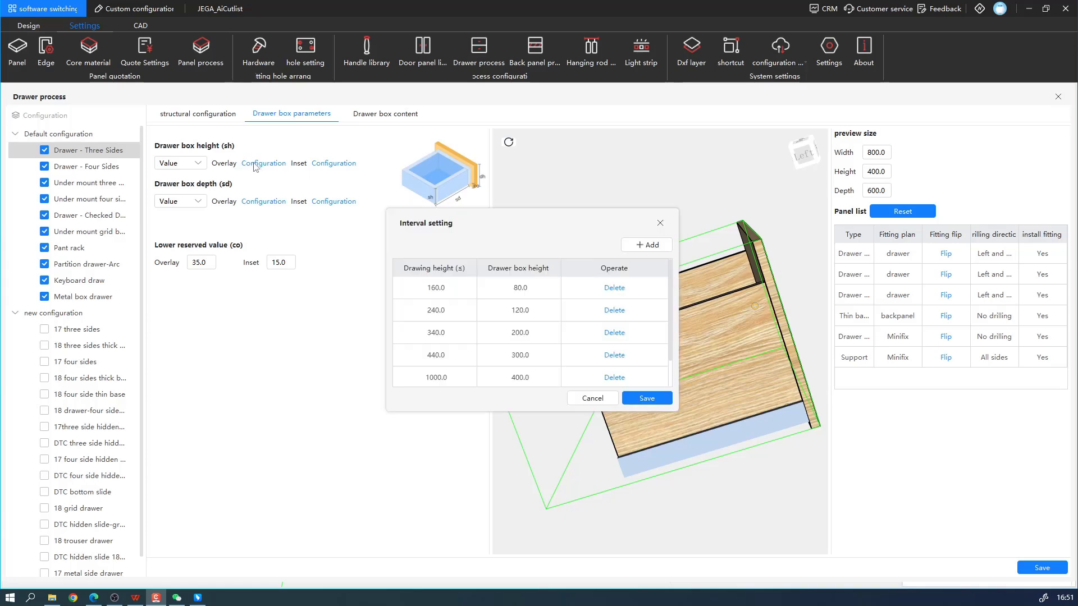
{"action": "left_click_drag", "start_coordinate": [496, 222], "coordinate": [363, 202]}
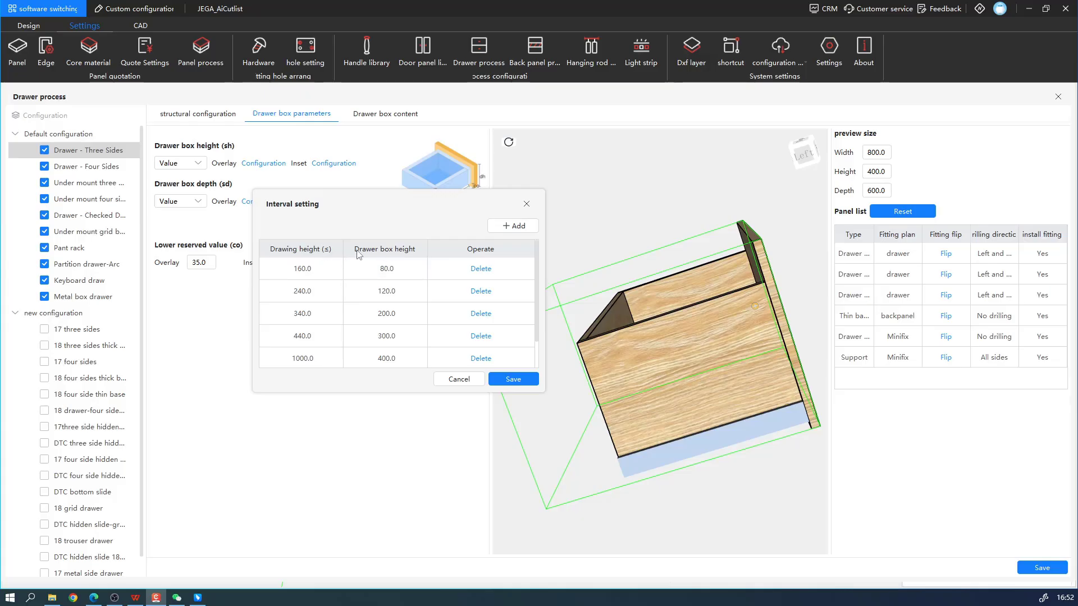
{"action": "key", "text": "Escape"}
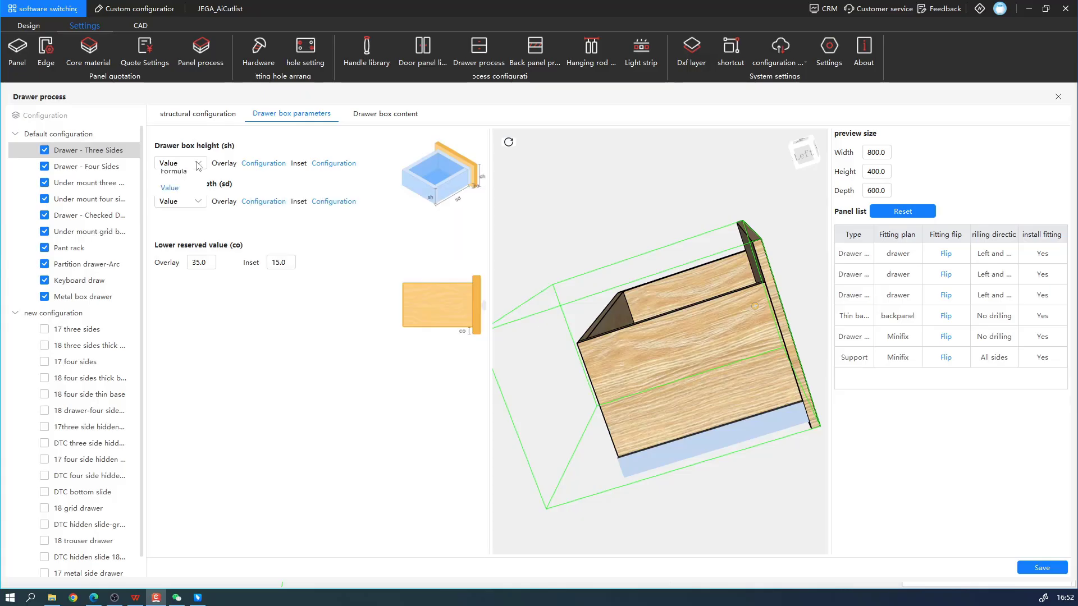
Step: Switch the drawer box height to Formula, review the Overlay formula DH-CO-50, and switch back to Value
{"action": "left_click", "coordinate": [187, 164]}
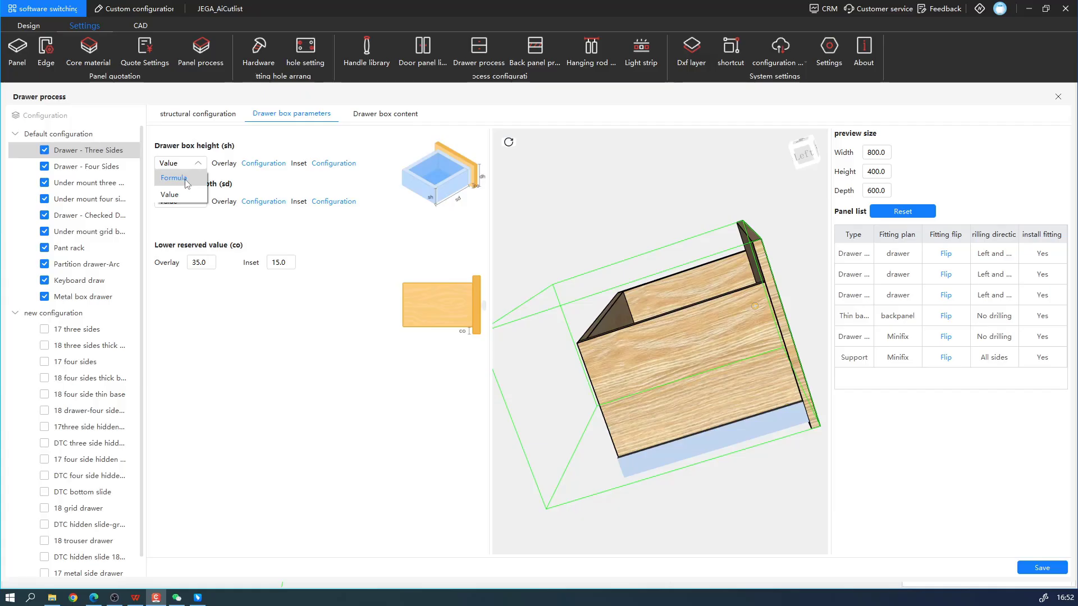
{"action": "left_click", "coordinate": [183, 179]}
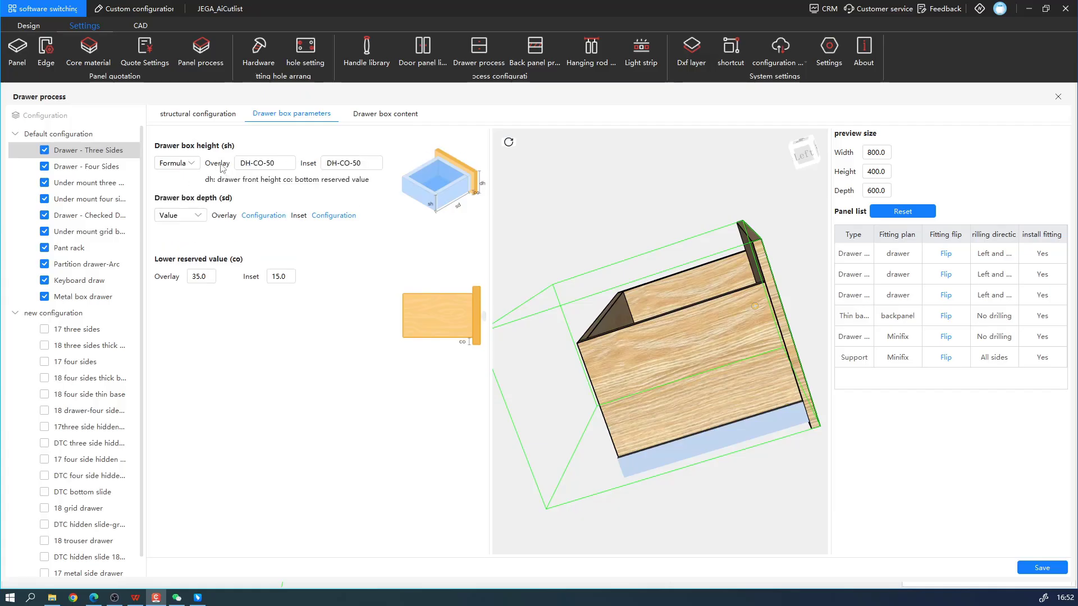
{"action": "double_click", "coordinate": [244, 163]}
{"action": "double_click", "coordinate": [259, 163]}
{"action": "mouse_move", "coordinate": [592, 285]}
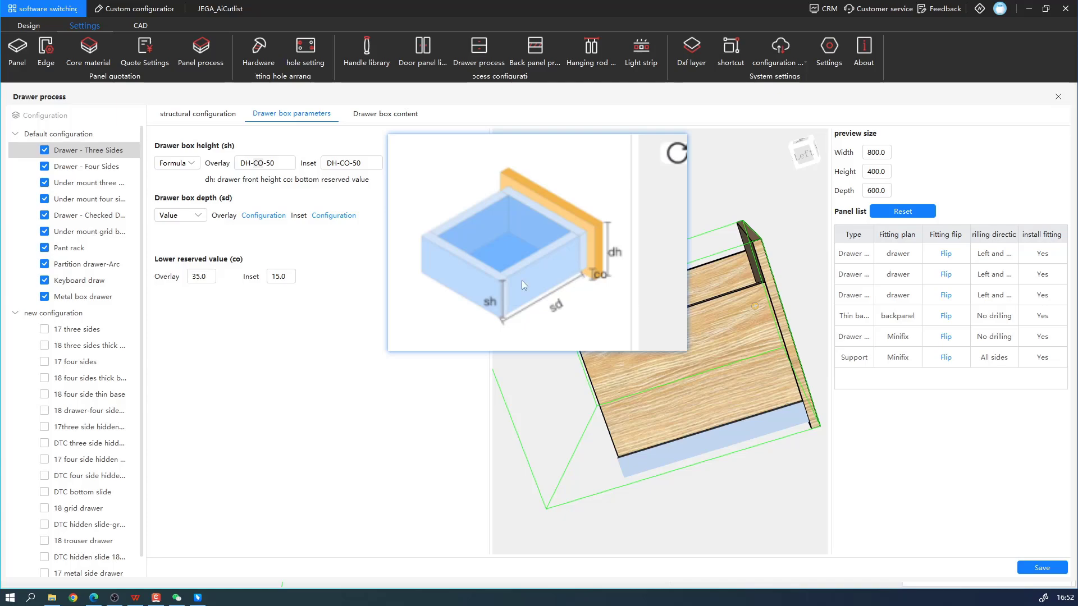
{"action": "left_click_drag", "start_coordinate": [242, 162], "coordinate": [250, 161]}
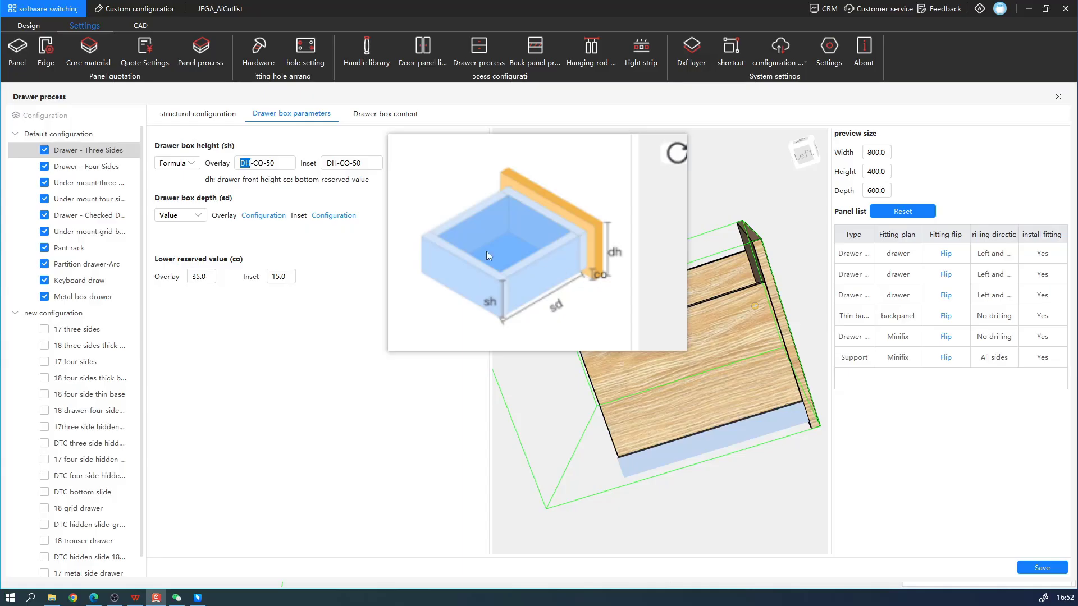
{"action": "left_click", "coordinate": [267, 167]}
{"action": "left_click_drag", "start_coordinate": [275, 163], "coordinate": [270, 164]}
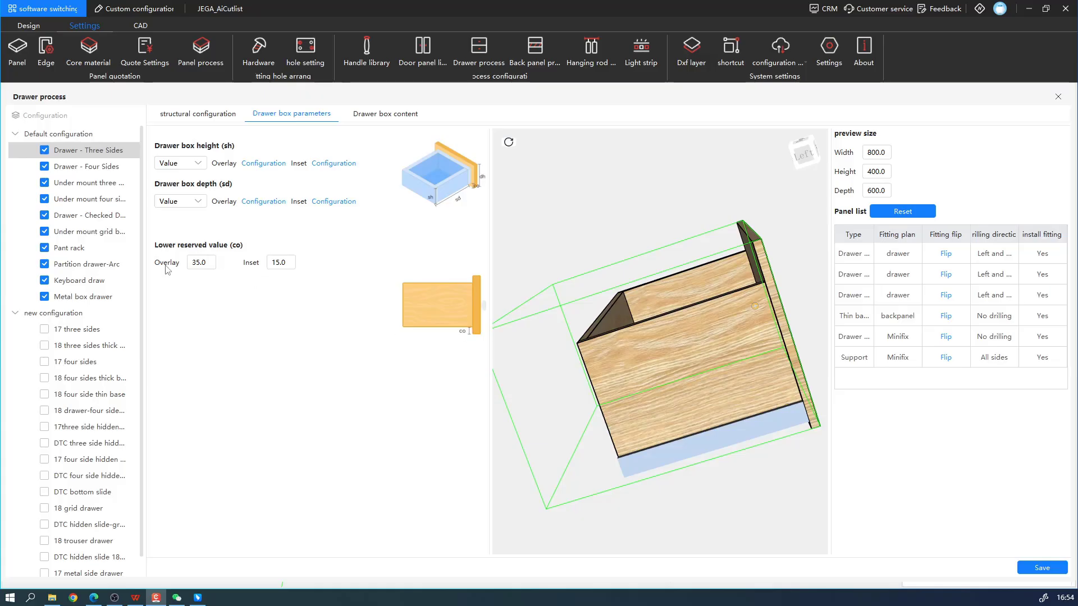
Step: Try the Right Distance direction for the drawer keyhole in the drawer box content, and return the direction to Center
{"action": "double_click", "coordinate": [200, 264]}
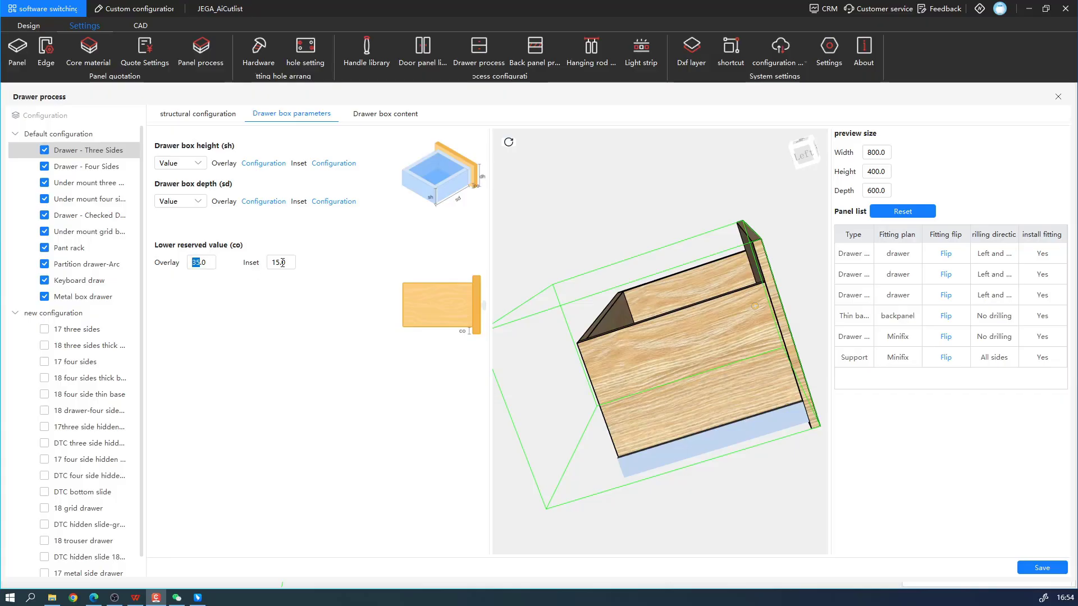
{"action": "left_click", "coordinate": [385, 115]}
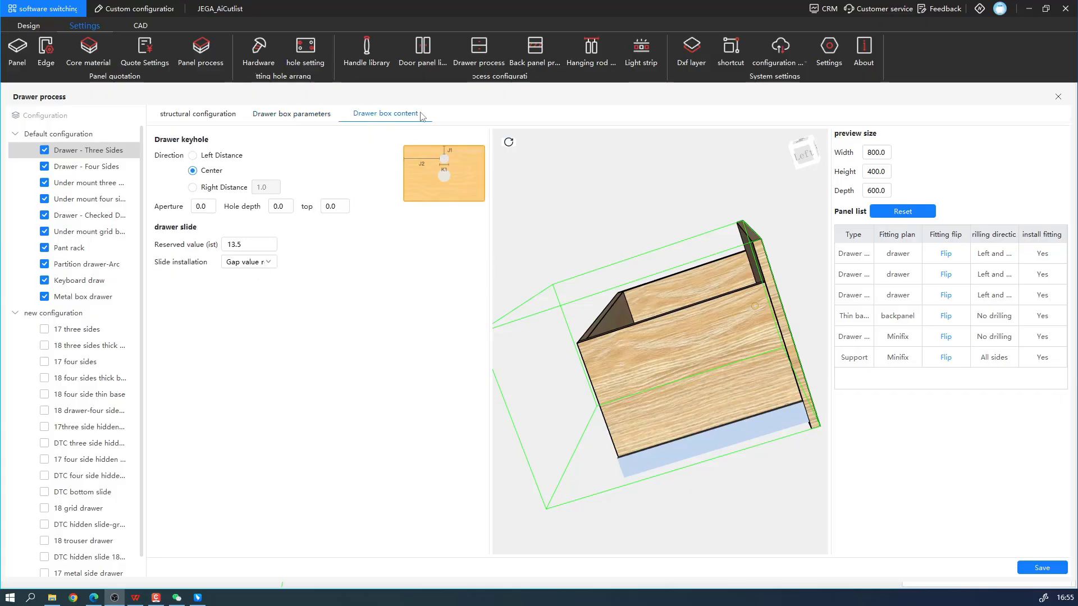
{"action": "left_click", "coordinate": [202, 162]}
{"action": "left_click", "coordinate": [203, 189]}
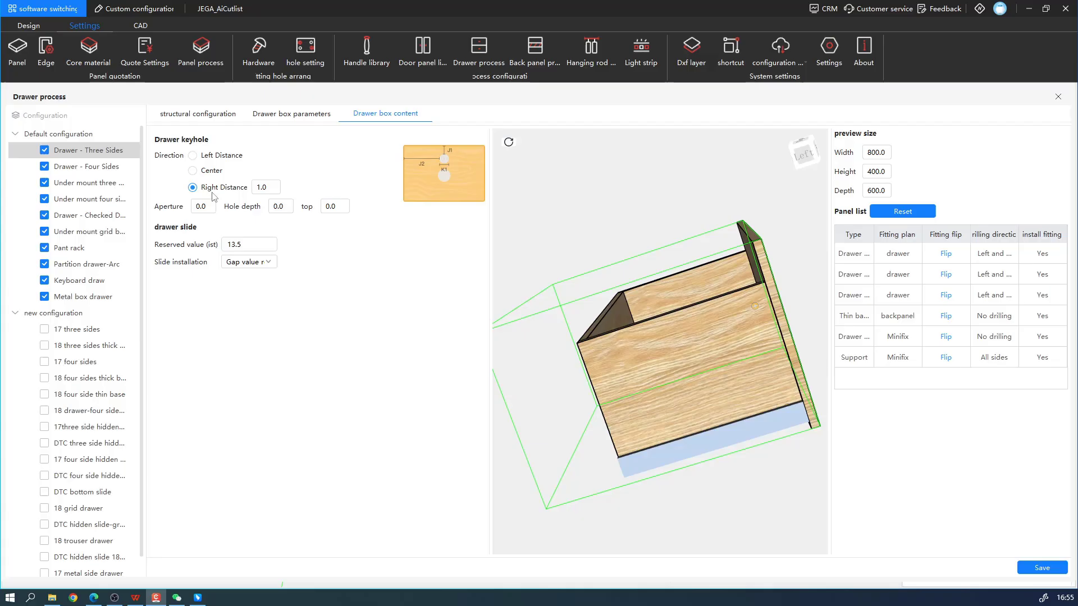
{"action": "left_click", "coordinate": [193, 171]}
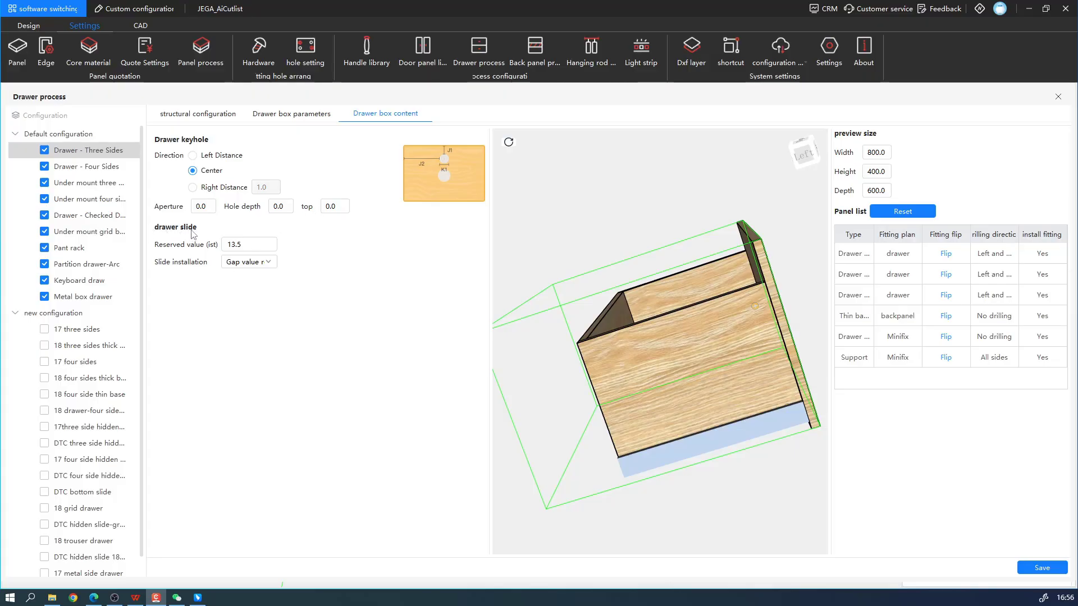
Step: Try the side mount and under mount options for the drawer slide installation, and switch back to the gap value option
{"action": "left_click", "coordinate": [258, 264]}
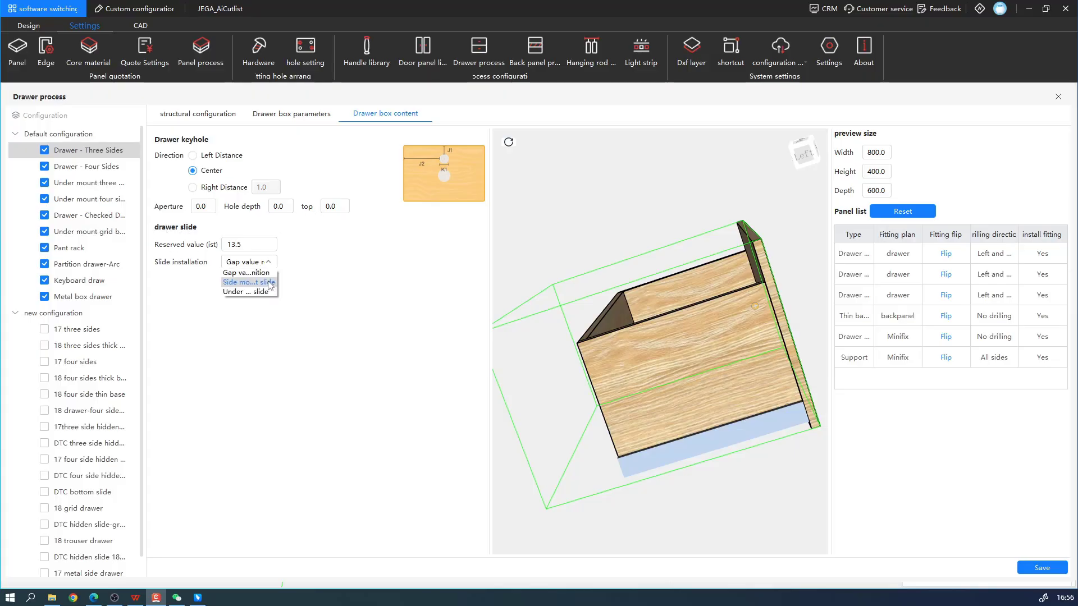
{"action": "left_click", "coordinate": [254, 281]}
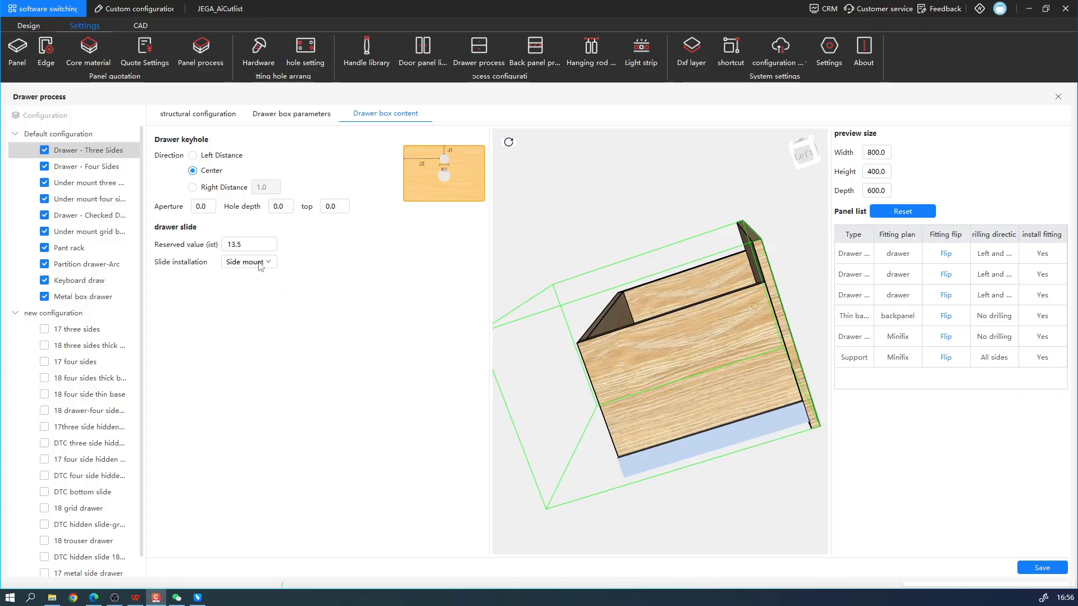
{"action": "left_click", "coordinate": [260, 264]}
{"action": "left_click", "coordinate": [261, 292]}
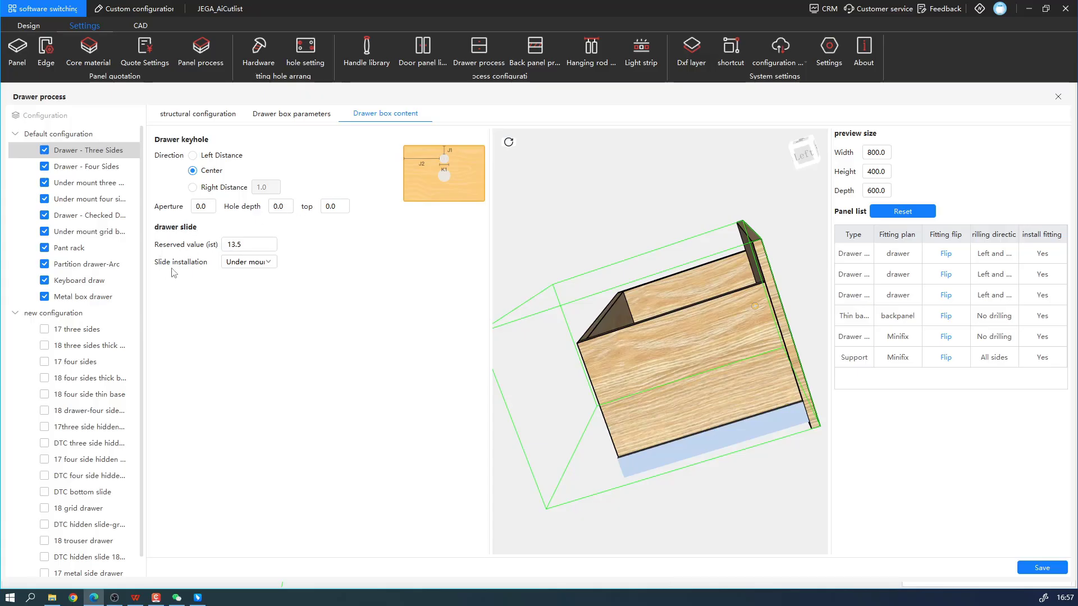
{"action": "left_click", "coordinate": [271, 262]}
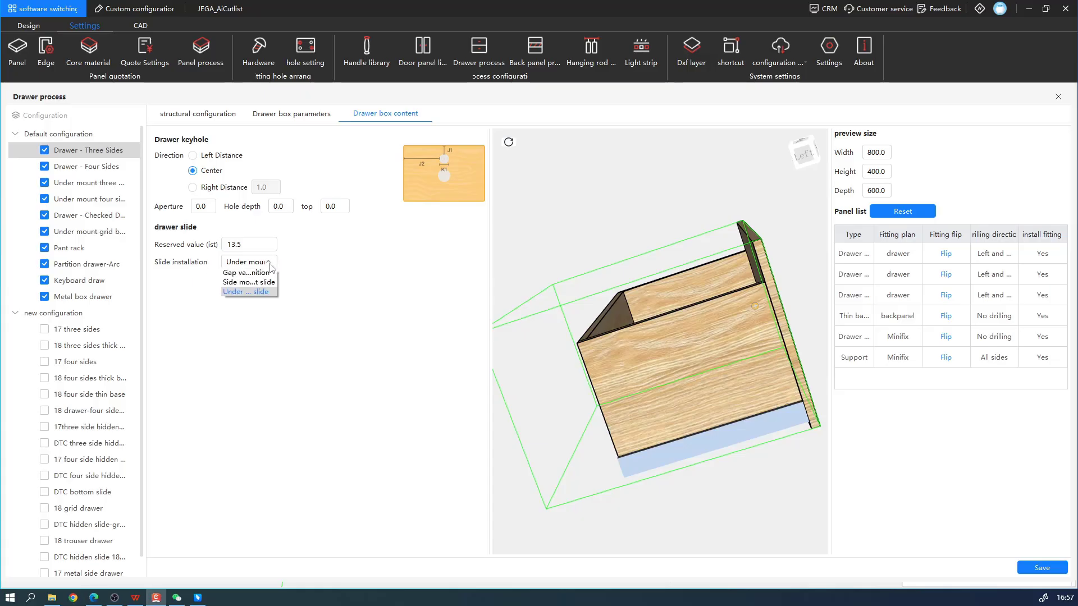
{"action": "left_click", "coordinate": [251, 273]}
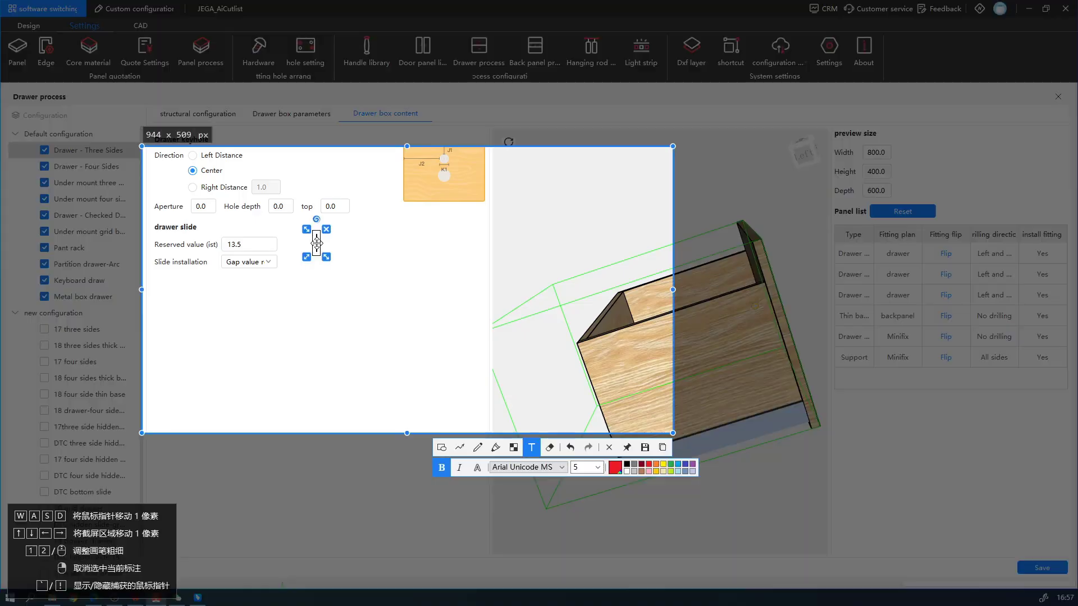
Step: Annotate the screen capture beside the drawer slide reserved value with "10-16 three sides" and "2-8 undermount slide", and leave the capture
{"action": "type", "text": "10-16"}
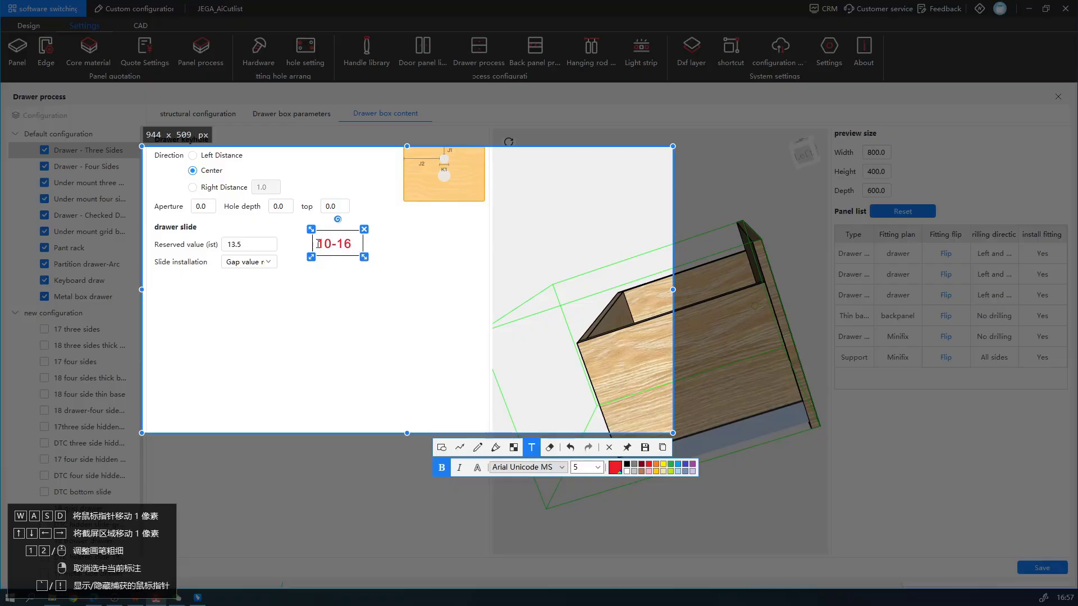
{"action": "type", "text": "  three sid"}
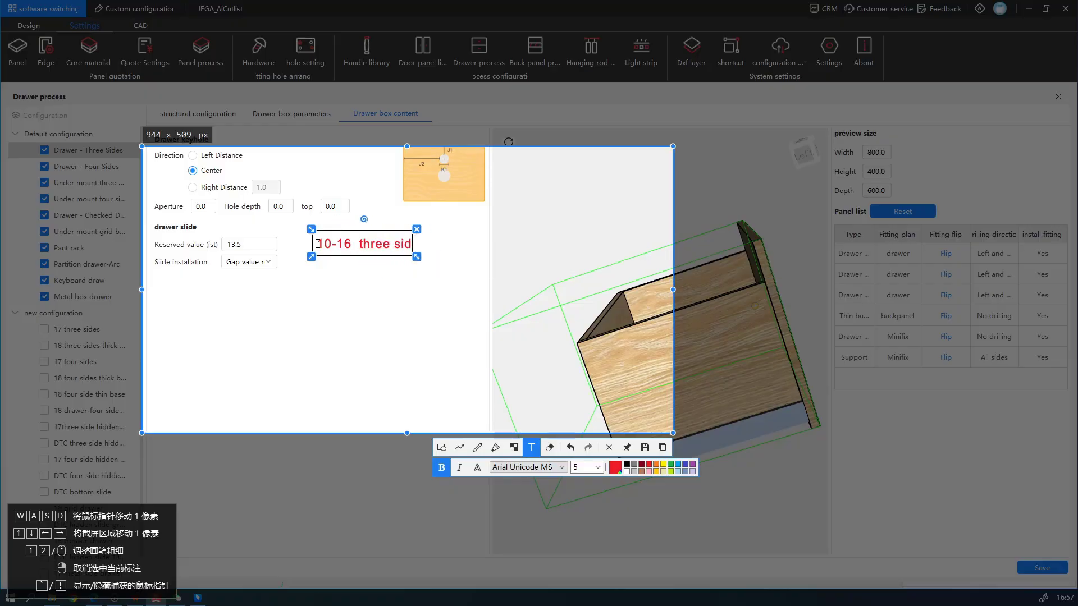
{"action": "type", "text": "es"}
{"action": "key", "text": "Return"}
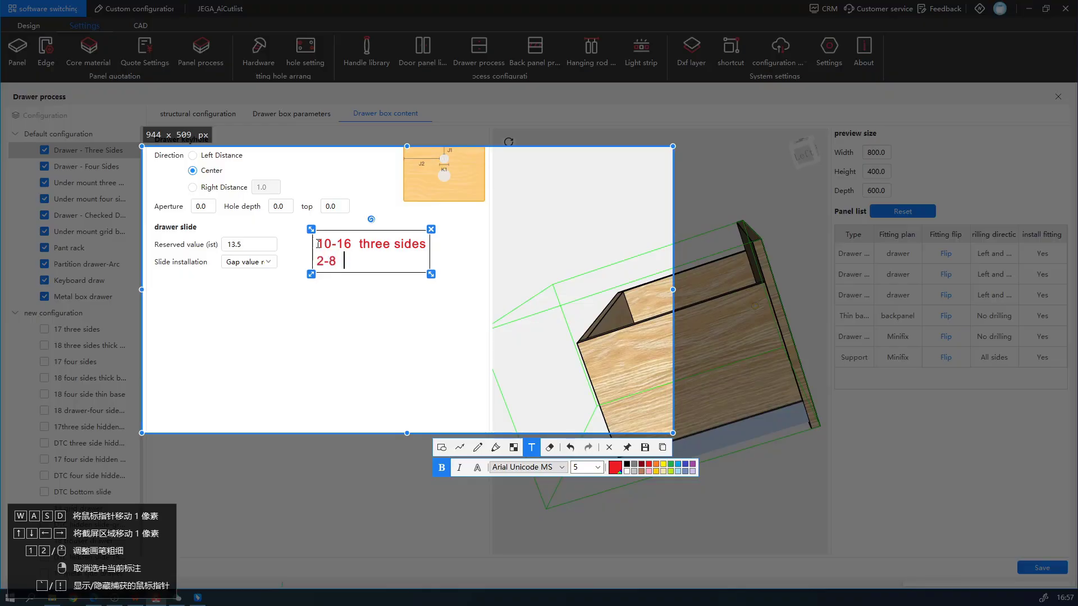
{"action": "type", "text": "2-8 undermou"}
{"action": "key", "text": "BackSpace"}
{"action": "key", "text": "BackSpace"}
{"action": "key", "text": "BackSpace"}
{"action": "type", "text": "mount slide"}
{"action": "left_click", "coordinate": [224, 190]}
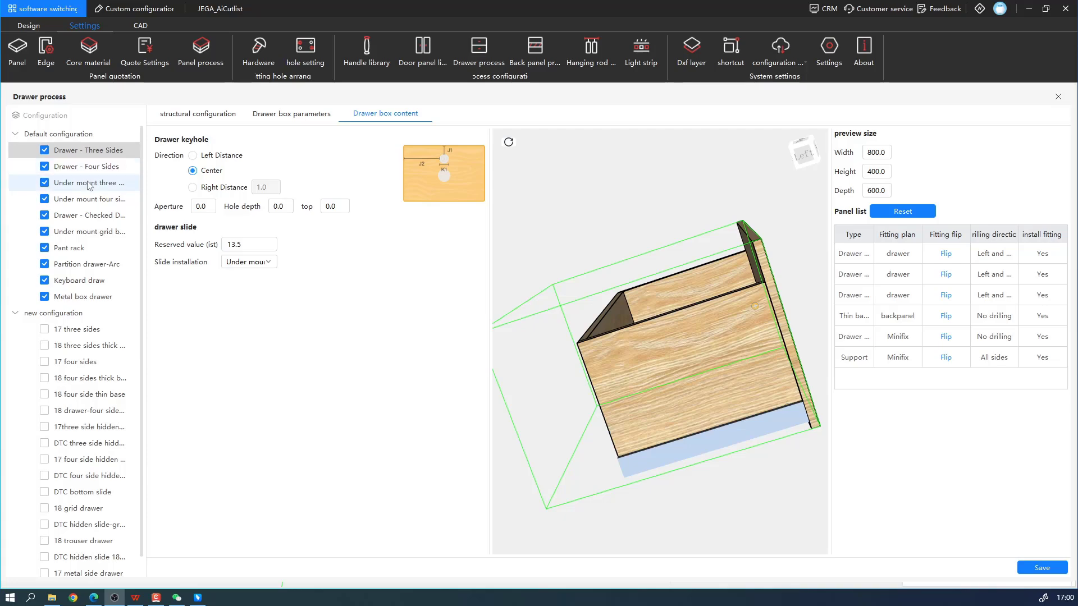
Step: In the under mount three-sided drawer's box parameters, enable the backplane notch for the under mount slide and inspect it in the preview
{"action": "left_click", "coordinate": [88, 184]}
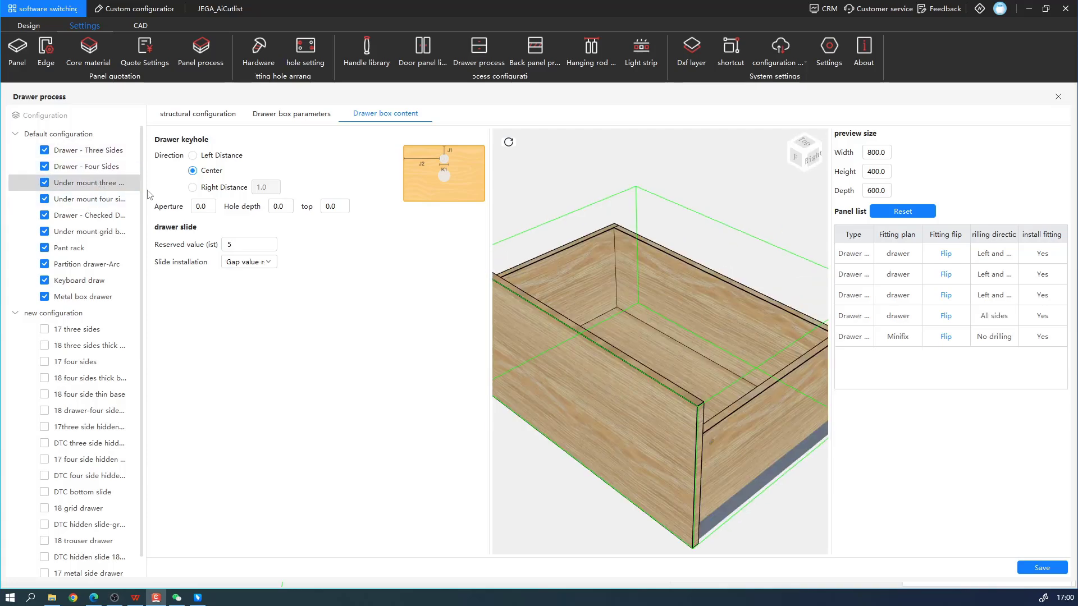
{"action": "left_click", "coordinate": [292, 120]}
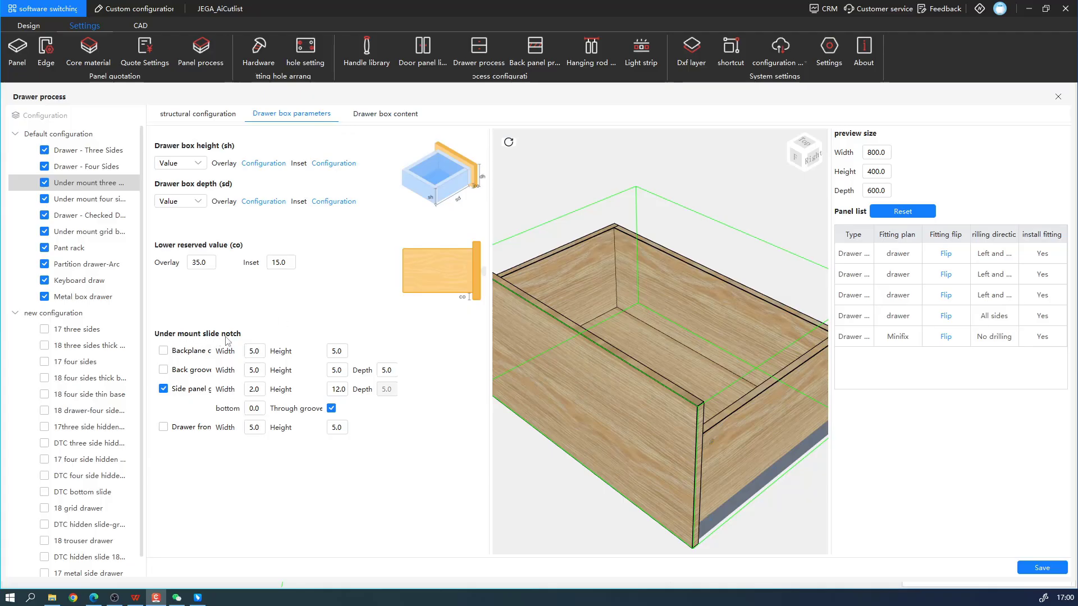
{"action": "left_click", "coordinate": [164, 351]}
{"action": "left_click_drag", "start_coordinate": [686, 435], "coordinate": [631, 345]}
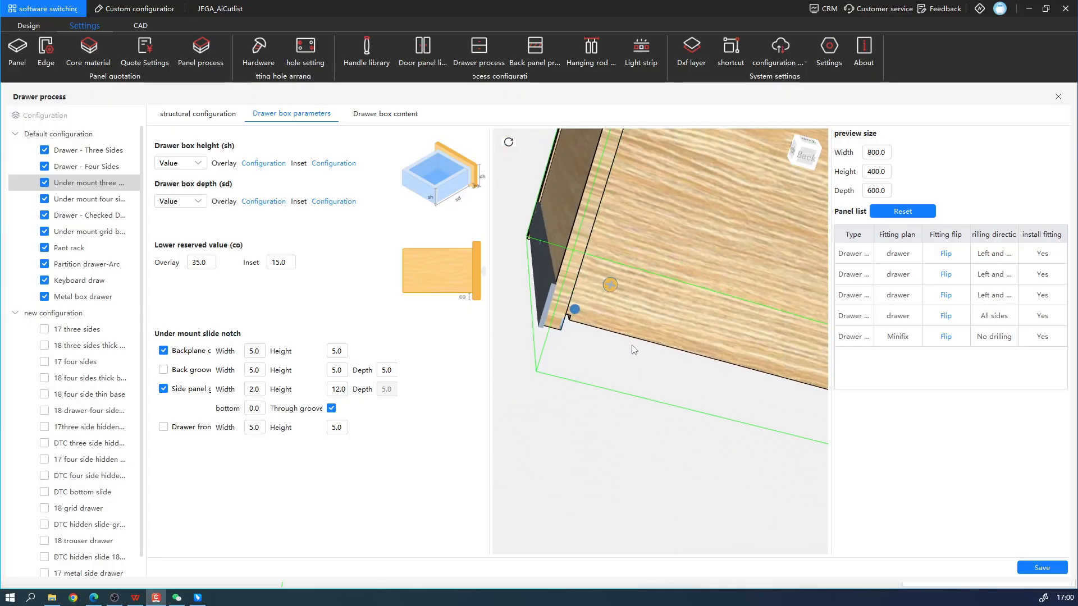
{"action": "left_click_drag", "start_coordinate": [573, 316], "coordinate": [645, 328]}
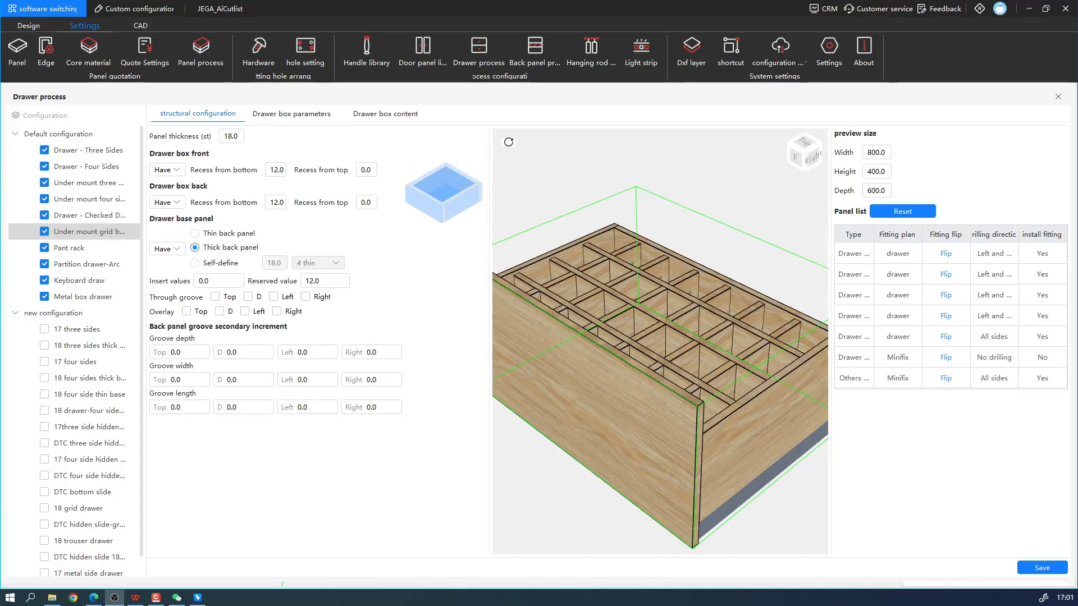
Step: Examine the Partition drawer-Arc structure and its grid content settings, and close the drawer process settings
{"action": "left_click", "coordinate": [90, 265]}
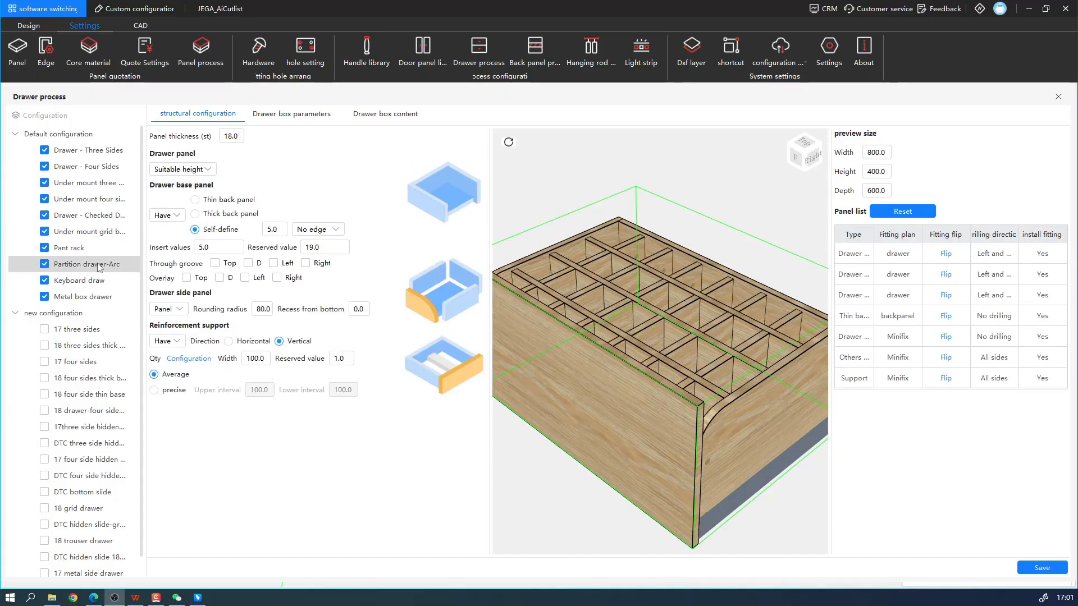
{"action": "left_click", "coordinate": [375, 120]}
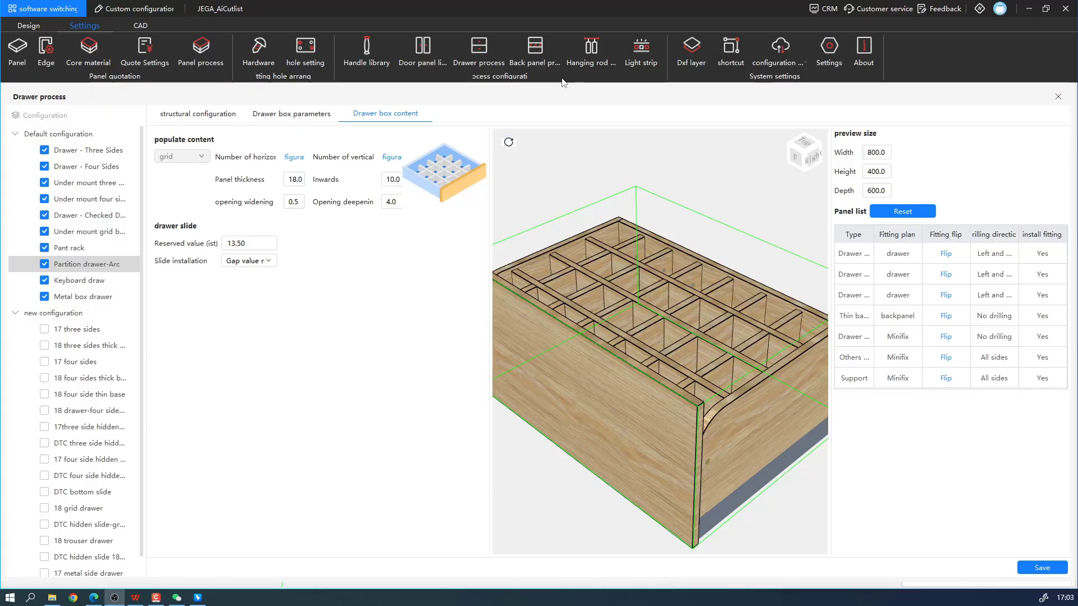
{"action": "left_click", "coordinate": [1058, 96]}
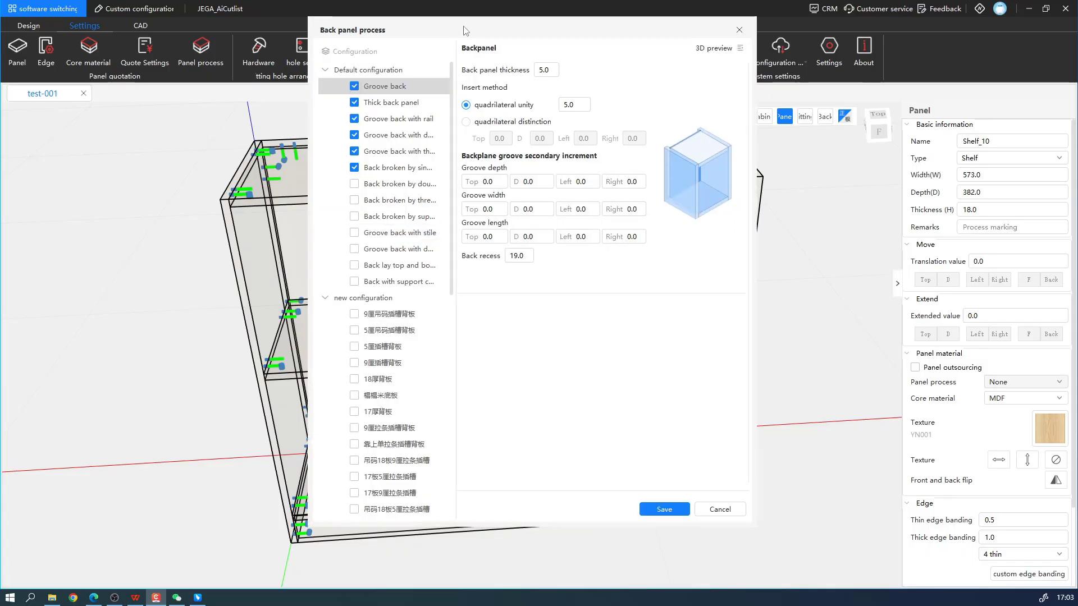
Step: Examine the Thick back panel and Groove back with rail processes, and try creating a new configuration from the rail one
{"action": "left_click_drag", "start_coordinate": [462, 35], "coordinate": [275, 52]}
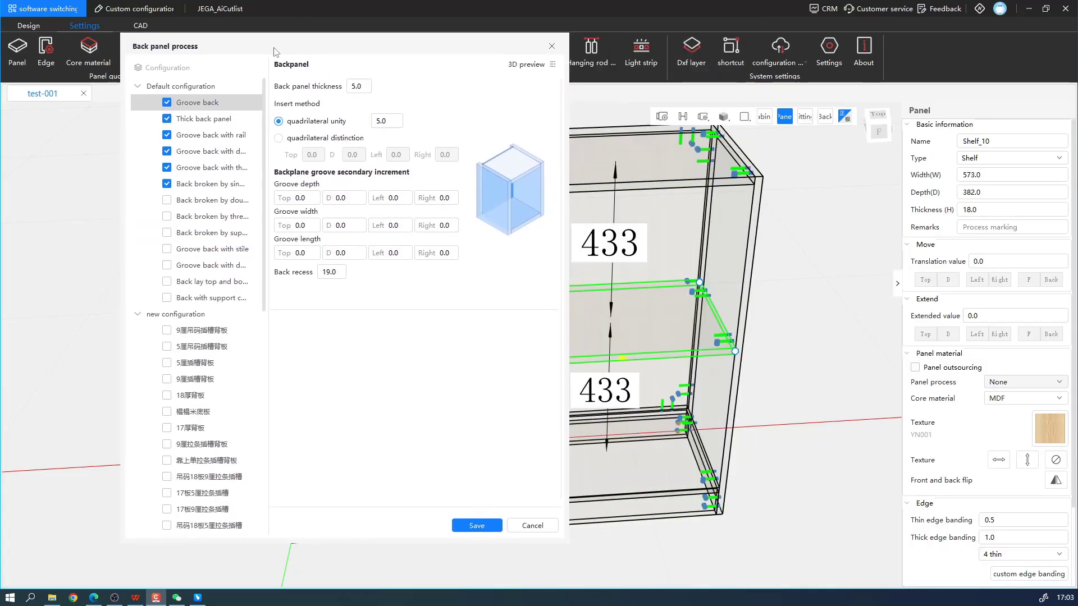
{"action": "left_click", "coordinate": [235, 119]}
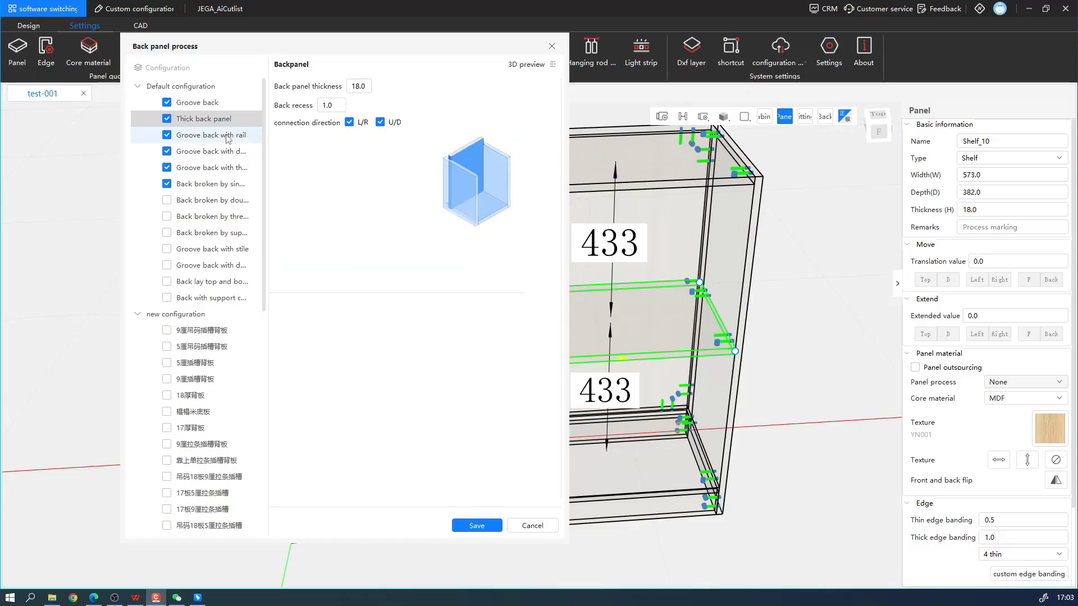
{"action": "left_click", "coordinate": [238, 135]}
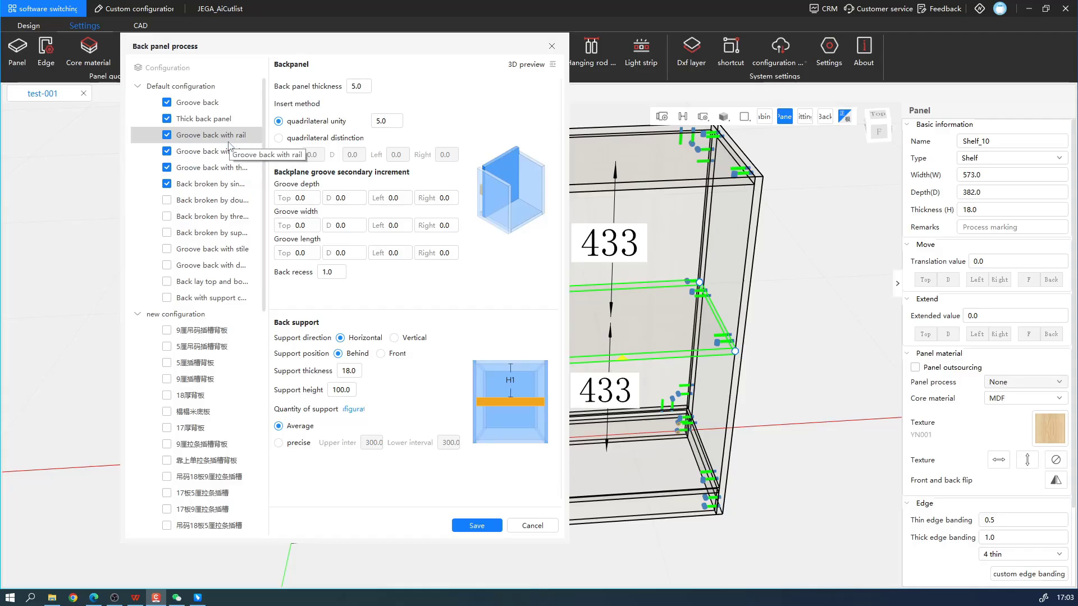
{"action": "right_click", "coordinate": [228, 142]}
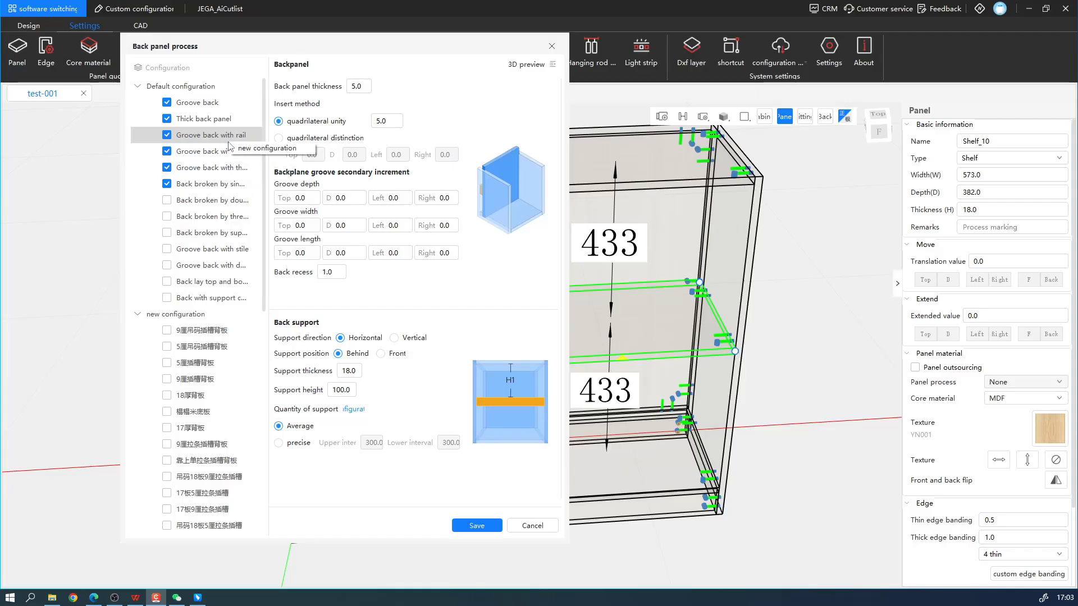
{"action": "left_click", "coordinate": [233, 149]}
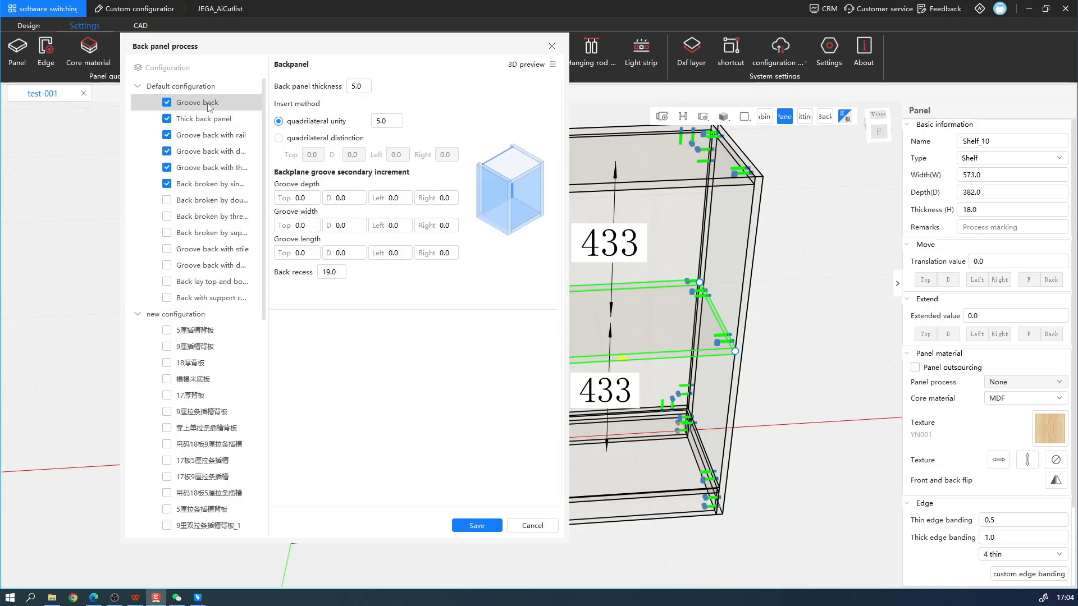
Step: Create a new back panel configuration based on the default Groove back and locate it among the new configurations
{"action": "right_click", "coordinate": [230, 105]}
{"action": "left_click", "coordinate": [238, 110]}
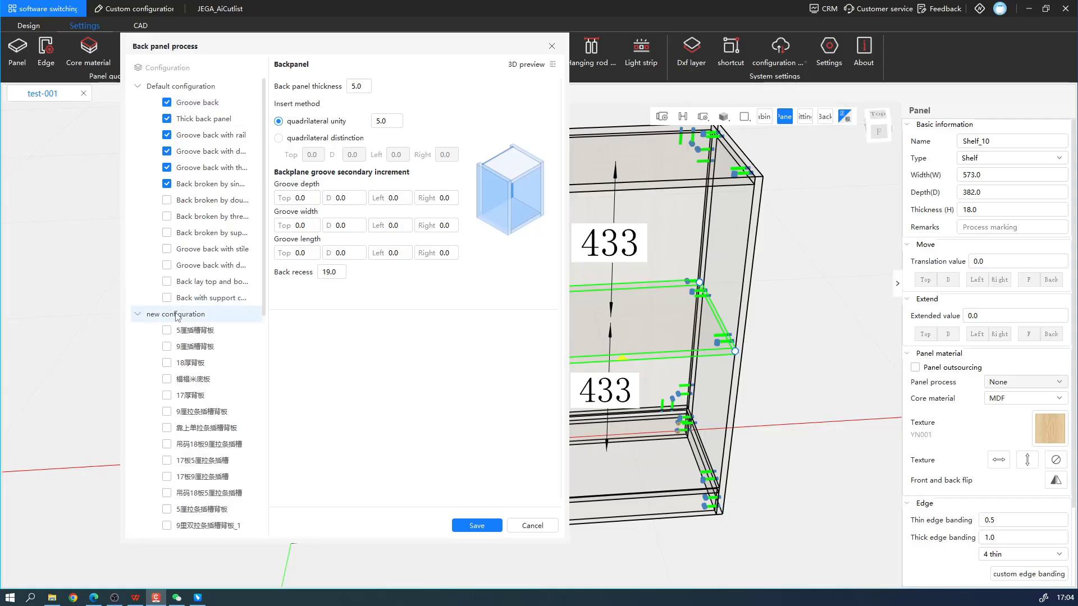
{"action": "scroll", "coordinate": [179, 315], "scroll_direction": "down", "scroll_amount": 8}
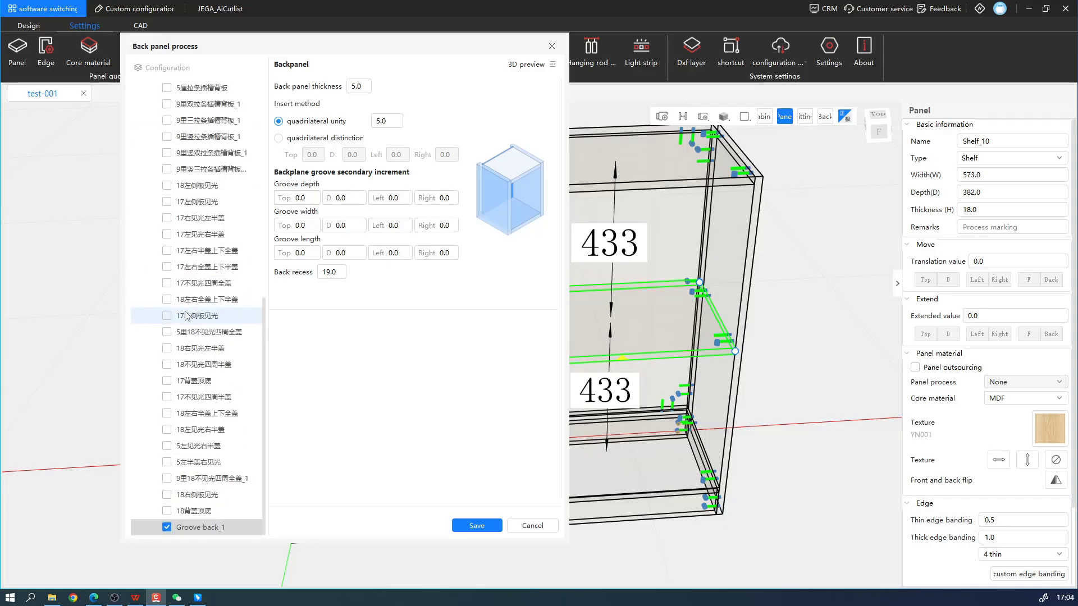
Step: Rename the copied back panel configuration as Groove back_9 and set its back panel thickness to 9.0
{"action": "right_click", "coordinate": [209, 532]}
{"action": "left_click", "coordinate": [247, 548]}
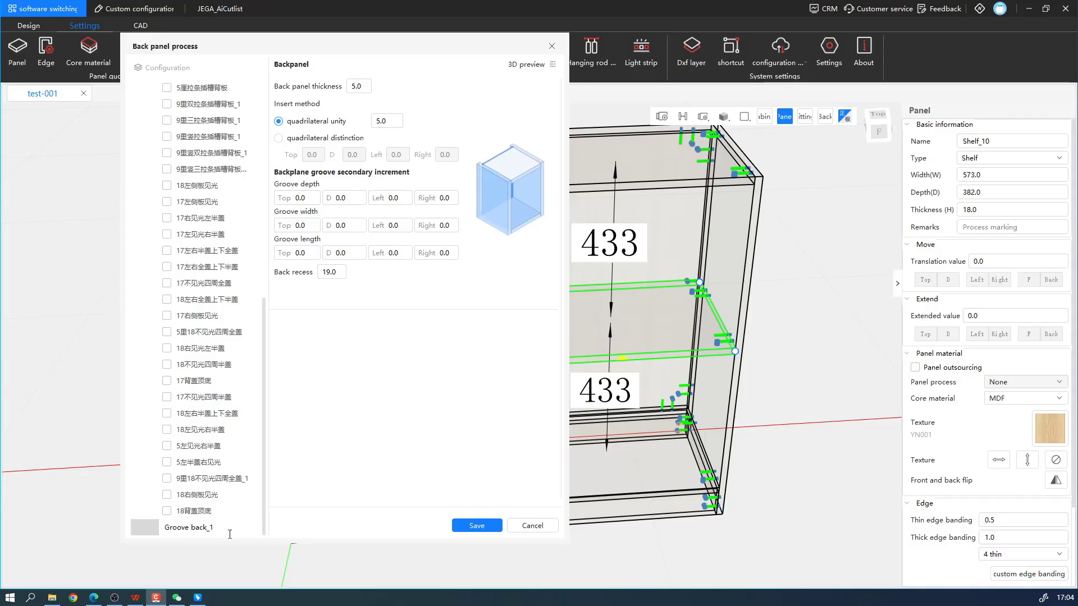
{"action": "key", "text": "BackSpace"}
{"action": "key", "text": "Return"}
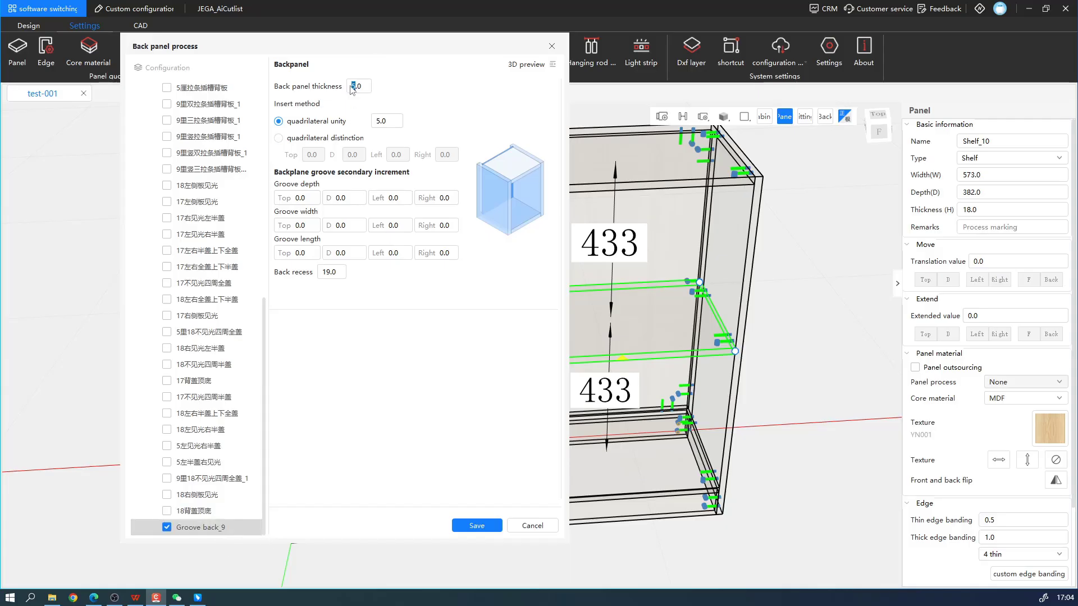
{"action": "left_click_drag", "start_coordinate": [352, 87], "coordinate": [397, 98]}
Step: Examine the default Thick back panel, Groove back with rail and following grooved back configurations, including their connection directions and back support
{"action": "scroll", "coordinate": [197, 281], "scroll_direction": "up", "scroll_amount": 10}
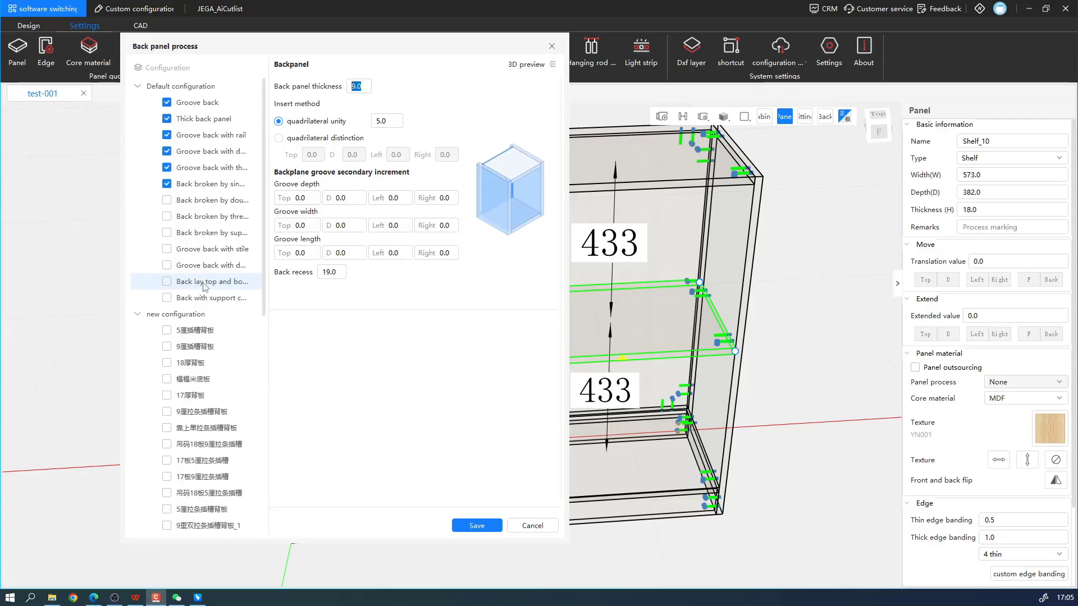
{"action": "left_click", "coordinate": [202, 119]}
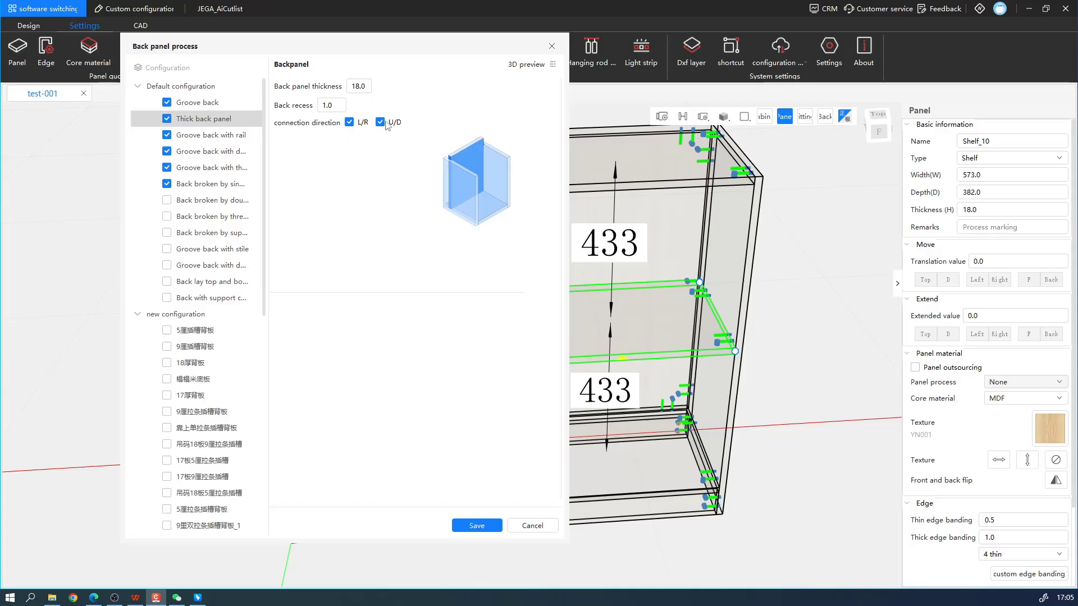
{"action": "left_click", "coordinate": [217, 136]}
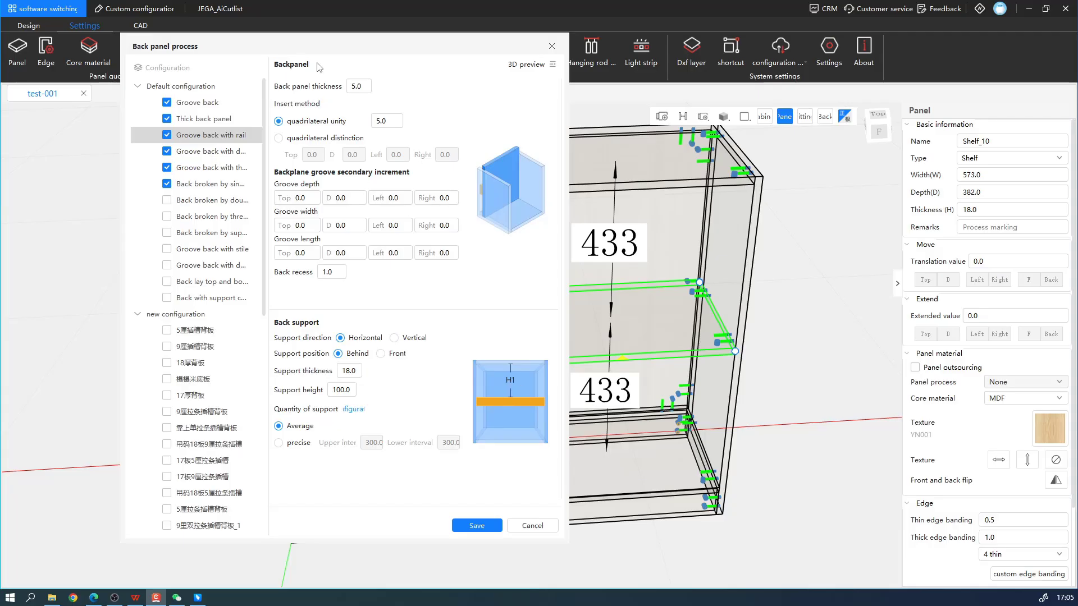
{"action": "mouse_move", "coordinate": [509, 197]}
{"action": "left_click", "coordinate": [208, 159]}
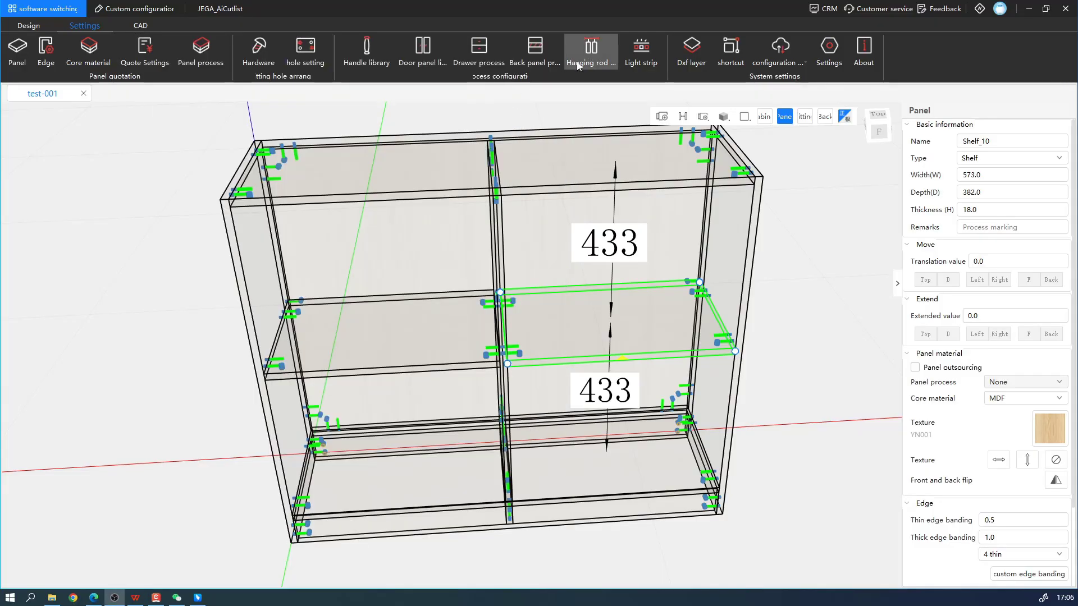
Step: Confirm Cloth rod as the pole of the default hanging rod configuration, check its Flange housing and save the configuration
{"action": "left_click", "coordinate": [591, 49]}
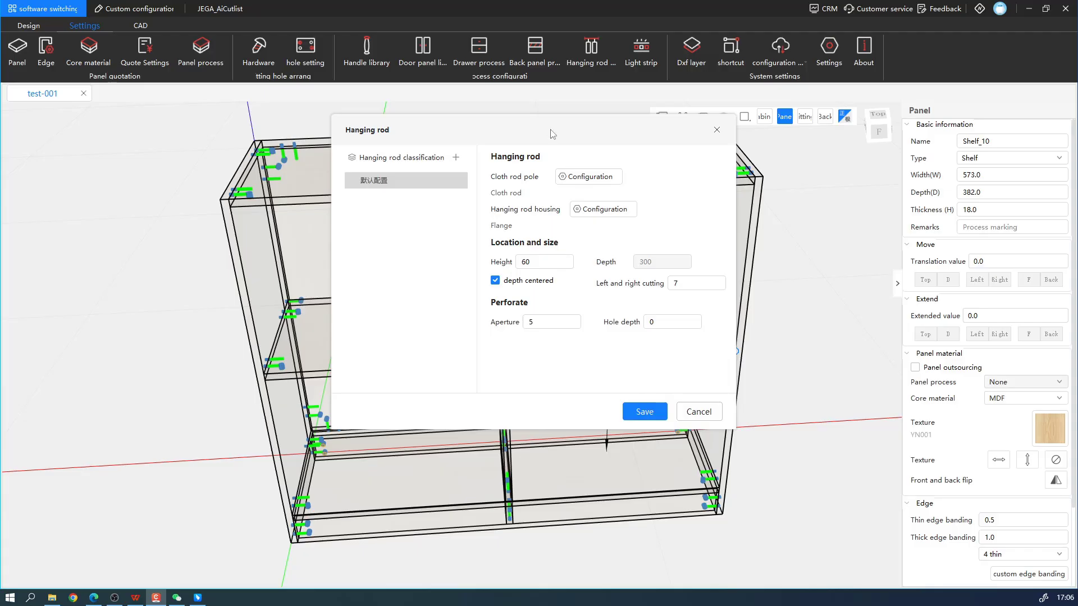
{"action": "left_click_drag", "start_coordinate": [550, 134], "coordinate": [476, 129]}
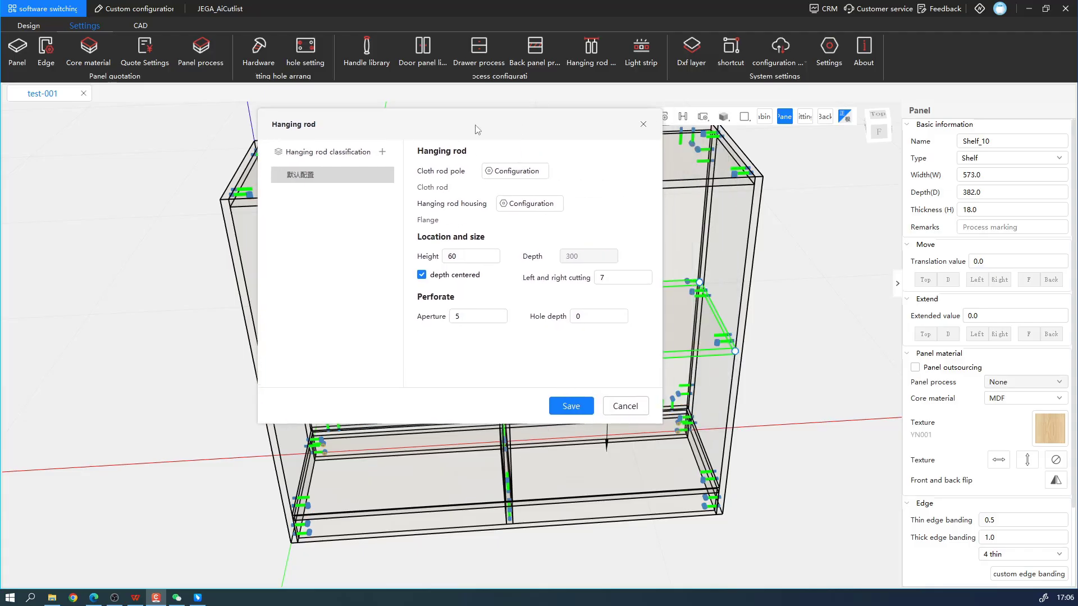
{"action": "left_click", "coordinate": [521, 172]}
{"action": "left_click_drag", "start_coordinate": [478, 115], "coordinate": [623, 128]}
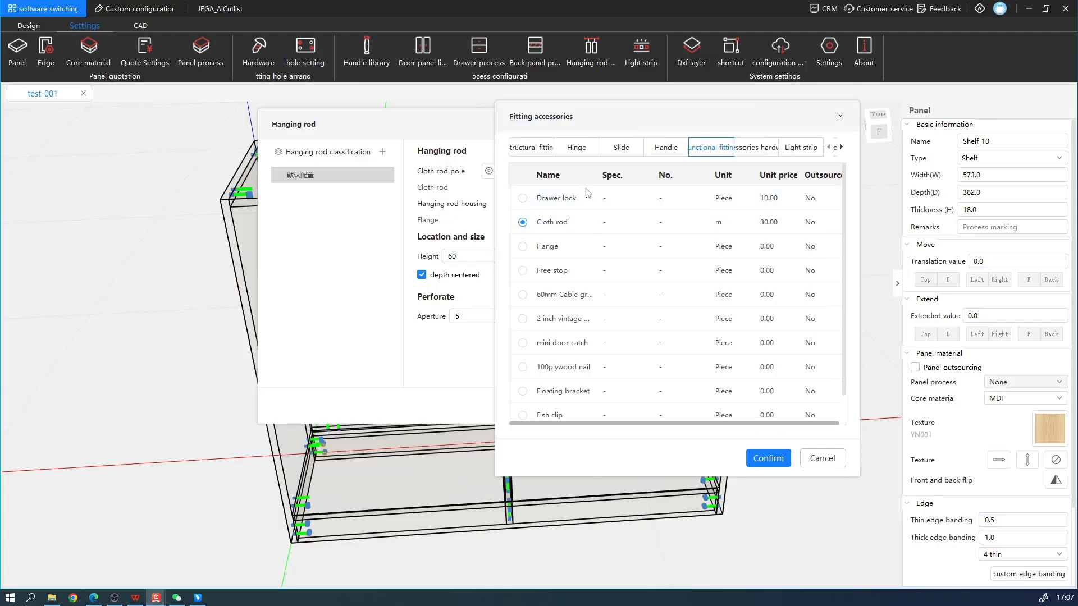
{"action": "left_click", "coordinate": [768, 458]}
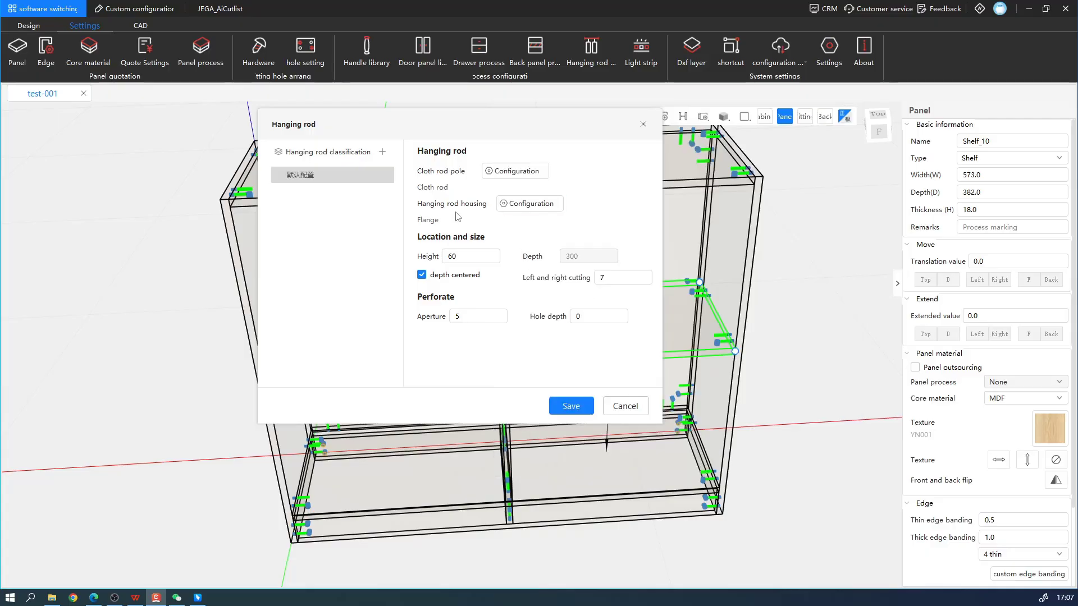
{"action": "left_click", "coordinate": [506, 203]}
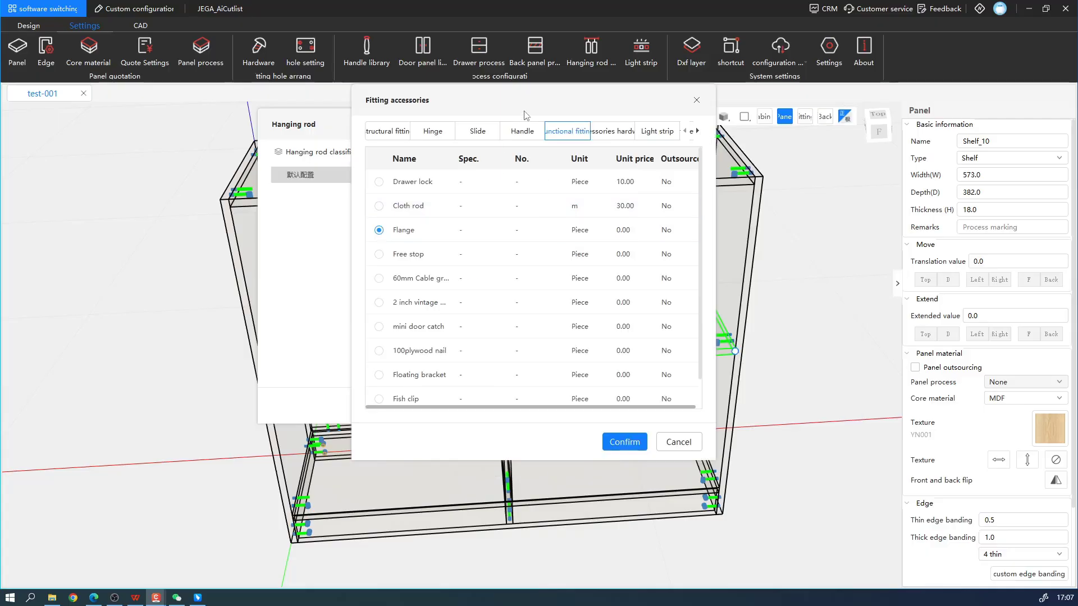
{"action": "left_click", "coordinate": [696, 100]}
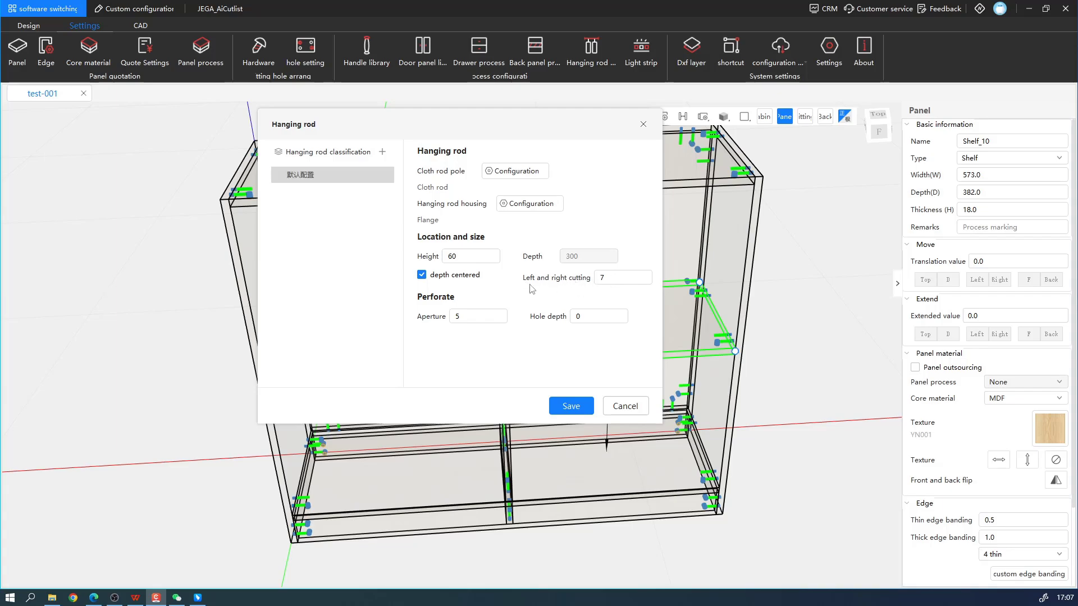
{"action": "left_click", "coordinate": [571, 406]}
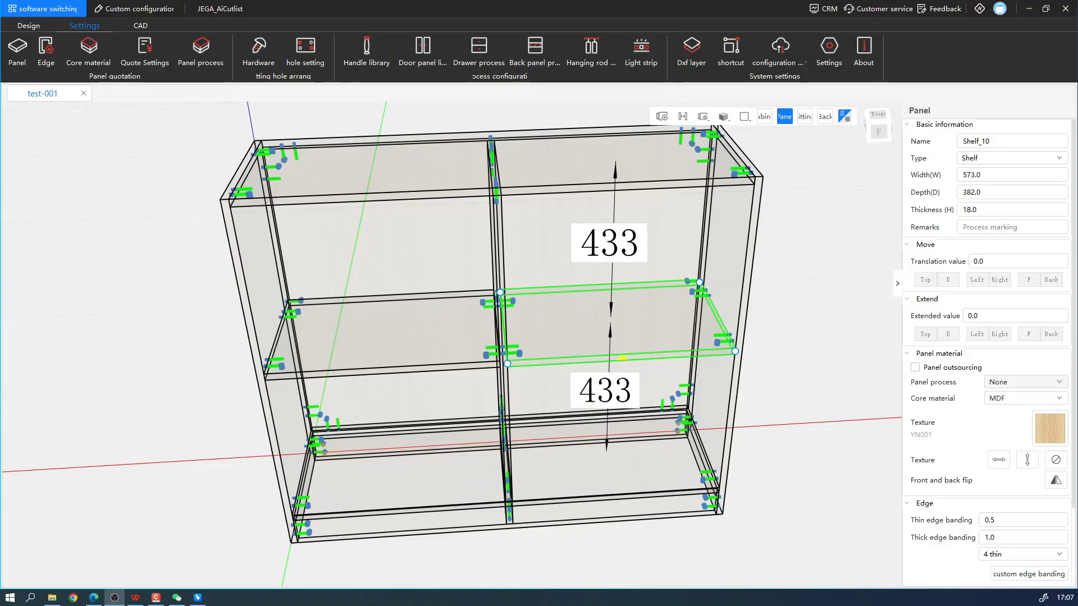
Step: Add the 25.00 per metre Recessed LED fitting to the recessed light strip's material correlation and save the light strip settings
{"action": "left_click", "coordinate": [641, 51]}
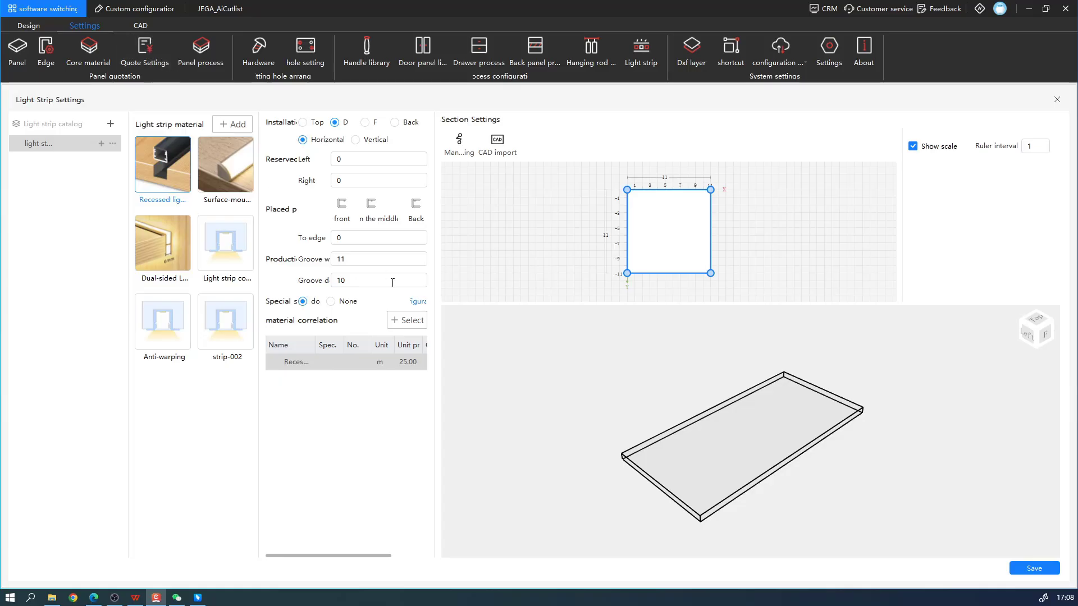
{"action": "left_click", "coordinate": [415, 321]}
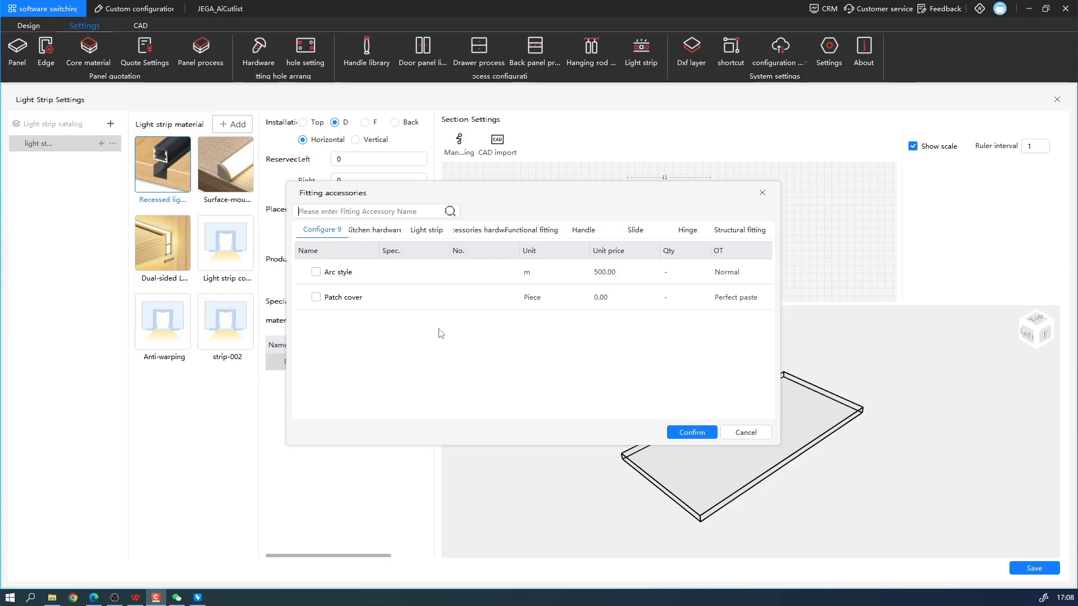
{"action": "left_click", "coordinate": [427, 232]}
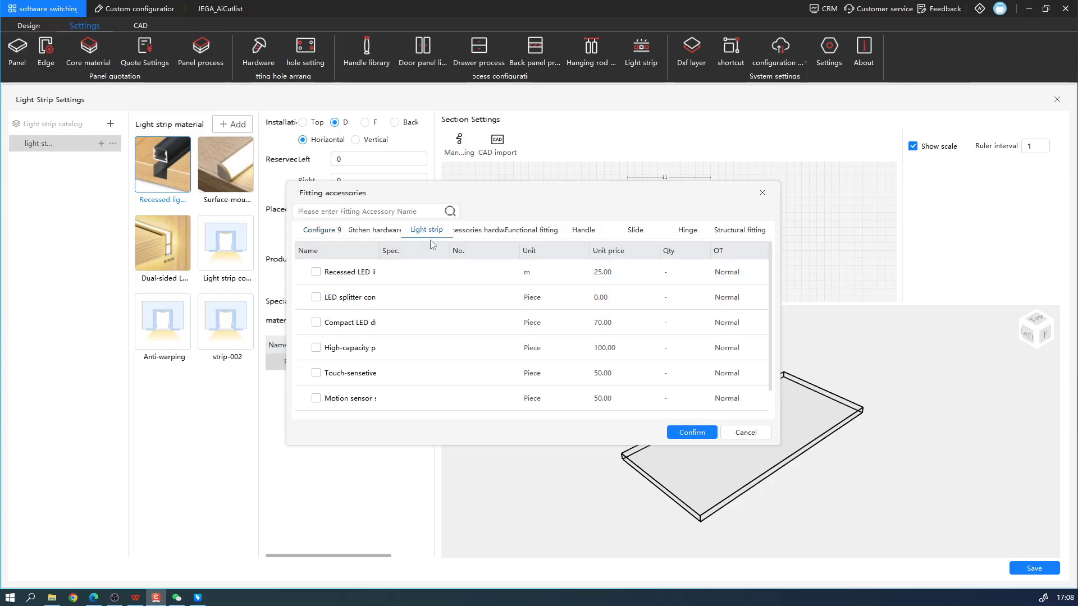
{"action": "left_click", "coordinate": [316, 273]}
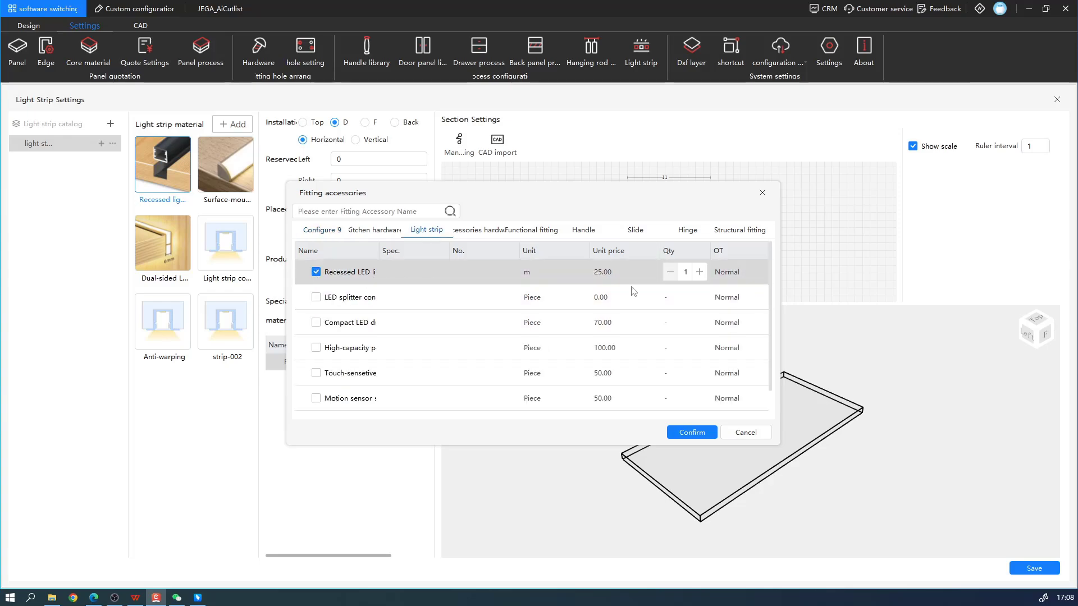
{"action": "left_click", "coordinate": [692, 433]}
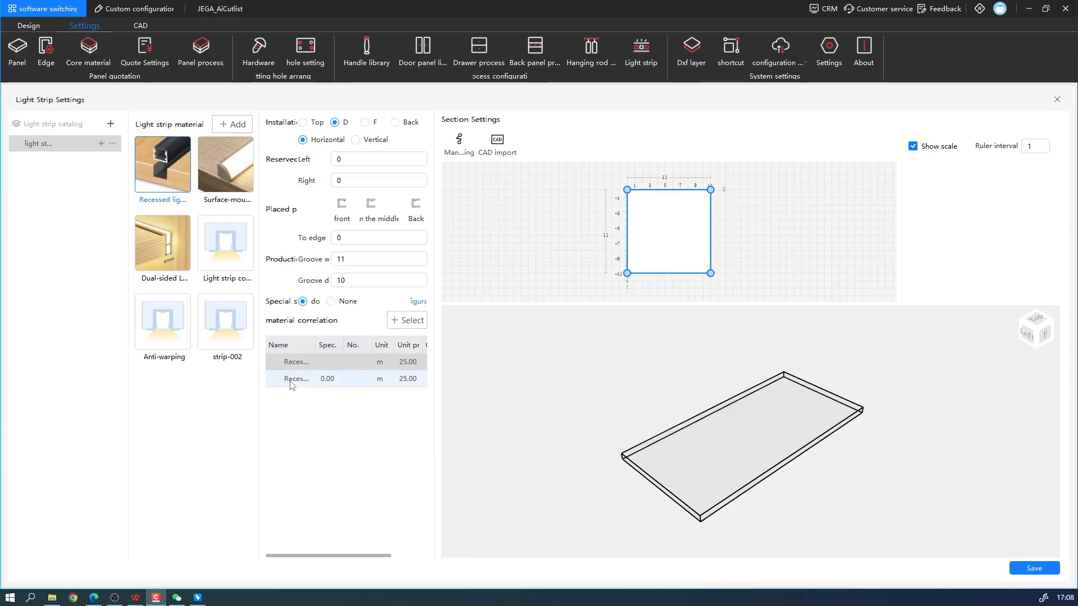
{"action": "left_click", "coordinate": [300, 363]}
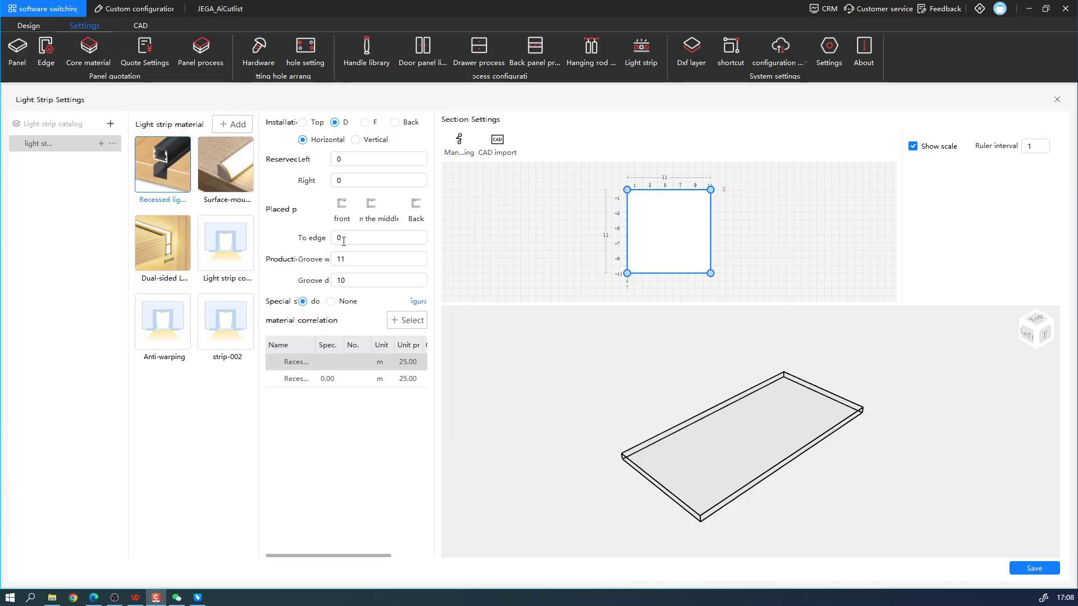
{"action": "mouse_move", "coordinate": [349, 127]}
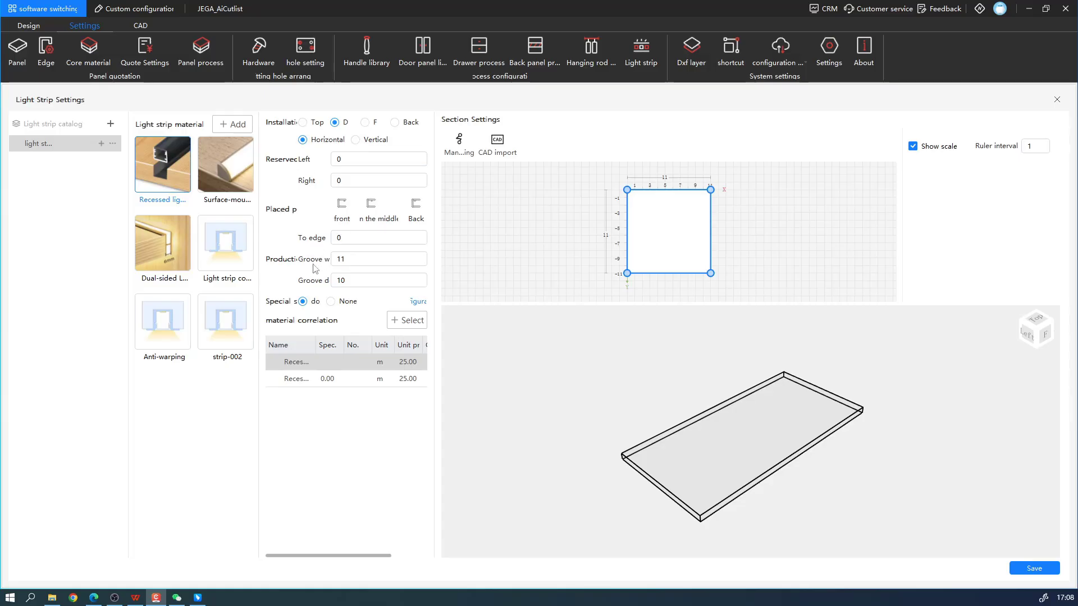
{"action": "left_click", "coordinate": [1040, 569]}
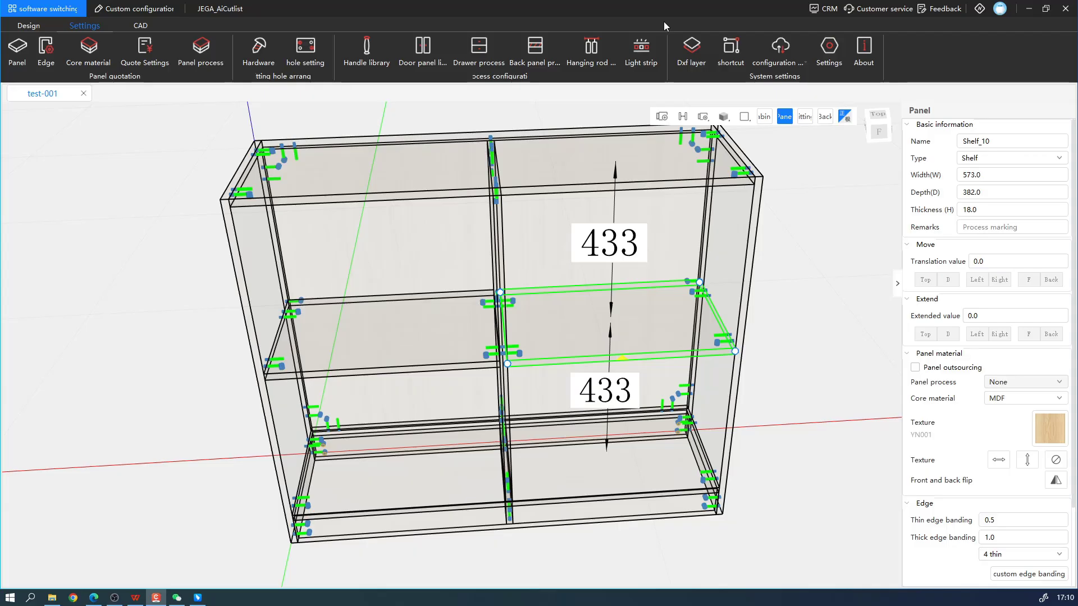
Step: View the account's authorization code dialog, and examine the synchronization configuration dialog with its code field and synchronous recording list
{"action": "left_click", "coordinate": [780, 62]}
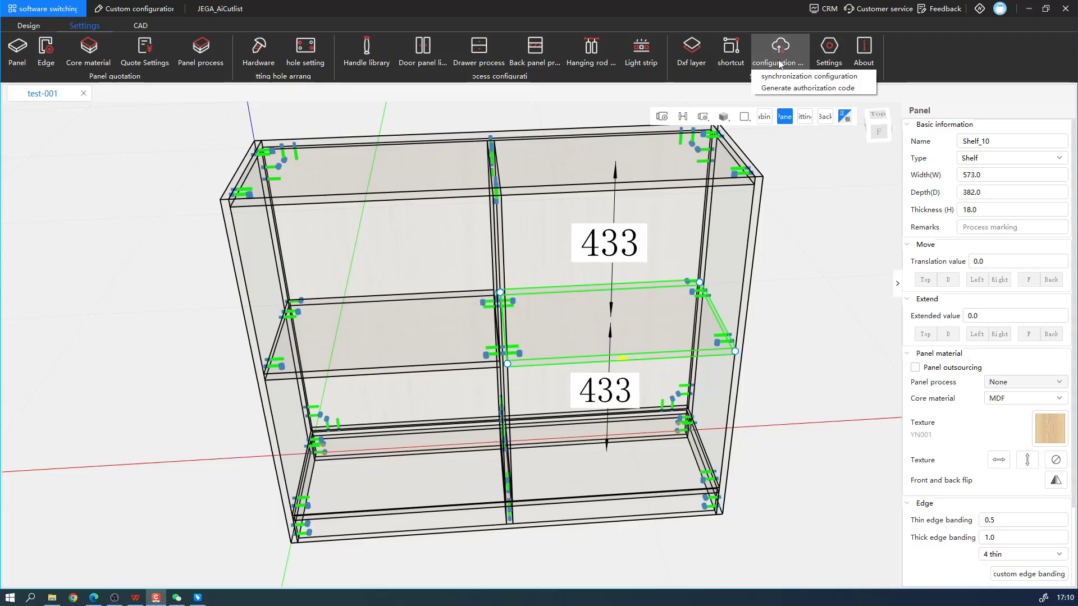
{"action": "left_click", "coordinate": [792, 89]}
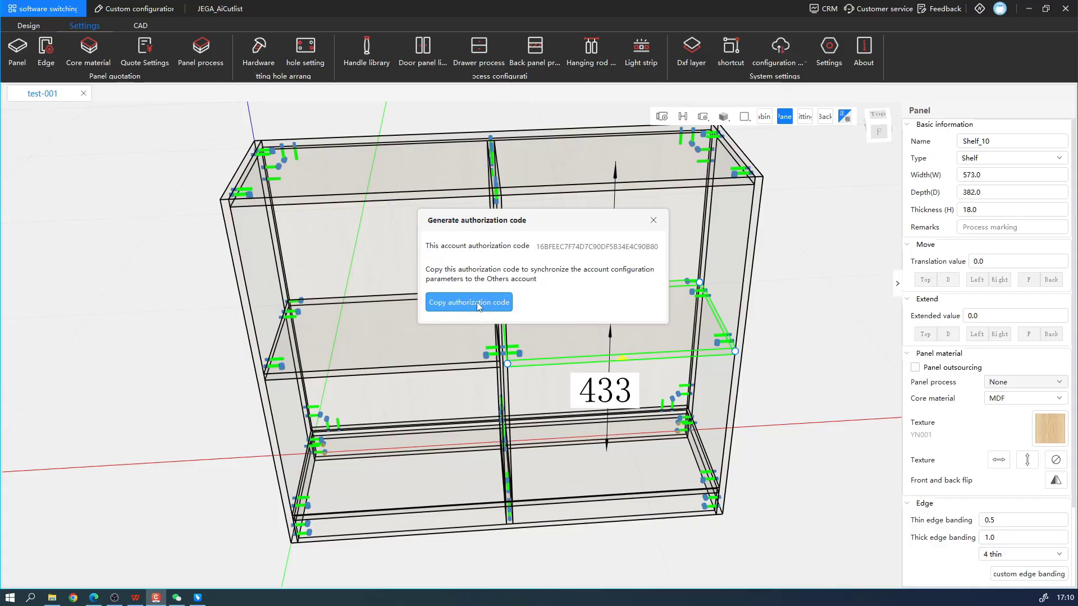
{"action": "left_click", "coordinate": [652, 222]}
{"action": "left_click", "coordinate": [784, 69]}
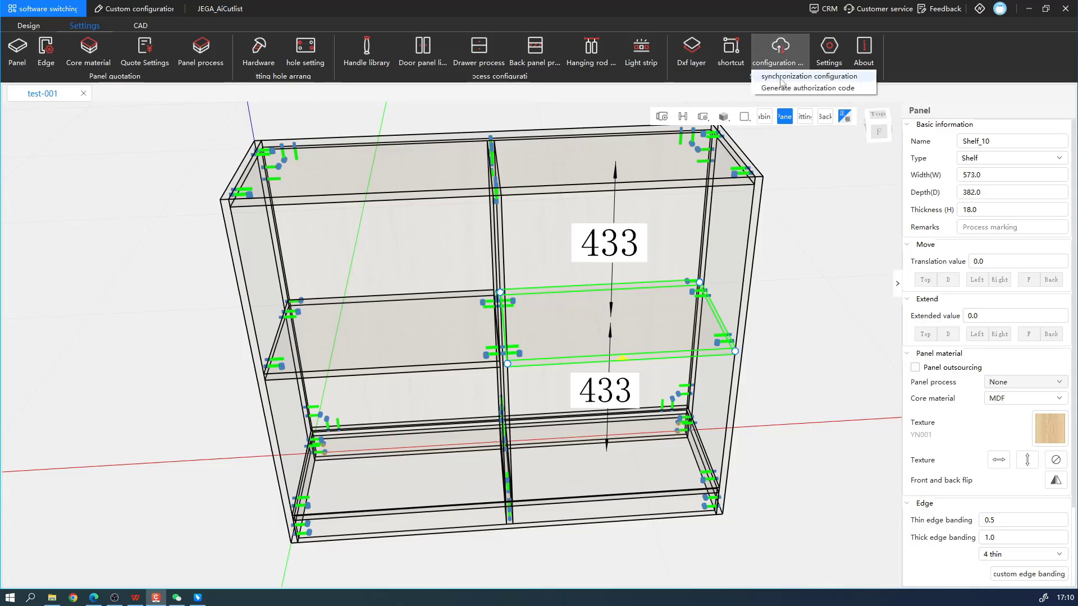
{"action": "left_click", "coordinate": [781, 78]}
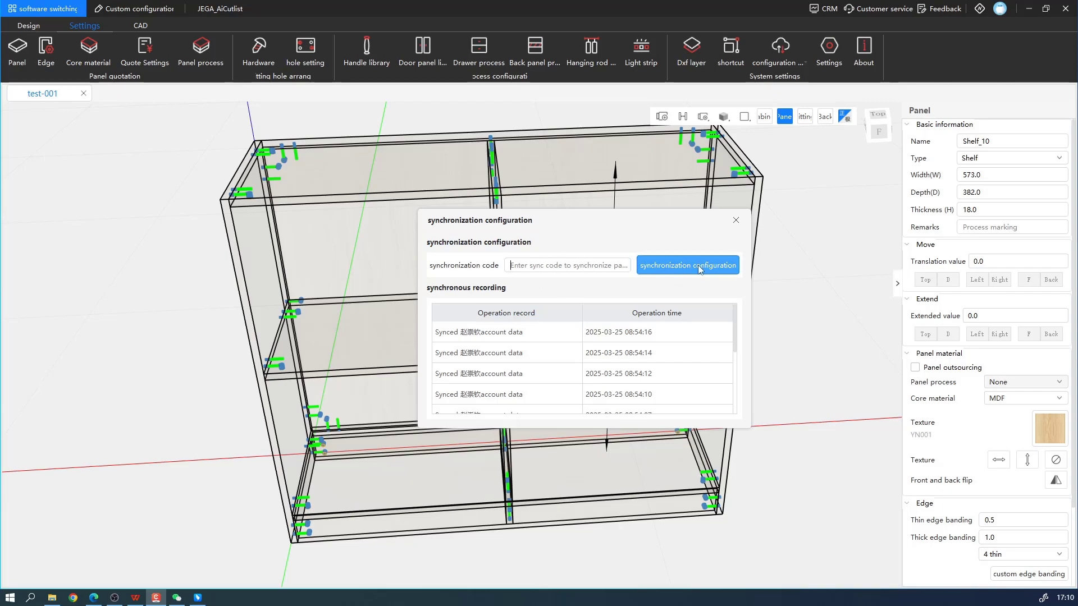
{"action": "left_click", "coordinate": [736, 220]}
Step: Enable Ministry Fitting in the professional settings and save
{"action": "left_click", "coordinate": [841, 63]}
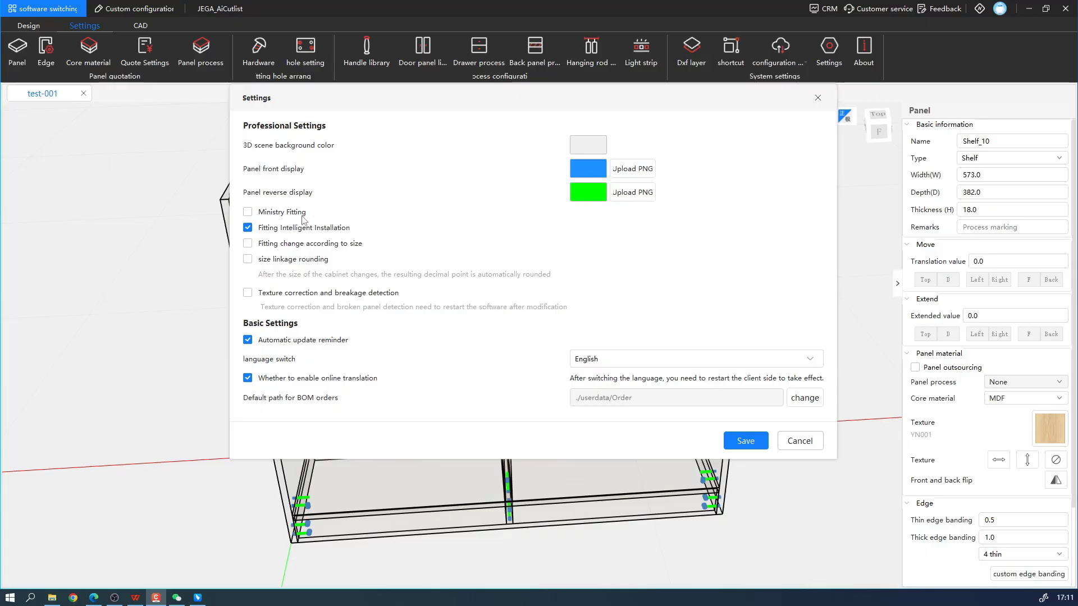
{"action": "left_click", "coordinate": [248, 212]}
{"action": "left_click", "coordinate": [747, 441]}
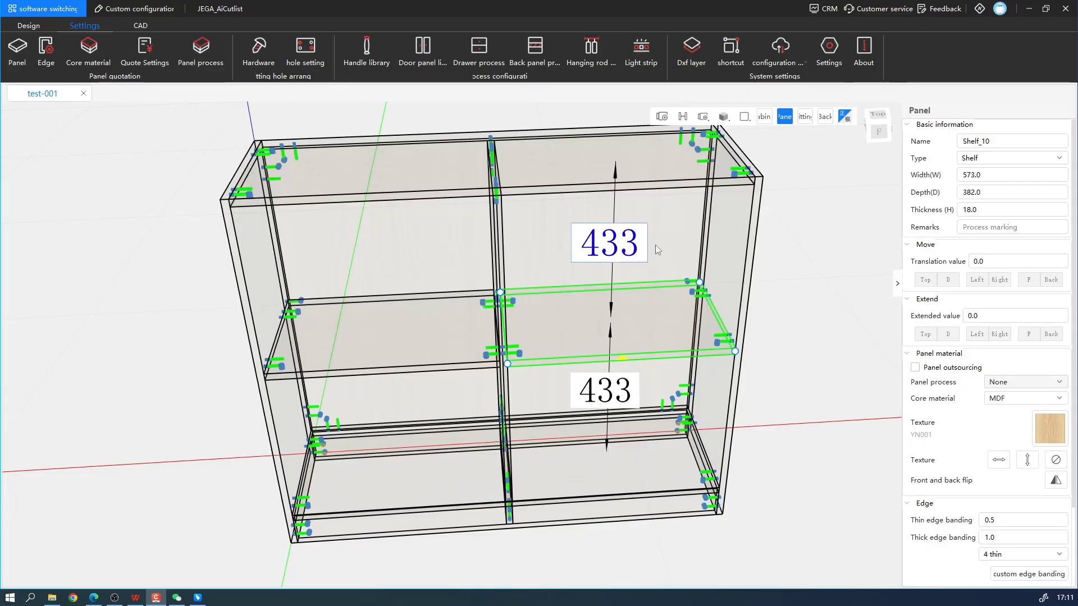
Step: Clear the shelf selection and set the cabinet's display mode to Frame drawing after trying original image
{"action": "mouse_move", "coordinate": [723, 117]}
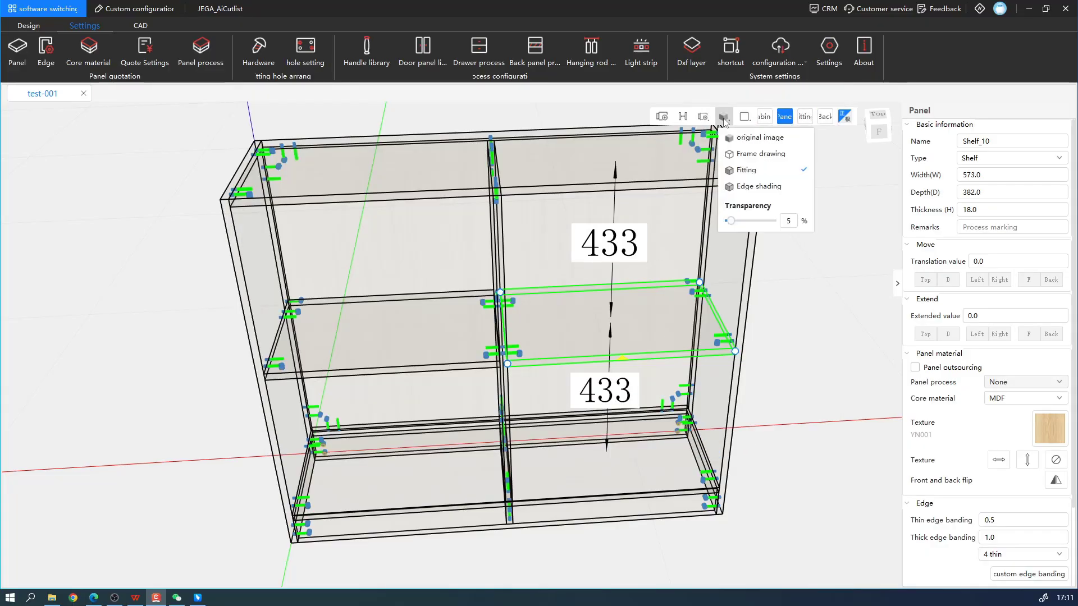
{"action": "left_click", "coordinate": [736, 136]}
{"action": "left_click", "coordinate": [804, 332]}
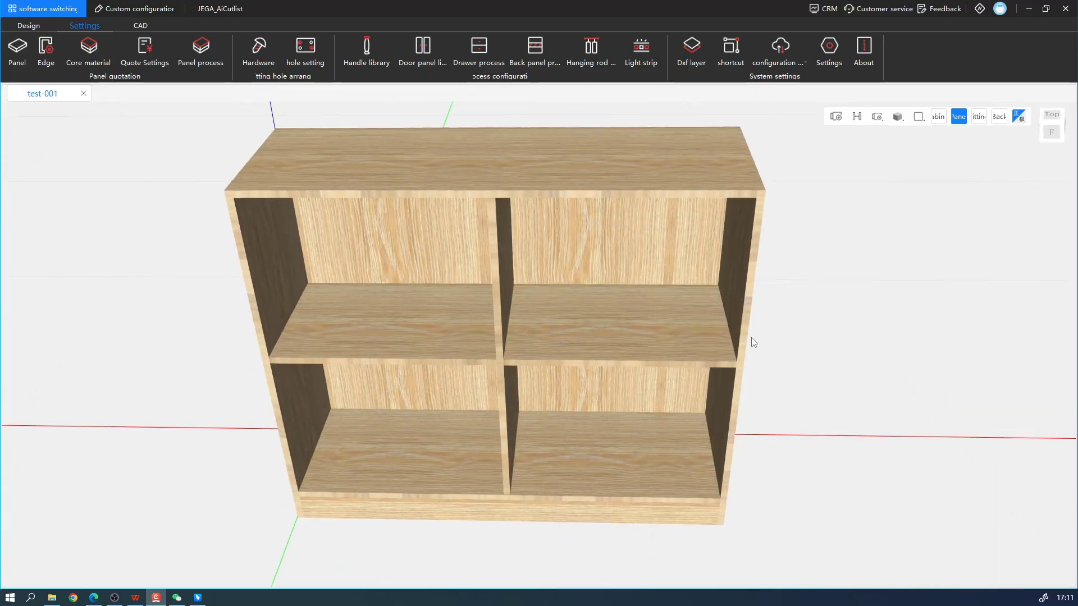
{"action": "mouse_move", "coordinate": [898, 117]}
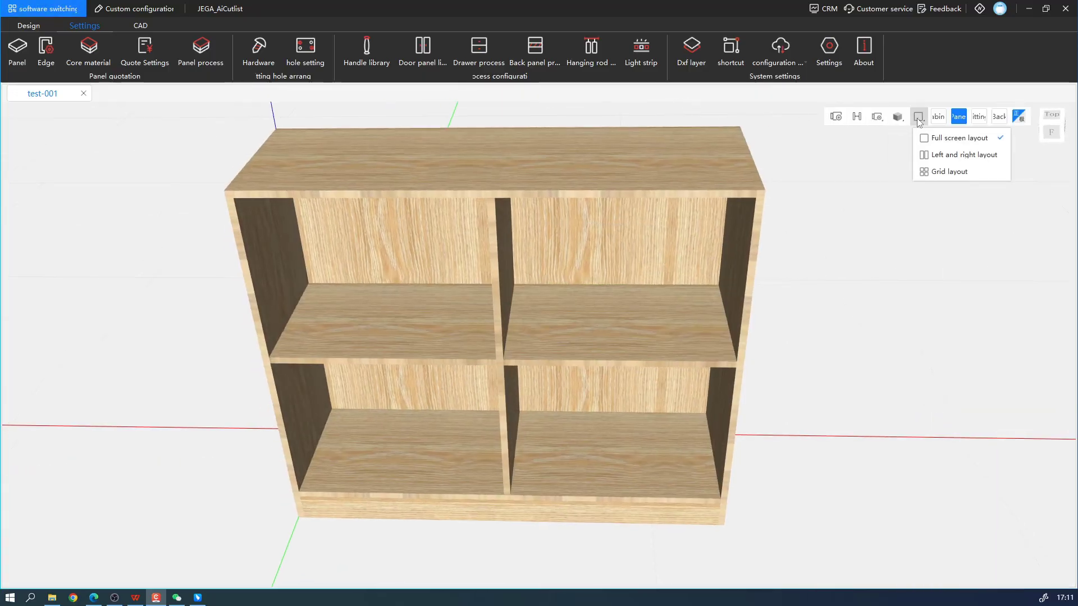
{"action": "left_click", "coordinate": [915, 153]}
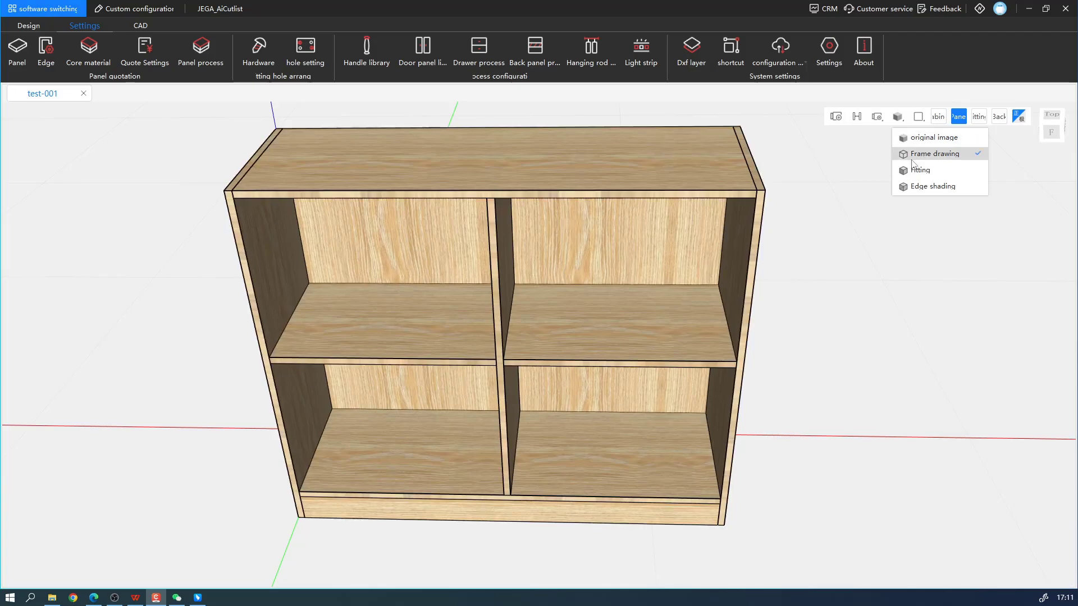
Step: Remove the cabinet's existing fittings and install them anew with the default hardware configurations, checking the holes on the back panel
{"action": "mouse_move", "coordinate": [834, 254]}
{"action": "middle_mouse_down"}
{"action": "mouse_move", "coordinate": [794, 297]}
{"action": "mouse_move", "coordinate": [658, 294]}
{"action": "mouse_move", "coordinate": [716, 322]}
{"action": "mouse_move", "coordinate": [579, 312]}
{"action": "mouse_move", "coordinate": [606, 337]}
{"action": "mouse_move", "coordinate": [653, 308]}
{"action": "mouse_move", "coordinate": [561, 203]}
{"action": "mouse_move", "coordinate": [564, 325]}
{"action": "middle_mouse_up"}
{"action": "left_click", "coordinate": [28, 26]}
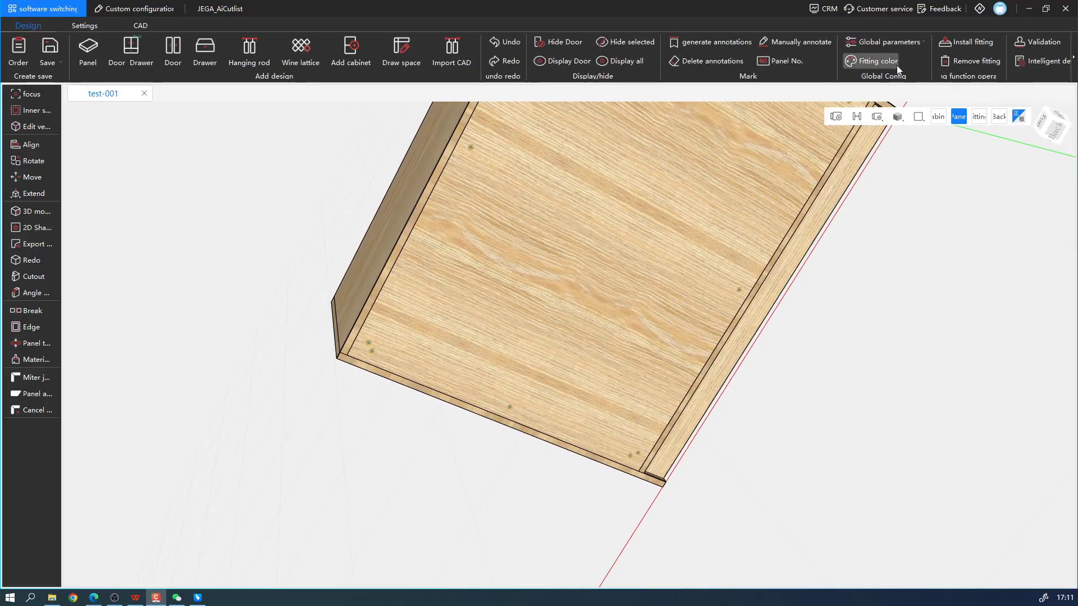
{"action": "left_click", "coordinate": [969, 61]}
{"action": "middle_click_drag", "start_coordinate": [584, 296], "coordinate": [553, 194]}
{"action": "left_click", "coordinate": [966, 43]}
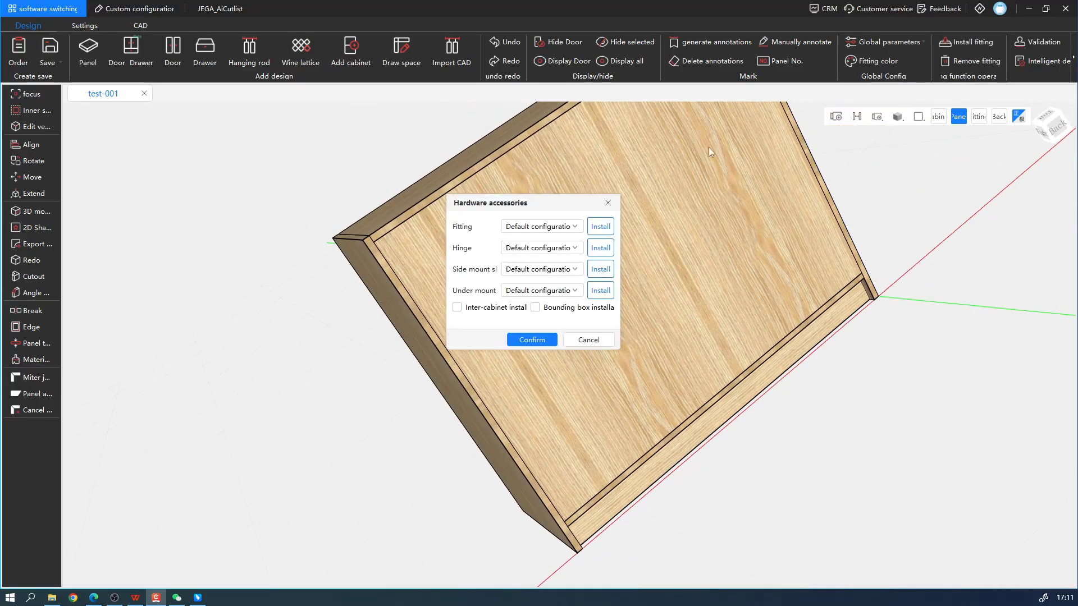
{"action": "left_click", "coordinate": [538, 339]}
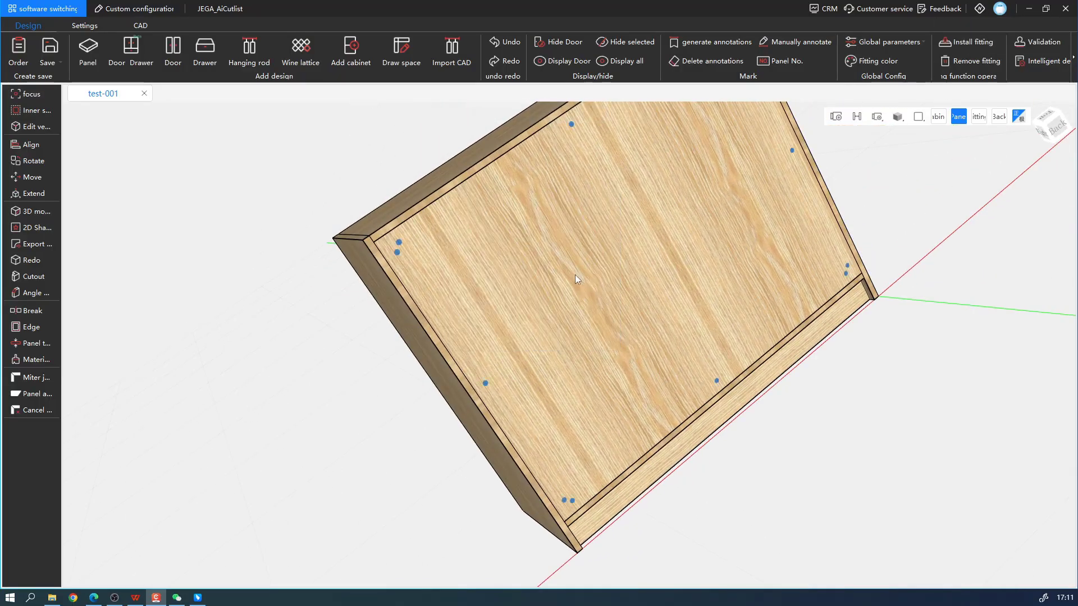
{"action": "scroll", "coordinate": [404, 237], "scroll_direction": "up", "scroll_amount": 5}
{"action": "scroll", "coordinate": [359, 218], "scroll_direction": "down", "scroll_amount": 1}
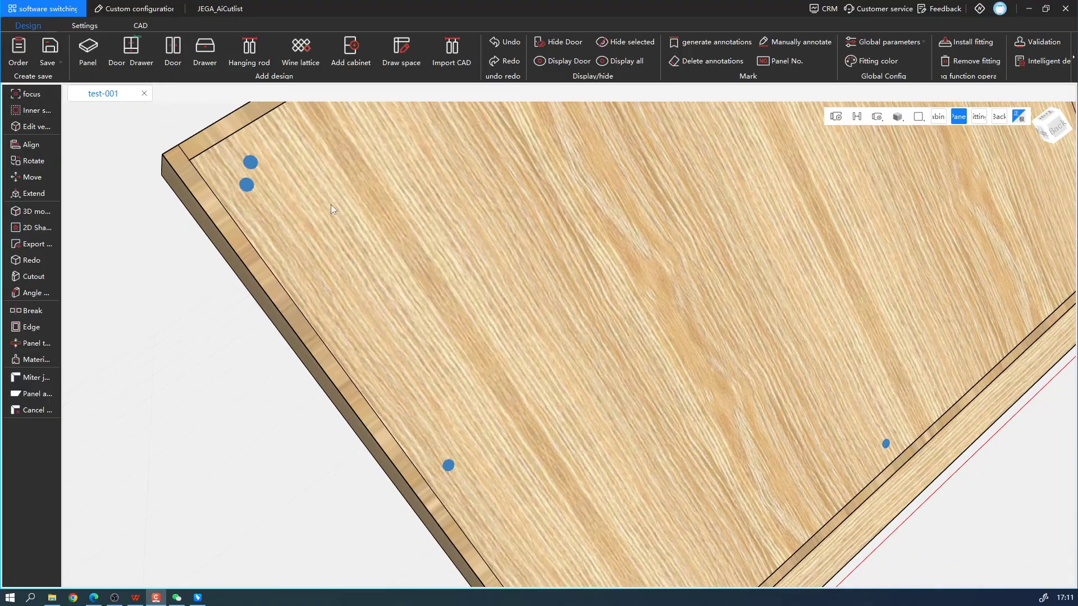
Step: Remove all installed fittings from the cabinet
{"action": "scroll", "coordinate": [619, 296], "scroll_direction": "down", "scroll_amount": 5}
{"action": "middle_click_drag", "start_coordinate": [875, 396], "coordinate": [740, 315]}
{"action": "left_click", "coordinate": [975, 60]}
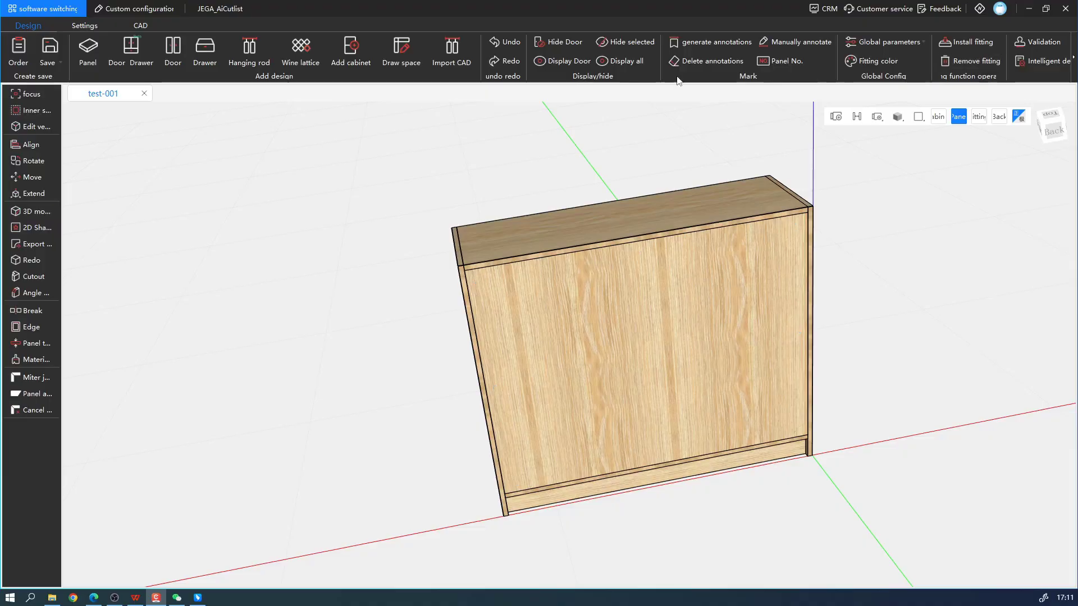
Step: Disable Ministry Fitting in the professional settings and save
{"action": "left_click", "coordinate": [84, 26]}
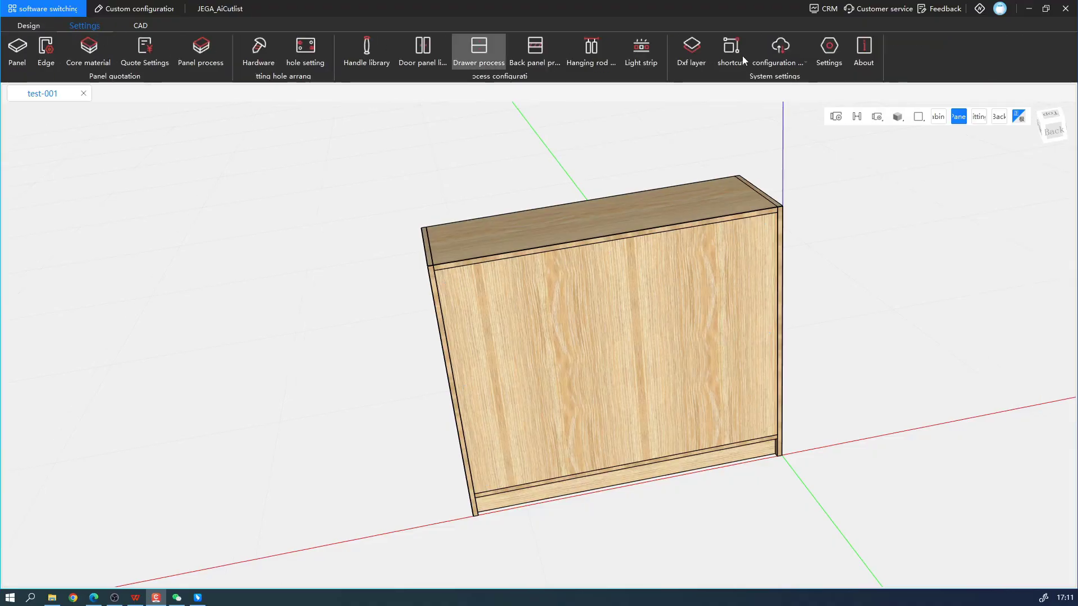
{"action": "left_click", "coordinate": [829, 53]}
{"action": "left_click", "coordinate": [247, 212]}
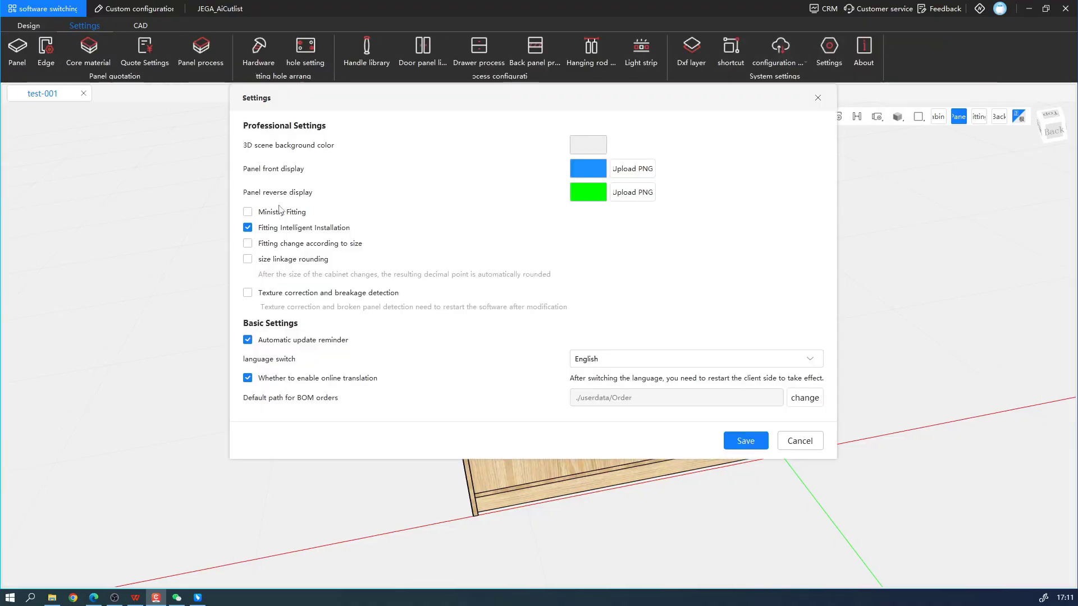
{"action": "left_click", "coordinate": [752, 442]}
Step: Install the cabinet's fittings with the default configurations for fittings, hinges and slides, and inspect them on the back panel
{"action": "left_click", "coordinate": [28, 25]}
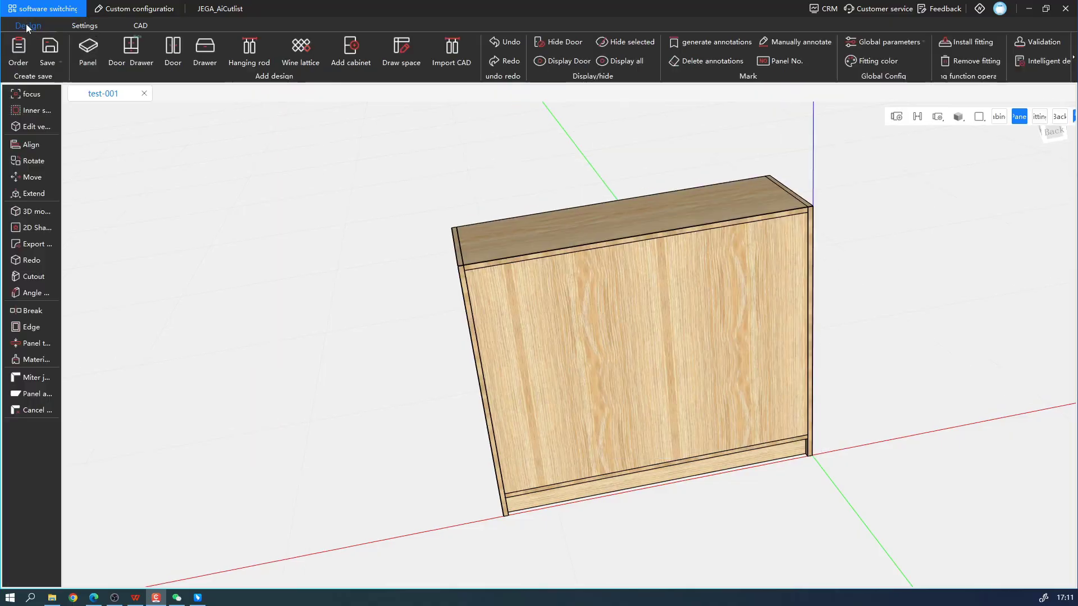
{"action": "left_click", "coordinate": [976, 41]}
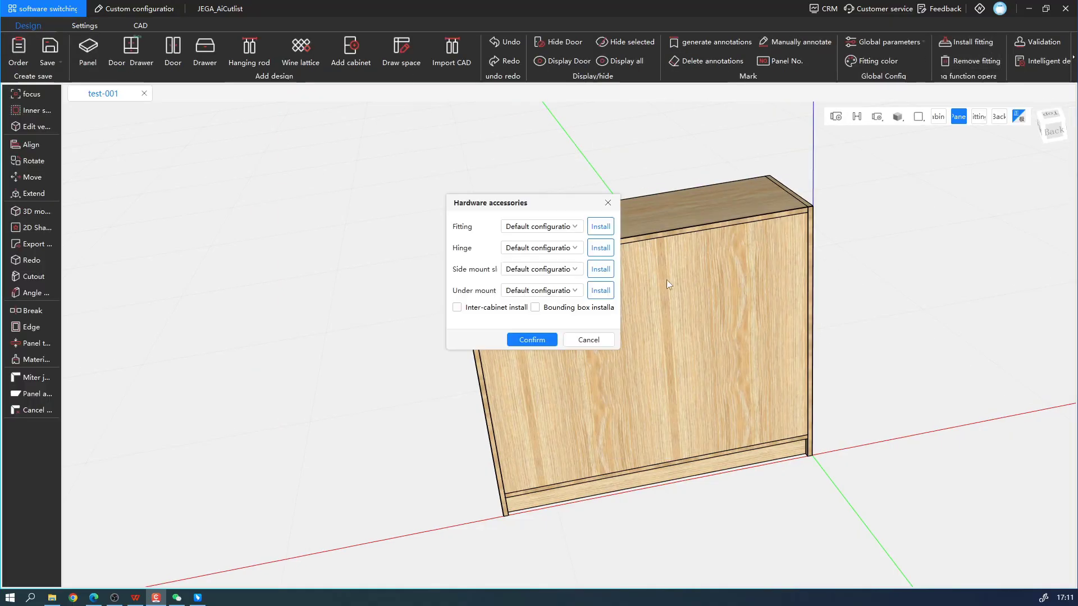
{"action": "left_click", "coordinate": [533, 339]}
{"action": "scroll", "coordinate": [475, 277], "scroll_direction": "up", "scroll_amount": 6}
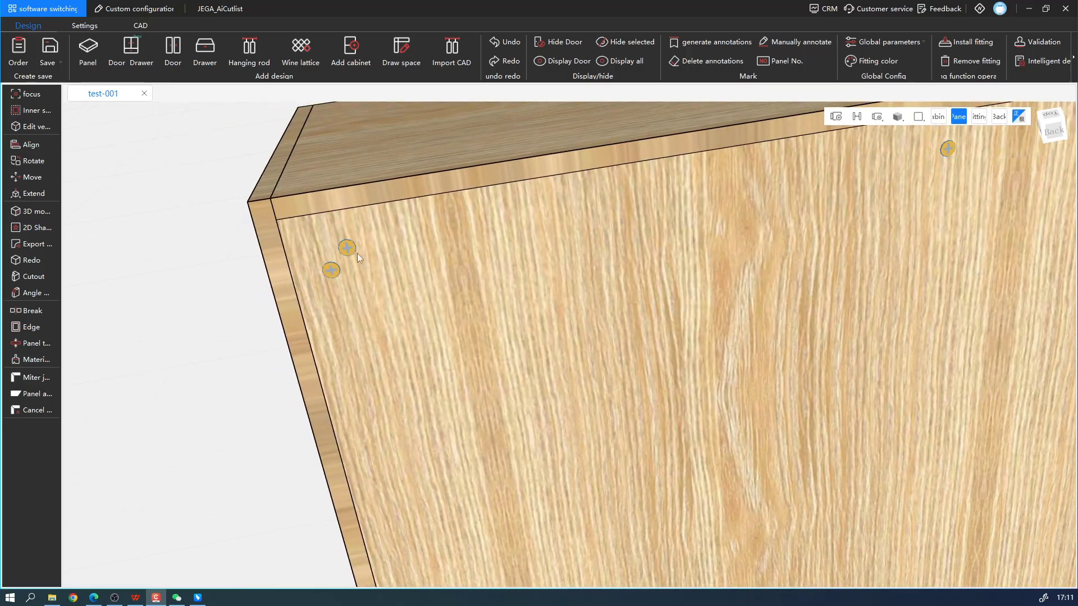
Step: Open the professional settings to review the Fitting Intelligent Installation option
{"action": "scroll", "coordinate": [584, 199], "scroll_direction": "down", "scroll_amount": 6}
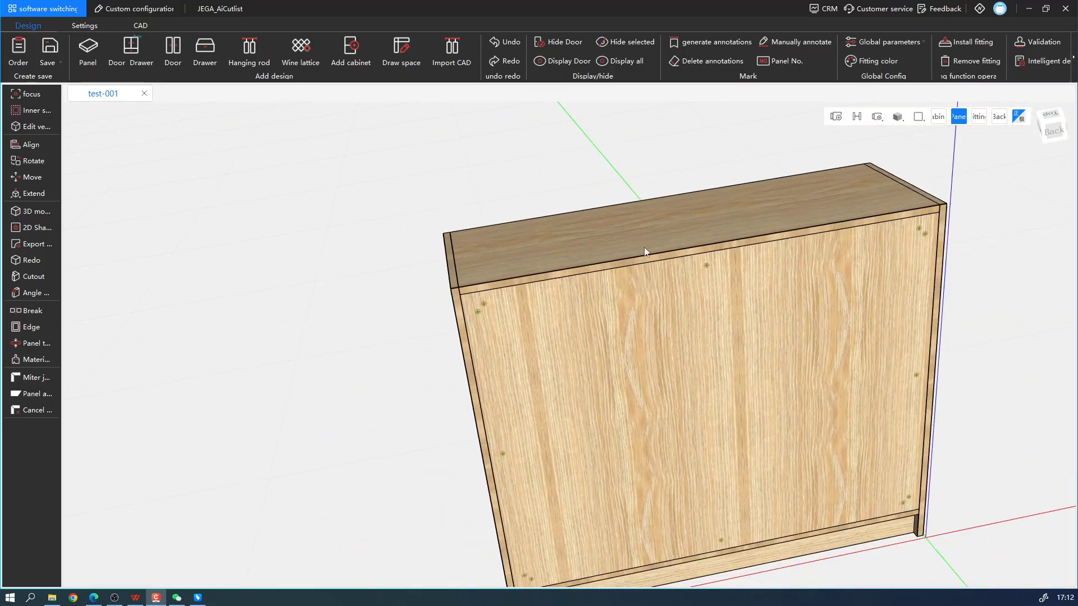
{"action": "left_click", "coordinate": [94, 26]}
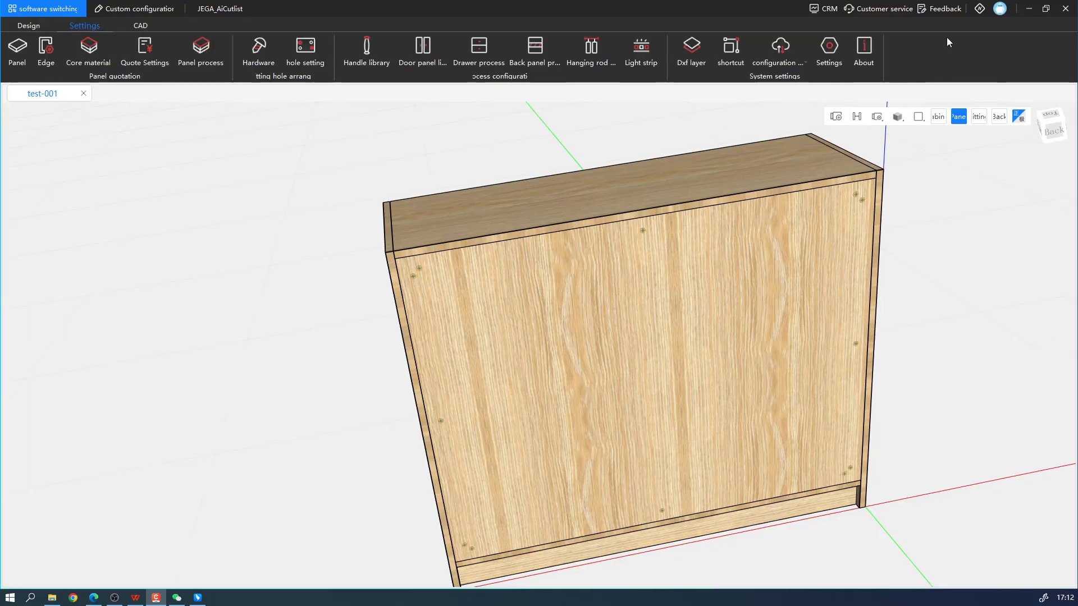
{"action": "left_click", "coordinate": [832, 50]}
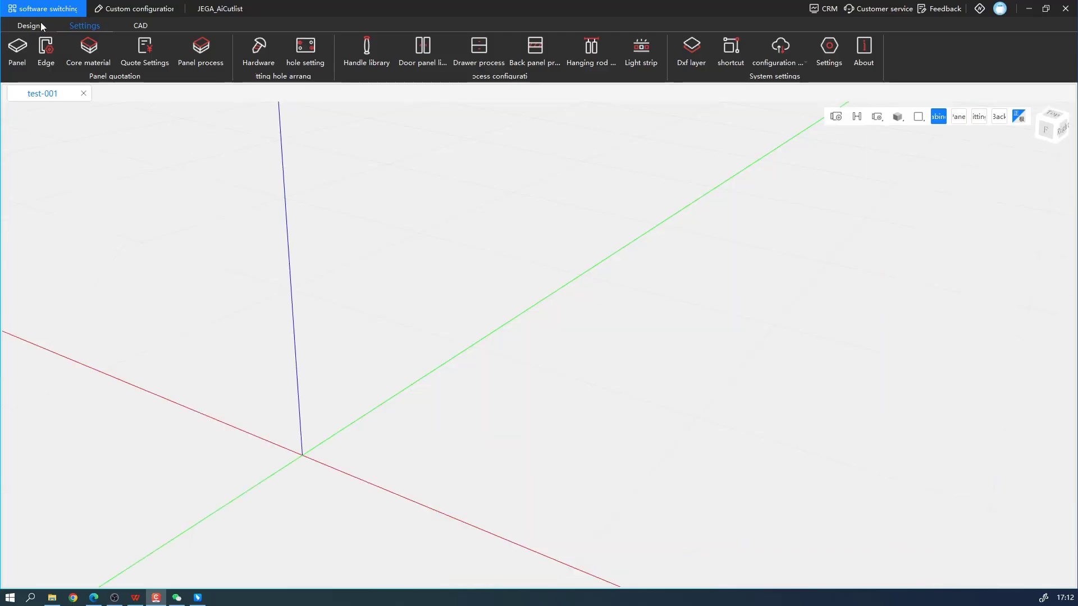
Step: Place a standard cabinet 1200 mm wide, 400 mm deep and 1000 mm high with an 18 mm thick back panel in the scene
{"action": "left_click", "coordinate": [40, 24]}
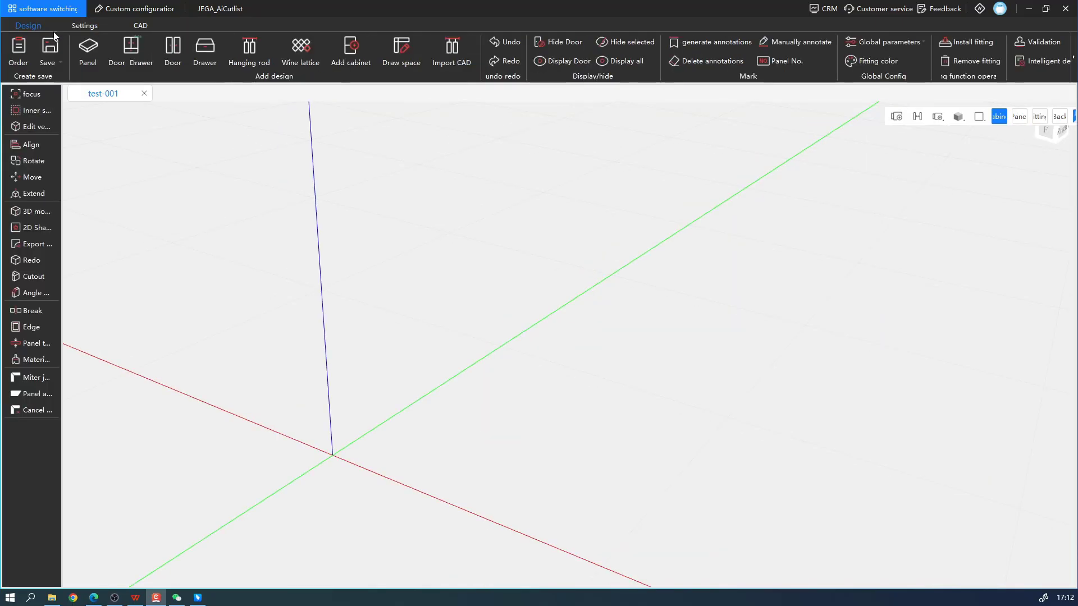
{"action": "left_click", "coordinate": [365, 64]}
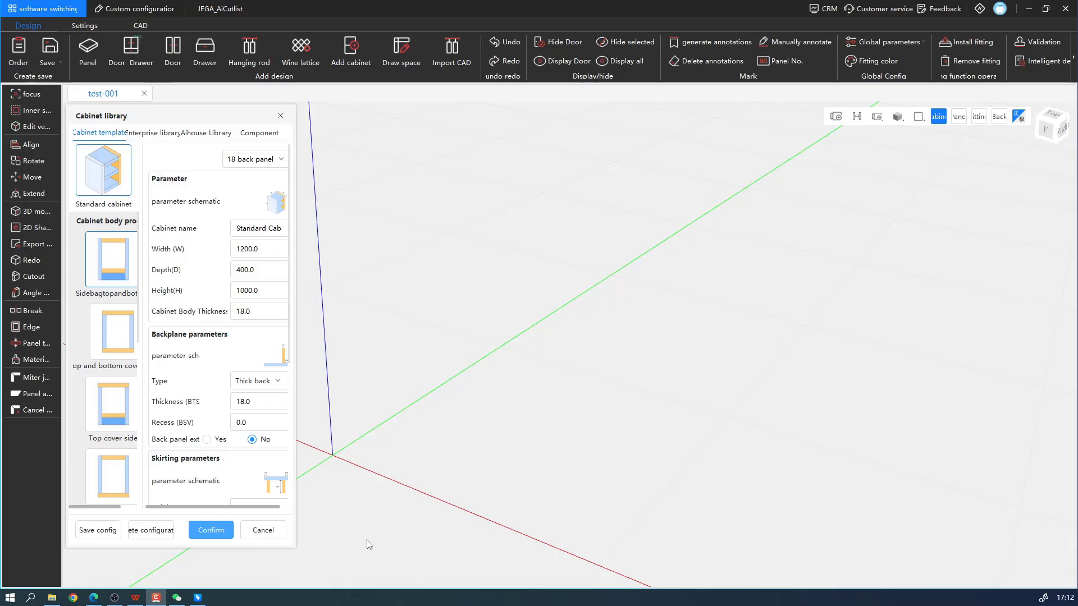
{"action": "left_click", "coordinate": [507, 340]}
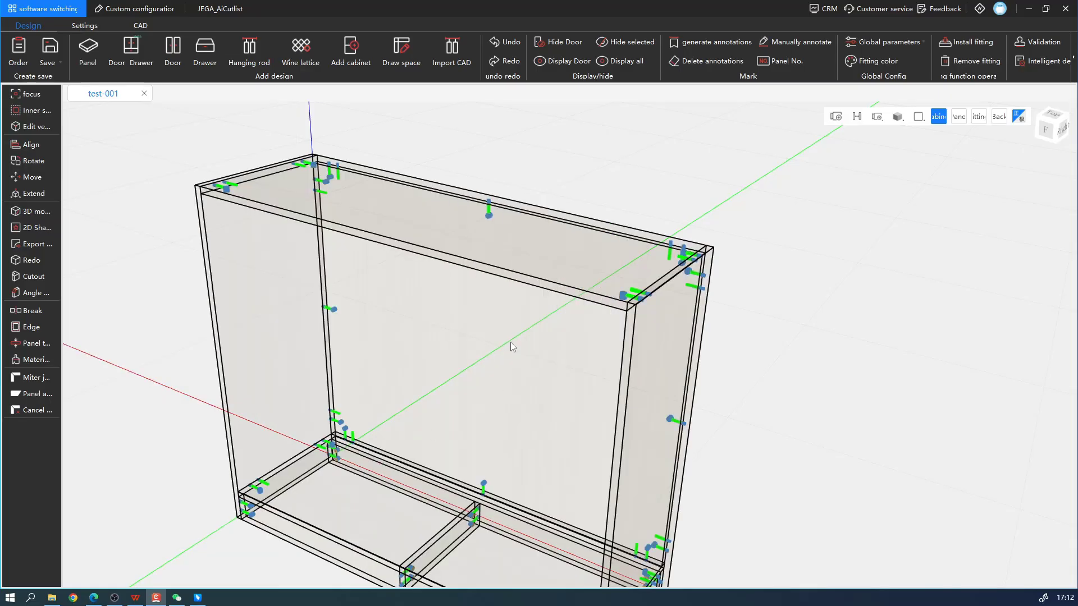
{"action": "left_click_drag", "start_coordinate": [746, 315], "coordinate": [560, 368]}
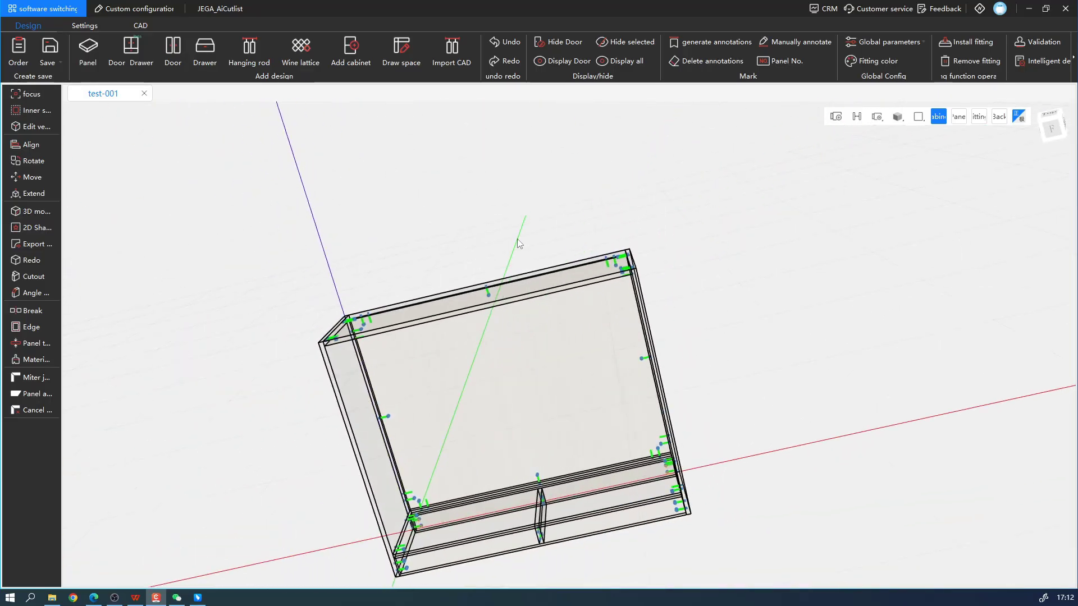
Step: Review the fitting options in the professional settings and the default hardware accessory configurations for manual installation
{"action": "left_click", "coordinate": [85, 25]}
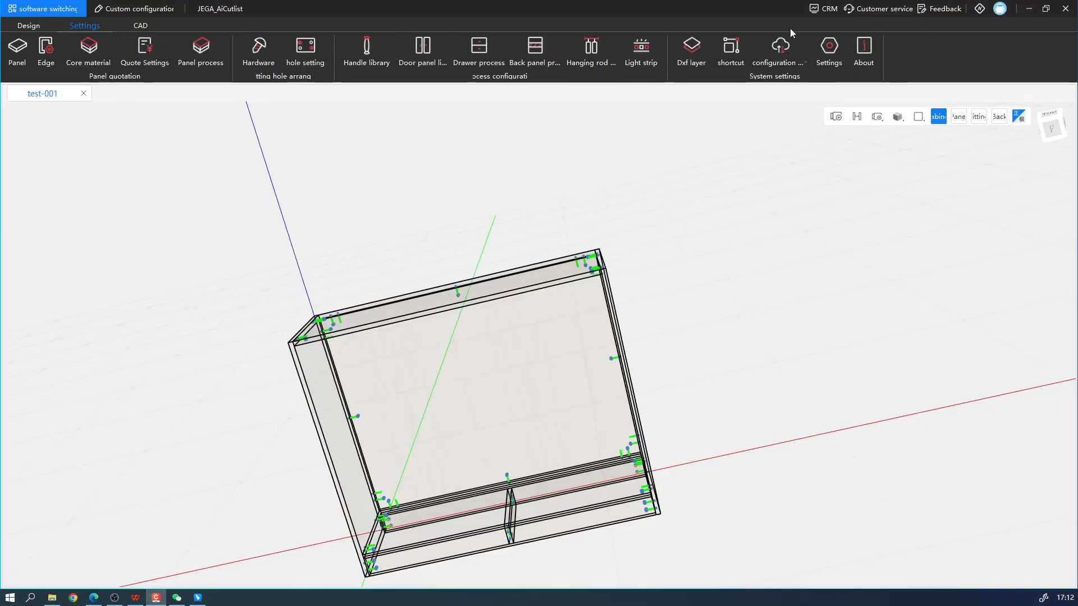
{"action": "left_click", "coordinate": [829, 49]}
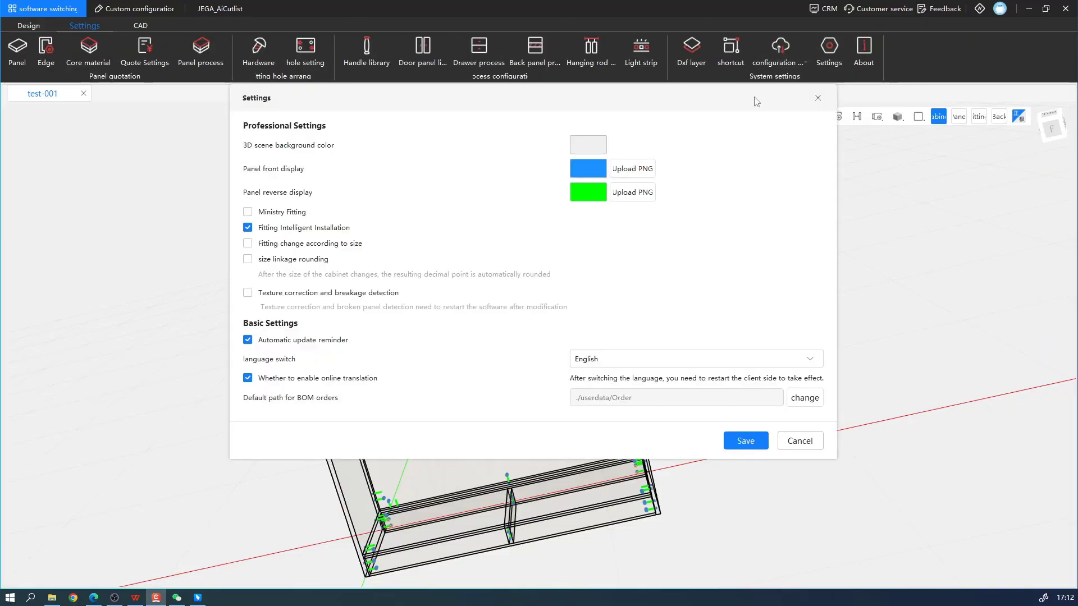
{"action": "left_click", "coordinate": [818, 97]}
{"action": "left_click", "coordinate": [28, 25]}
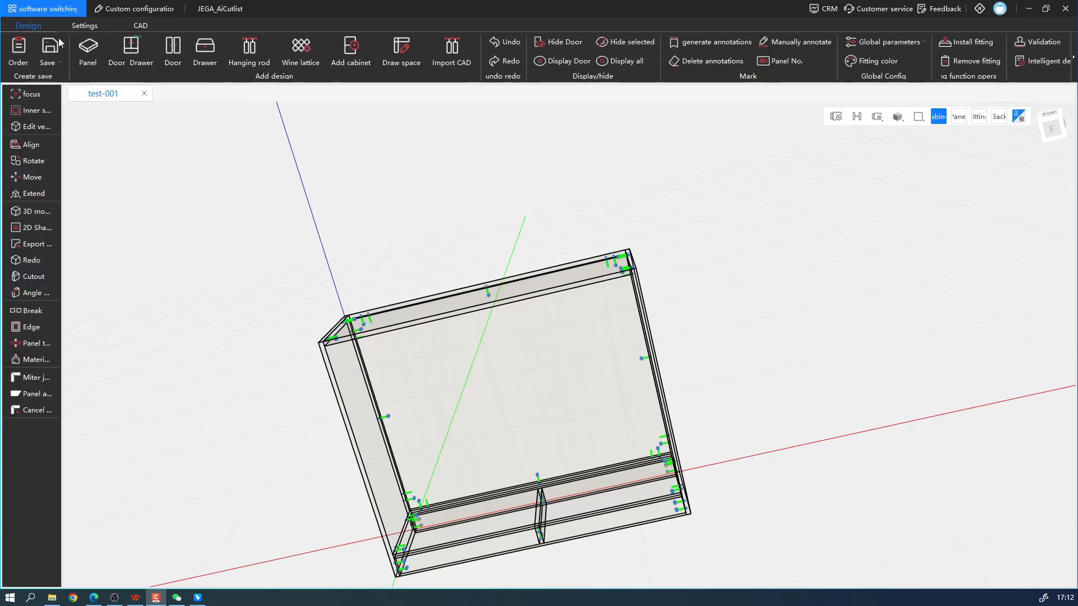
{"action": "left_click", "coordinate": [979, 48]}
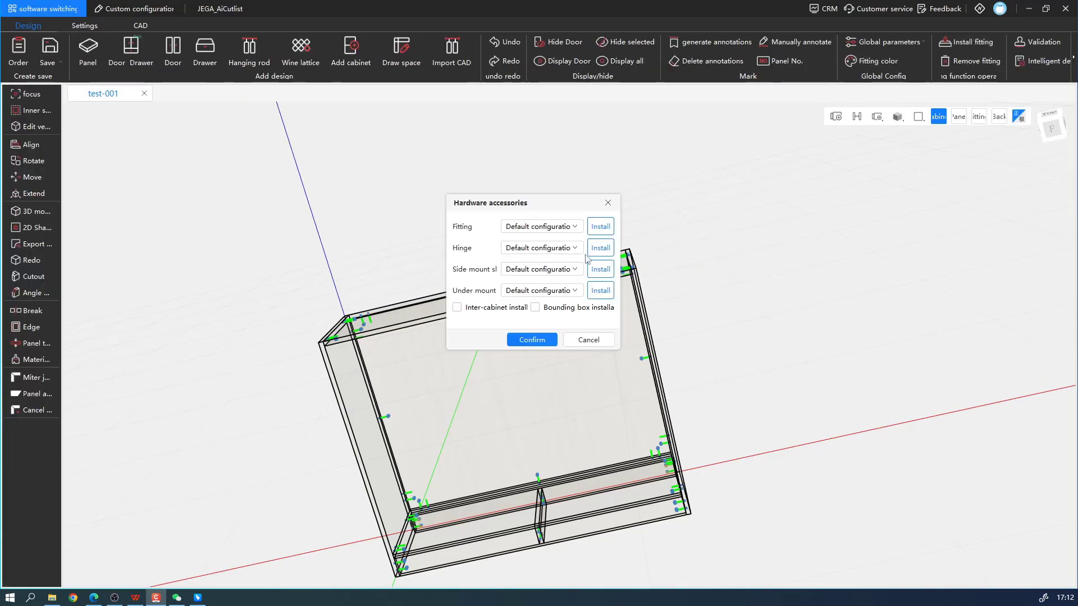
{"action": "left_click", "coordinate": [608, 203]}
Step: Review the language options in the basic settings and view the software's version information
{"action": "left_click", "coordinate": [85, 25]}
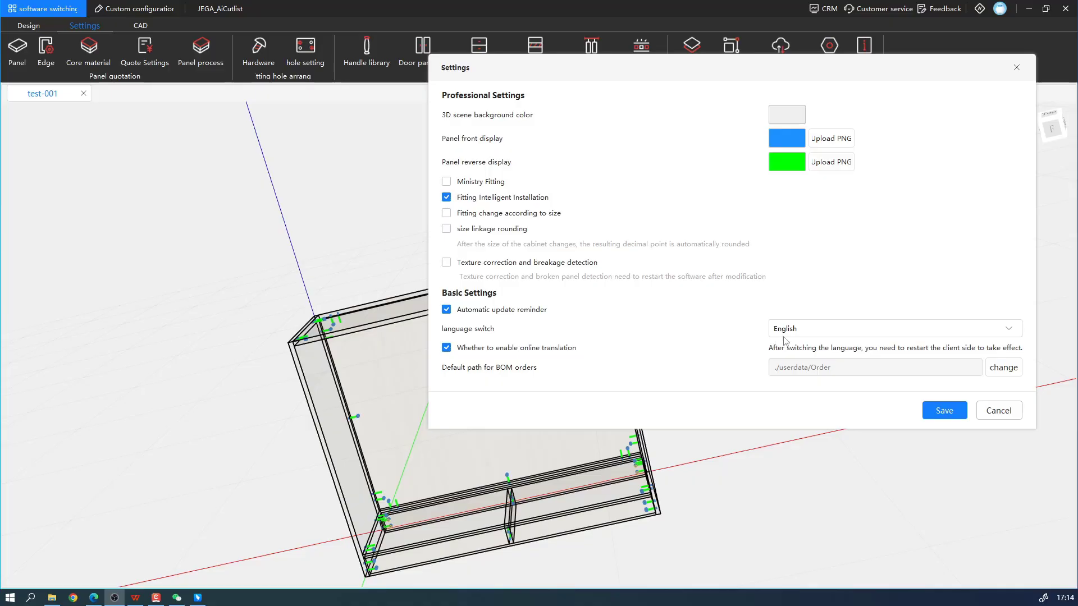
{"action": "left_click", "coordinate": [805, 331]}
{"action": "left_click", "coordinate": [691, 335]}
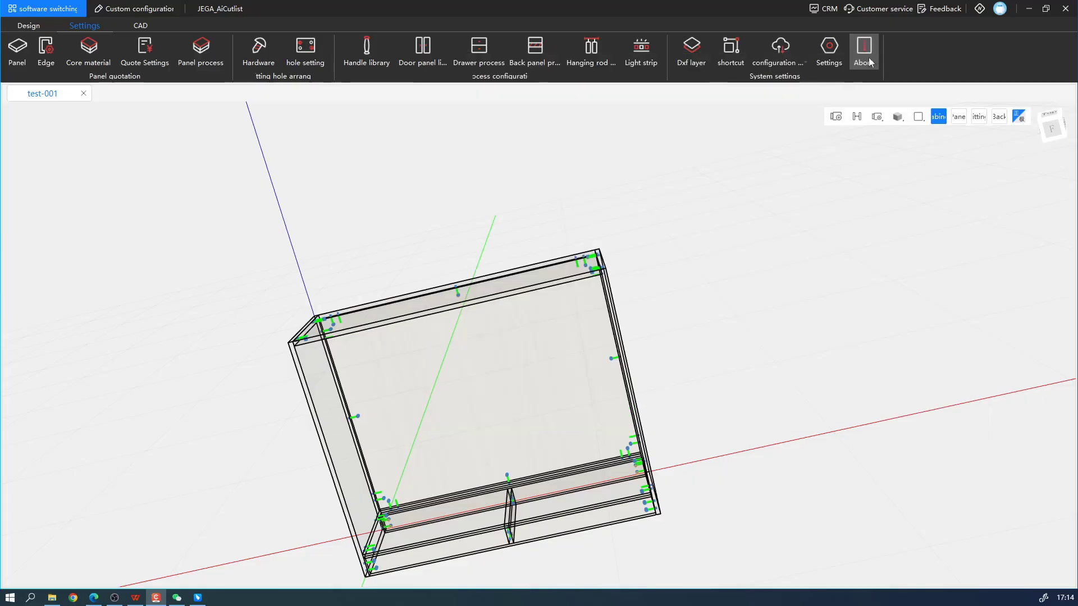
{"action": "left_click", "coordinate": [869, 58]}
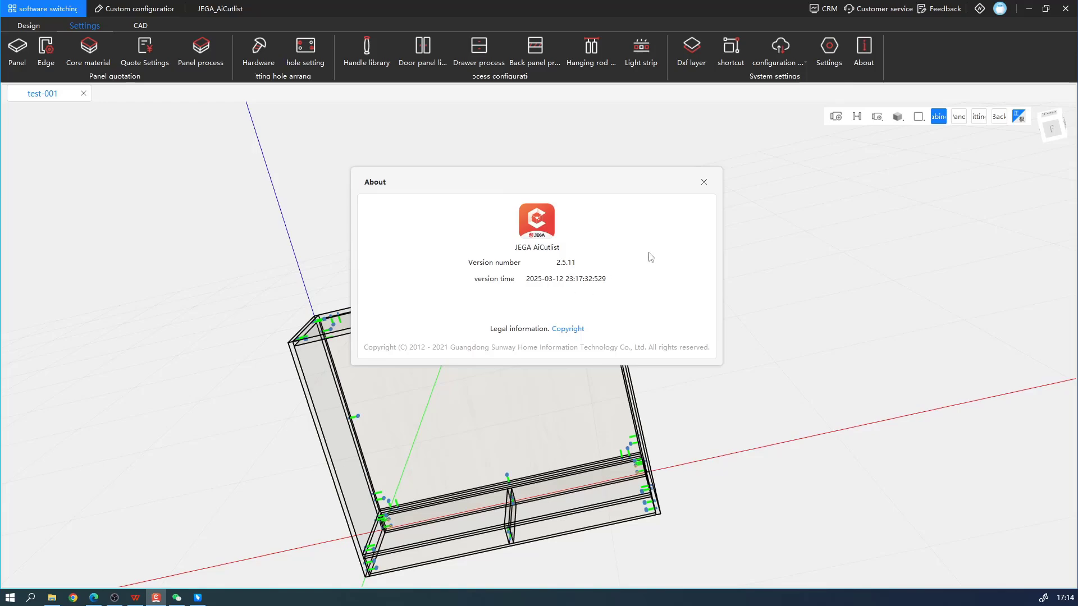
{"action": "left_click", "coordinate": [704, 183]}
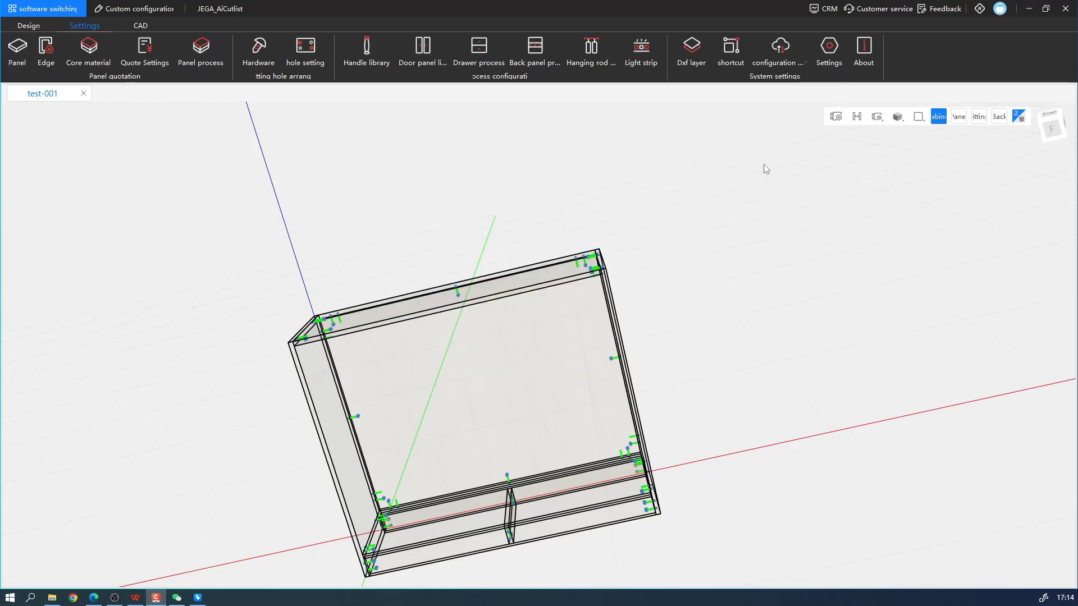
Step: Add a directory named shelf to the shortcut function menu
{"action": "left_click", "coordinate": [733, 52]}
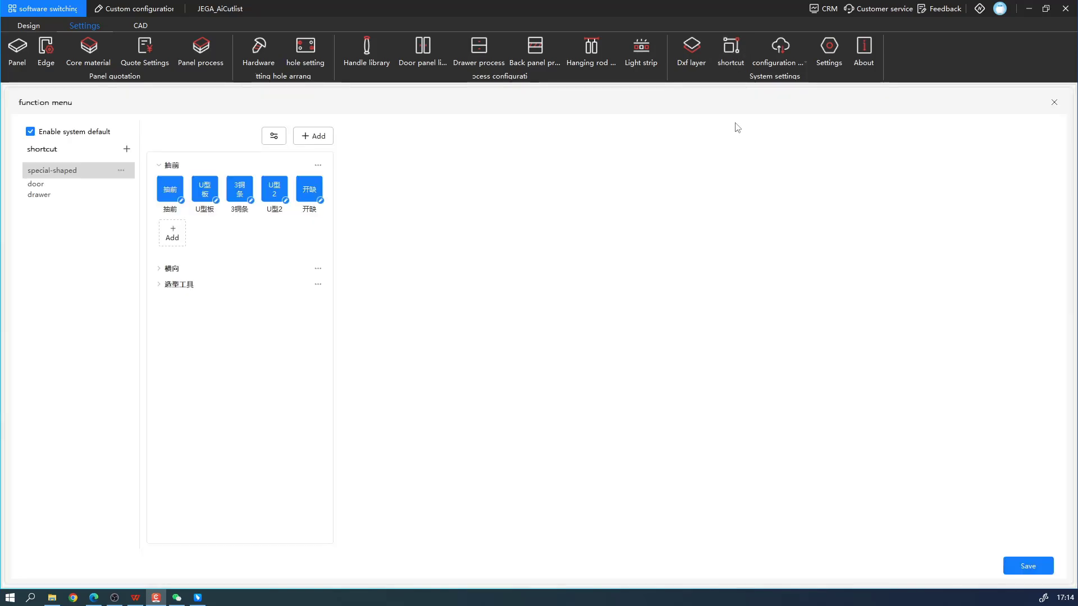
{"action": "left_click", "coordinate": [125, 149]}
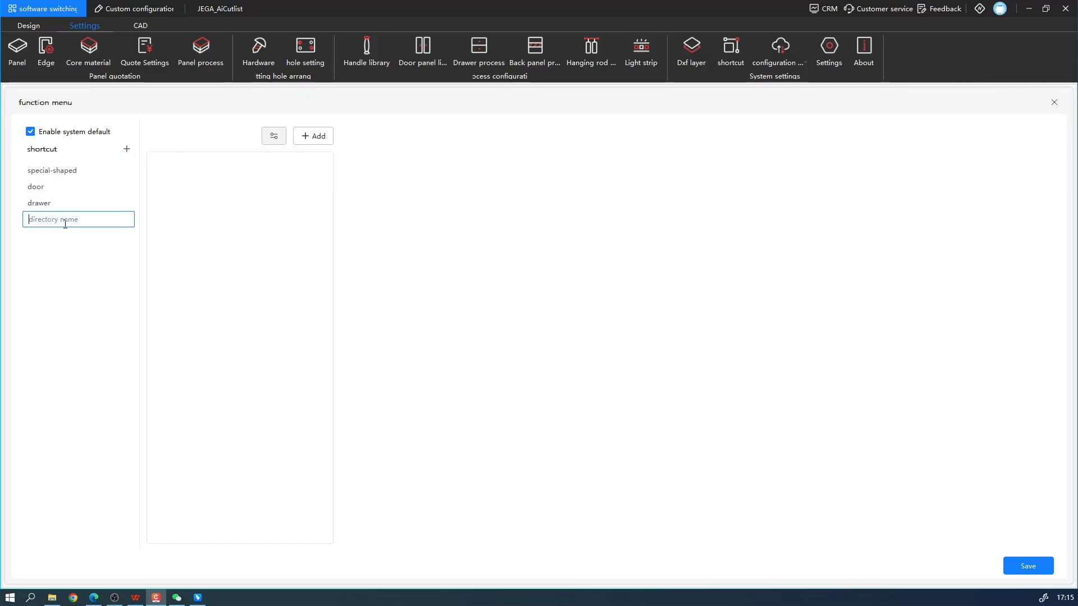
{"action": "type", "text": "shelf"}
{"action": "key", "text": "Return"}
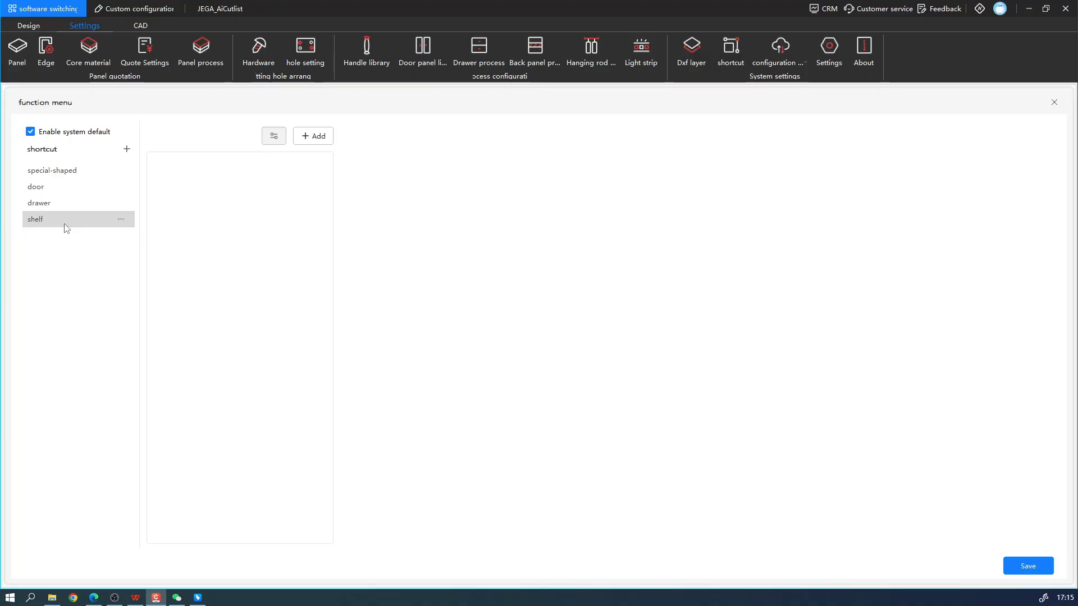
Step: Add a shortcut tool group named fixed shelf to the shelf directory
{"action": "left_click", "coordinate": [313, 139]}
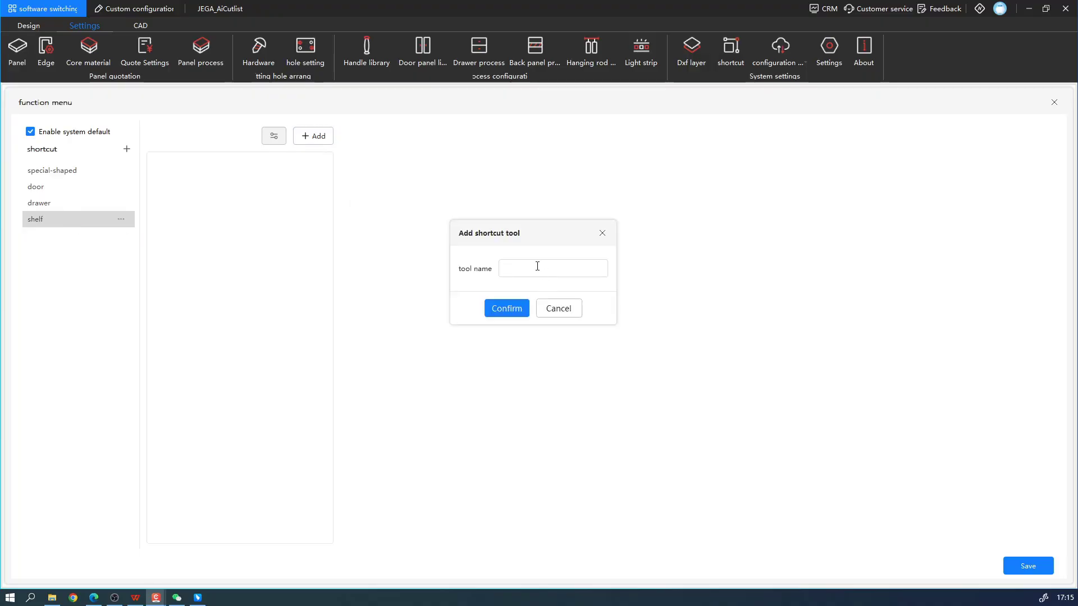
{"action": "type", "text": "fixed shelf"}
{"action": "left_click", "coordinate": [508, 312]}
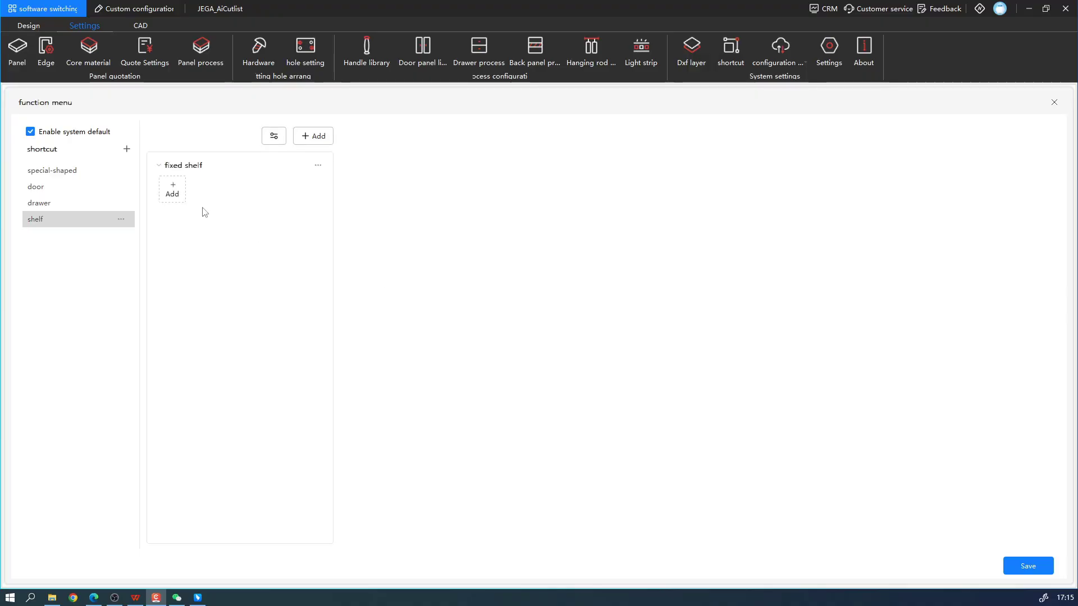
Step: Add a tool named fixed-1 to the fixed shelf group, using the Fixed shelf type with a quantity of 1
{"action": "left_click", "coordinate": [178, 195]}
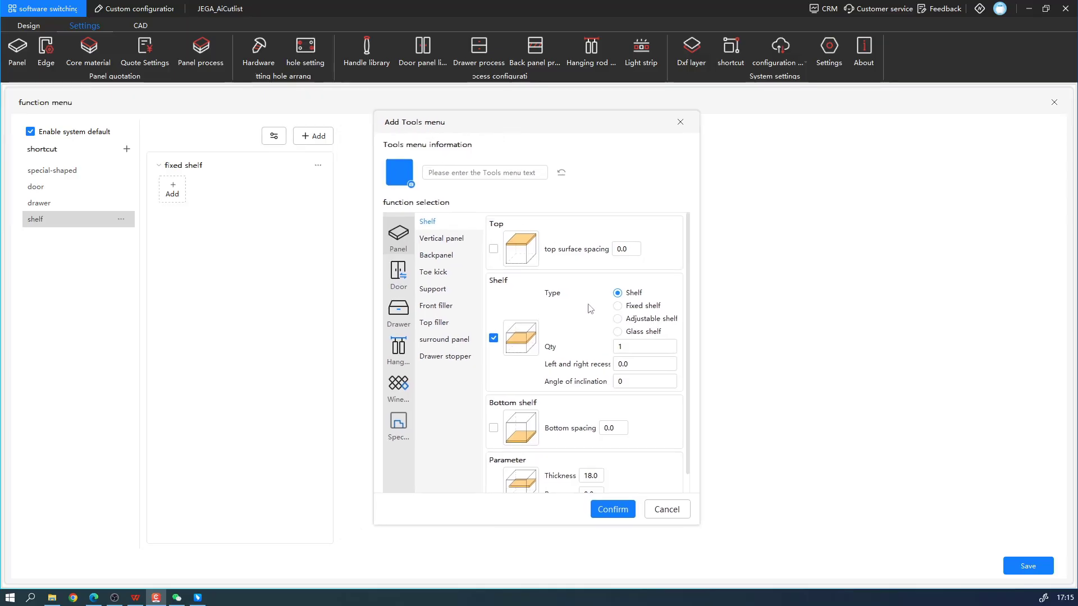
{"action": "left_click", "coordinate": [618, 306]}
{"action": "scroll", "coordinate": [629, 382], "scroll_direction": "down", "scroll_amount": 1}
{"action": "left_click", "coordinate": [469, 174]}
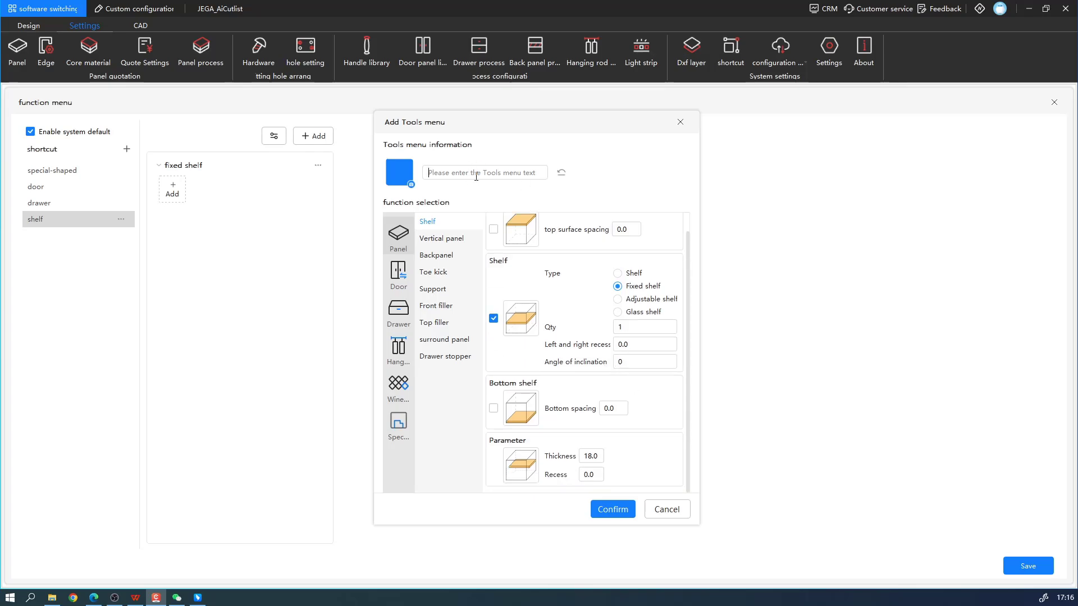
{"action": "type", "text": "fixed-1"}
{"action": "left_click", "coordinate": [618, 511]}
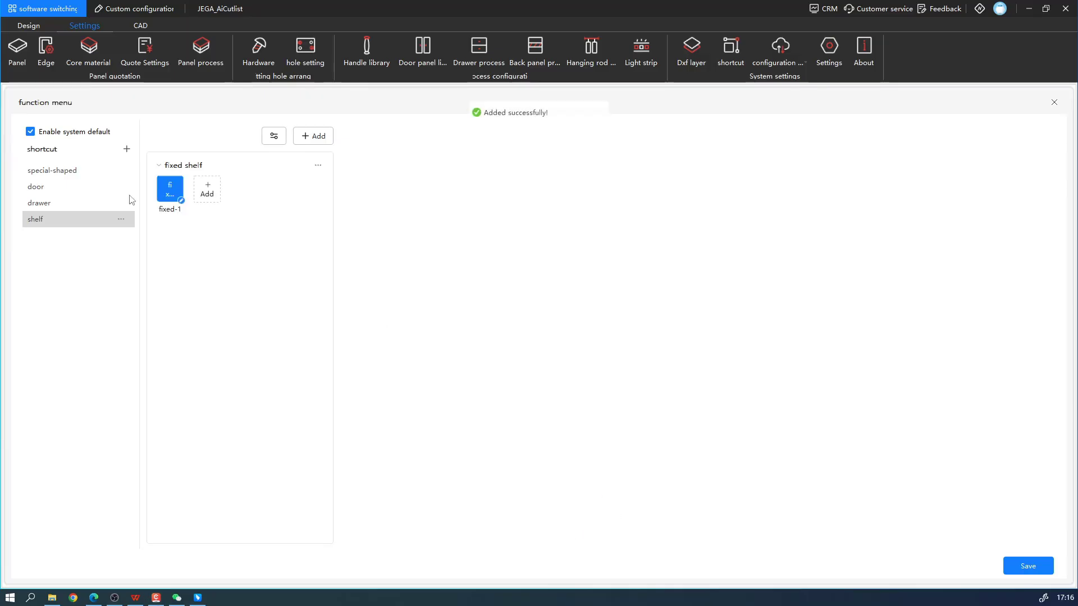
Step: Add a second Fixed shelf tool named fixed-2 to the group and close the function menu
{"action": "left_click", "coordinate": [208, 189]}
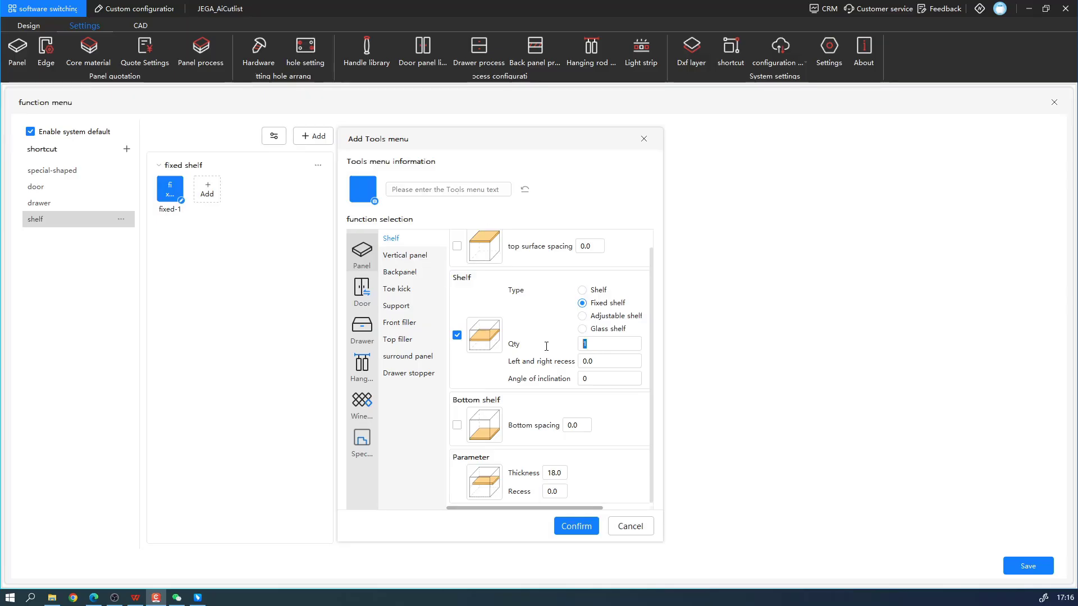
{"action": "left_click", "coordinate": [443, 191]}
{"action": "type", "text": "fixed-2"}
{"action": "left_click", "coordinate": [583, 527]}
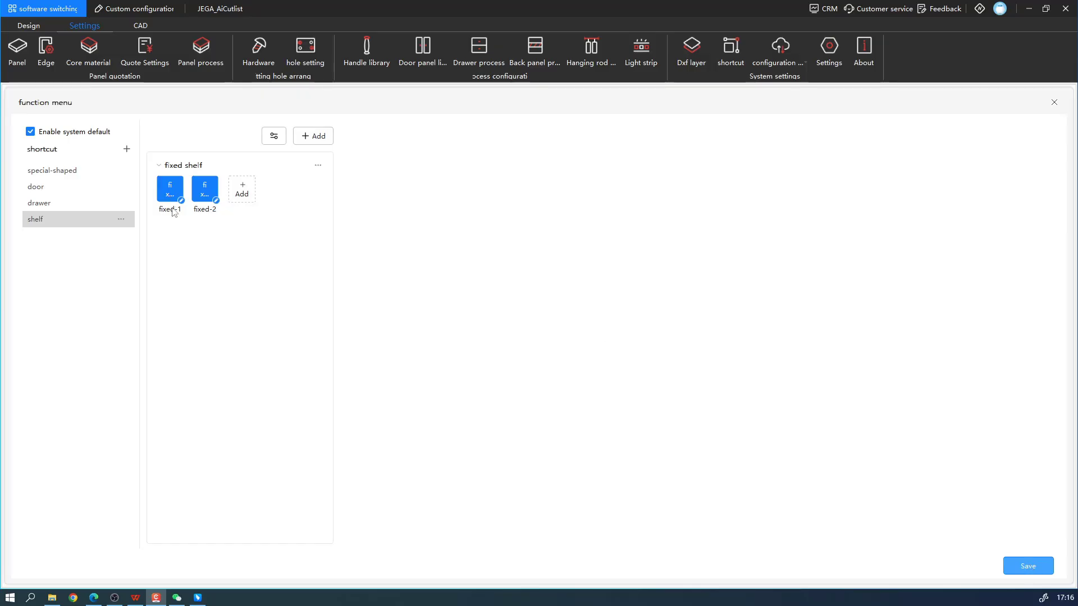
{"action": "left_click", "coordinate": [1054, 102]}
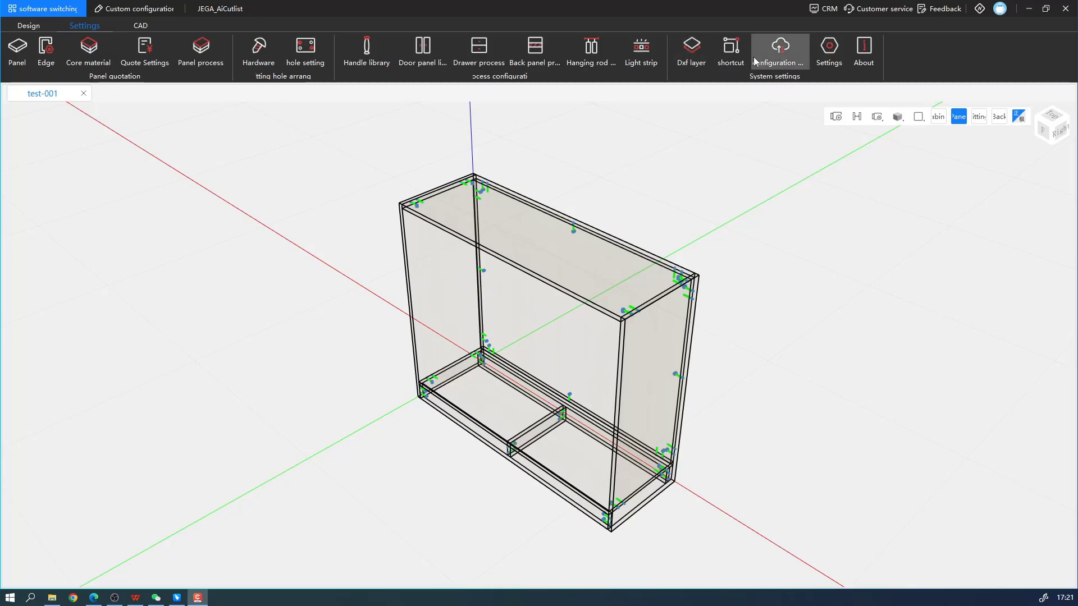
Step: Open the custom interface configuration and add an empty horizontal toolbar beneath the main toolbar
{"action": "left_click", "coordinate": [25, 26]}
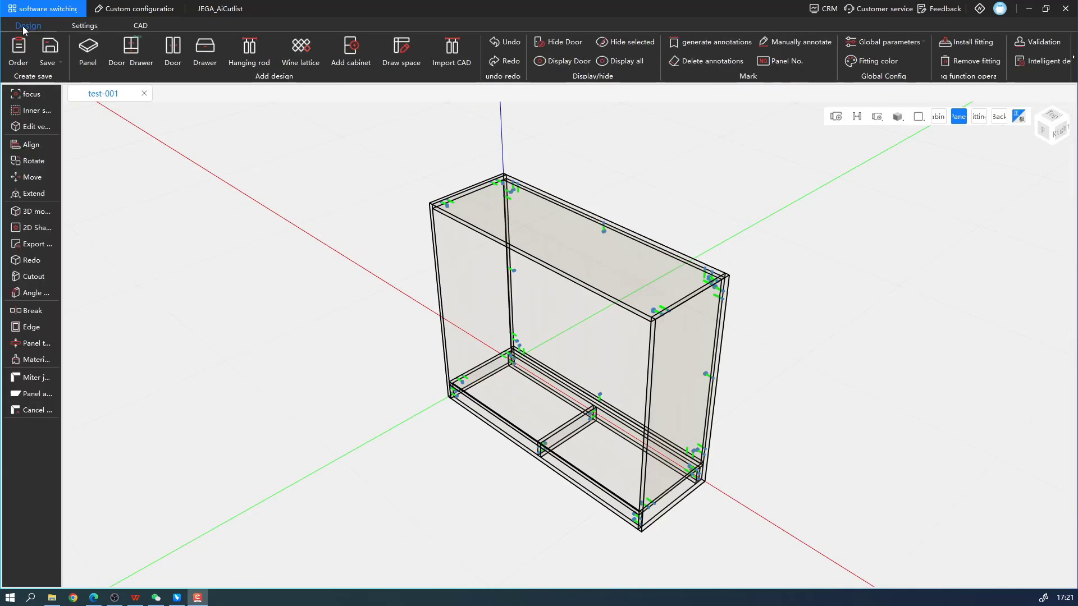
{"action": "left_click", "coordinate": [118, 14]}
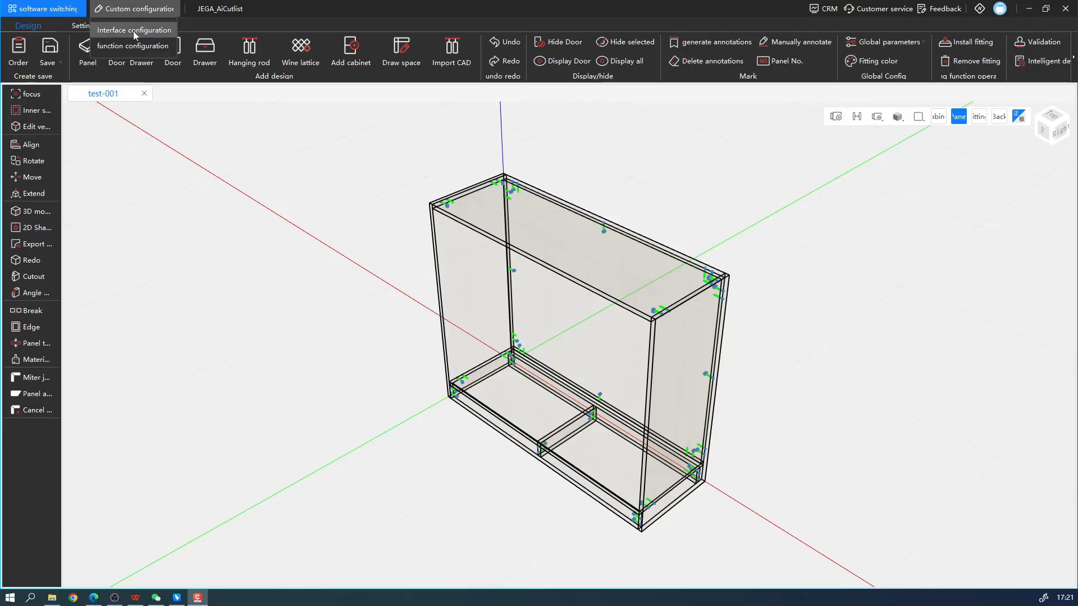
{"action": "left_click", "coordinate": [134, 31]}
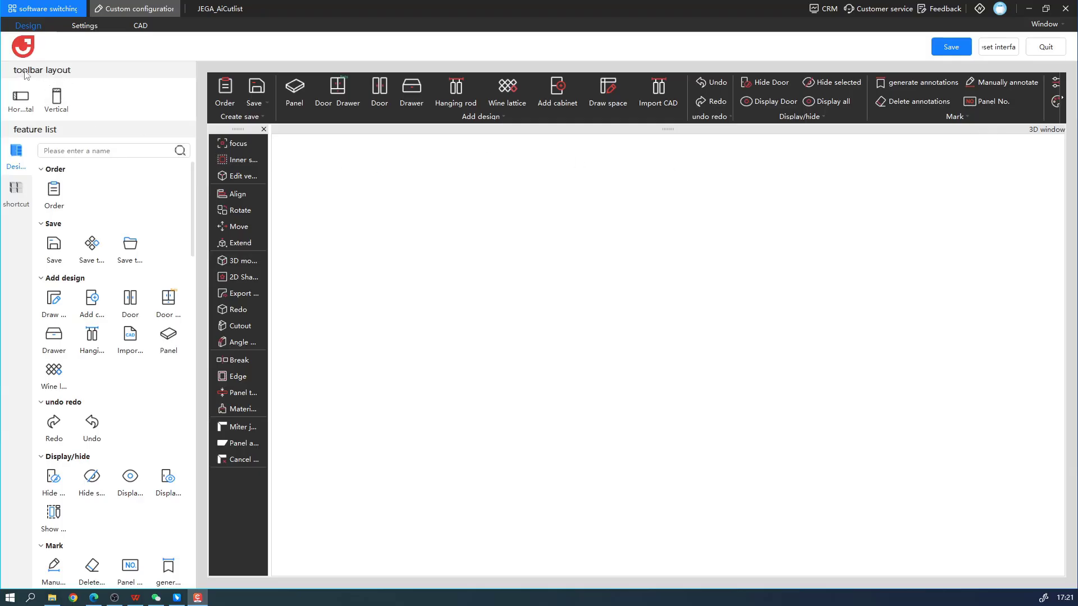
{"action": "left_click_drag", "start_coordinate": [21, 98], "coordinate": [269, 145]}
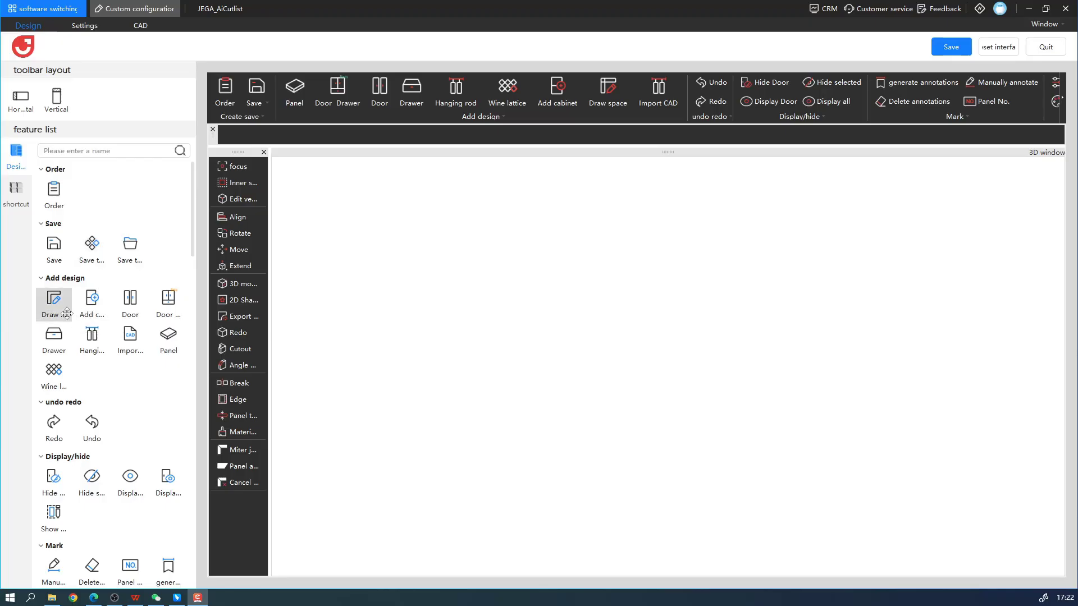
Step: Place the Draw space function on the new horizontal toolbar and delete it again
{"action": "mouse_move", "coordinate": [54, 303]}
{"action": "left_mouse_down"}
{"action": "mouse_move", "coordinate": [316, 162]}
{"action": "mouse_move", "coordinate": [227, 138]}
{"action": "left_mouse_up"}
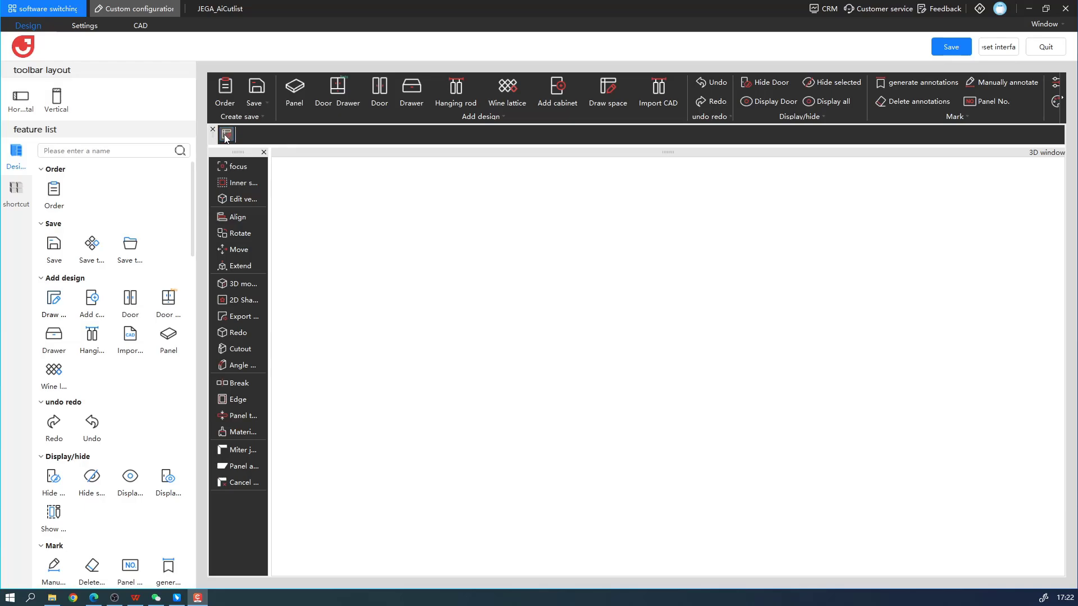
{"action": "right_click", "coordinate": [231, 137]}
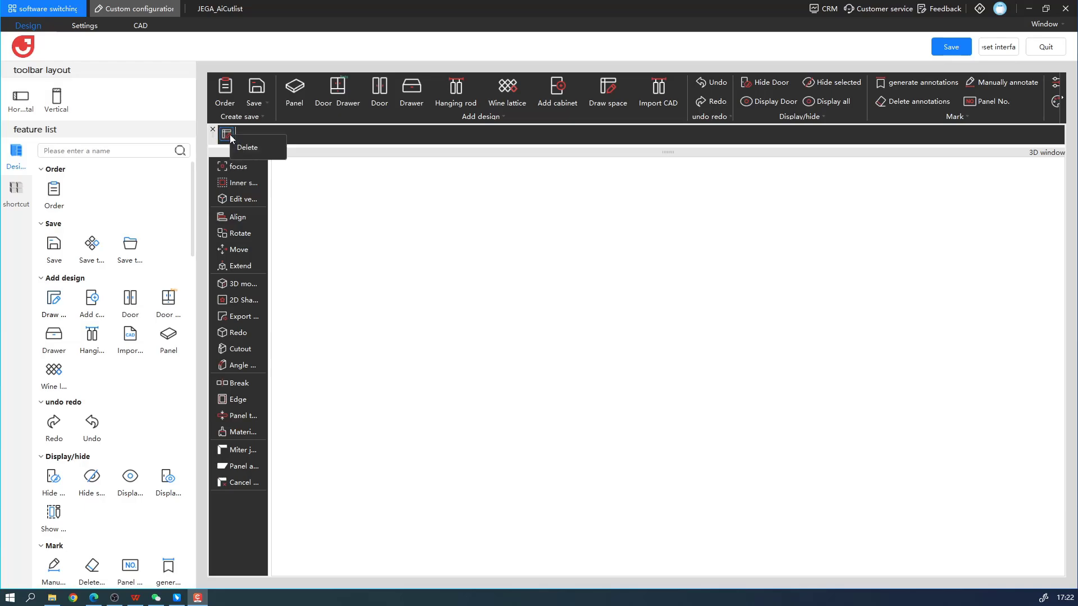
{"action": "left_click", "coordinate": [251, 150]}
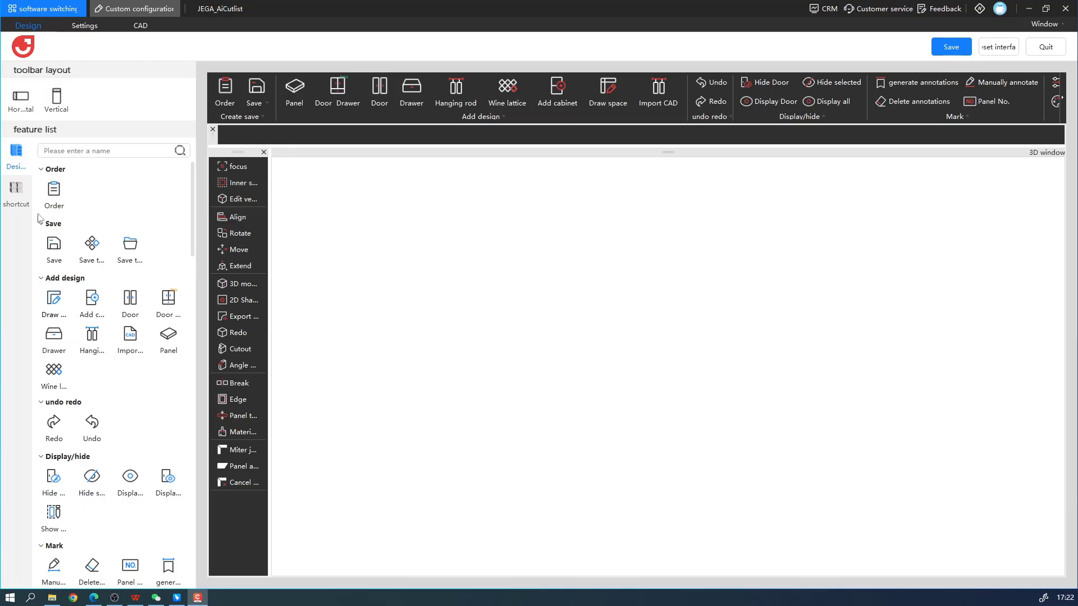
Step: Place the custom fixed-1 tool from the shelf shortcut category on the empty horizontal toolbar
{"action": "left_click", "coordinate": [16, 191]}
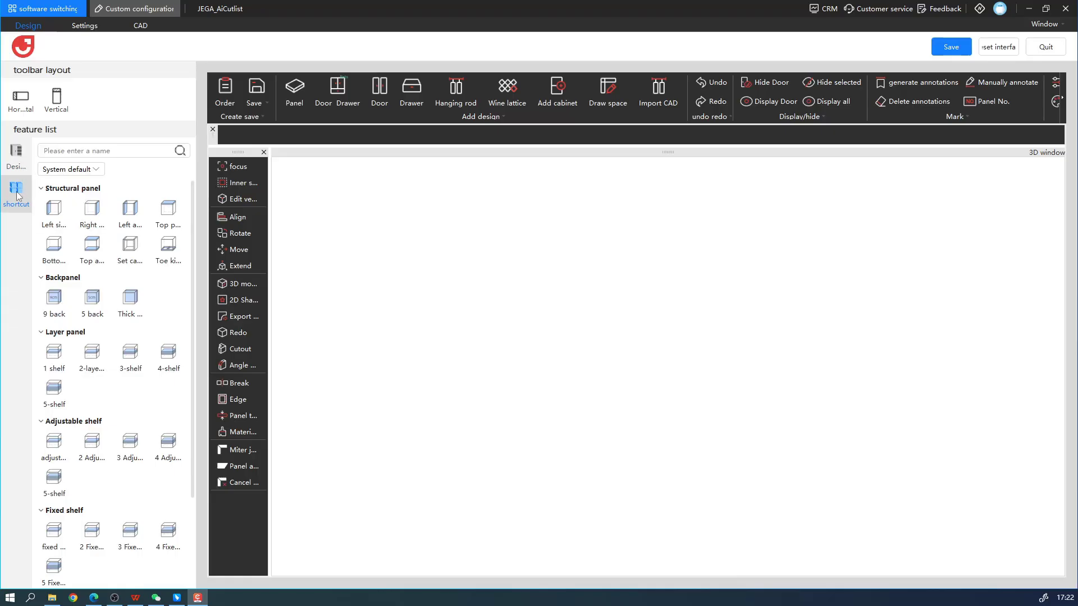
{"action": "left_click", "coordinate": [70, 169]}
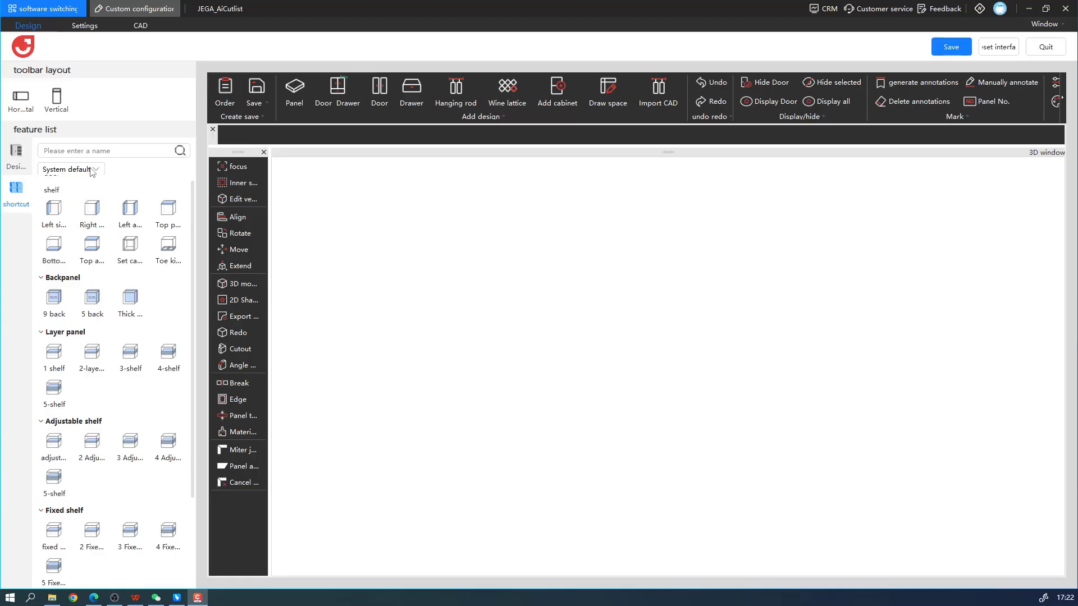
{"action": "left_click", "coordinate": [62, 240]}
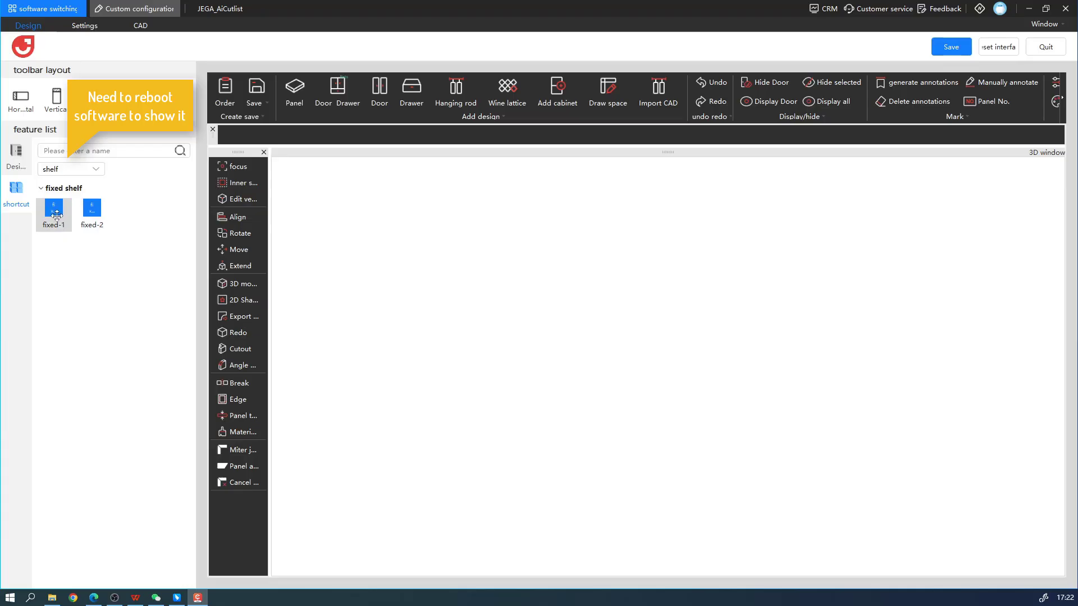
{"action": "left_click_drag", "start_coordinate": [54, 212], "coordinate": [236, 136]}
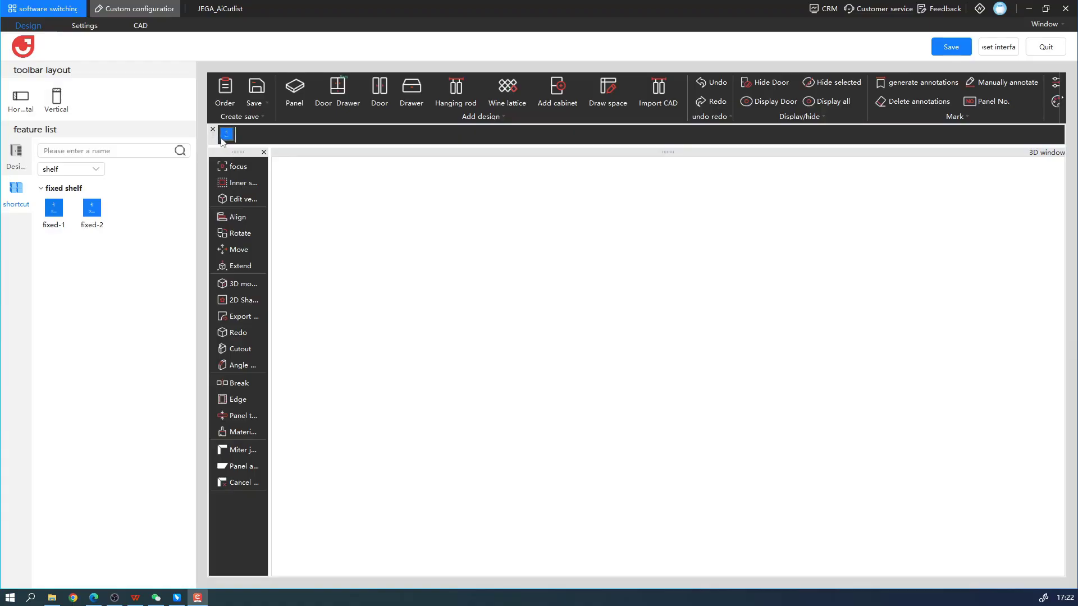
Step: Add the system default 1 shelf shortcut to the horizontal toolbar beside the fixed-1 tool
{"action": "left_click", "coordinate": [70, 168]}
{"action": "left_click", "coordinate": [68, 186]}
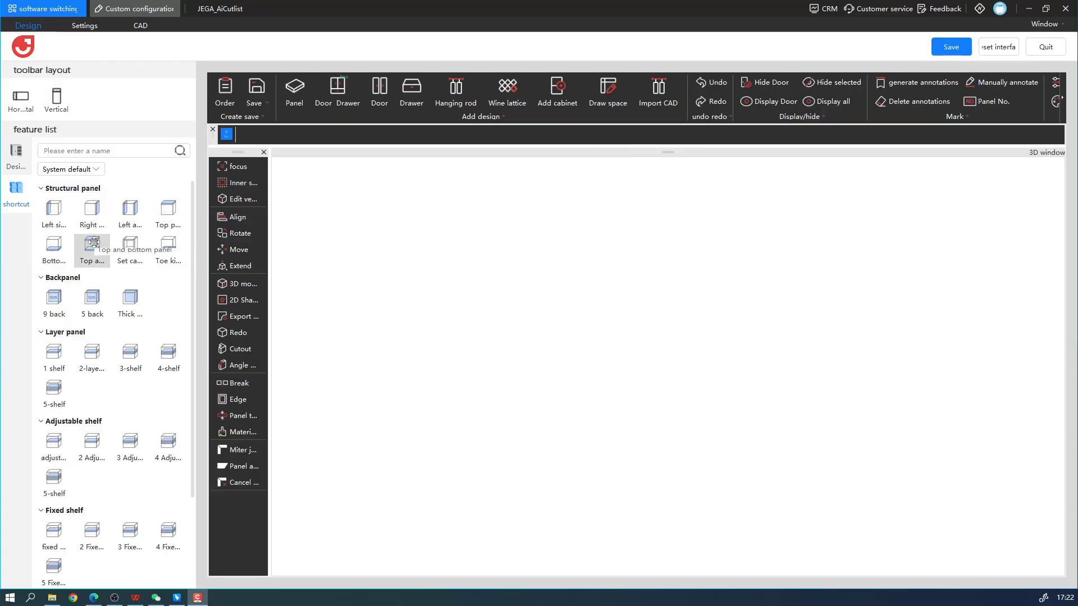
{"action": "left_click_drag", "start_coordinate": [57, 357], "coordinate": [252, 138]}
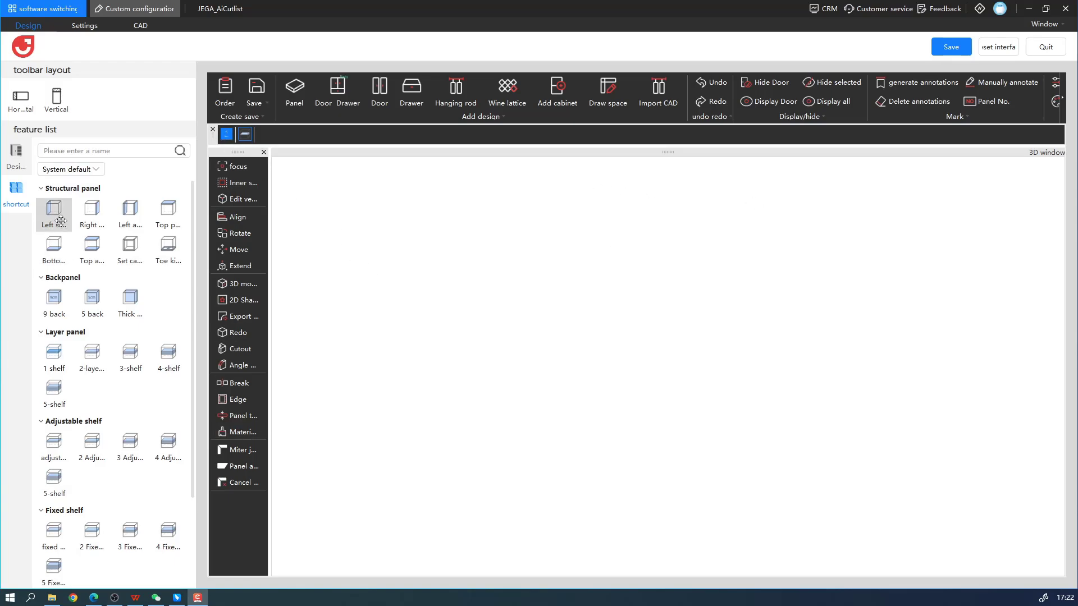
Step: Place the left side panel shortcut at two spots on the vertical toolbar and delete both copies again
{"action": "left_click_drag", "start_coordinate": [58, 217], "coordinate": [234, 515]}
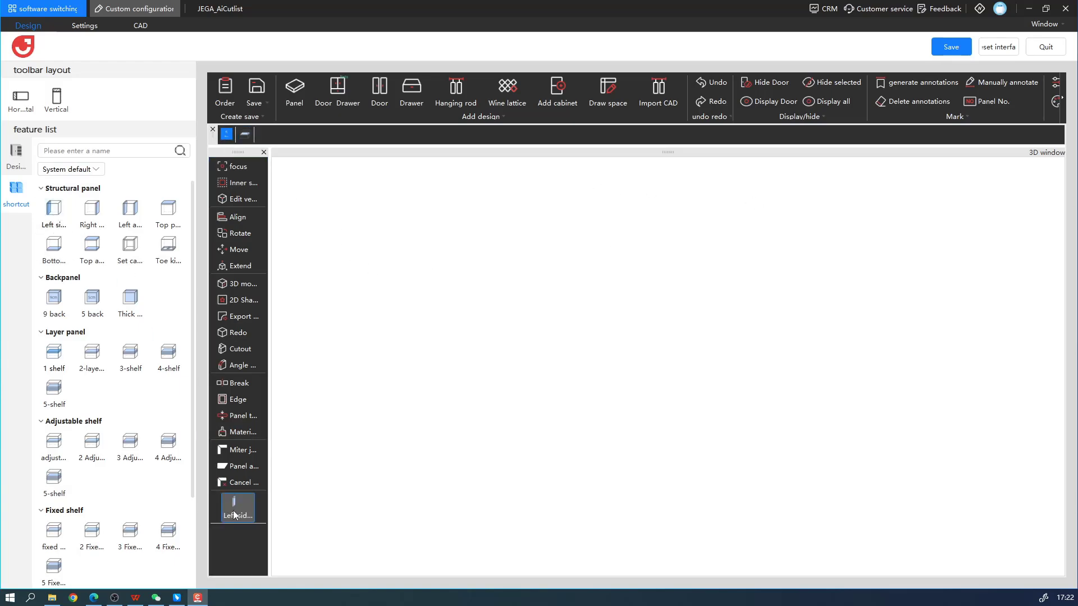
{"action": "left_click_drag", "start_coordinate": [51, 204], "coordinate": [224, 483]}
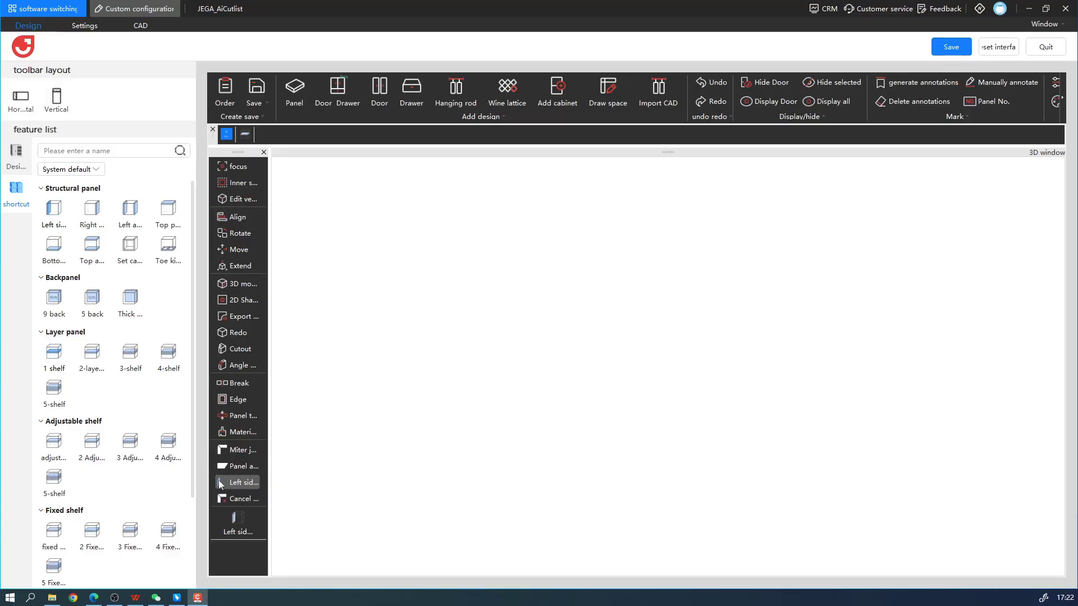
{"action": "right_click", "coordinate": [218, 480]}
{"action": "left_click", "coordinate": [244, 495]}
{"action": "right_click", "coordinate": [233, 507]}
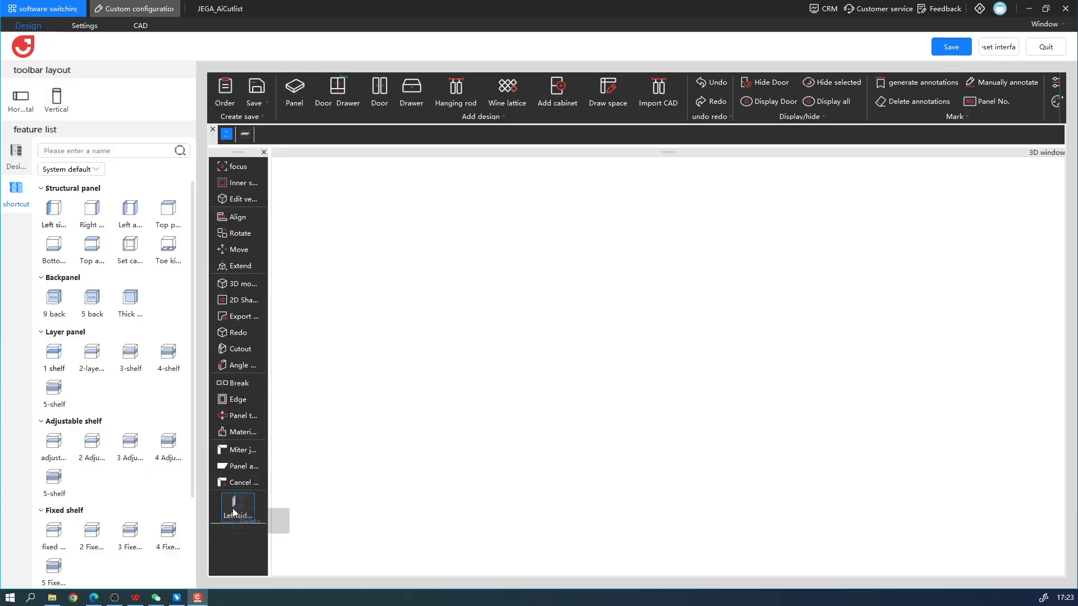
{"action": "left_click", "coordinate": [254, 521]}
Step: Save the customized interface configuration
{"action": "left_click", "coordinate": [943, 50]}
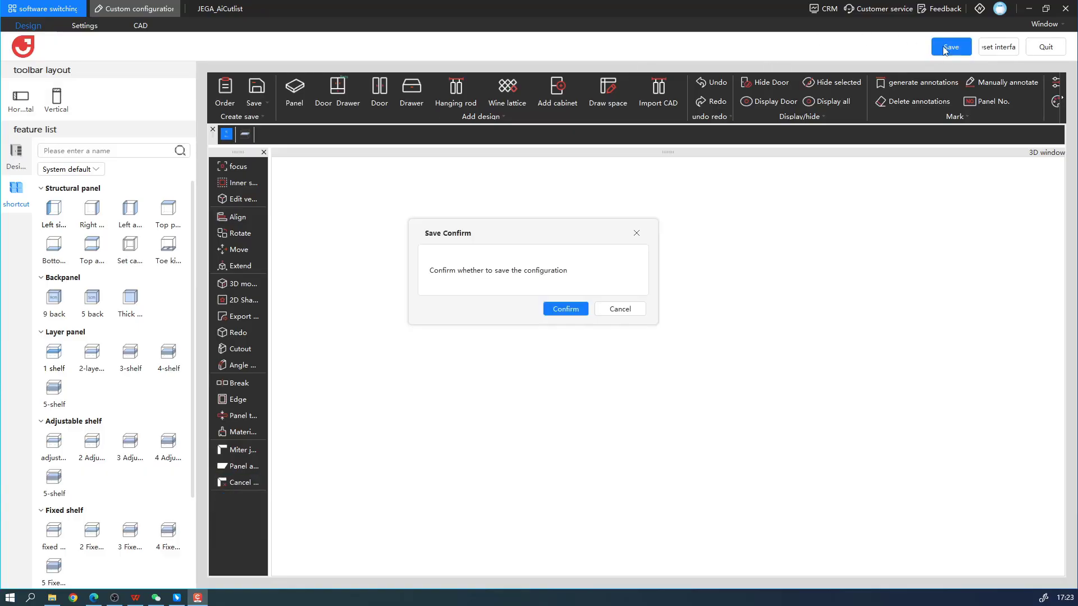
{"action": "left_click", "coordinate": [576, 308]}
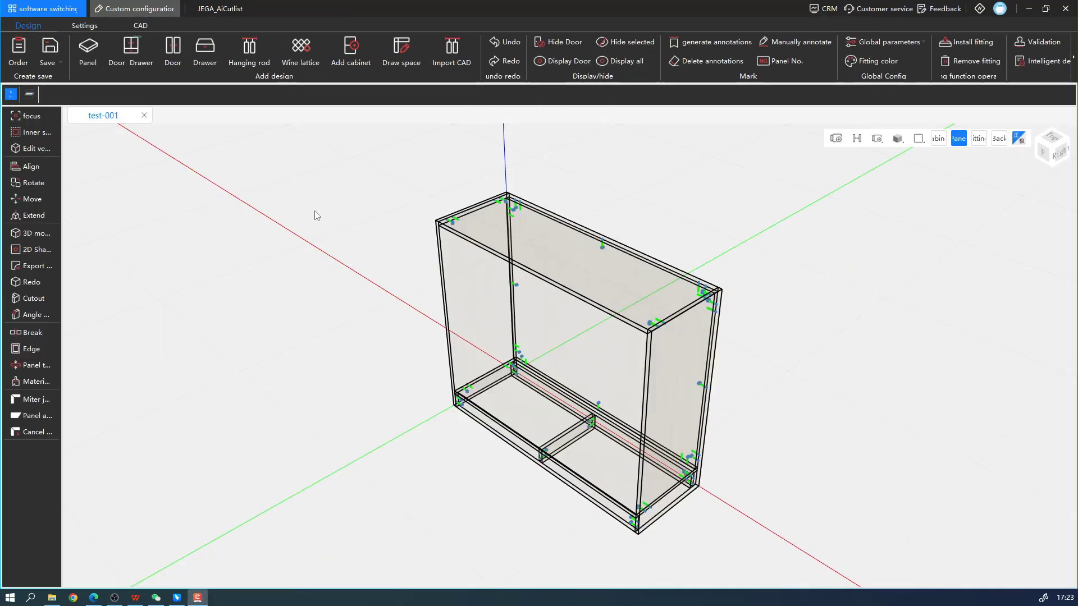
Step: Switch to cabinet selection and insert a shelf into the cabinet's inner space with the custom fixed-1 tool
{"action": "middle_click_drag", "start_coordinate": [758, 335], "coordinate": [696, 351]}
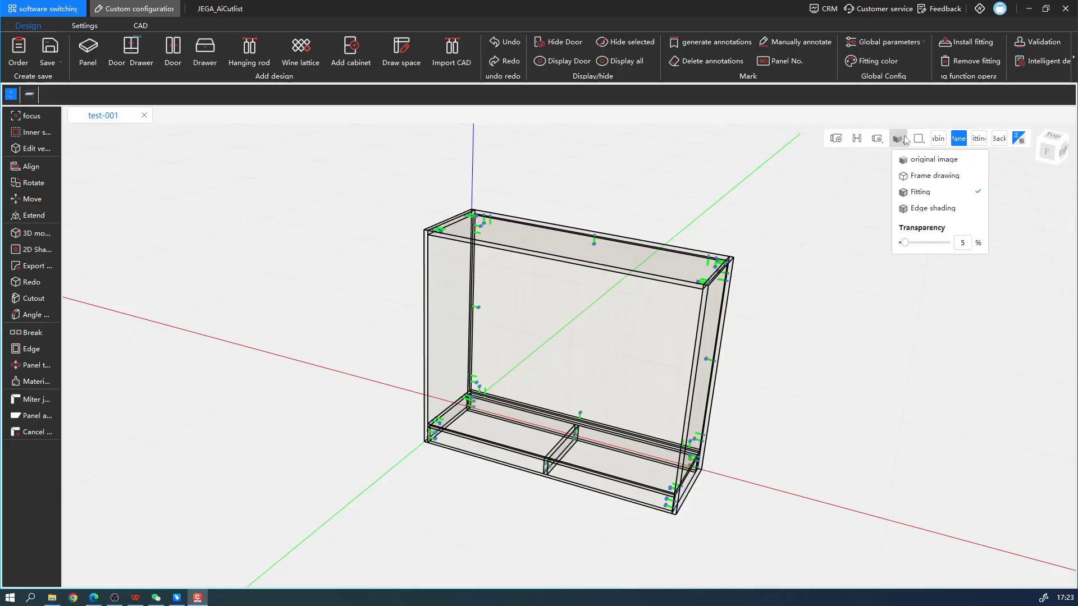
{"action": "left_click", "coordinate": [938, 140]}
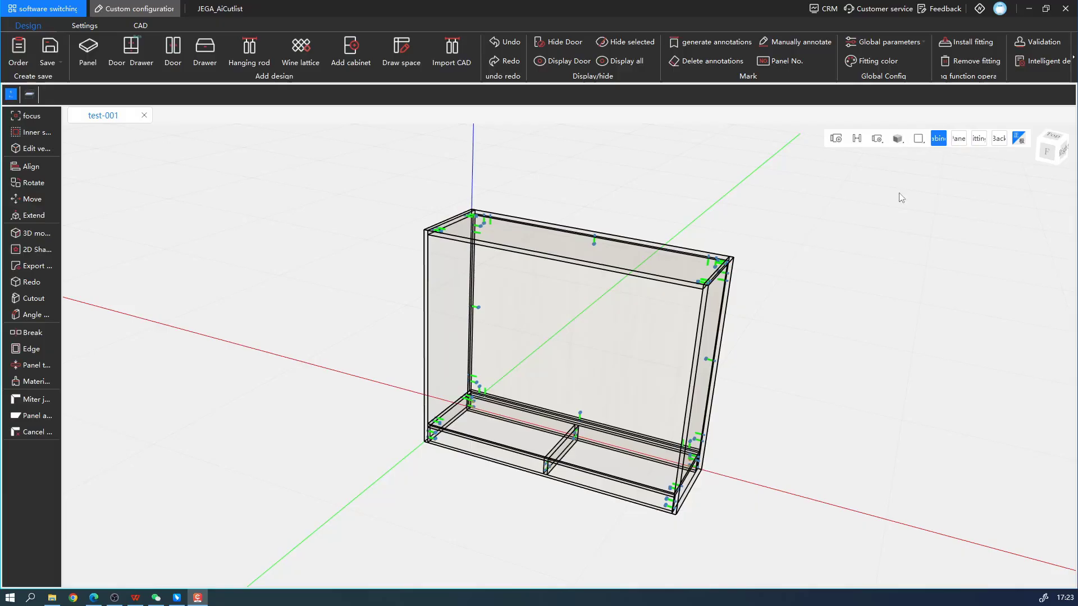
{"action": "left_click", "coordinate": [443, 299]}
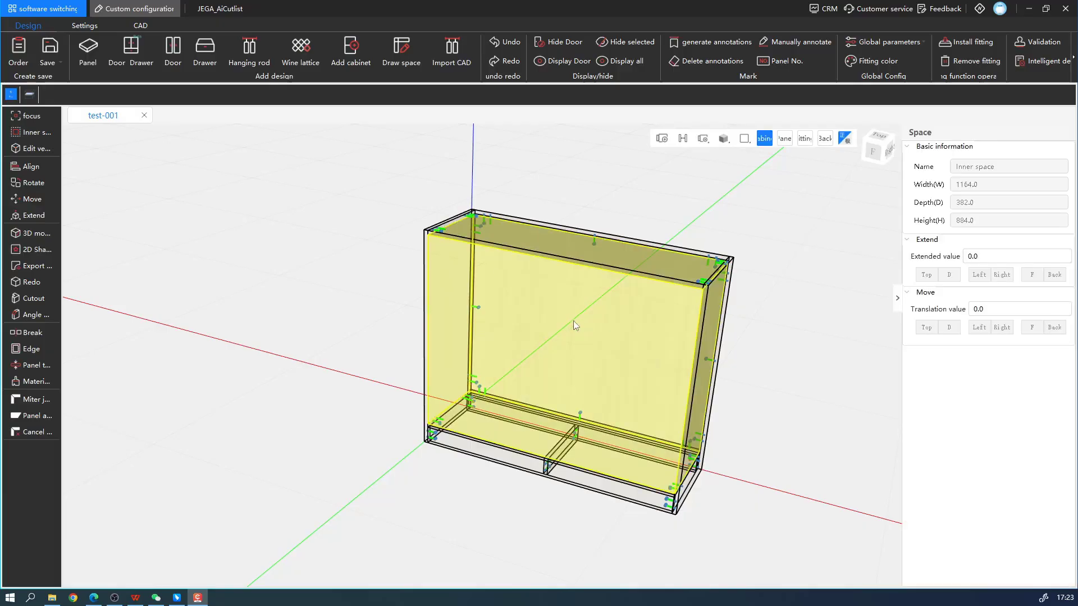
{"action": "left_click", "coordinate": [11, 95]}
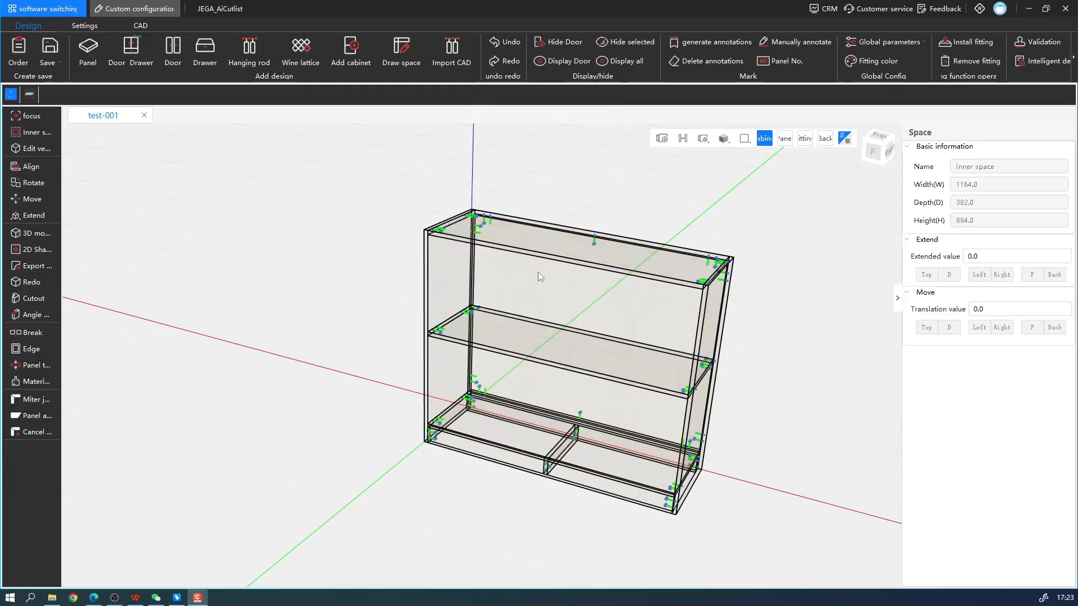
Step: Insert another shelf into the space above the new shelf with the 1 shelf shortcut
{"action": "left_click", "coordinate": [449, 272]}
{"action": "left_click", "coordinate": [29, 94]}
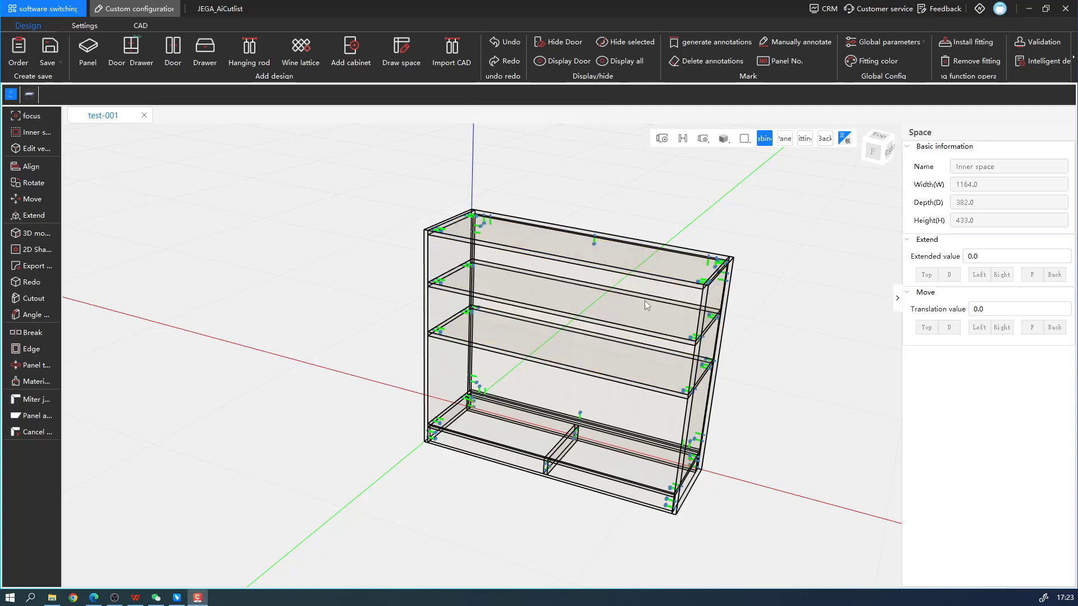
{"action": "middle_click_drag", "start_coordinate": [643, 301], "coordinate": [492, 306]}
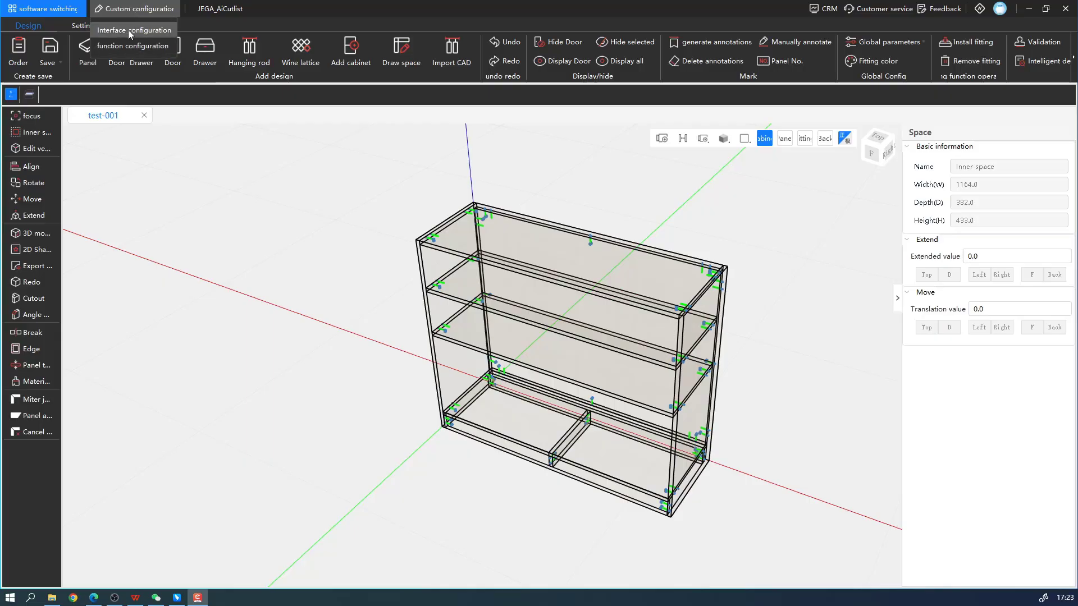
Step: Reopen the interface configuration and restore the interface to its default configuration
{"action": "left_click", "coordinate": [131, 9]}
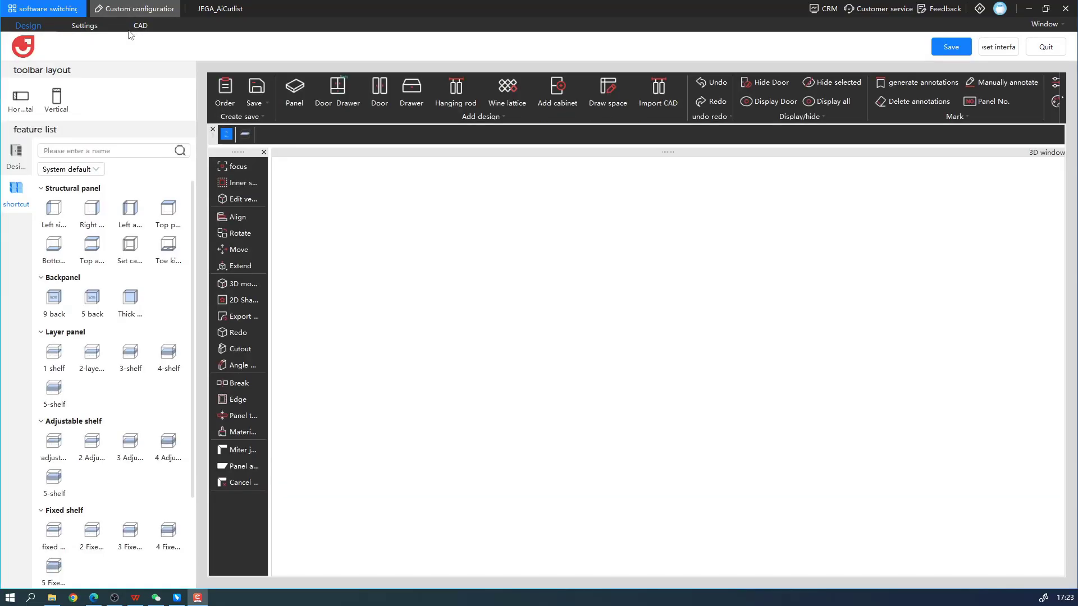
{"action": "left_click", "coordinate": [1000, 50]}
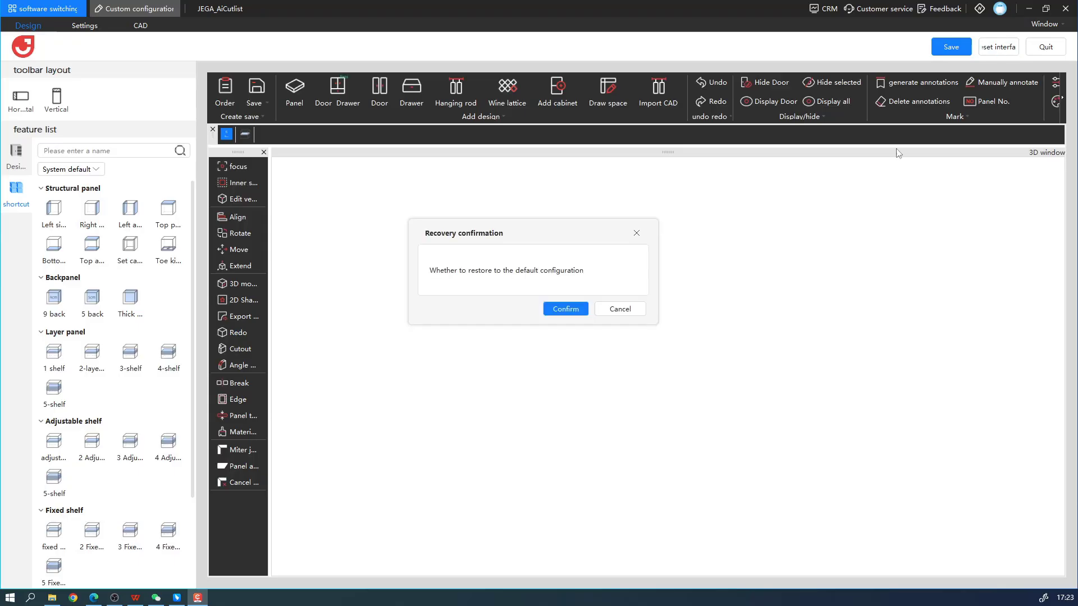
{"action": "left_click", "coordinate": [566, 310]}
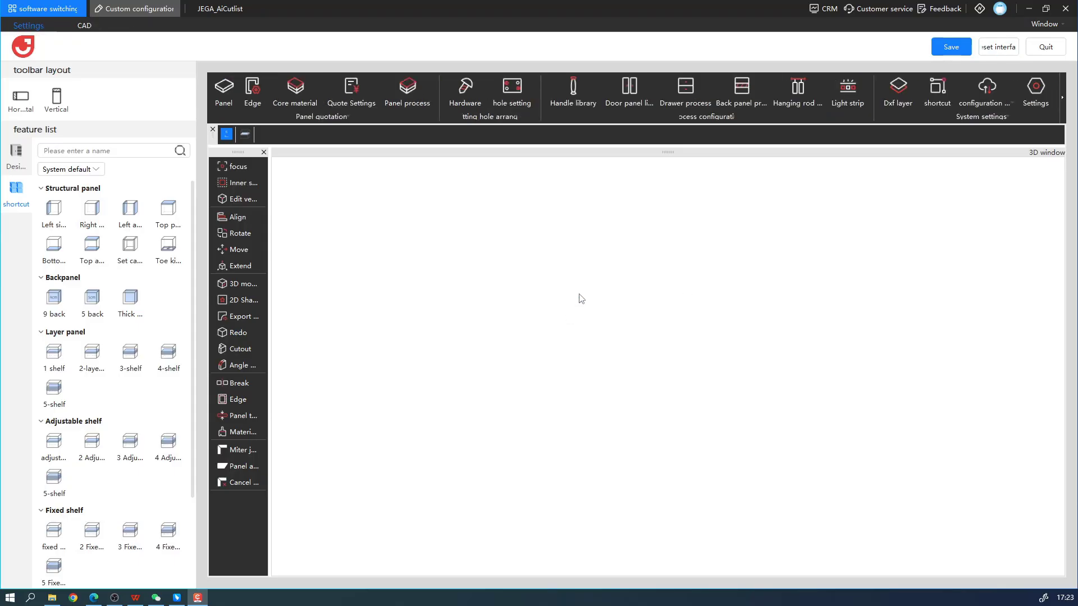